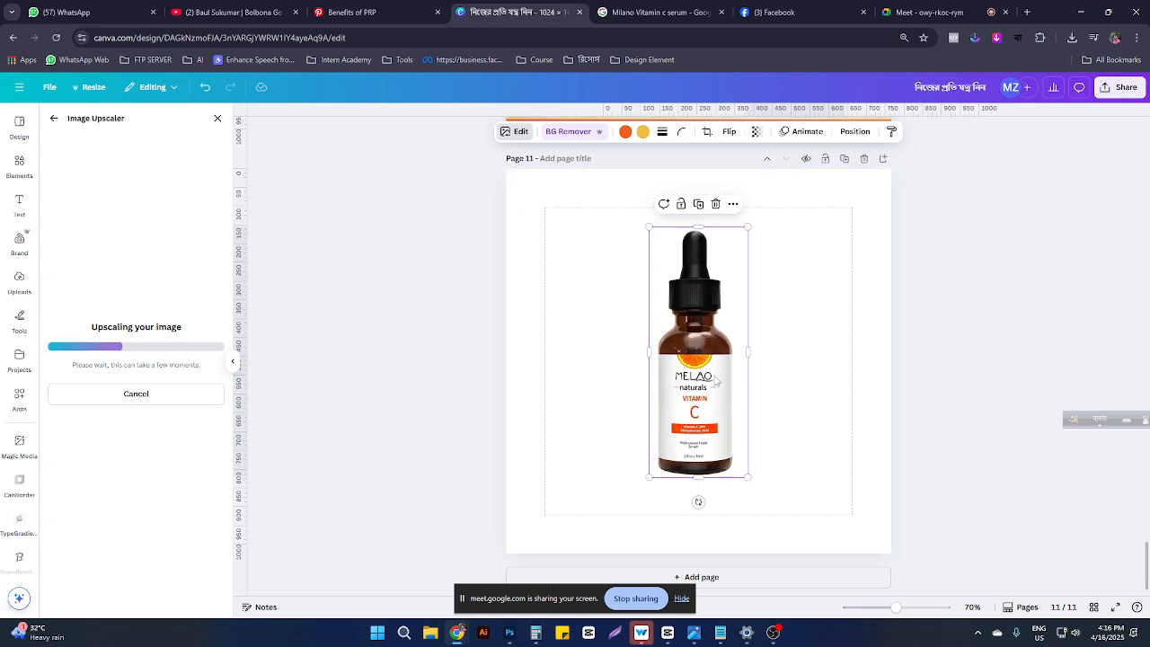
# Step: Replace the serum bottle with its upscaled version from Image Upscaler
pyautogui.scroll(2, 717, 367)
pyautogui.scroll(-2, 717, 363)
pyautogui.scroll(3, 871, 384)
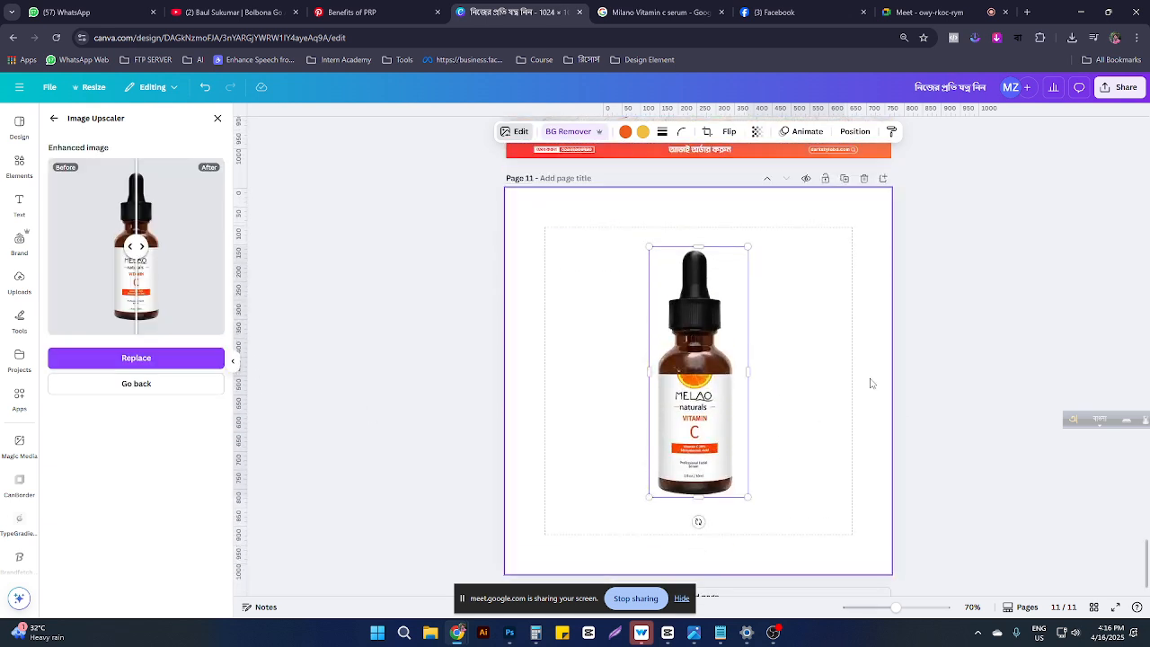
pyautogui.scroll(-2, 469, 369)
pyautogui.click(144, 359)
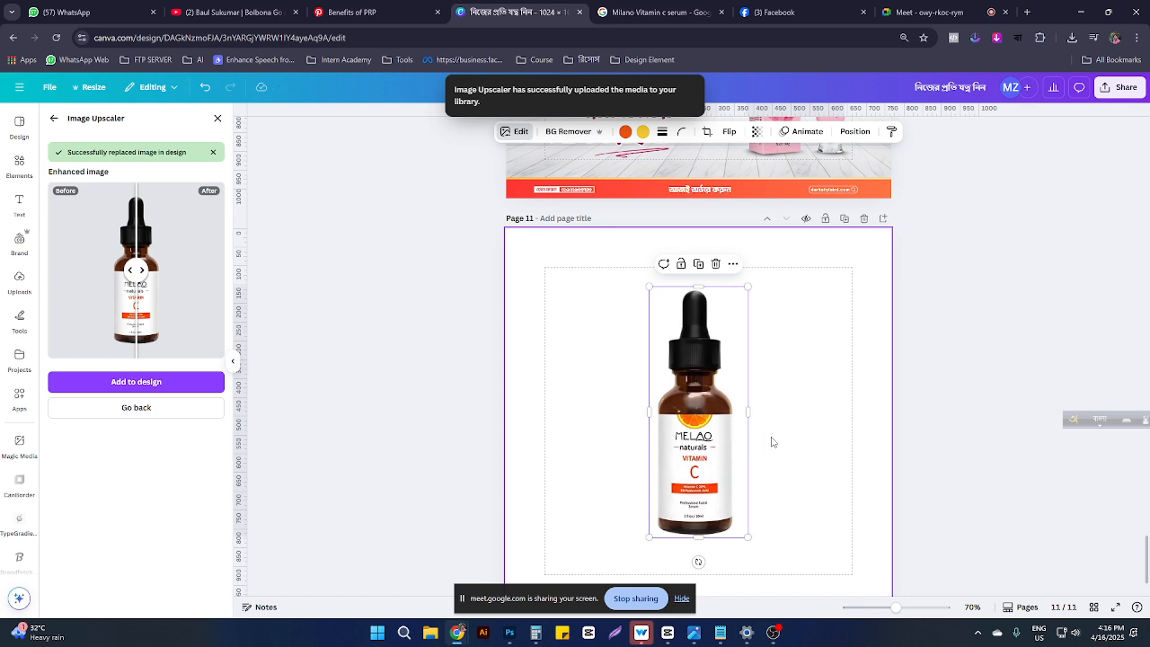
pyautogui.scroll(5, 768, 442)
pyautogui.scroll(-2, 672, 413)
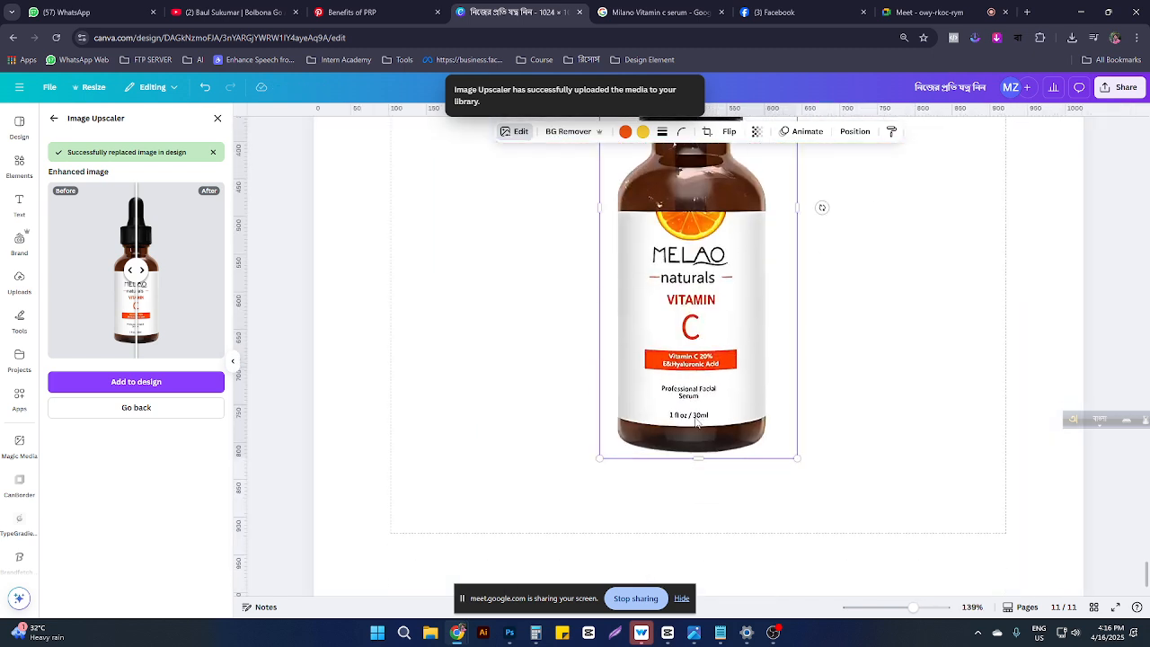
pyautogui.click(849, 376)
# Step: Paste page 10's orange footer banner onto the bottom of page 11
pyautogui.scroll(2, 682, 333)
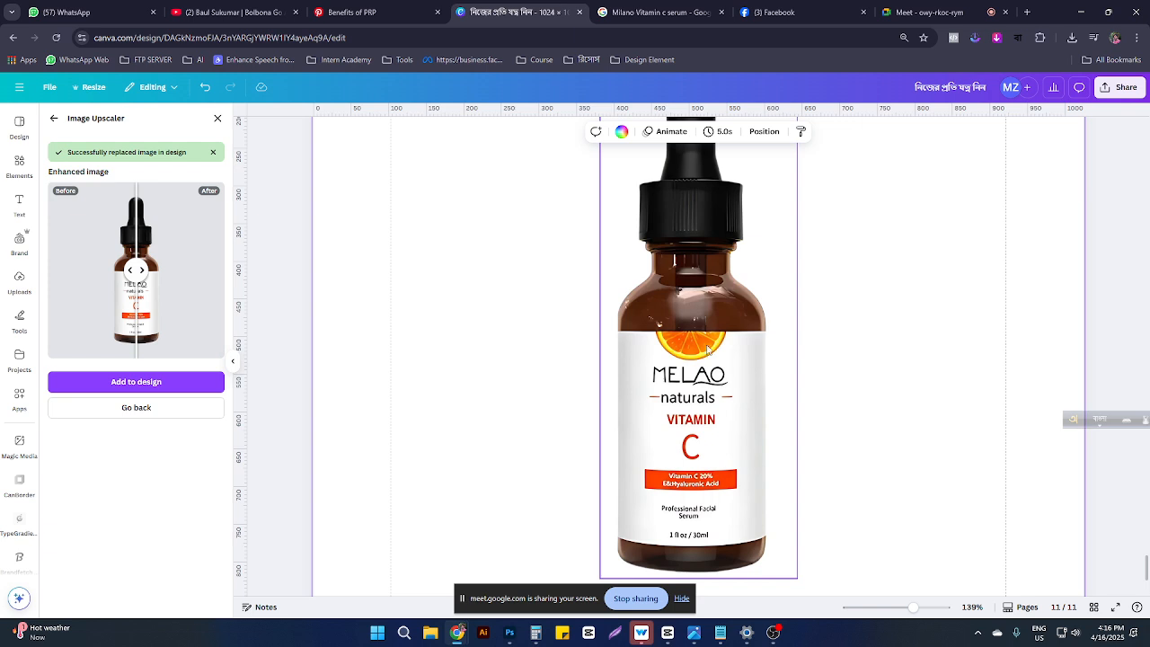
pyautogui.keyDown('ctrl'); pyautogui.scroll(-5, 745, 341); pyautogui.keyUp('ctrl')
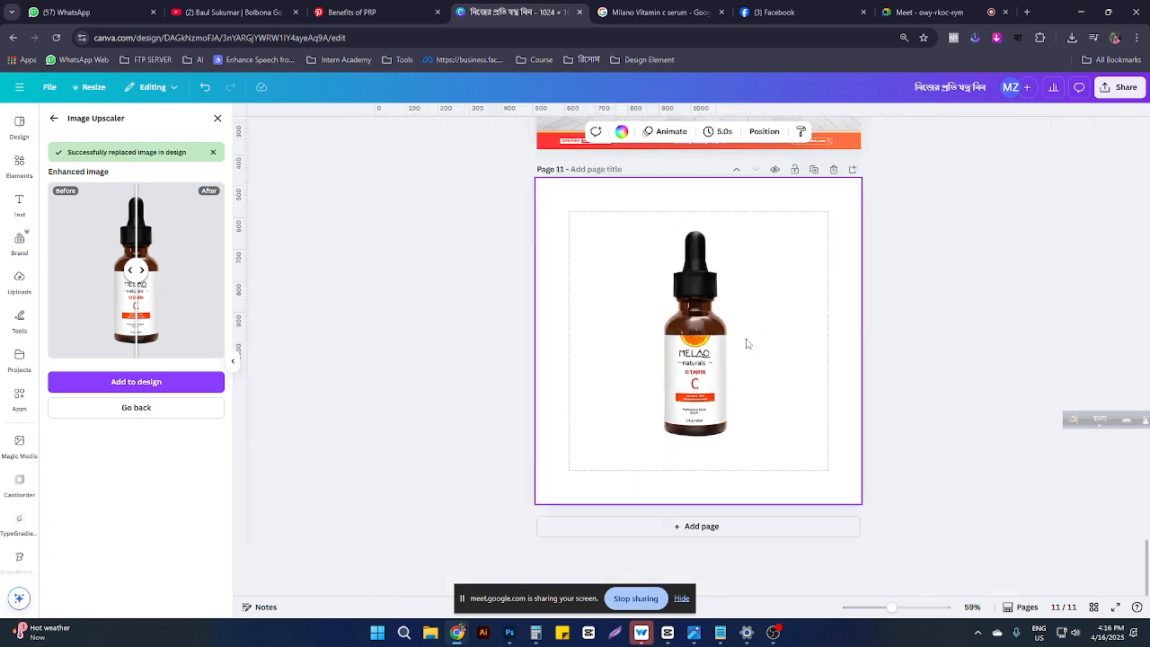
pyautogui.scroll(2, 683, 280)
pyautogui.click(660, 261)
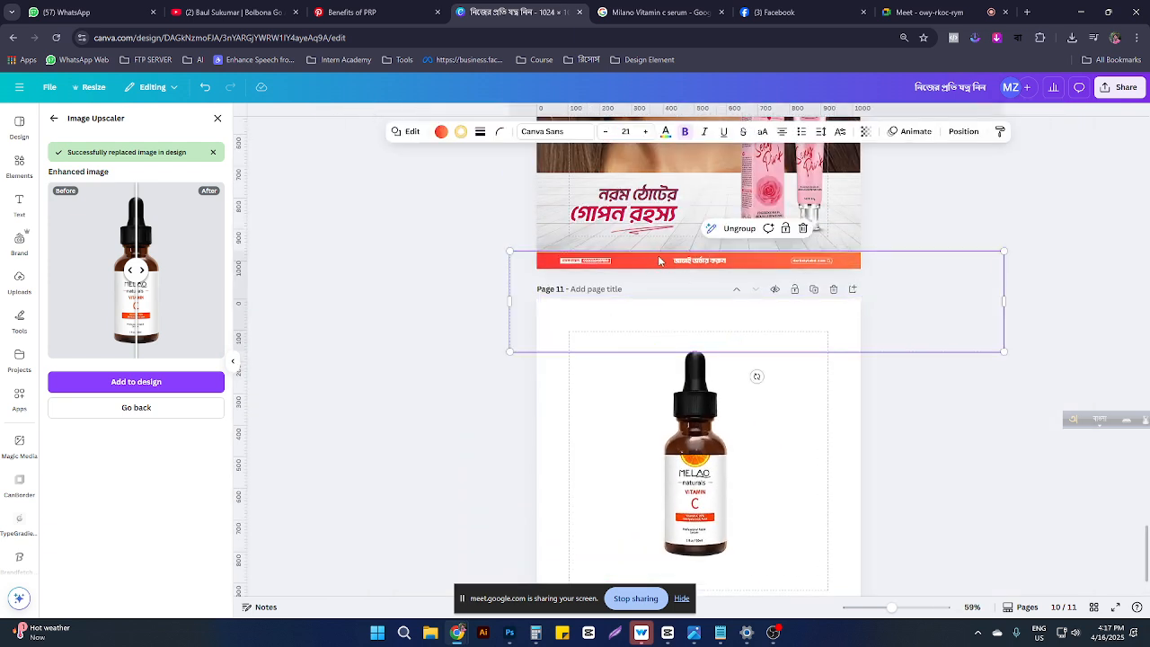
pyautogui.scroll(-1, 703, 309)
pyautogui.click(757, 515)
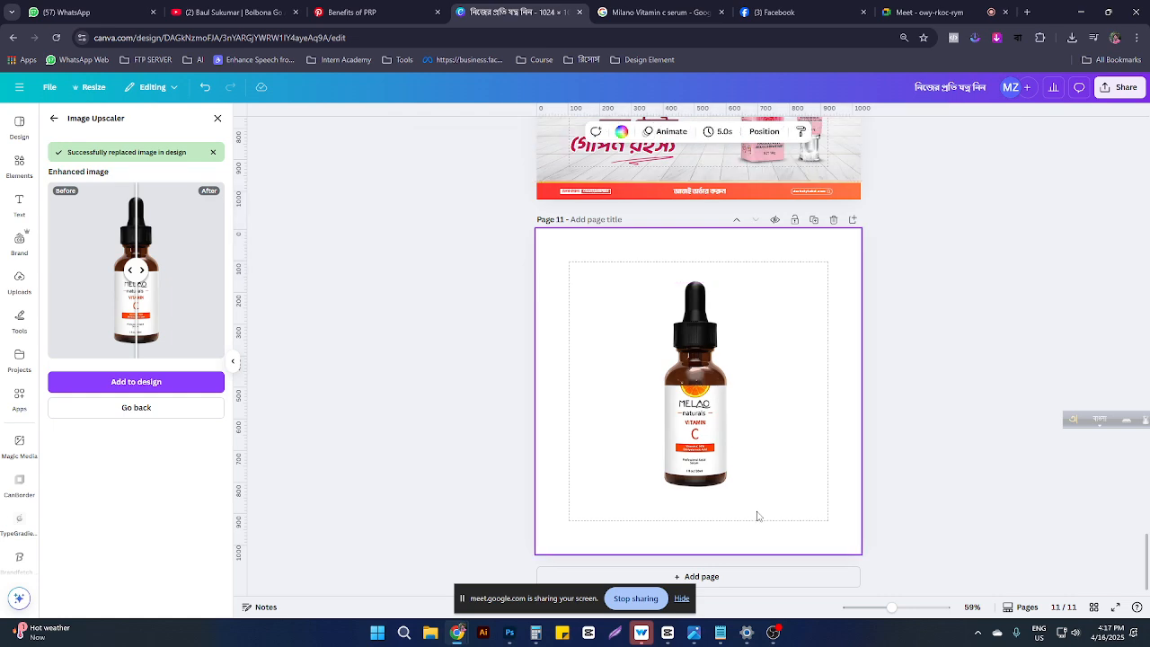
pyautogui.hotkey('ctrl', 'v')
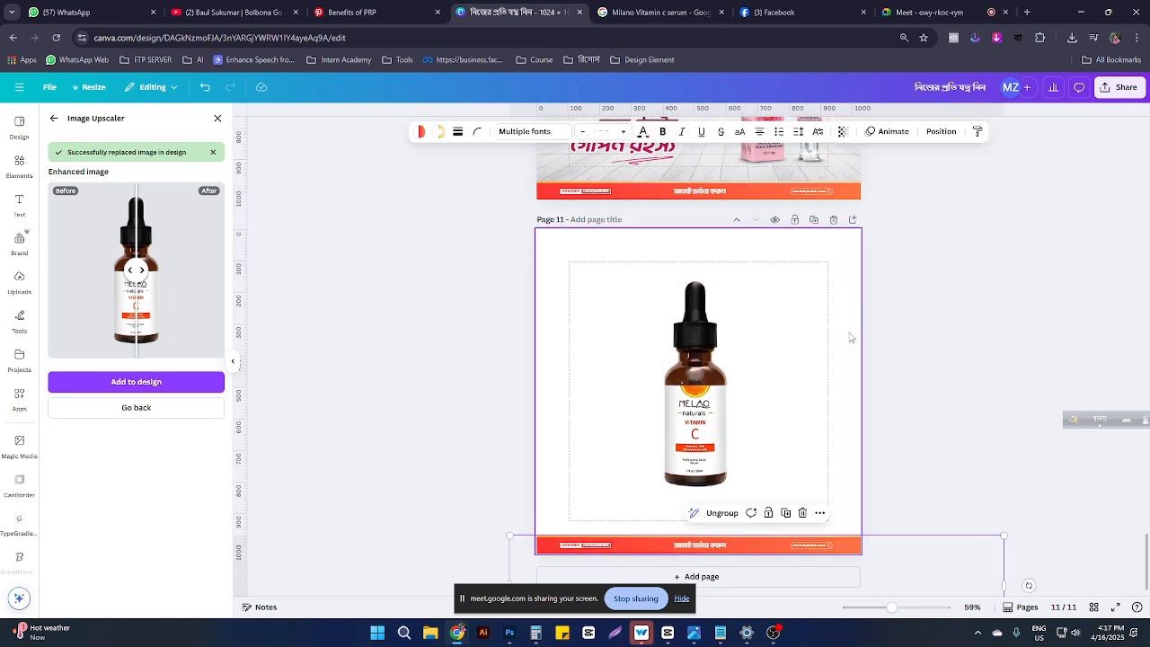
# Step: Select the DARKSTYLE logo on page 10, then make page 11 active again
pyautogui.scroll(3, 850, 333)
pyautogui.scroll(1, 824, 255)
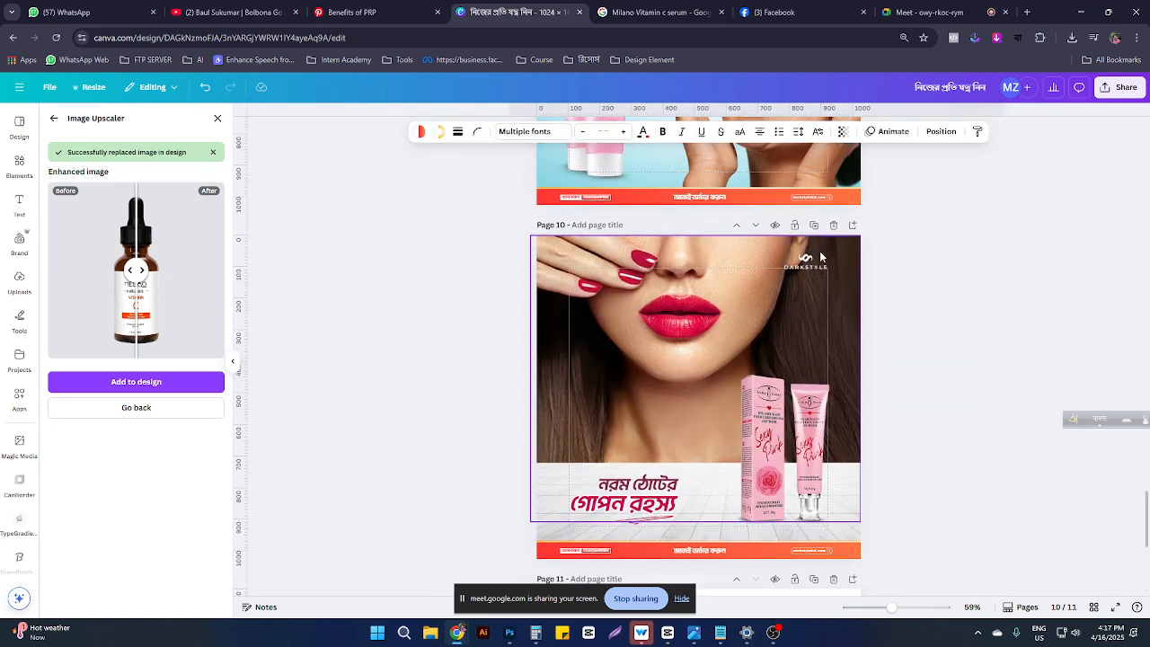
pyautogui.click(807, 263)
pyautogui.scroll(-6, 776, 312)
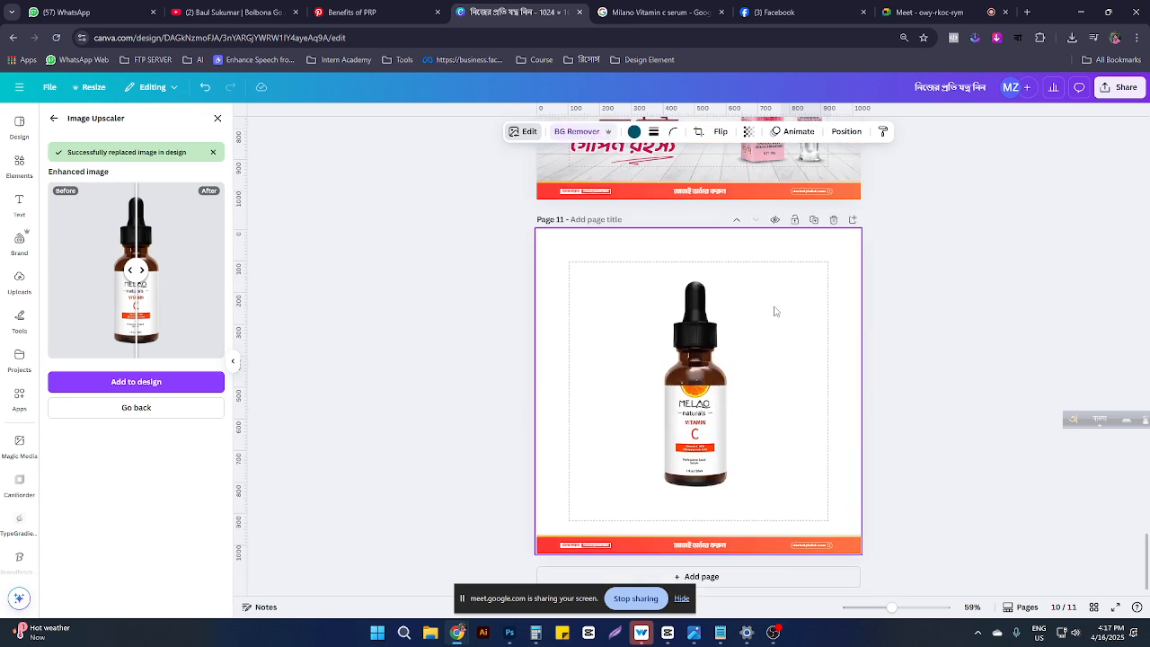
pyautogui.click(746, 409)
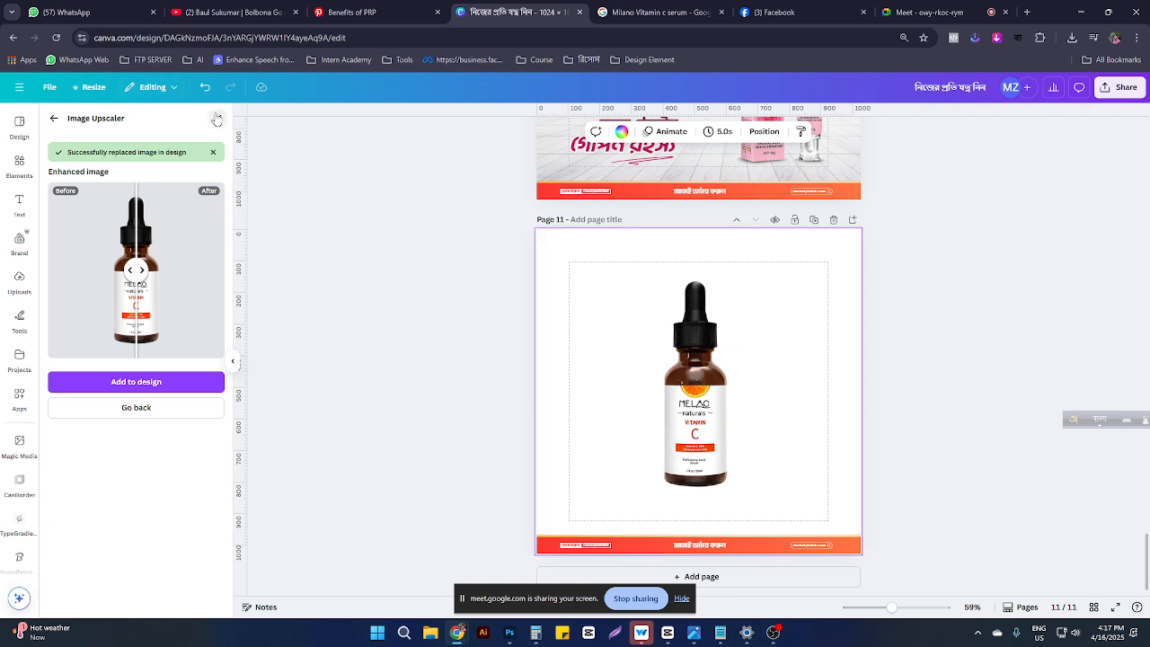
# Step: Search Elements for 'orange background' graphics after closing the upscaler
pyautogui.click(217, 119)
pyautogui.click(24, 162)
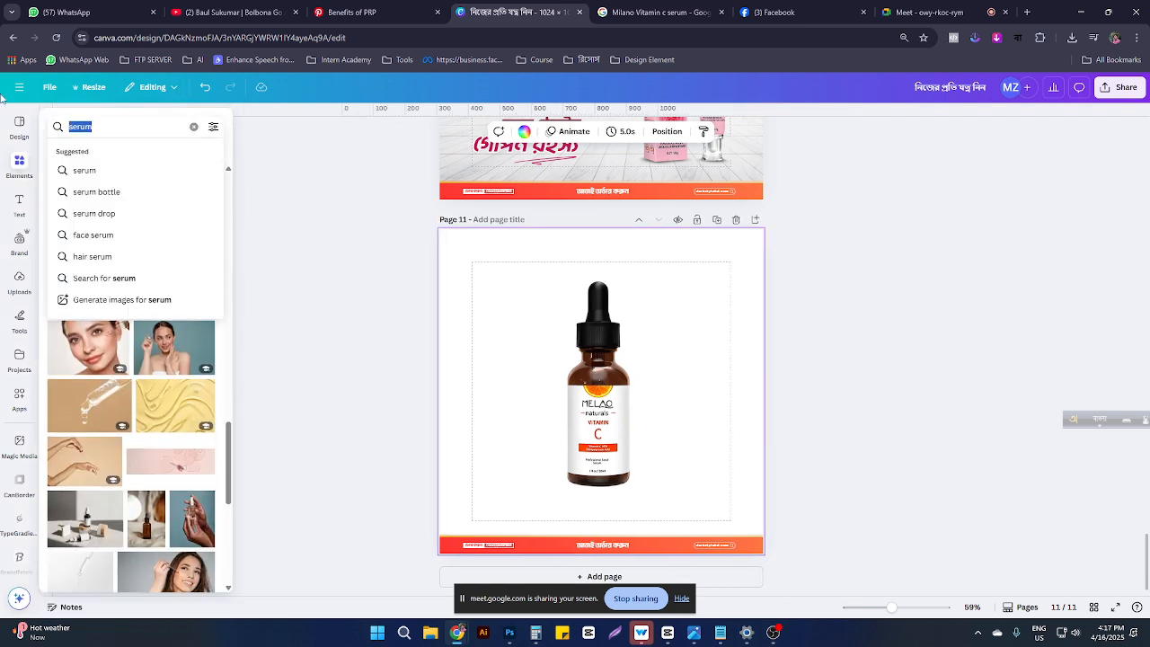
pyautogui.write('অরেঞ্জ')
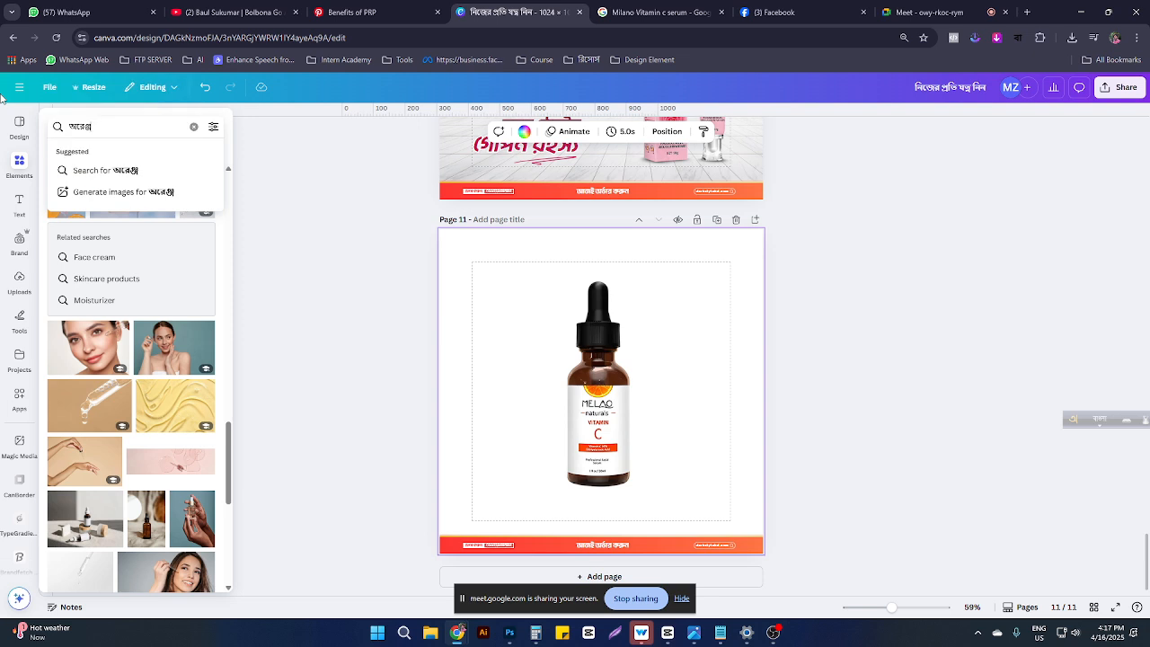
pyautogui.press('BackSpace')
pyautogui.press('BackSpace')
pyautogui.press('BackSpace')
pyautogui.press('F12')
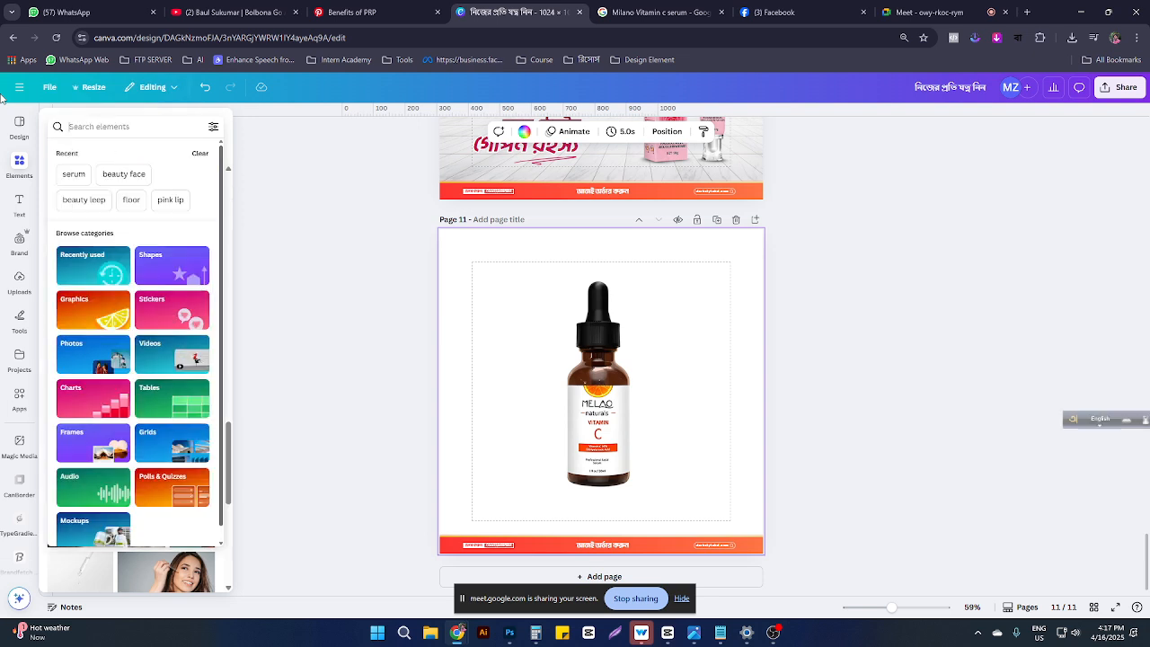
pyautogui.write('orange')
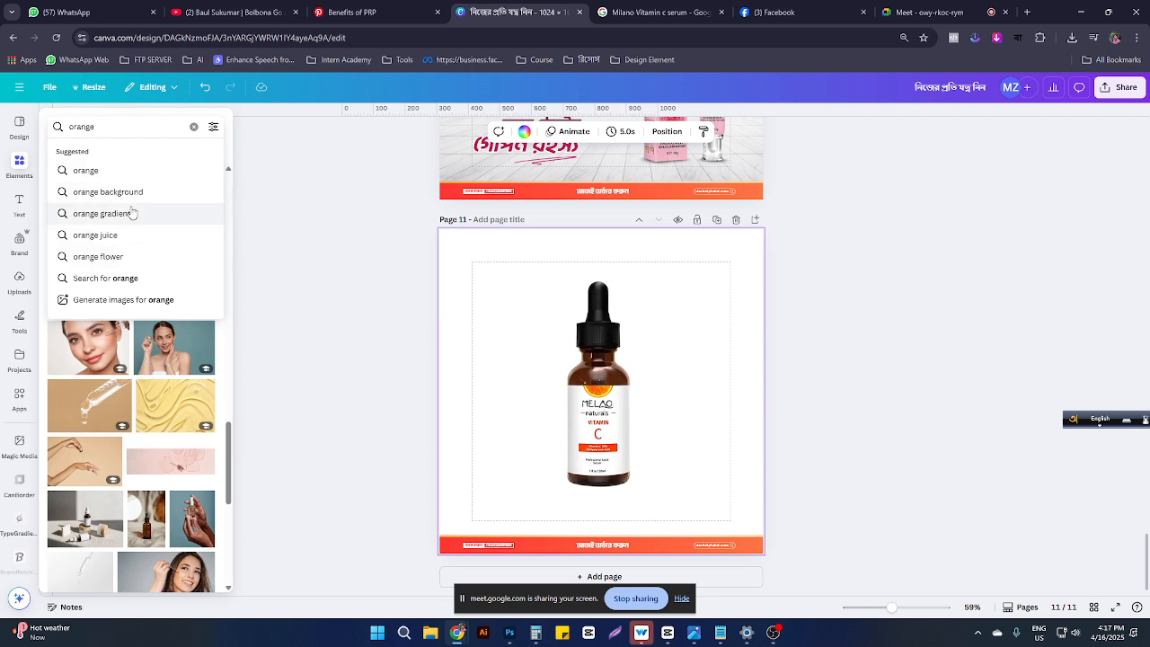
pyautogui.click(127, 194)
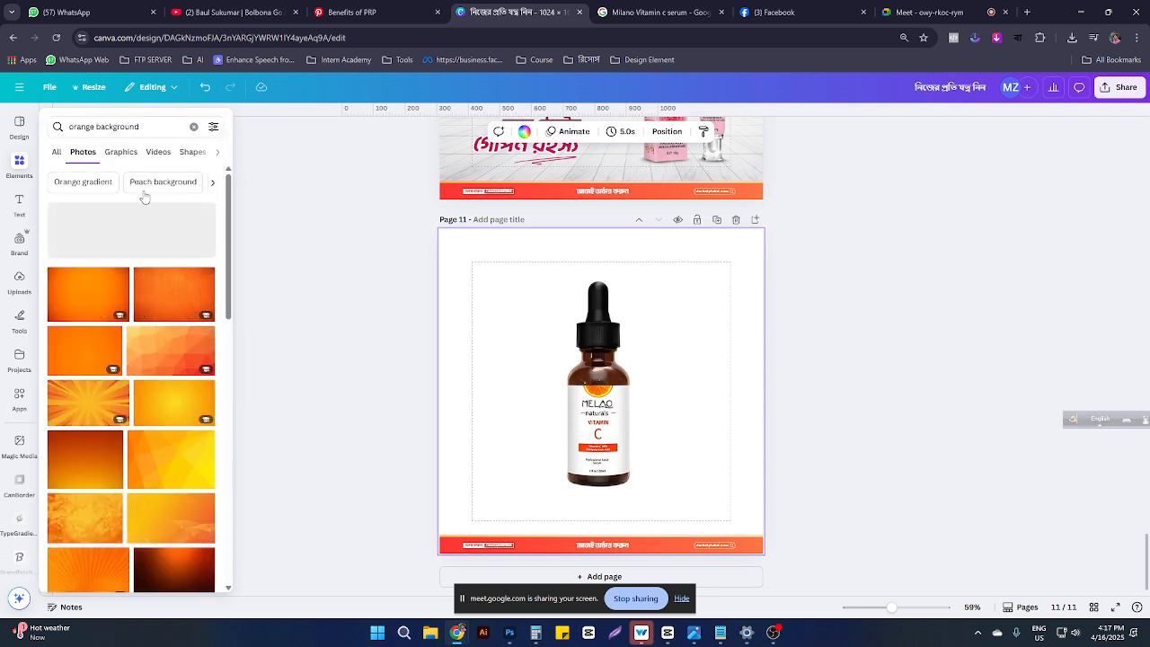
pyautogui.click(121, 151)
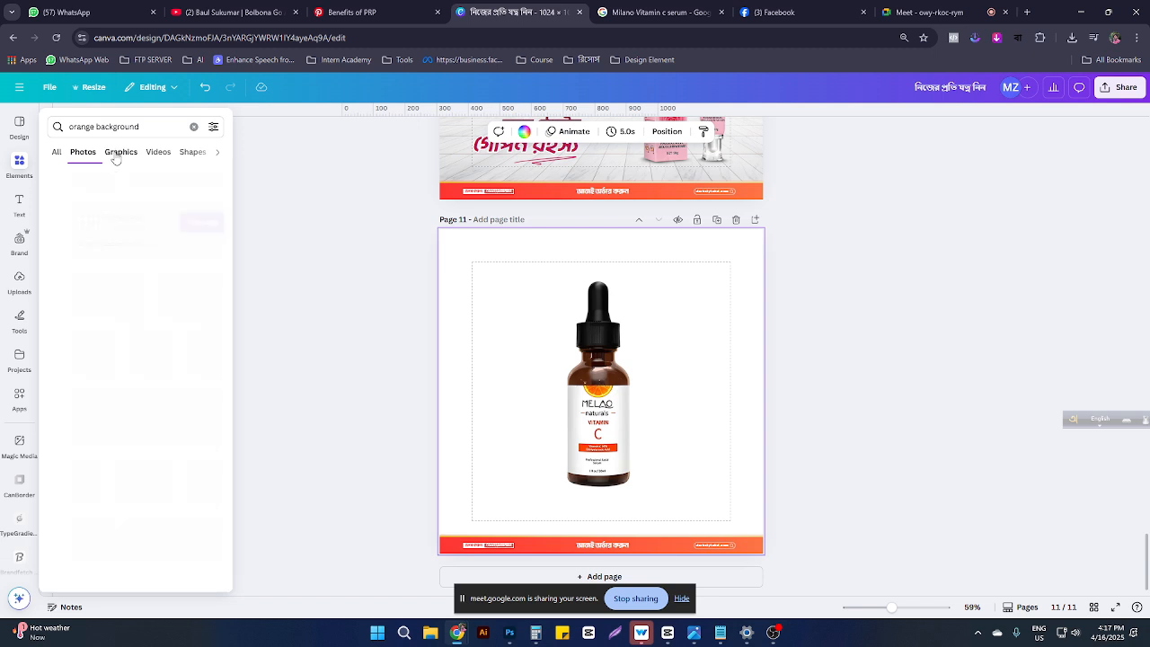
pyautogui.scroll(-3, 167, 405)
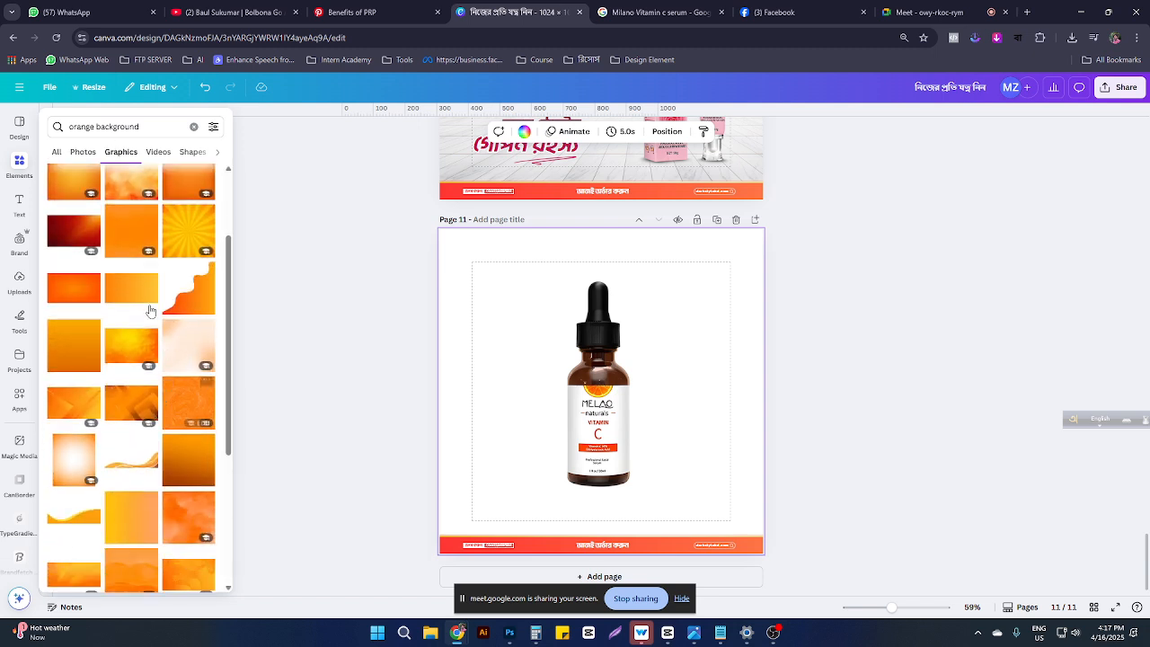
# Step: Add the orange sunburst, stretch it over page 11, and layer it behind the bottle and banner
pyautogui.click(187, 233)
pyautogui.moveTo(614, 368); pyautogui.dragTo(576, 336)
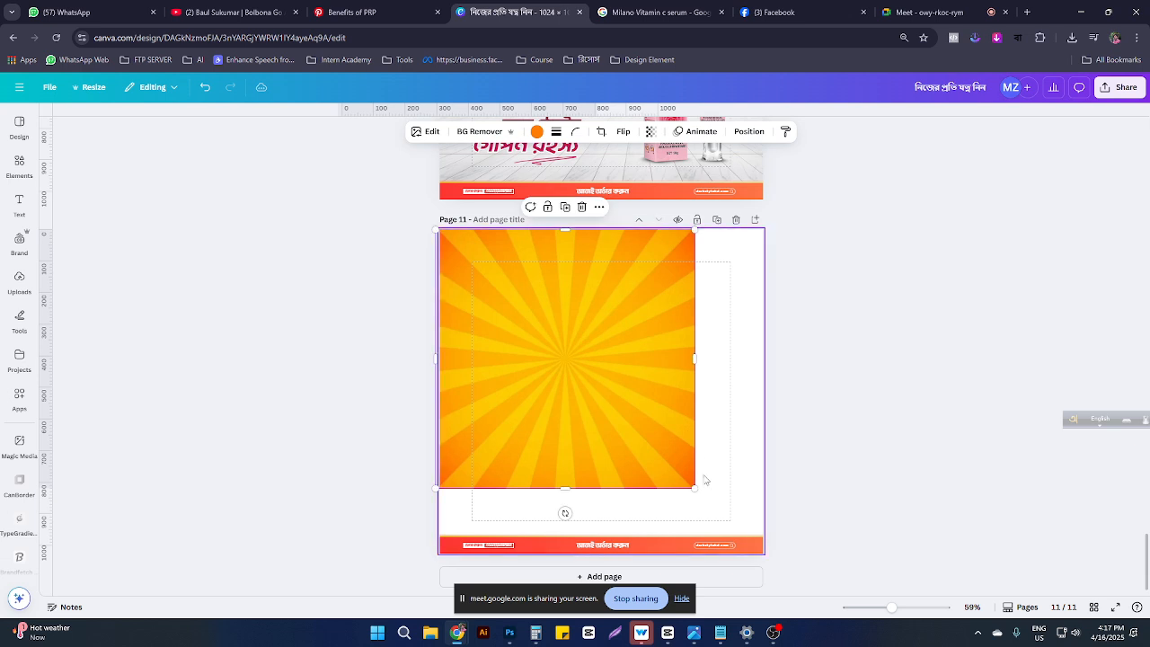
pyautogui.moveTo(695, 488); pyautogui.dragTo(778, 545)
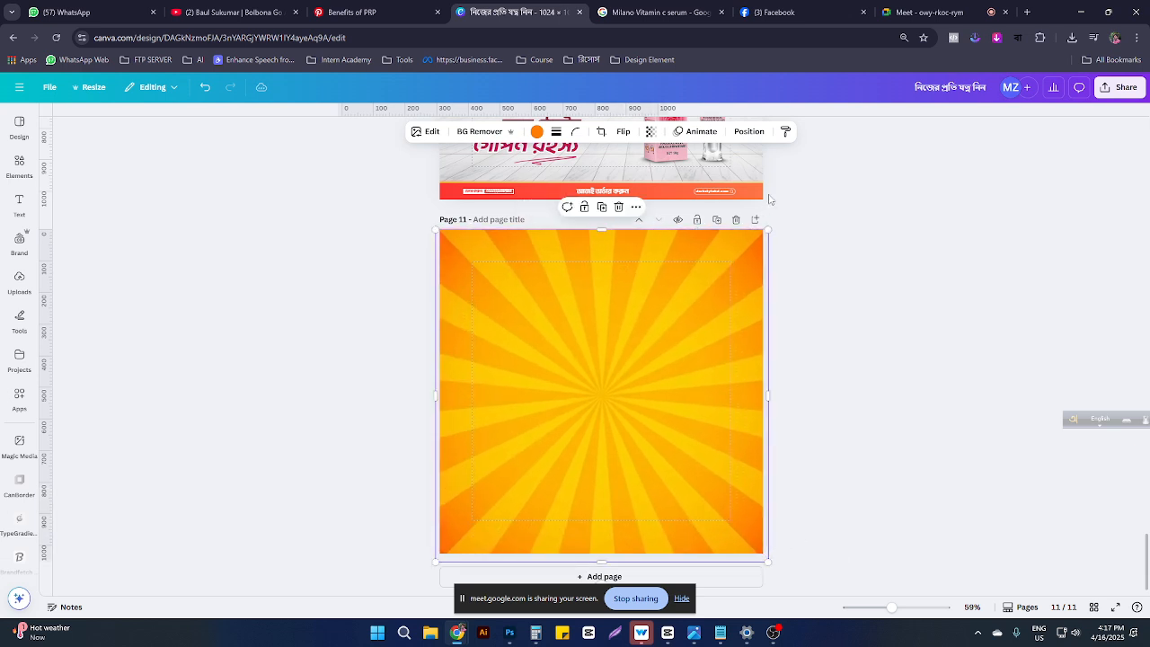
pyautogui.click(748, 131)
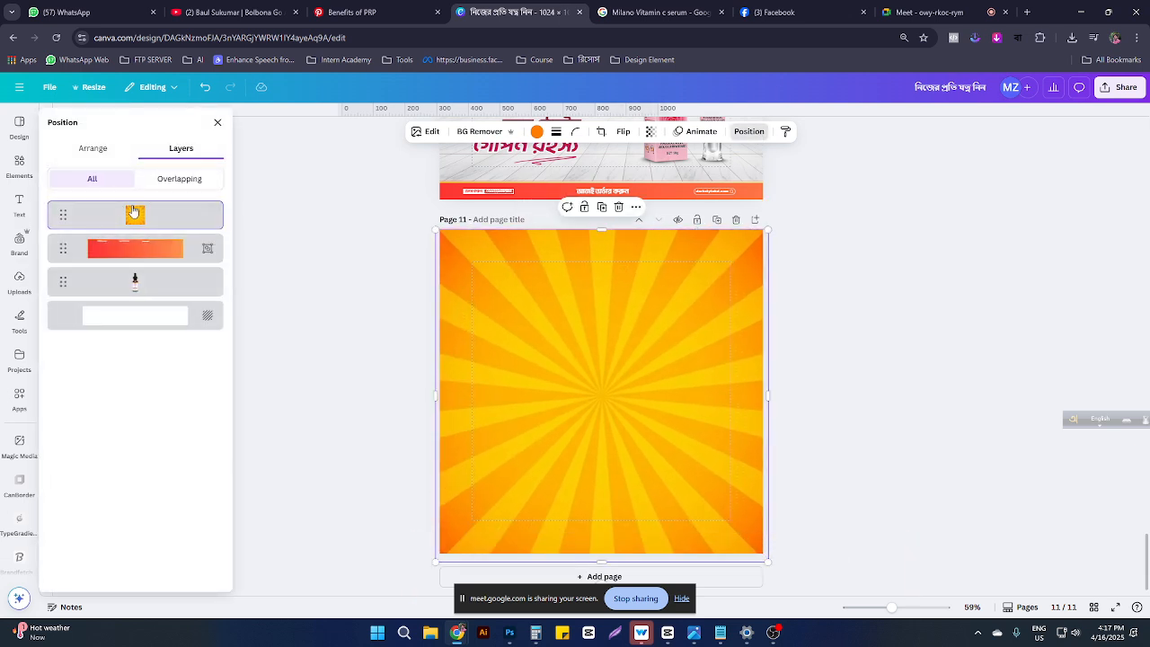
pyautogui.moveTo(133, 212); pyautogui.dragTo(137, 283)
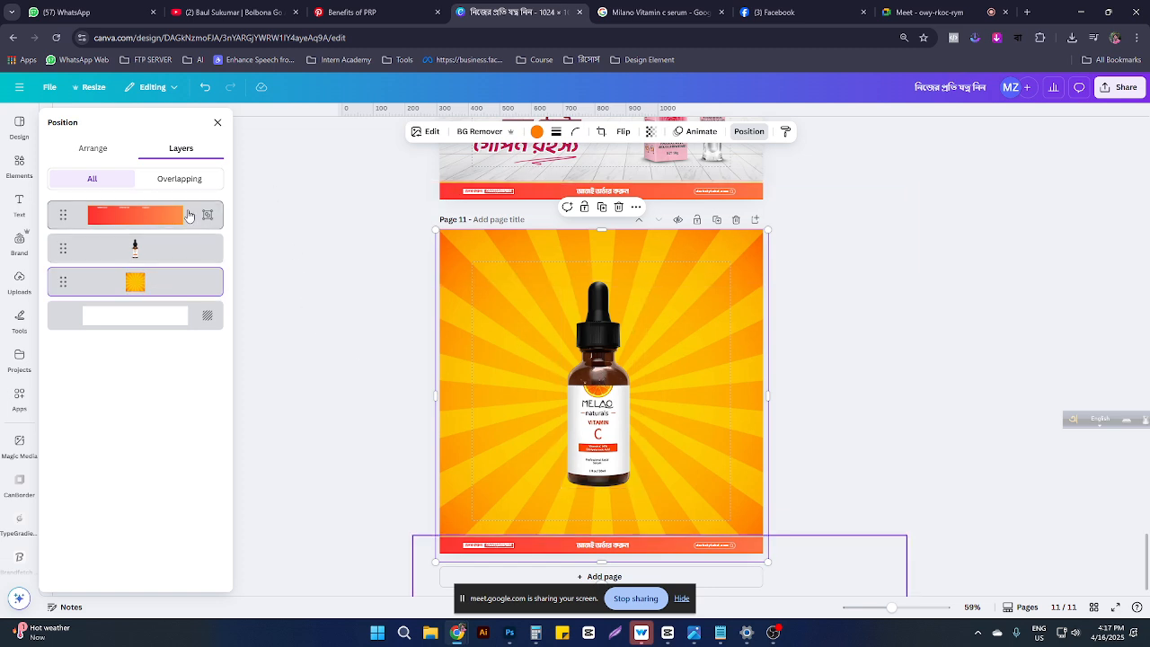
# Step: Search Elements for 'white shadow' graphics
pyautogui.click(19, 166)
pyautogui.click(121, 123)
pyautogui.moveTo(143, 122); pyautogui.dragTo(14, 97)
pyautogui.write('li')
pyautogui.press('BackSpace')
pyautogui.press('BackSpace')
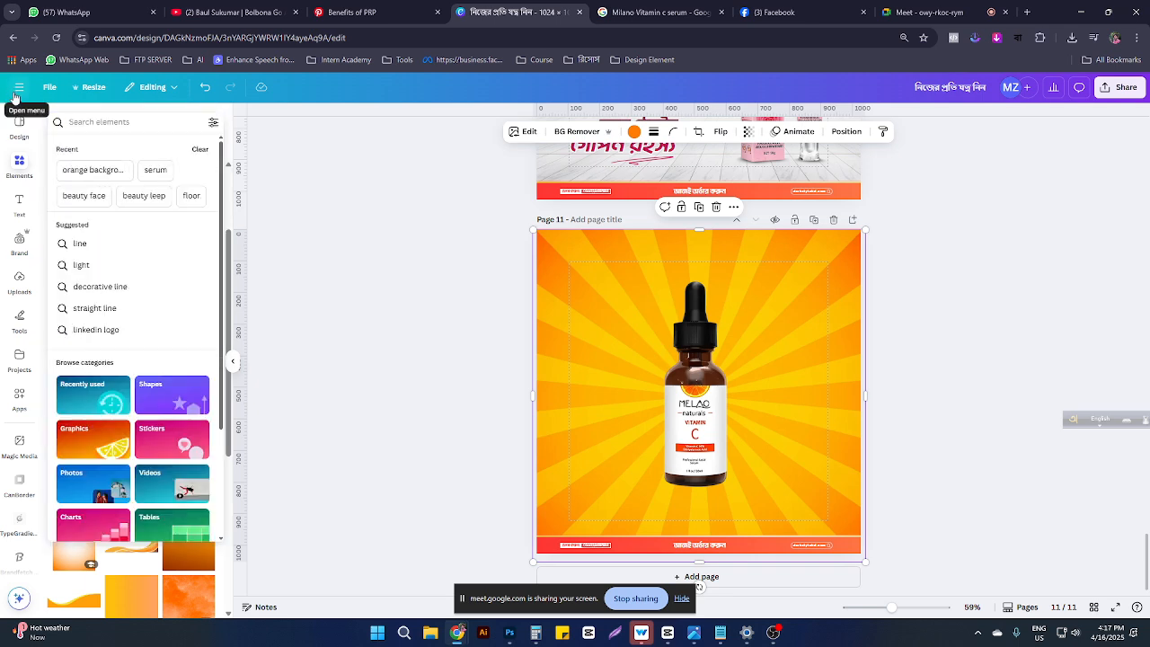
pyautogui.write('whitwe')
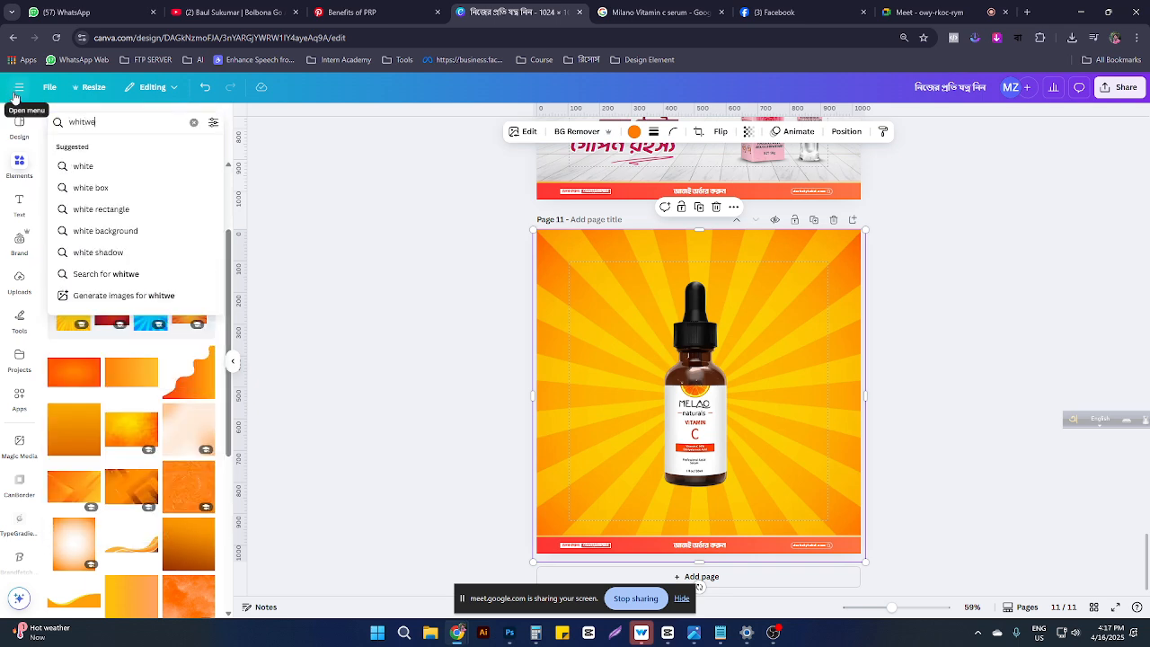
pyautogui.press('BackSpace')
pyautogui.press('BackSpace')
pyautogui.write('e s')
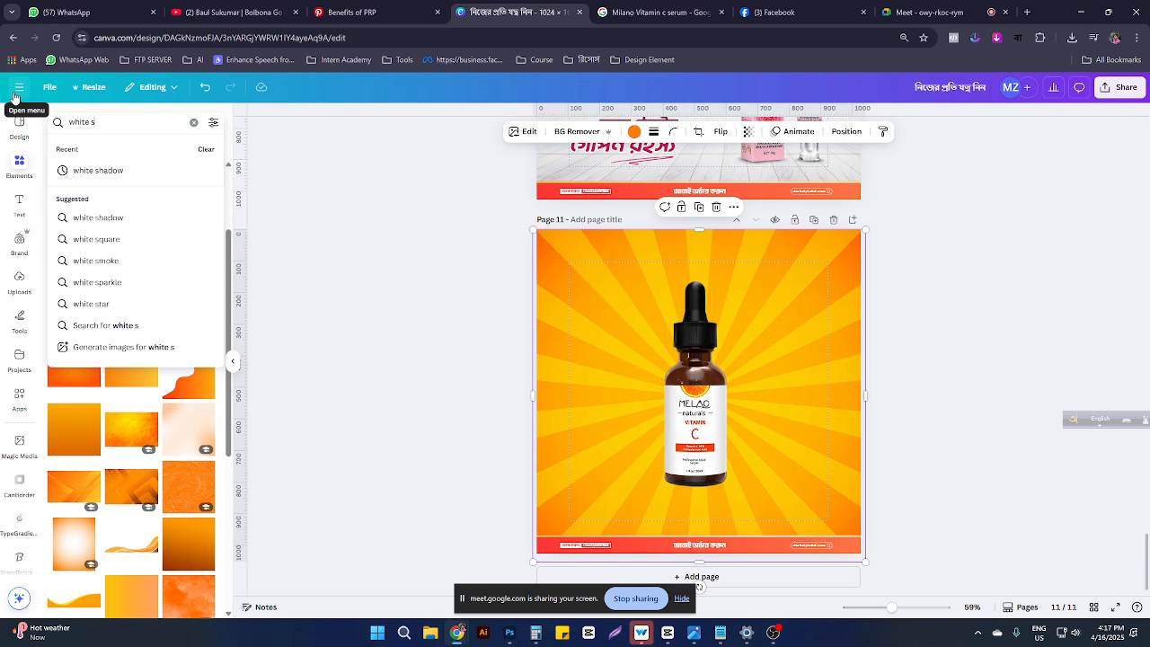
pyautogui.write('hadow')
pyautogui.press('Return')
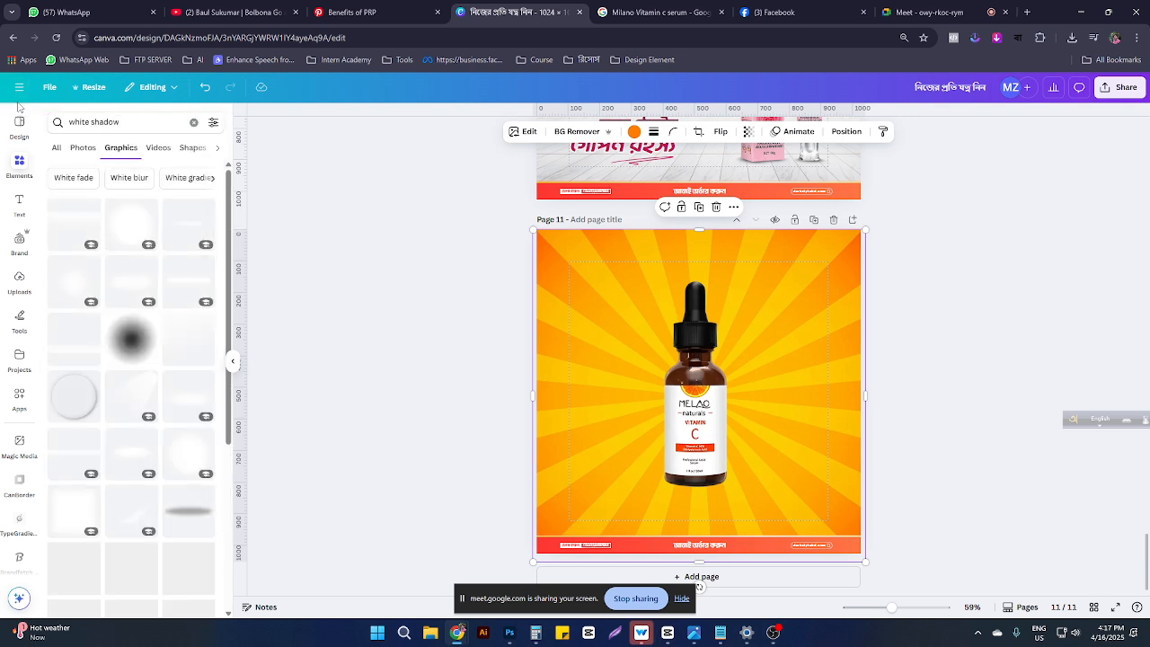
# Step: Add a white glow behind the serum bottle at 57 transparency
pyautogui.click(131, 235)
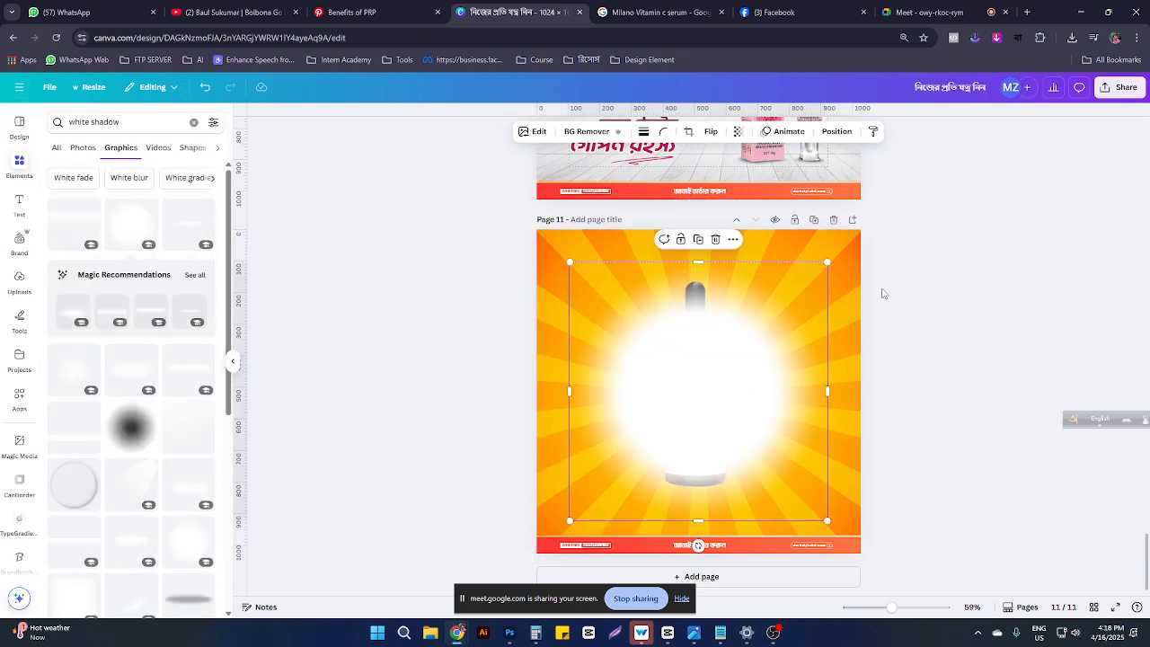
pyautogui.click(834, 131)
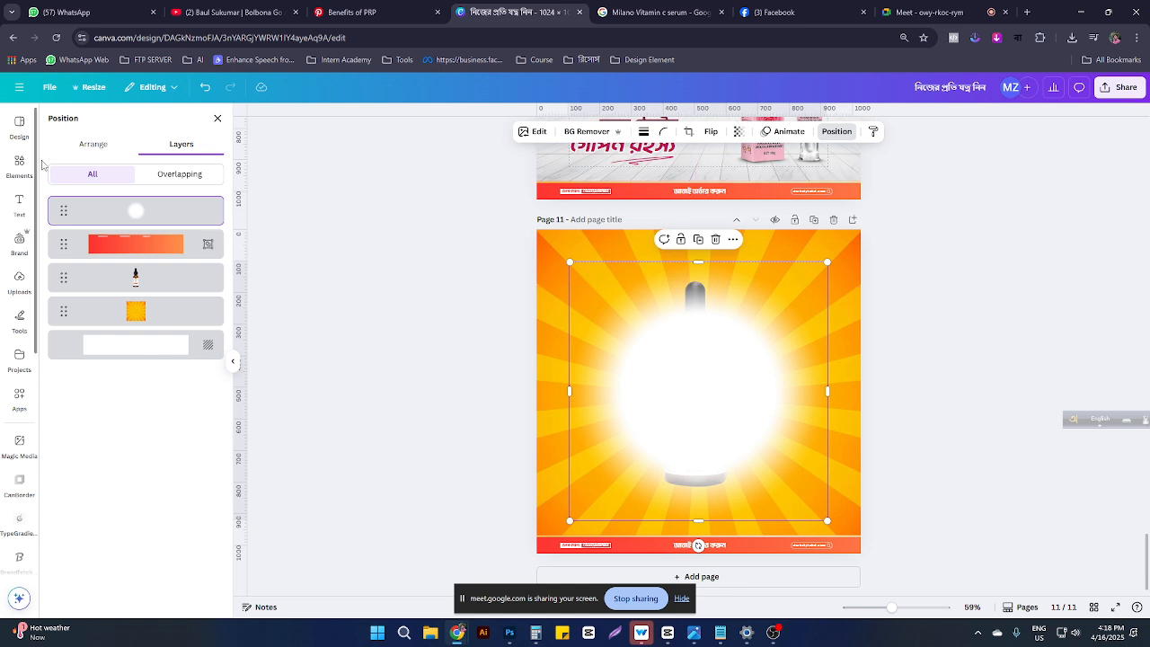
pyautogui.moveTo(152, 220); pyautogui.dragTo(156, 250)
pyautogui.moveTo(141, 212); pyautogui.dragTo(144, 276)
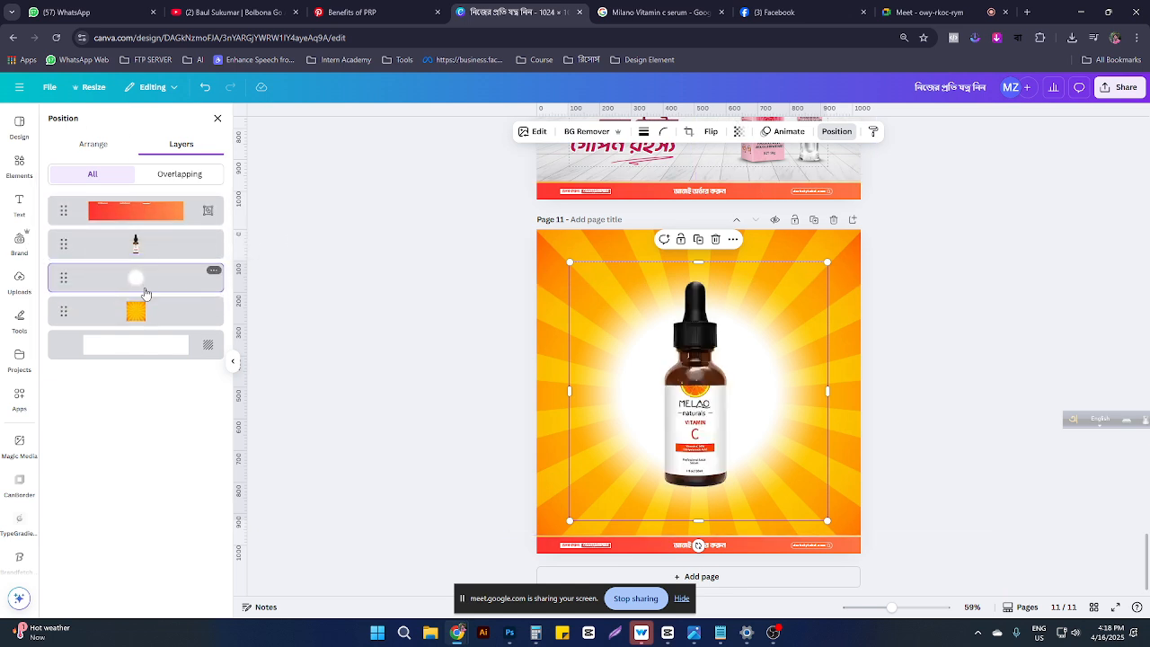
pyautogui.click(738, 131)
pyautogui.moveTo(766, 176)
pyautogui.mouseDown()
pyautogui.moveTo(730, 177)
pyautogui.moveTo(769, 179)
pyautogui.mouseUp()
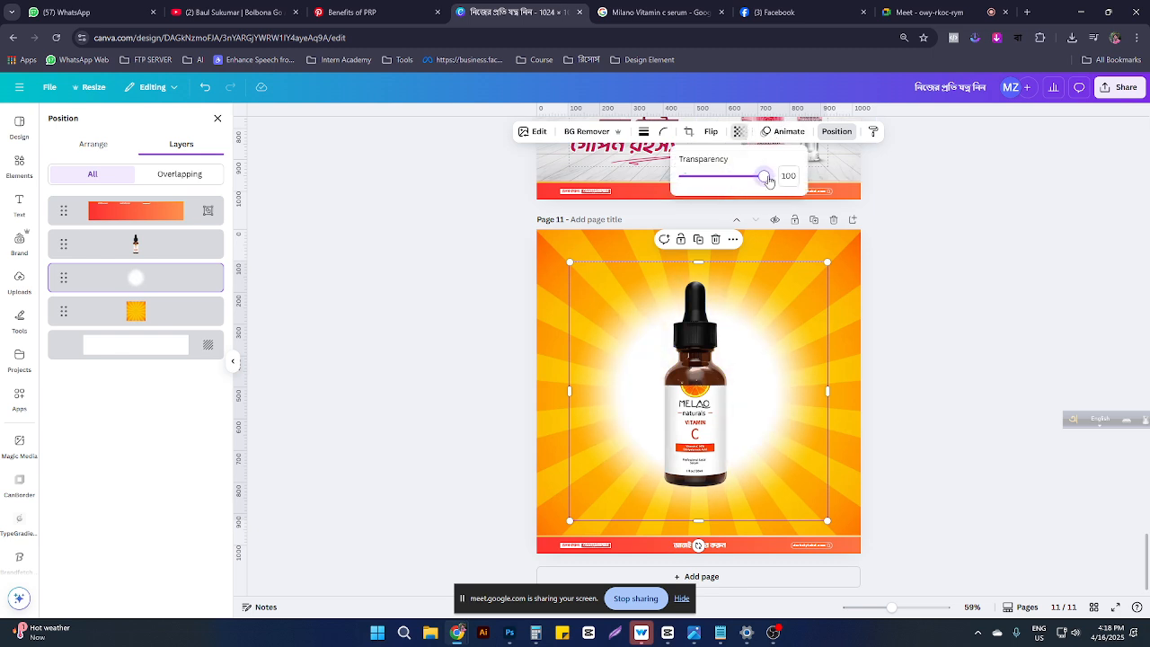
# Step: Delete both the white glow and the orange sunburst background
pyautogui.click(795, 398)
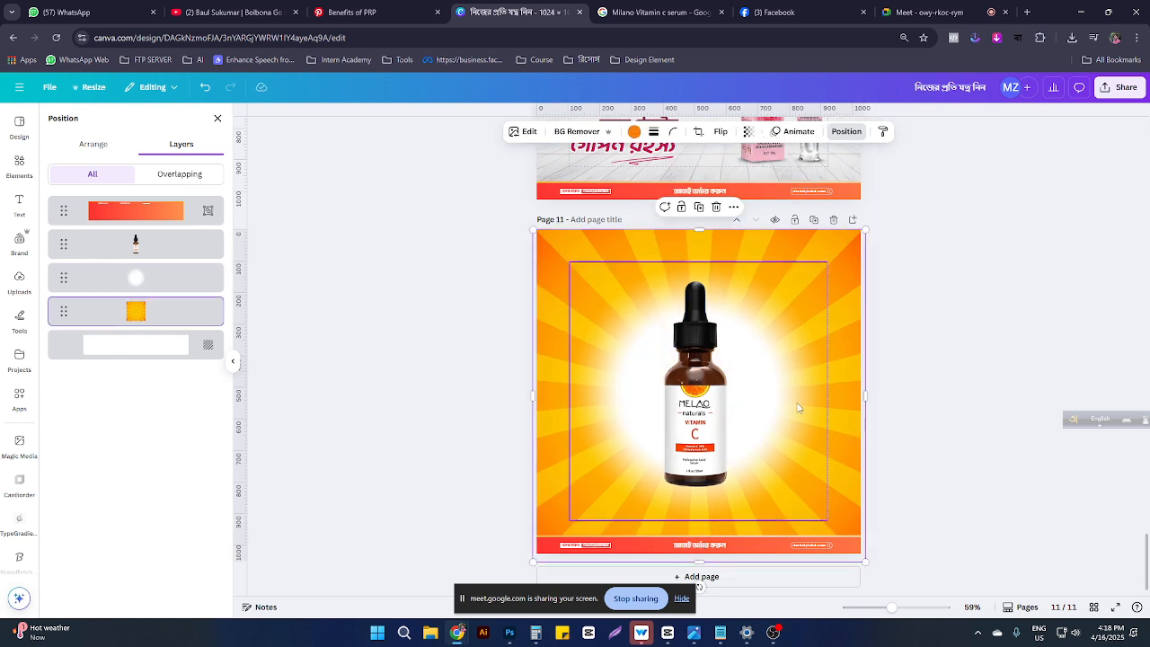
pyautogui.press('Delete')
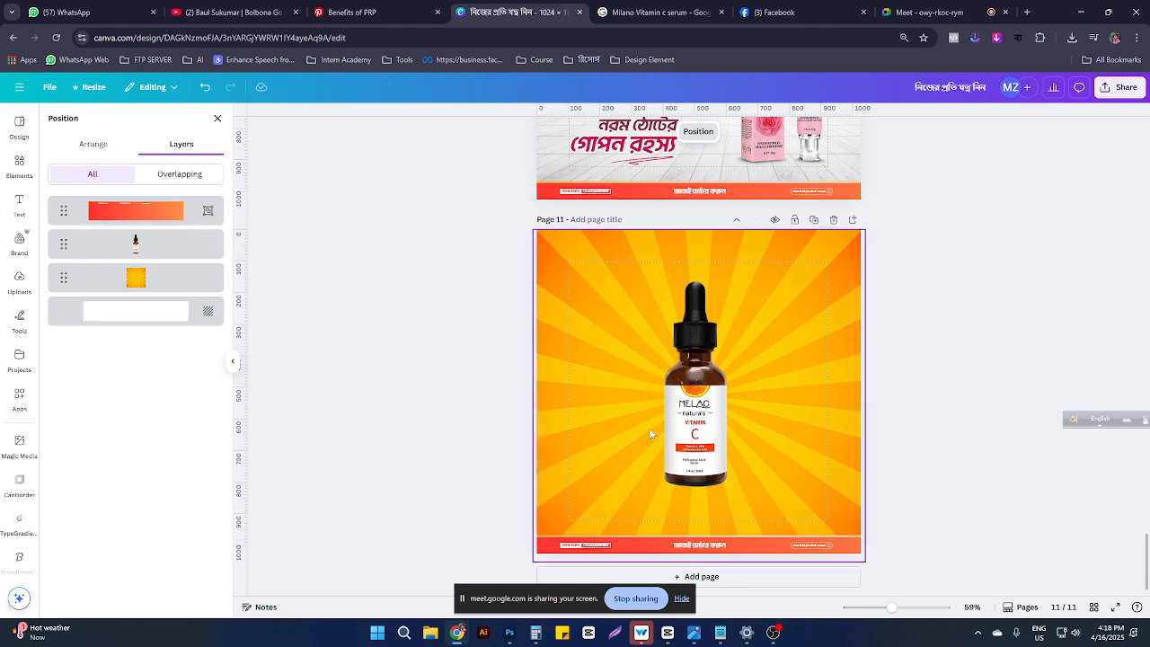
pyautogui.click(618, 347)
pyautogui.press('Delete')
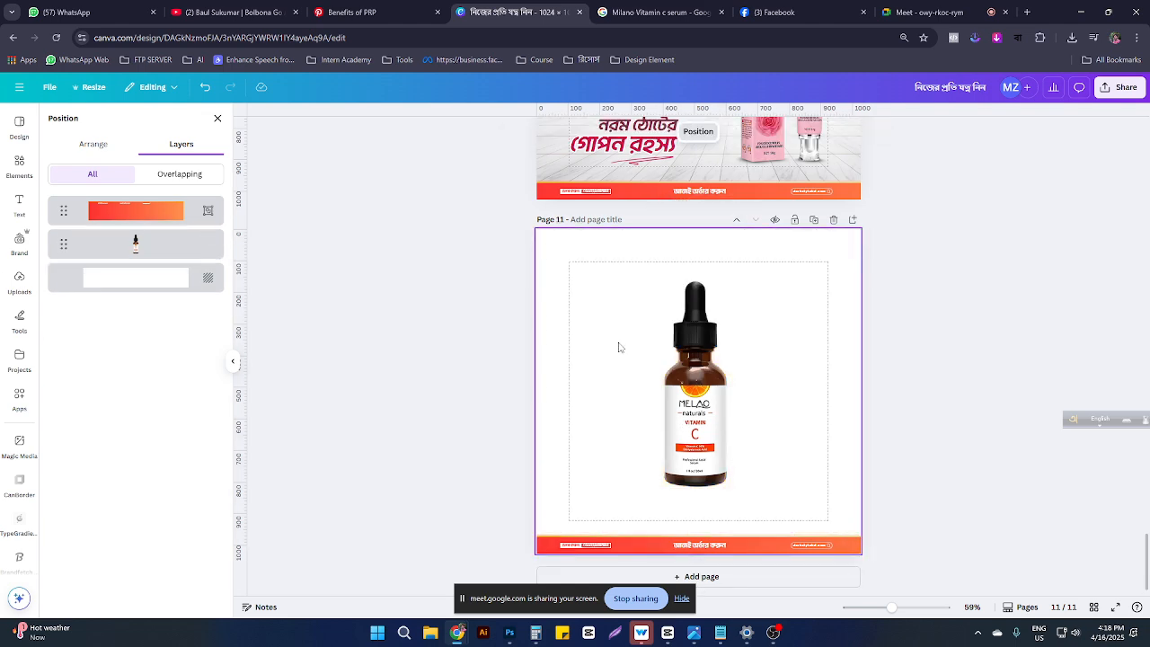
# Step: Rerun the 'orange background' element search showing only Photos
pyautogui.click(18, 164)
pyautogui.click(99, 122)
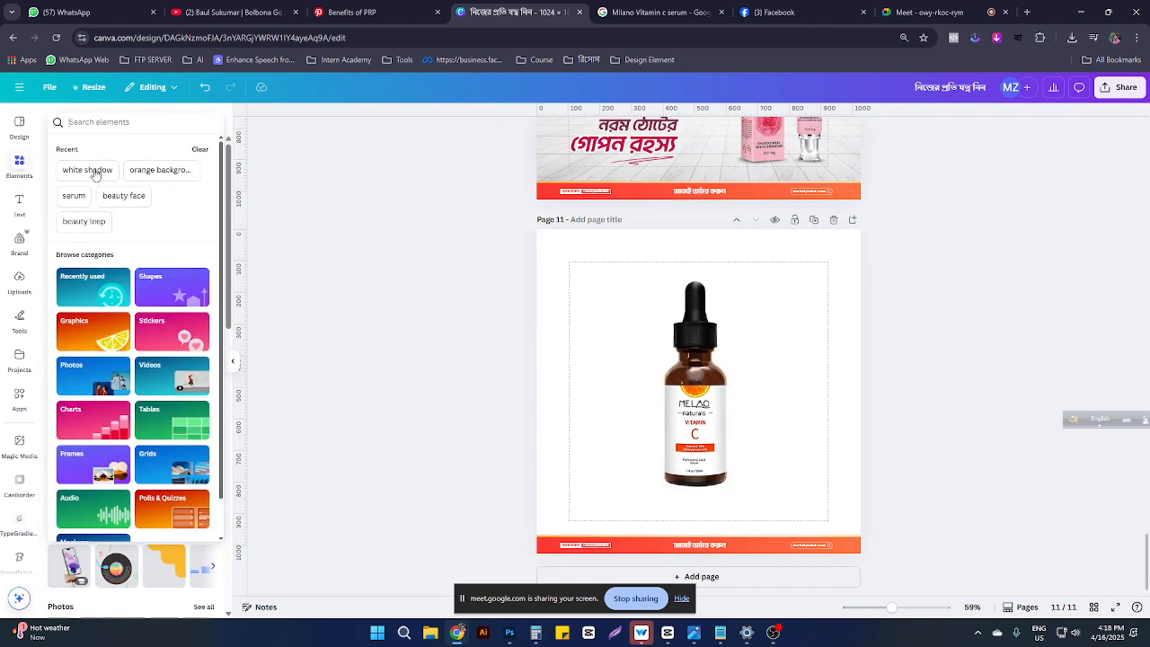
pyautogui.click(152, 170)
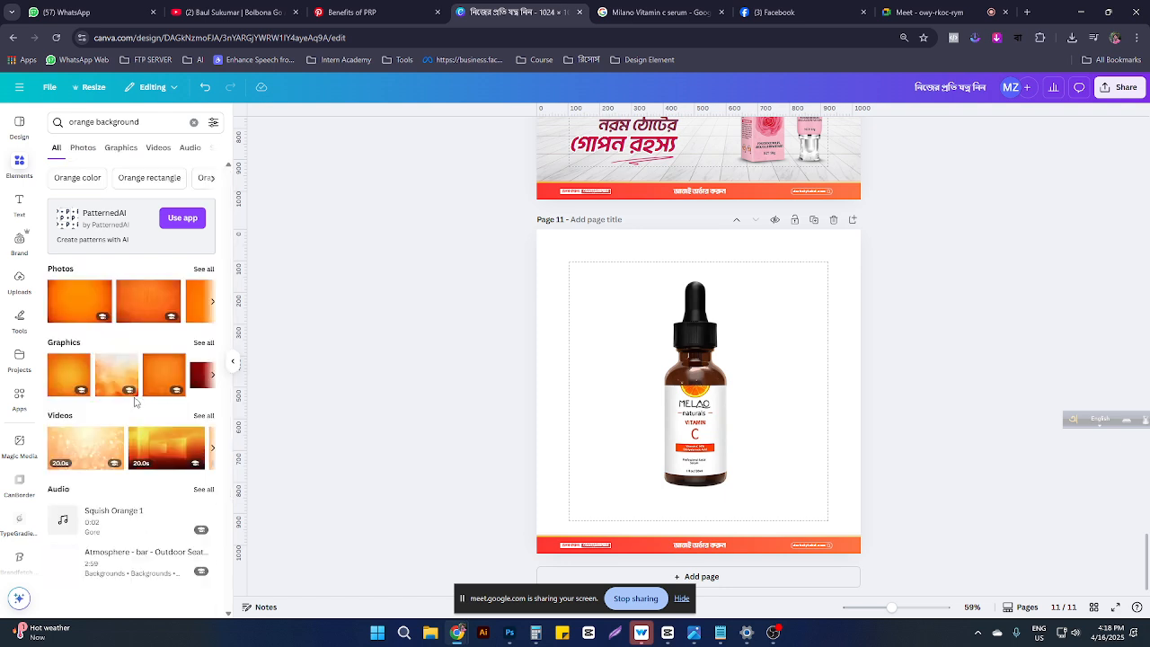
pyautogui.click(83, 149)
pyautogui.scroll(-5, 156, 398)
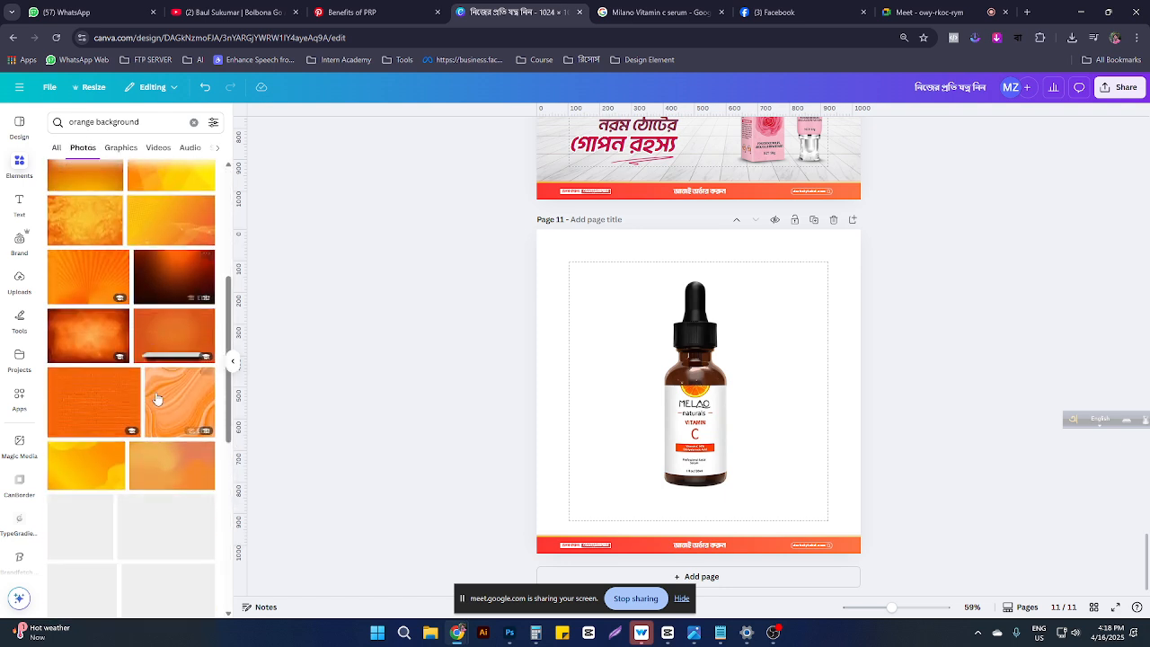
pyautogui.scroll(-3, 156, 398)
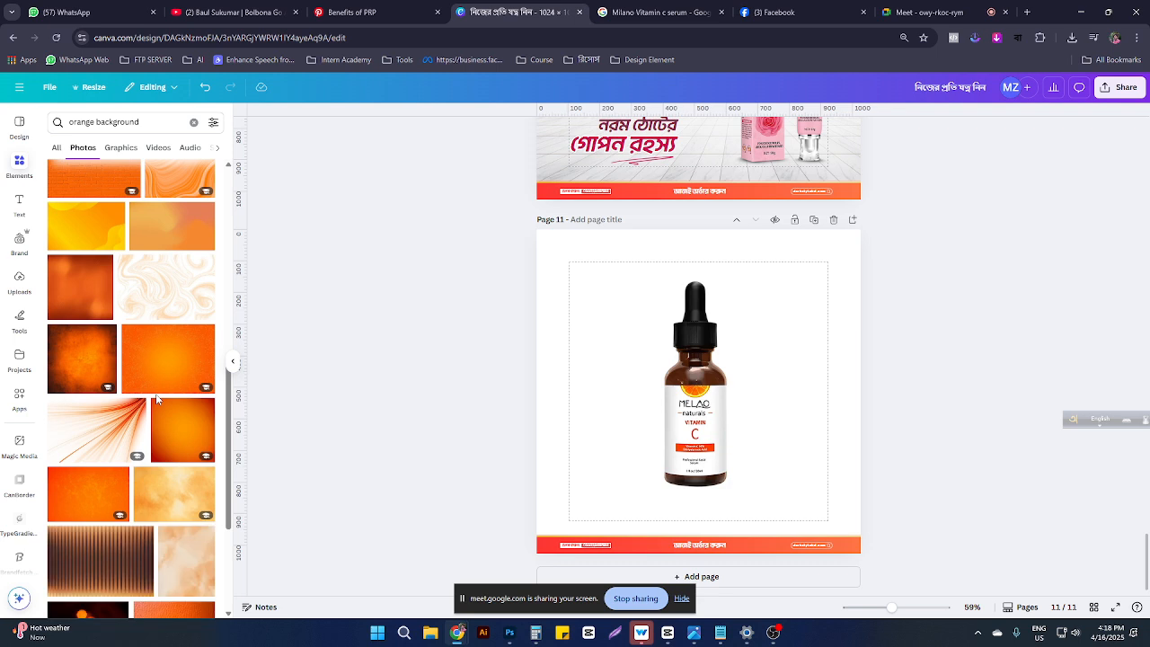
# Step: Add the orange light-rays photo, enlarge it over page 11, and layer it behind the bottle
pyautogui.click(126, 413)
pyautogui.moveTo(778, 403); pyautogui.dragTo(736, 313)
pyautogui.click(789, 401)
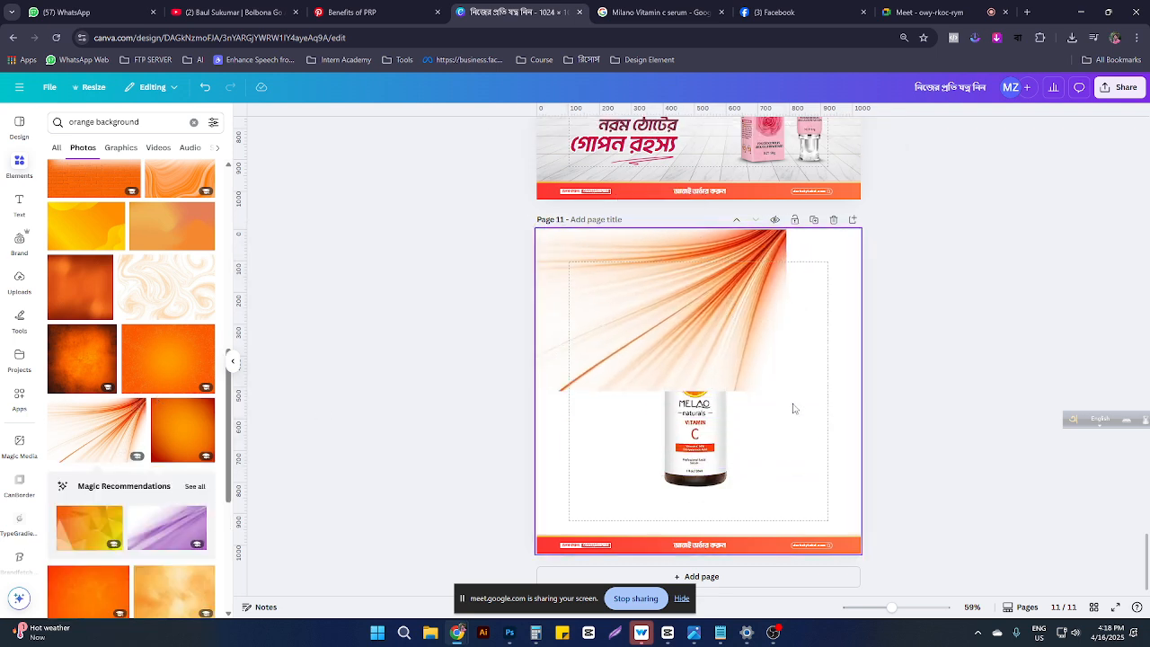
pyautogui.click(693, 329)
pyautogui.moveTo(784, 391); pyautogui.dragTo(973, 605)
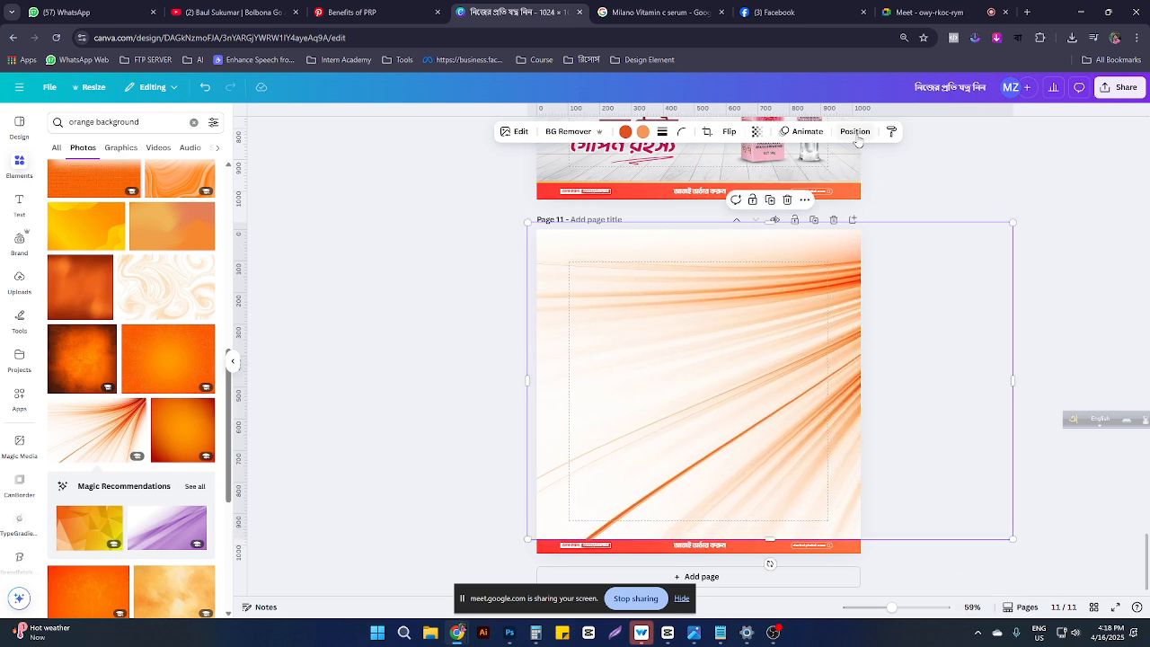
pyautogui.click(854, 132)
pyautogui.moveTo(164, 214); pyautogui.dragTo(162, 279)
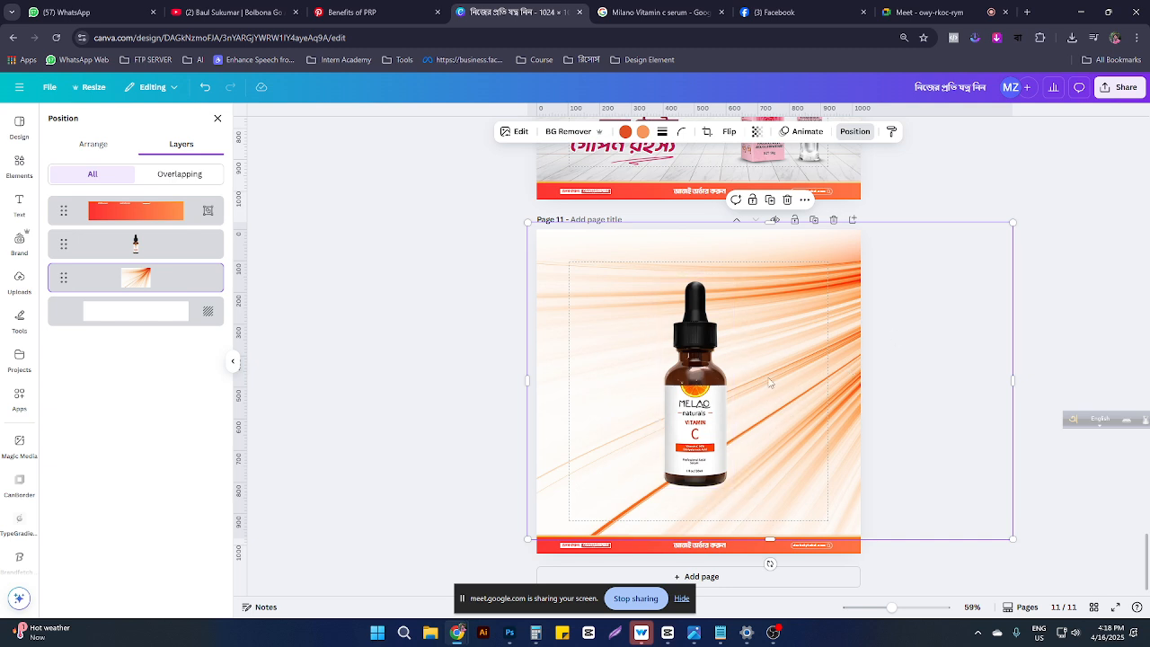
# Step: Delete the rays photo and browse all 'orange background' photo results
pyautogui.press('Delete')
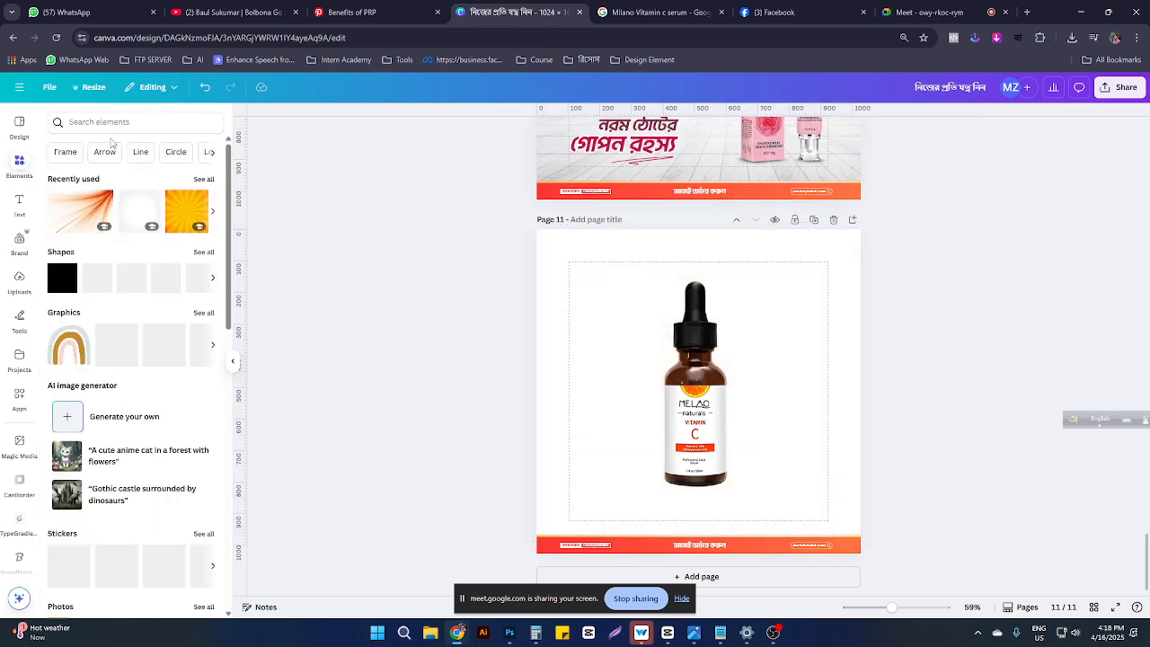
pyautogui.click(108, 122)
pyautogui.click(97, 171)
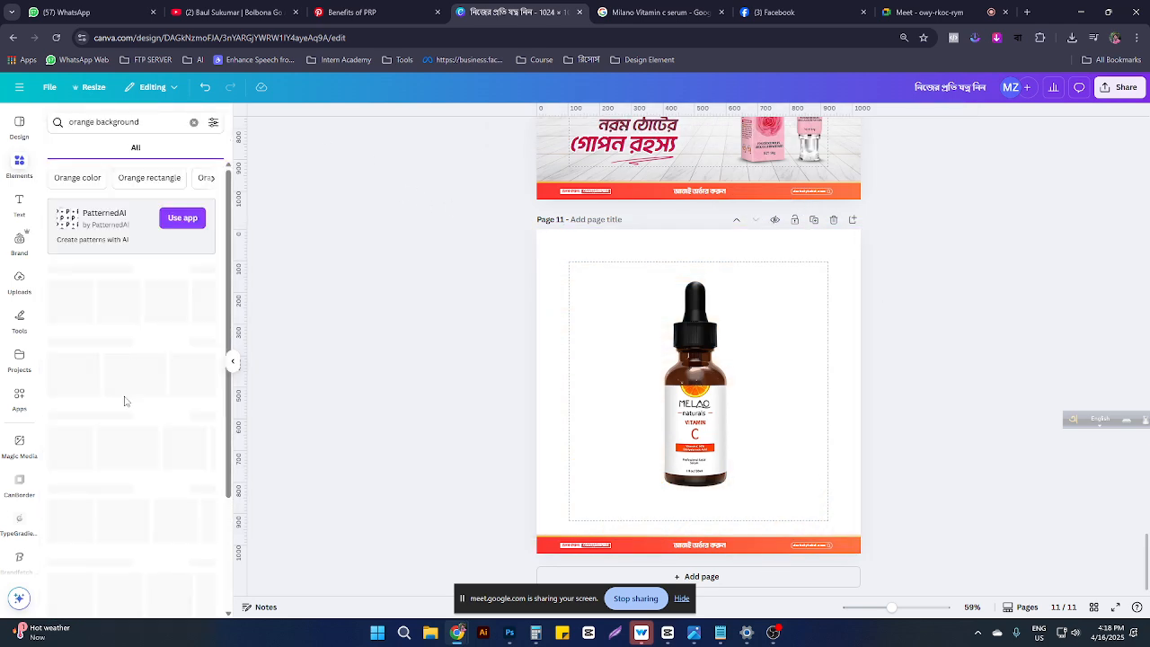
pyautogui.click(201, 269)
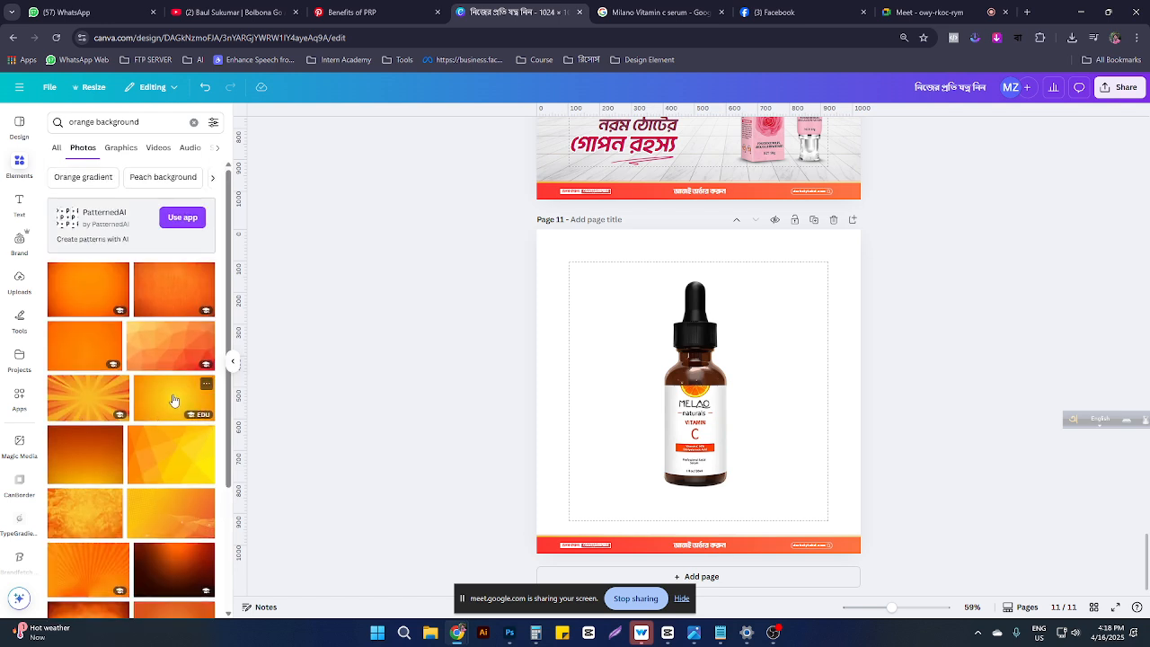
pyautogui.scroll(-5, 172, 401)
pyautogui.scroll(-5, 173, 398)
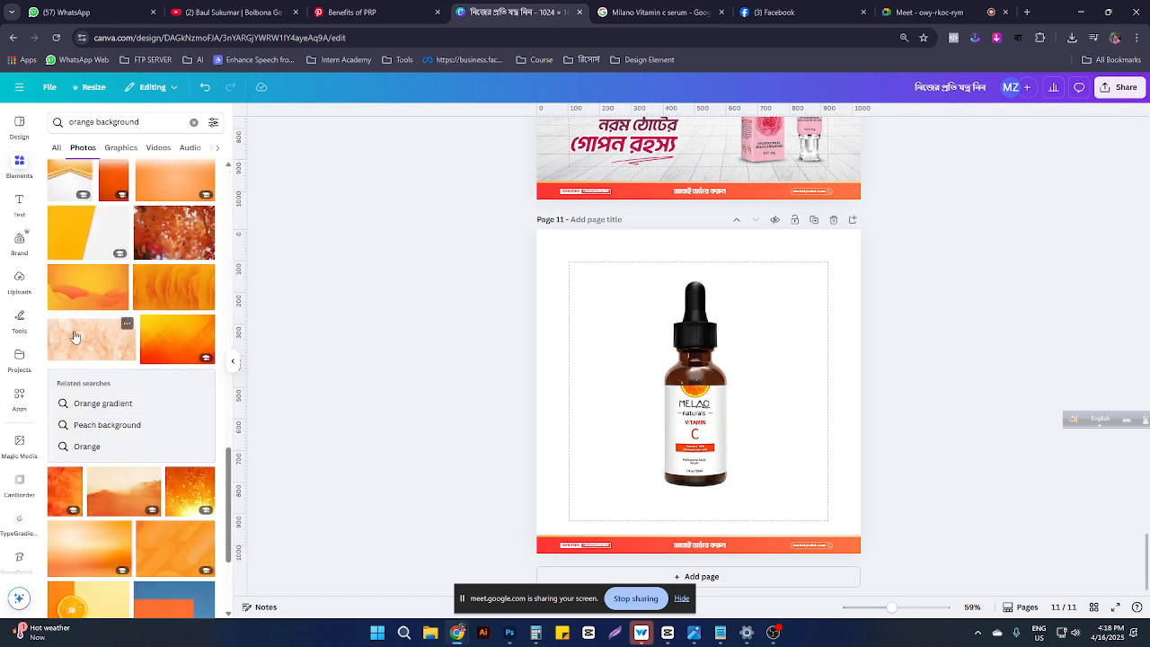
pyautogui.scroll(-3, 101, 310)
pyautogui.scroll(-2, 101, 310)
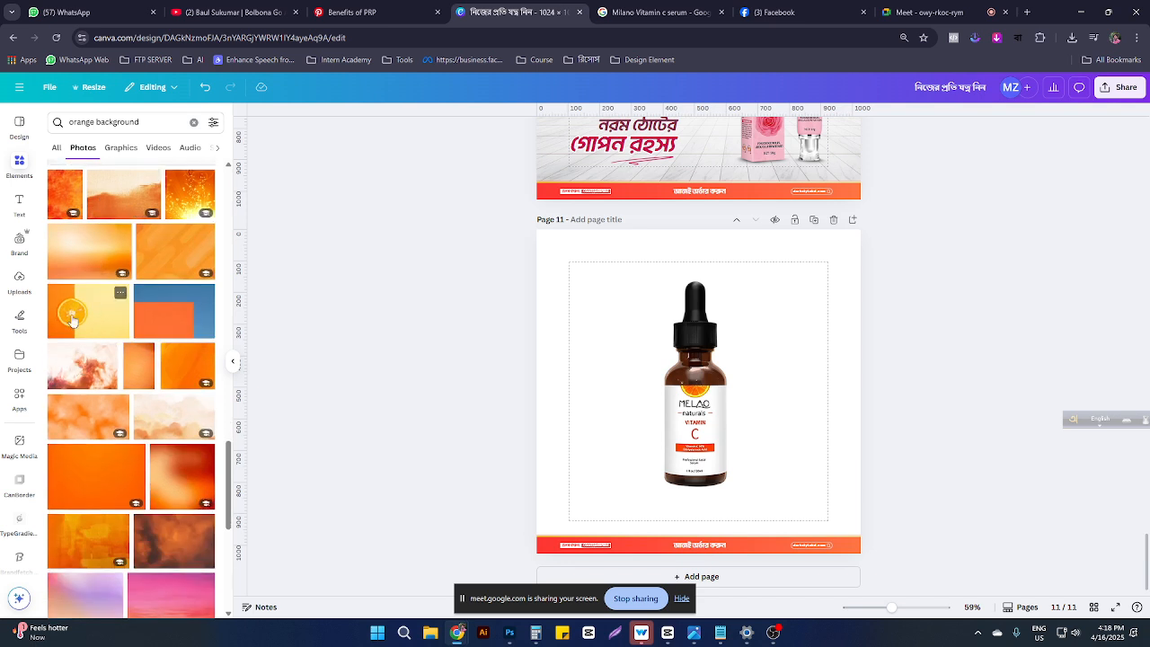
# Step: Add an orange-slice photo from 'See more like this' to page 11, then switch to WhatsApp
pyautogui.click(122, 294)
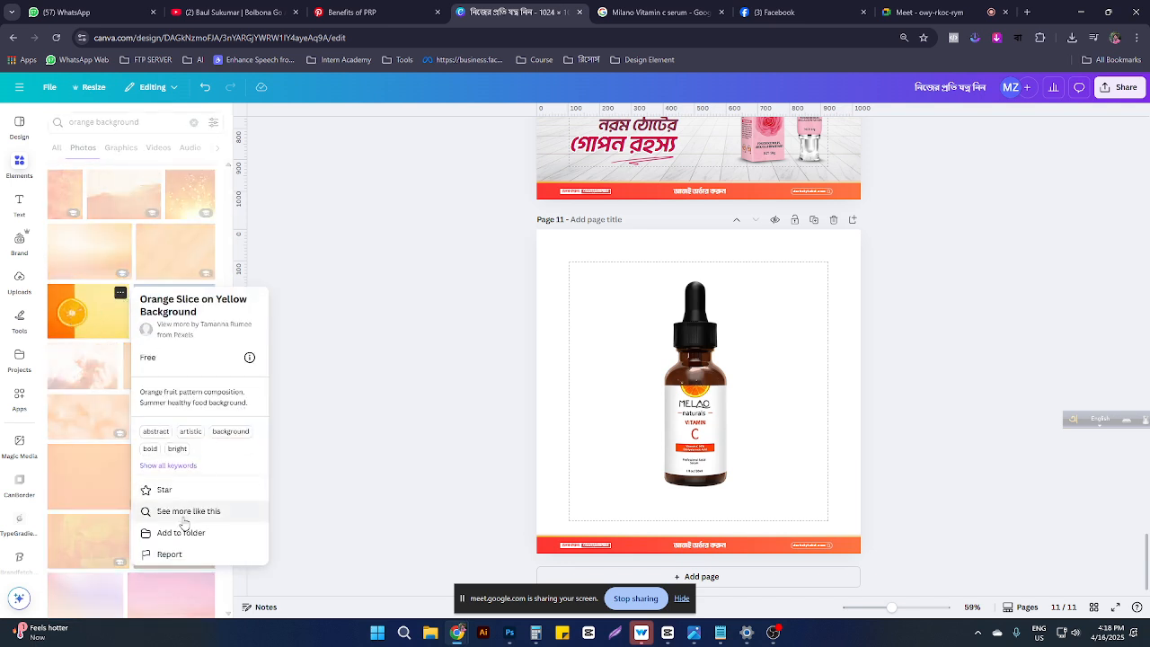
pyautogui.click(184, 512)
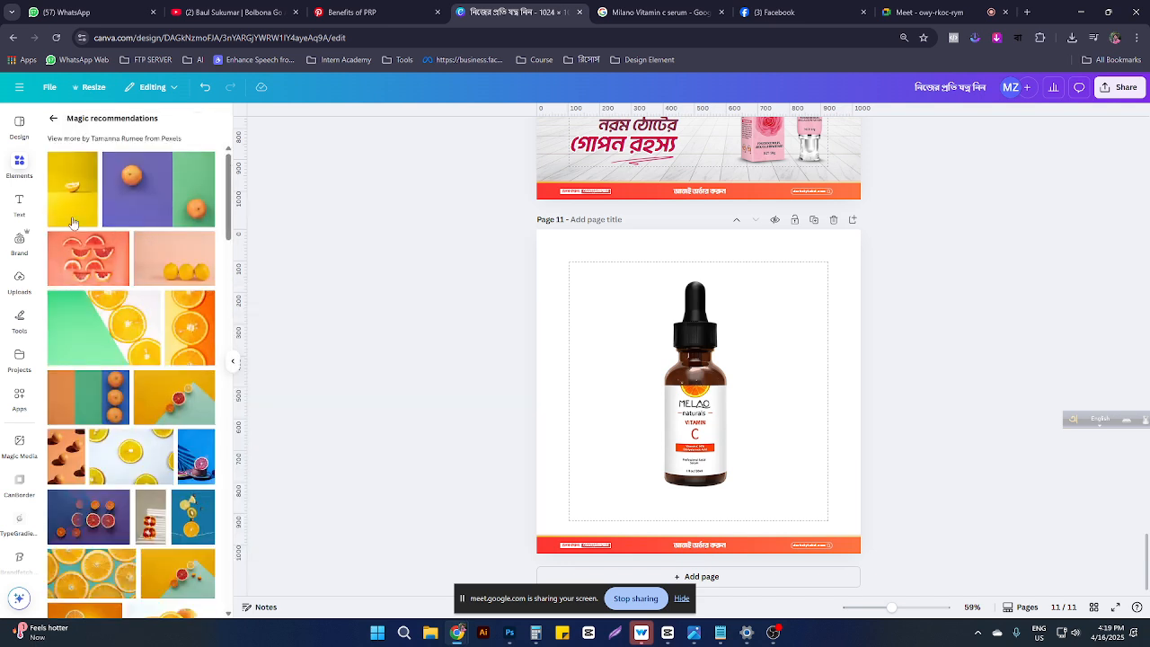
pyautogui.scroll(-3, 154, 408)
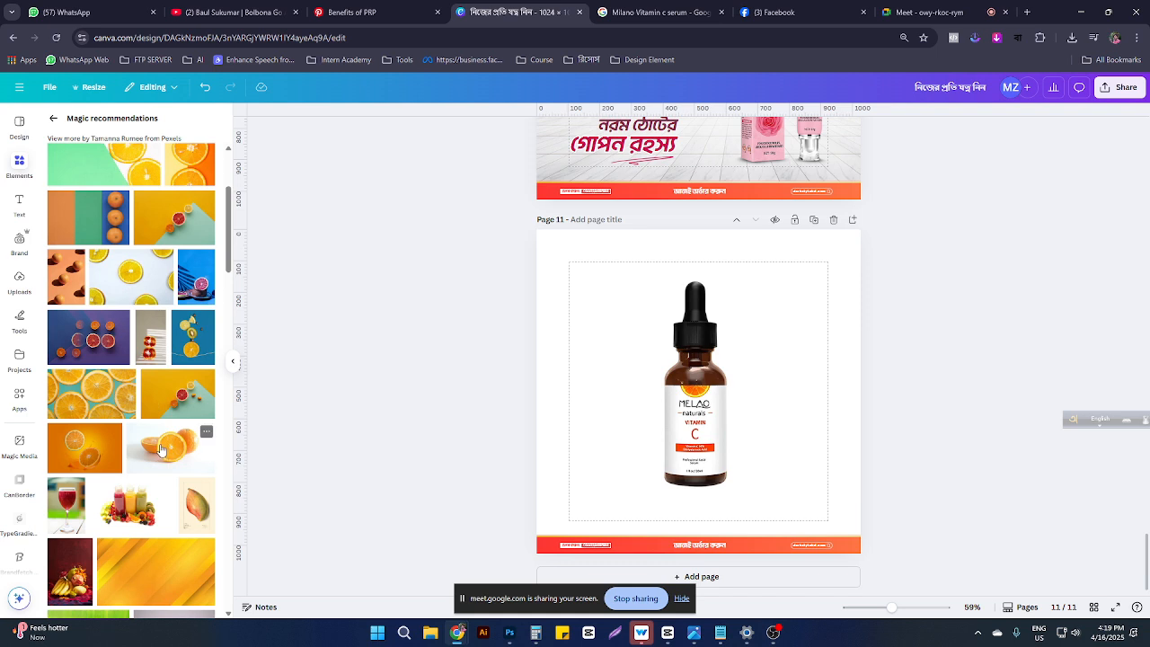
pyautogui.scroll(-2, 163, 449)
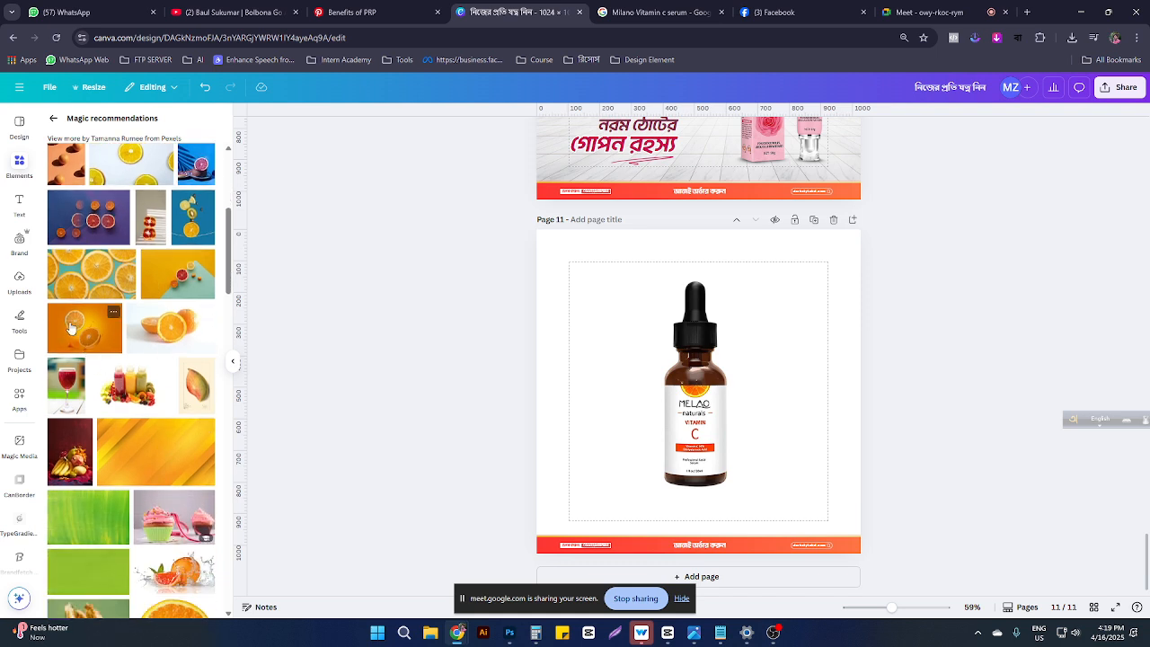
pyautogui.click(78, 329)
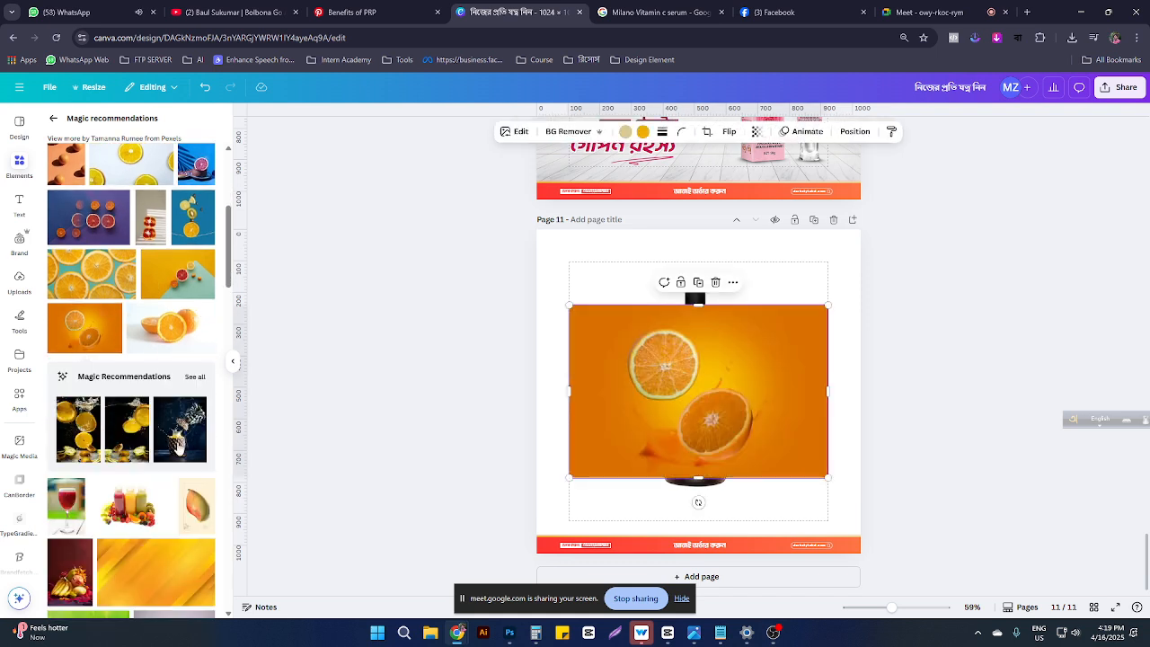
pyautogui.click(101, 13)
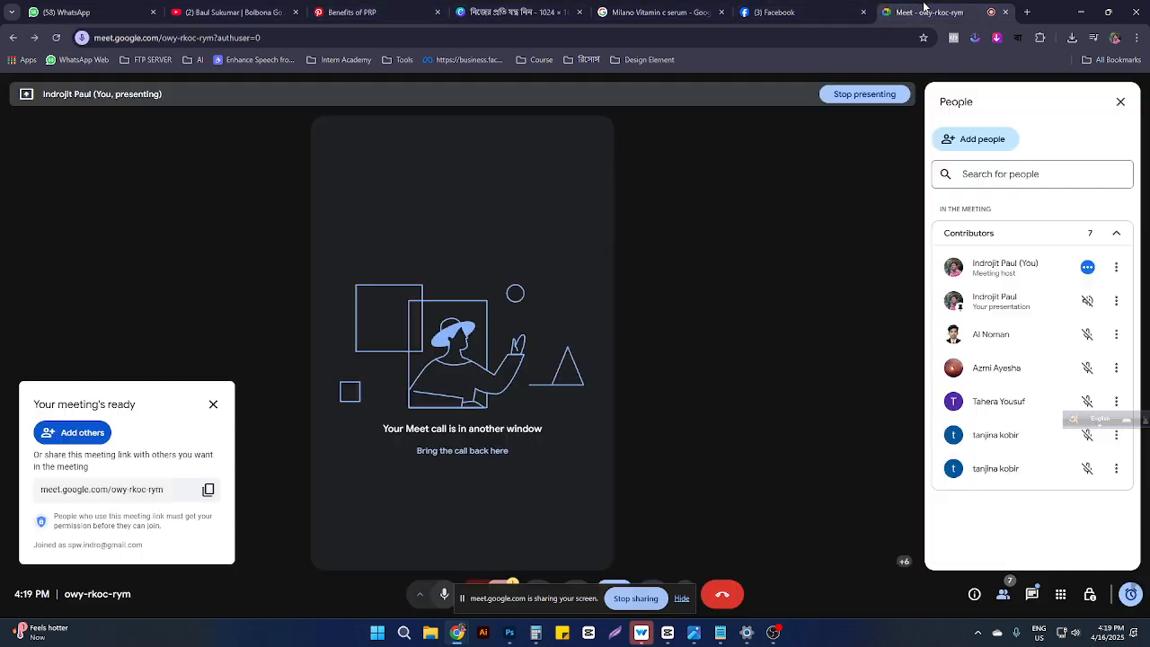
# Step: Stop the Meet screen share and view the colleague's related-products screenshot in WhatsApp
pyautogui.click(926, 11)
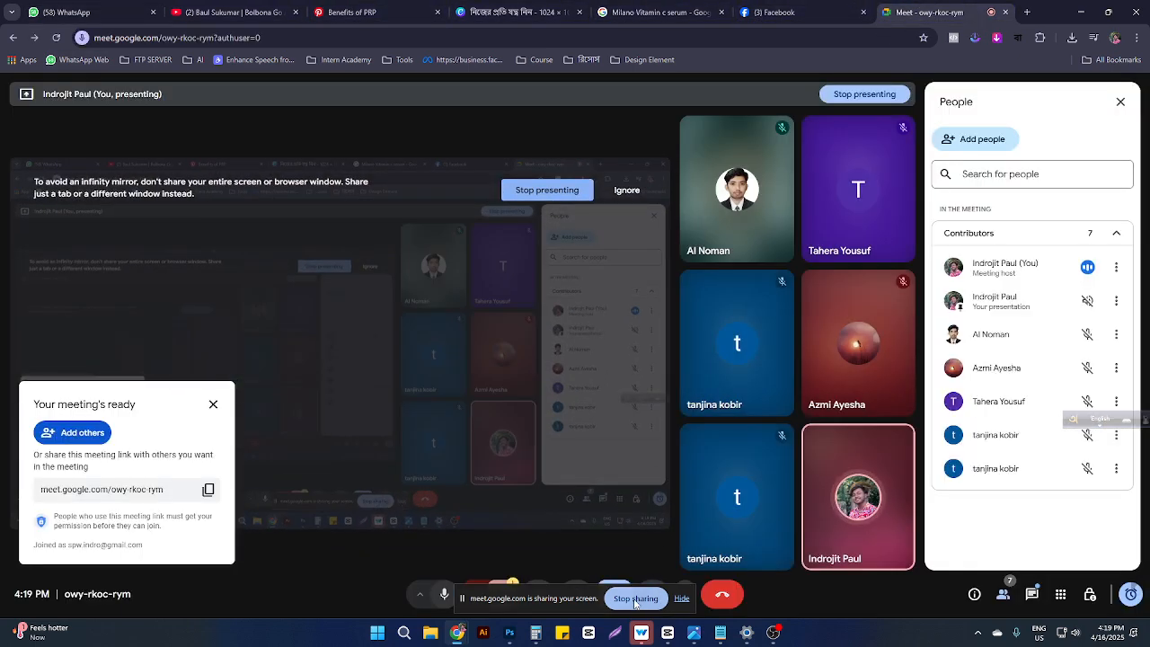
pyautogui.click(637, 602)
pyautogui.click(85, 16)
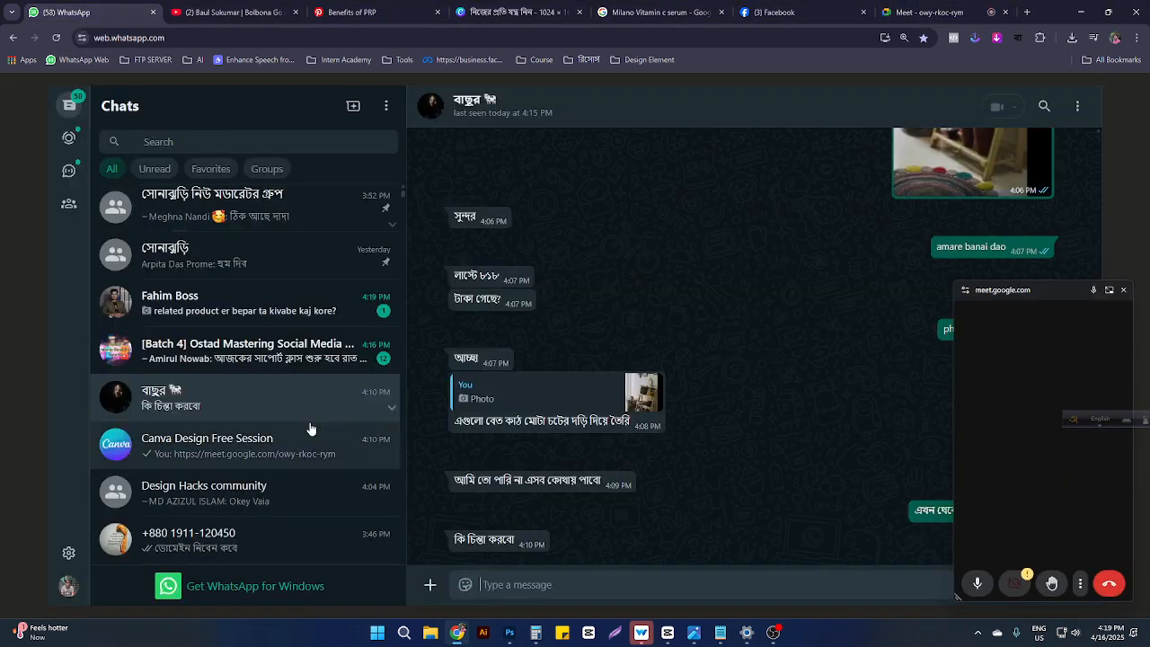
pyautogui.click(234, 303)
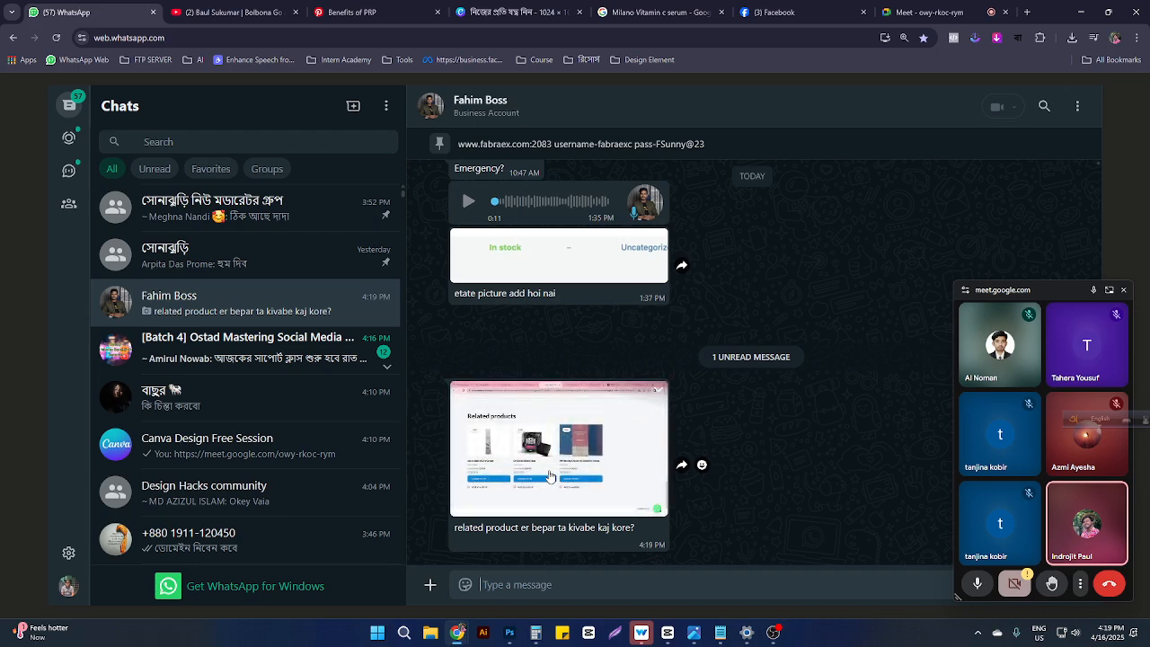
pyautogui.click(557, 479)
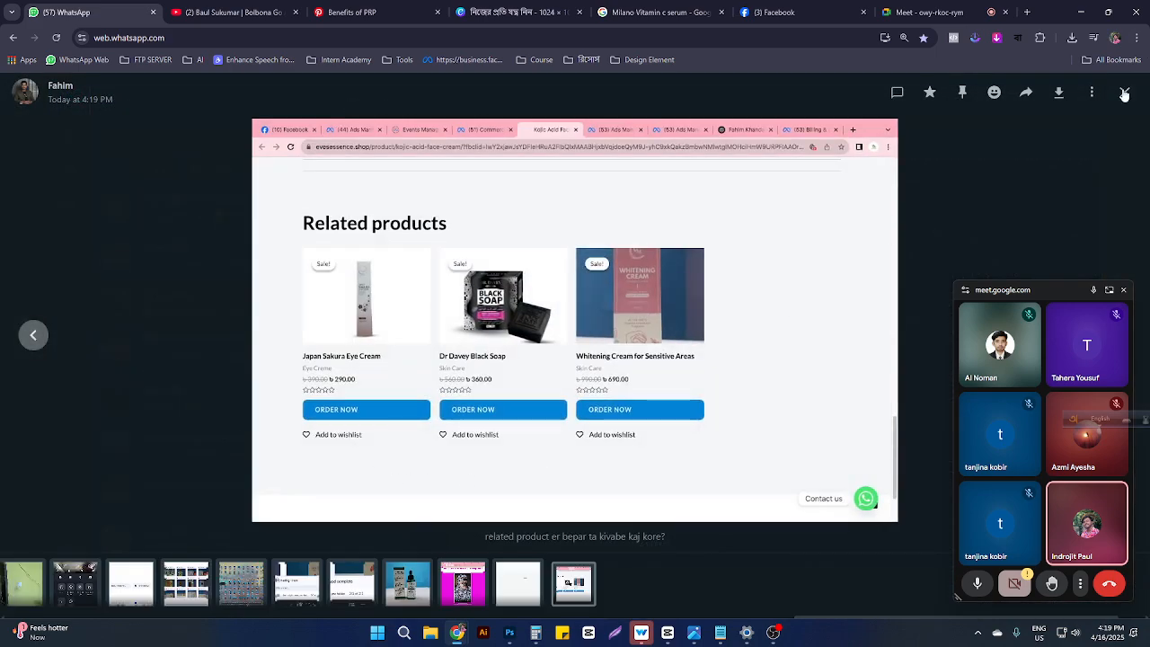
pyautogui.click(1124, 96)
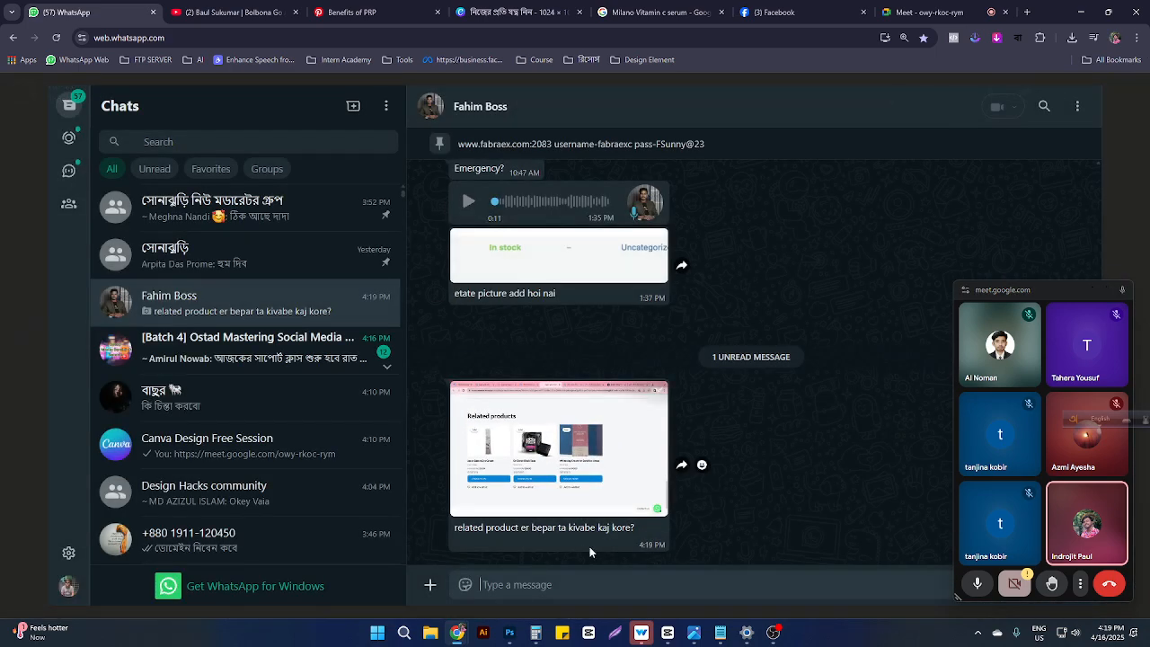
pyautogui.click(550, 455)
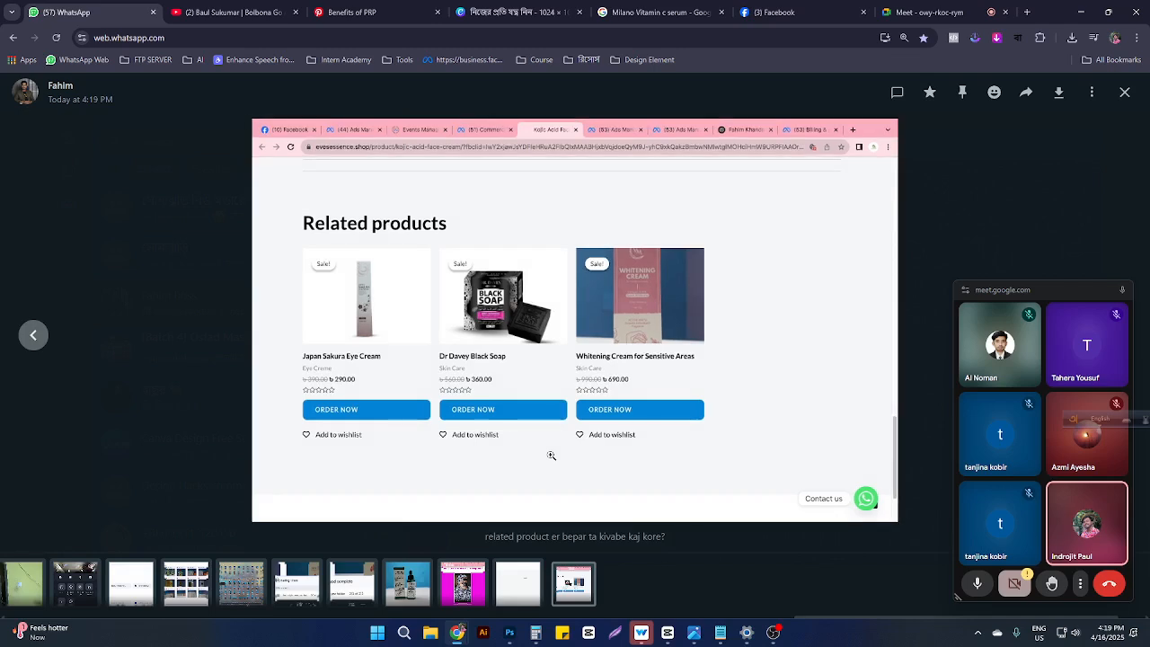
pyautogui.click(1123, 92)
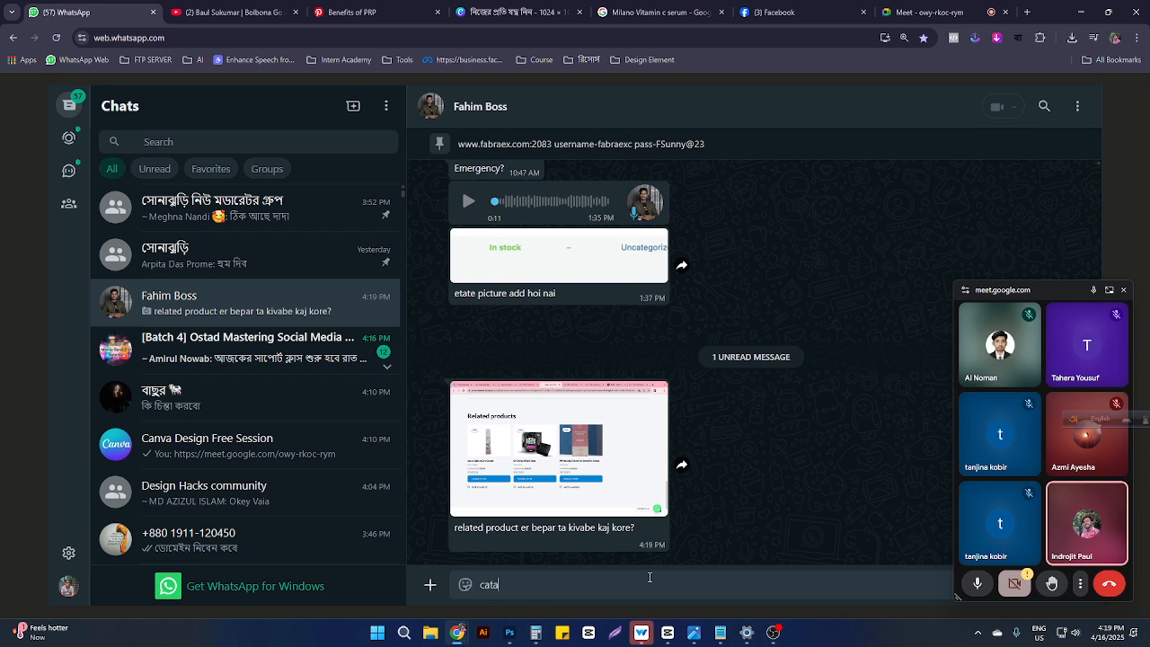
# Step: Reply 'view and catagory base maybe' and return to the Meet call
pyautogui.press('BackSpace')
pyautogui.press('BackSpace')
pyautogui.write('view and catagory base may')
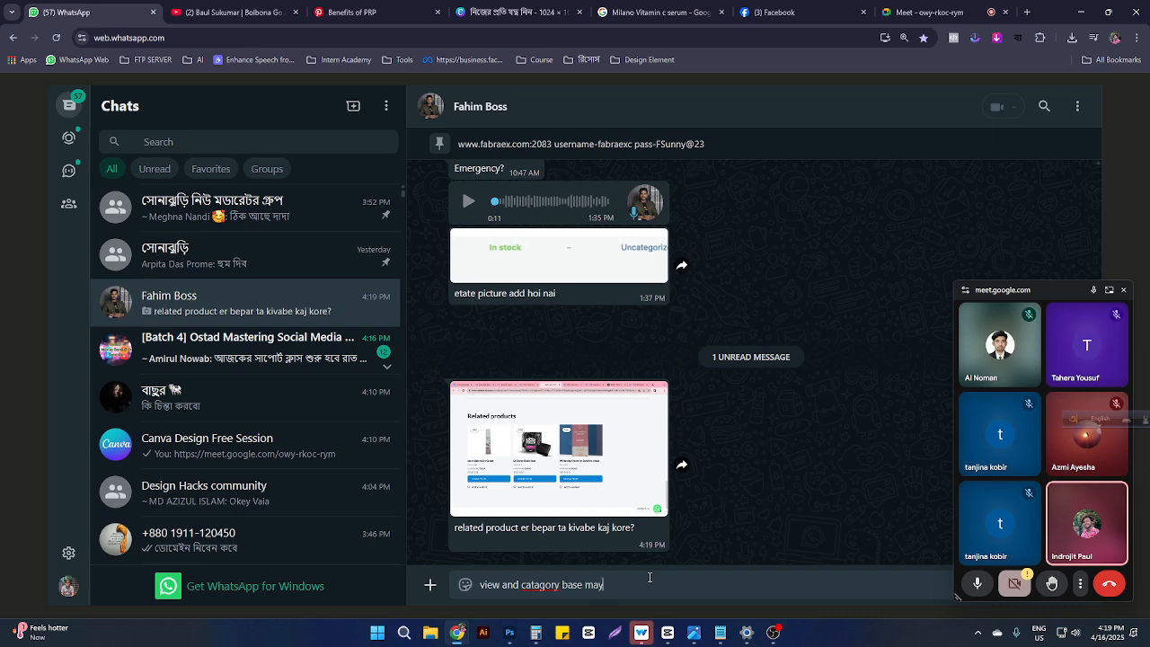
pyautogui.write('be')
pyautogui.press('Return')
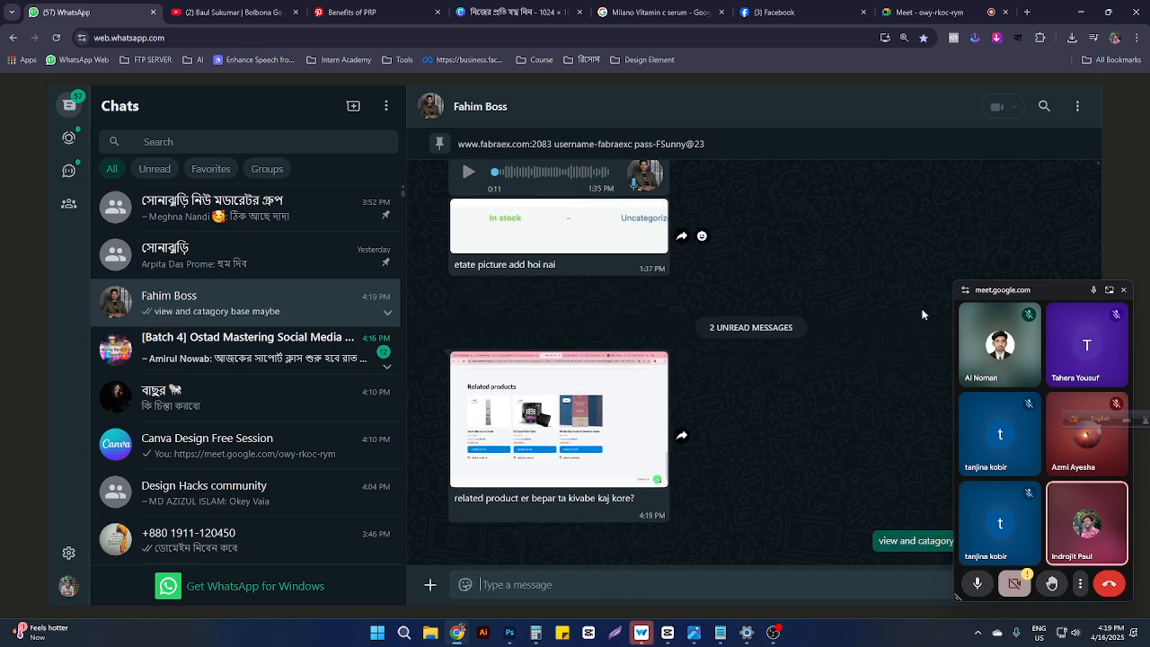
pyautogui.click(930, 12)
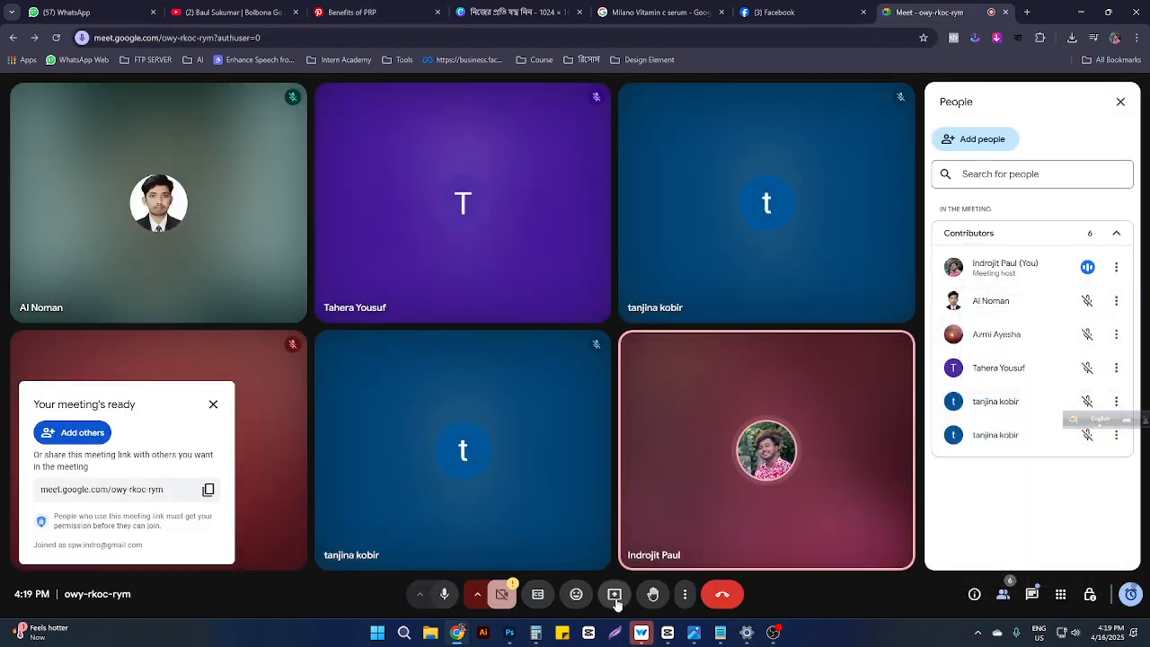
# Step: Share the Entire Screen via Present now in Meet, then go back to the Canva tab
pyautogui.click(614, 594)
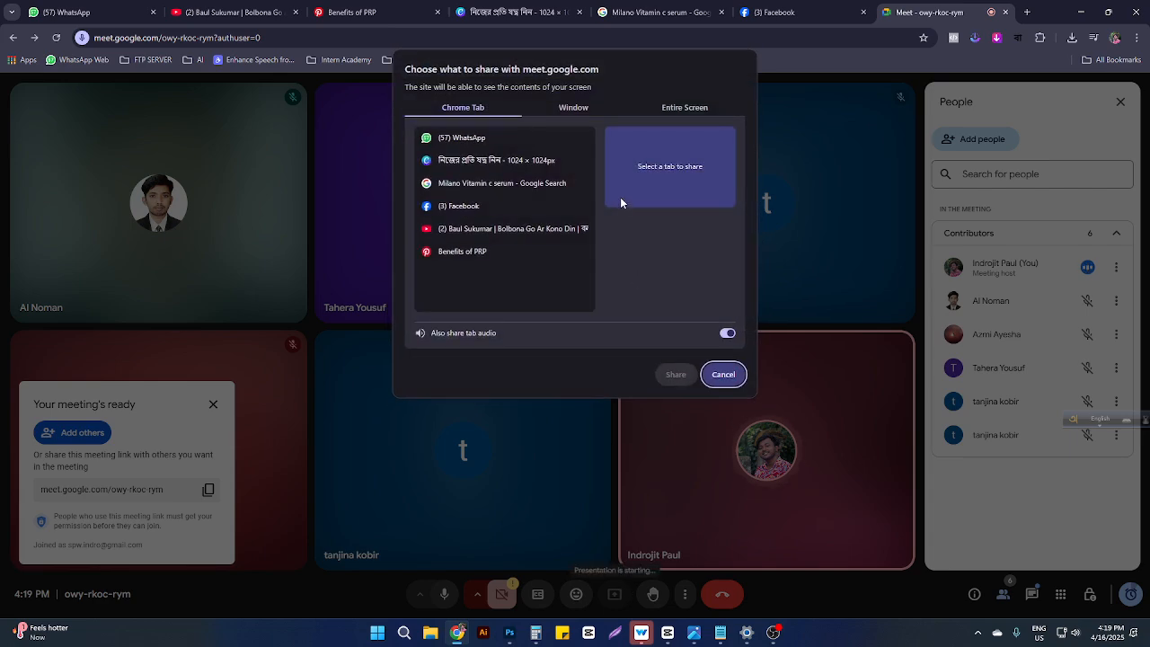
pyautogui.click(681, 108)
pyautogui.click(678, 373)
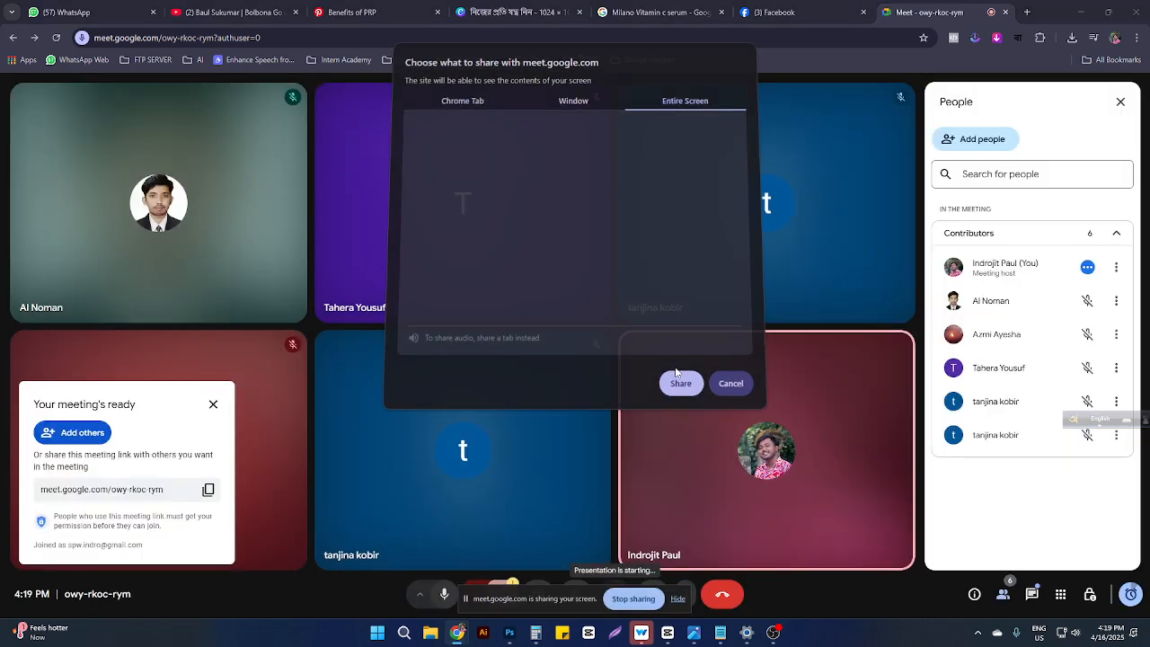
pyautogui.click(494, 12)
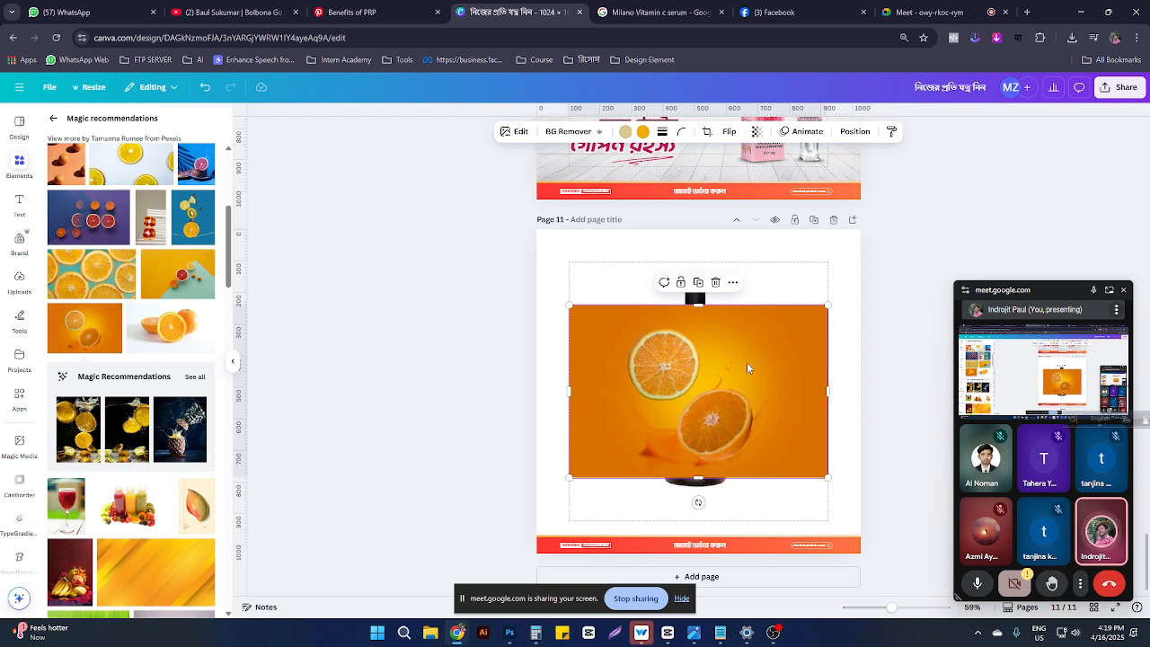
# Step: Delete the orange-slice photo from page 11
pyautogui.moveTo(745, 359); pyautogui.dragTo(723, 277)
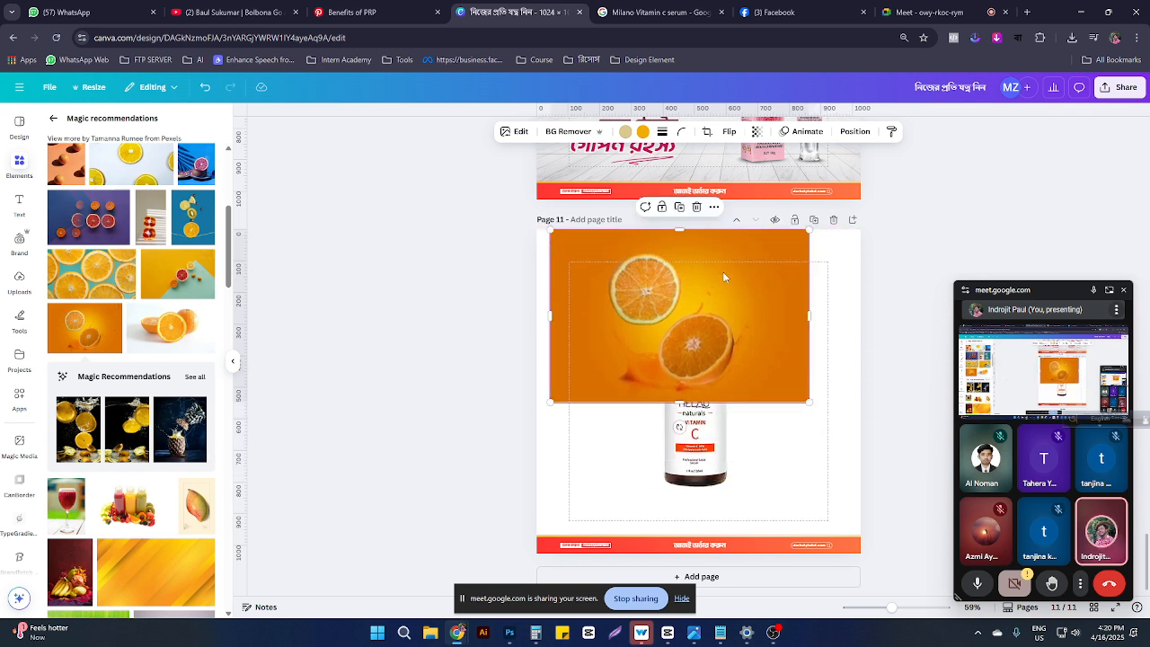
pyautogui.press('Delete')
pyautogui.scroll(-3, 104, 379)
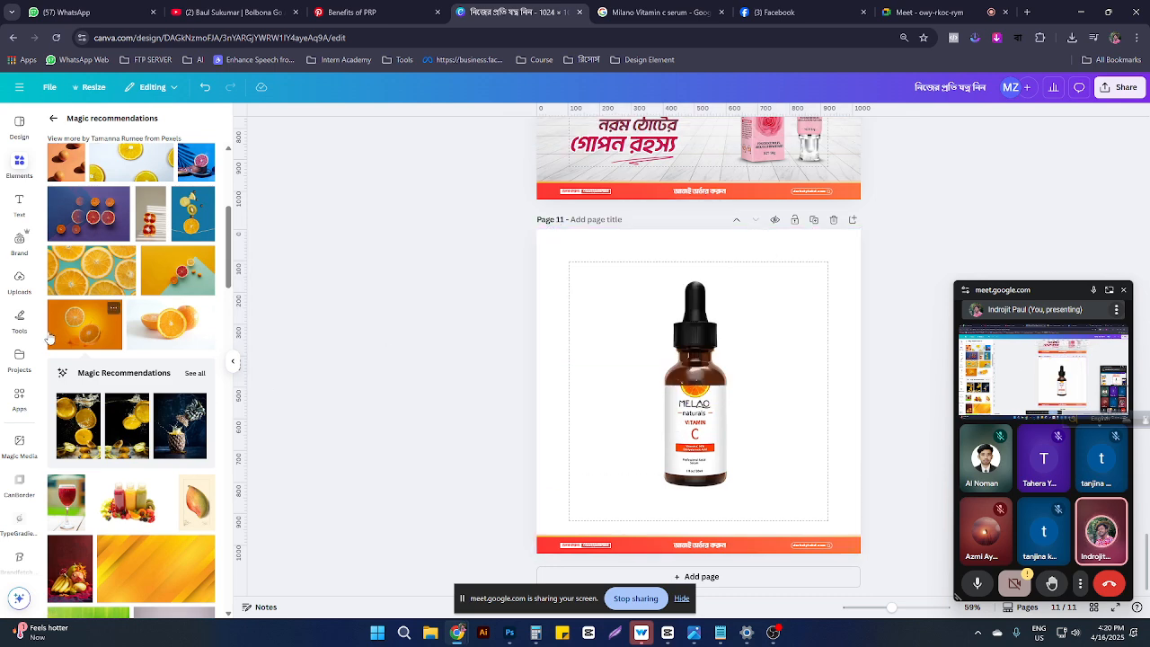
pyautogui.scroll(-2, 104, 380)
pyautogui.scroll(-3, 130, 431)
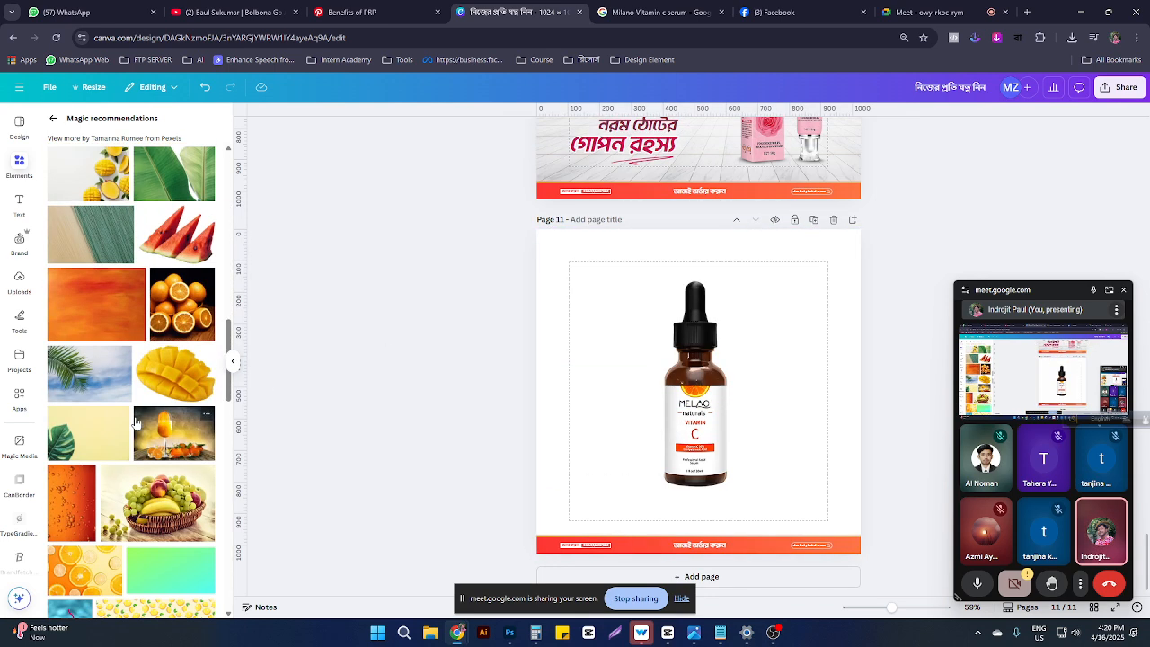
pyautogui.scroll(-3, 131, 296)
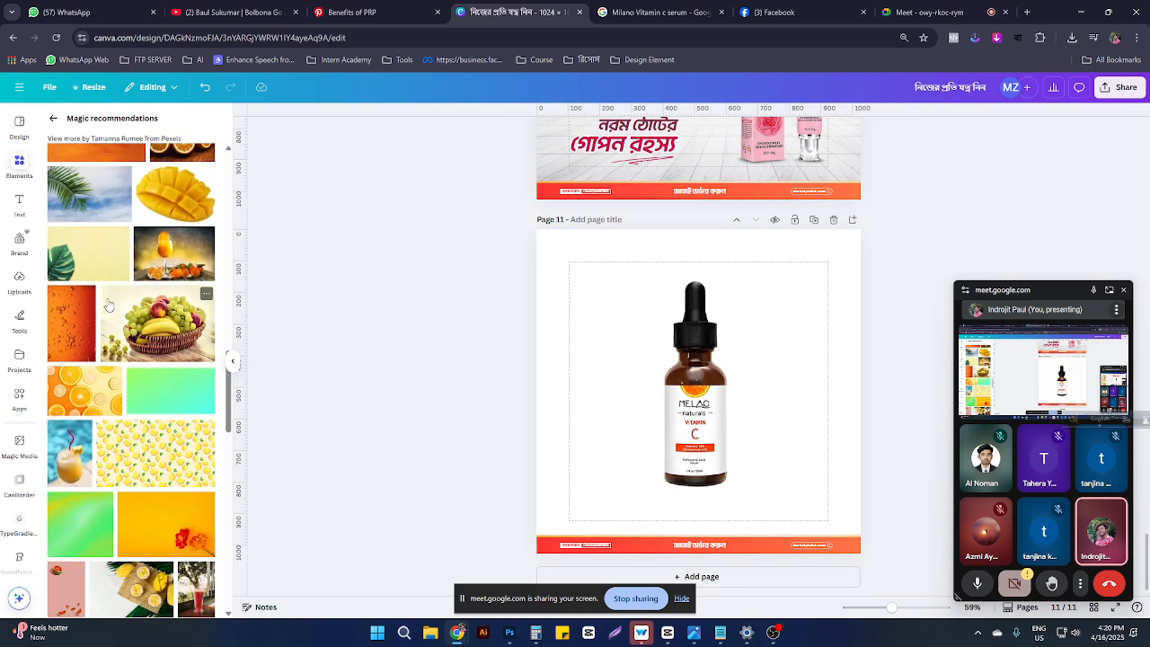
# Step: Add the yellow flower photo, stretch it over Page 11, and layer it behind bottle and banner
pyautogui.click(157, 519)
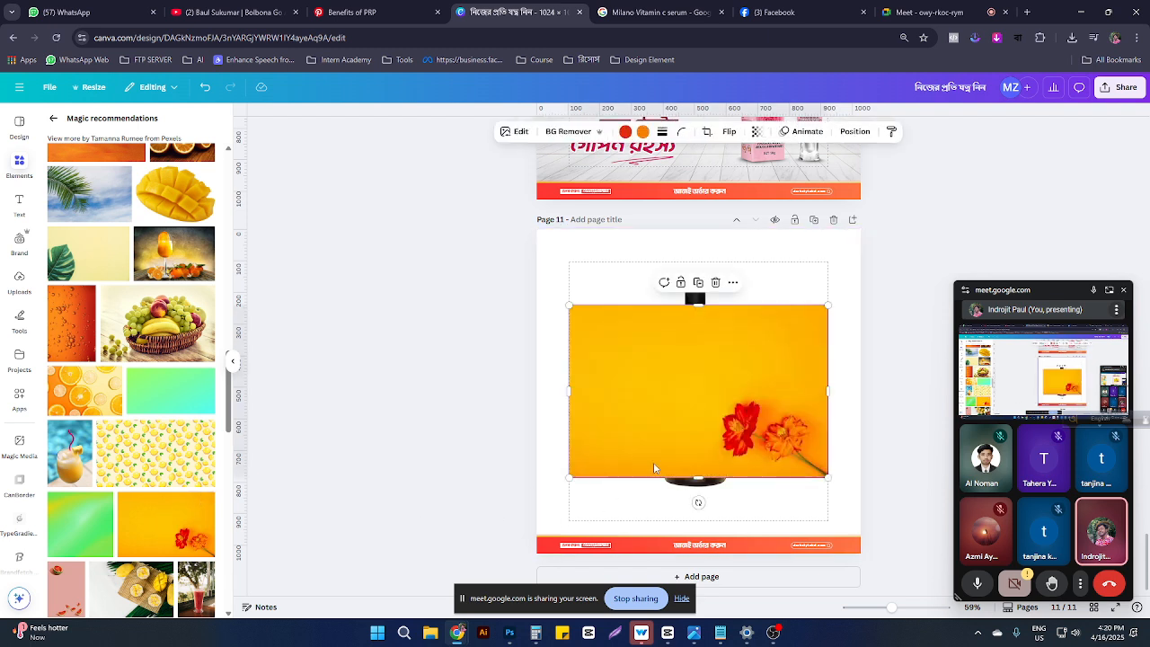
pyautogui.moveTo(653, 462); pyautogui.dragTo(620, 390)
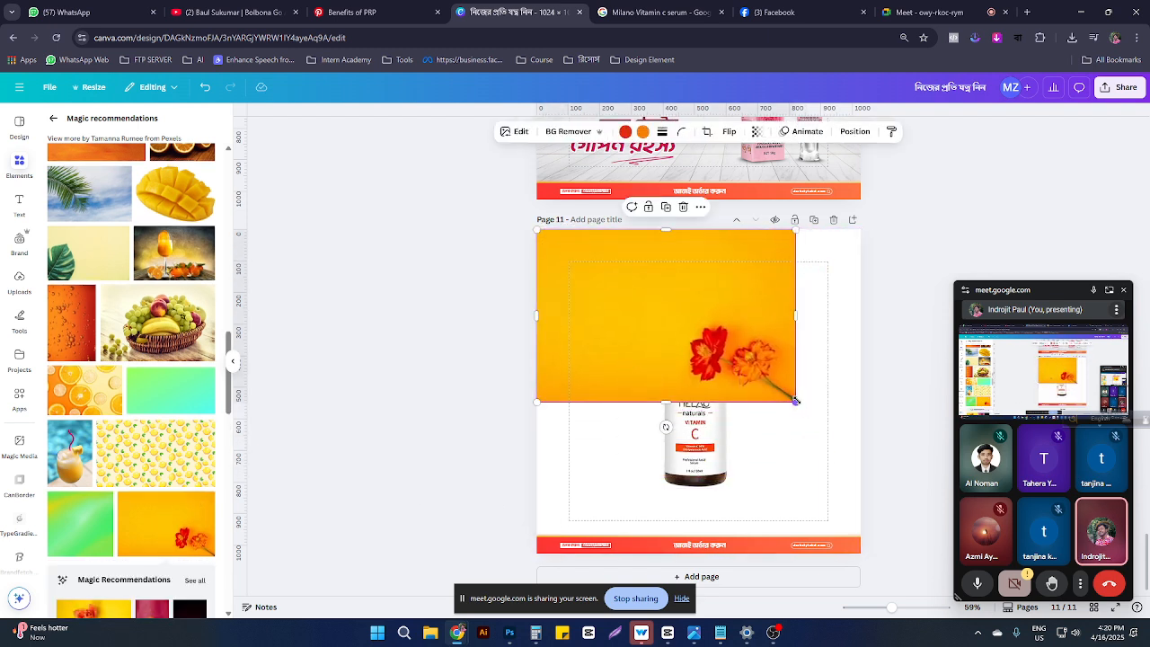
pyautogui.moveTo(795, 402); pyautogui.dragTo(1134, 611)
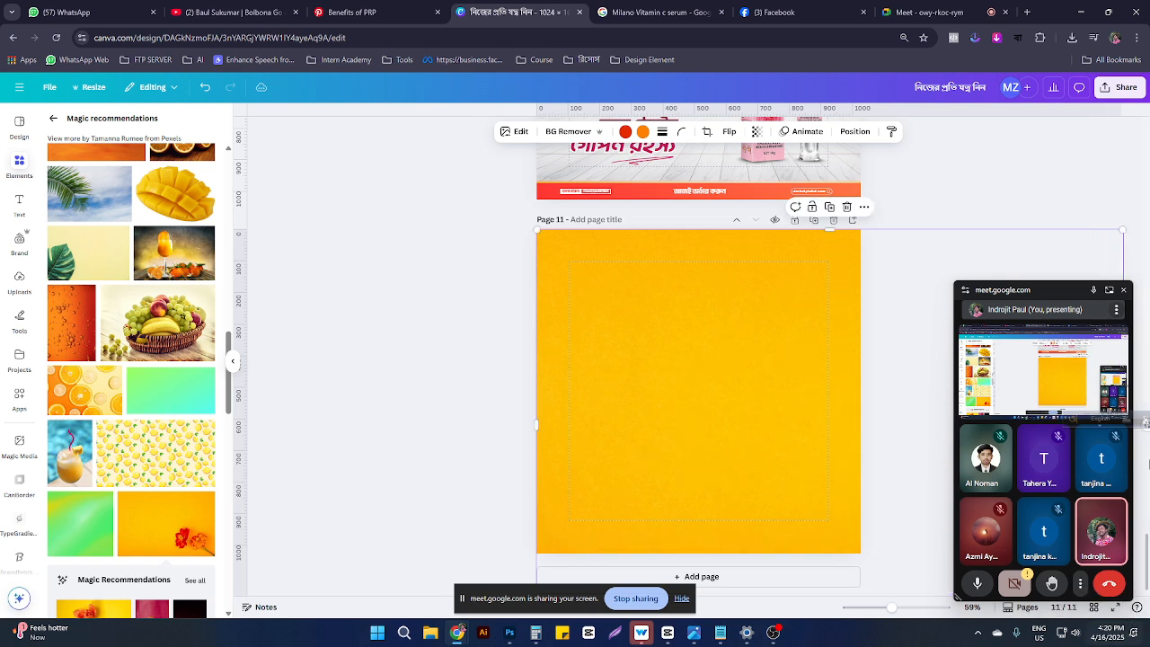
pyautogui.click(854, 131)
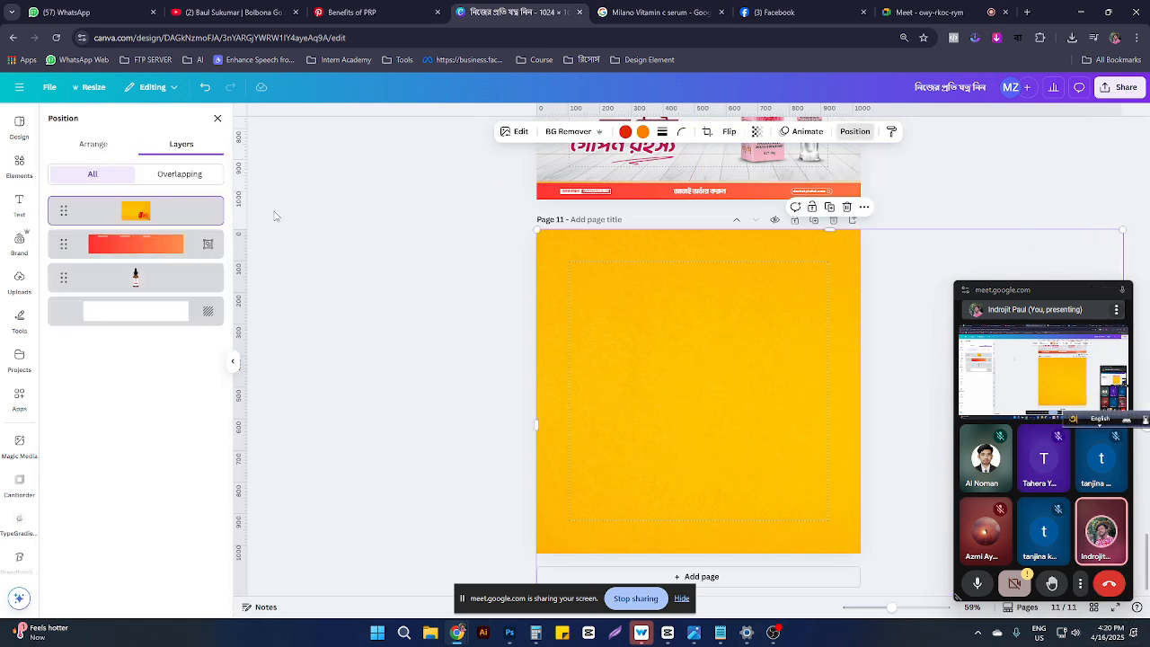
pyautogui.moveTo(126, 211); pyautogui.dragTo(134, 295)
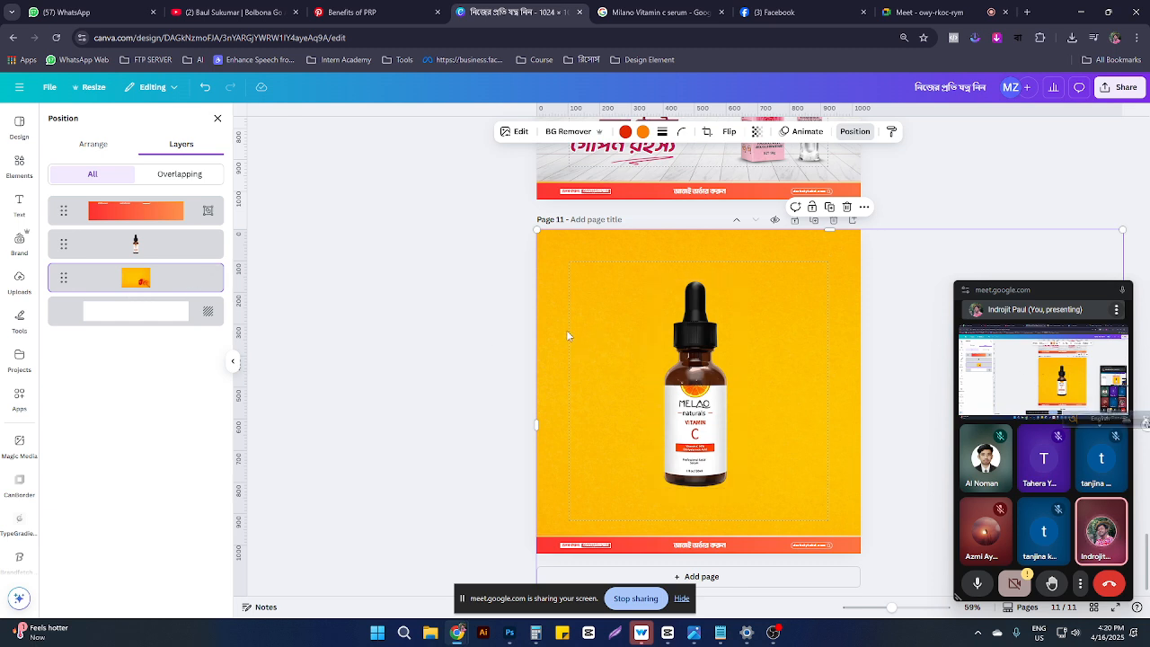
pyautogui.click(643, 131)
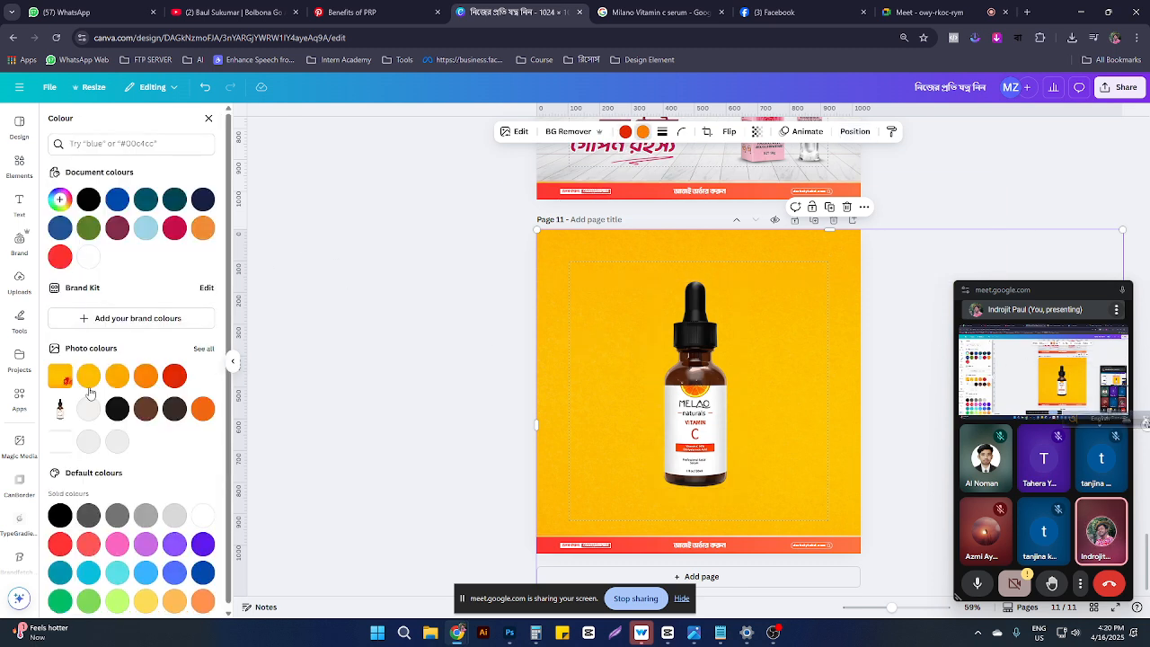
# Step: Tint the flower background with custom pale yellow (#FFC080) and yellow-green colours
pyautogui.click(59, 199)
pyautogui.click(190, 222)
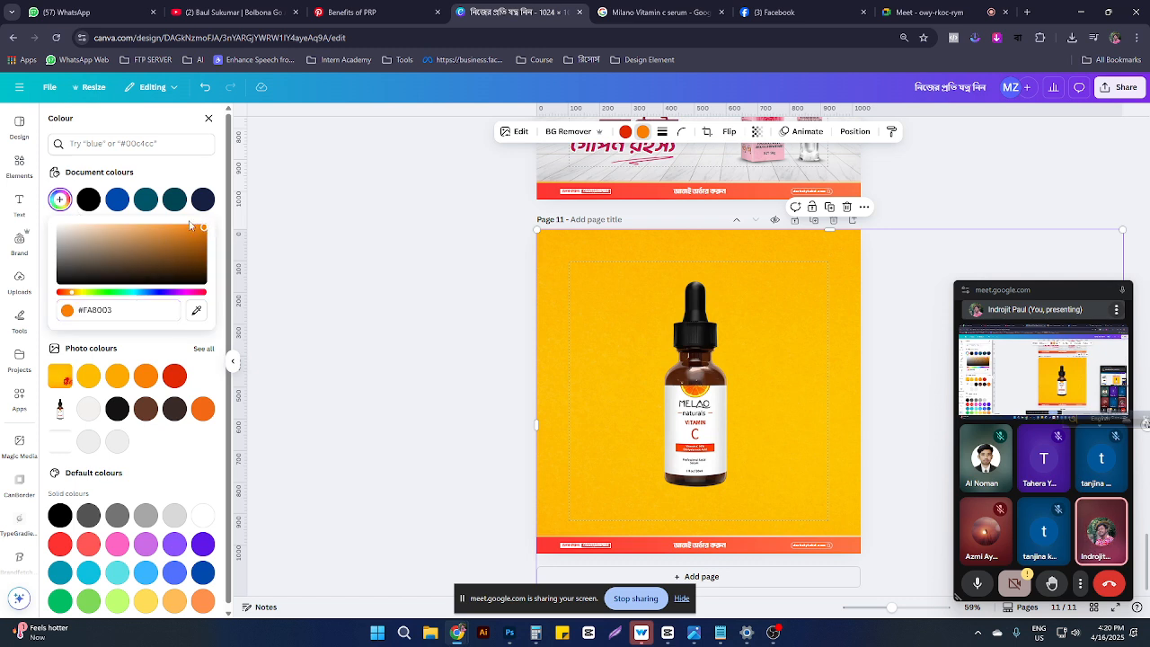
pyautogui.moveTo(204, 228); pyautogui.dragTo(133, 208)
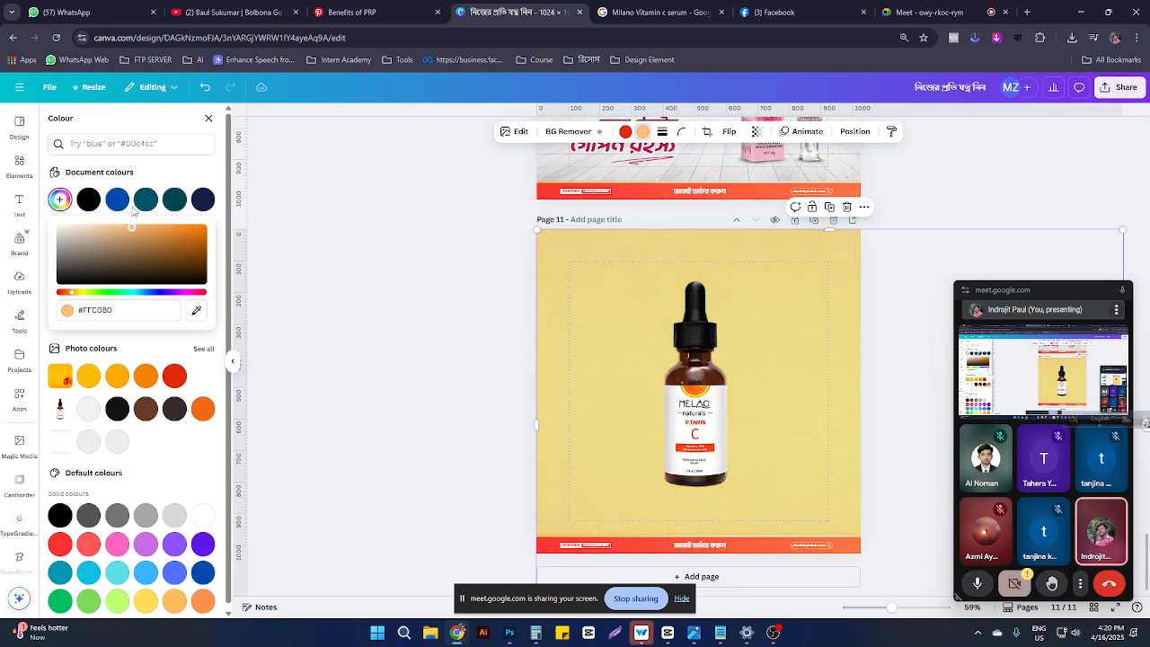
pyautogui.click(60, 200)
pyautogui.click(60, 199)
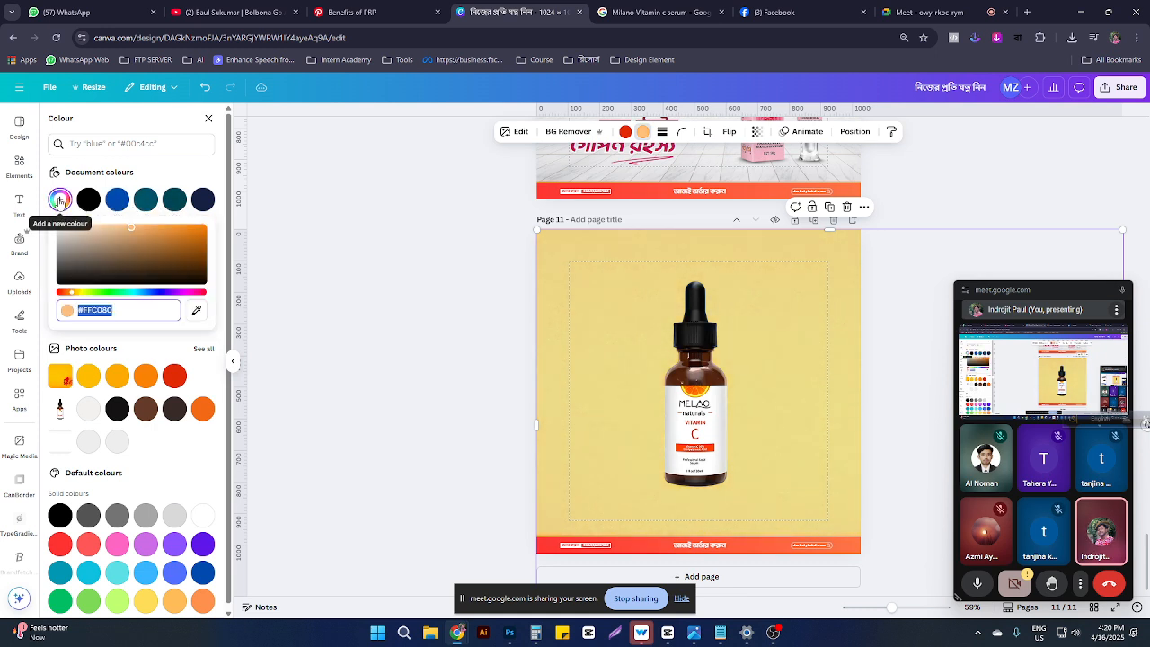
pyautogui.click(60, 199)
pyautogui.click(60, 199)
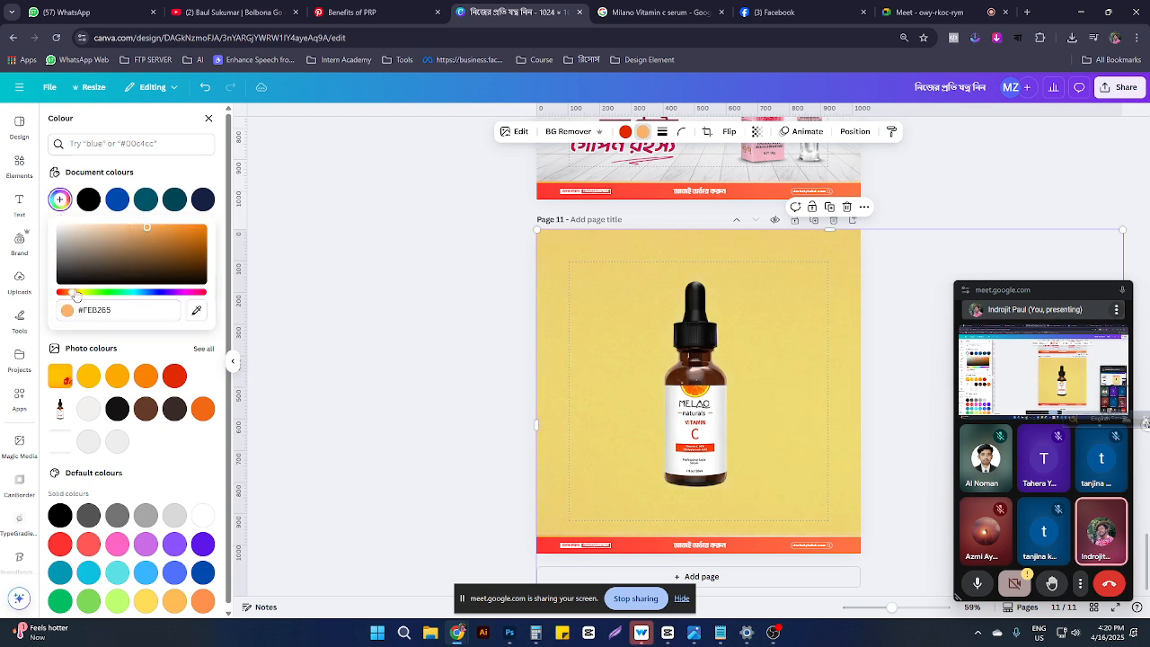
pyautogui.moveTo(76, 294); pyautogui.dragTo(73, 288)
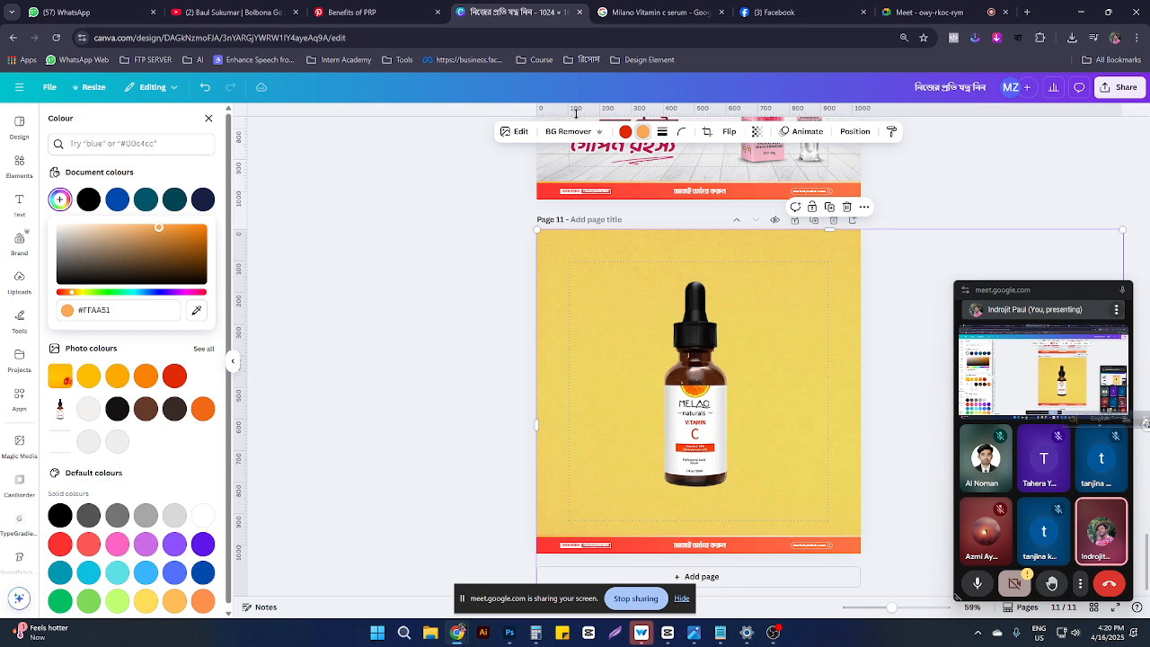
pyautogui.click(629, 134)
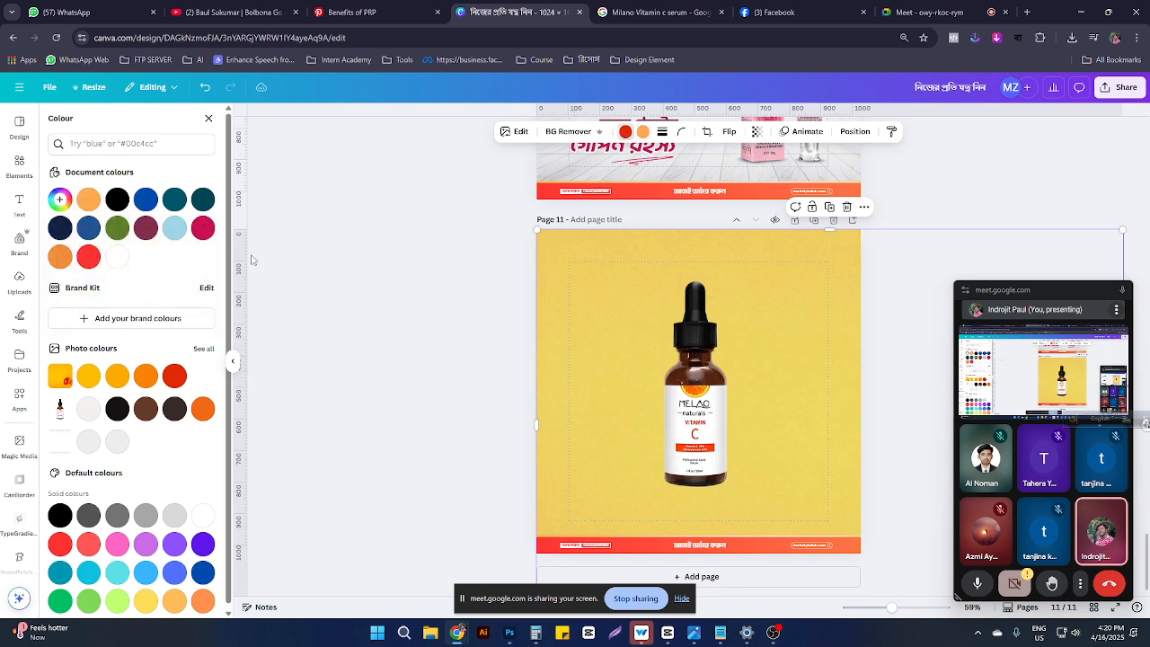
# Step: Try a lighter yellow and a light red photo colour, then delete the yellow background photo
pyautogui.click(88, 374)
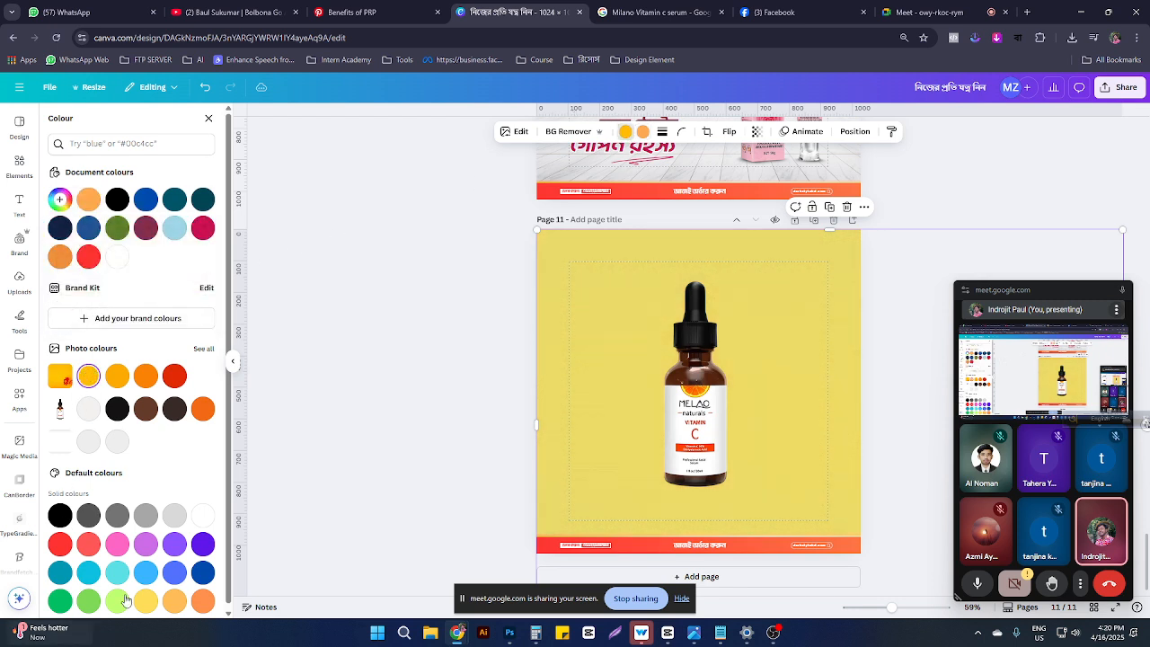
pyautogui.scroll(-1, 190, 586)
pyautogui.click(86, 539)
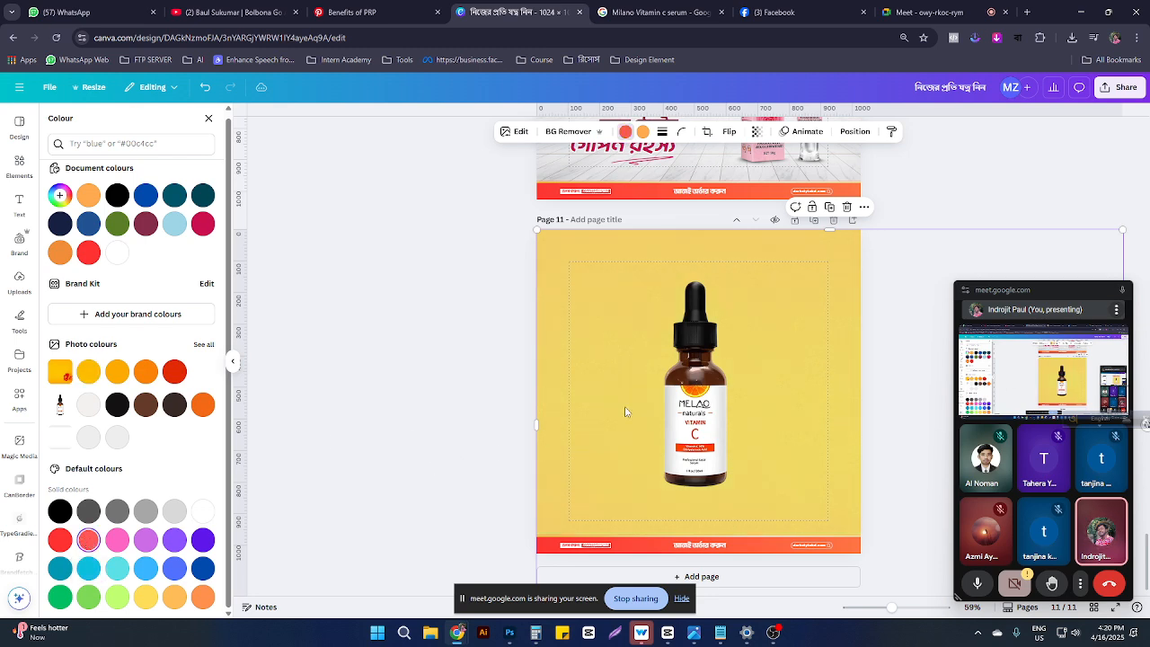
pyautogui.press('Delete')
# Step: Try the orange-slices photo and the beige watercolour image on Page 11, deleting both
pyautogui.scroll(-10, 80, 278)
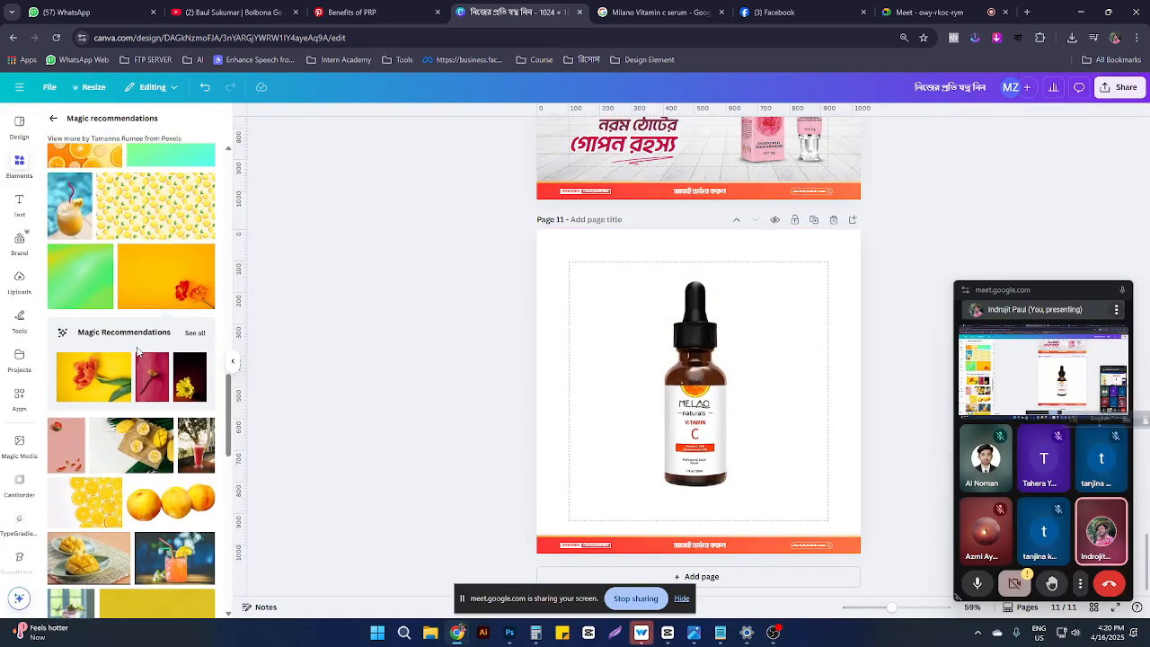
pyautogui.click(81, 278)
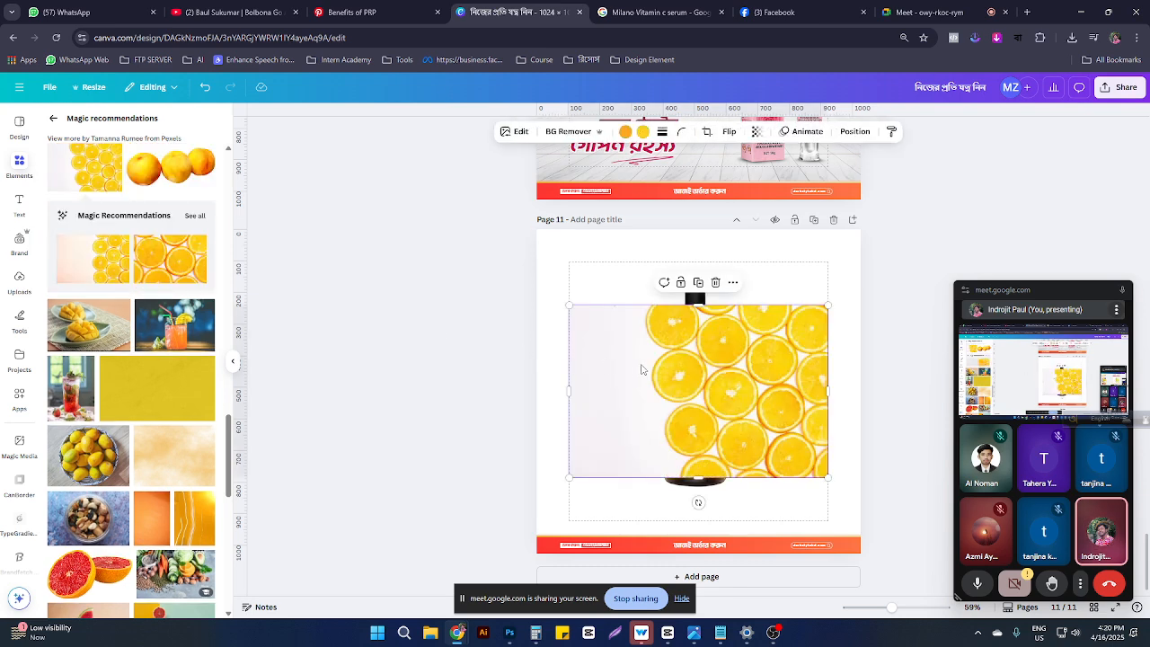
pyautogui.press('Delete')
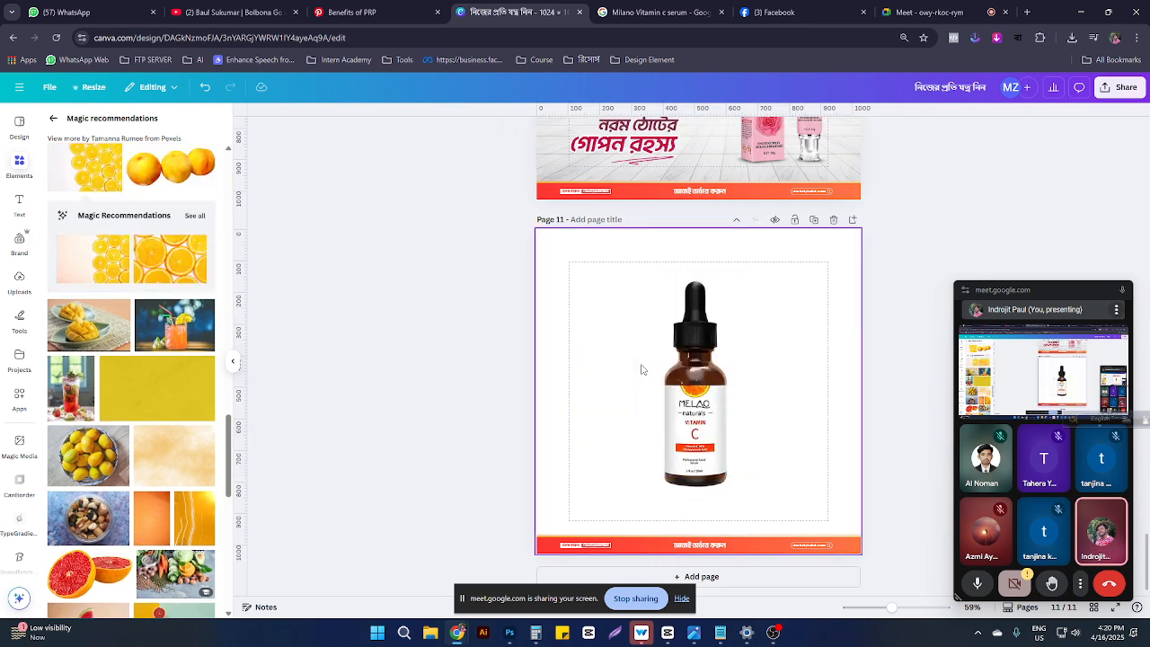
pyautogui.scroll(-2, 158, 360)
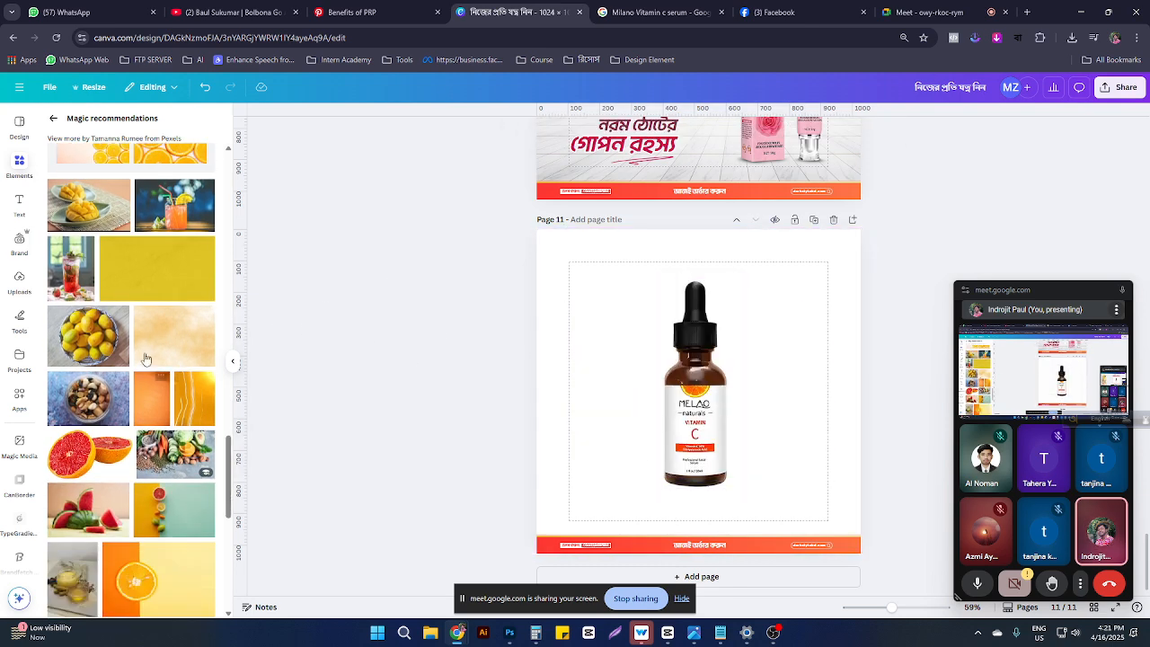
pyautogui.click(145, 355)
pyautogui.moveTo(728, 359); pyautogui.dragTo(692, 281)
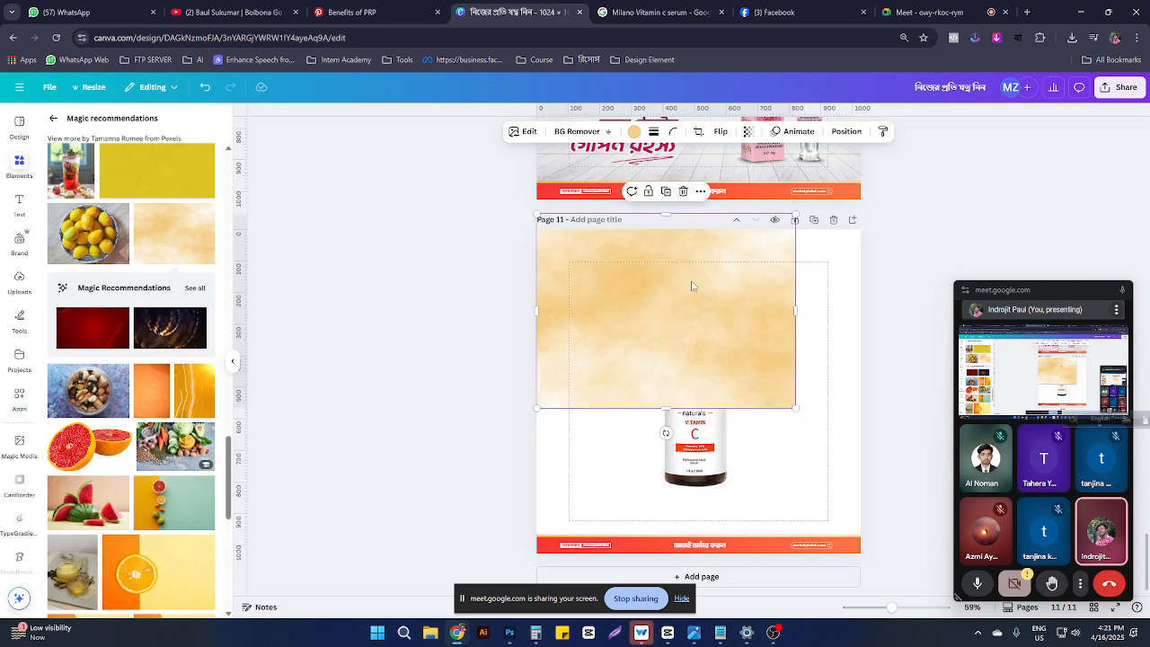
pyautogui.press('Delete')
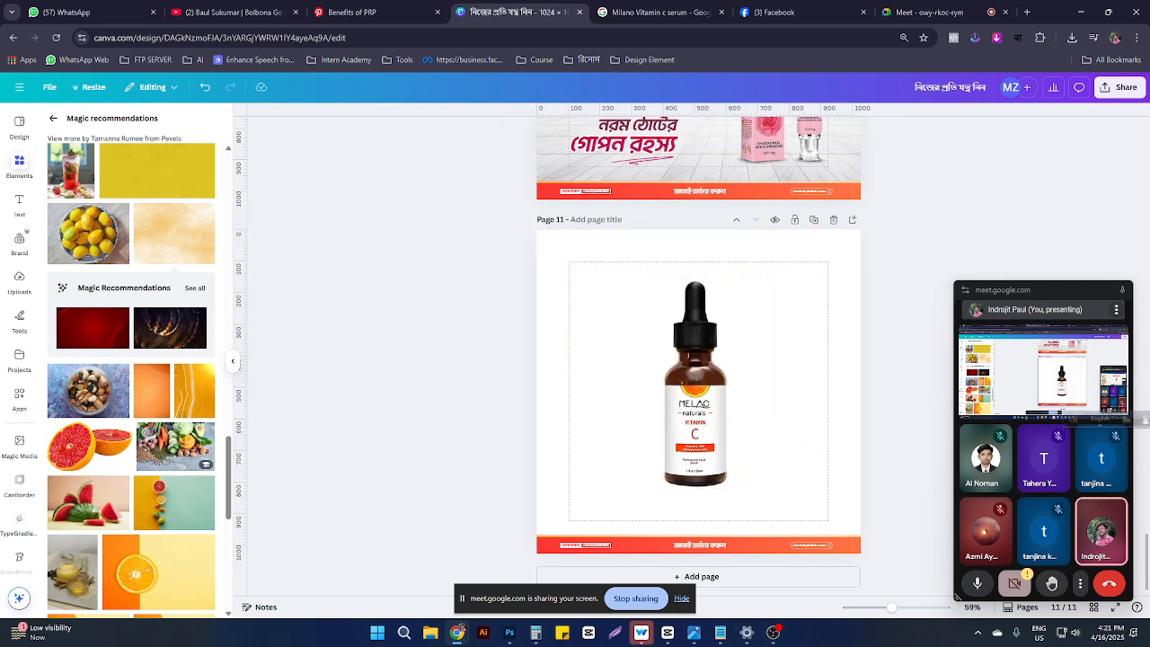
# Step: Add the half-orange-slice image and enlarge it to cover Page 11
pyautogui.click(135, 566)
pyautogui.moveTo(582, 444); pyautogui.dragTo(547, 369)
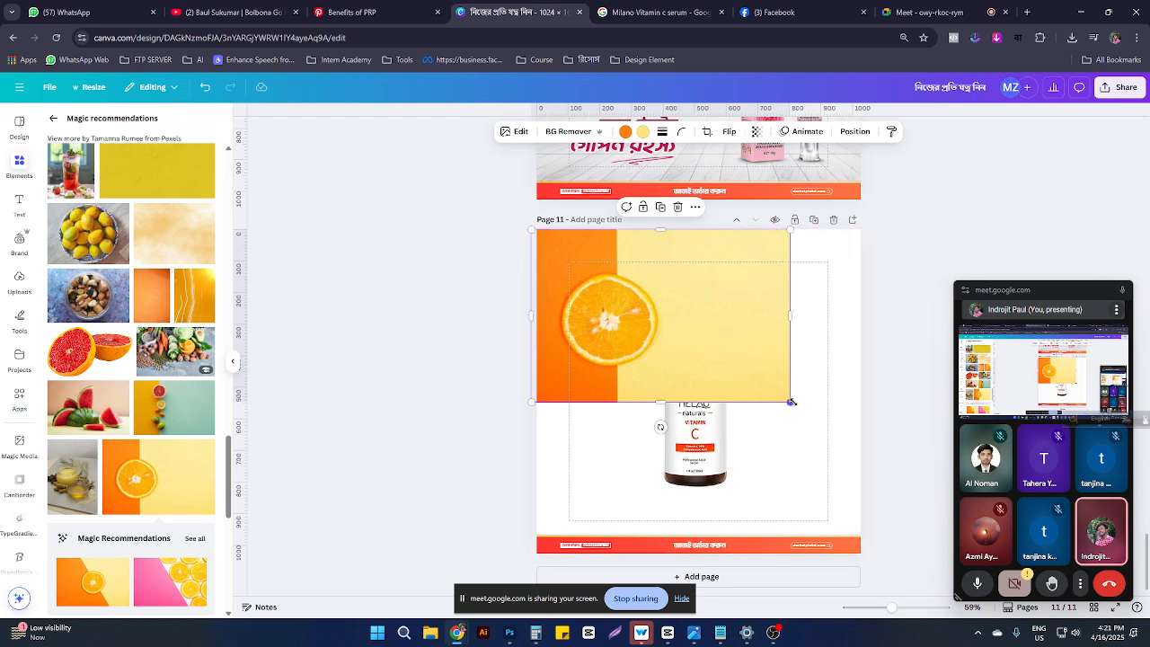
pyautogui.moveTo(791, 401); pyautogui.dragTo(1062, 576)
pyautogui.moveTo(855, 500); pyautogui.dragTo(759, 488)
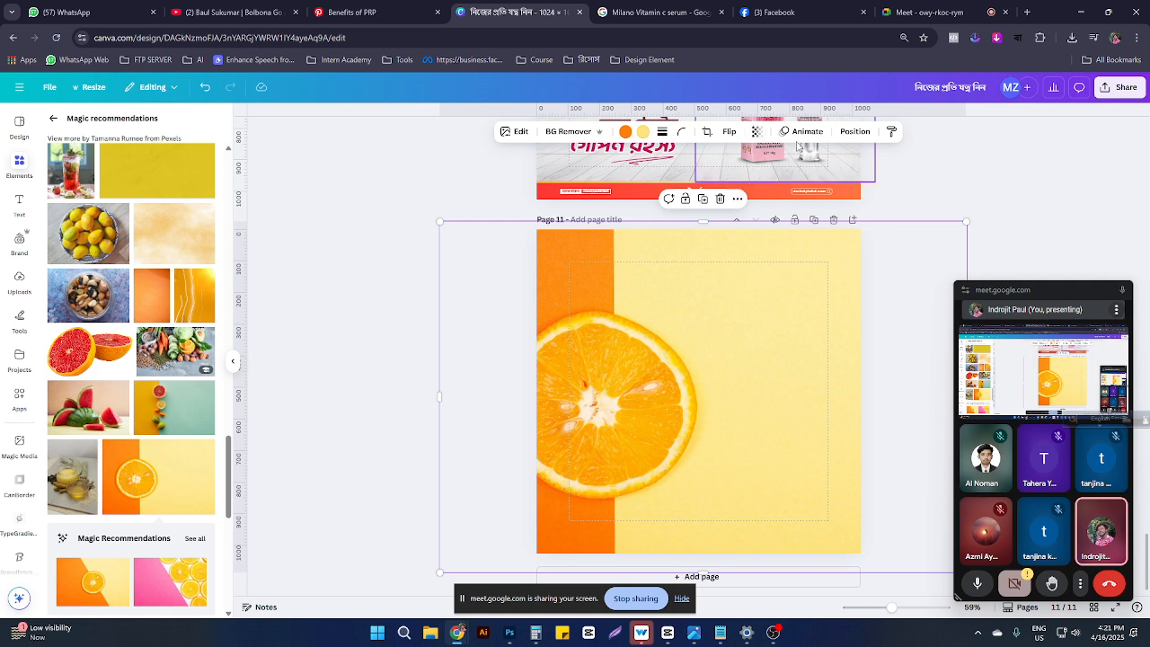
pyautogui.click(853, 132)
# Step: Layer the orange-slice image behind the bottle and footer, then enlarge the bottle and move it right
pyautogui.moveTo(135, 210); pyautogui.dragTo(146, 300)
pyautogui.click(721, 474)
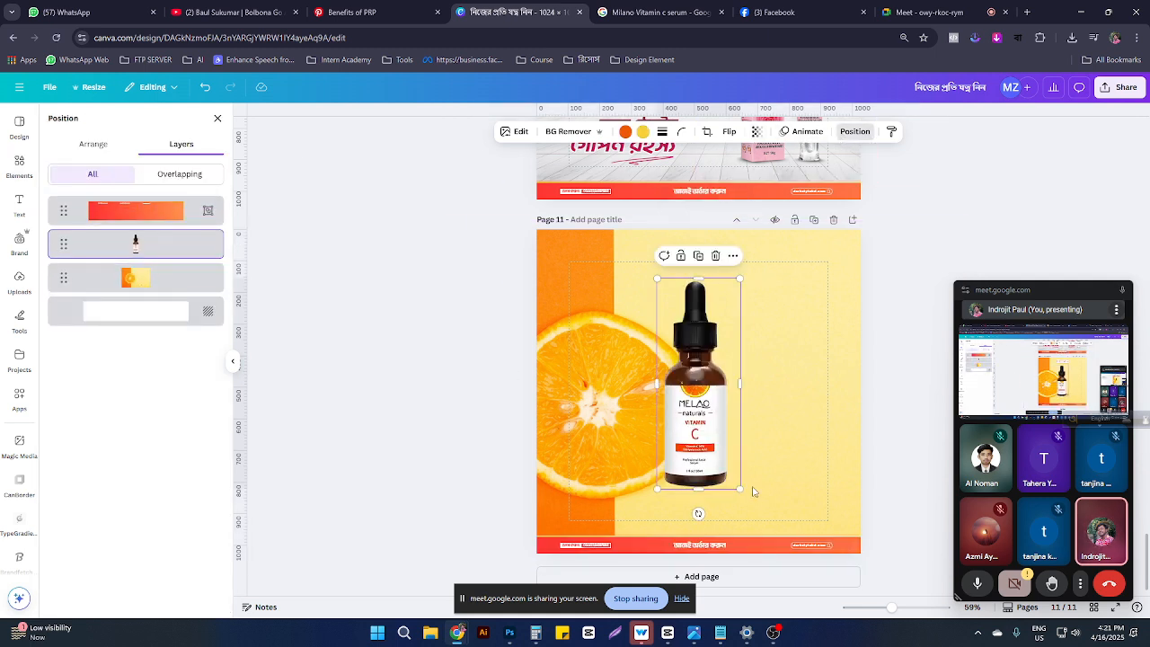
pyautogui.moveTo(741, 490); pyautogui.dragTo(719, 479)
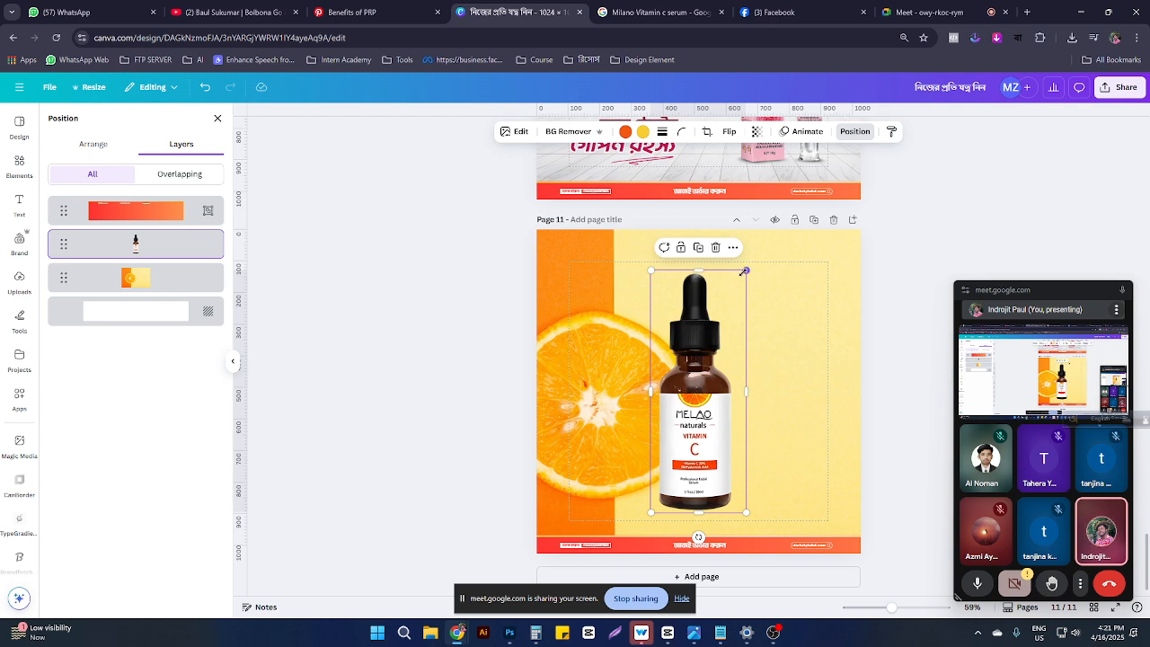
pyautogui.moveTo(698, 373); pyautogui.dragTo(777, 369)
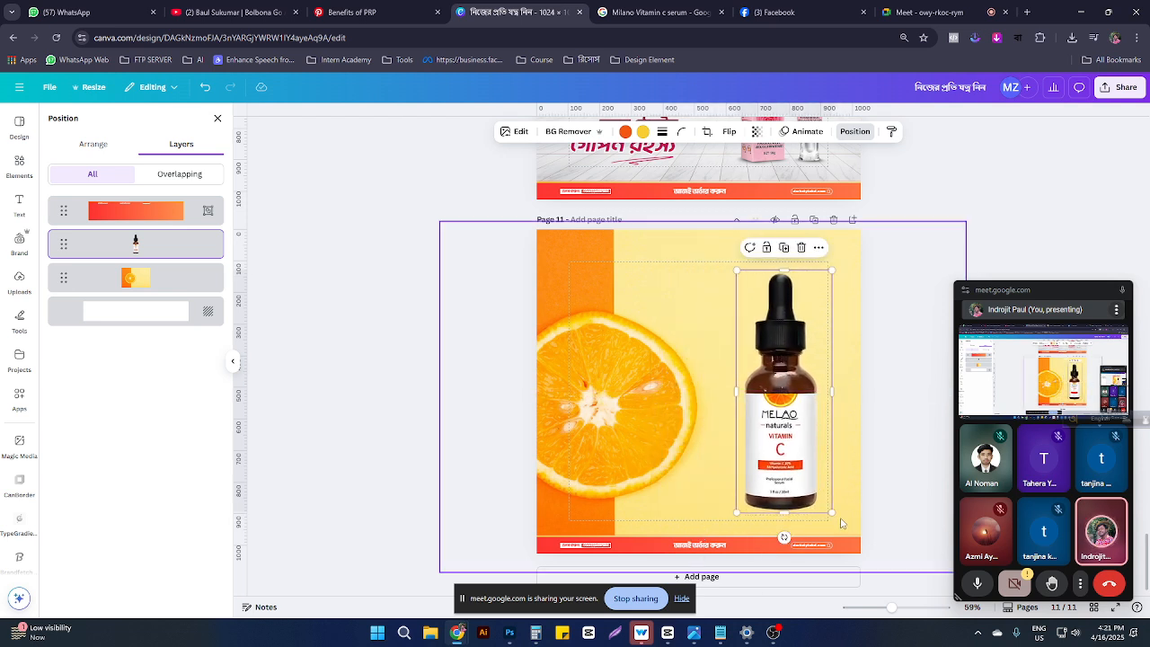
pyautogui.moveTo(829, 513); pyautogui.dragTo(813, 501)
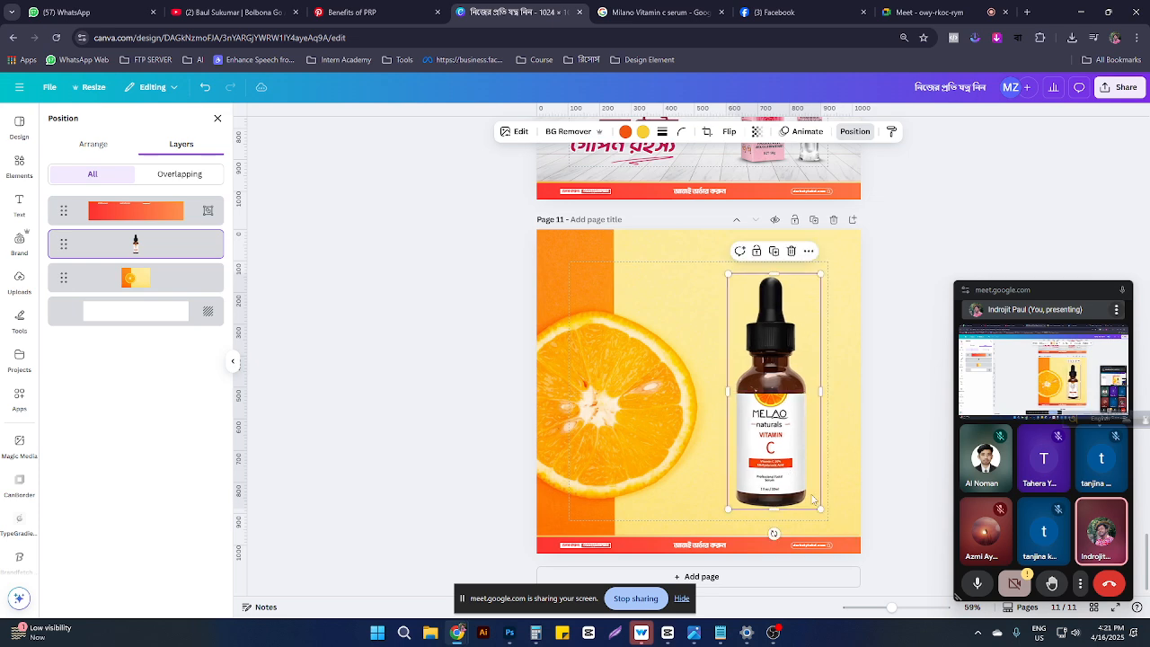
# Step: Copy the 'Benefits of PRP' pin image from Pinterest and return to the Canva serum design
pyautogui.click(369, 12)
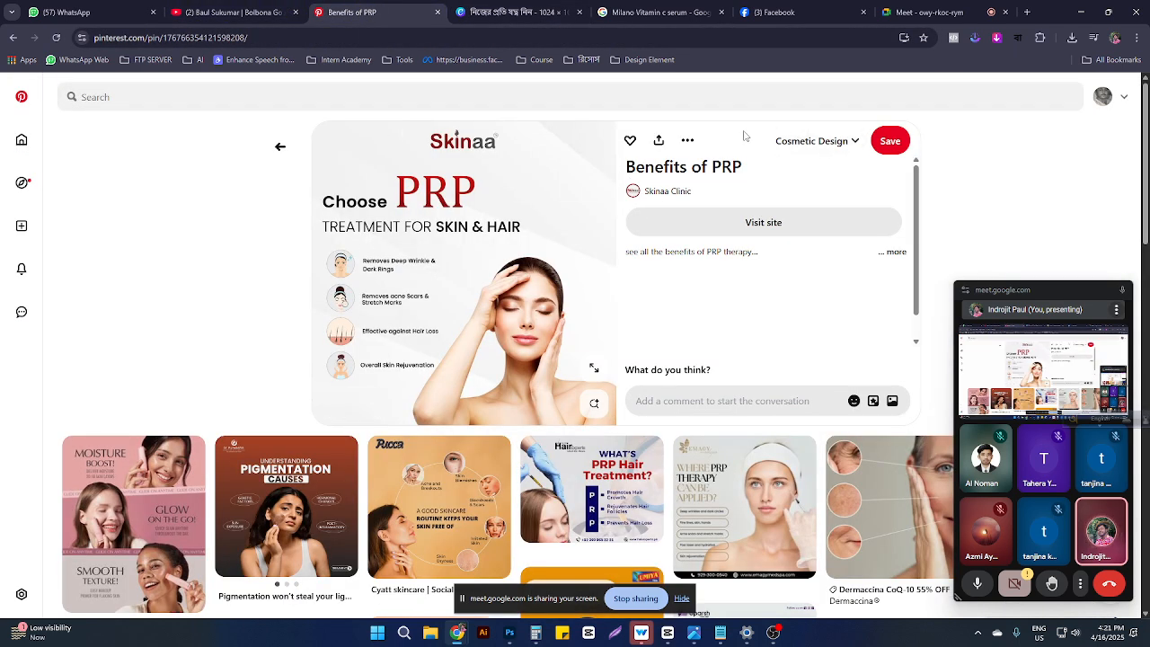
pyautogui.rightClick(518, 212)
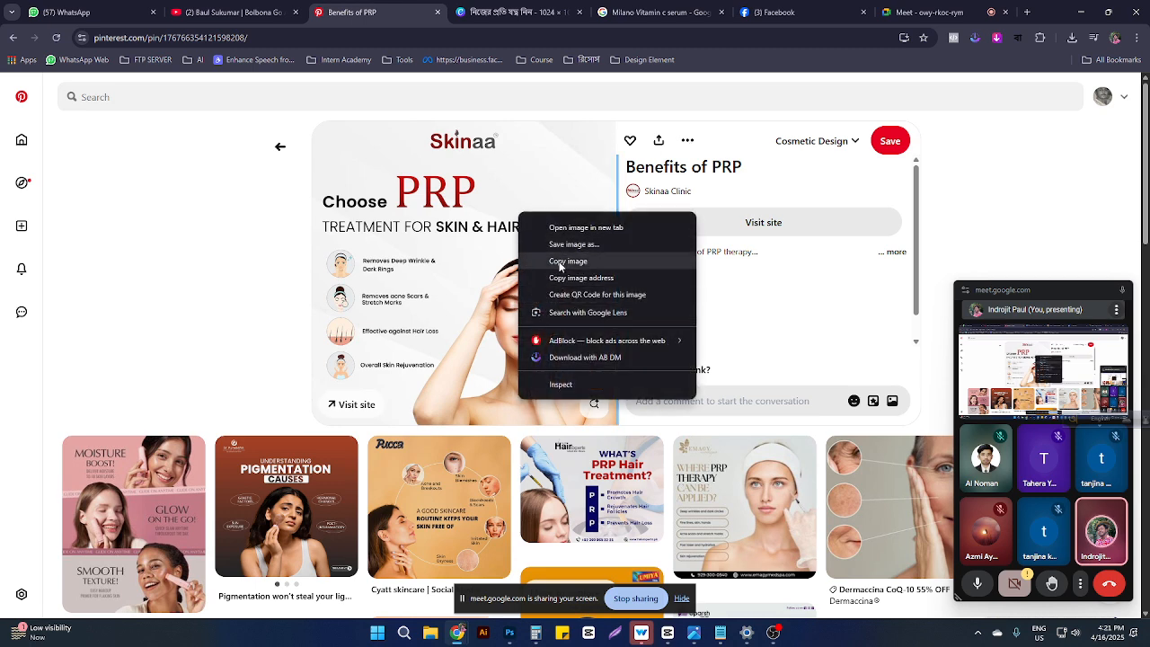
pyautogui.click(561, 262)
pyautogui.click(77, 9)
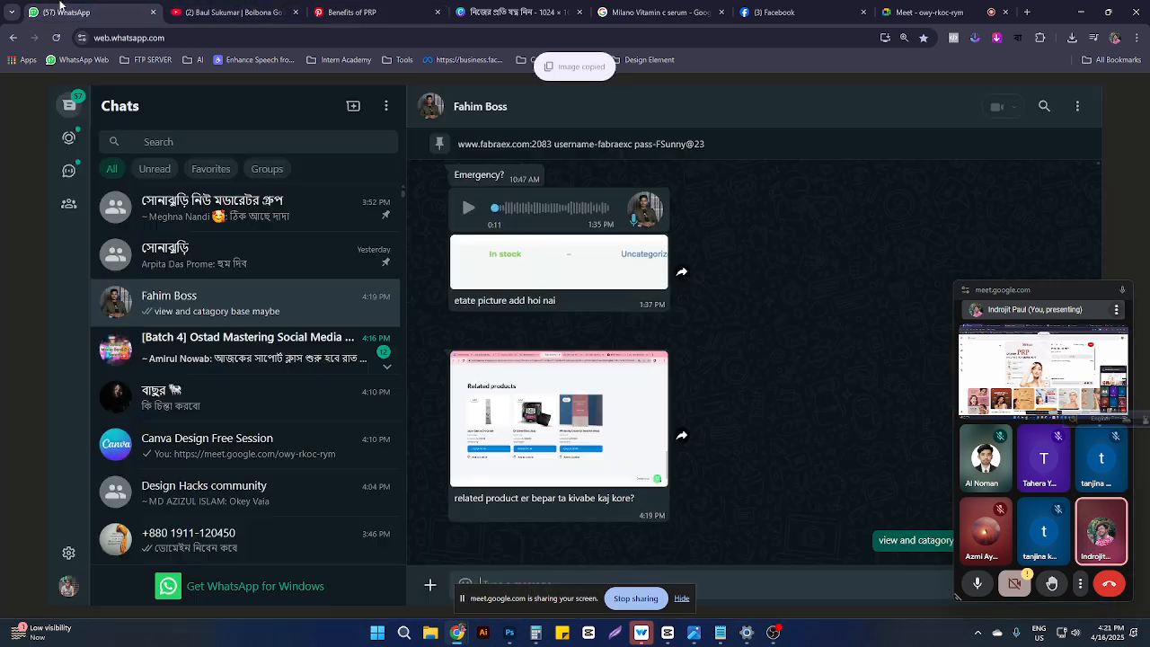
pyautogui.click(193, 11)
pyautogui.click(352, 11)
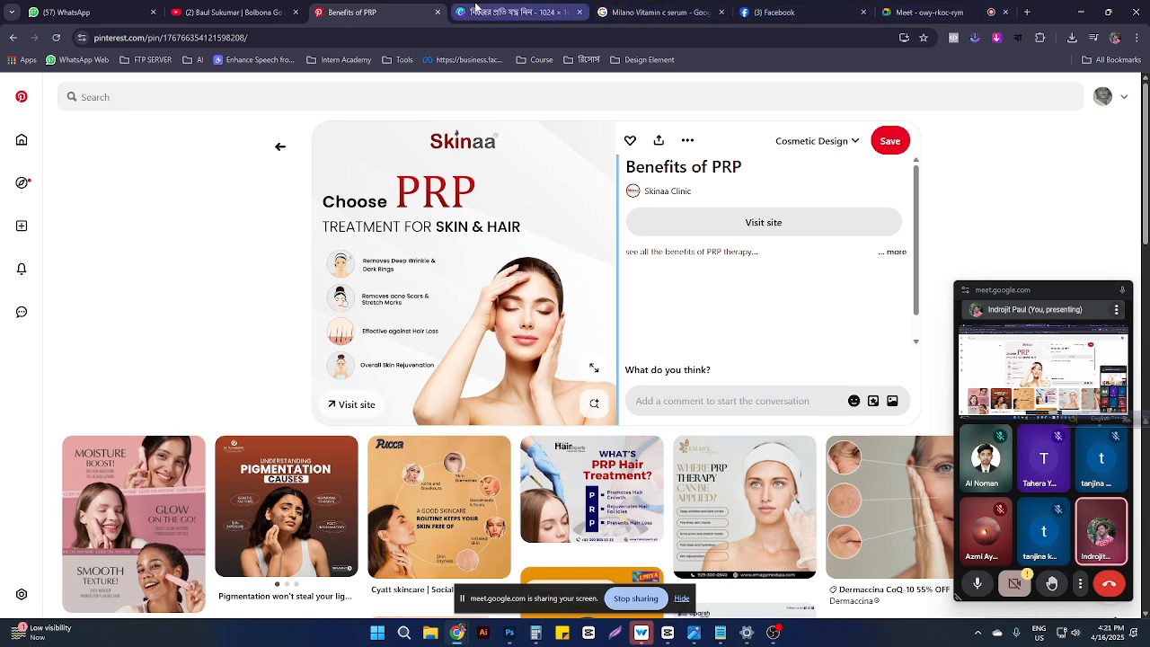
pyautogui.click(517, 12)
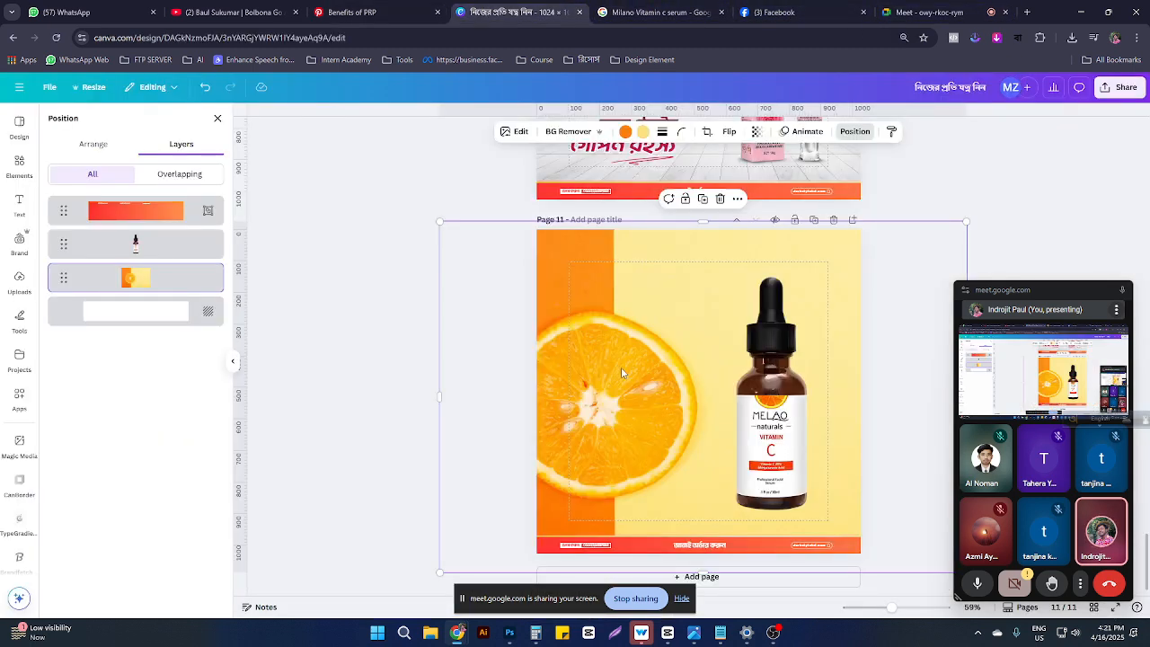
# Step: Paste the PRP image, remove its background and crop it down to the woman
pyautogui.hotkey('ctrl', 'v')
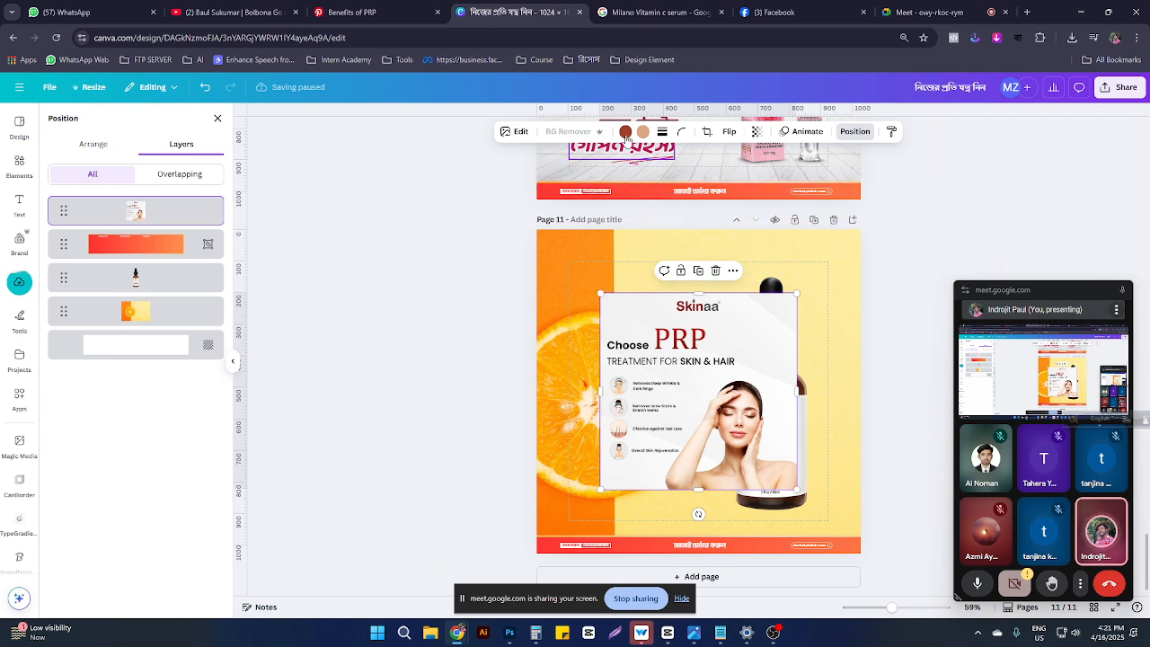
pyautogui.click(568, 135)
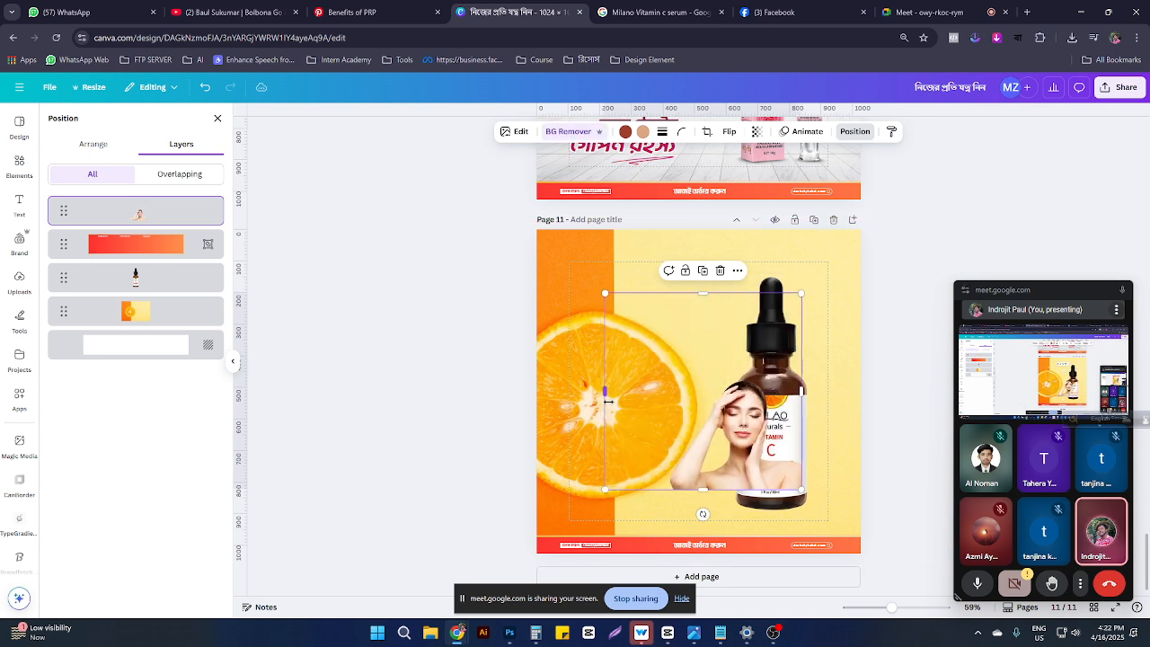
pyautogui.moveTo(602, 395); pyautogui.dragTo(665, 409)
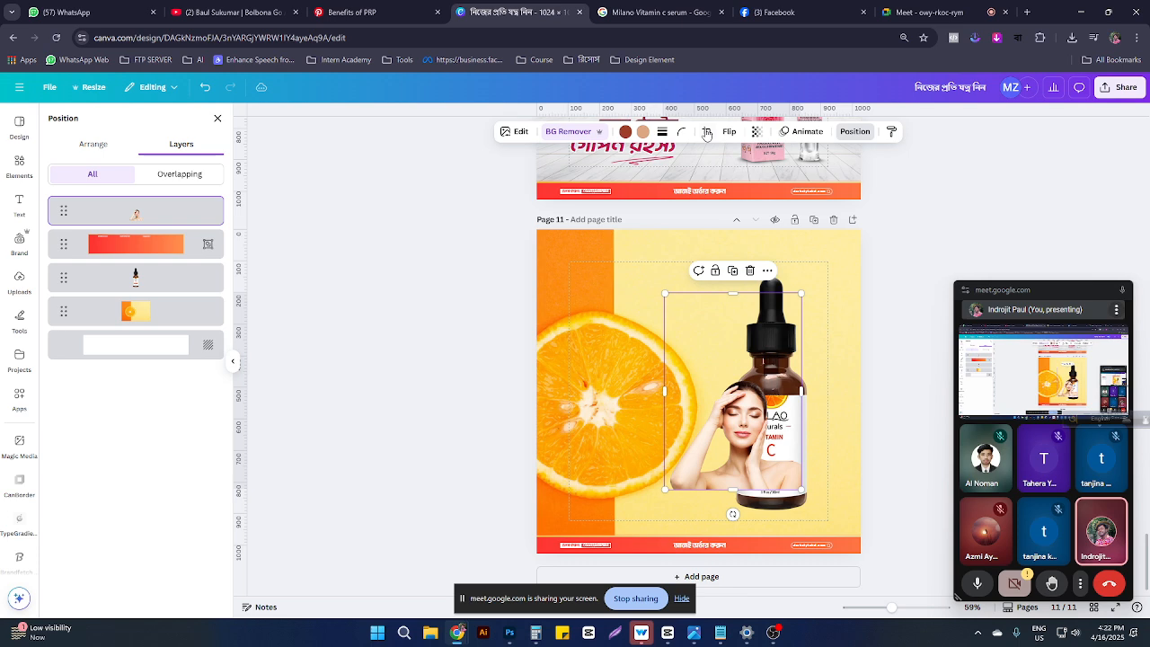
# Step: Flip the woman horizontally, enlarge her and place her over the orange slice on the left
pyautogui.click(730, 132)
pyautogui.click(732, 159)
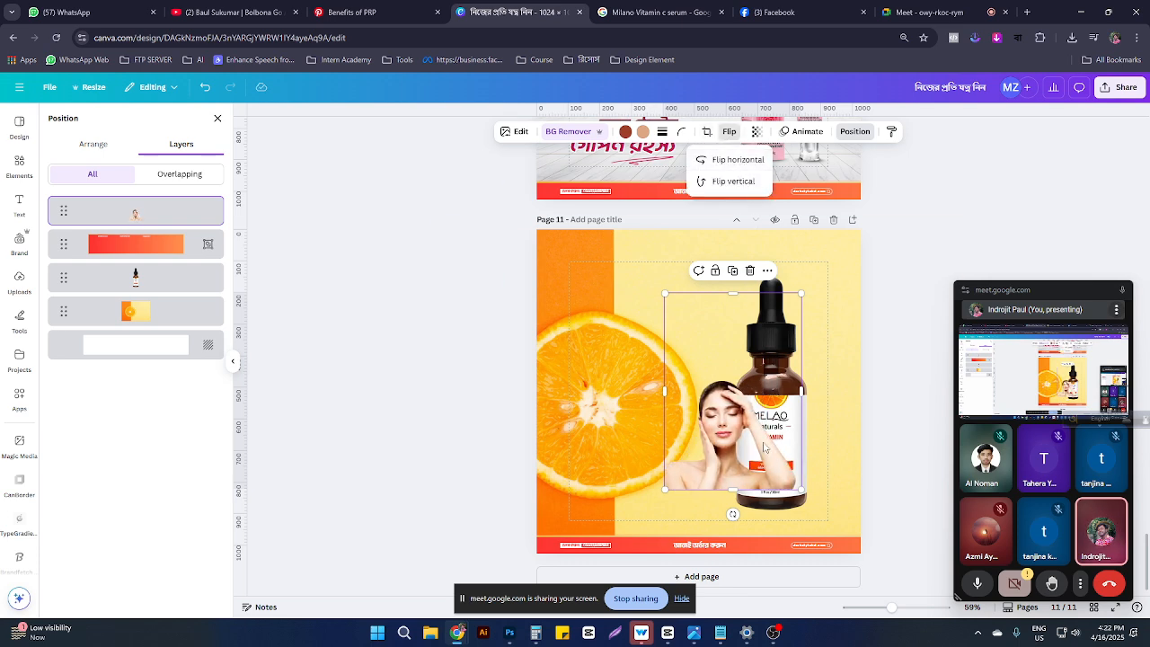
pyautogui.moveTo(764, 446); pyautogui.dragTo(661, 478)
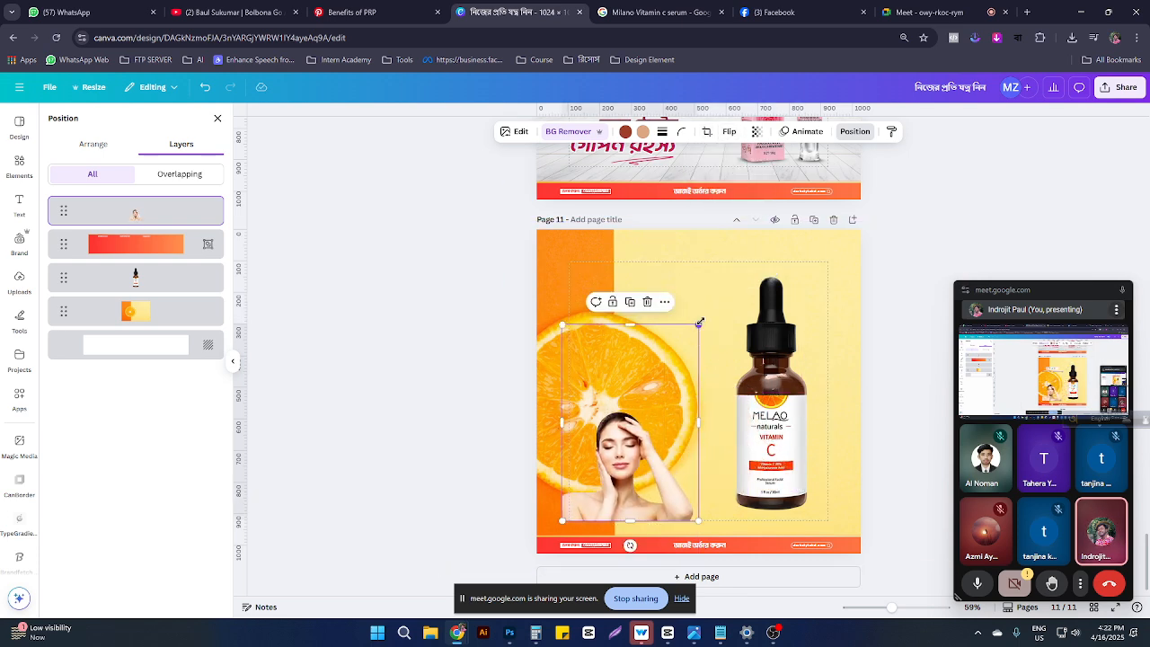
pyautogui.moveTo(700, 323); pyautogui.dragTo(916, 115)
pyautogui.moveTo(720, 378); pyautogui.dragTo(634, 410)
# Step: Resize the woman so she fills the lower left of page 11
pyautogui.scroll(2, 744, 330)
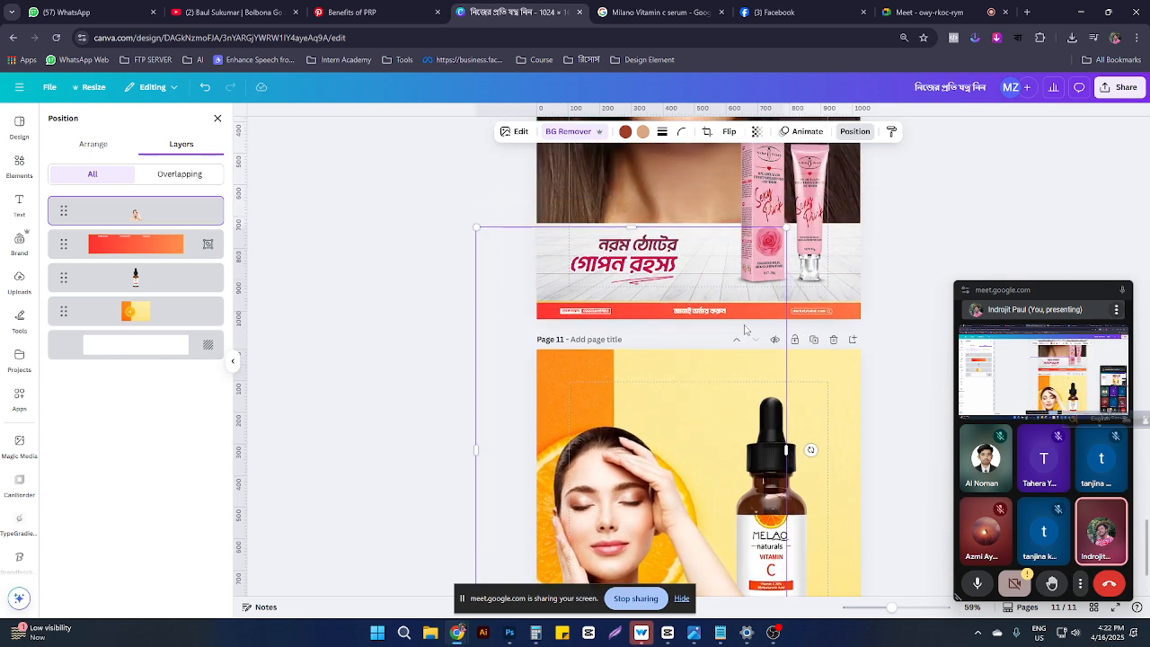
pyautogui.moveTo(787, 227); pyautogui.dragTo(805, 215)
pyautogui.scroll(-2, 752, 527)
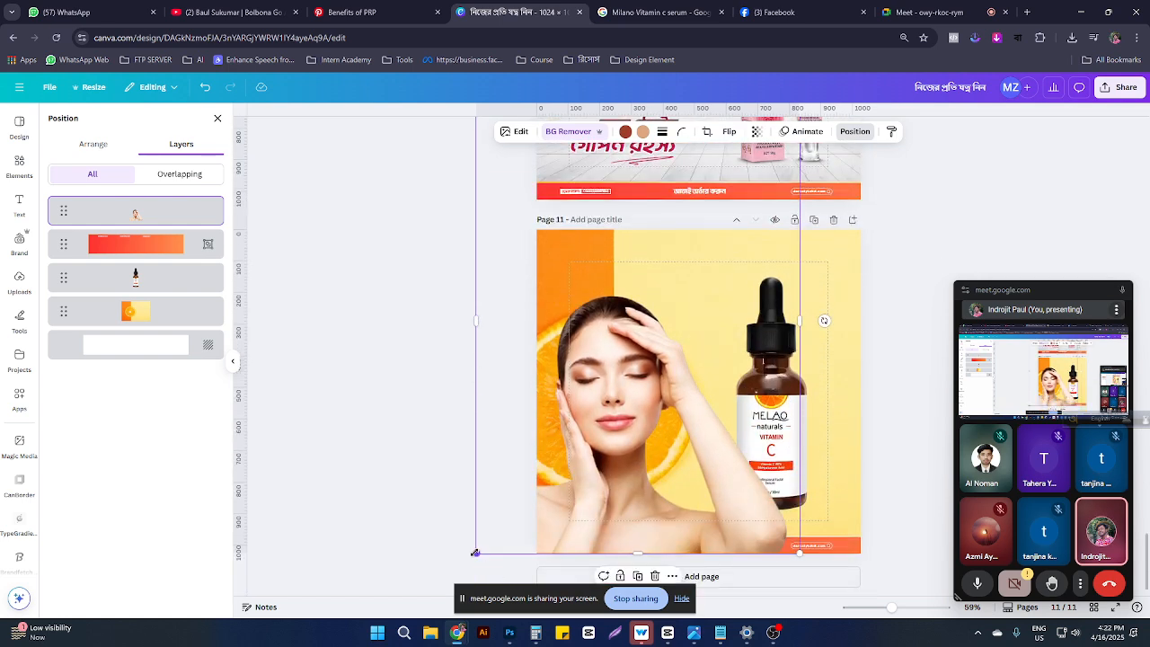
pyautogui.moveTo(475, 553); pyautogui.dragTo(509, 536)
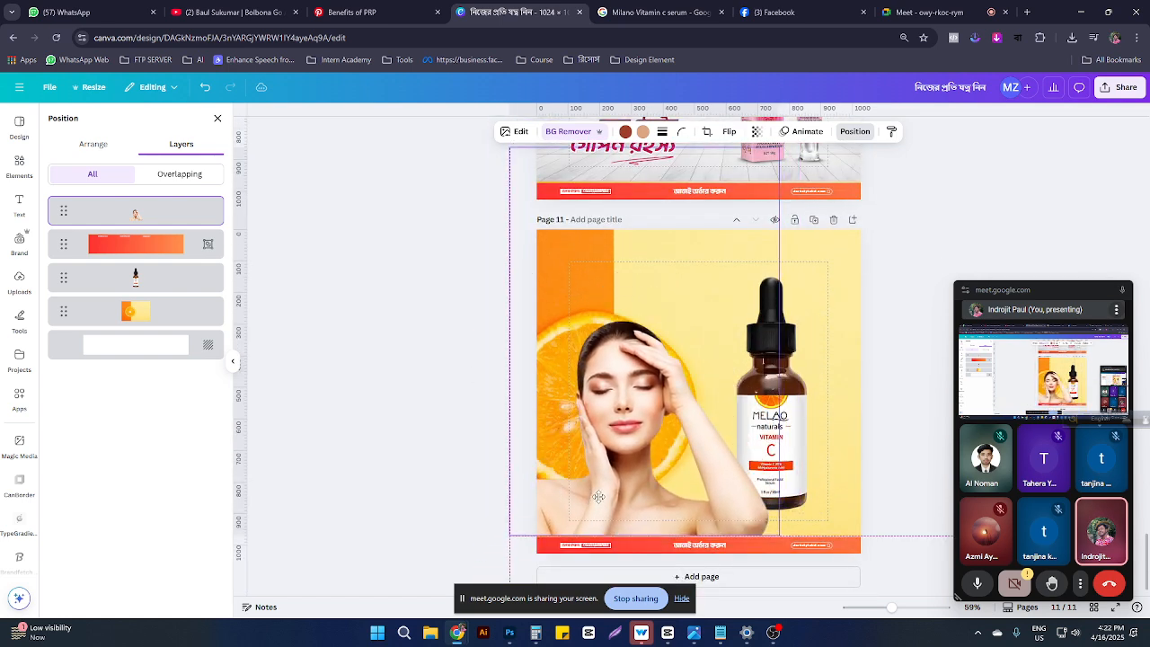
pyautogui.moveTo(597, 495); pyautogui.dragTo(601, 494)
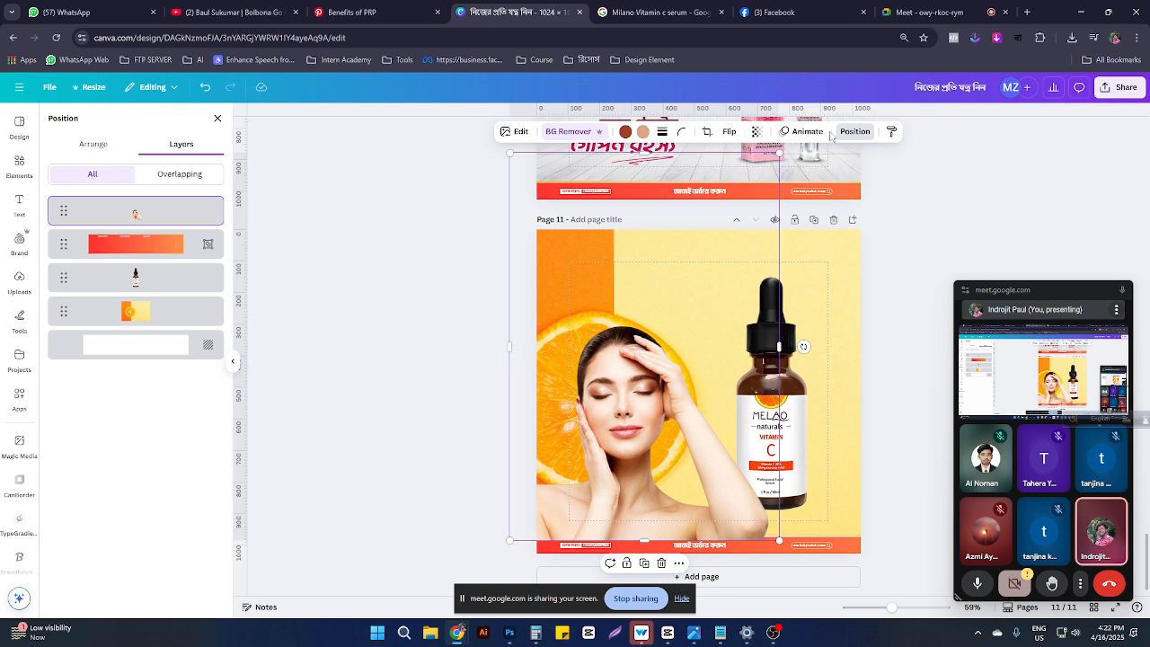
# Step: Layer the woman behind the bottle with the orange background beneath her, shifted right and down
pyautogui.moveTo(126, 211); pyautogui.dragTo(126, 329)
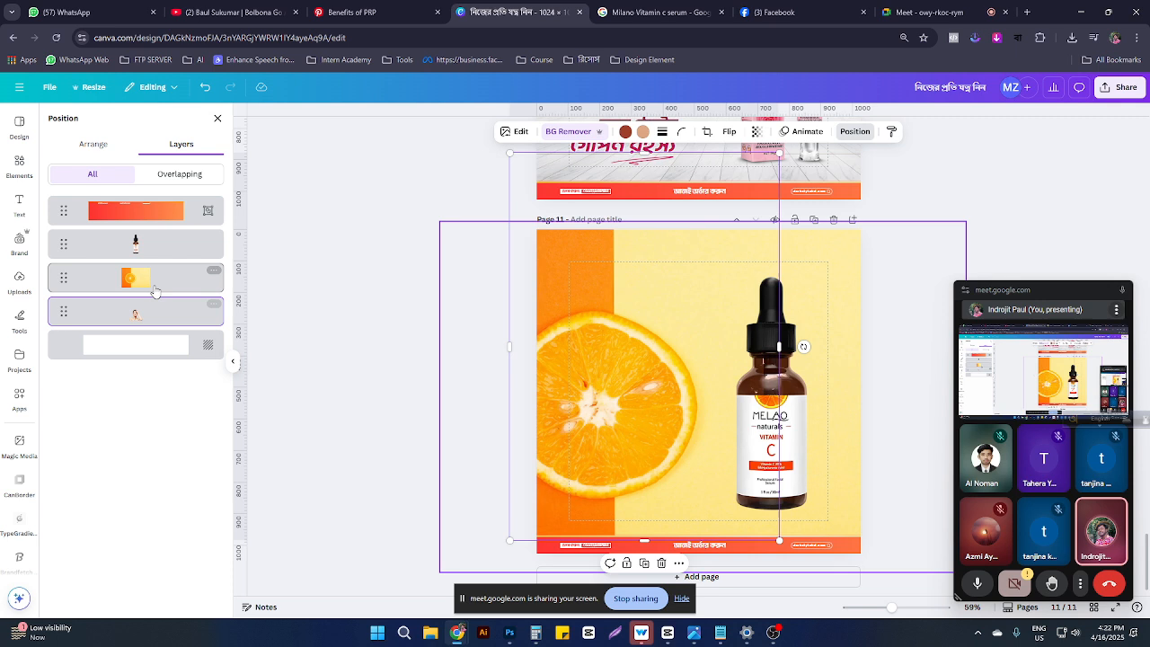
pyautogui.moveTo(151, 283); pyautogui.dragTo(135, 313)
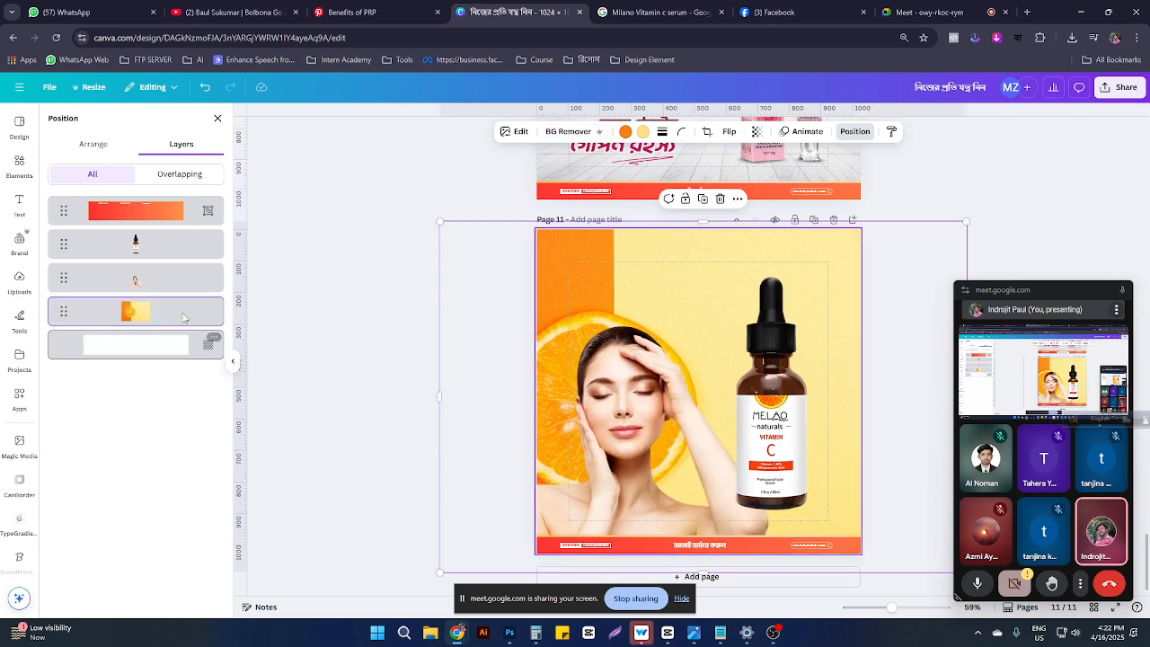
pyautogui.moveTo(600, 414); pyautogui.dragTo(615, 460)
# Step: Scale the woman down slightly, then move the serum bottle lower right and shrink it
pyautogui.click(588, 406)
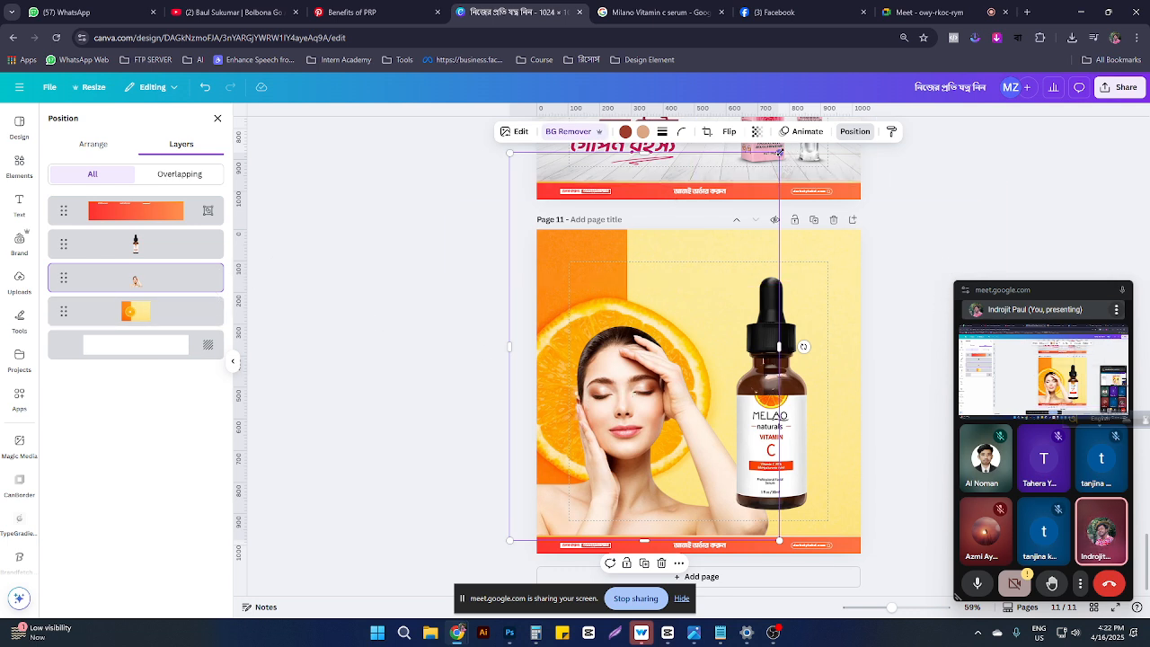
pyautogui.moveTo(779, 153); pyautogui.dragTo(740, 207)
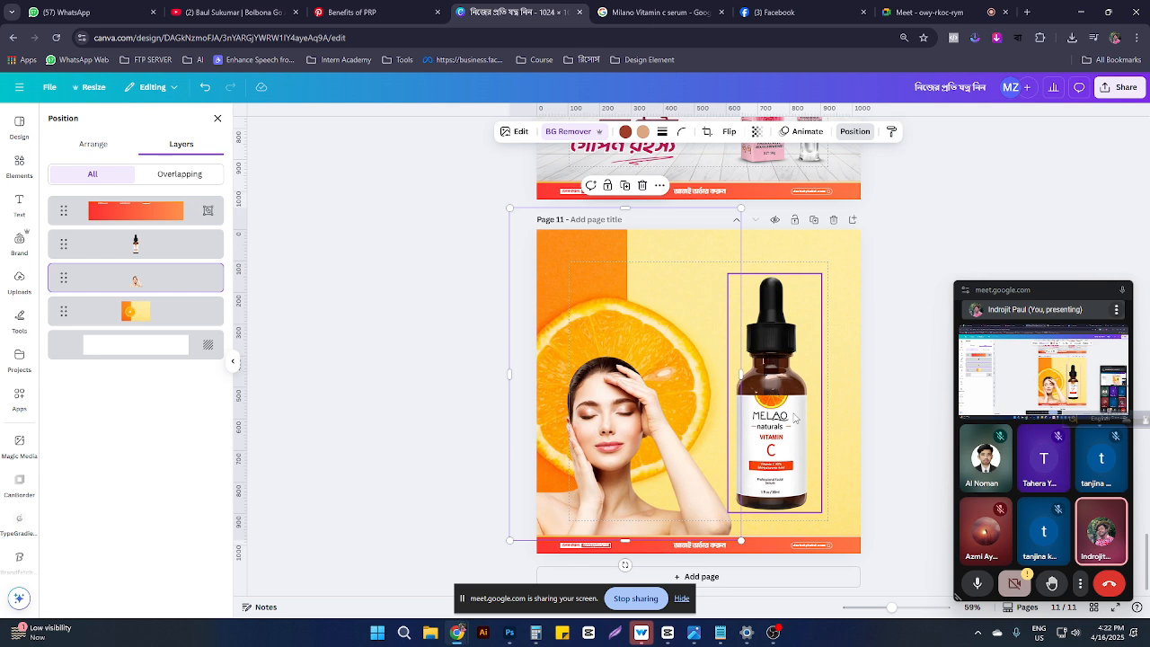
pyautogui.moveTo(794, 418); pyautogui.dragTo(813, 427)
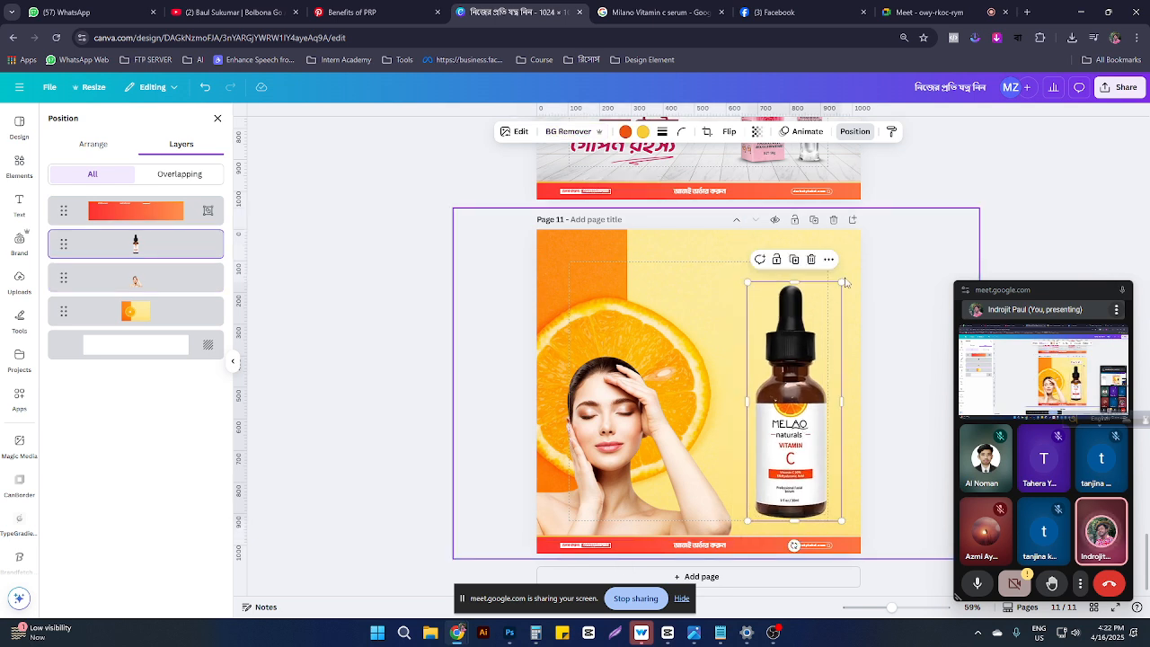
pyautogui.moveTo(842, 283); pyautogui.dragTo(822, 330)
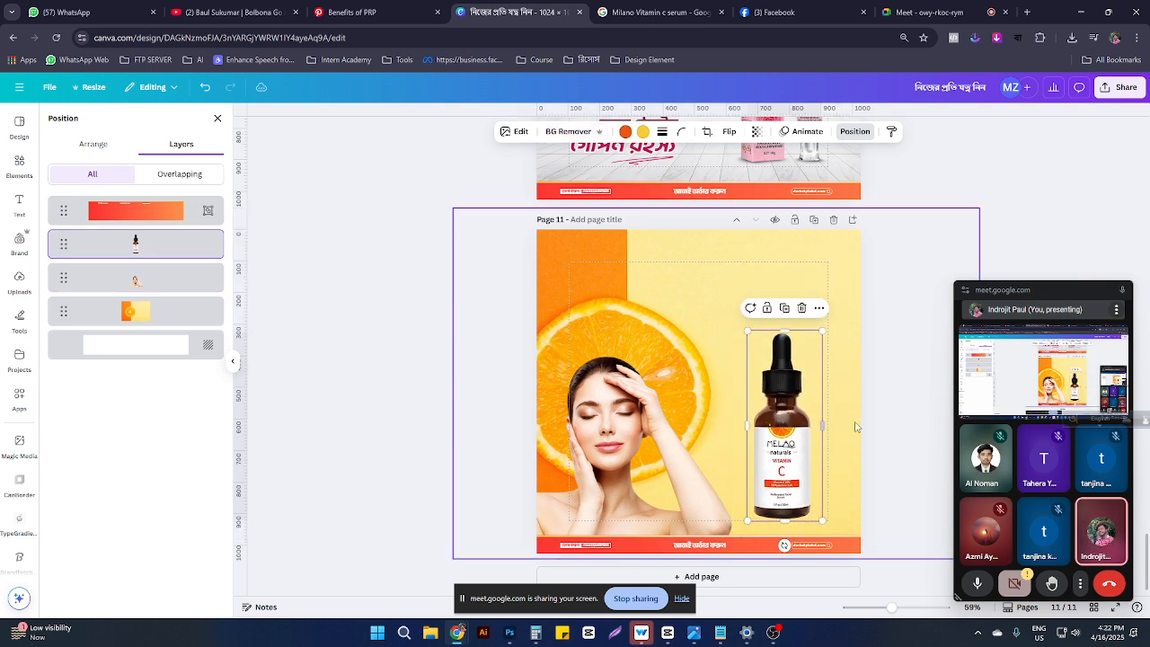
pyautogui.click(900, 448)
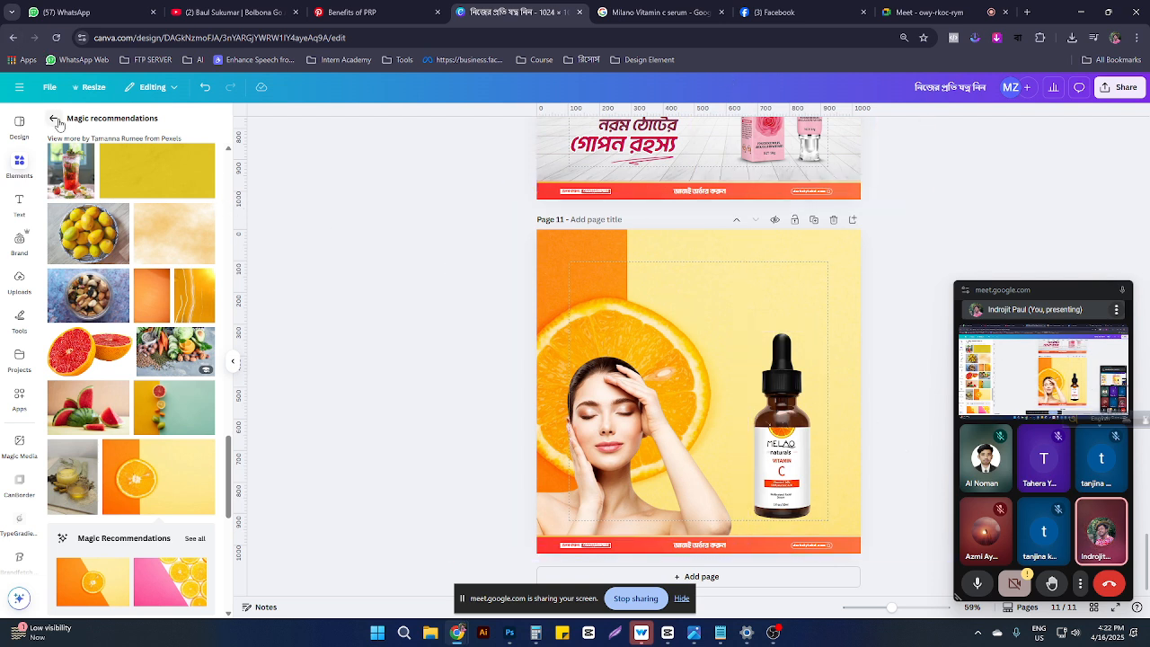
# Step: Search Elements for 'shadow' and bring up the serum bottle's Edit options
pyautogui.click(56, 122)
pyautogui.click(154, 127)
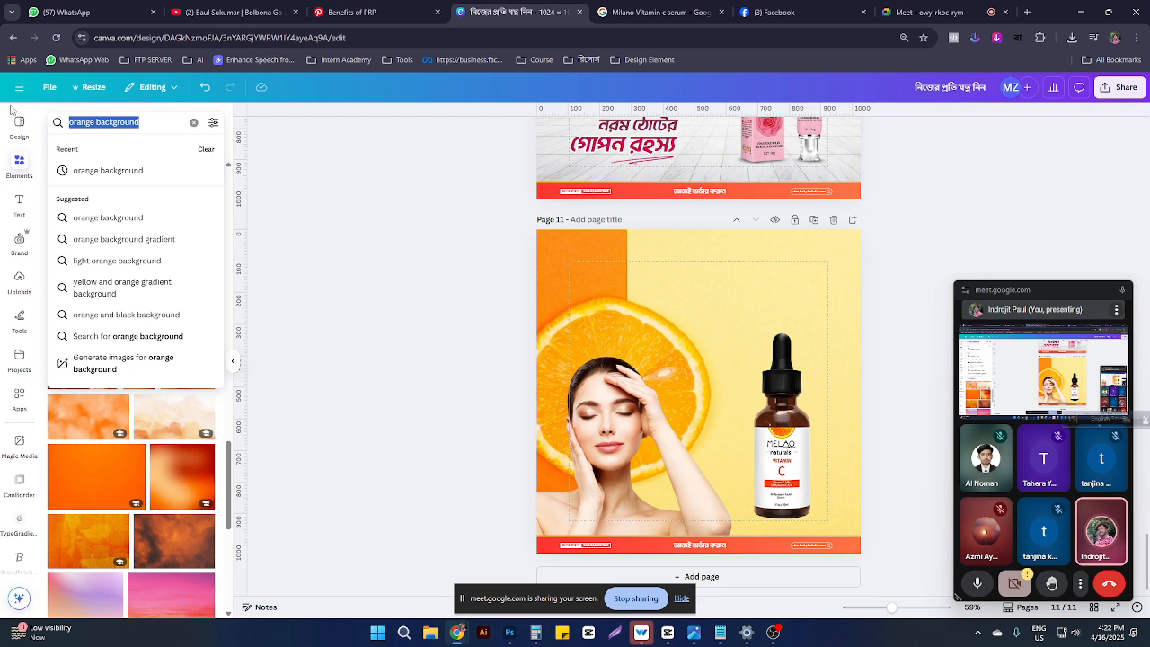
pyautogui.write('shad')
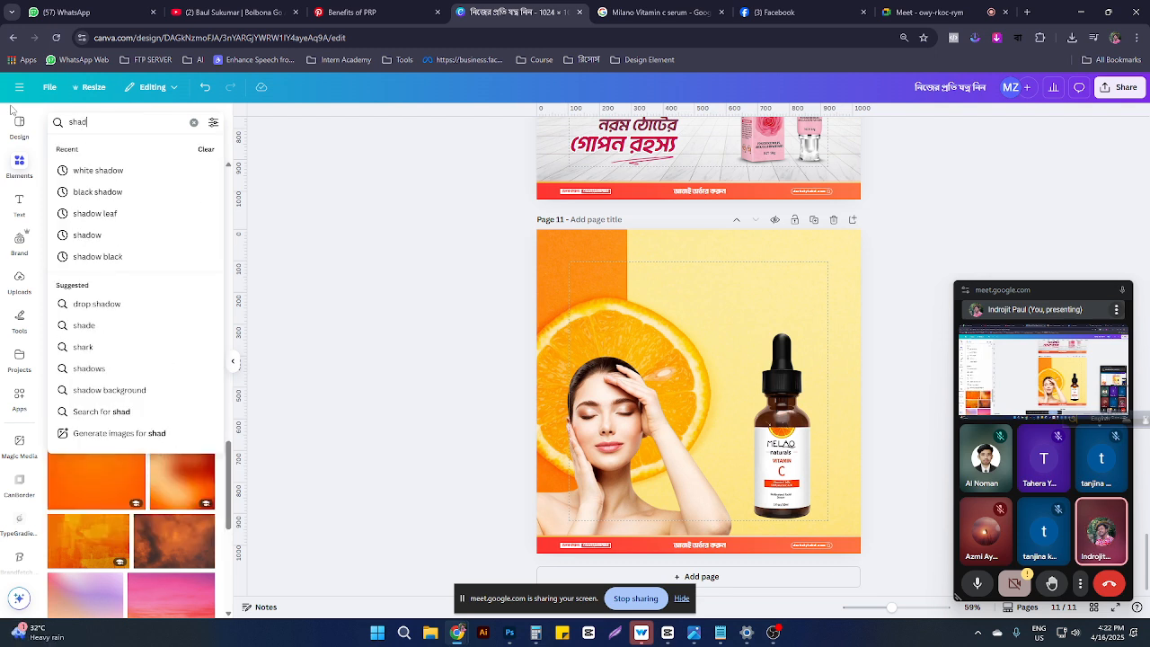
pyautogui.write('ow')
pyautogui.press('Return')
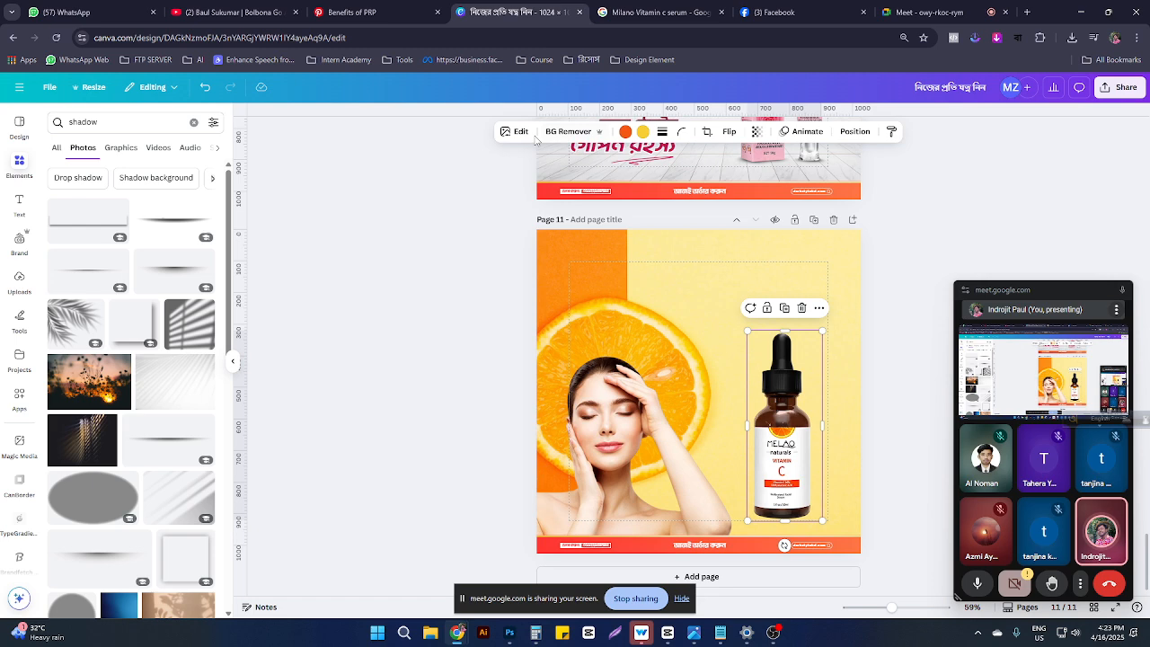
pyautogui.click(521, 131)
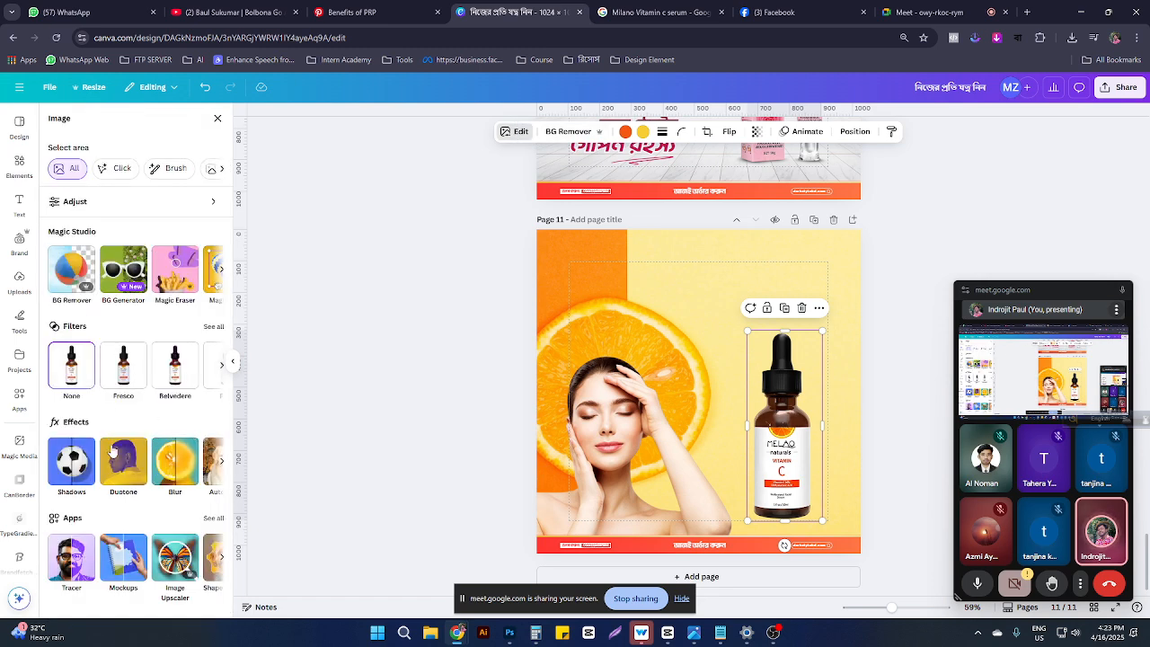
# Step: Give the serum bottle a drop shadow, tuning blur, direction and distance and lowering its intensity
pyautogui.click(81, 465)
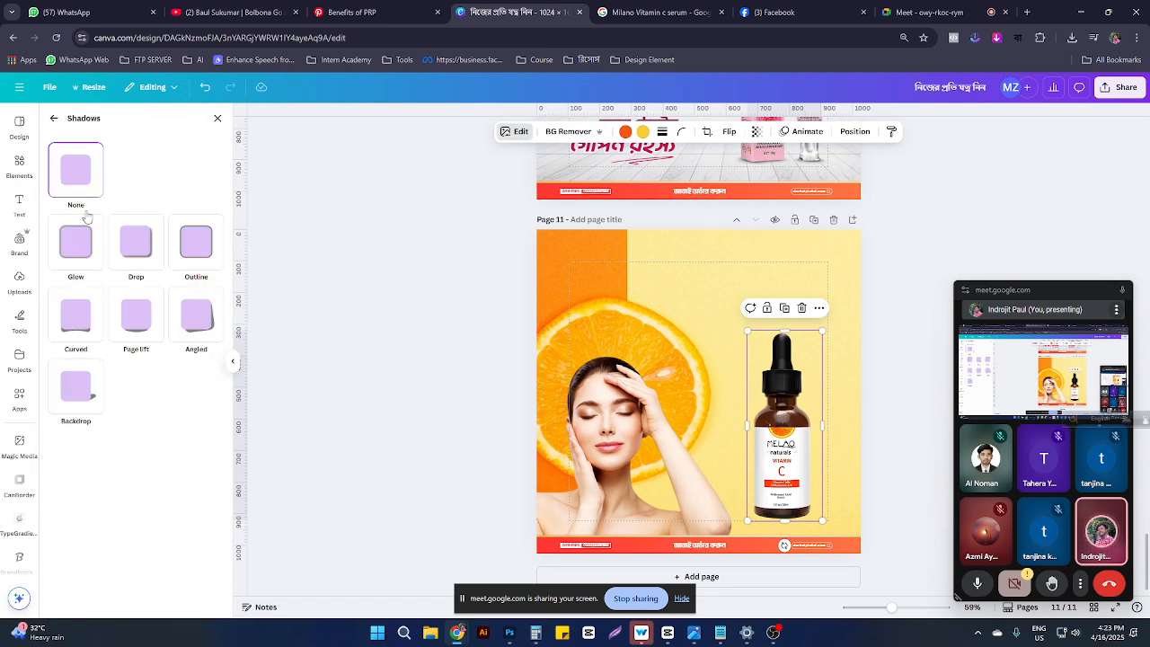
pyautogui.click(72, 248)
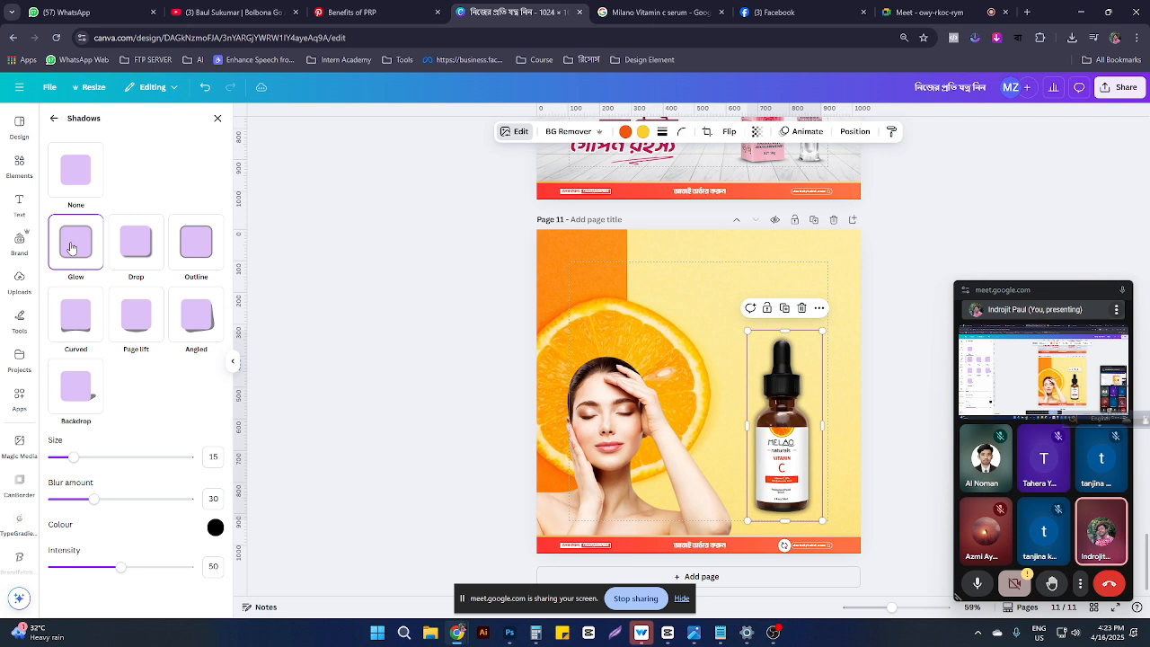
pyautogui.click(136, 249)
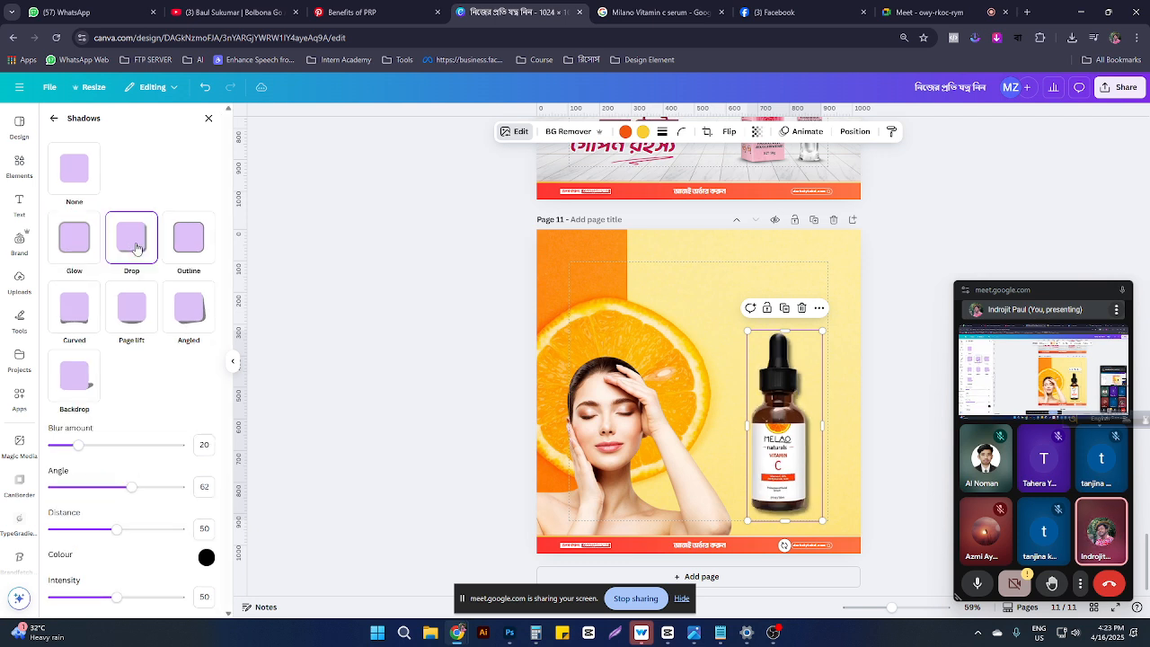
pyautogui.moveTo(75, 449); pyautogui.dragTo(52, 447)
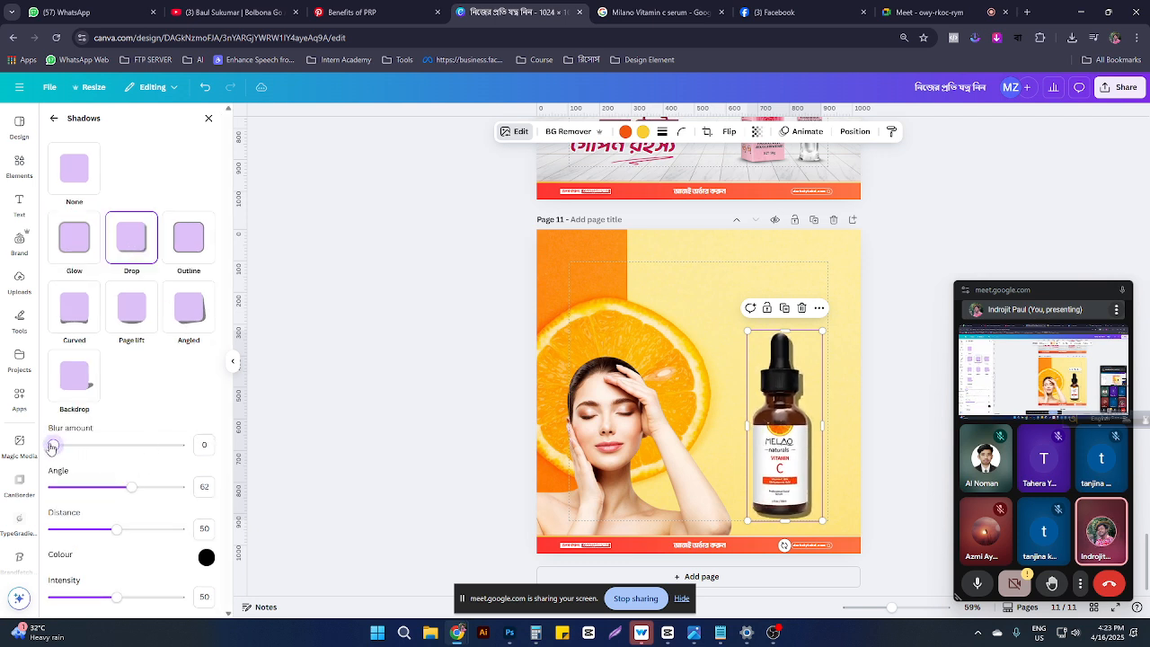
pyautogui.moveTo(53, 447); pyautogui.dragTo(65, 447)
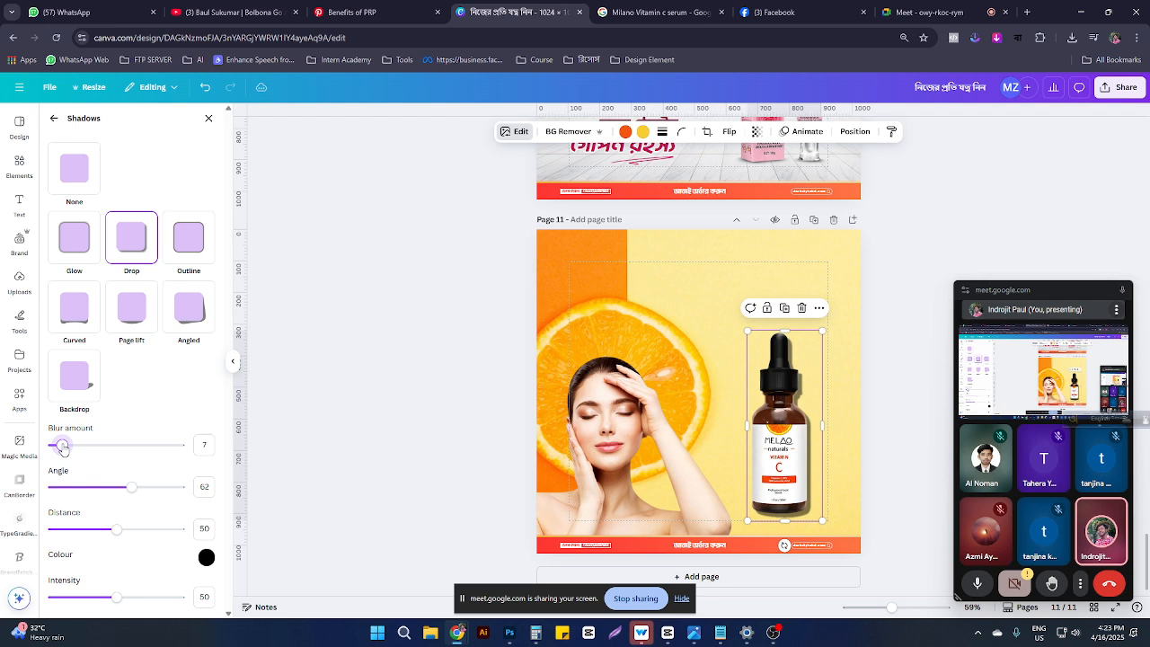
pyautogui.moveTo(131, 492)
pyautogui.mouseDown()
pyautogui.moveTo(100, 487)
pyautogui.moveTo(180, 487)
pyautogui.moveTo(97, 467)
pyautogui.moveTo(158, 463)
pyautogui.moveTo(144, 459)
pyautogui.moveTo(149, 487)
pyautogui.mouseUp()
pyautogui.moveTo(117, 539); pyautogui.dragTo(70, 531)
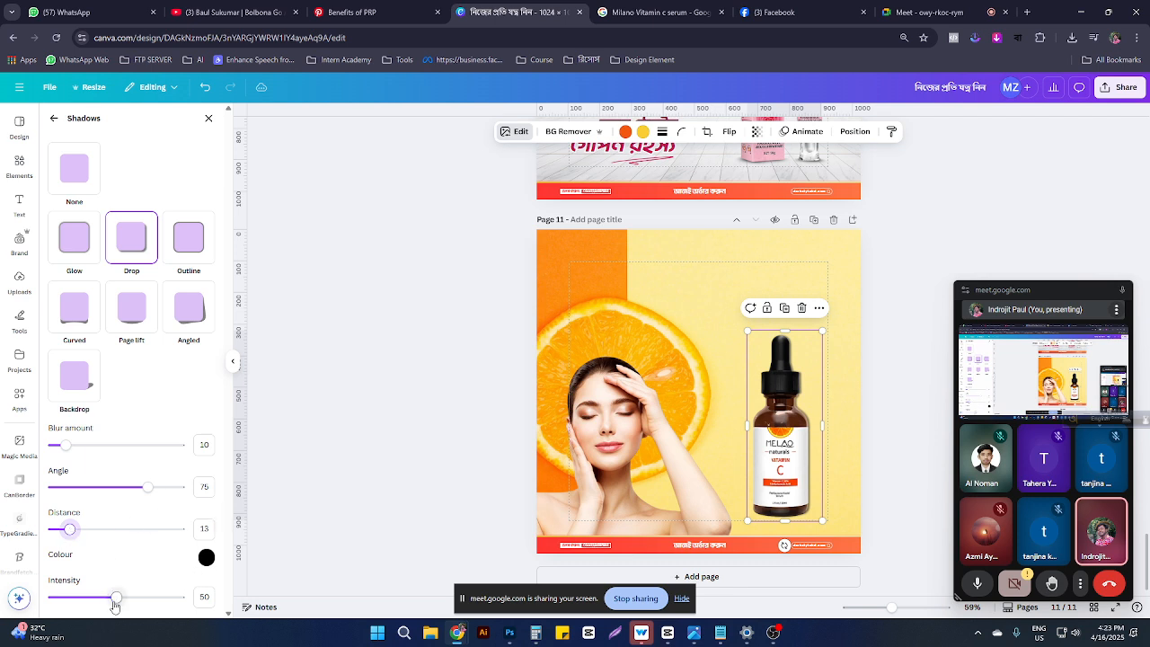
pyautogui.moveTo(116, 597); pyautogui.dragTo(68, 597)
# Step: Try Outline, Curved, Page lift, Angled and Backdrop shadows on the bottle, adjusting distance, blur and direction
pyautogui.click(189, 266)
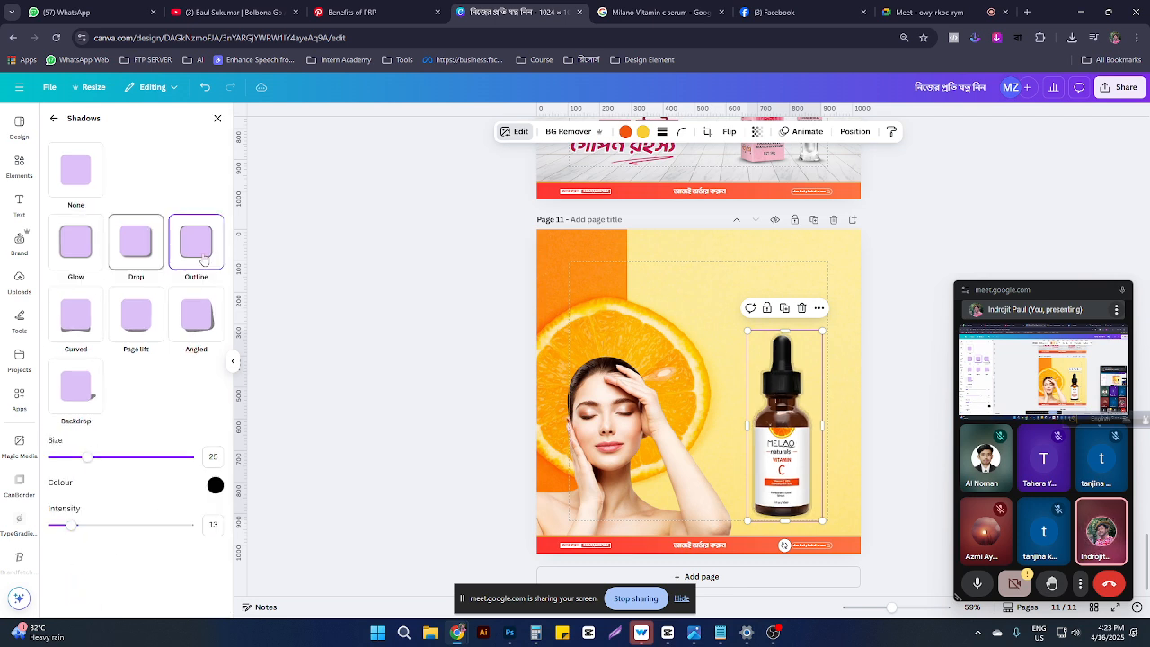
pyautogui.click(76, 316)
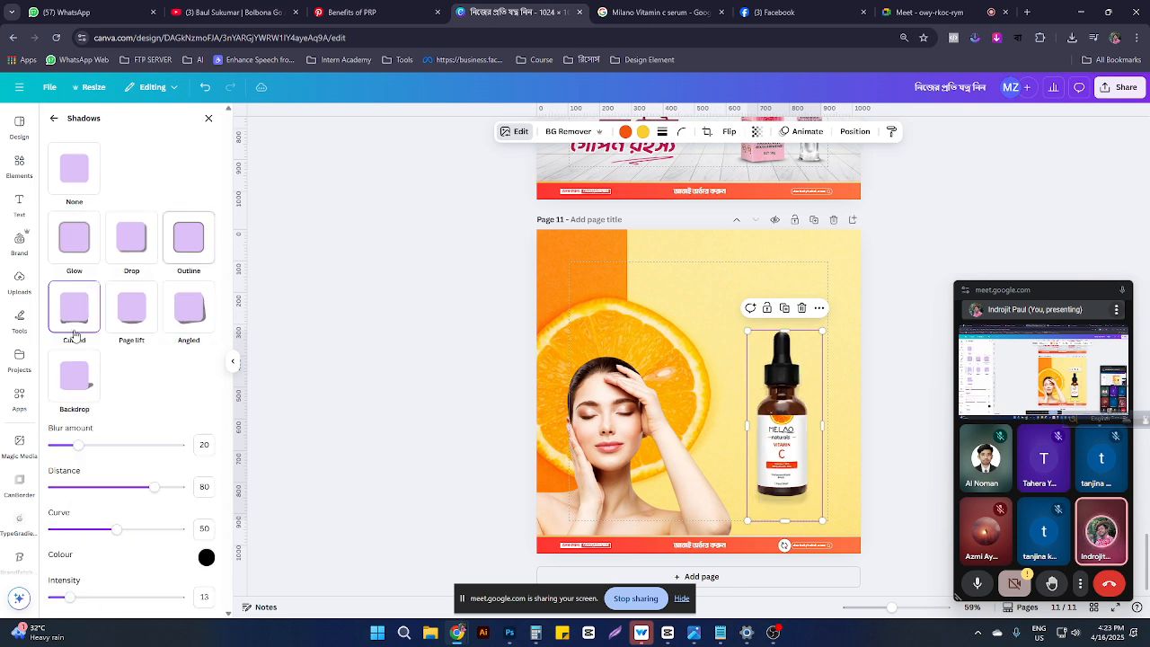
pyautogui.click(137, 320)
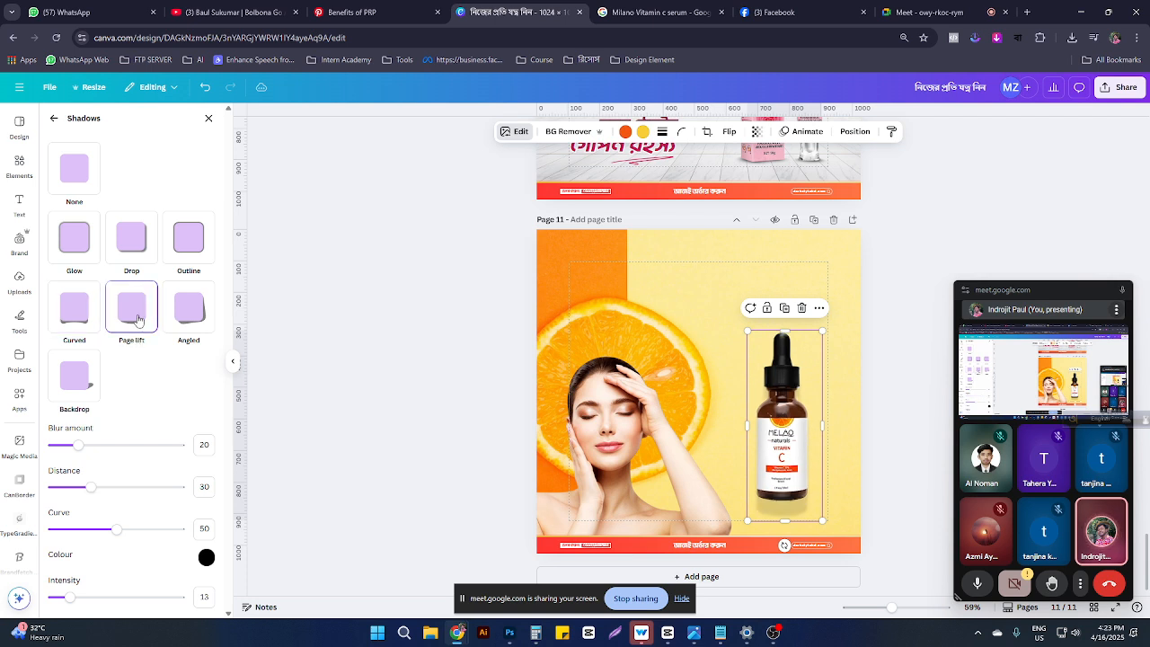
pyautogui.moveTo(90, 487); pyautogui.dragTo(2, 503)
pyautogui.click(191, 318)
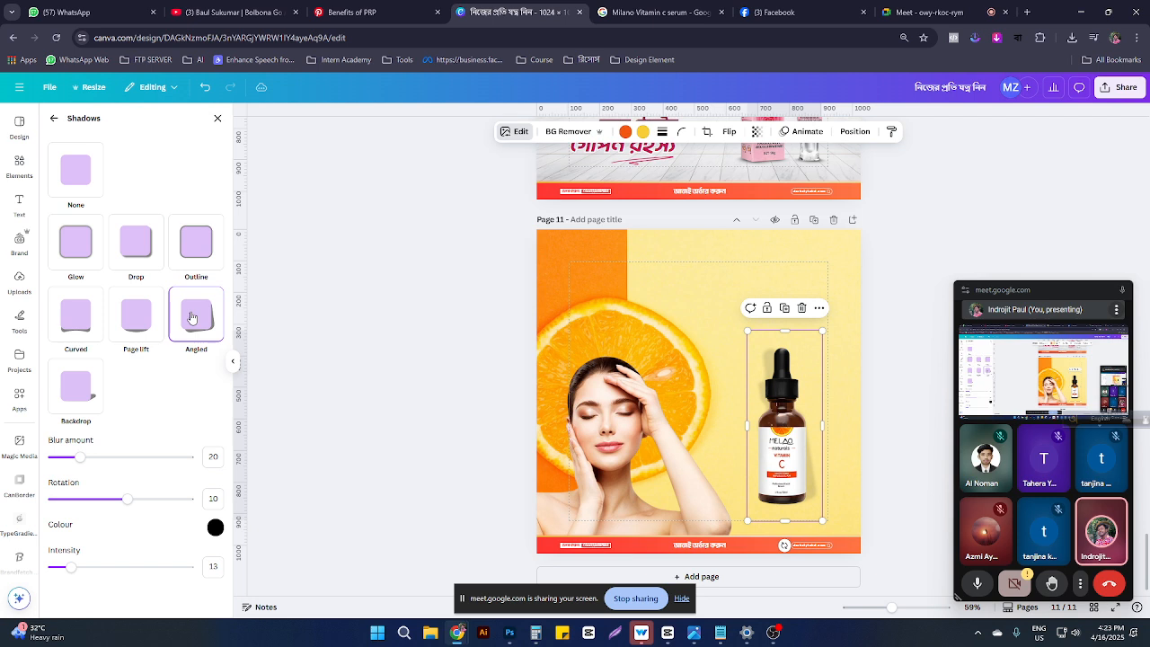
pyautogui.click(81, 390)
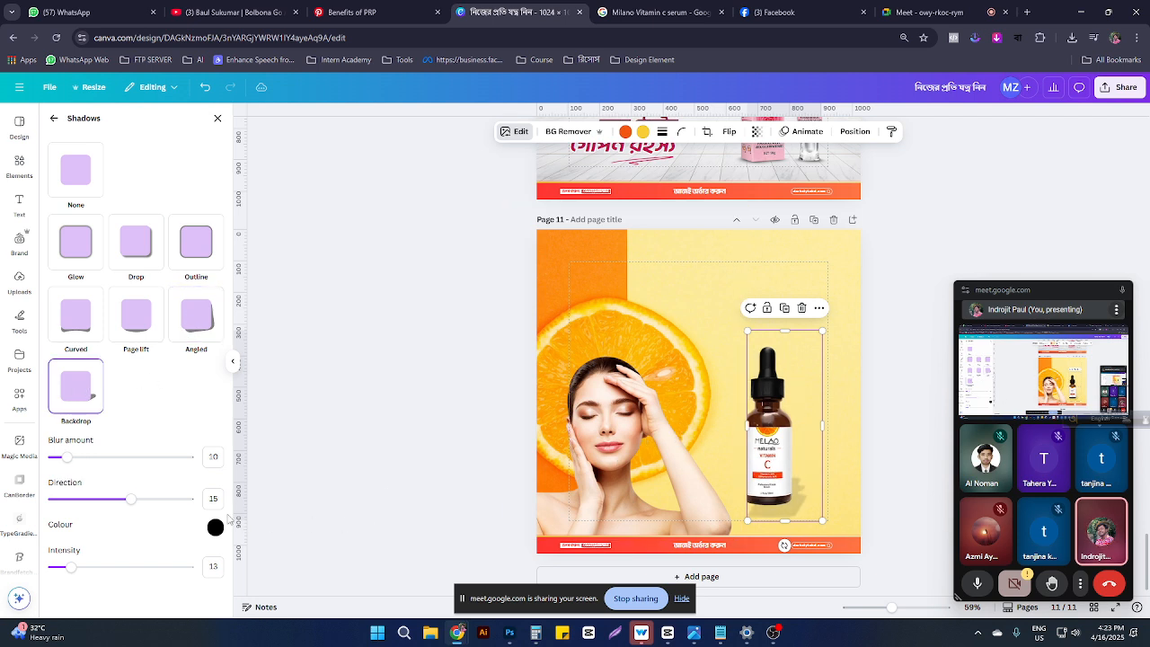
pyautogui.moveTo(71, 466); pyautogui.dragTo(3, 461)
pyautogui.moveTo(125, 505); pyautogui.dragTo(163, 473)
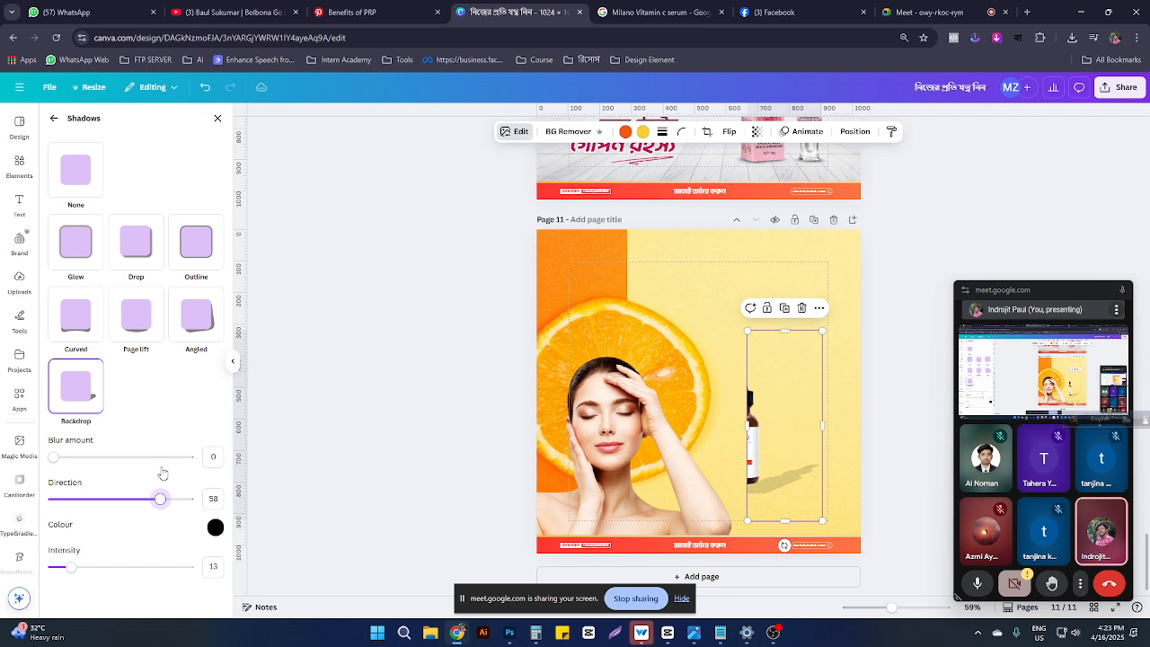
# Step: Widen and shift the bottle right, fade its shadow out, undo recent changes and deselect it
pyautogui.moveTo(748, 424); pyautogui.dragTo(683, 424)
pyautogui.moveTo(747, 448); pyautogui.dragTo(760, 456)
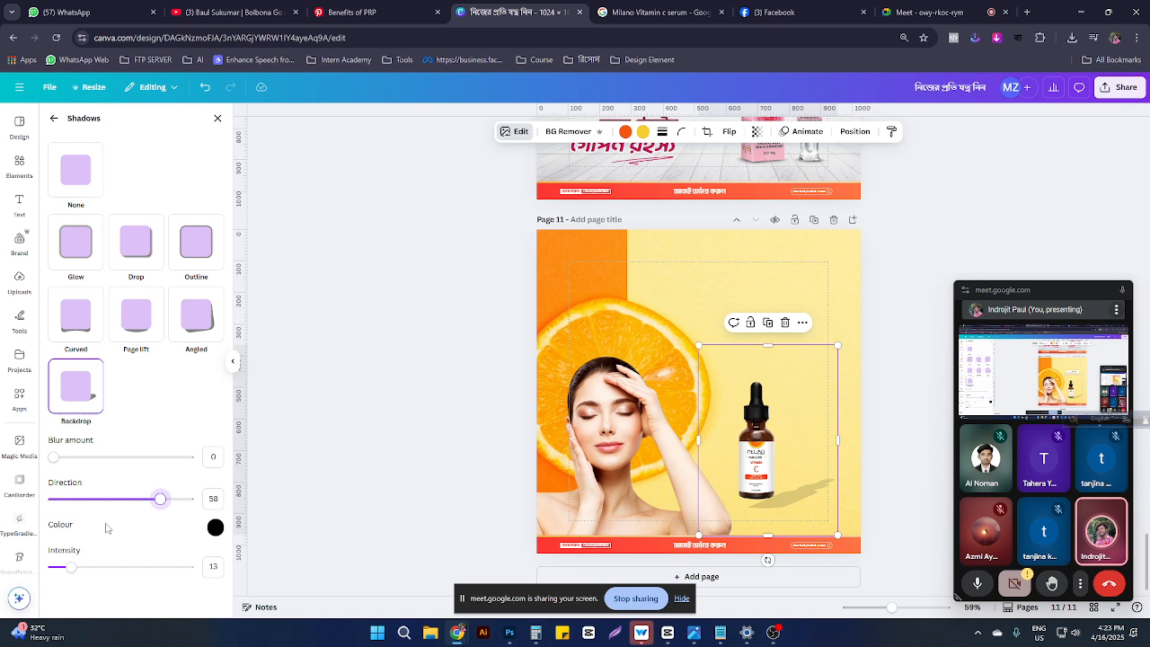
pyautogui.moveTo(53, 456)
pyautogui.mouseDown()
pyautogui.moveTo(190, 456)
pyautogui.moveTo(47, 457)
pyautogui.mouseUp()
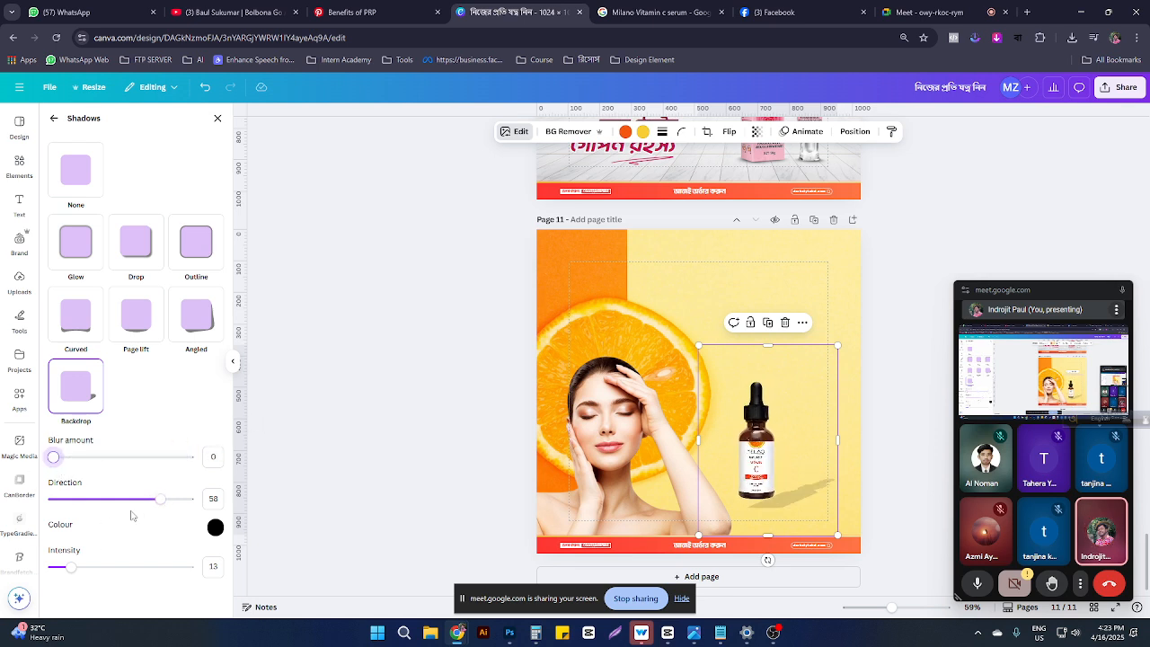
pyautogui.moveTo(76, 566); pyautogui.dragTo(49, 566)
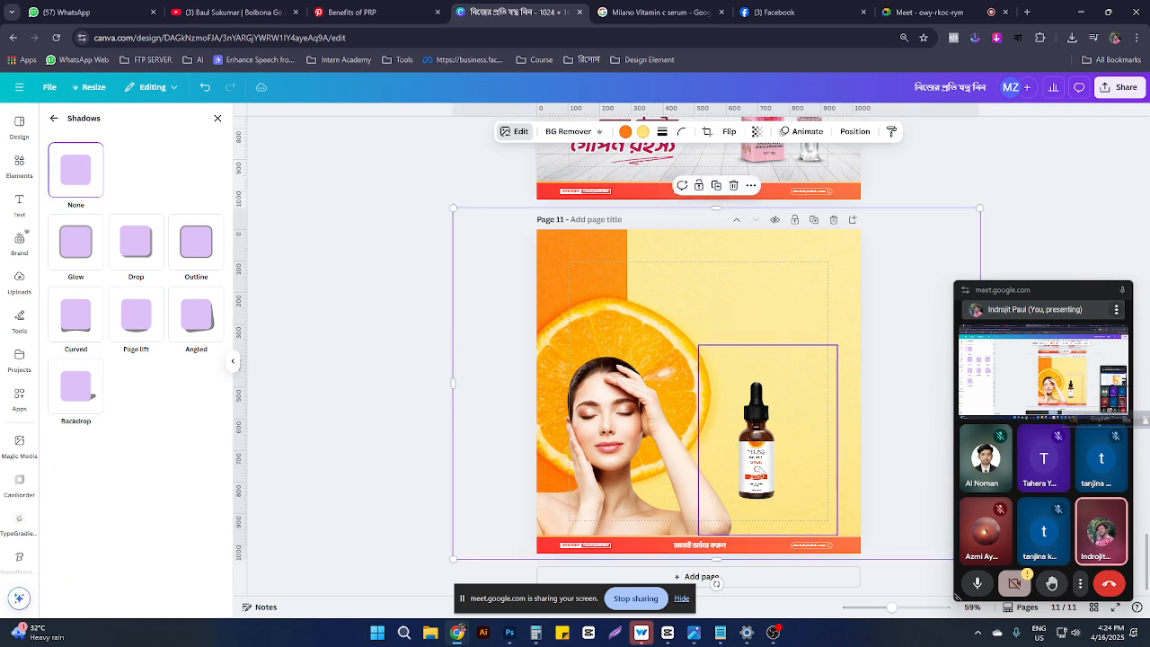
pyautogui.hotkey('ctrl', 'z')
pyautogui.hotkey('ctrl', 'z')
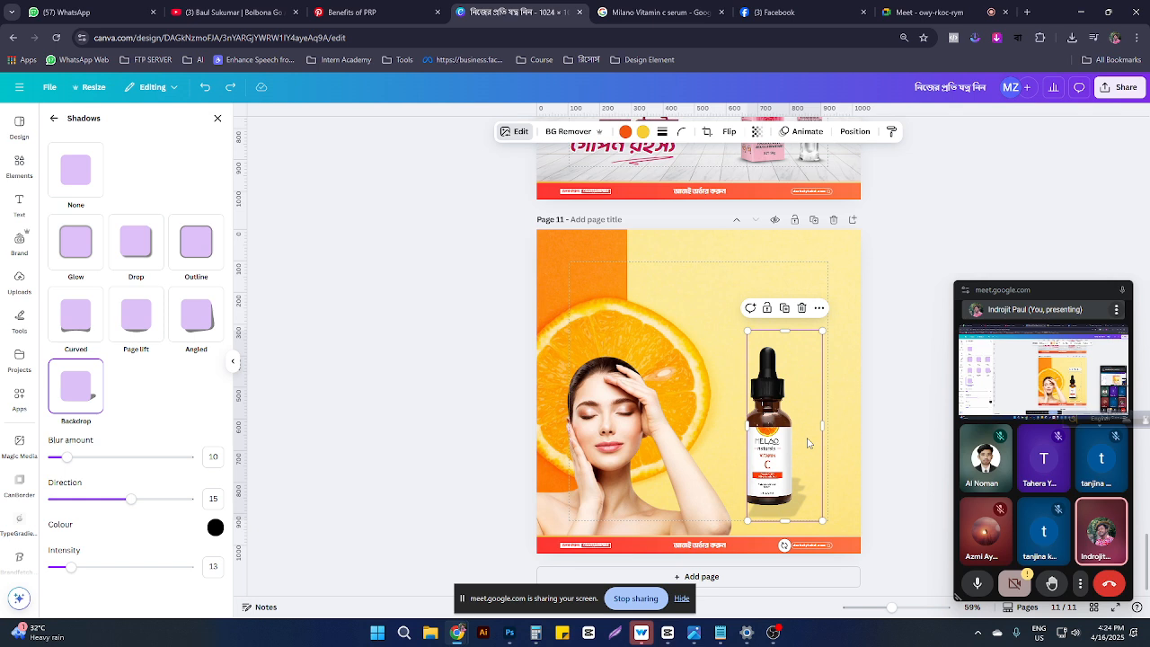
pyautogui.hotkey('ctrl', 'z')
pyautogui.hotkey('ctrl', 'z')
pyautogui.hotkey('ctrl', 'z')
pyautogui.hotkey('ctrl', 'z')
pyautogui.hotkey('ctrl', 'z')
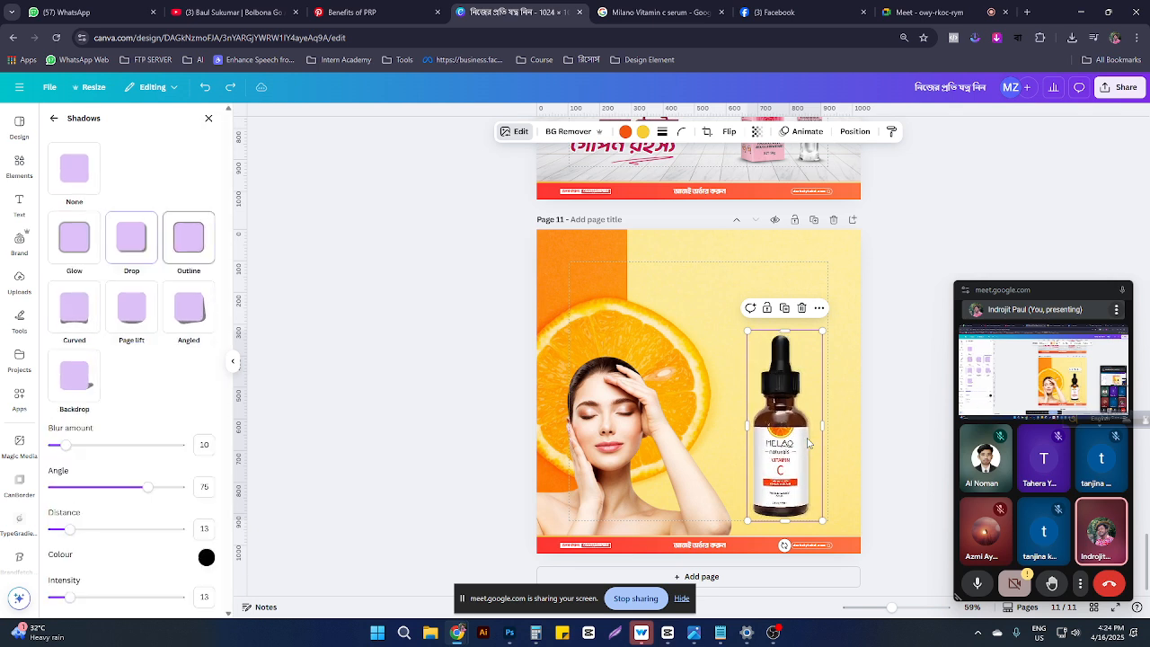
pyautogui.hotkey('ctrl', 'z')
pyautogui.hotkey('ctrl', 'z')
pyautogui.hotkey('ctrl', 'z')
pyautogui.hotkey('ctrl', 'z')
pyautogui.hotkey('ctrl', 'z')
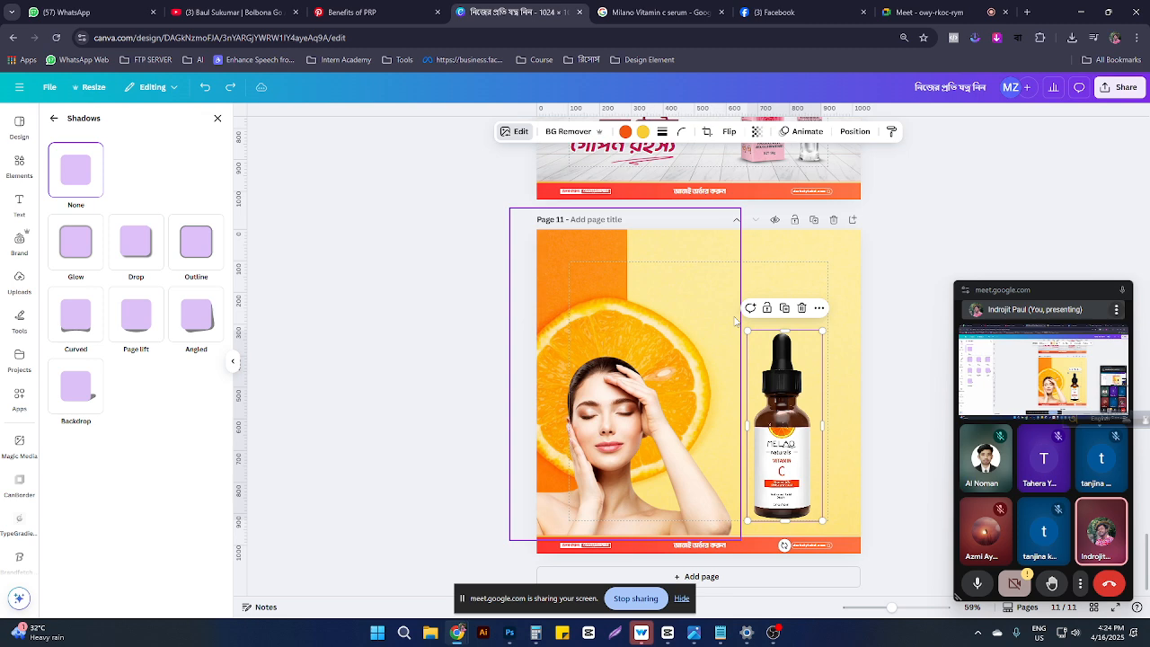
pyautogui.click(775, 272)
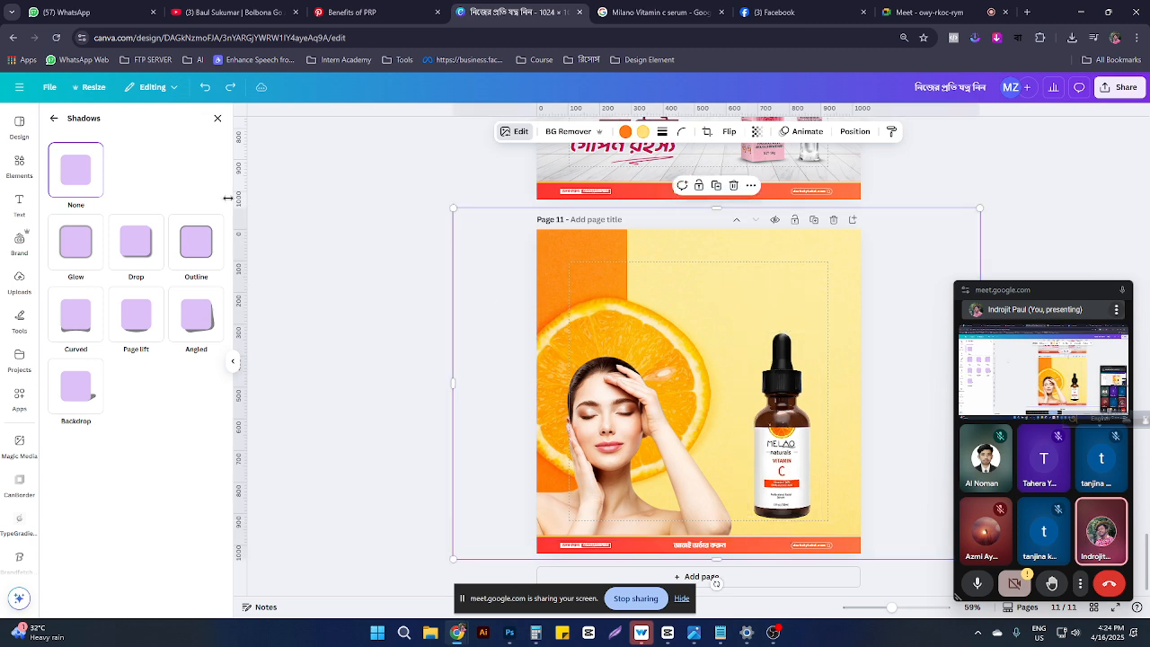
pyautogui.click(19, 167)
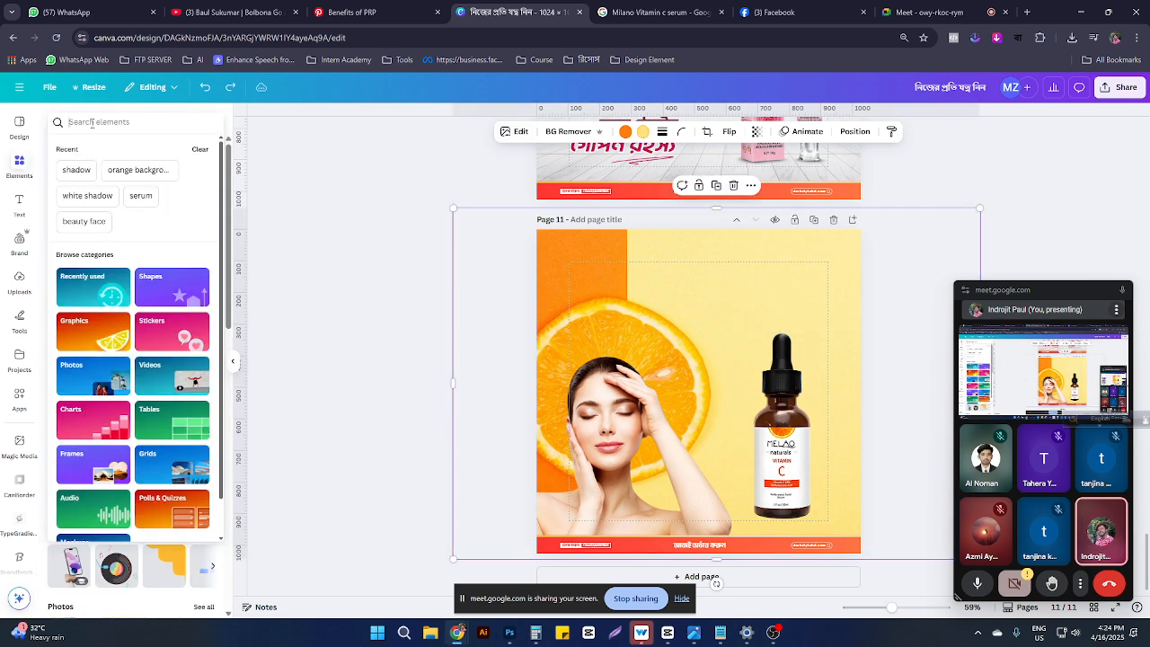
# Step: Add a thin graphic from the 'black shadow' Graphics results and place it under the bottle's base
pyautogui.click(92, 122)
pyautogui.write('d')
pyautogui.press('BackSpace')
pyautogui.write('sh')
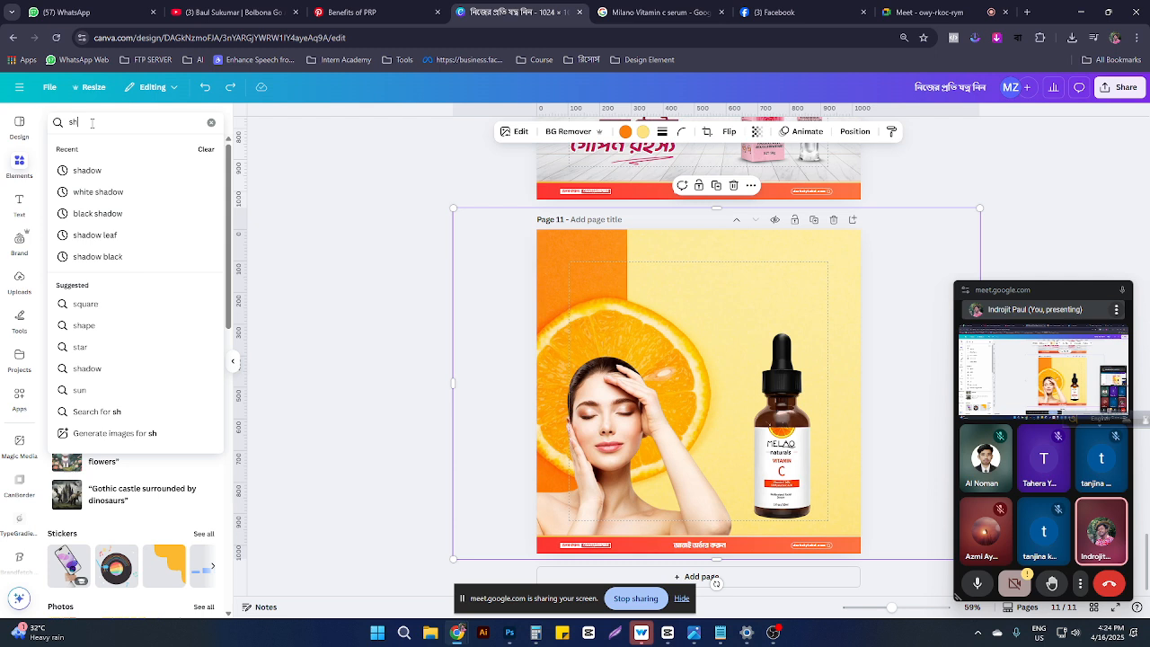
pyautogui.write('adow')
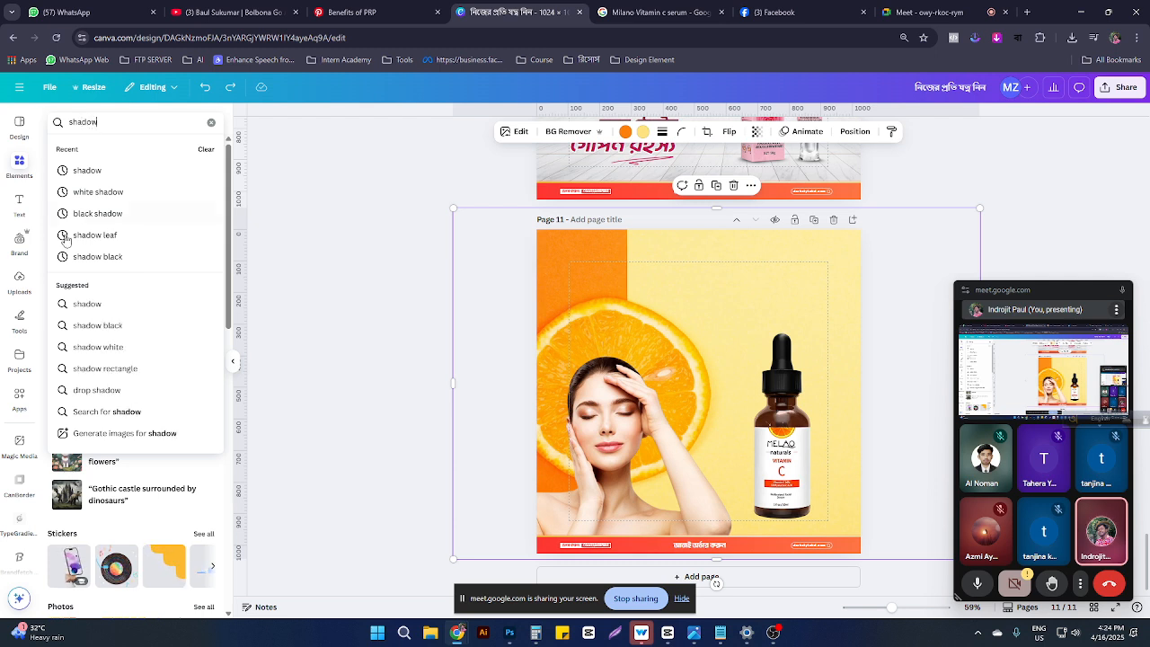
pyautogui.click(67, 214)
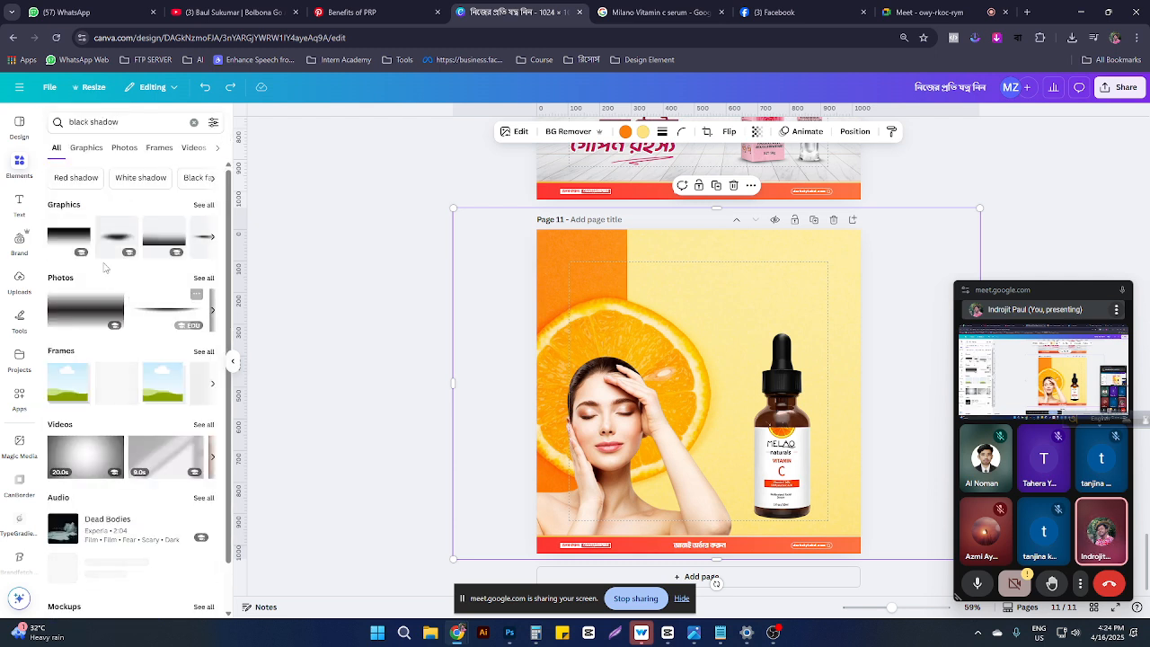
pyautogui.click(86, 147)
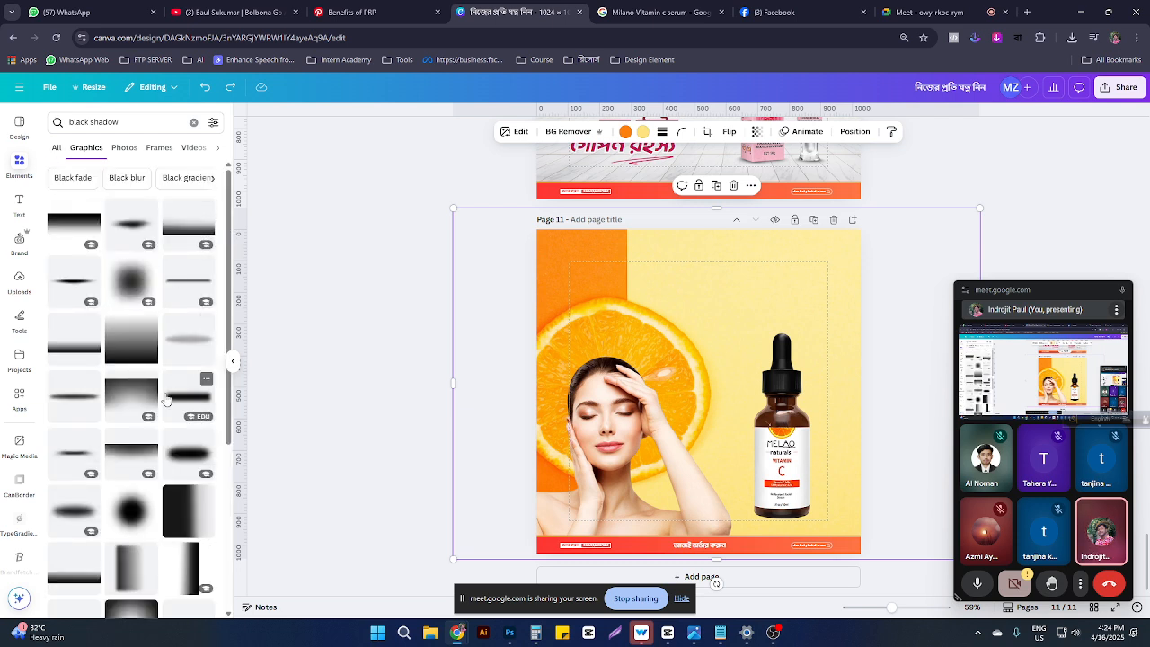
pyautogui.scroll(-3, 165, 400)
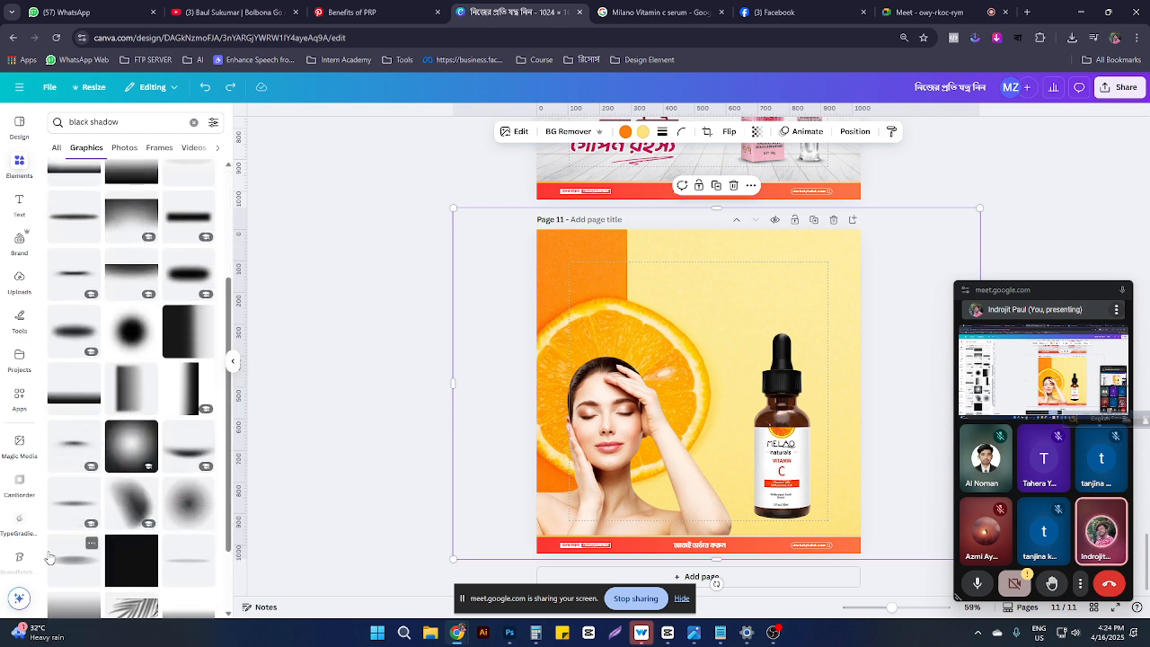
pyautogui.click(80, 448)
pyautogui.moveTo(697, 393); pyautogui.dragTo(787, 516)
pyautogui.click(846, 494)
# Step: Move the shadow graphic behind the bottle in the layers and shrink it to about 206 by 53
pyautogui.scroll(4, 858, 480)
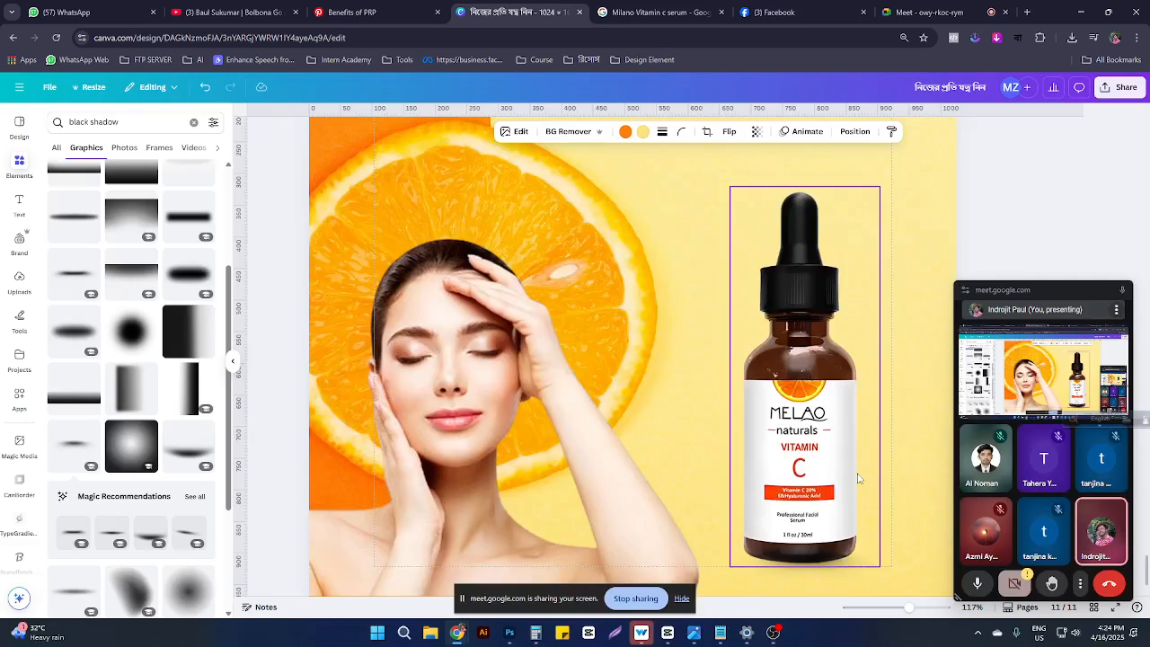
pyautogui.scroll(4, 858, 479)
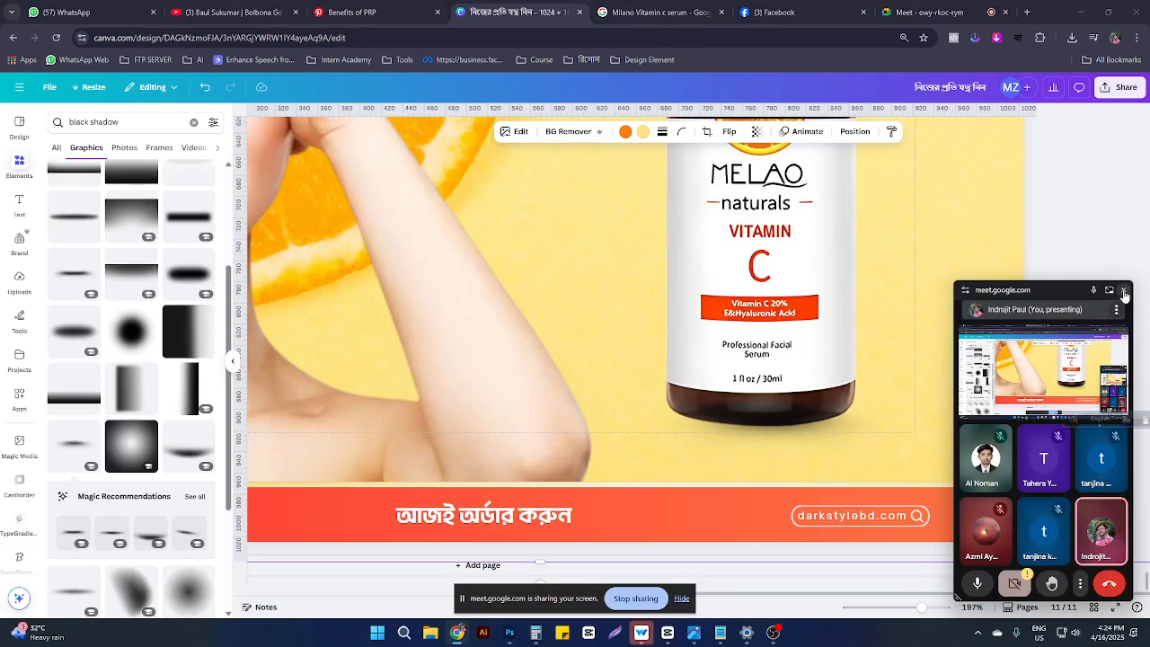
pyautogui.click(1122, 291)
pyautogui.click(811, 444)
pyautogui.hscroll(-2, 811, 445)
pyautogui.moveTo(802, 438); pyautogui.dragTo(807, 440)
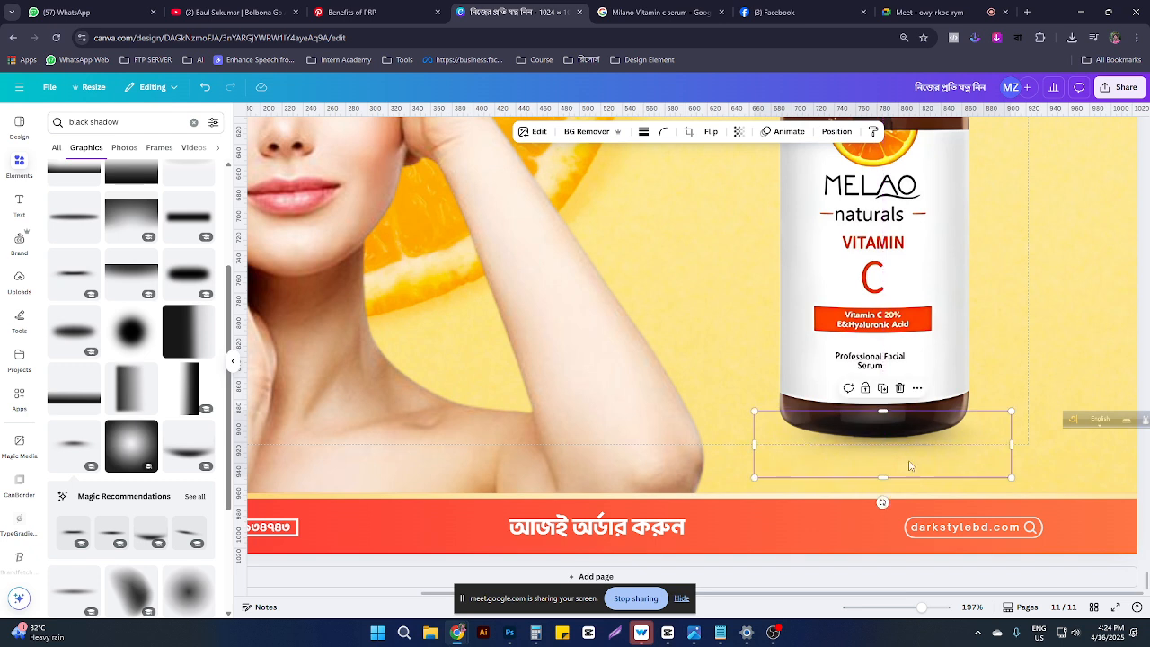
pyautogui.click(837, 131)
pyautogui.moveTo(132, 209); pyautogui.dragTo(133, 277)
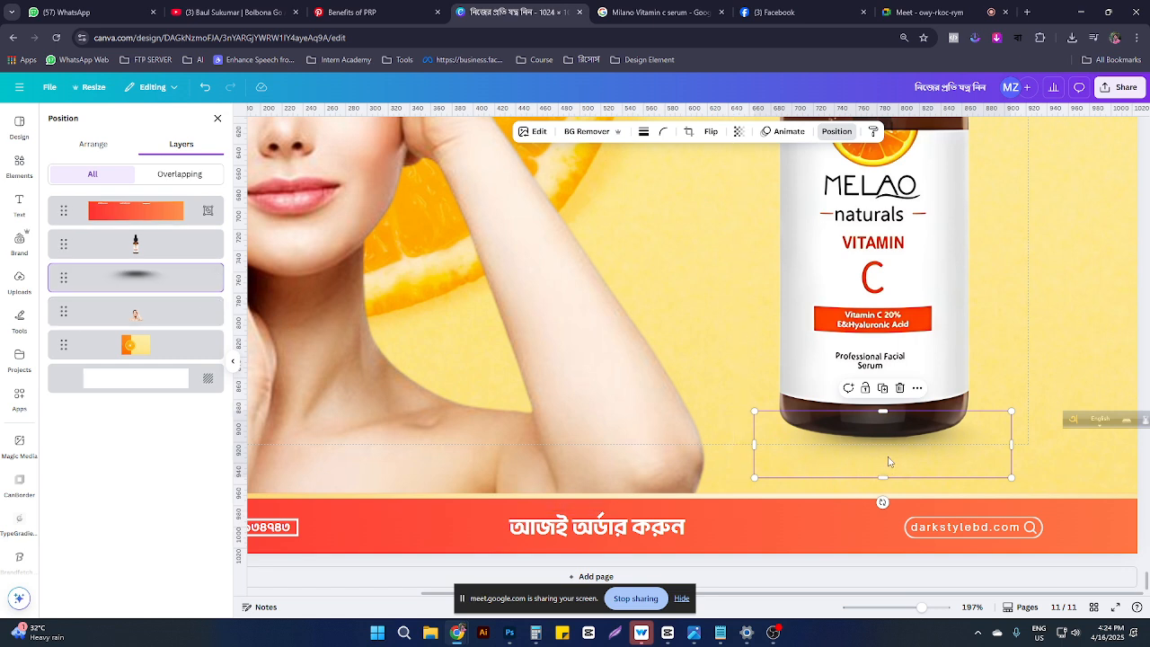
pyautogui.moveTo(889, 461); pyautogui.dragTo(795, 440)
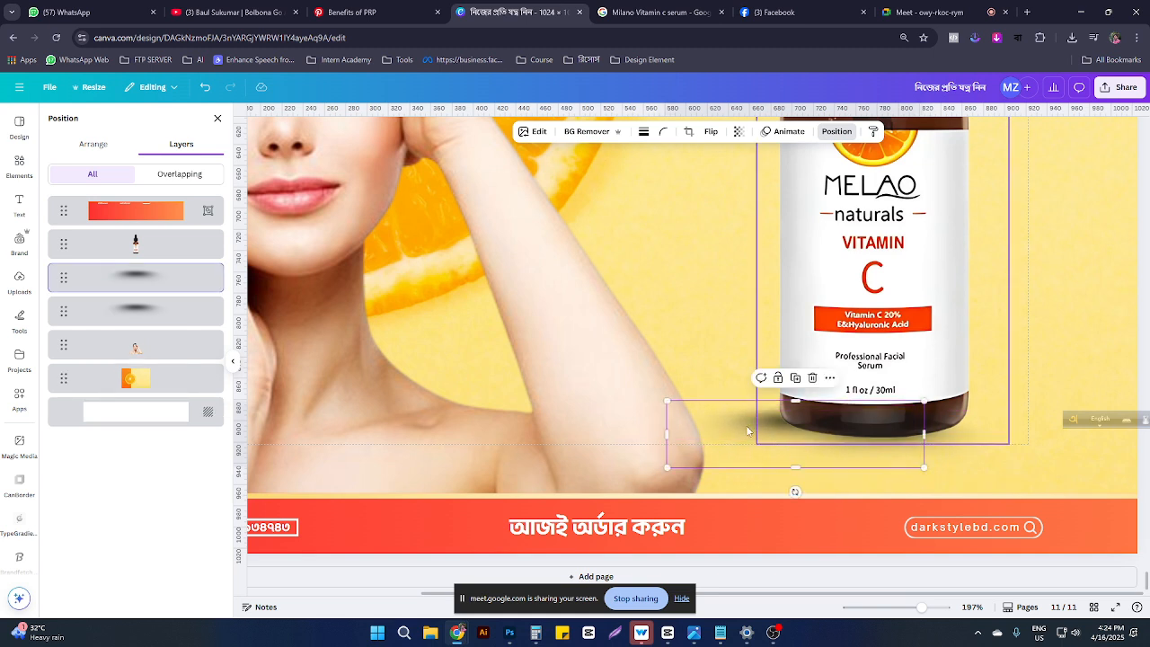
pyautogui.moveTo(667, 400); pyautogui.dragTo(721, 415)
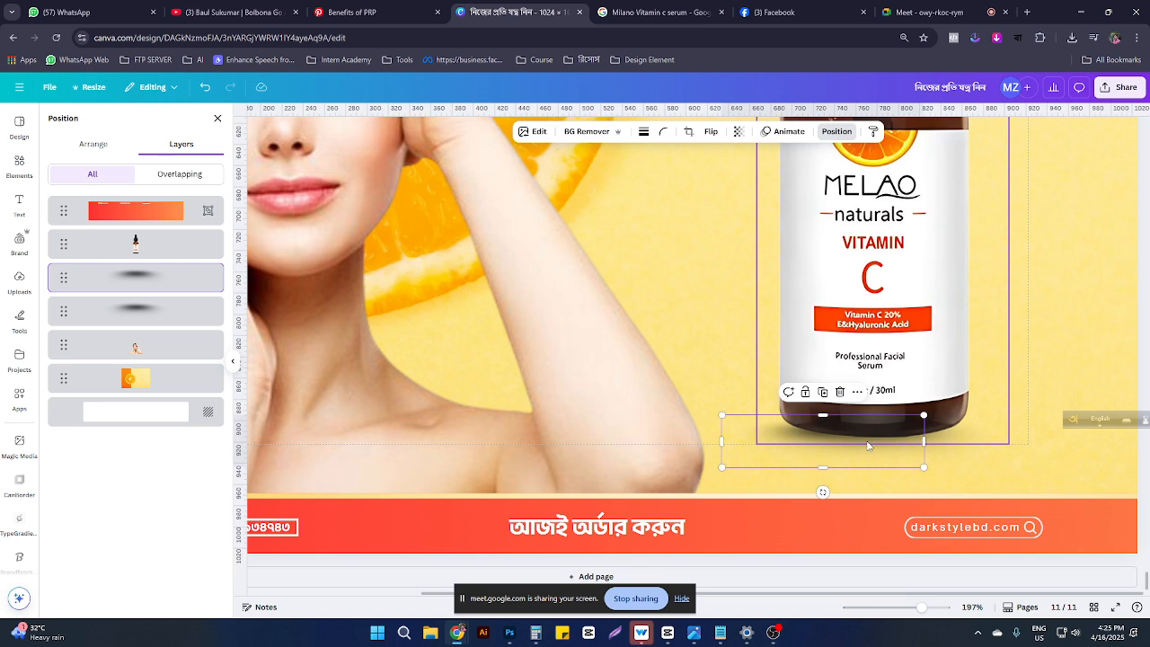
# Step: Place another shadow under the bottle's right side and resize the shadows to about 175×45 and 176×46
pyautogui.moveTo(855, 457); pyautogui.dragTo(974, 450)
pyautogui.click(1081, 318)
pyautogui.scroll(-5, 903, 301)
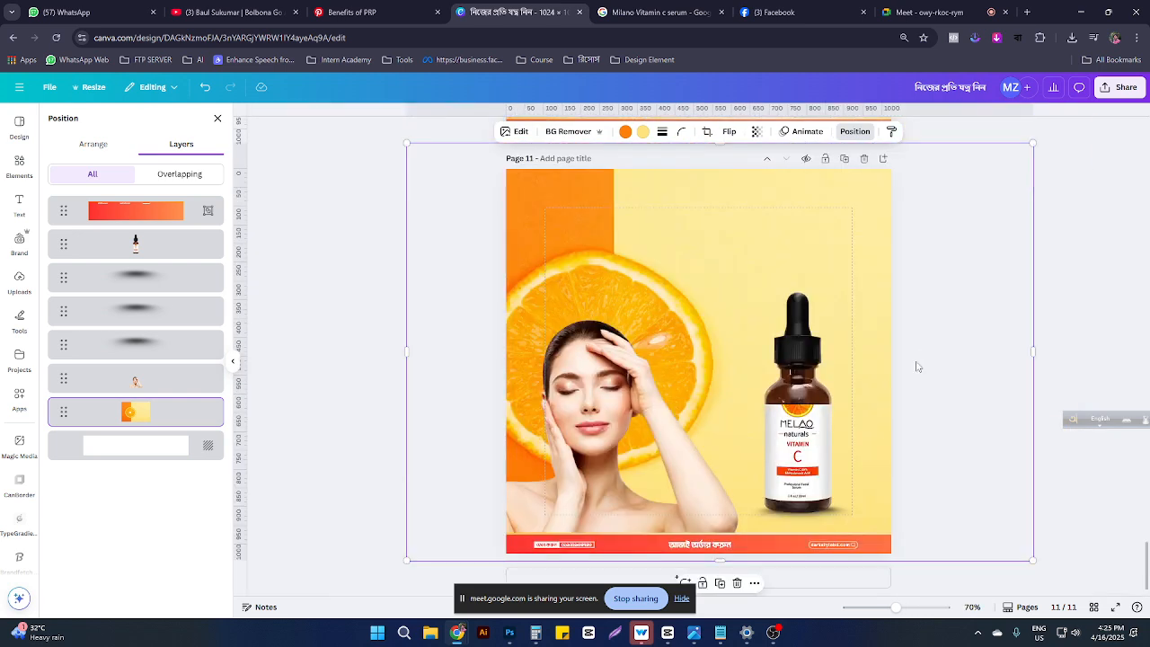
pyautogui.scroll(6, 848, 490)
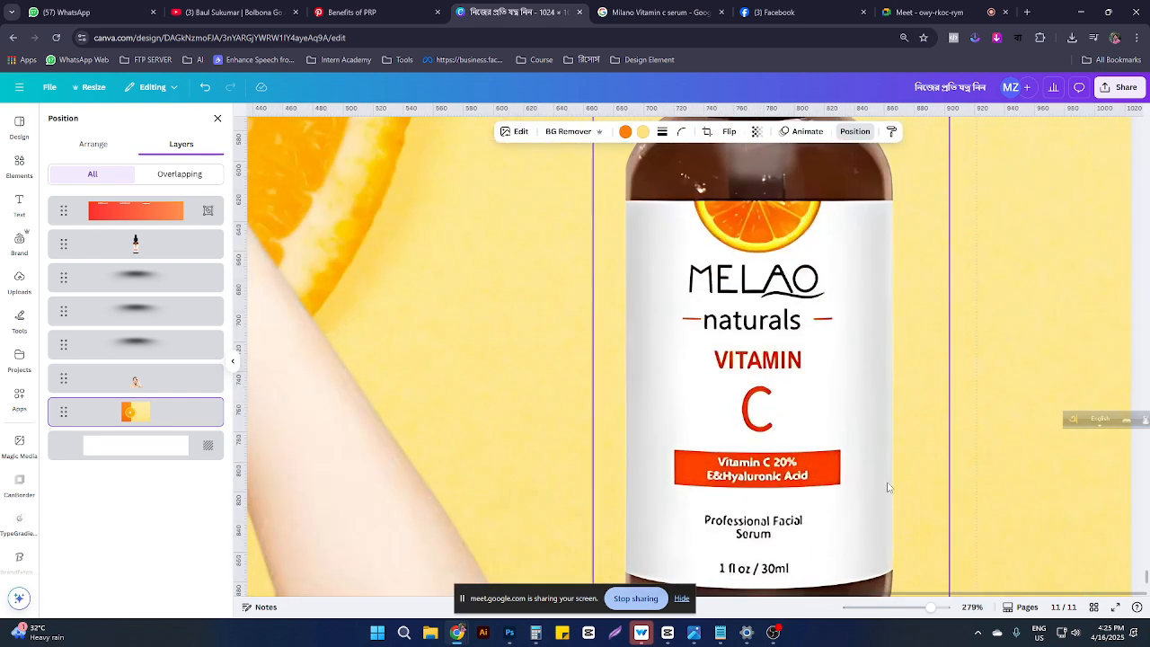
pyautogui.scroll(-3, 921, 481)
pyautogui.click(977, 377)
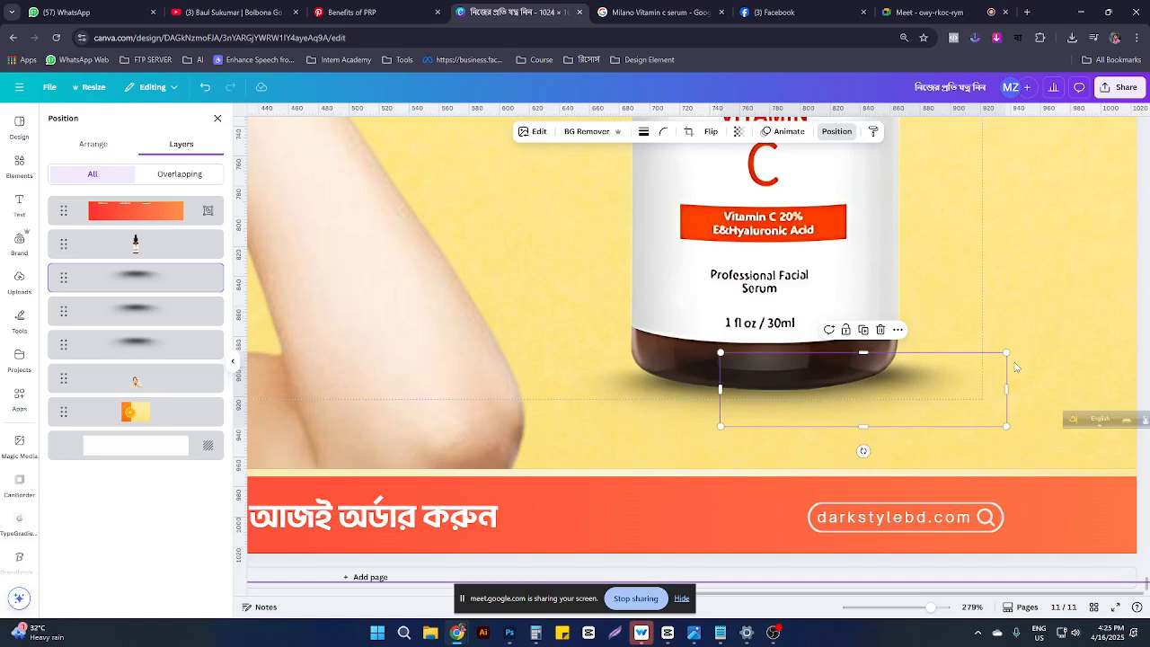
pyautogui.moveTo(1005, 350); pyautogui.dragTo(957, 352)
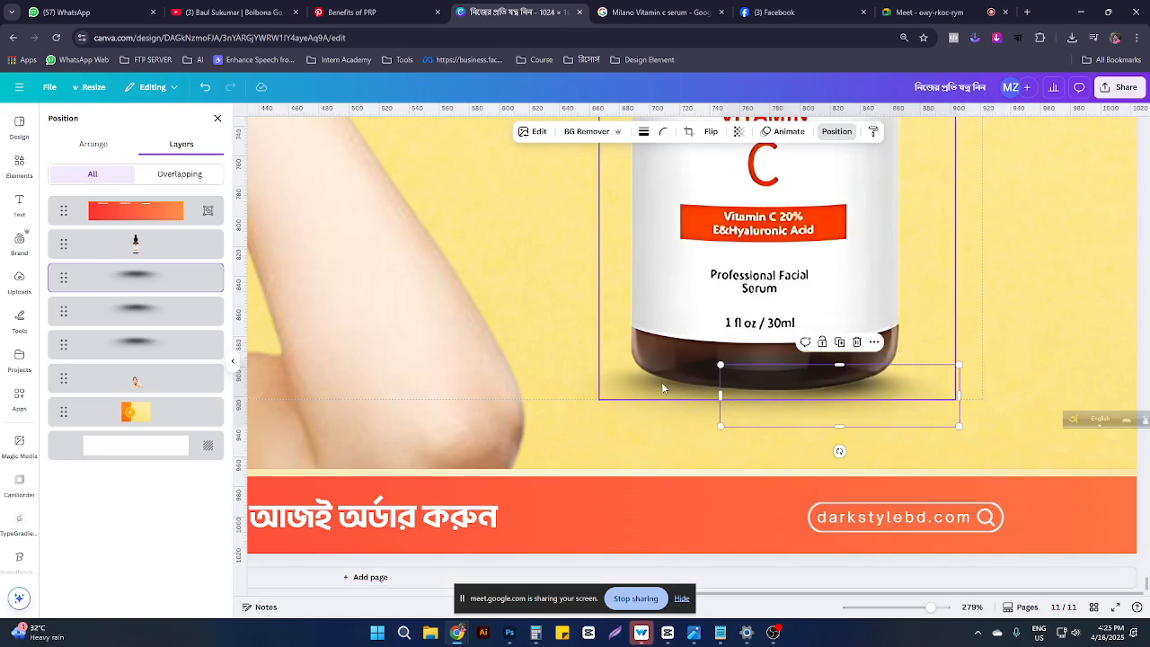
pyautogui.click(628, 426)
pyautogui.moveTo(548, 432); pyautogui.dragTo(571, 426)
pyautogui.moveTo(652, 404)
pyautogui.mouseDown()
pyautogui.moveTo(638, 403)
pyautogui.moveTo(653, 409)
pyautogui.mouseUp()
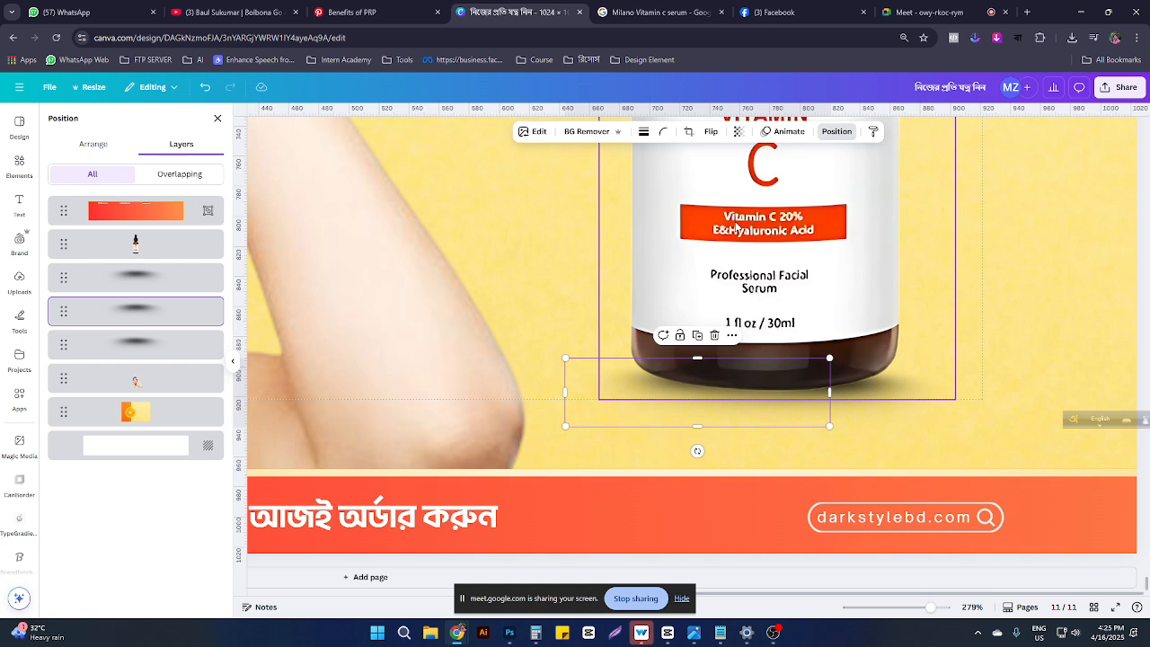
# Step: Raise the shadows' transparency, one to 54, so they blend into the yellow background
pyautogui.click(739, 132)
pyautogui.moveTo(762, 176); pyautogui.dragTo(728, 176)
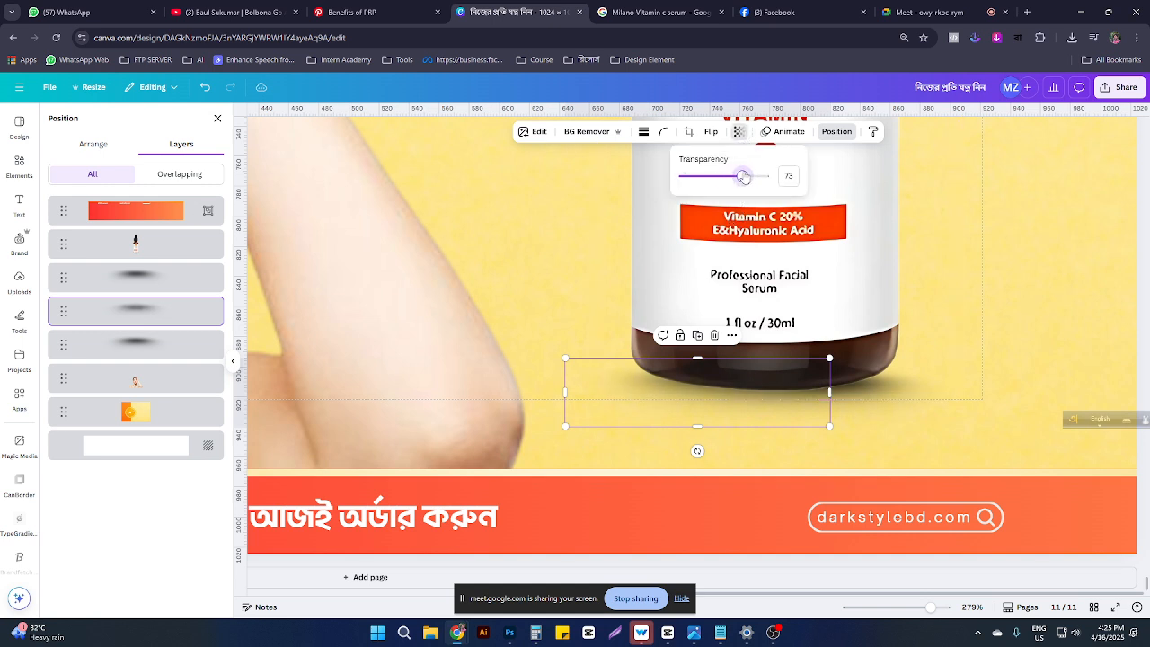
pyautogui.click(901, 408)
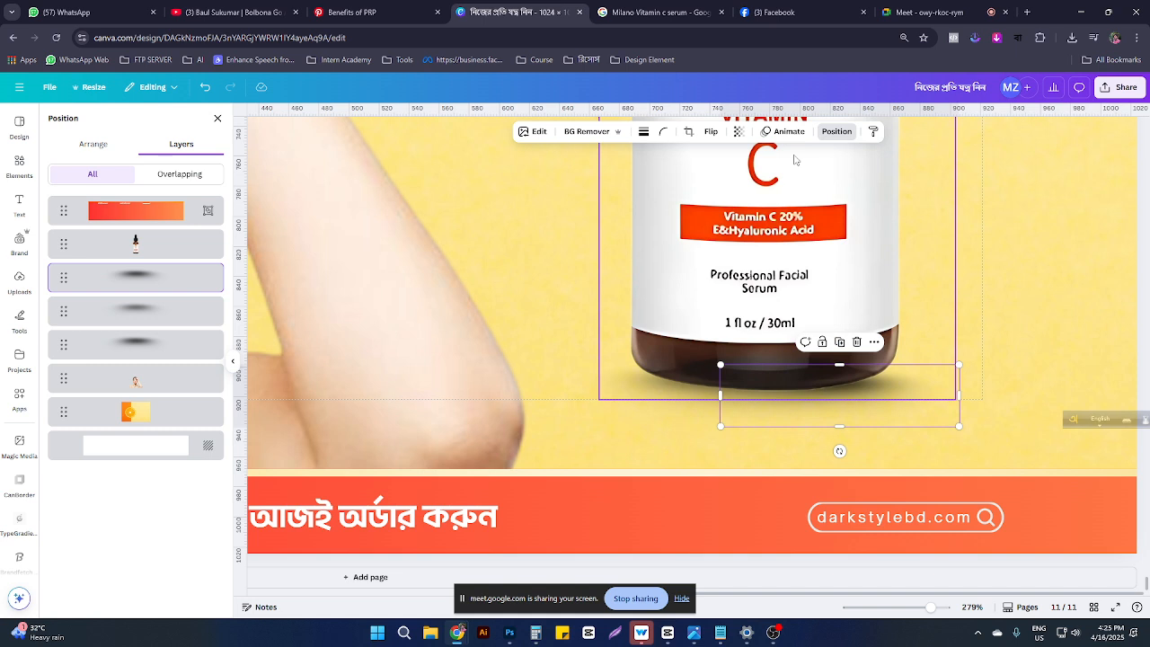
pyautogui.click(736, 133)
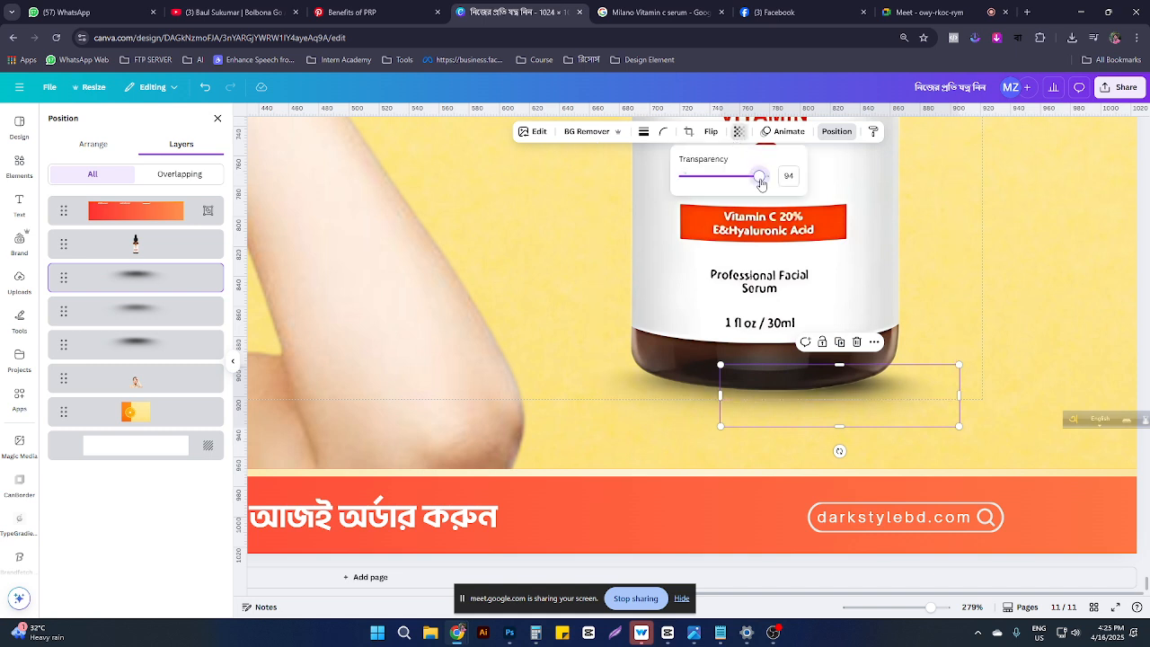
pyautogui.moveTo(760, 181); pyautogui.dragTo(720, 177)
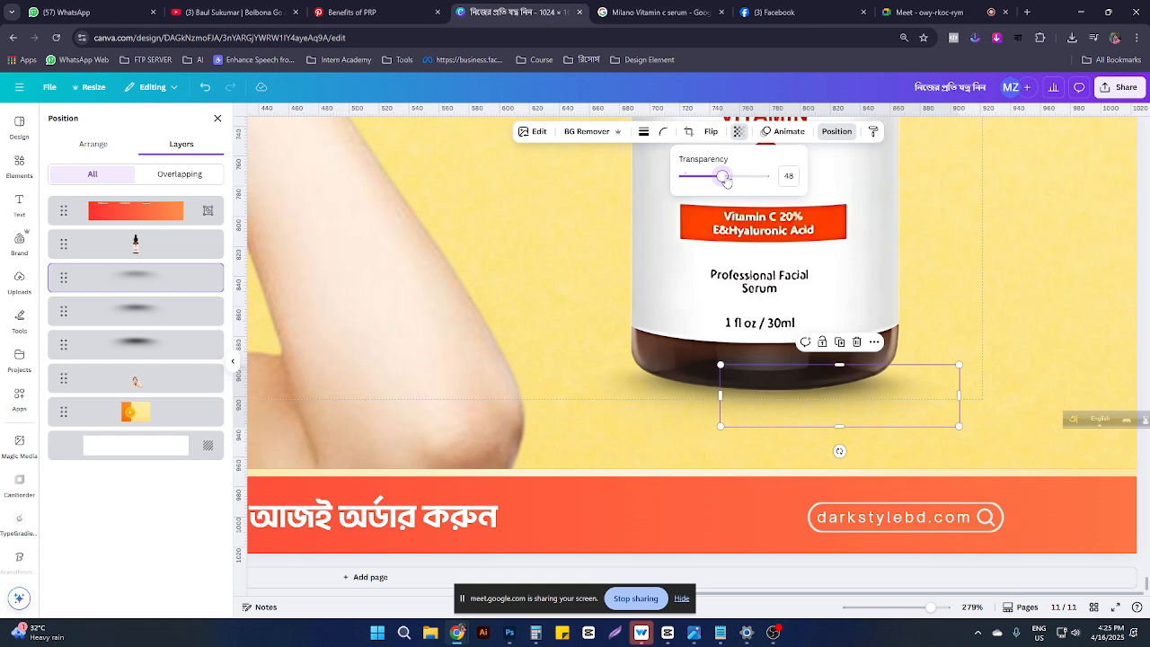
pyautogui.click(962, 360)
pyautogui.scroll(-5, 962, 363)
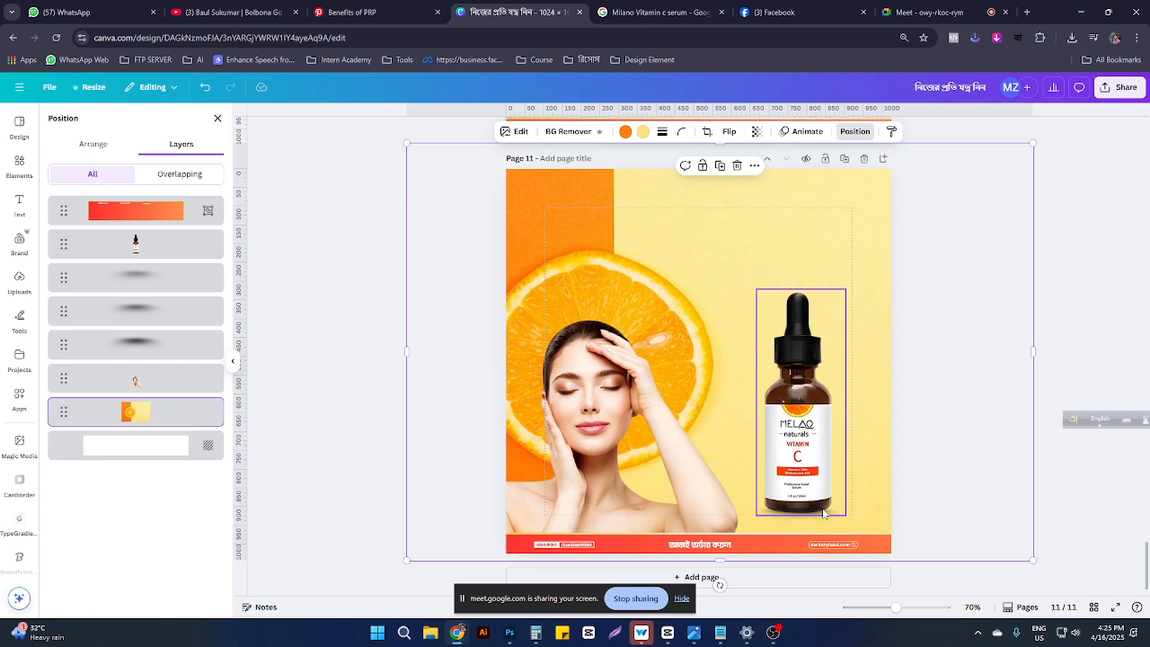
# Step: Delete the three old shadow graphics beneath the serum bottle
pyautogui.scroll(2, 847, 480)
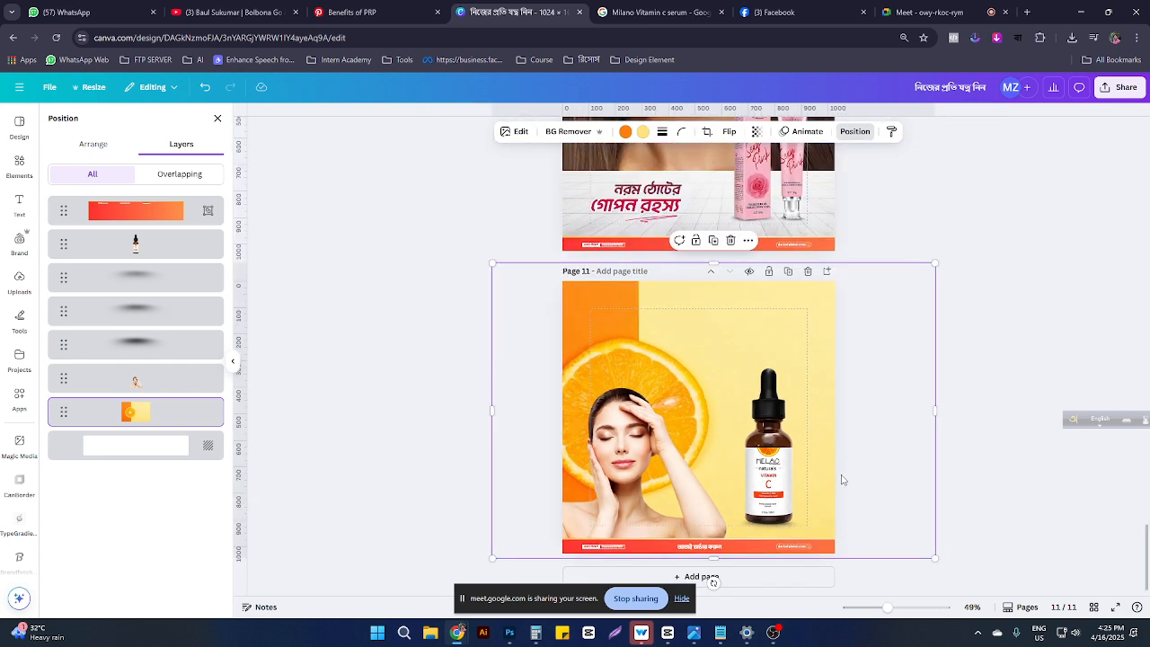
pyautogui.keyDown('ctrl'); pyautogui.scroll(3, 842, 480); pyautogui.keyUp('ctrl')
pyautogui.scroll(-3, 842, 480)
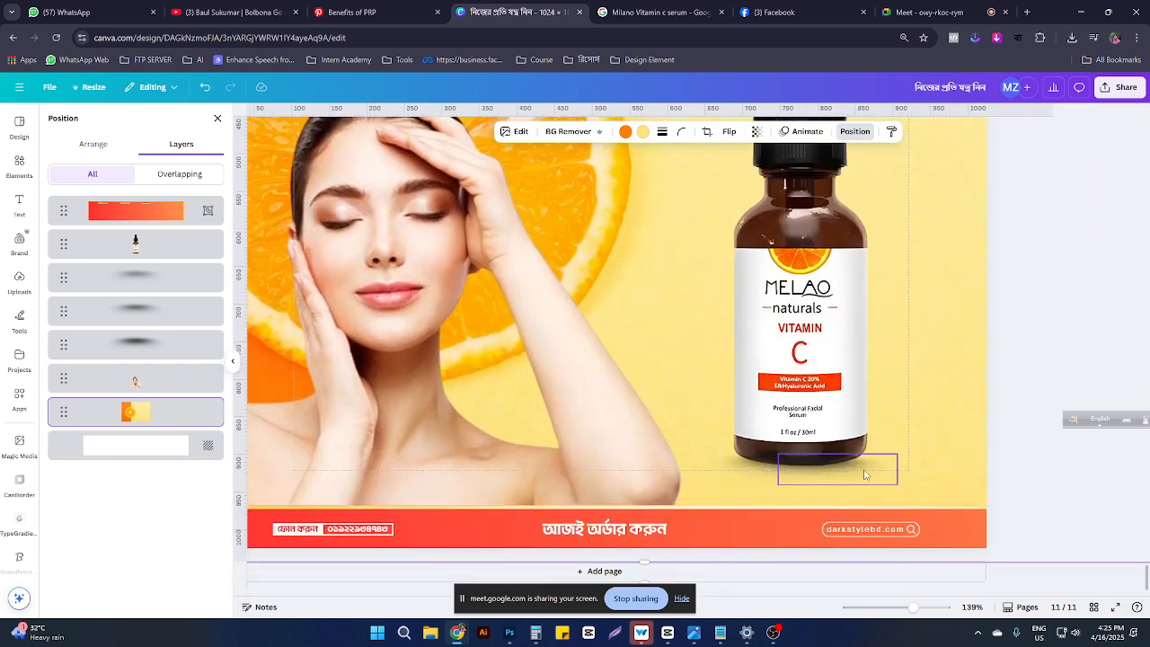
pyautogui.click(871, 472)
pyautogui.keyDown('ctrl'); pyautogui.scroll(3, 877, 469); pyautogui.keyUp('ctrl')
pyautogui.click(808, 475)
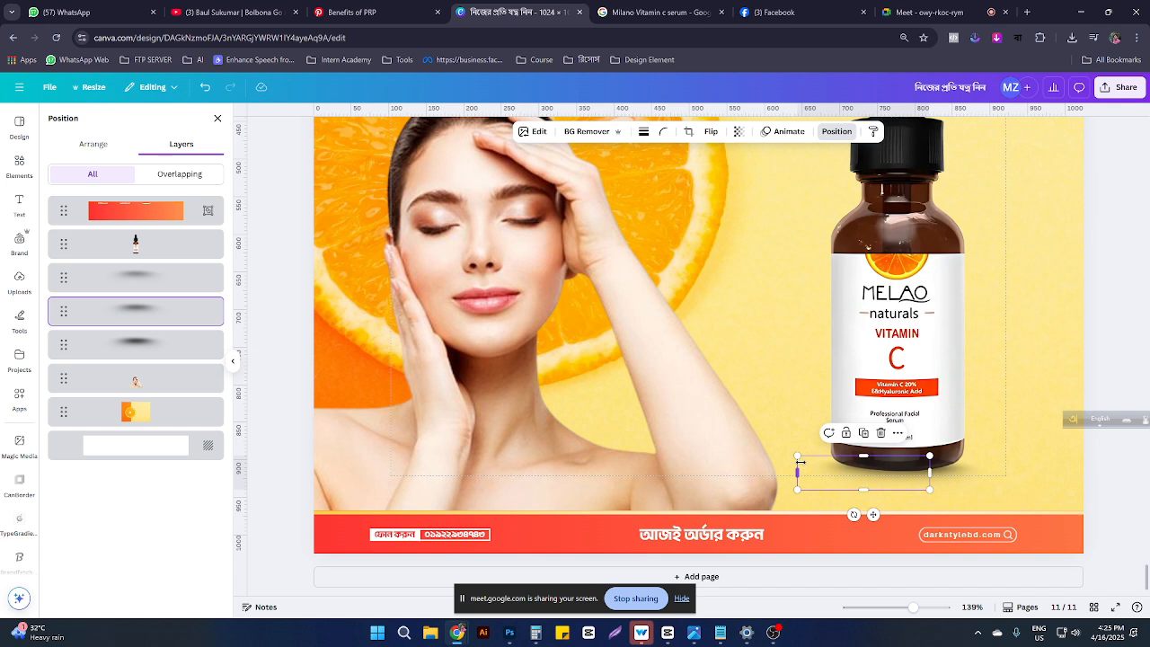
pyautogui.press('Delete')
pyautogui.click(884, 463)
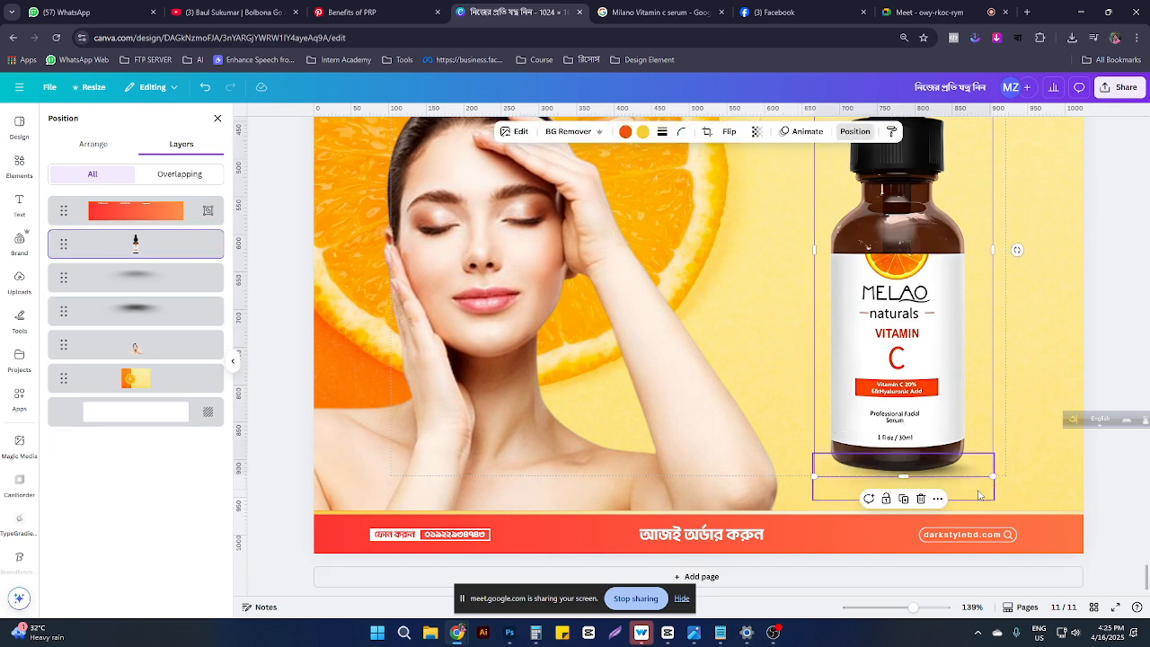
pyautogui.click(979, 494)
pyautogui.press('Delete')
pyautogui.click(976, 487)
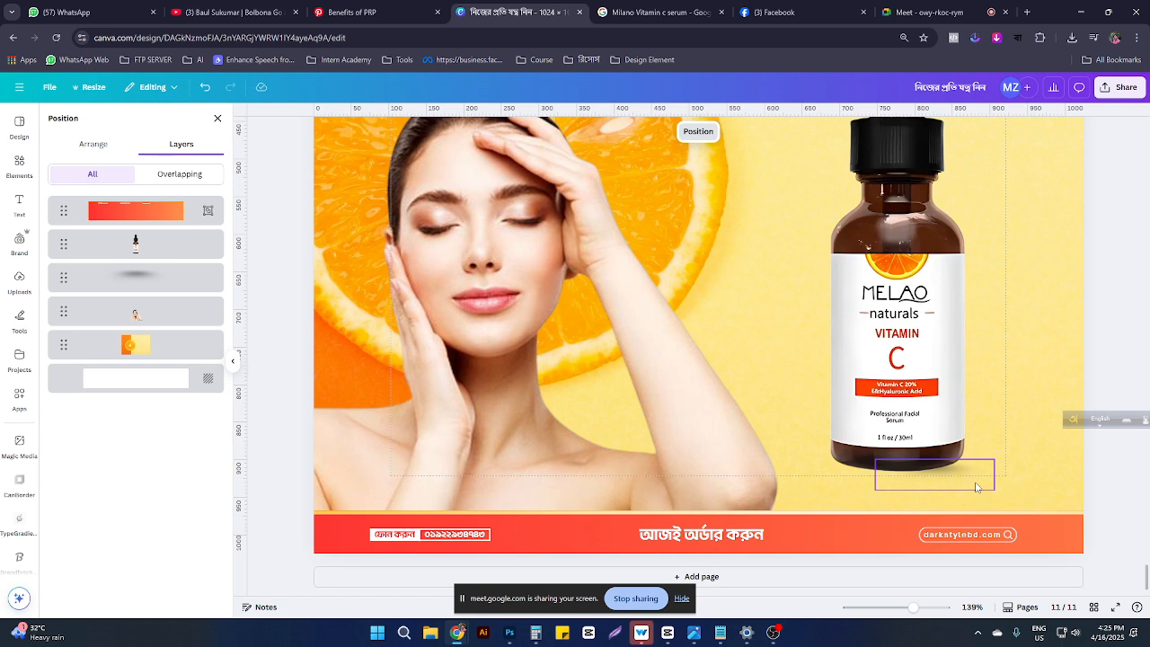
pyautogui.press('Delete')
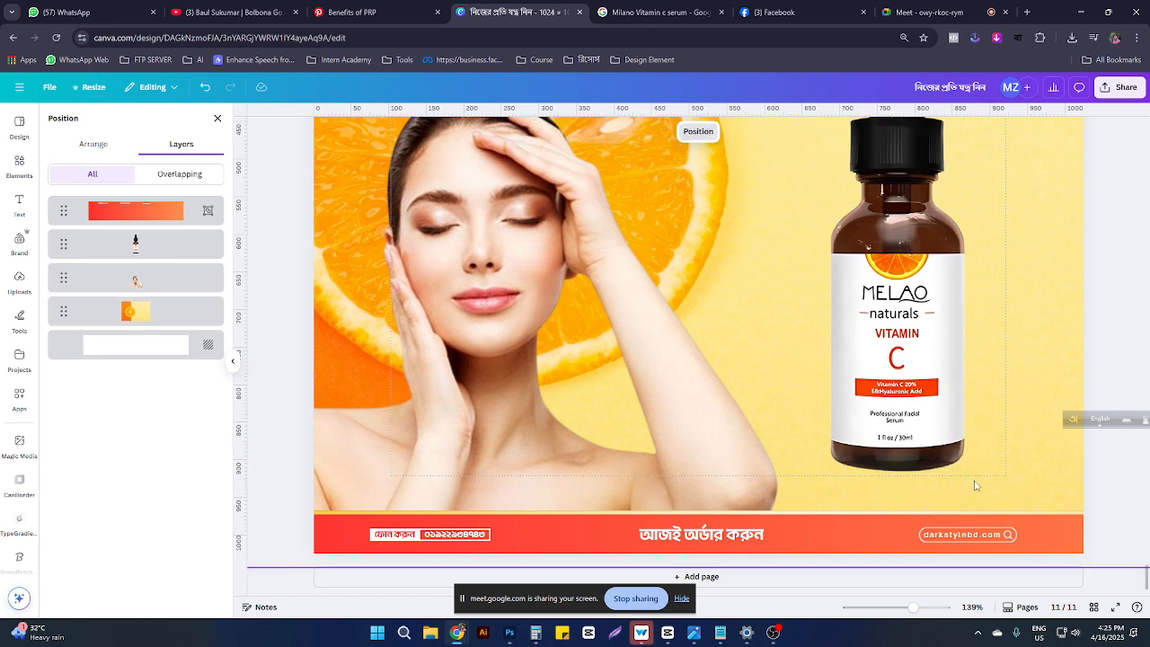
# Step: Add a new graphic from the 'black shadow' Graphics results and stretch it beneath the bottle's base
pyautogui.click(20, 165)
pyautogui.click(99, 121)
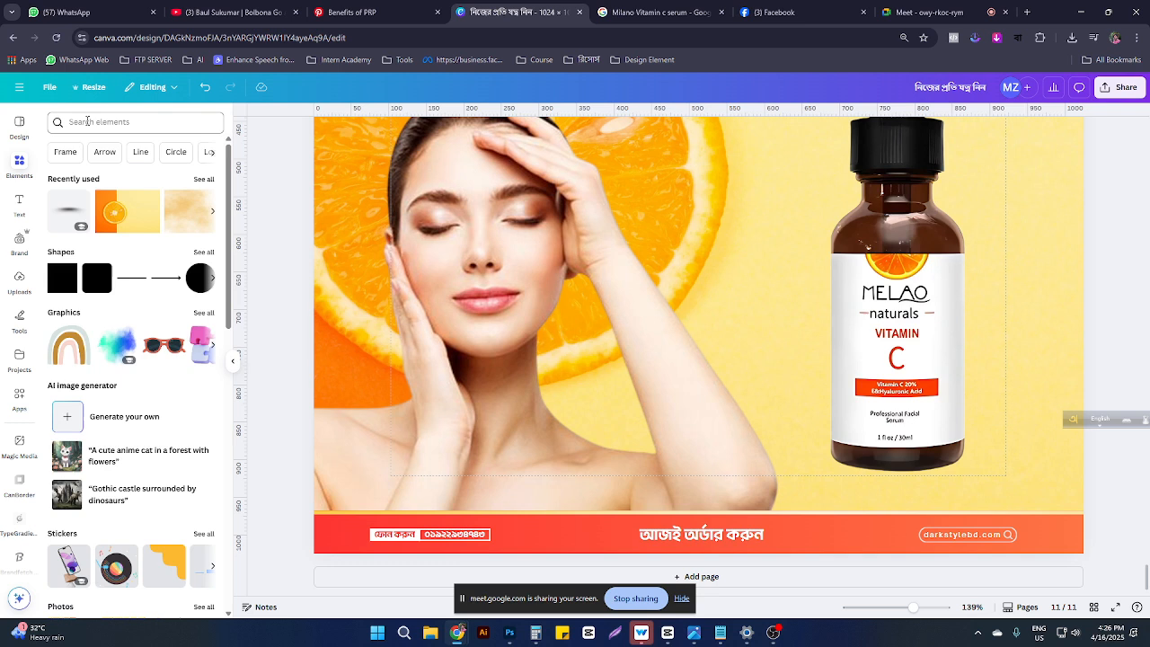
pyautogui.click(89, 167)
pyautogui.click(86, 148)
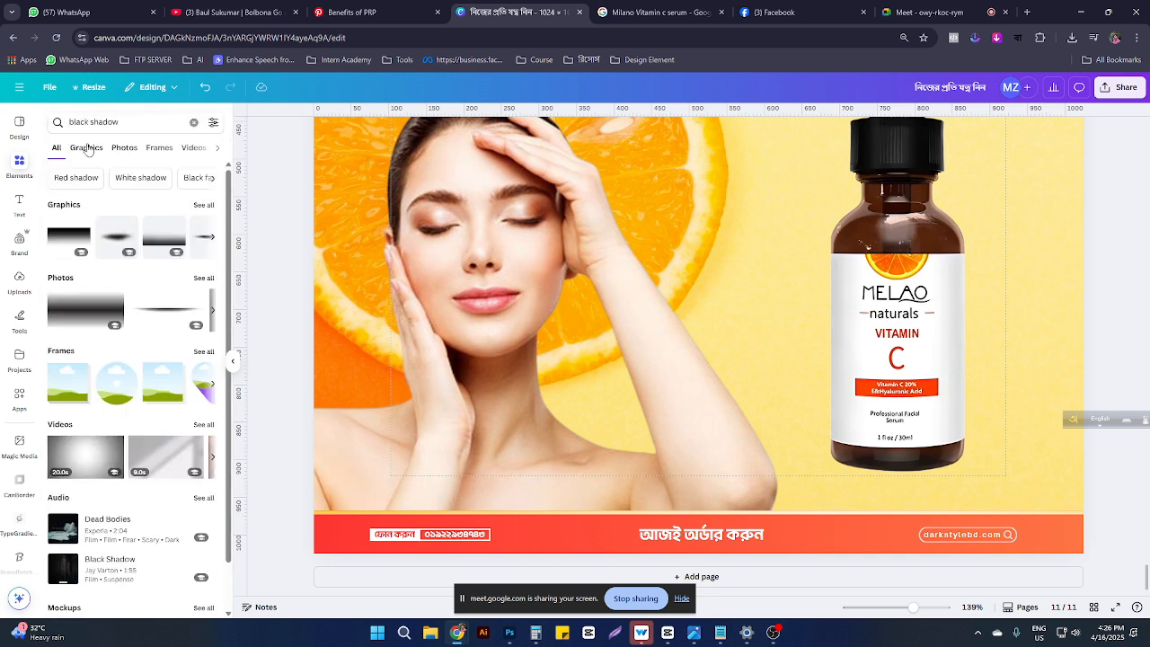
pyautogui.scroll(-3, 180, 382)
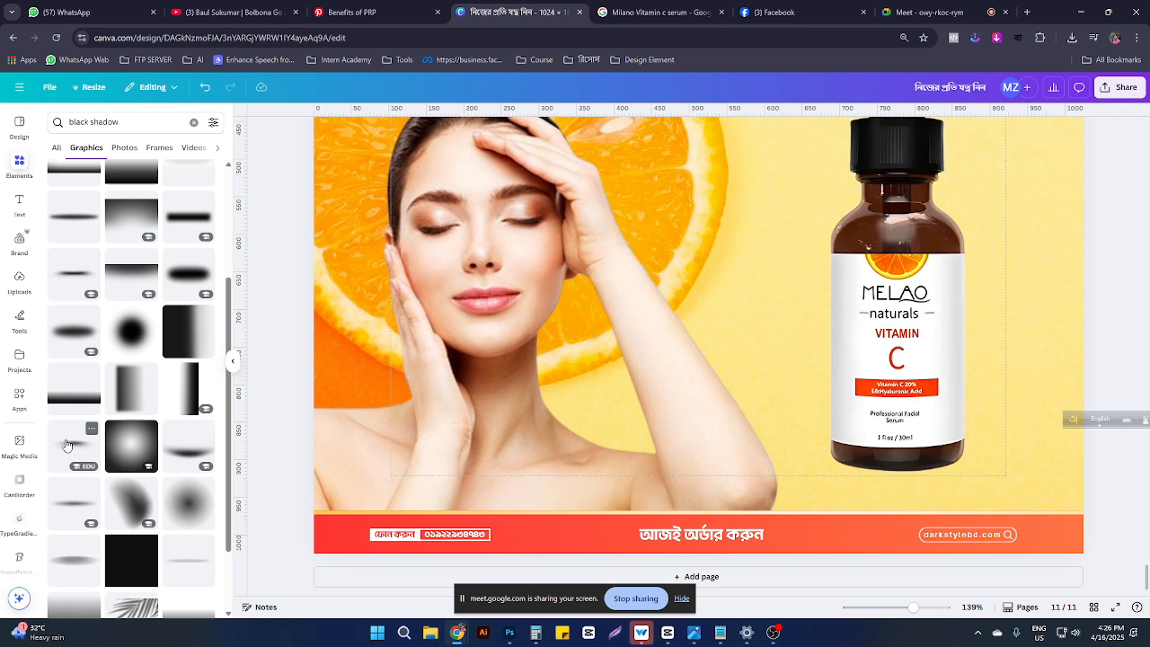
pyautogui.click(74, 444)
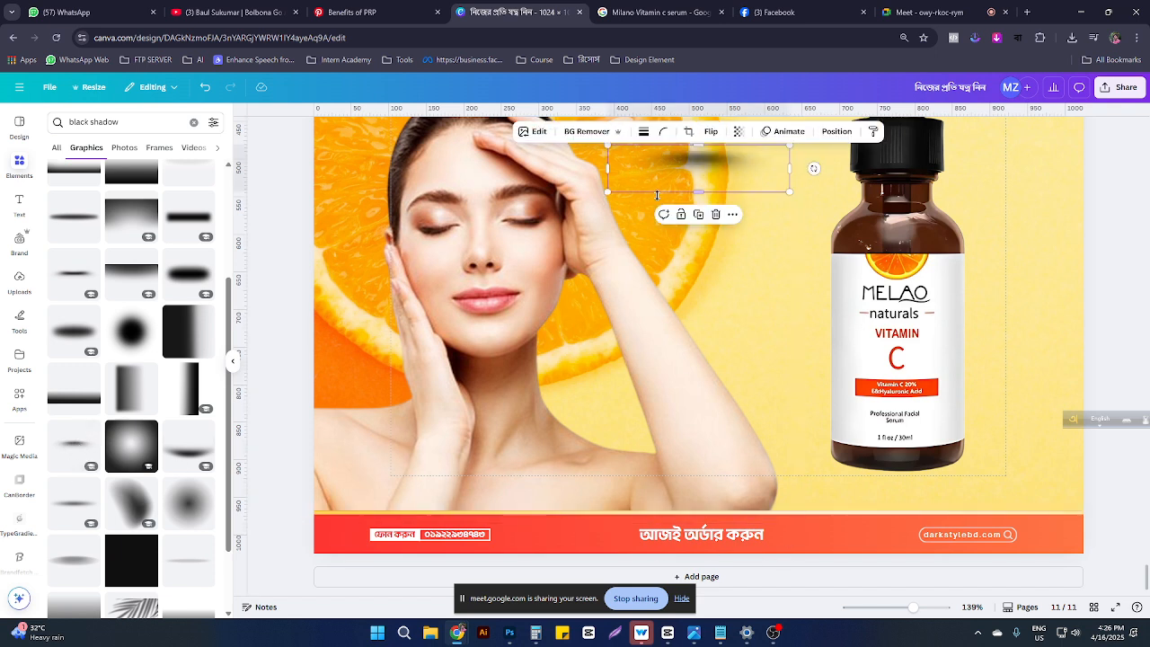
pyautogui.moveTo(678, 185); pyautogui.dragTo(882, 494)
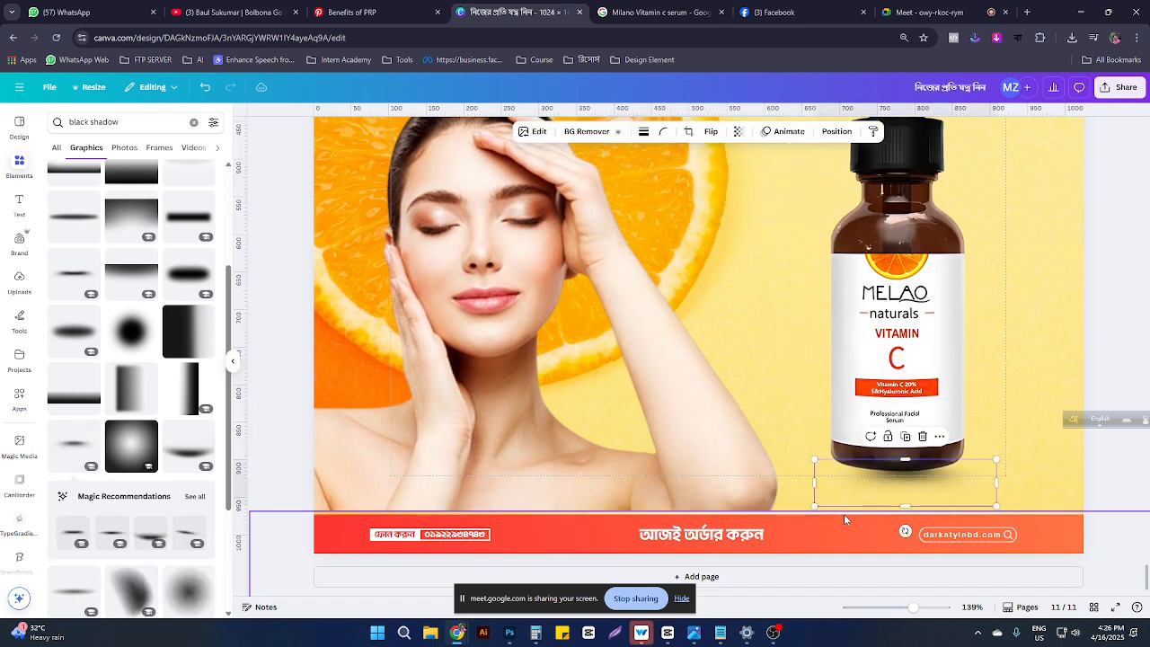
pyautogui.moveTo(814, 506); pyautogui.dragTo(791, 512)
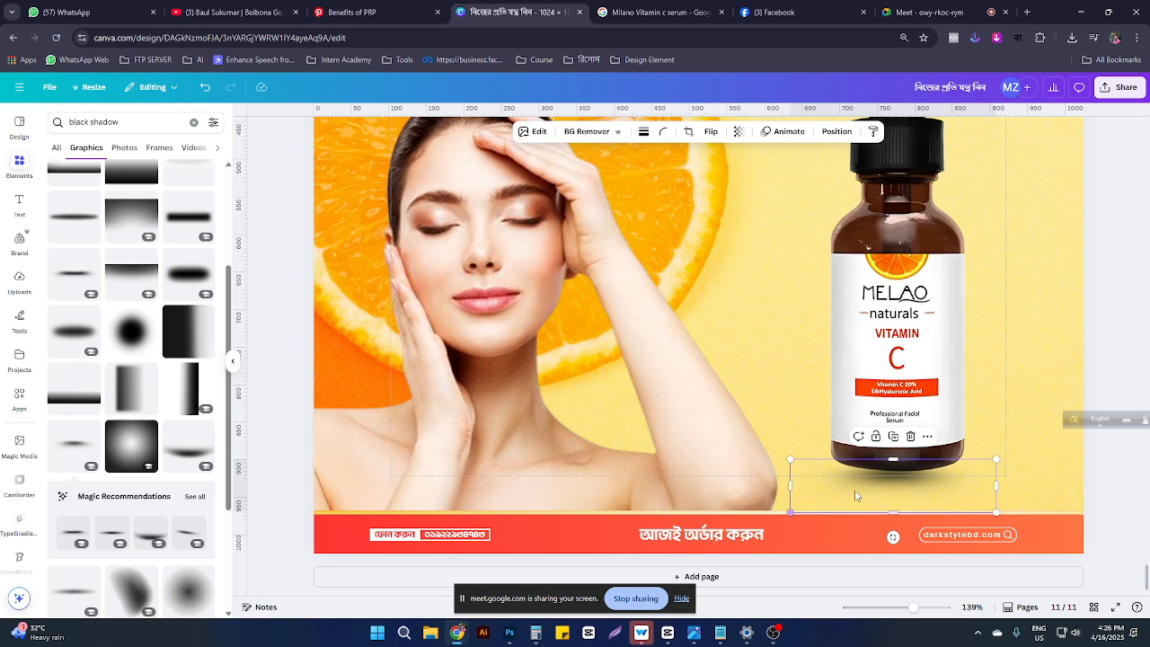
pyautogui.moveTo(860, 490); pyautogui.dragTo(860, 480)
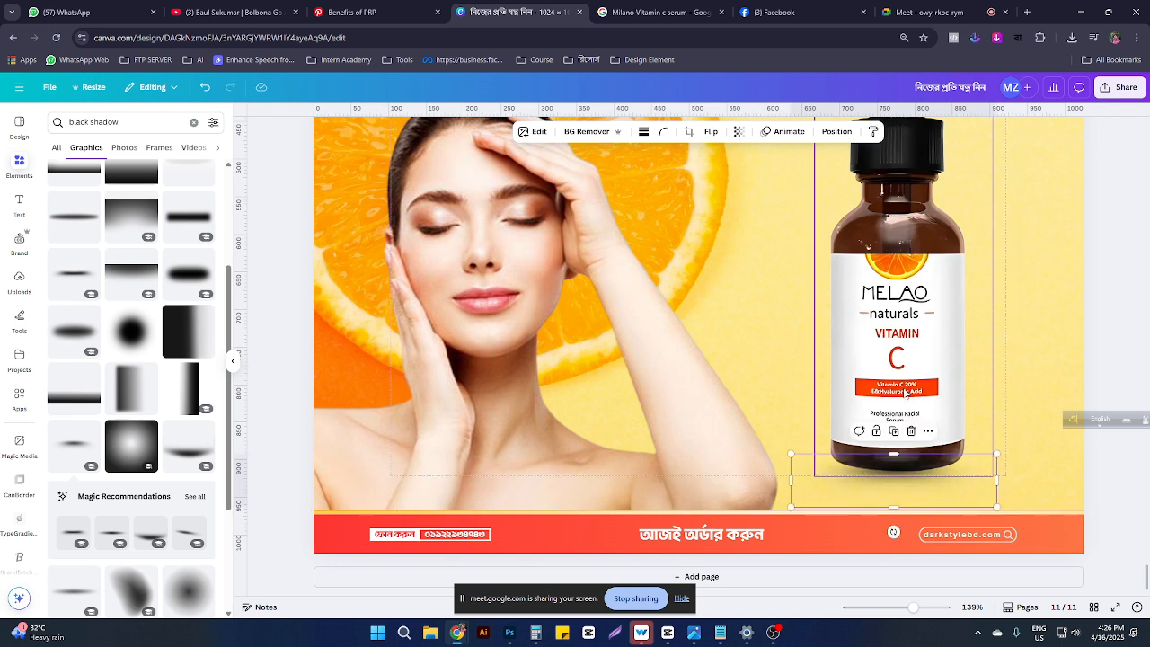
# Step: Move the black shadow lower in the layer order and centre it beneath the serum bottle
pyautogui.click(837, 131)
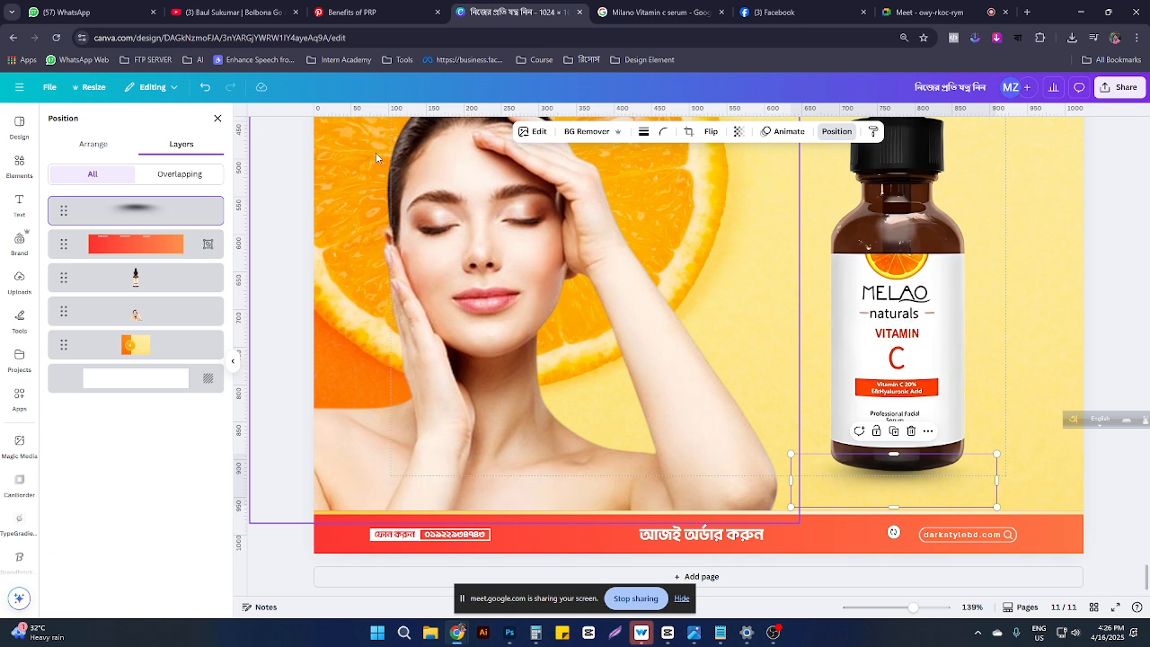
pyautogui.moveTo(144, 206); pyautogui.dragTo(135, 278)
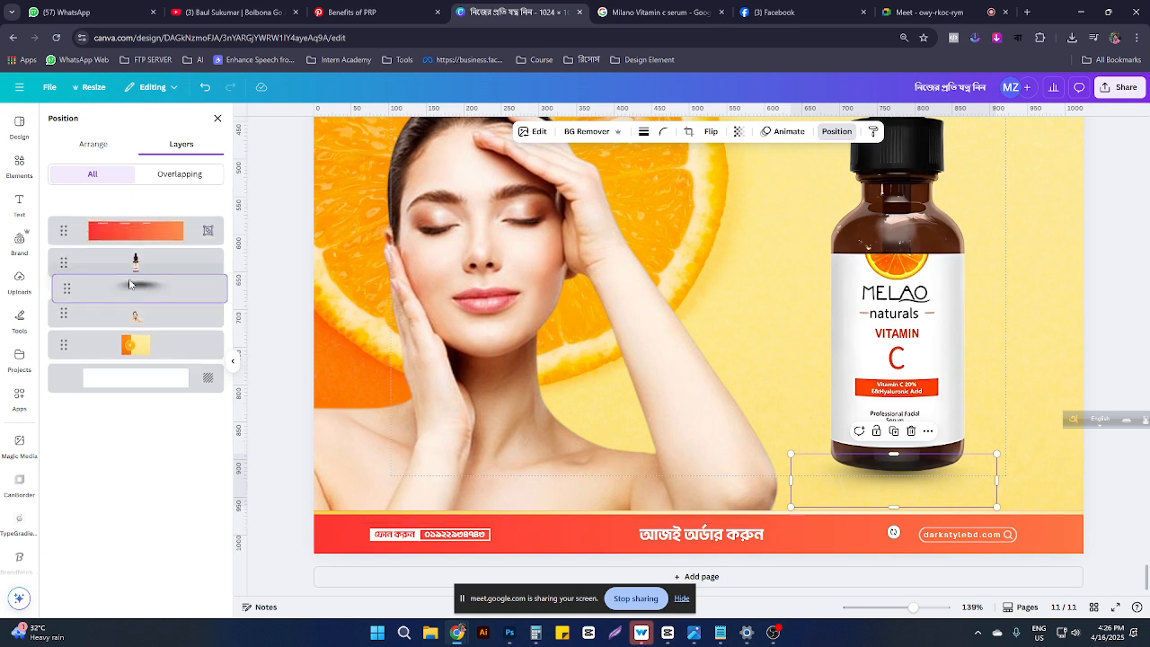
pyautogui.moveTo(887, 312); pyautogui.dragTo(891, 316)
pyautogui.click(137, 277)
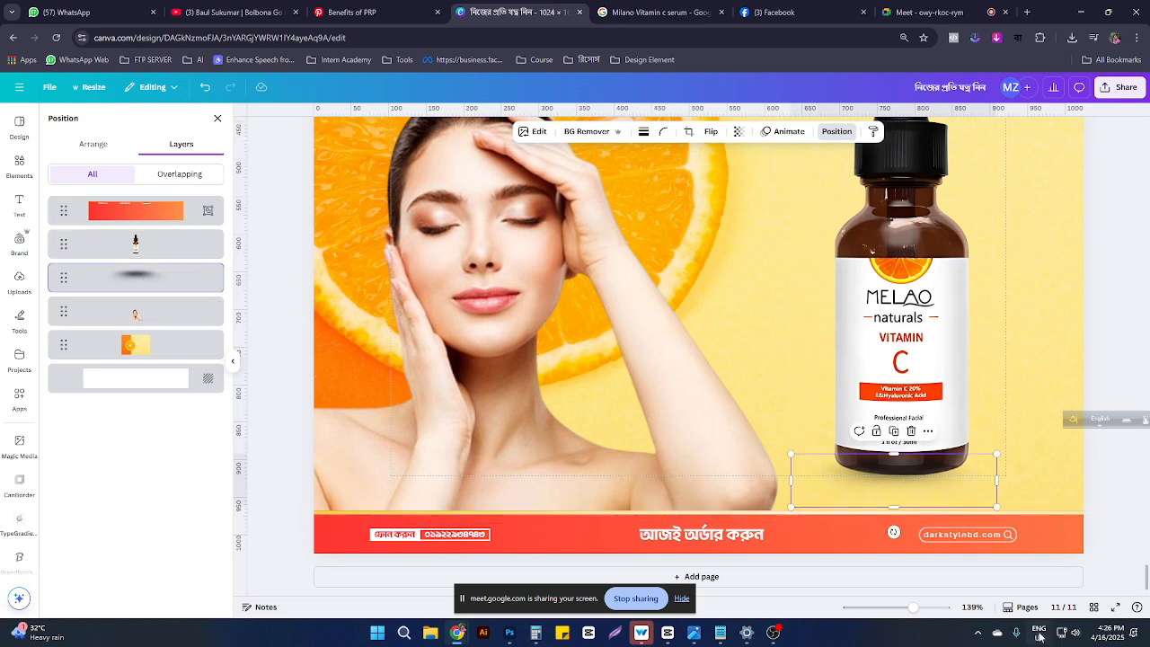
pyautogui.moveTo(915, 489)
pyautogui.mouseDown()
pyautogui.moveTo(945, 481)
pyautogui.moveTo(923, 482)
pyautogui.mouseUp()
pyautogui.moveTo(899, 481); pyautogui.dragTo(889, 483)
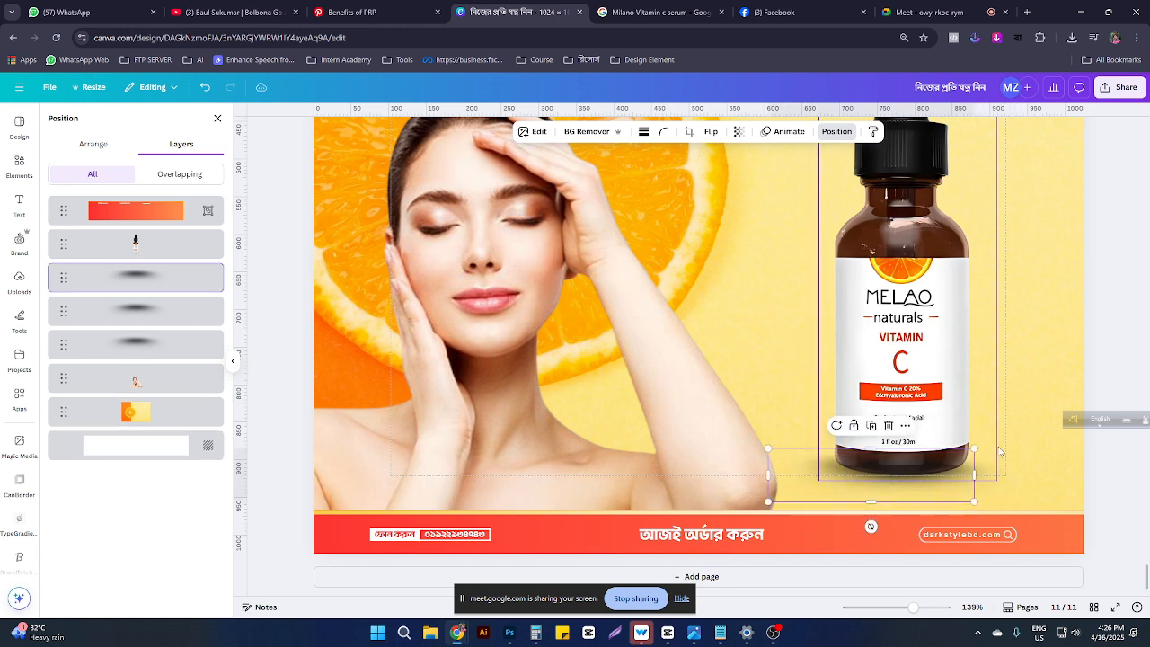
pyautogui.click(1022, 380)
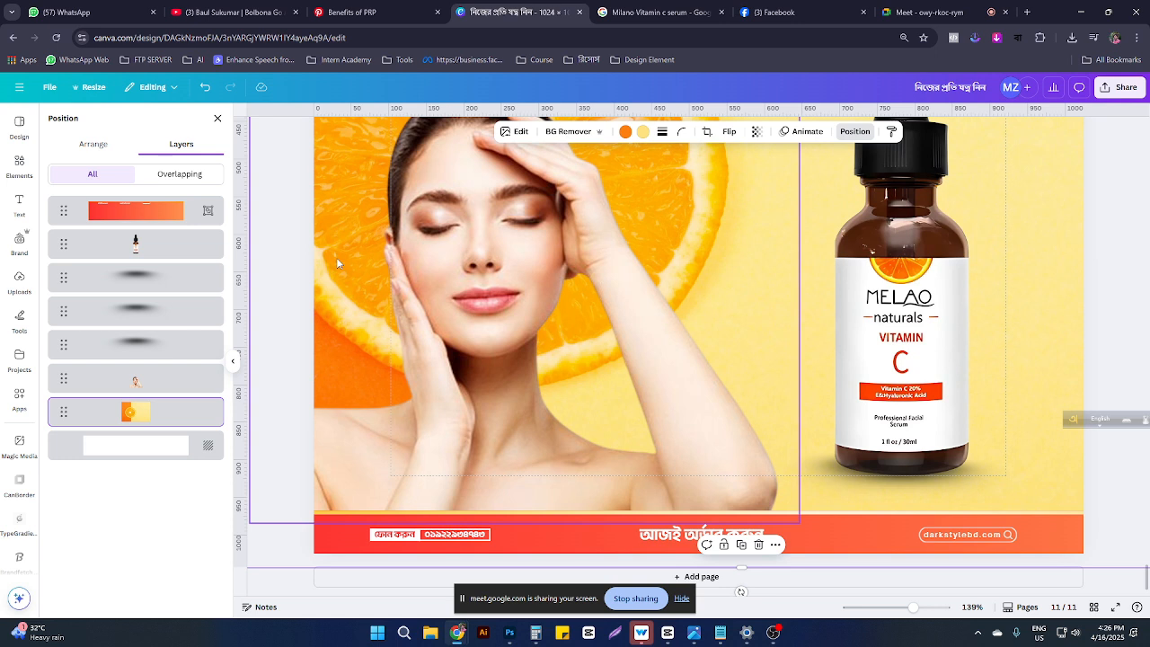
# Step: Make the three black shadow graphics about half transparent
pyautogui.click(134, 344)
pyautogui.keyDown('shift'); pyautogui.click(138, 313); pyautogui.keyUp('shift')
pyautogui.keyDown('shift'); pyautogui.click(137, 285); pyautogui.keyUp('shift')
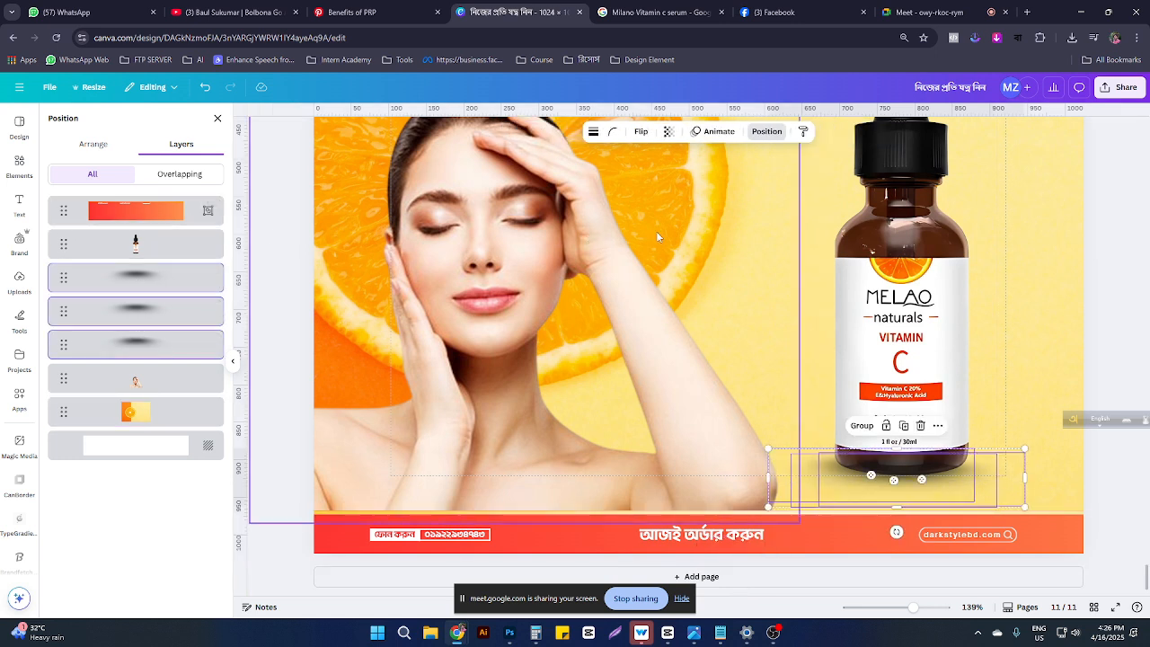
pyautogui.click(667, 131)
pyautogui.moveTo(674, 175)
pyautogui.mouseDown()
pyautogui.moveTo(639, 176)
pyautogui.moveTo(655, 176)
pyautogui.mouseUp()
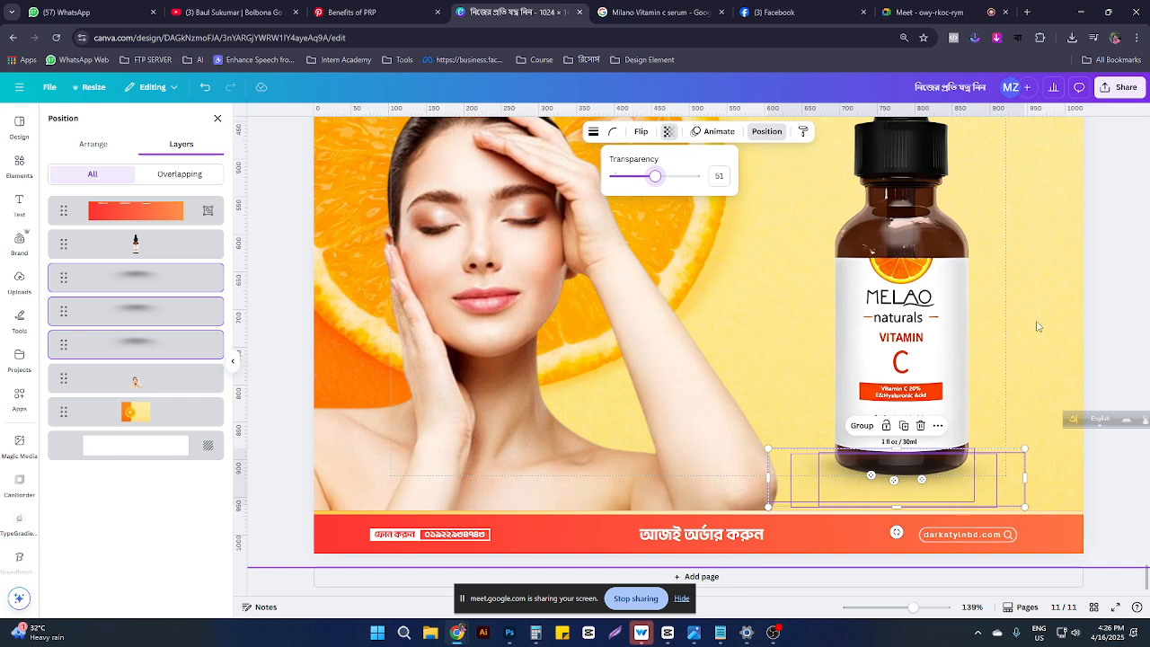
# Step: Open cropping on the background image and leave it unchanged
pyautogui.click(1037, 323)
pyautogui.doubleClick(1037, 323)
pyautogui.scroll(-3, 800, 330)
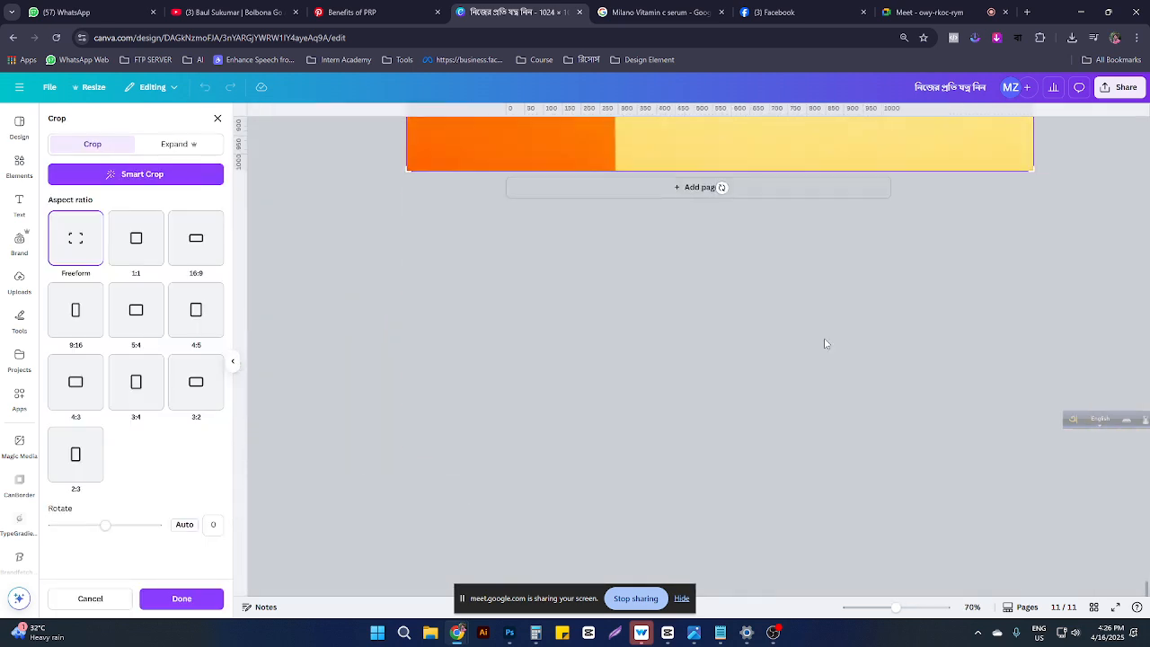
pyautogui.scroll(4, 824, 339)
pyautogui.scroll(-2, 847, 357)
pyautogui.click(1061, 344)
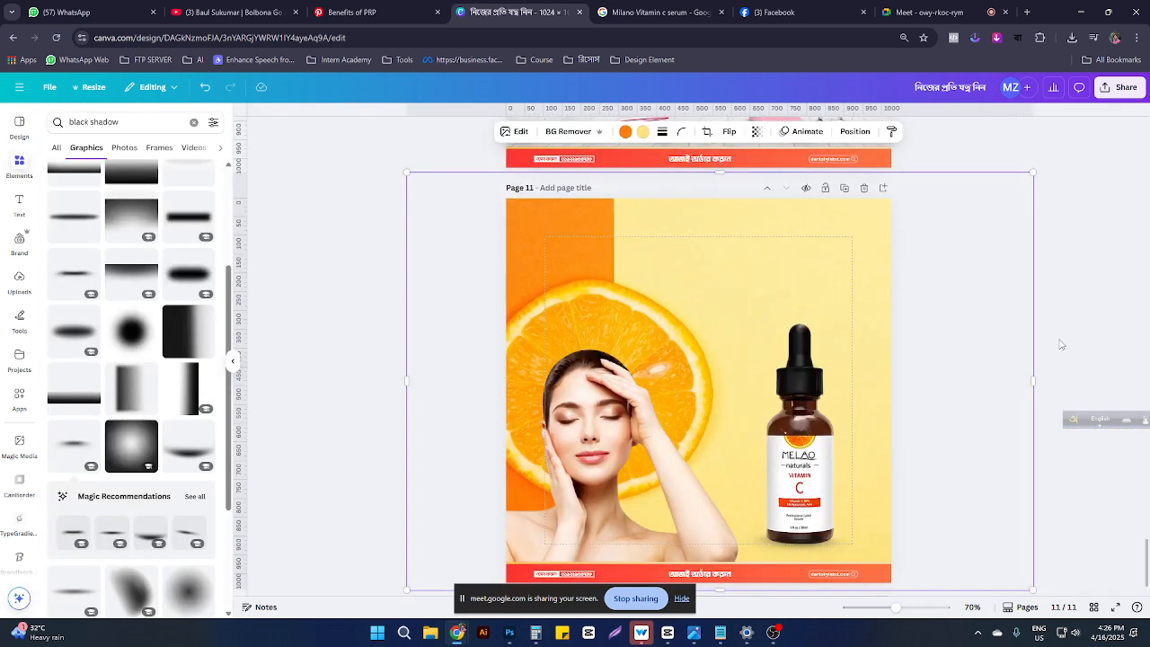
pyautogui.scroll(-1, 962, 329)
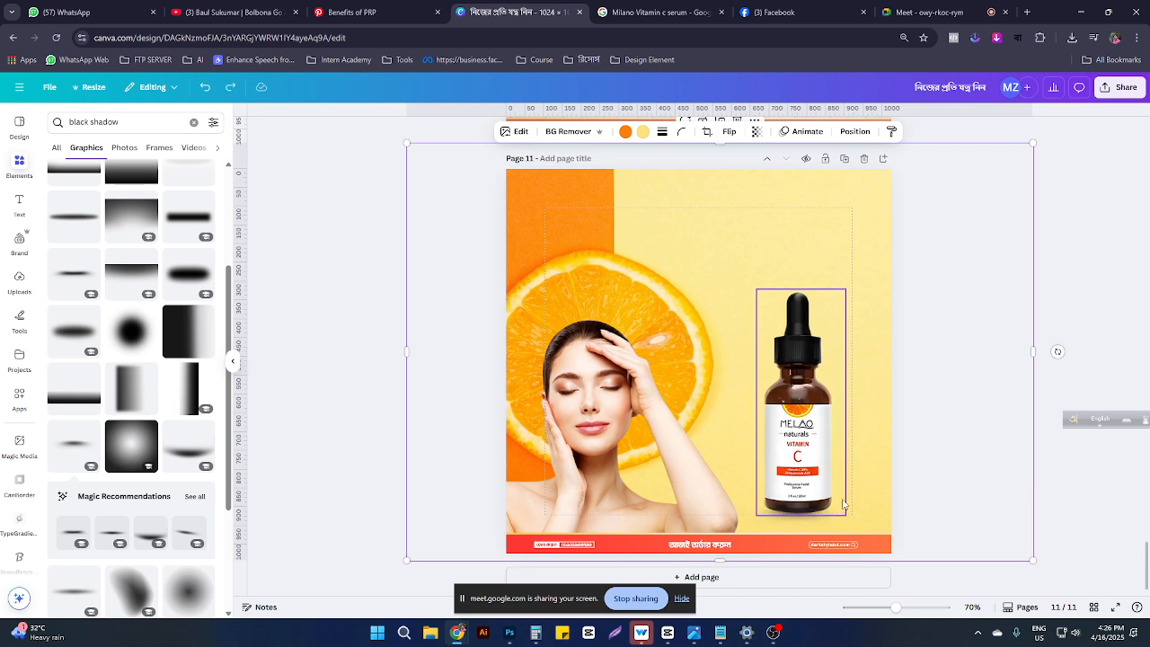
# Step: Enlarge the base shadow, layer it below the footer bar and bottle, and reposition it
pyautogui.click(840, 523)
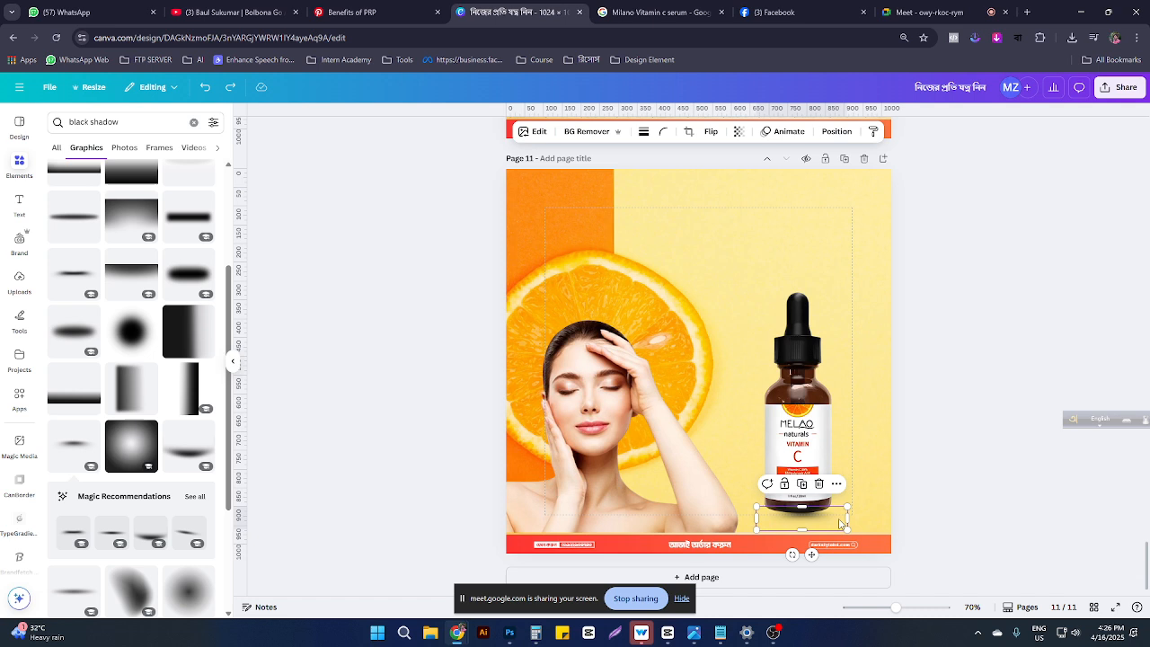
pyautogui.moveTo(847, 507); pyautogui.dragTo(812, 516)
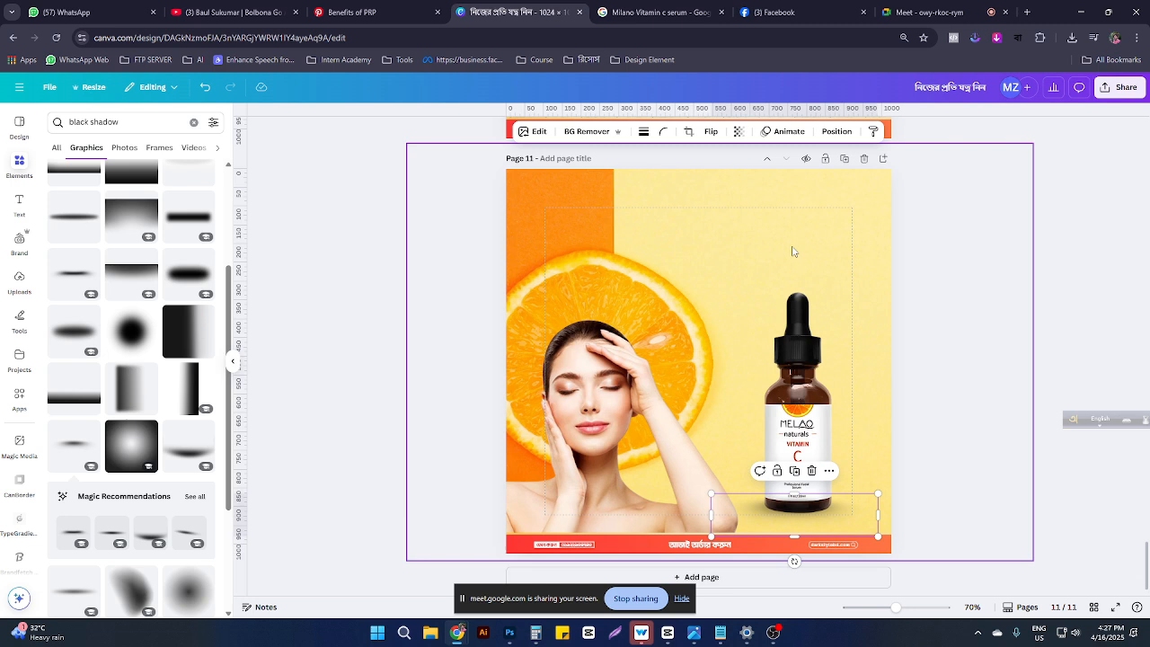
pyautogui.click(835, 131)
pyautogui.moveTo(151, 216); pyautogui.dragTo(160, 293)
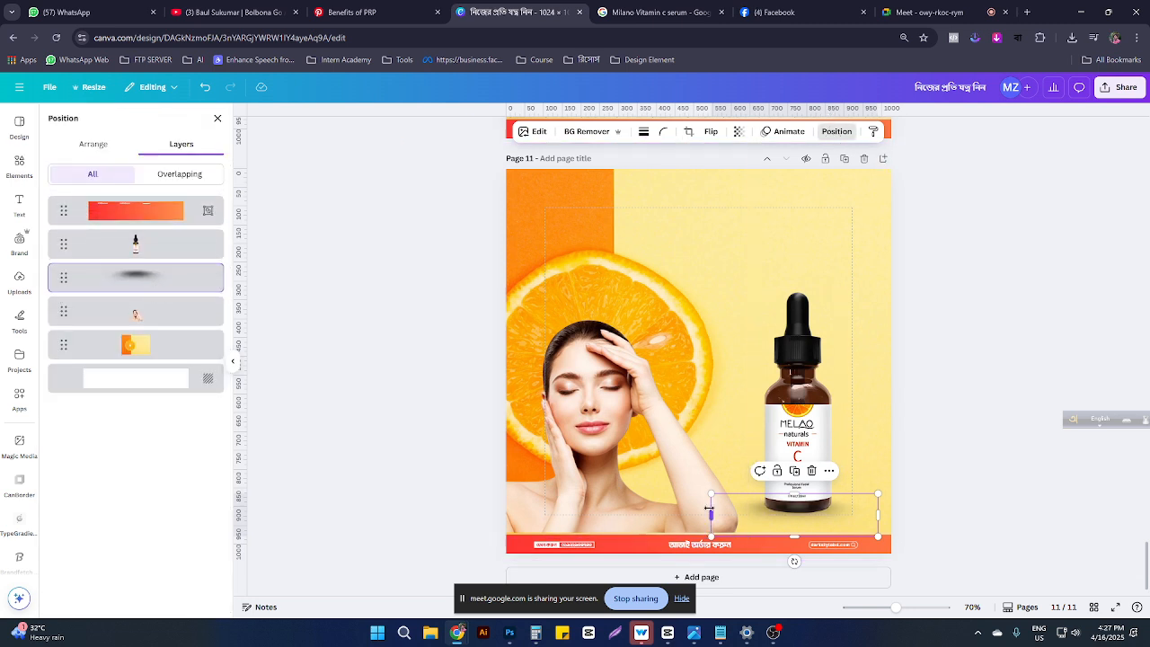
pyautogui.moveTo(710, 493); pyautogui.dragTo(730, 498)
pyautogui.moveTo(830, 524)
pyautogui.mouseDown()
pyautogui.moveTo(818, 514)
pyautogui.moveTo(838, 518)
pyautogui.mouseUp()
pyautogui.click(885, 427)
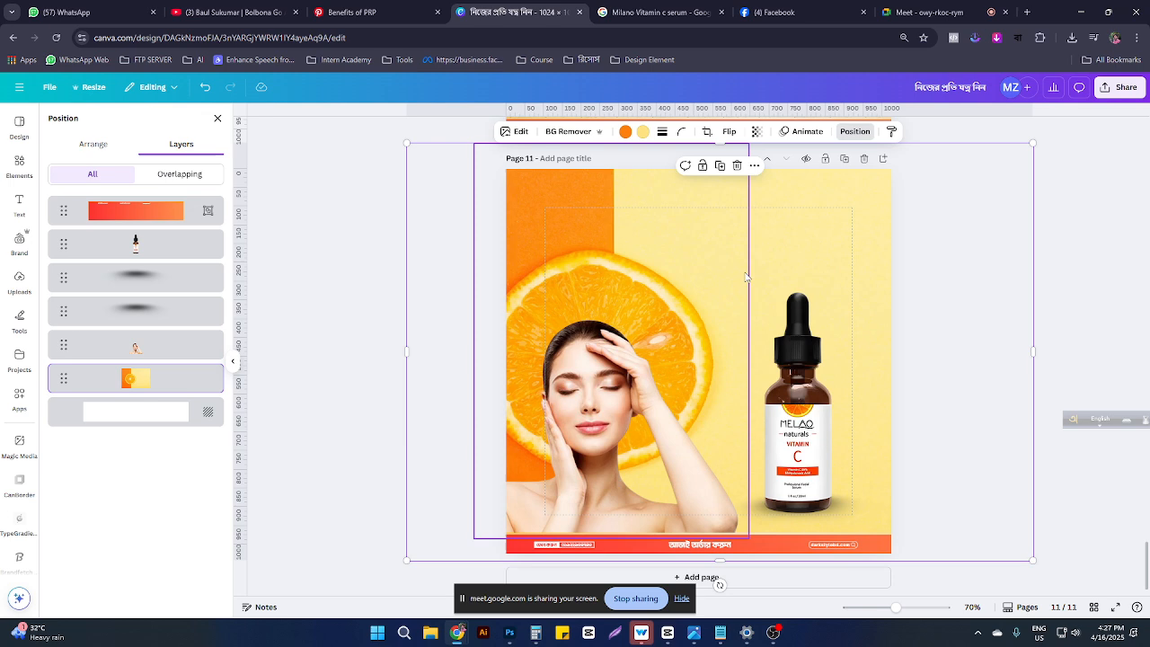
pyautogui.click(822, 343)
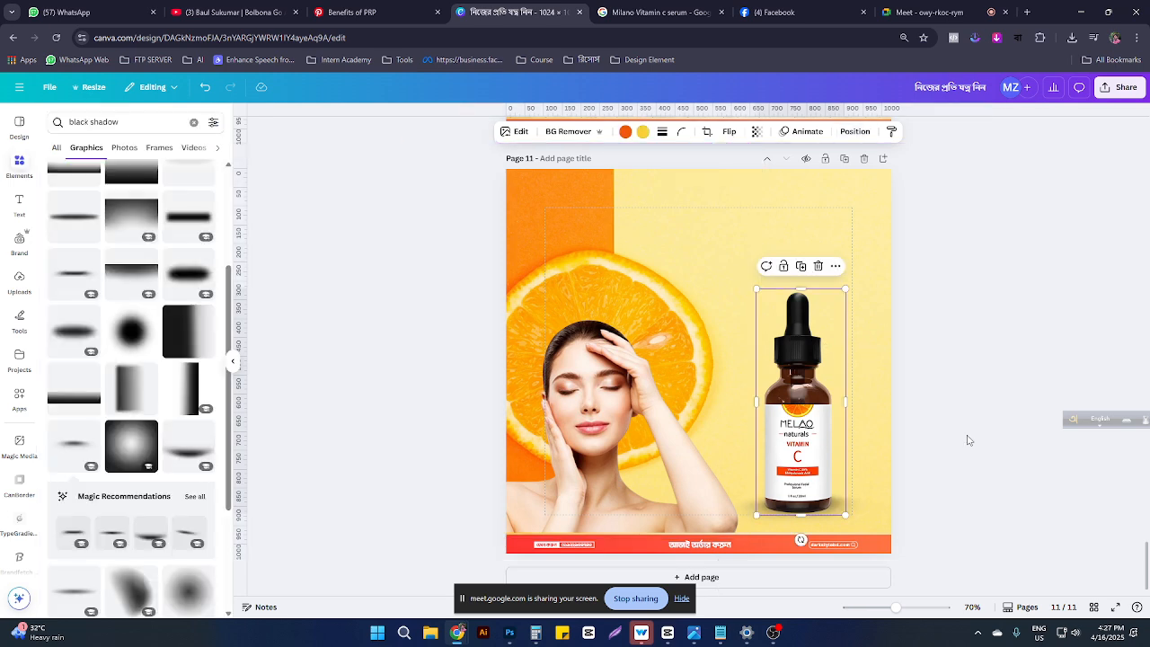
pyautogui.click(968, 441)
# Step: Paste the white DARKSTYLE logo from page 10 into page 11's top-right corner
pyautogui.scroll(2, 899, 377)
pyautogui.scroll(3, 843, 303)
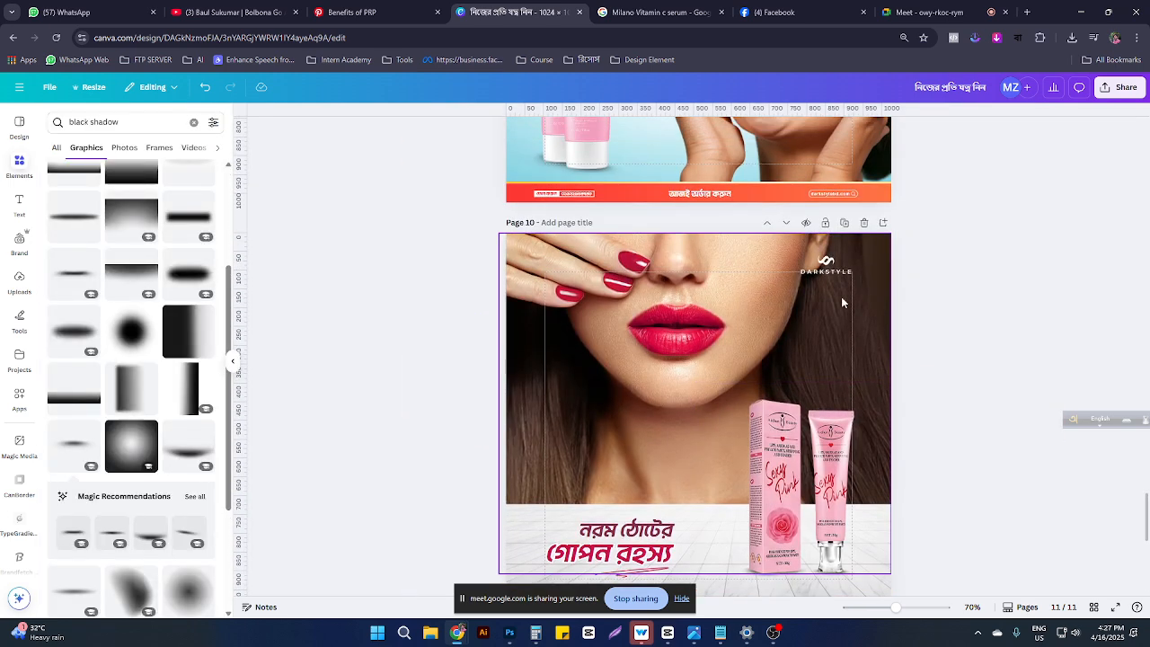
pyautogui.click(827, 264)
pyautogui.scroll(-7, 853, 349)
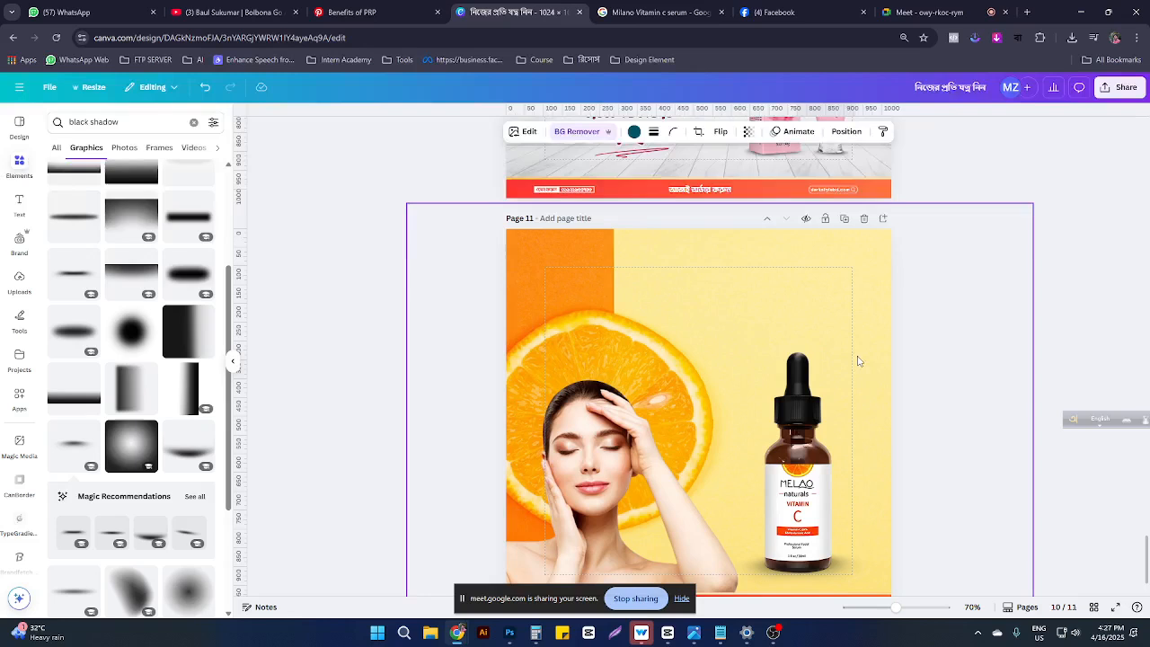
pyautogui.click(829, 295)
pyautogui.hotkey('ctrl', 'v')
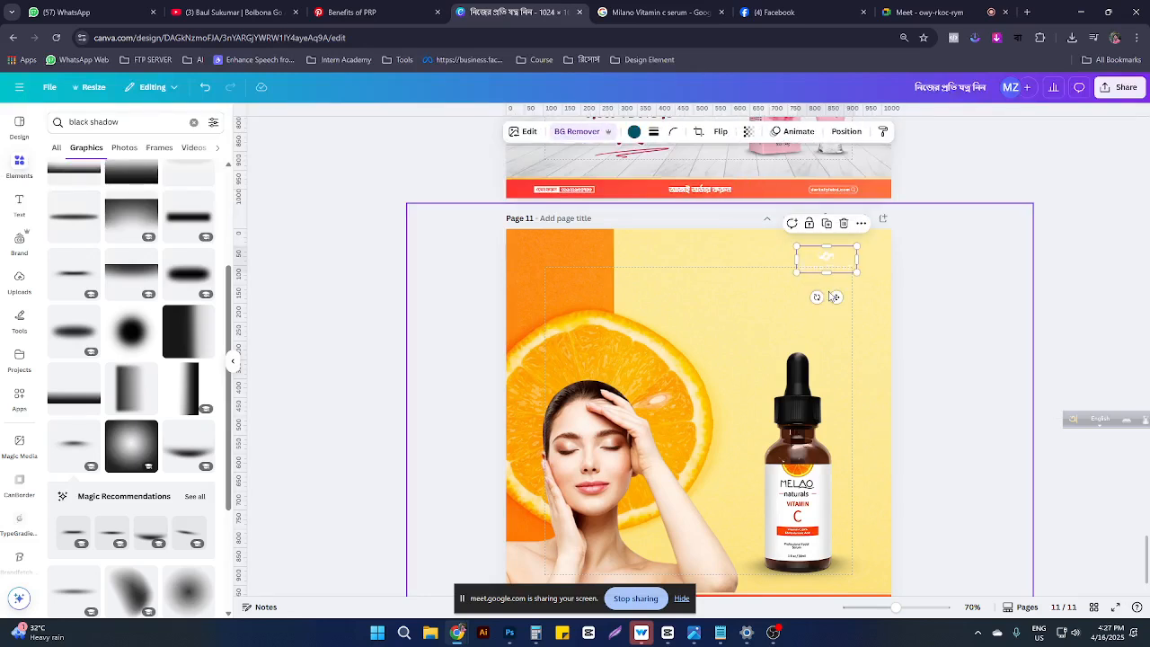
pyautogui.moveTo(818, 260); pyautogui.dragTo(823, 268)
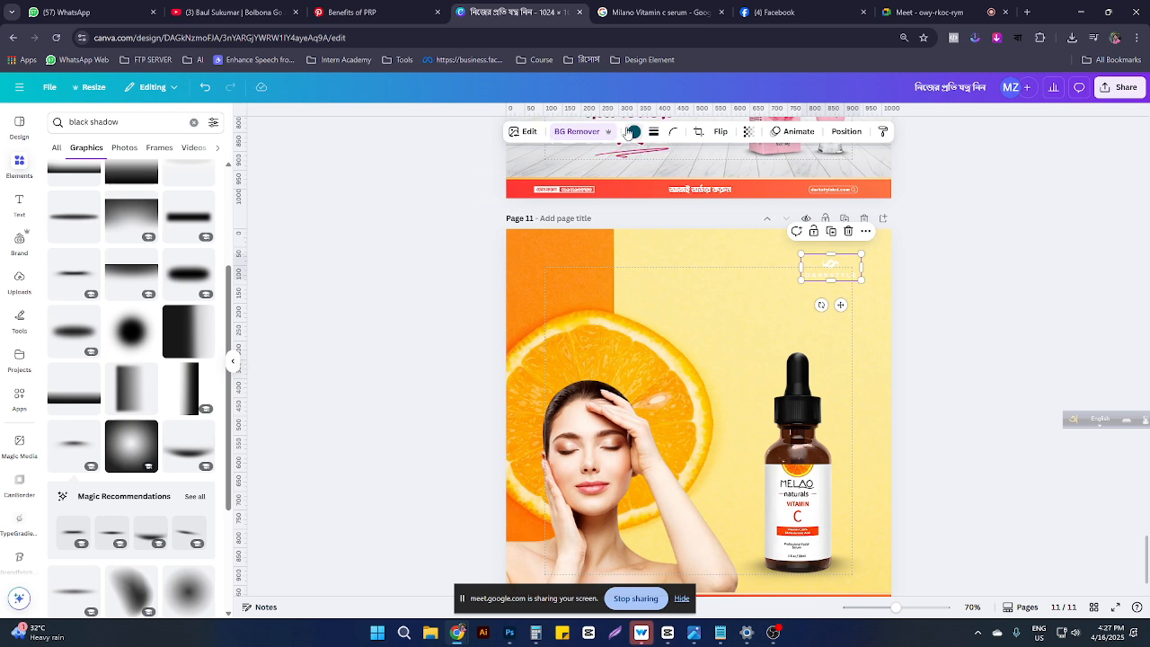
pyautogui.click(634, 131)
pyautogui.click(524, 131)
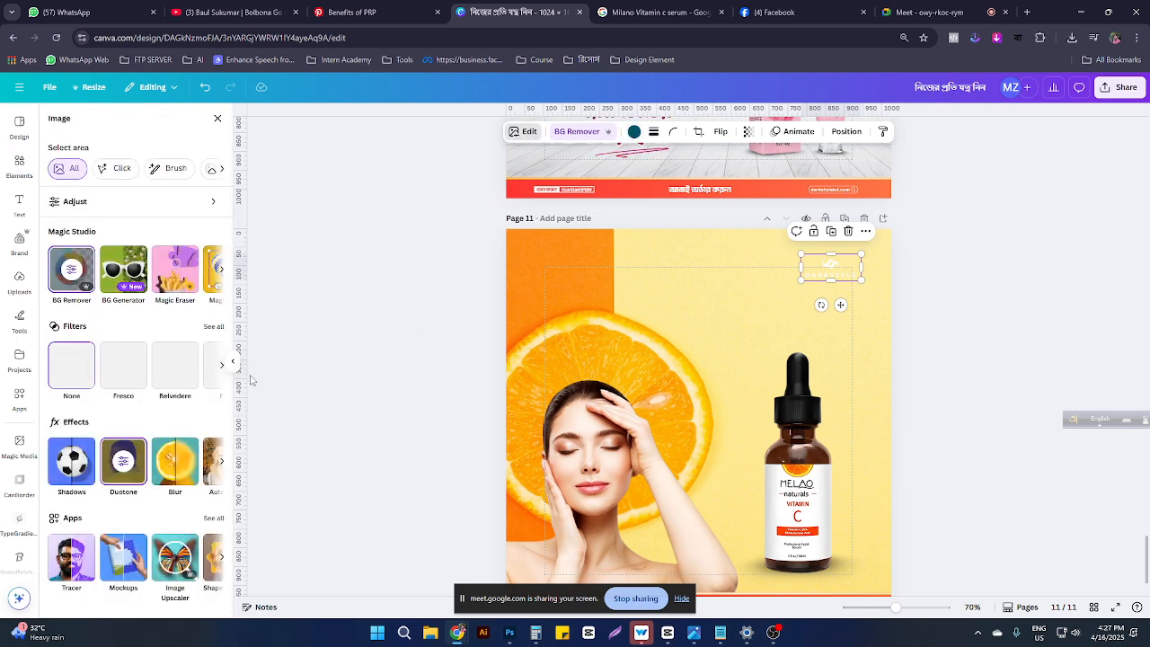
# Step: Apply a Duotone effect to the logo with black shadows and darkened highlights
pyautogui.click(123, 483)
pyautogui.click(206, 319)
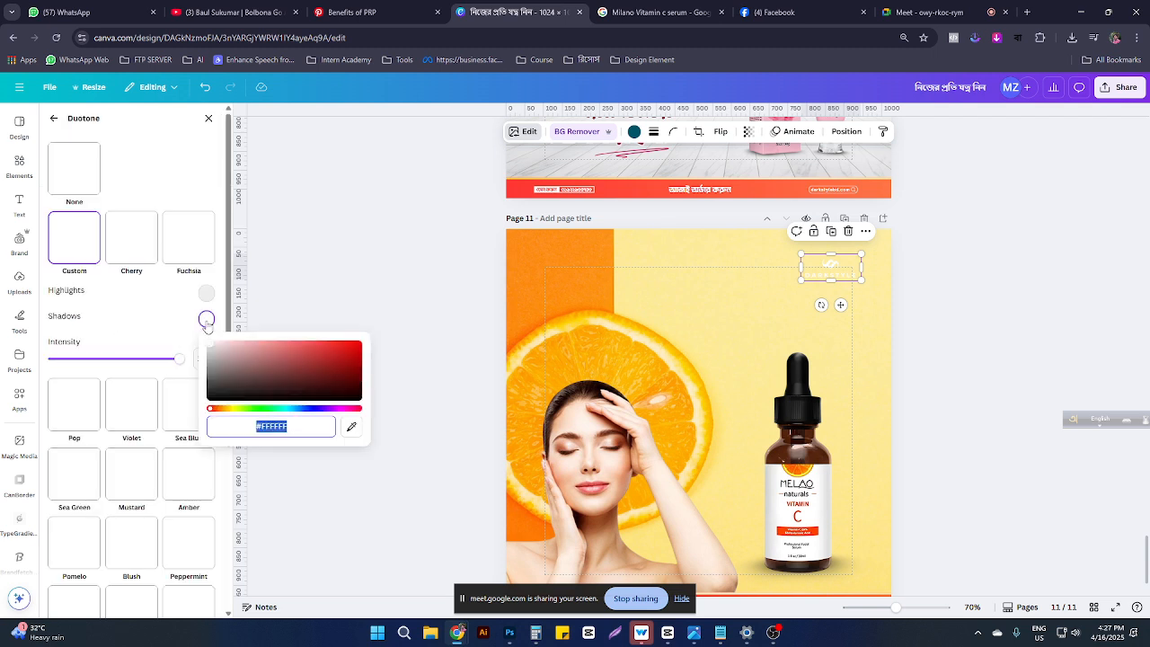
pyautogui.moveTo(255, 368); pyautogui.dragTo(368, 411)
pyautogui.click(207, 293)
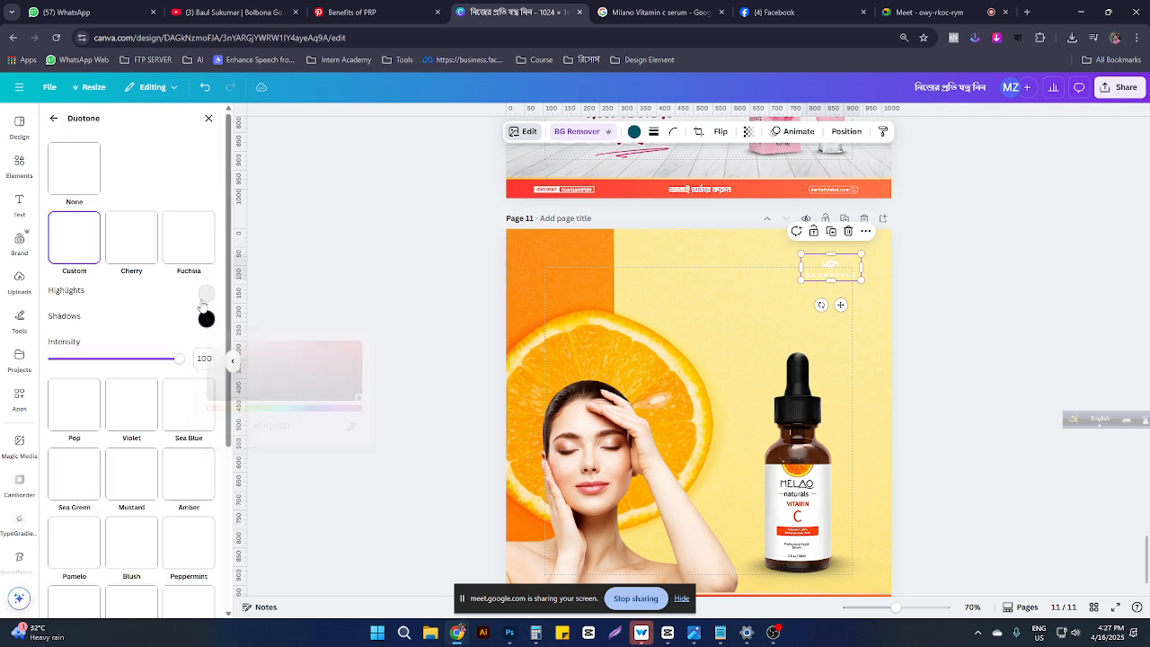
pyautogui.moveTo(290, 365); pyautogui.dragTo(363, 379)
pyautogui.click(132, 350)
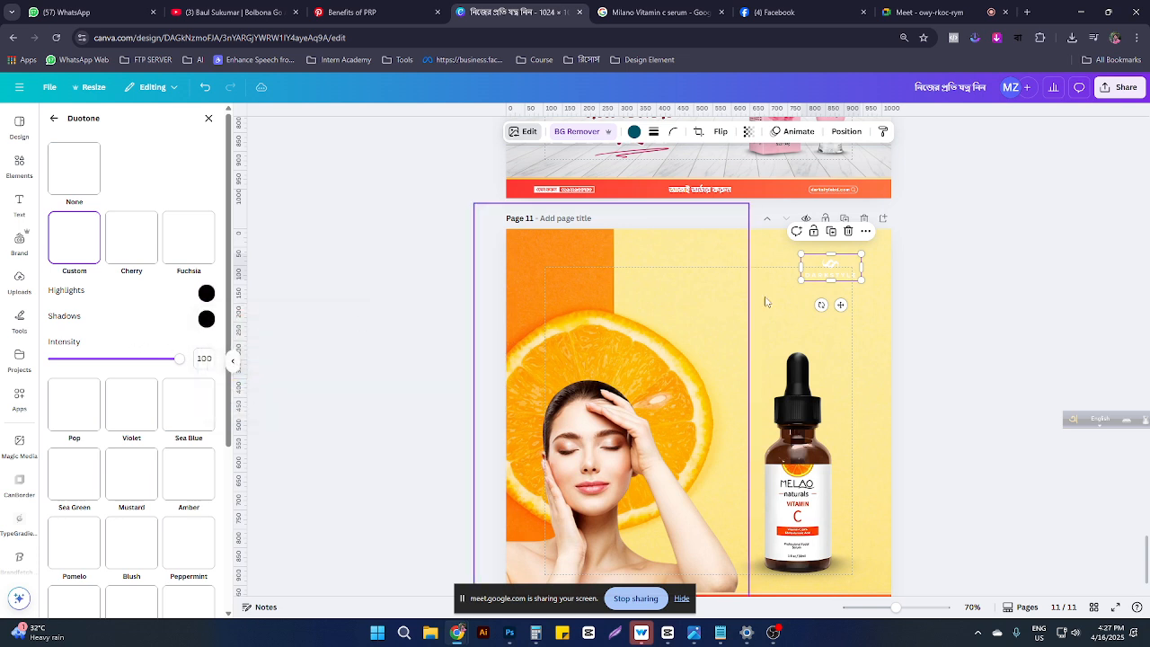
pyautogui.click(937, 315)
# Step: Apply the Pomelo duotone preset to the DARKSTYLE logo
pyautogui.click(834, 269)
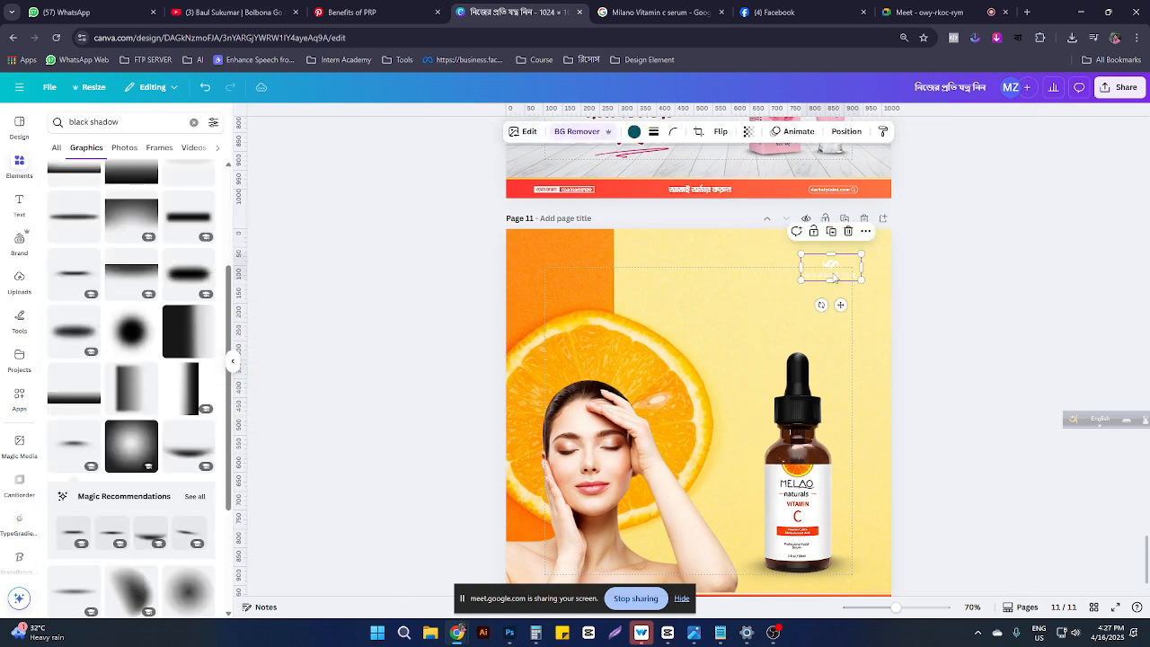
pyautogui.click(525, 131)
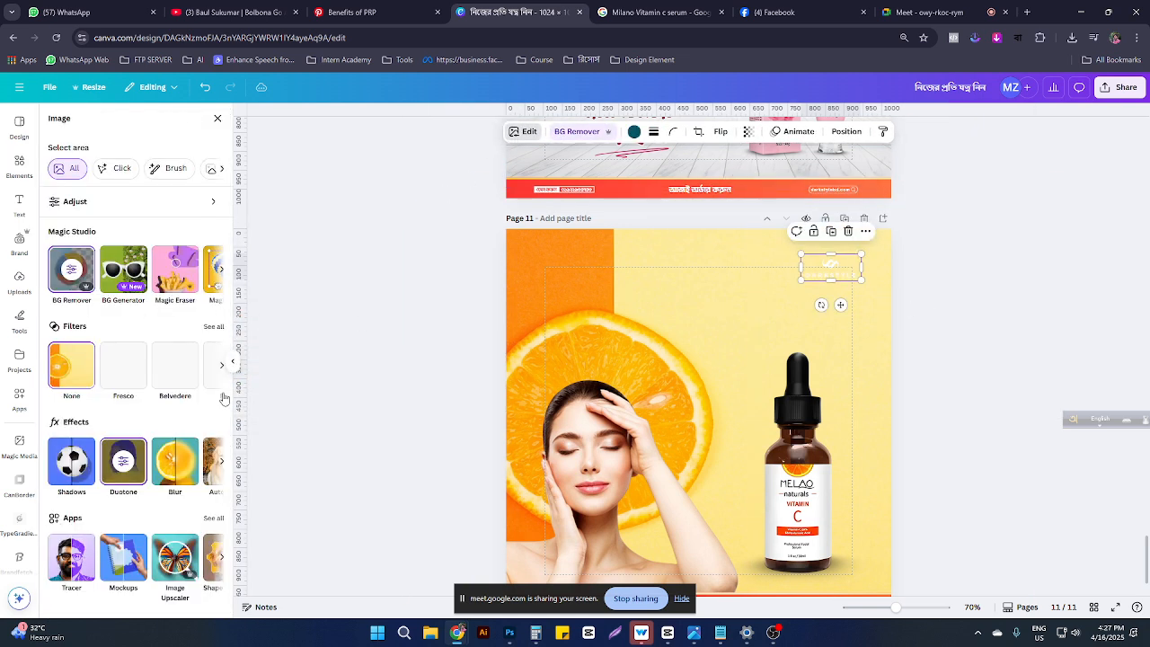
pyautogui.click(144, 456)
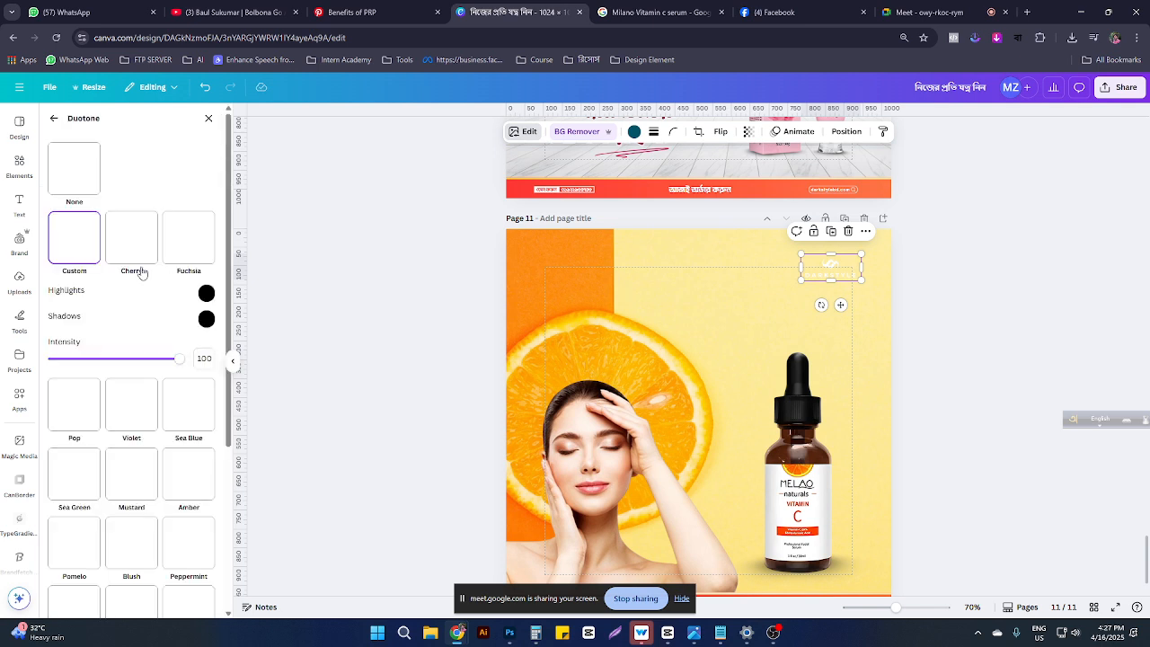
pyautogui.scroll(-2, 90, 377)
pyautogui.click(88, 418)
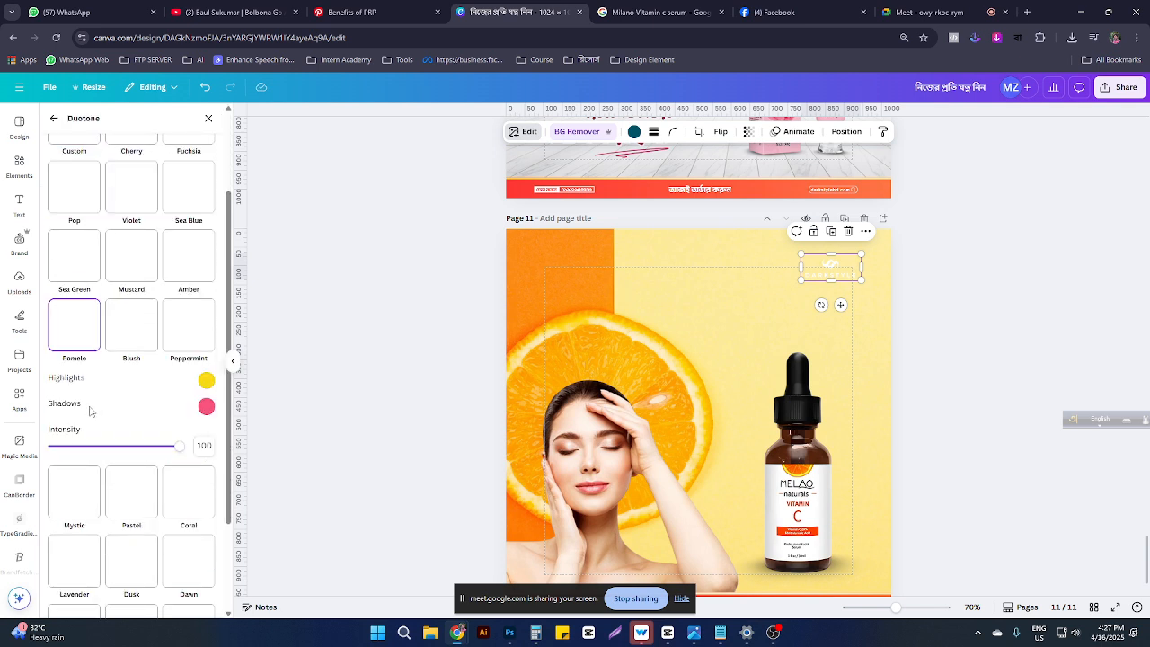
pyautogui.click(956, 422)
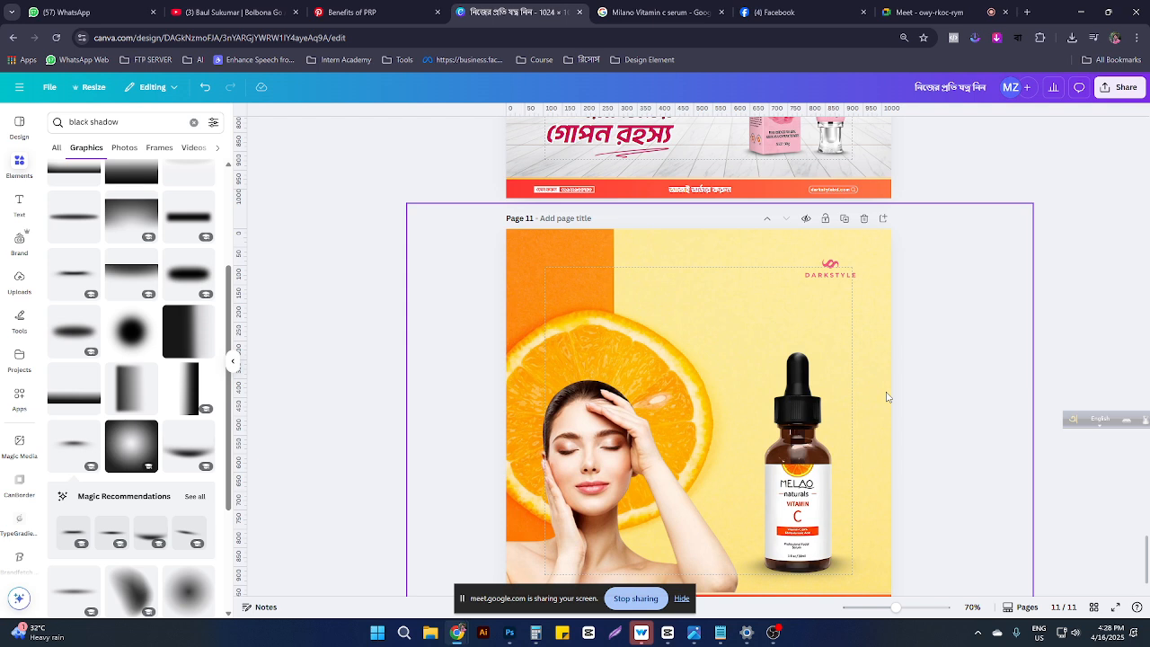
# Step: Darken the logo's duotone shadows colour to nearly black
pyautogui.click(840, 271)
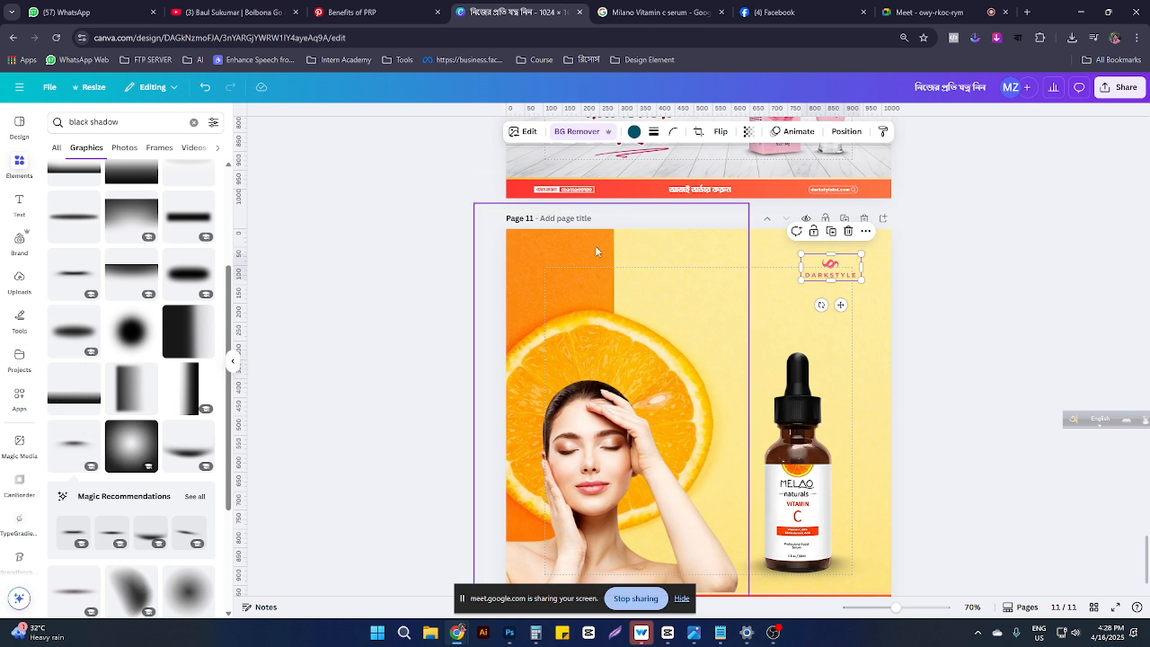
pyautogui.click(523, 131)
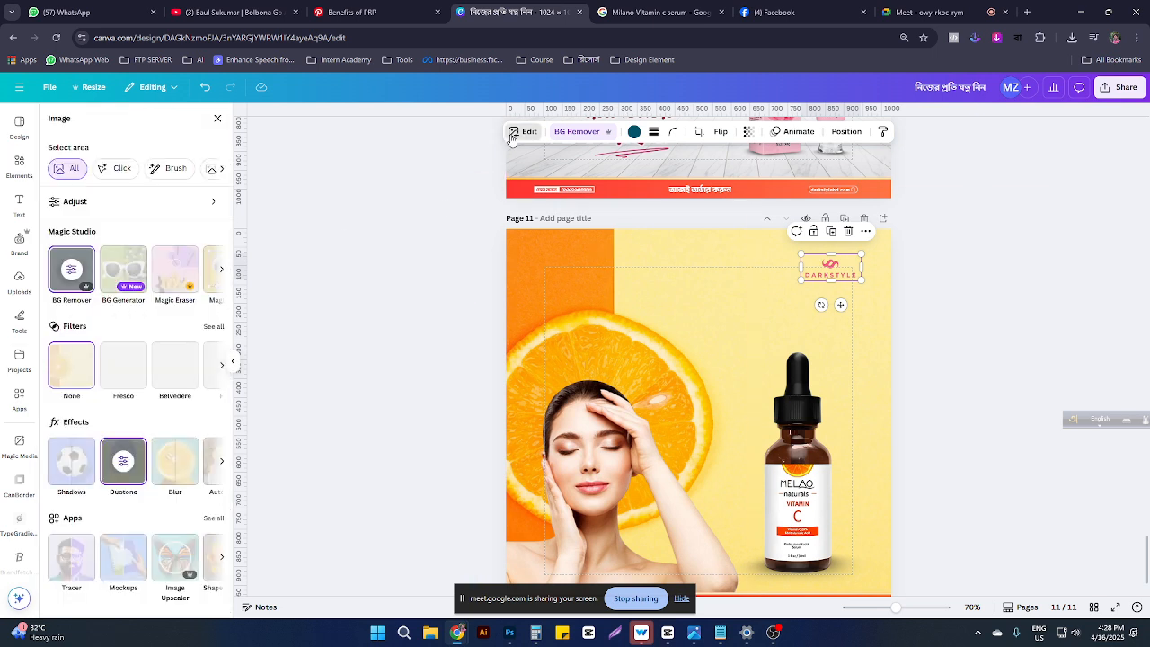
pyautogui.click(130, 469)
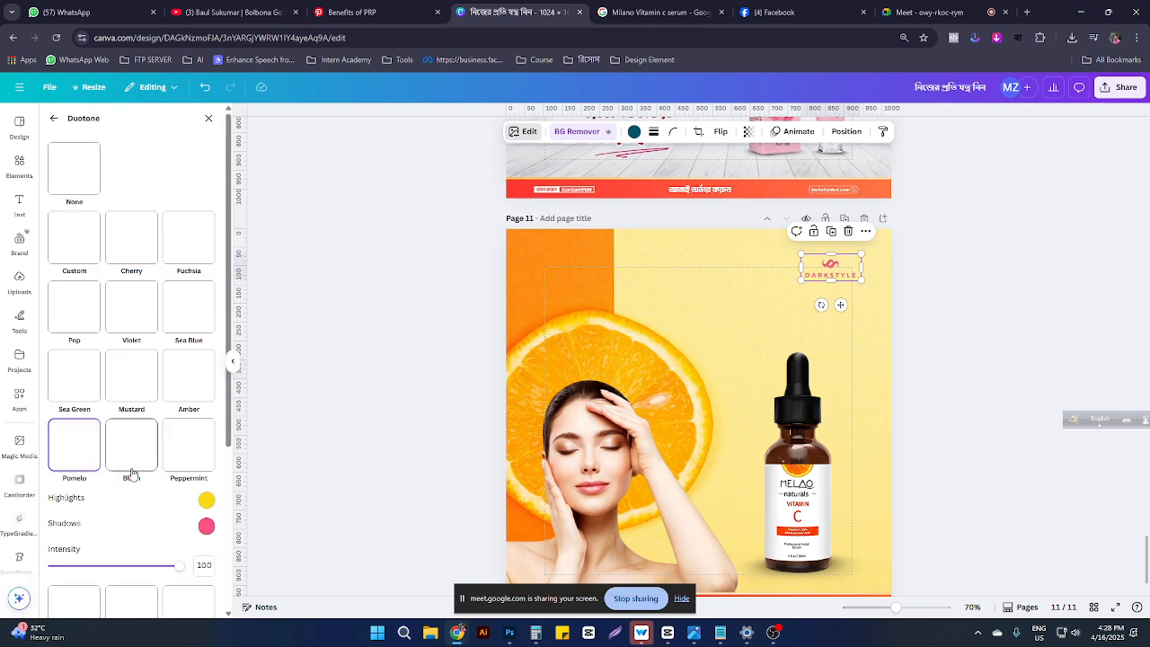
pyautogui.click(207, 526)
pyautogui.moveTo(252, 448); pyautogui.dragTo(281, 462)
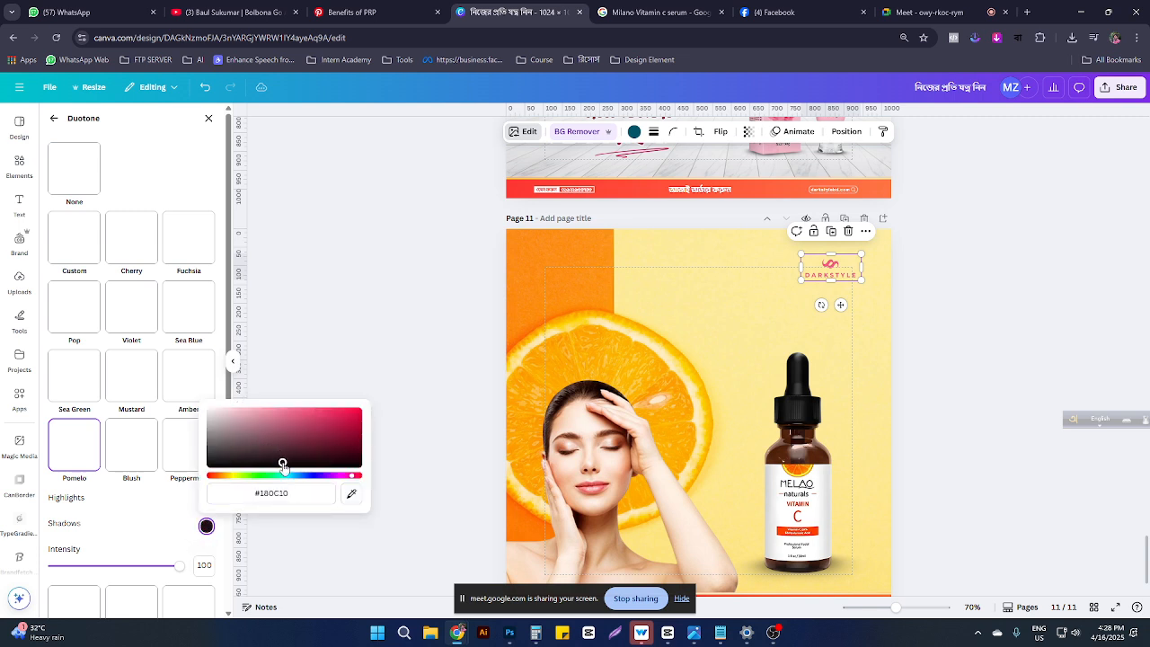
pyautogui.click(907, 386)
pyautogui.click(907, 385)
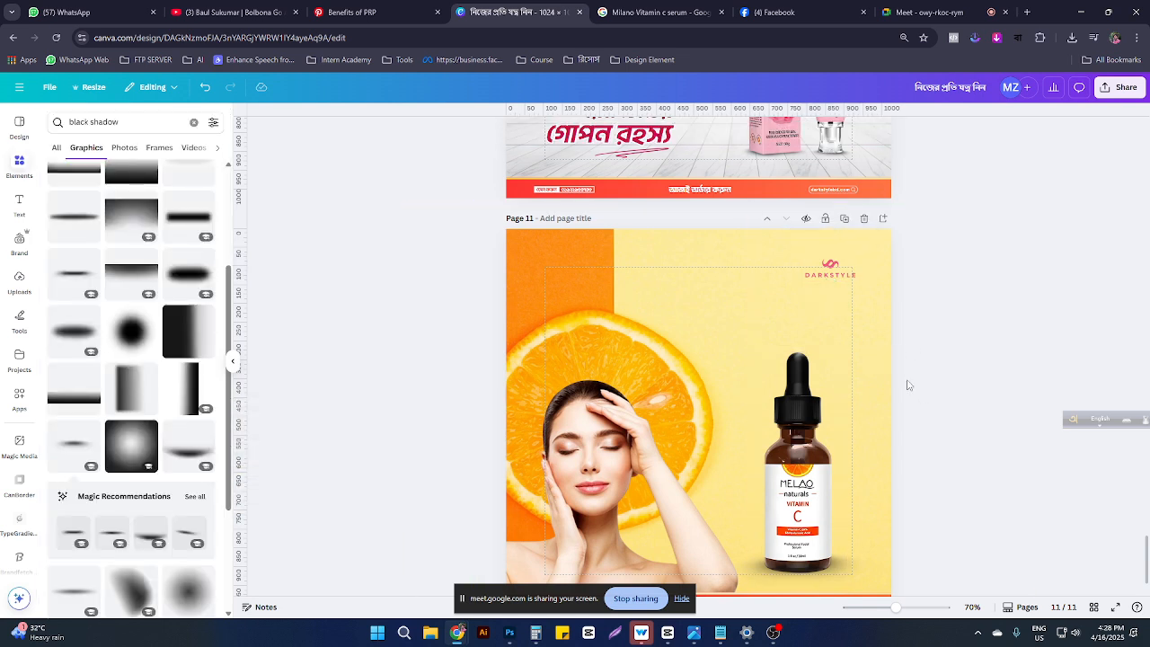
pyautogui.click(831, 267)
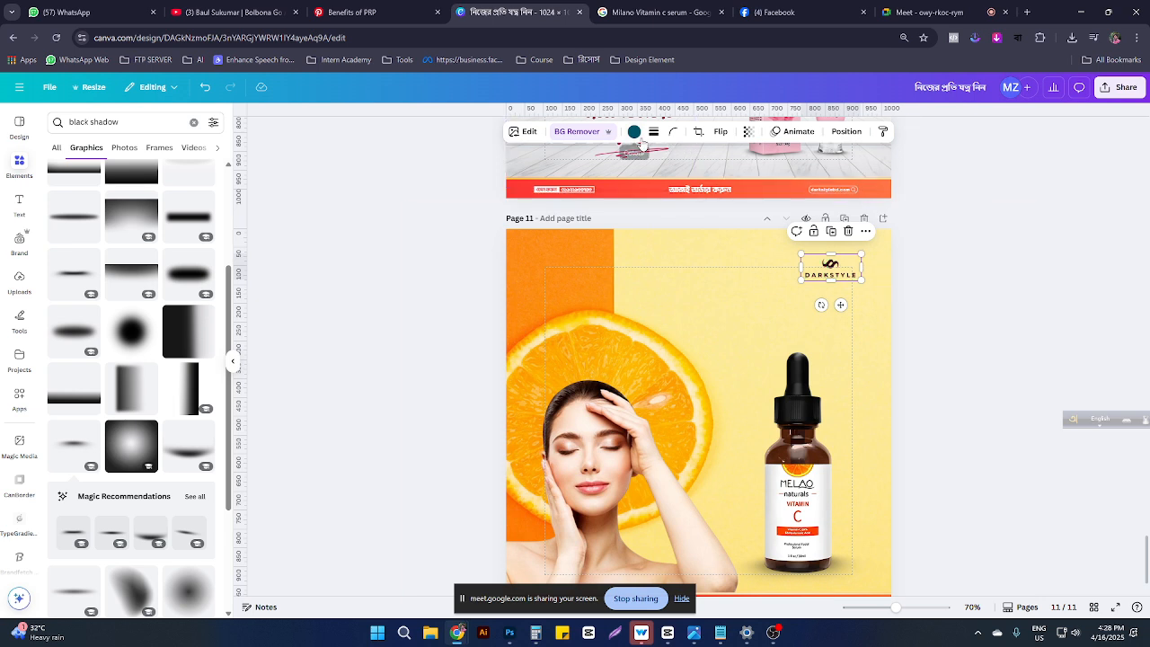
pyautogui.click(902, 352)
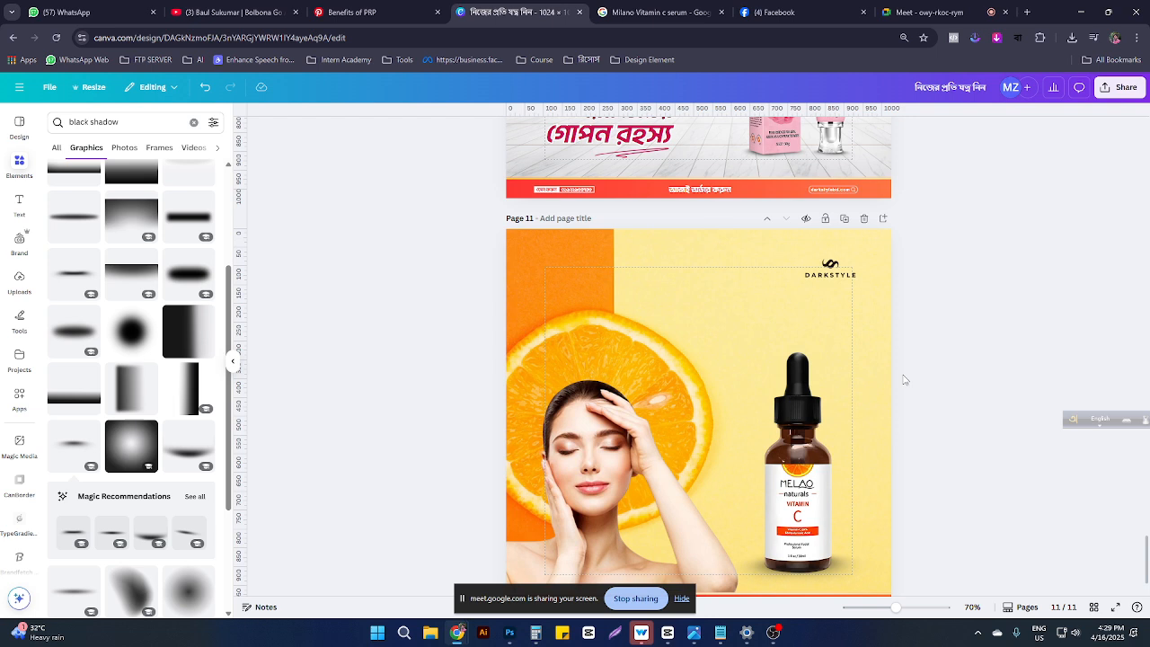
pyautogui.click(798, 449)
pyautogui.scroll(-1, 871, 402)
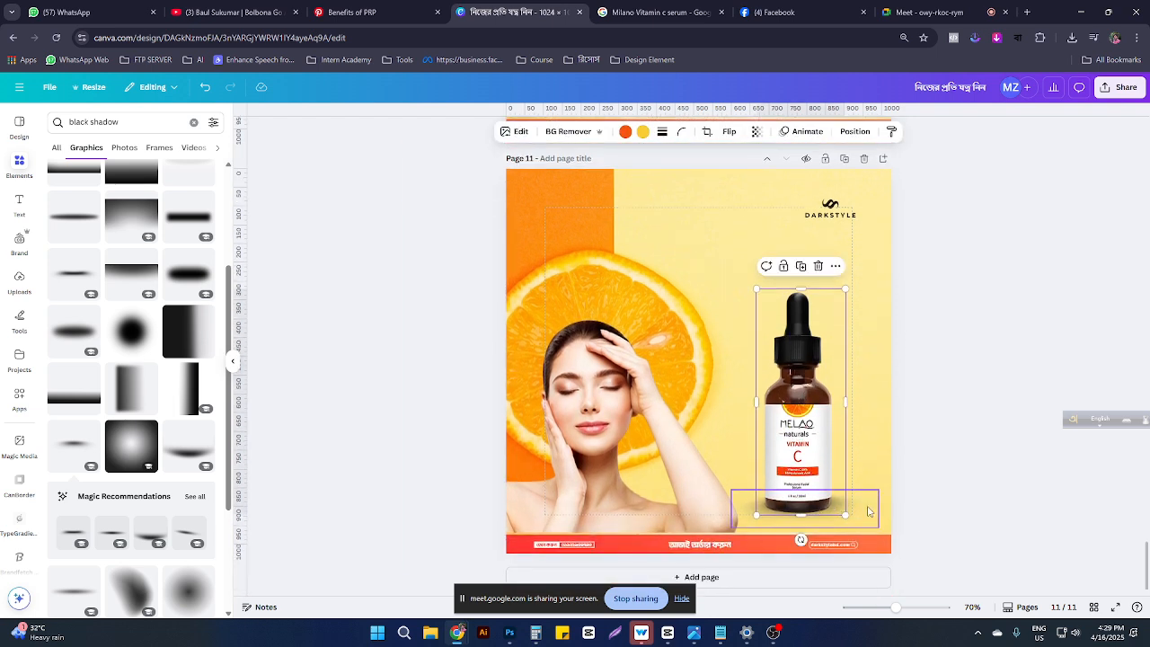
pyautogui.click(898, 494)
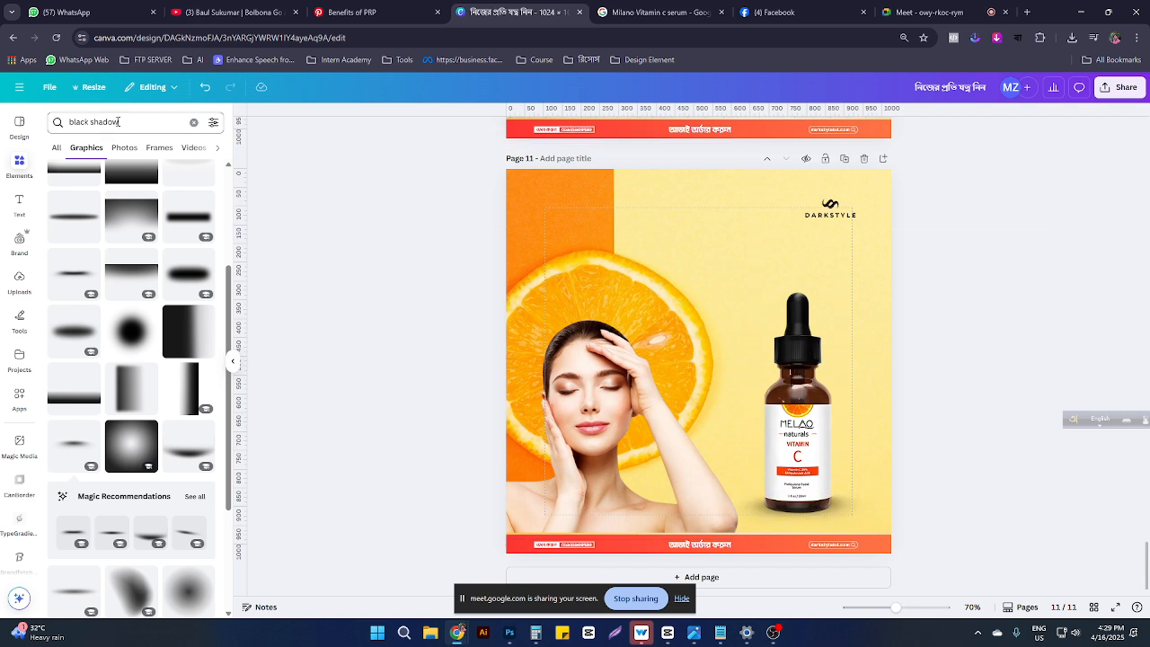
# Step: Search Elements photos for 'orange' and add one, shrunk to about 121 by 70
pyautogui.click(120, 122)
pyautogui.hotkey('ctrl', 'a')
pyautogui.write('orange')
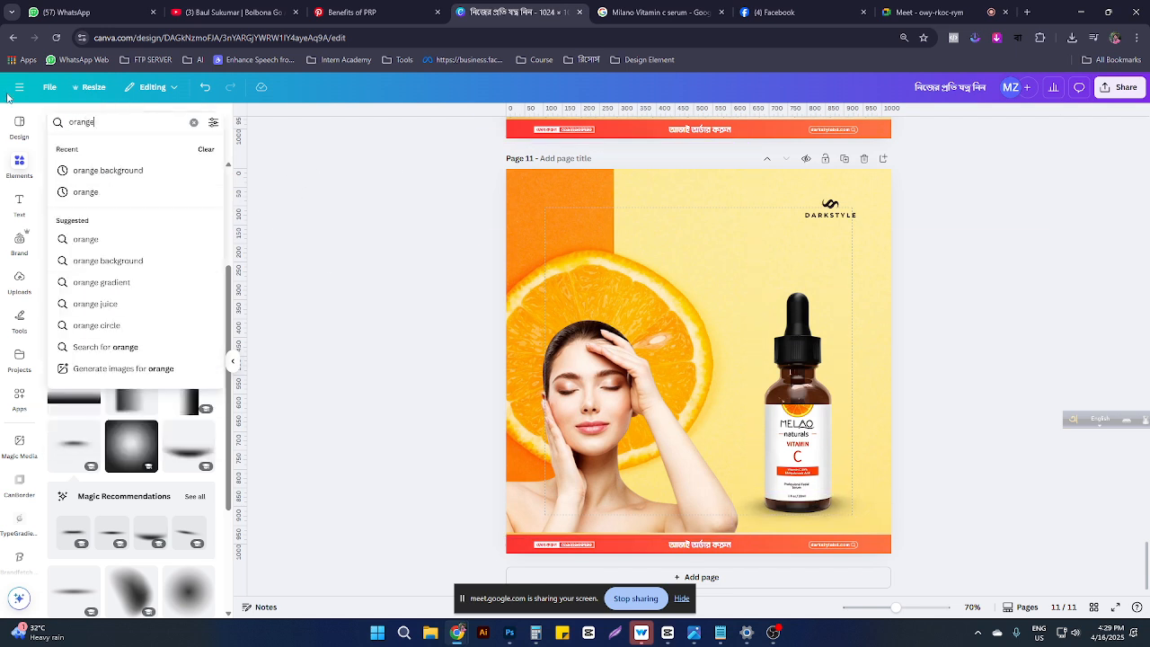
pyautogui.press('Return')
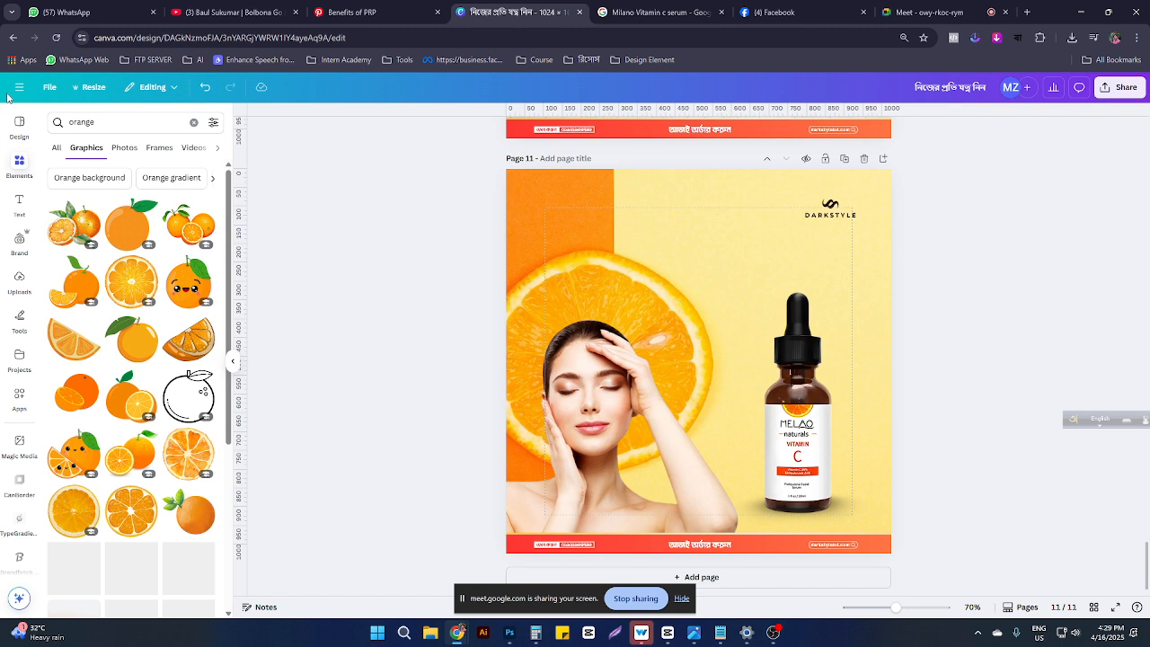
pyautogui.click(124, 148)
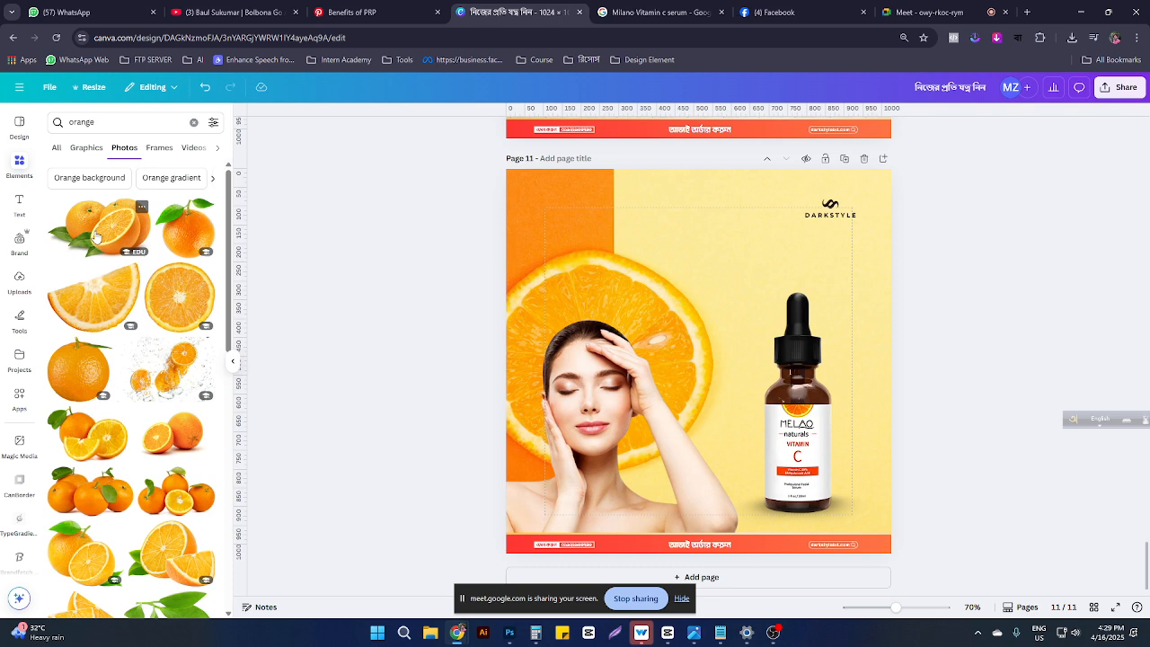
pyautogui.click(97, 241)
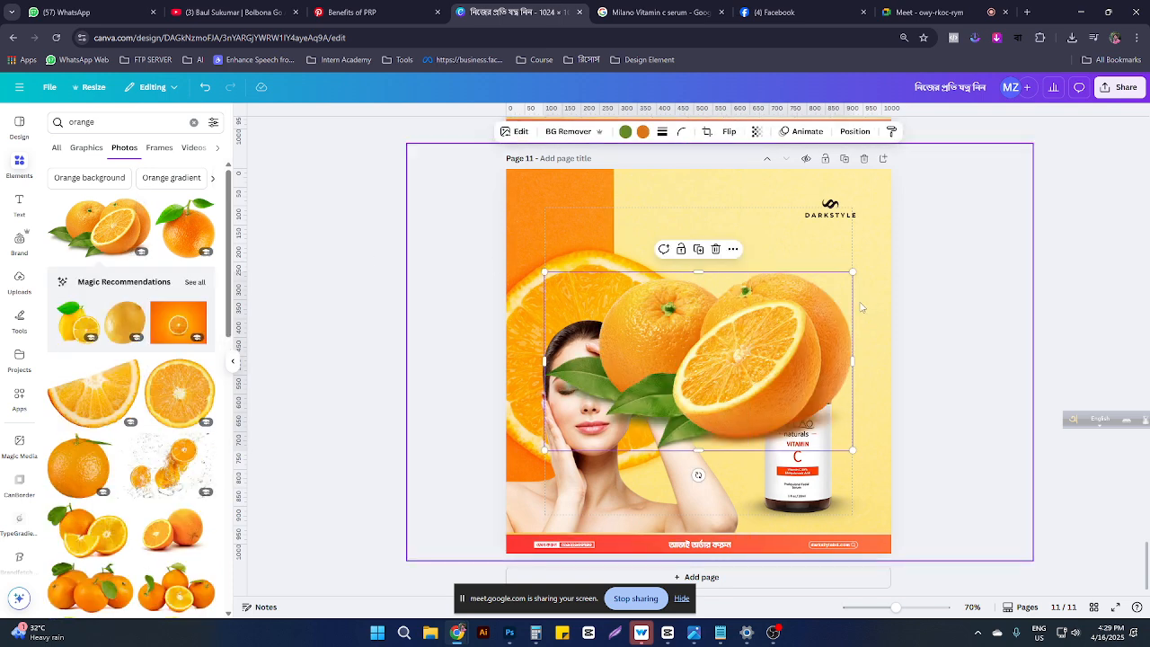
pyautogui.moveTo(852, 271); pyautogui.dragTo(832, 501)
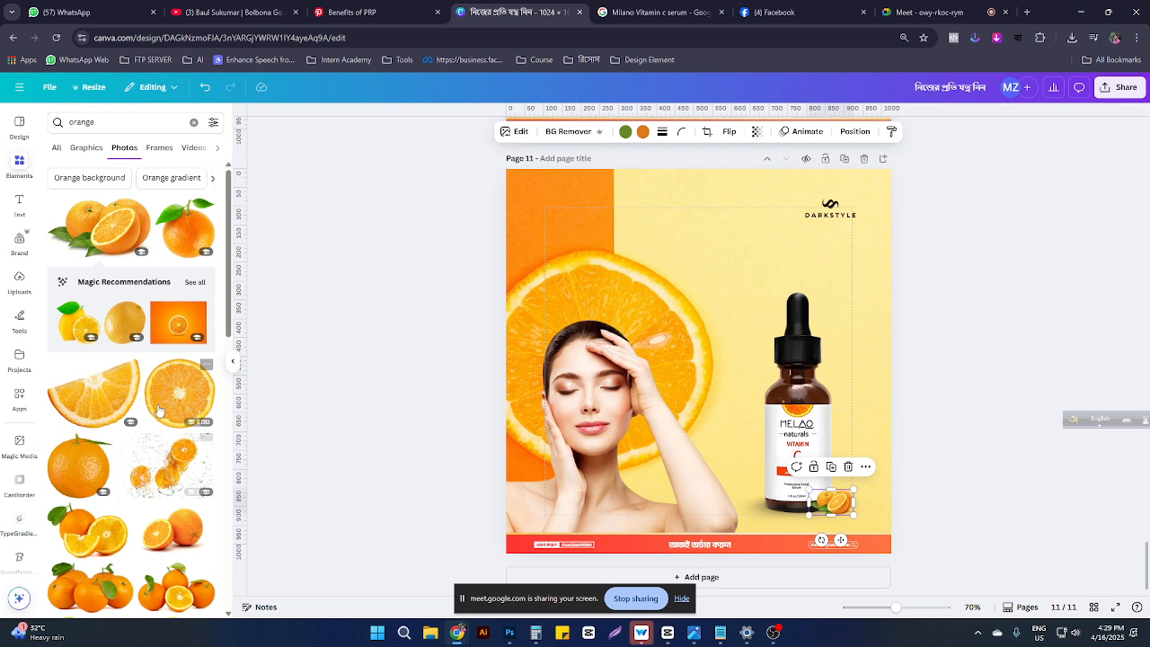
# Step: Add a second orange photo and move it down to the bottle's base
pyautogui.scroll(-1, 108, 449)
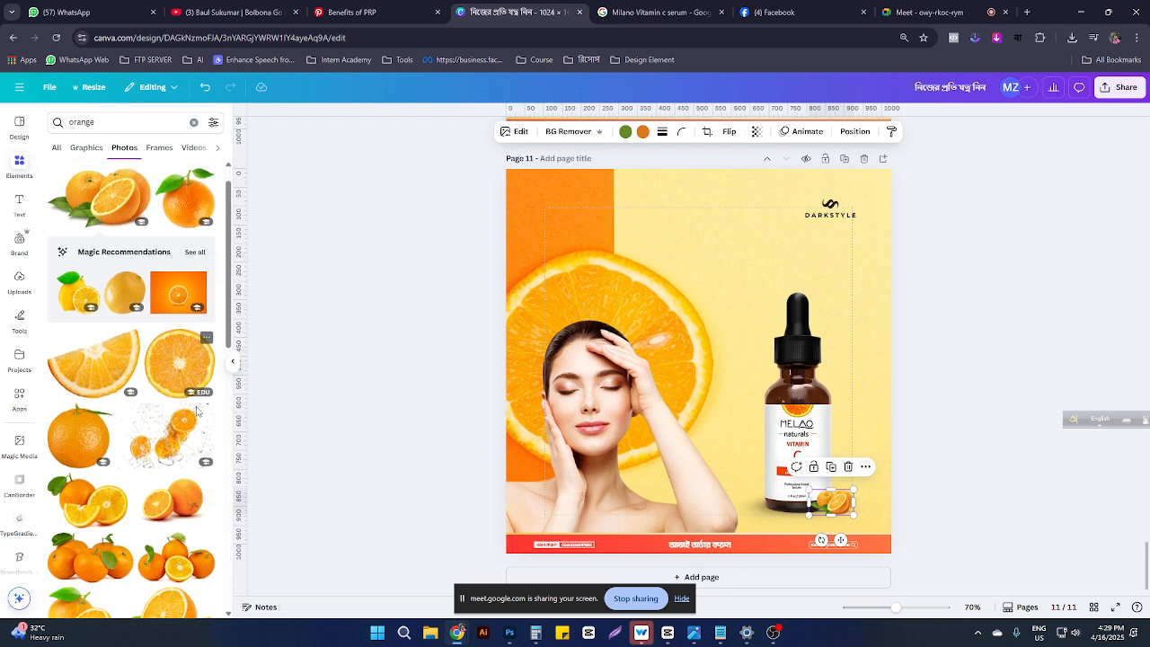
pyautogui.click(74, 485)
pyautogui.moveTo(697, 375); pyautogui.dragTo(761, 505)
# Step: Delete the orange slices on the left of the serum bottle
pyautogui.scroll(8, 878, 465)
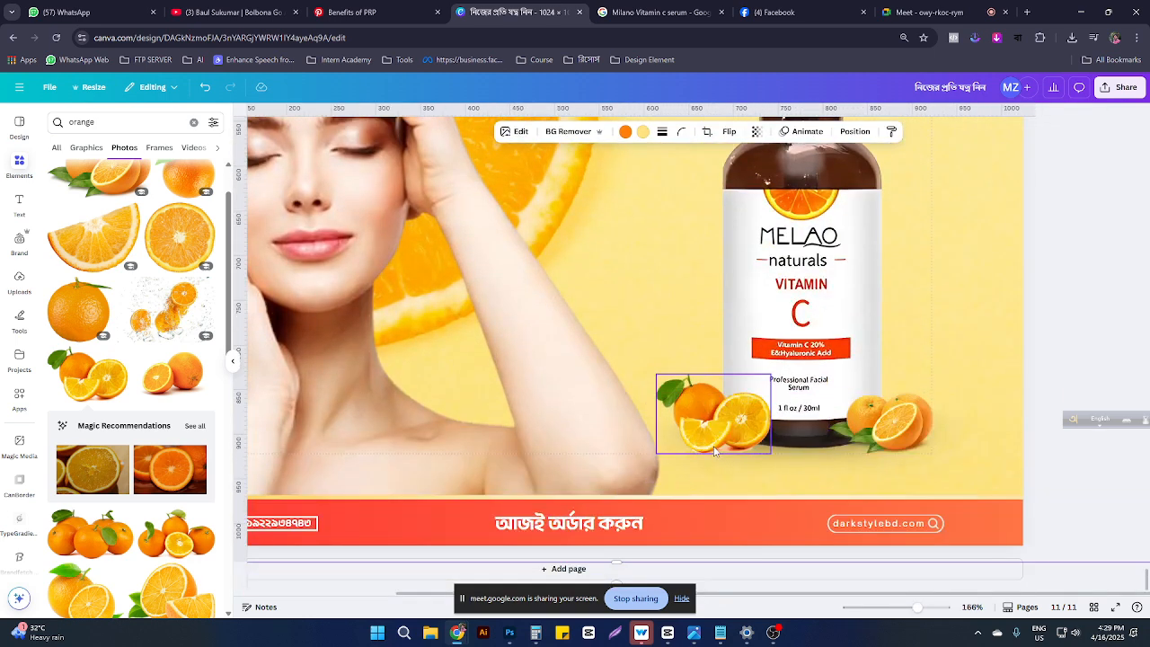
pyautogui.click(715, 451)
pyautogui.hscroll(-3, 718, 445)
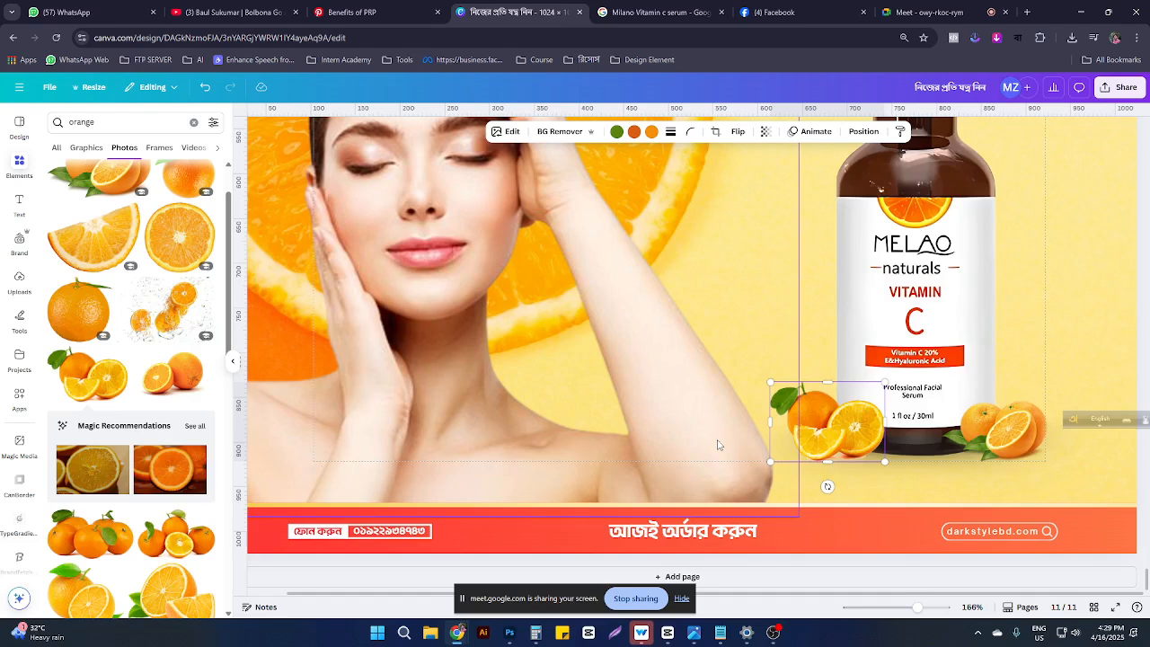
pyautogui.press('Delete')
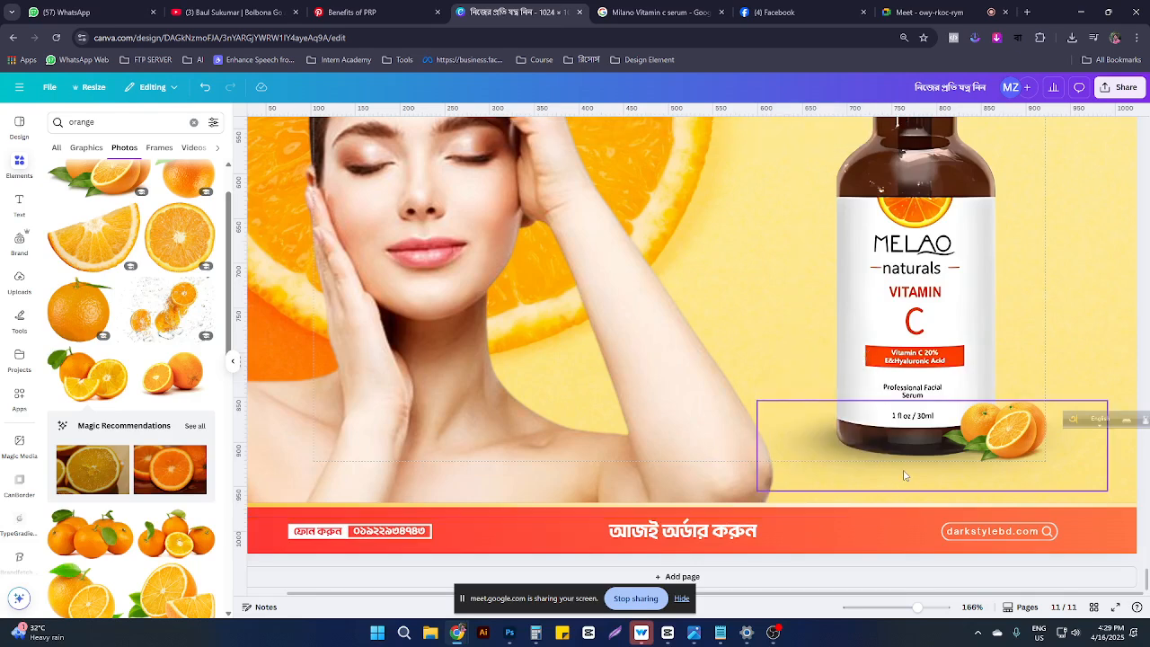
# Step: Try a flipped copy of the right orange cluster on the left, then delete it
pyautogui.click(1024, 427)
pyautogui.moveTo(1027, 423); pyautogui.dragTo(853, 427)
pyautogui.click(730, 132)
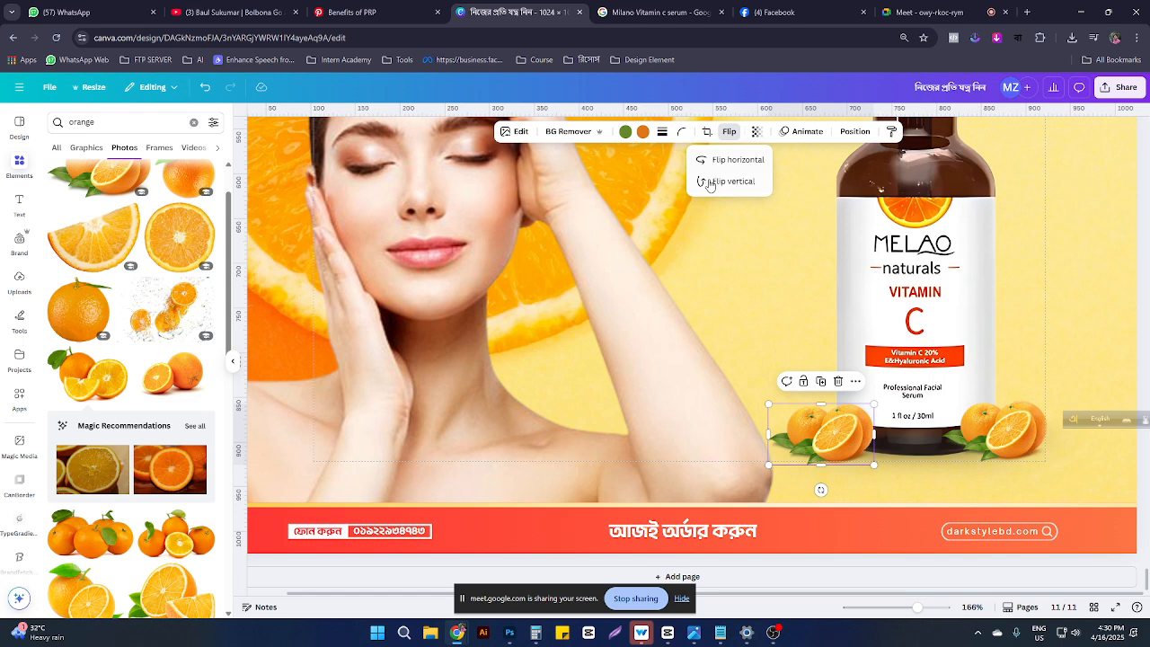
pyautogui.click(718, 159)
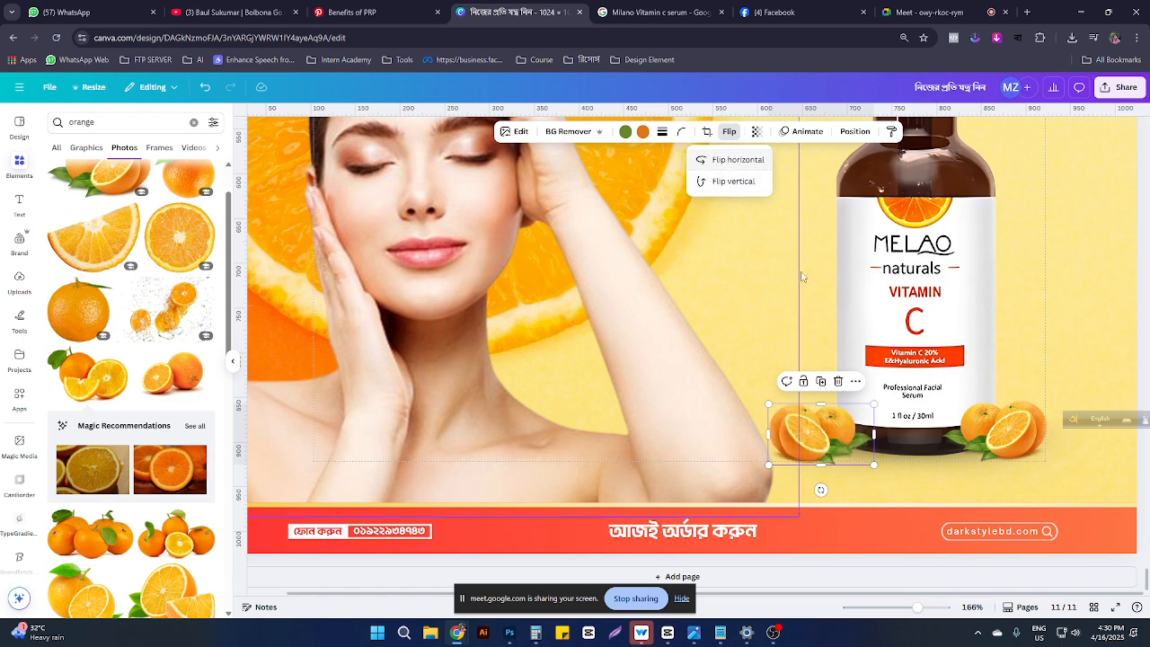
pyautogui.click(728, 161)
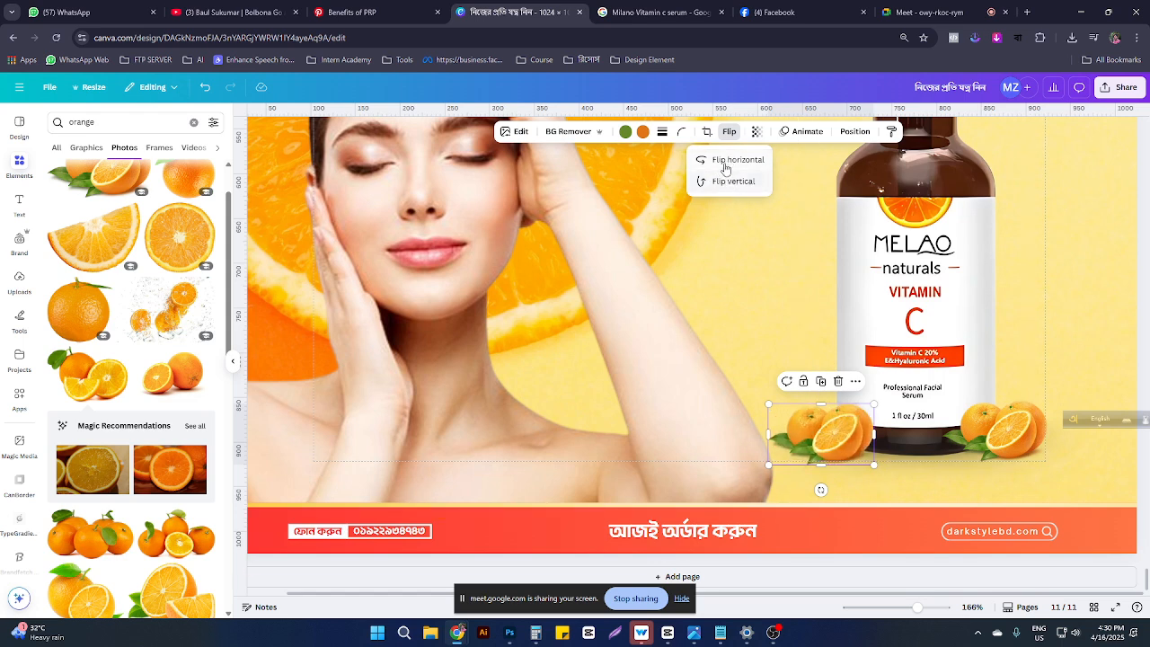
pyautogui.click(726, 161)
pyautogui.click(730, 184)
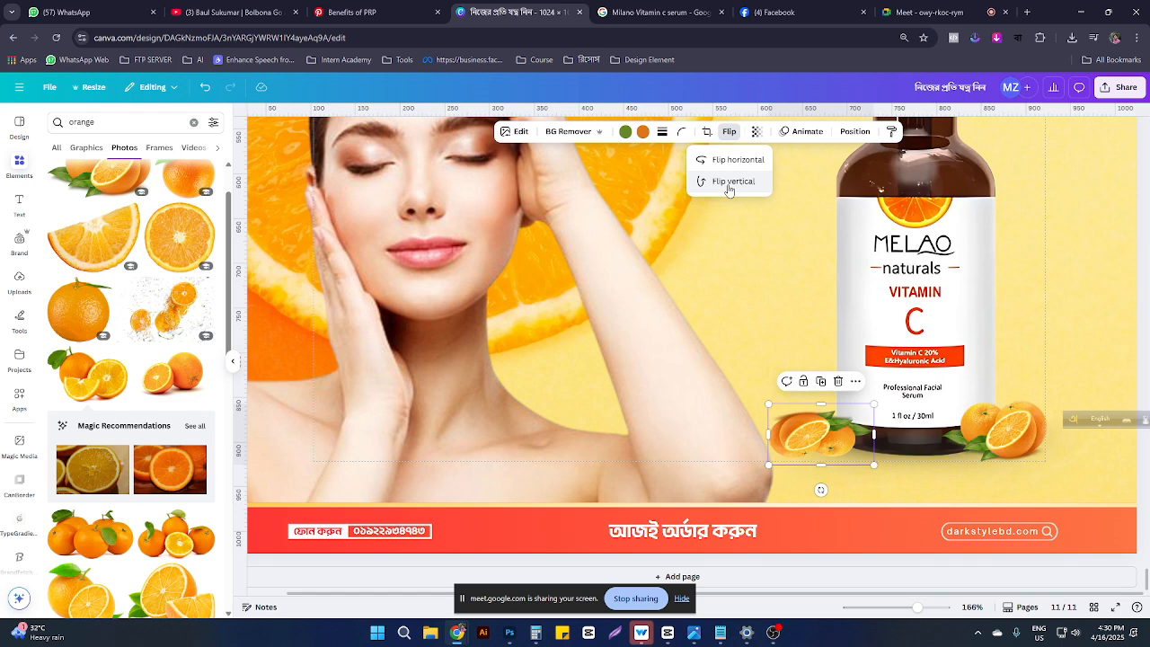
pyautogui.click(729, 186)
pyautogui.moveTo(816, 435); pyautogui.dragTo(853, 433)
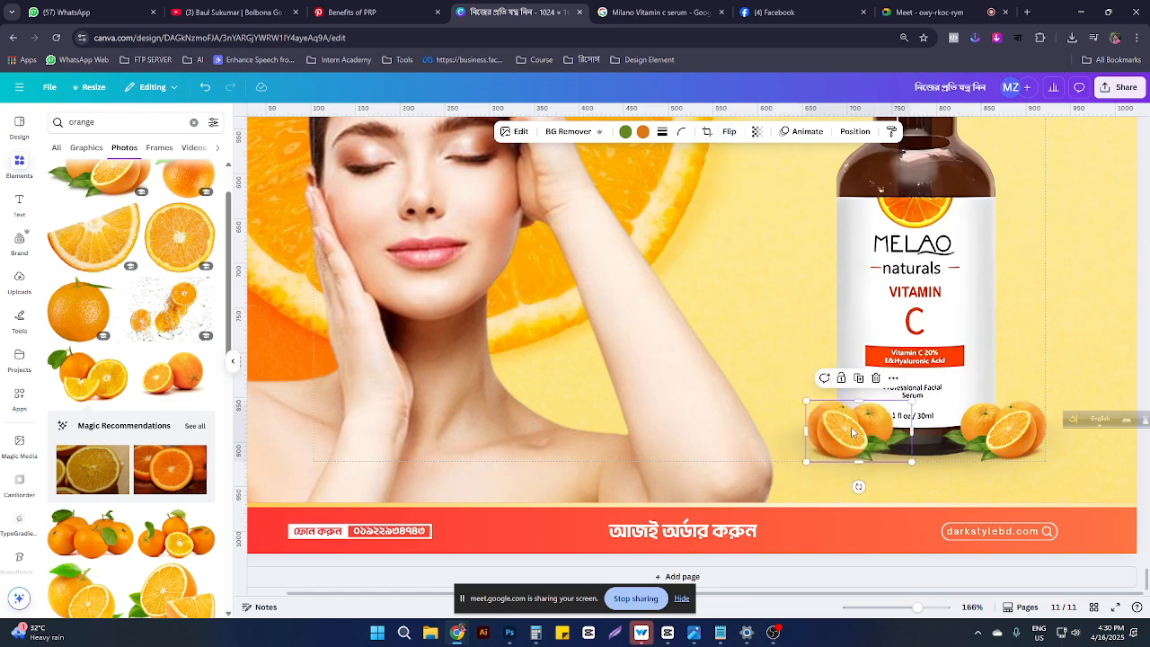
pyautogui.press('Delete')
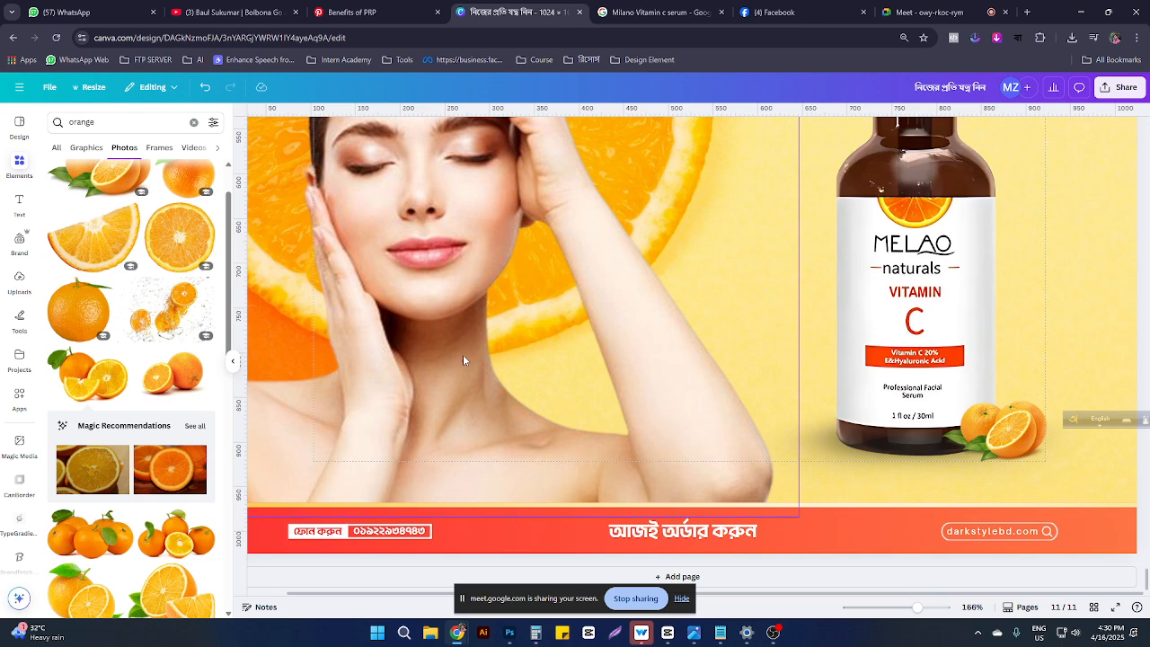
pyautogui.scroll(-3, 182, 497)
# Step: Try a background-removed orange halves photo beside the bottle, then delete it
pyautogui.scroll(-7, 162, 483)
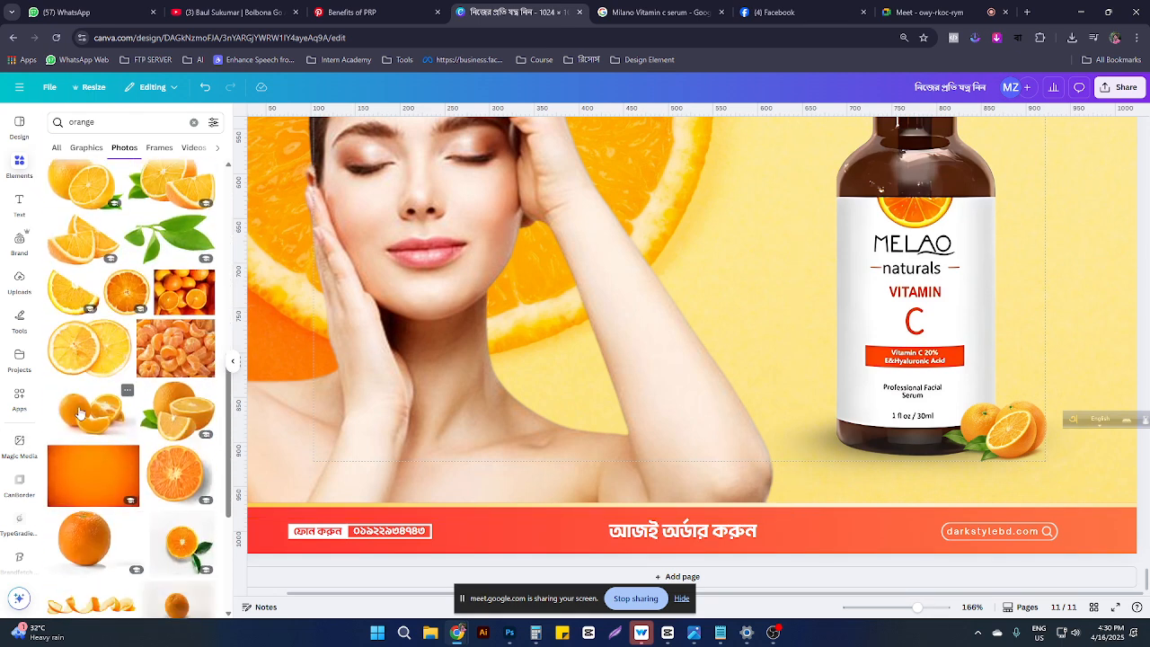
pyautogui.click(79, 412)
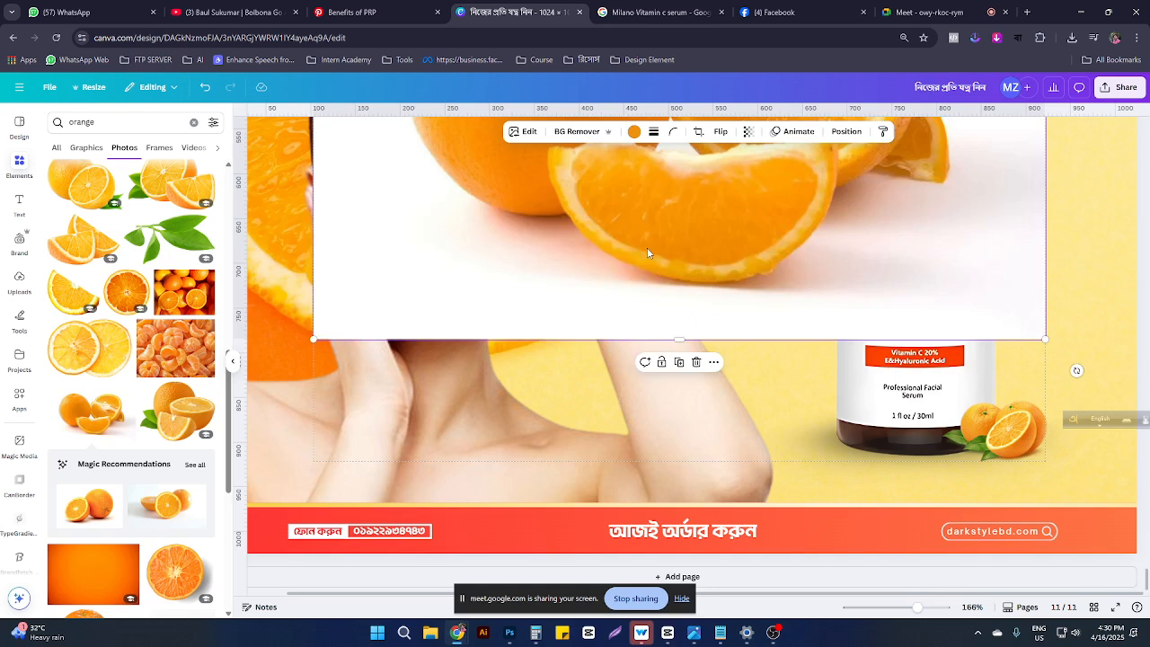
pyautogui.press('Delete')
pyautogui.scroll(-3, 165, 499)
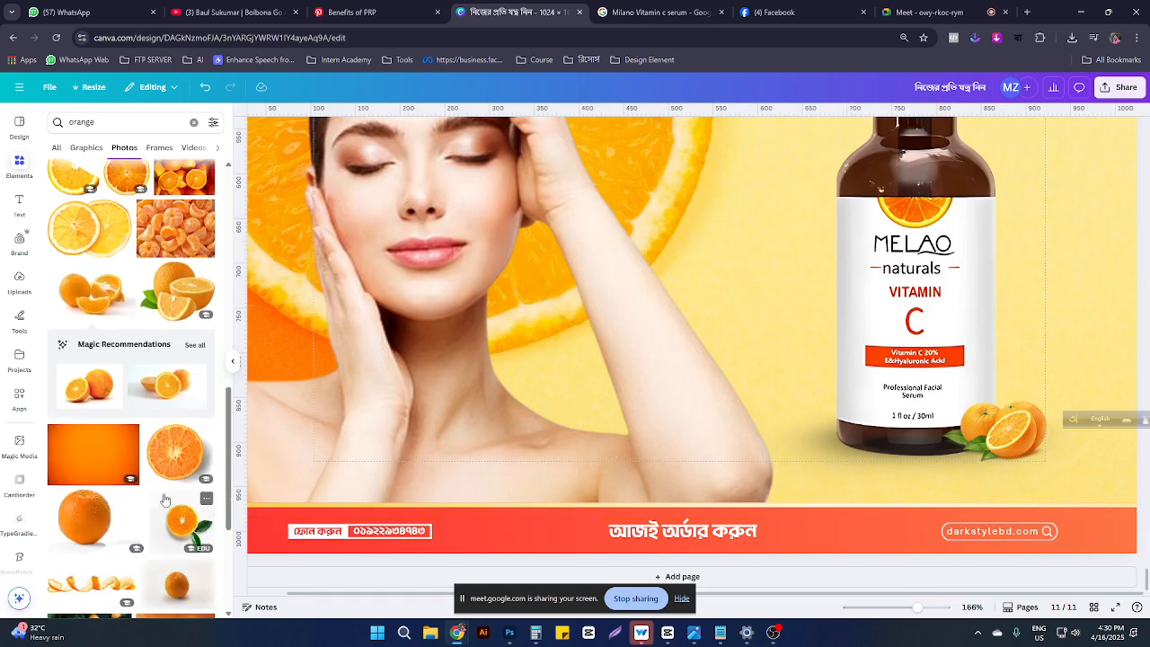
pyautogui.click(90, 389)
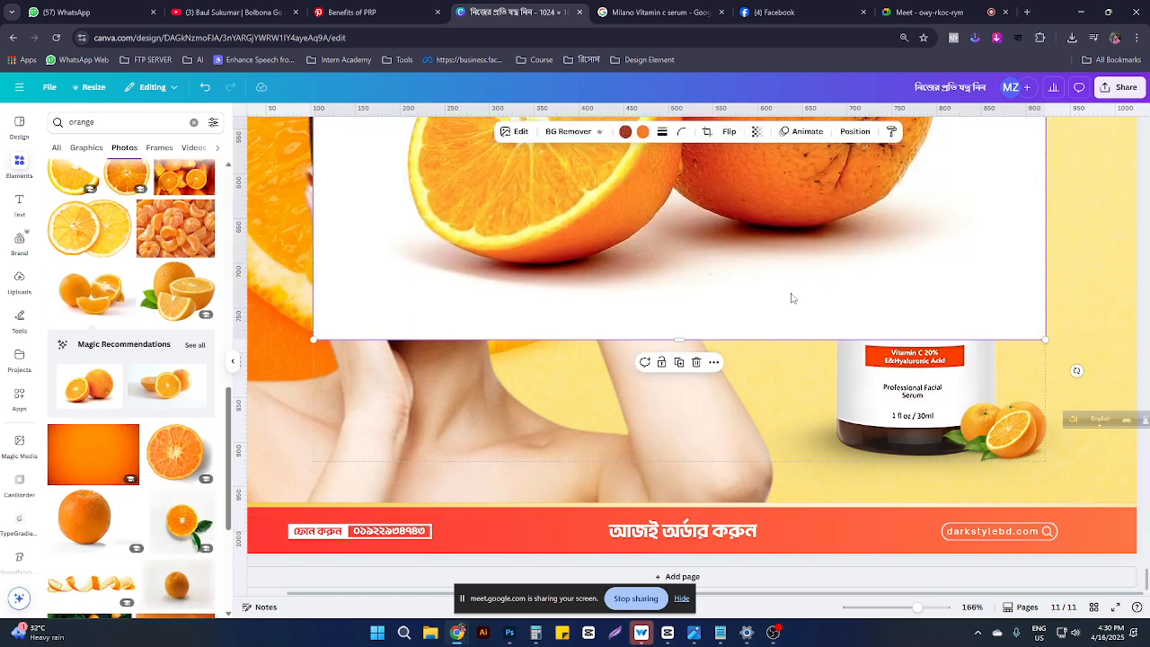
pyautogui.scroll(-5, 792, 297)
pyautogui.click(571, 132)
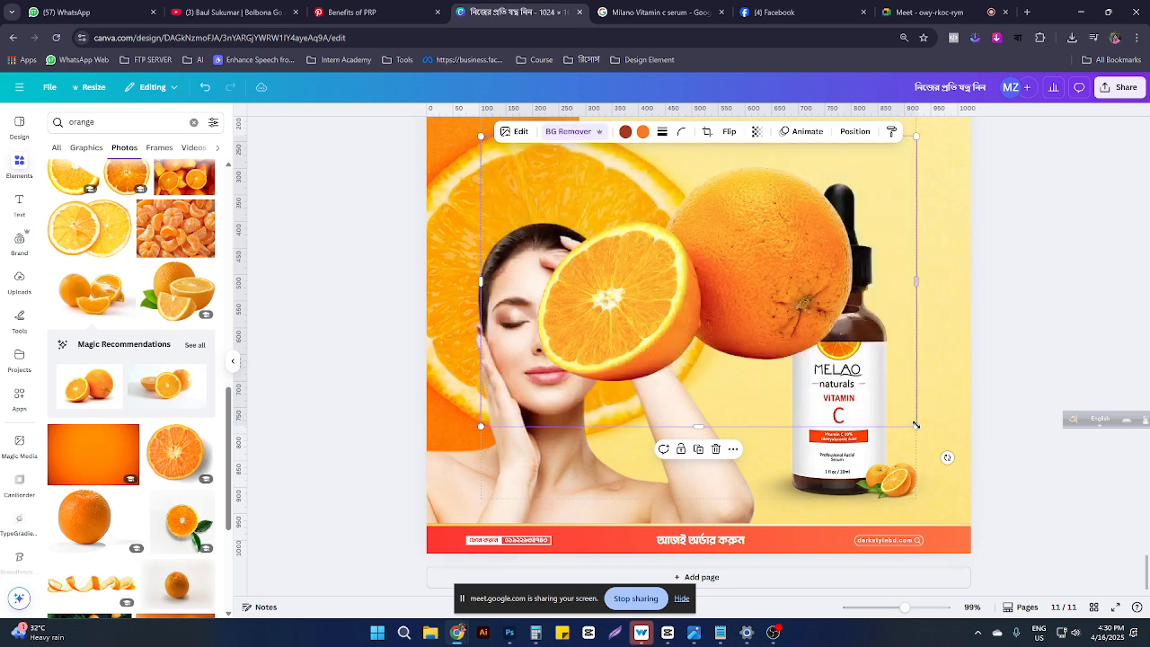
pyautogui.moveTo(915, 430); pyautogui.dragTo(616, 176)
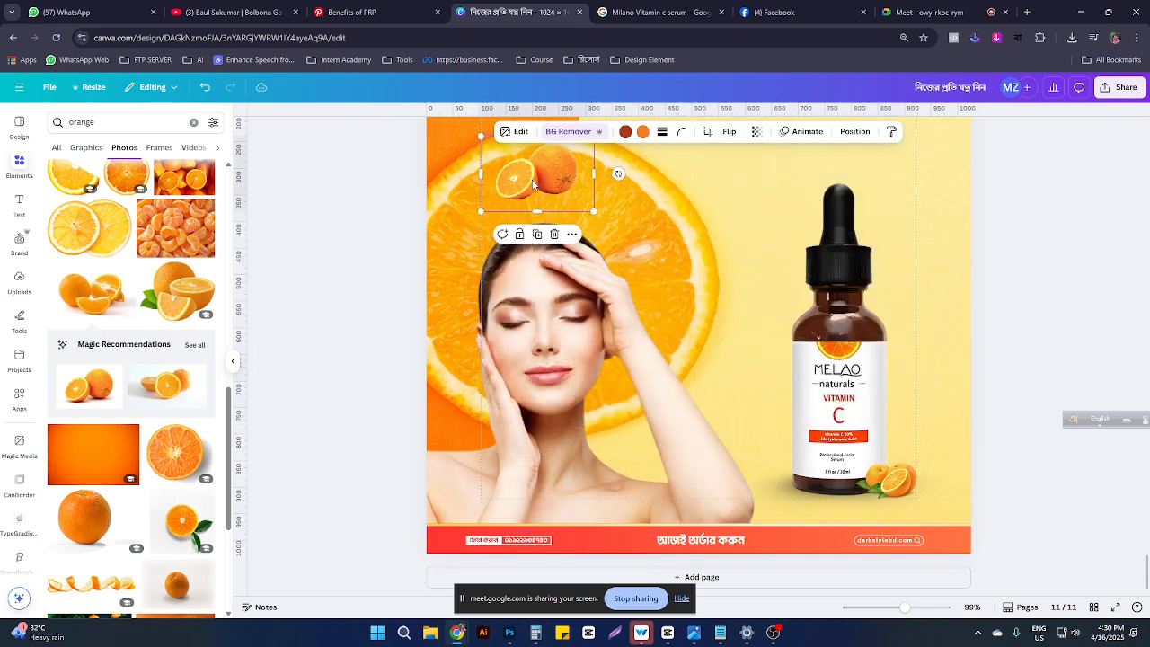
pyautogui.moveTo(542, 187); pyautogui.dragTo(826, 492)
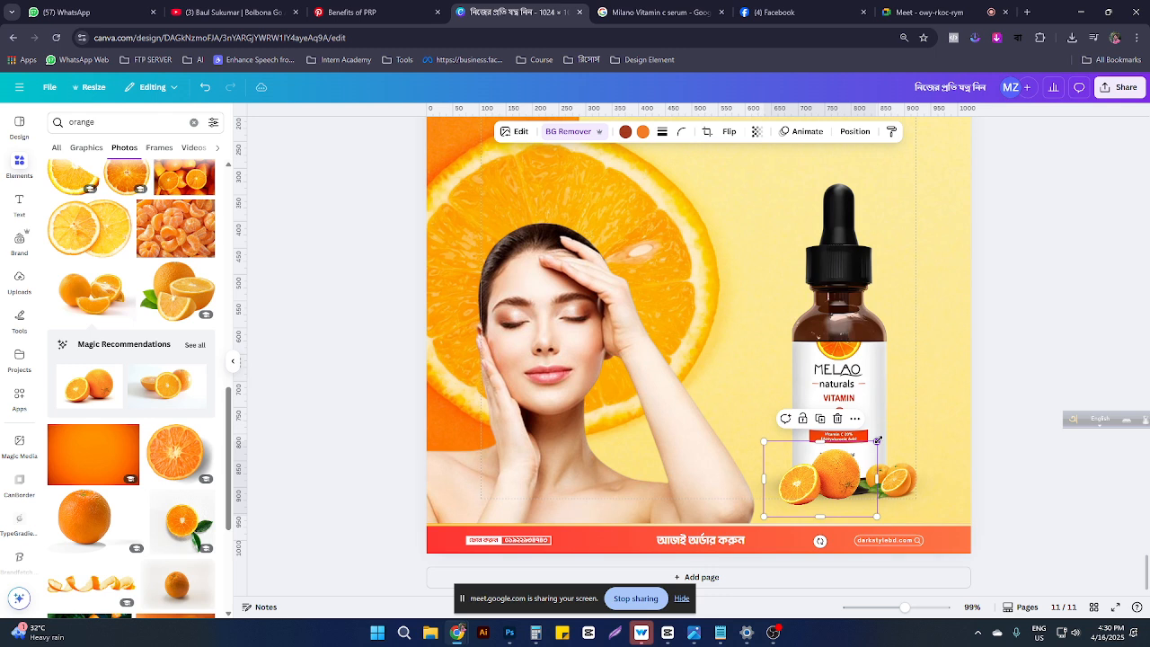
pyautogui.moveTo(873, 441); pyautogui.dragTo(828, 473)
pyautogui.press('Delete')
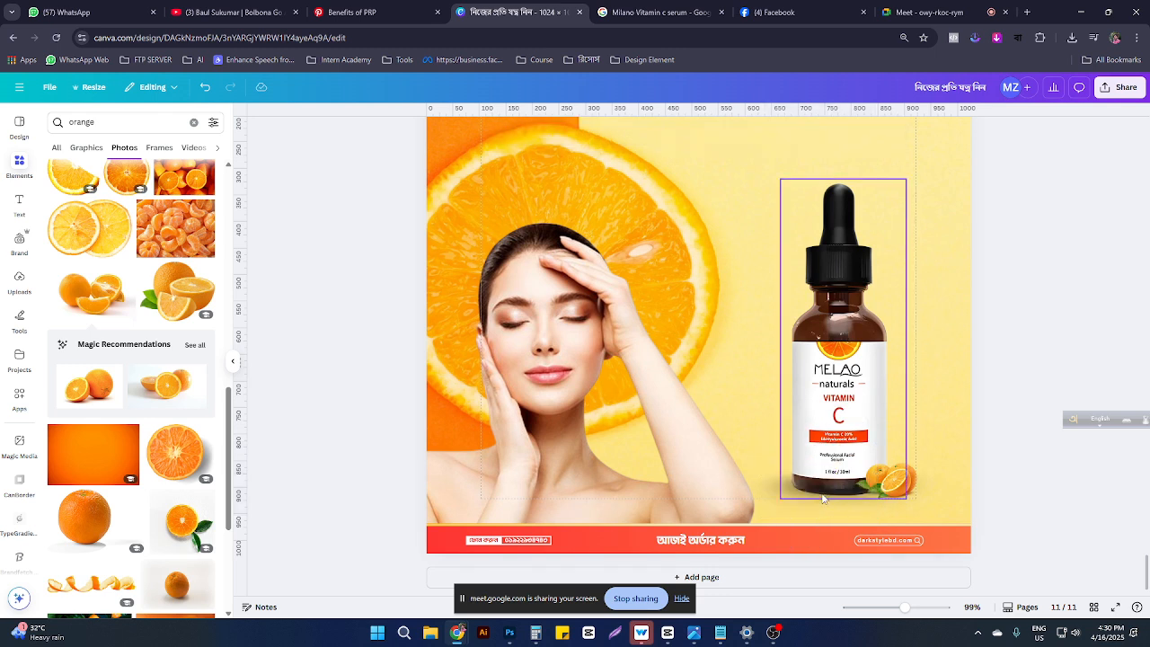
# Step: Enlarge the orange cluster, shift it left, and narrow the shadow under the bottle
pyautogui.click(964, 420)
pyautogui.click(894, 495)
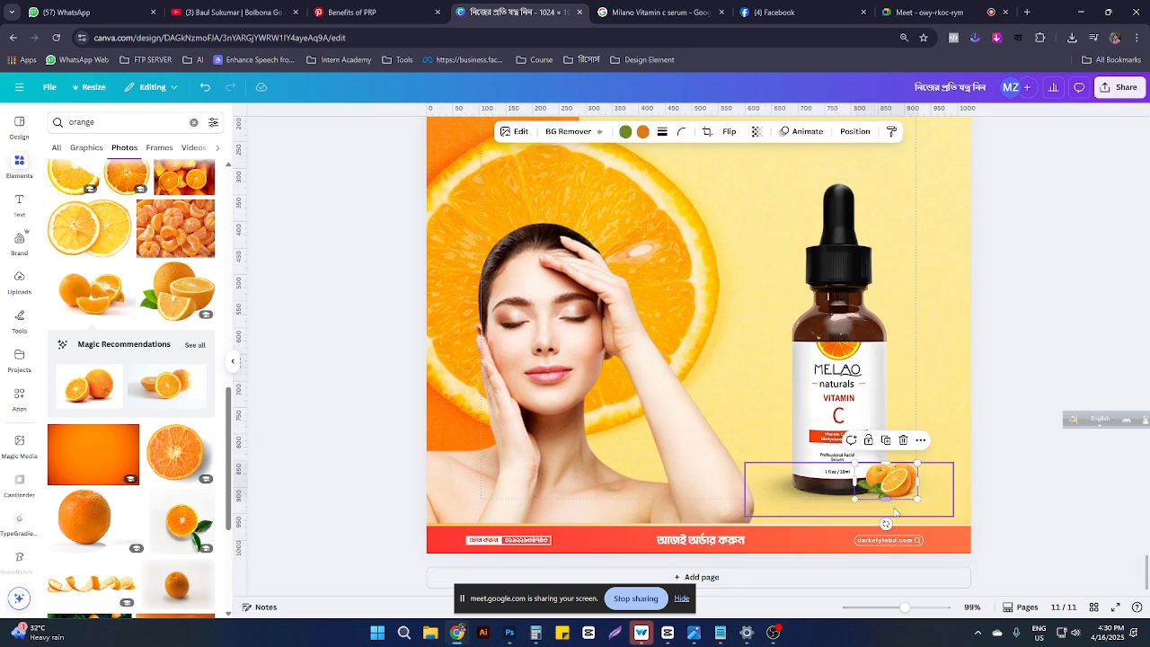
pyautogui.moveTo(917, 499); pyautogui.dragTo(892, 490)
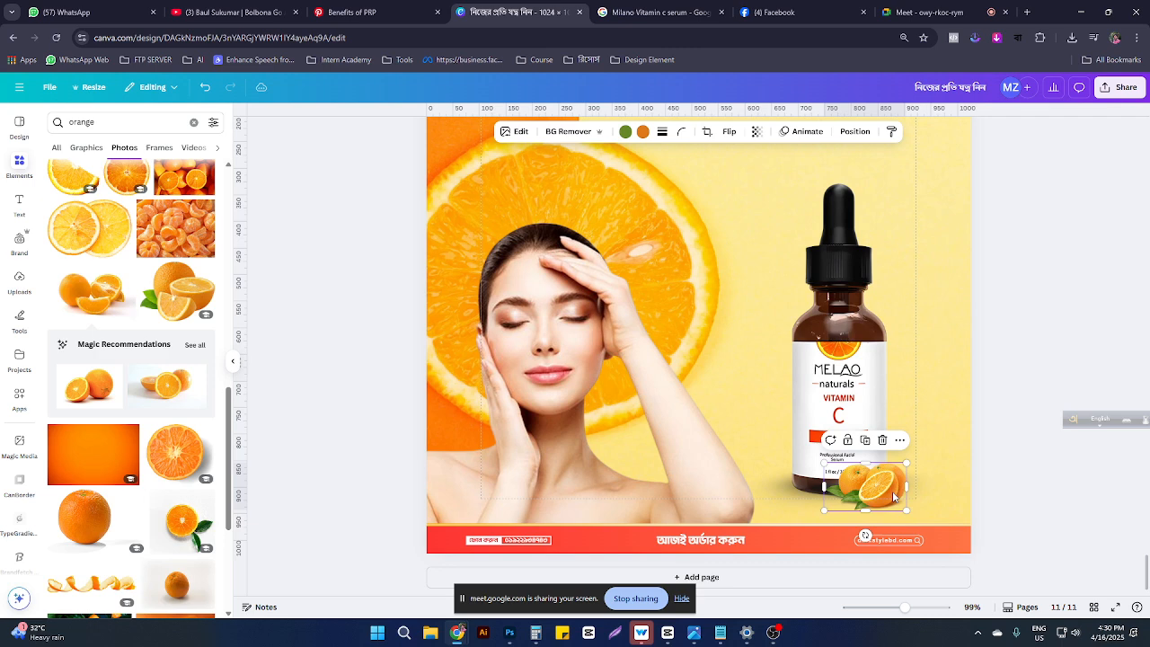
pyautogui.click(948, 486)
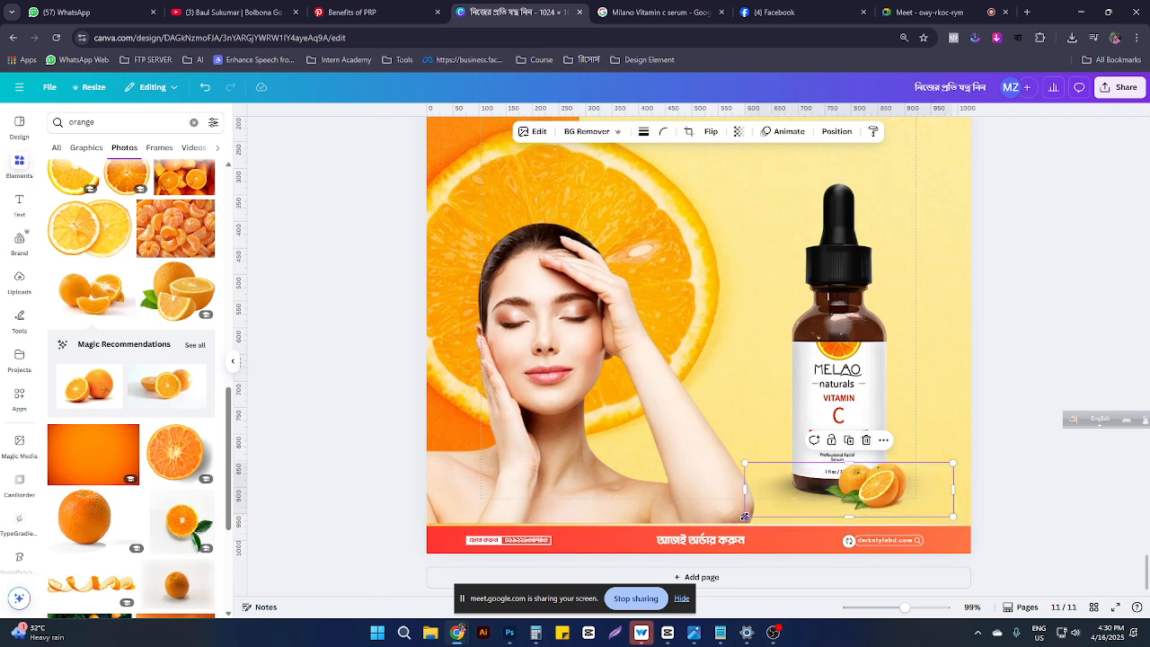
pyautogui.moveTo(745, 517); pyautogui.dragTo(892, 494)
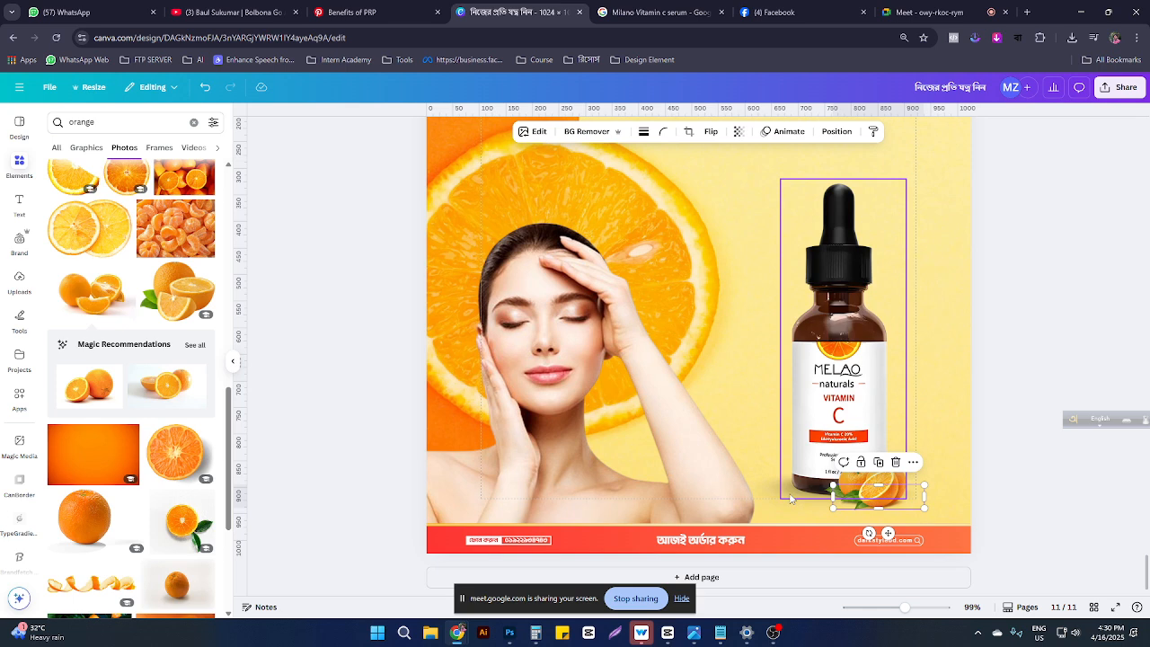
# Step: Recentre and narrow the black shadow just beneath the bottle, leaving the footer banner unchanged
pyautogui.click(730, 526)
pyautogui.moveTo(729, 525)
pyautogui.mouseDown()
pyautogui.moveTo(755, 523)
pyautogui.moveTo(739, 520)
pyautogui.mouseUp()
pyautogui.hotkey('ctrl', 'z')
pyautogui.click(775, 486)
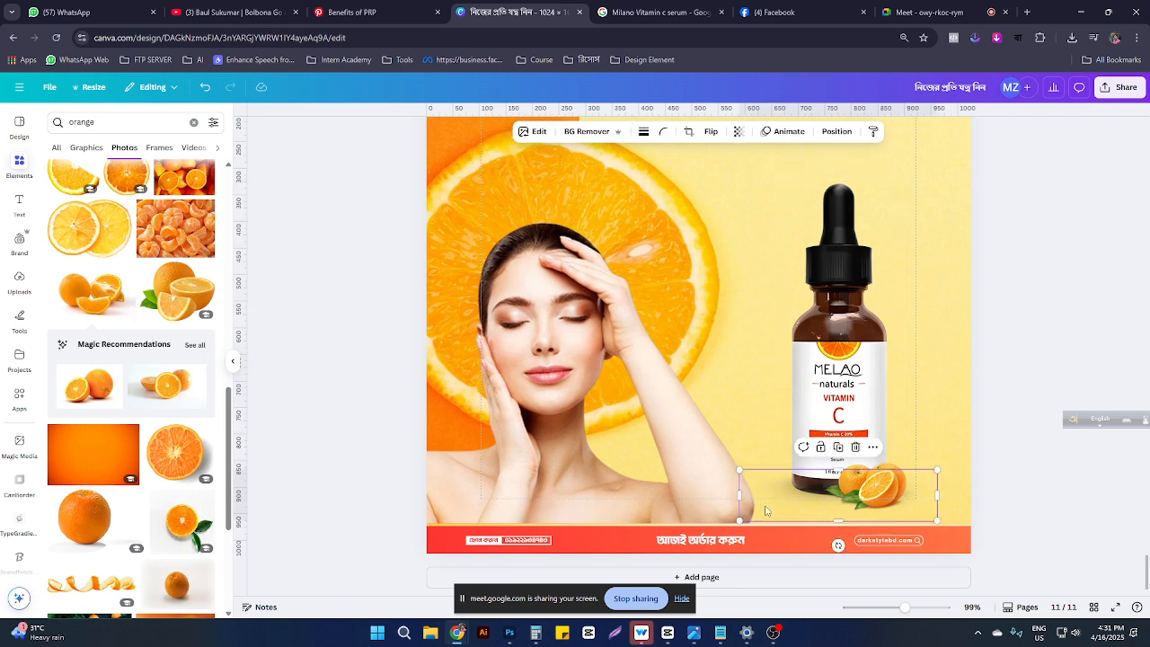
pyautogui.moveTo(762, 513); pyautogui.dragTo(643, 451)
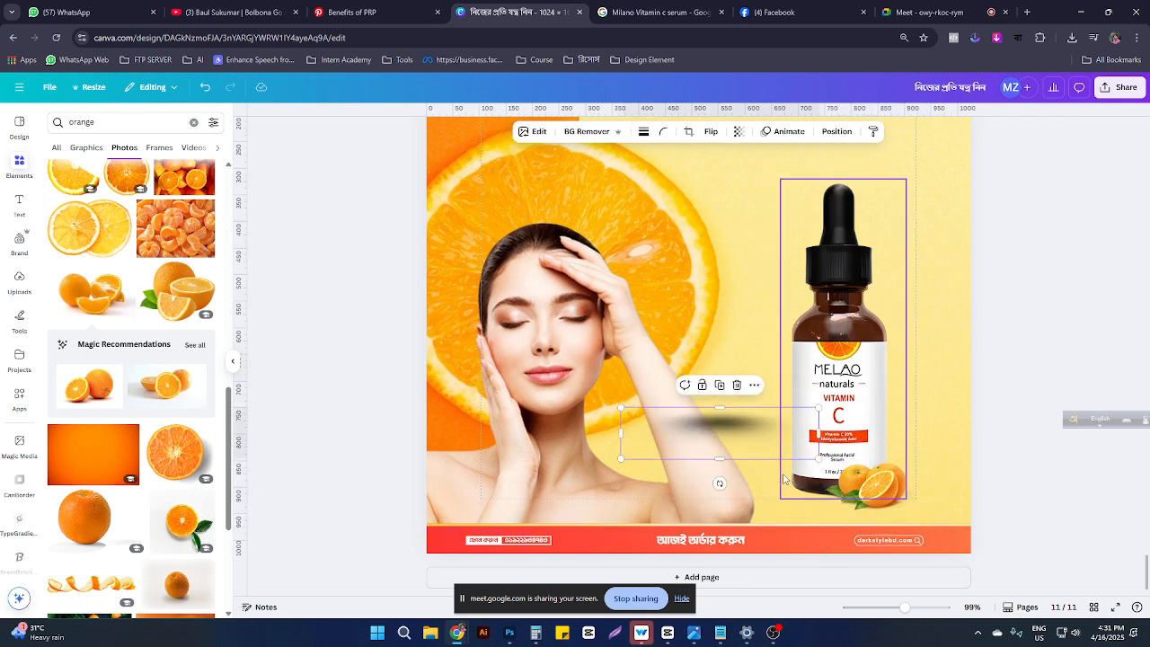
pyautogui.moveTo(819, 459); pyautogui.dragTo(843, 533)
pyautogui.click(859, 441)
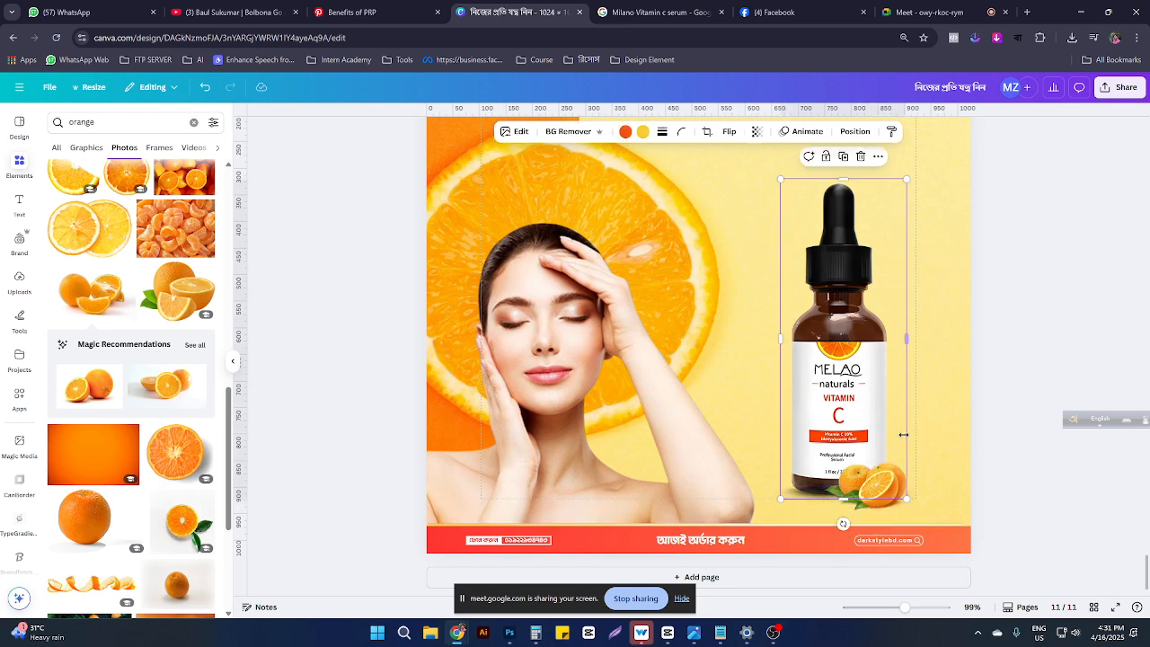
pyautogui.click(971, 419)
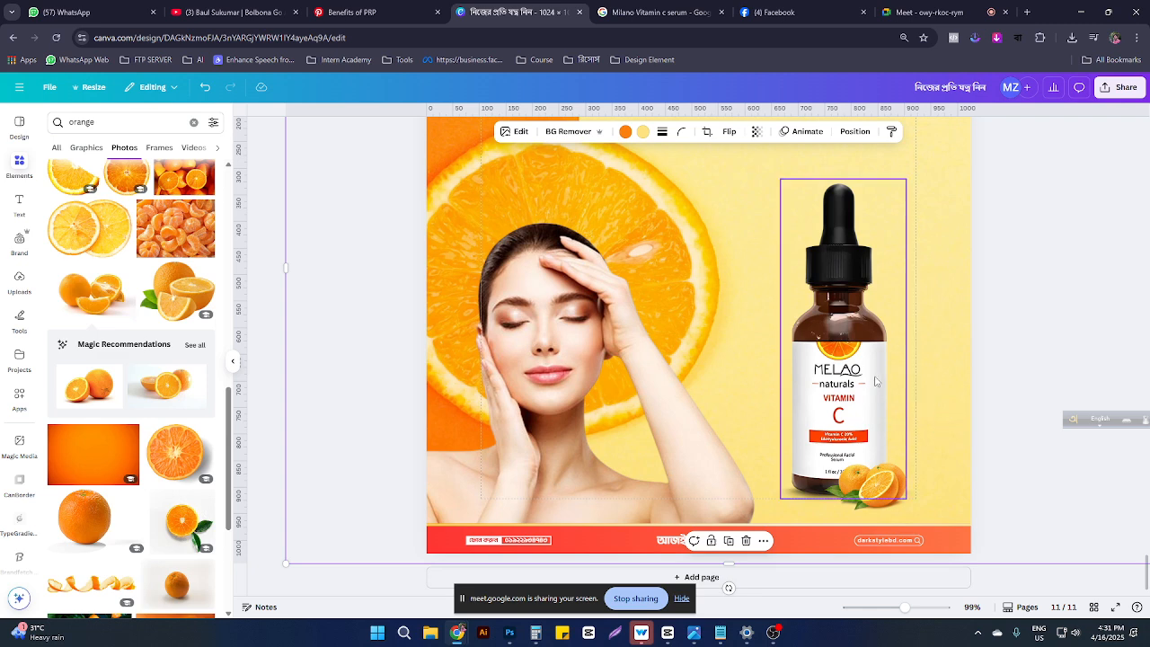
pyautogui.scroll(3, 716, 216)
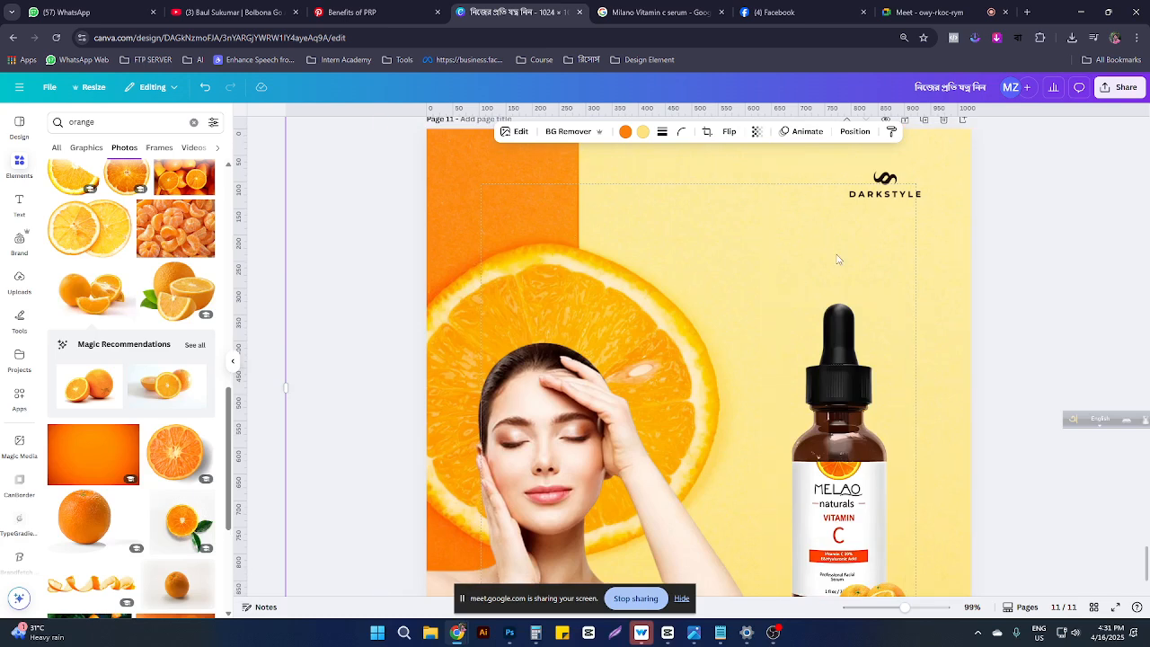
pyautogui.scroll(-3, 995, 374)
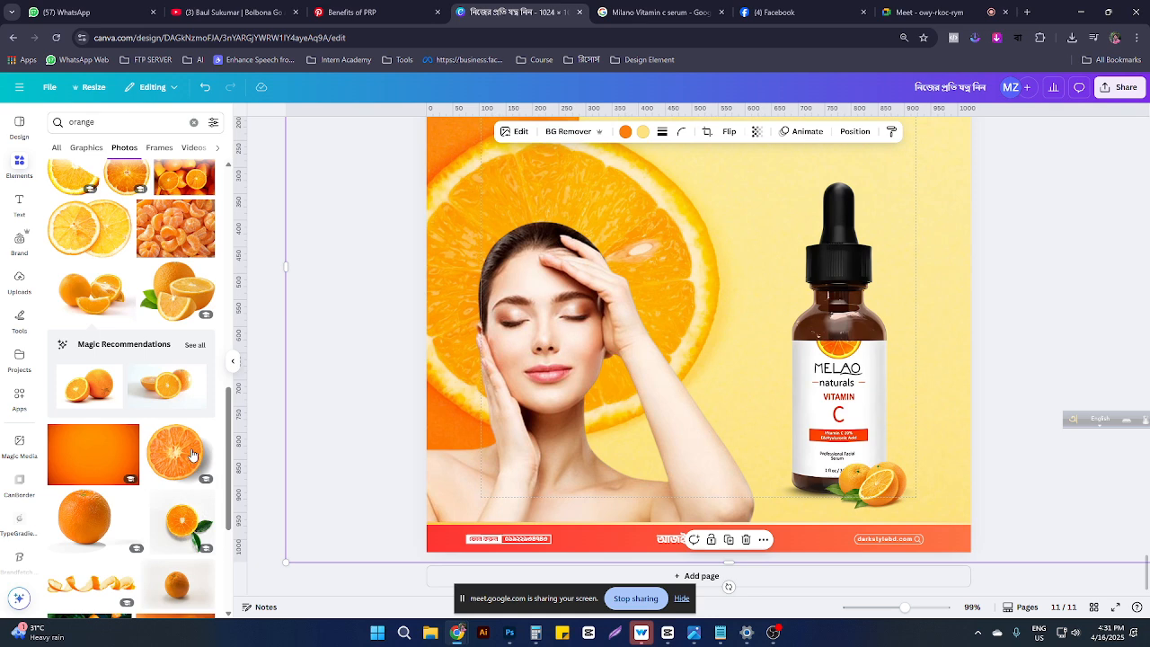
pyautogui.scroll(-5, 129, 449)
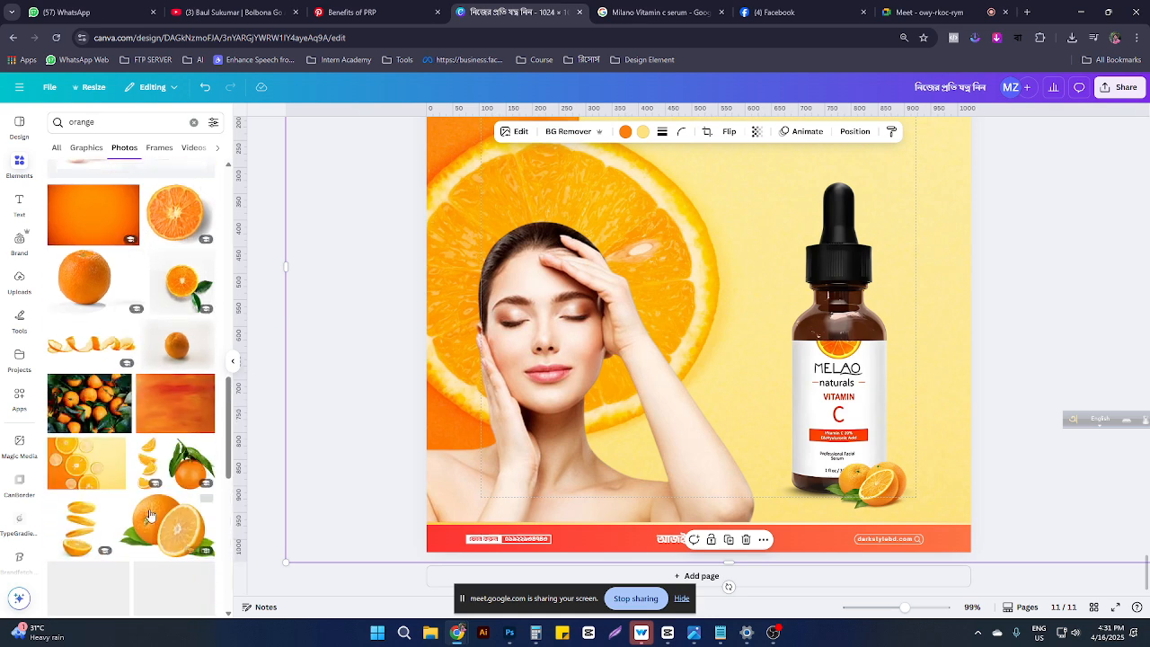
pyautogui.scroll(-2, 126, 449)
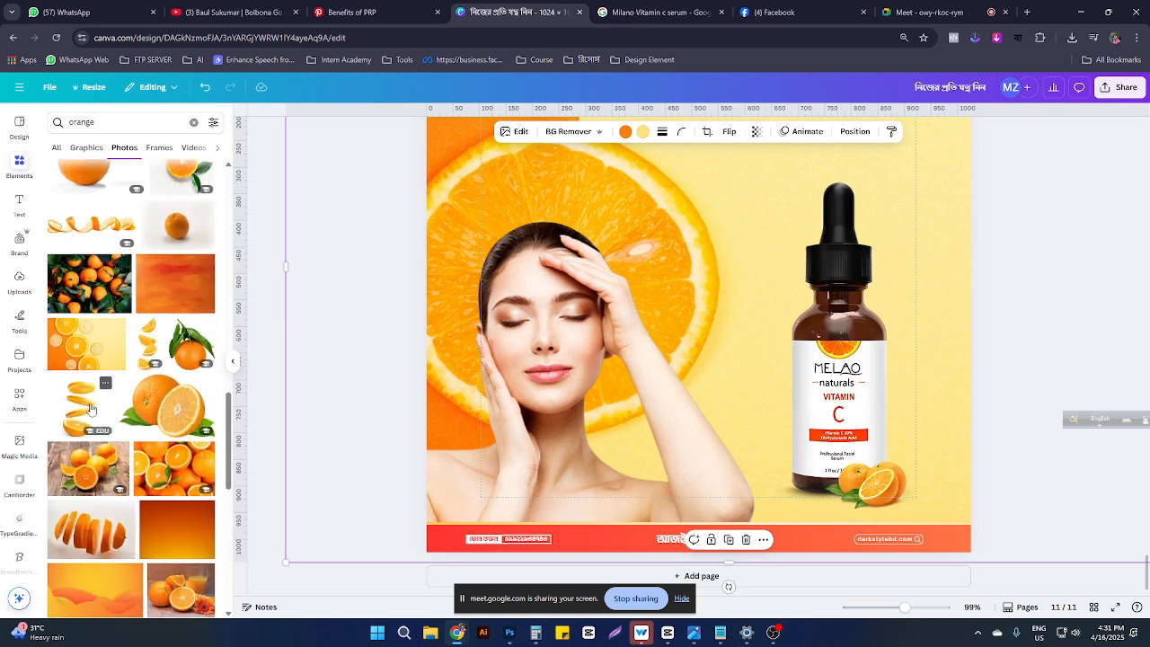
pyautogui.scroll(-3, 86, 359)
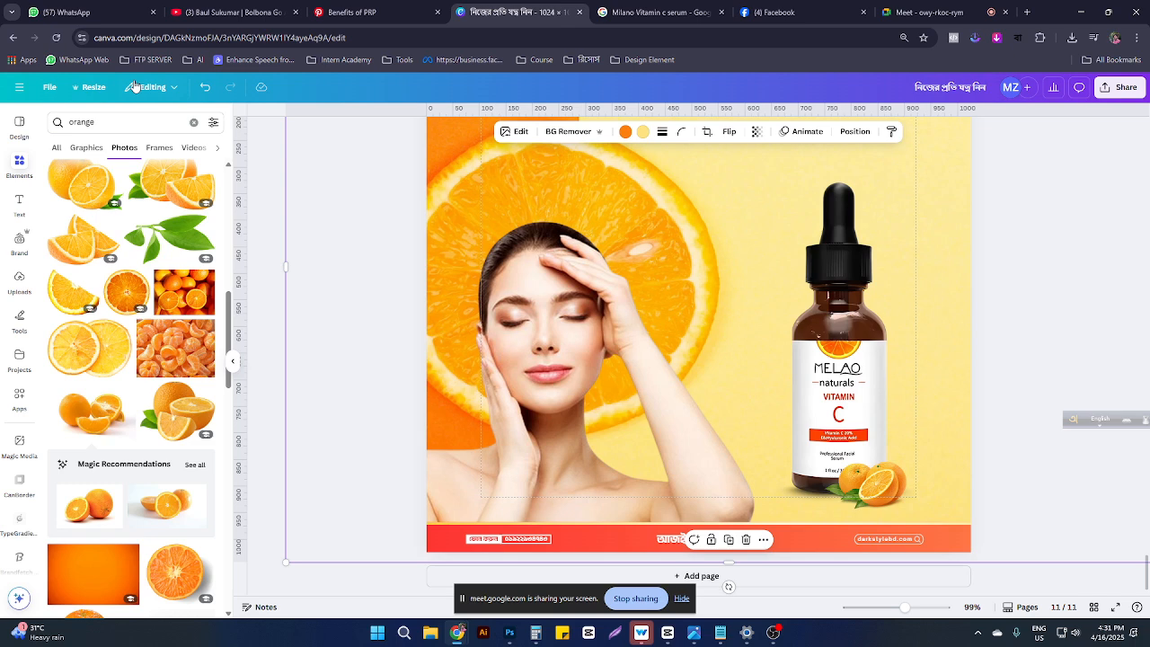
# Step: Search for 'water splash' and try a photo and a diagonal graphic, deleting both
pyautogui.click(110, 121)
pyautogui.hotkey('ctrl', 'a')
pyautogui.write('w')
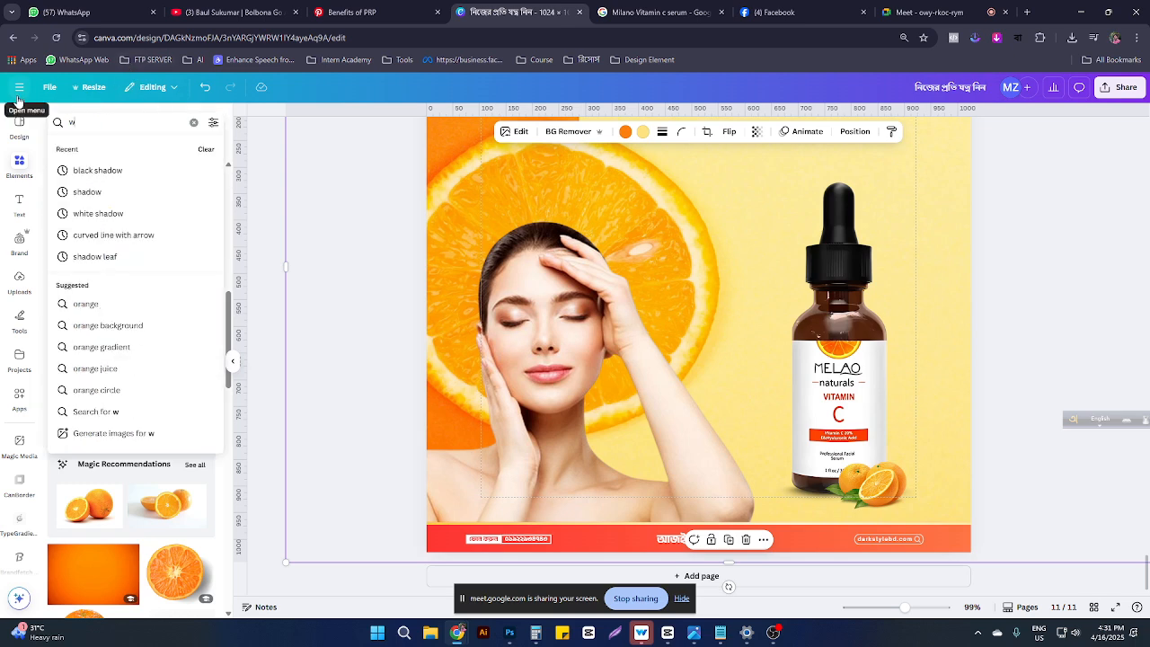
pyautogui.write('ater')
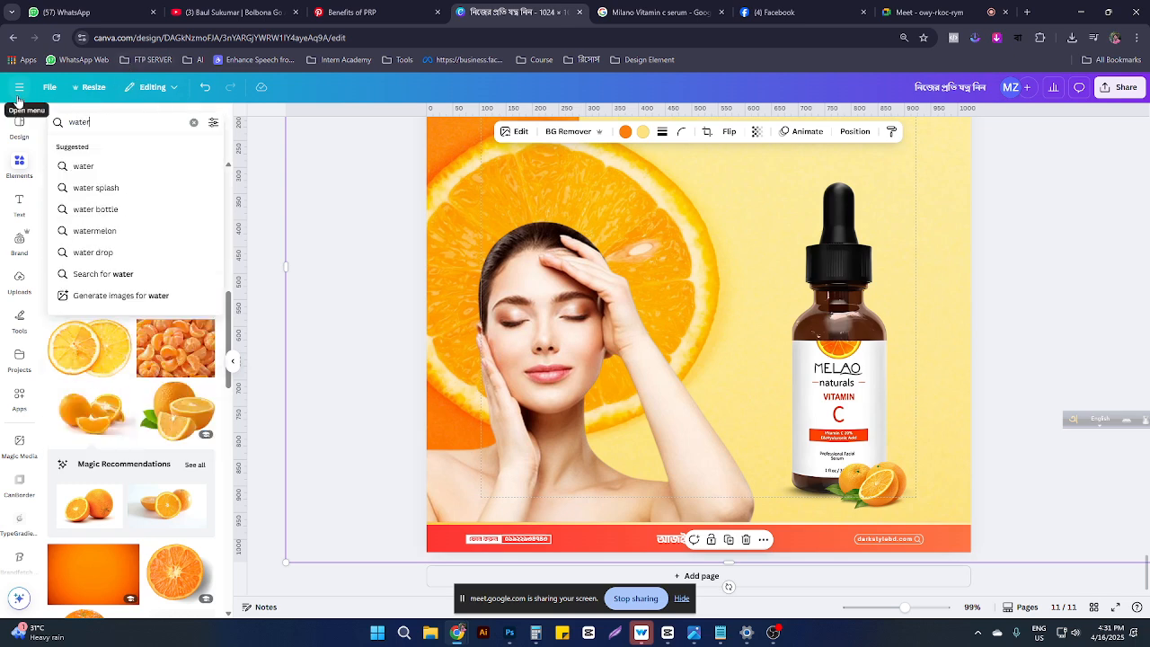
pyautogui.click(90, 187)
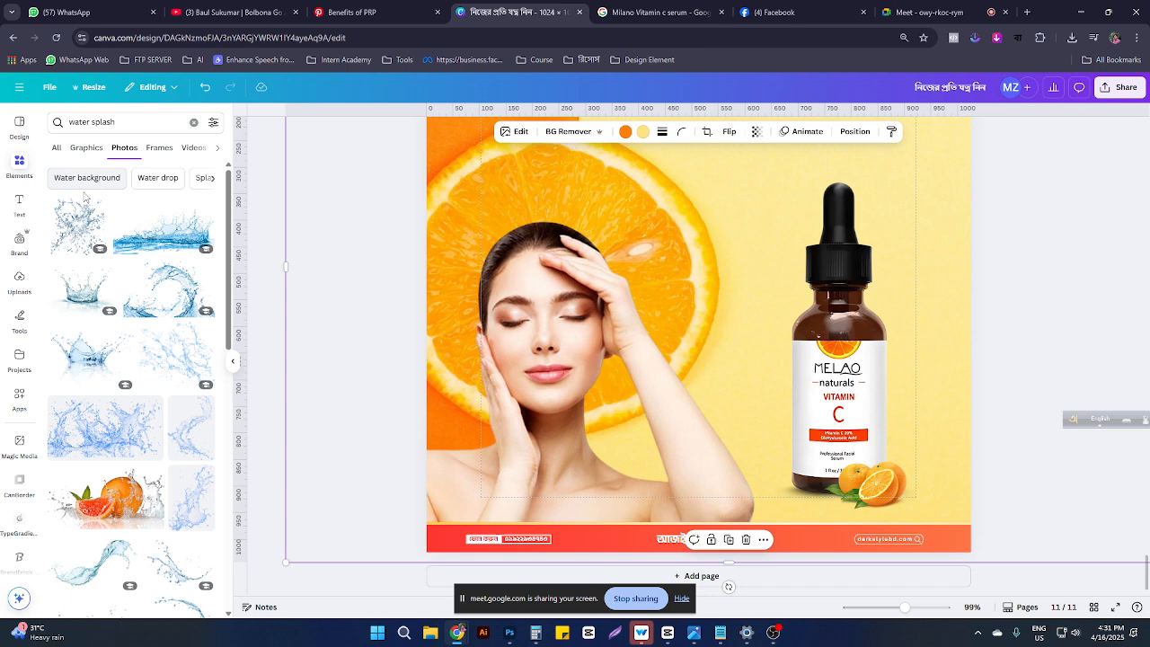
pyautogui.scroll(-2, 135, 378)
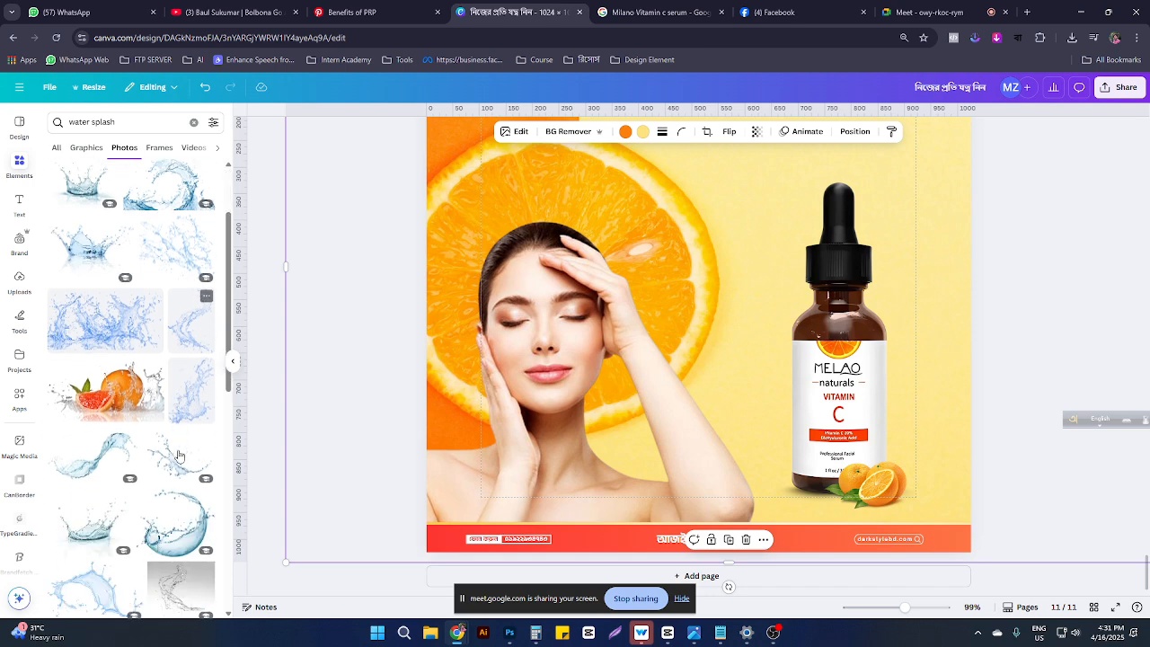
pyautogui.click(90, 440)
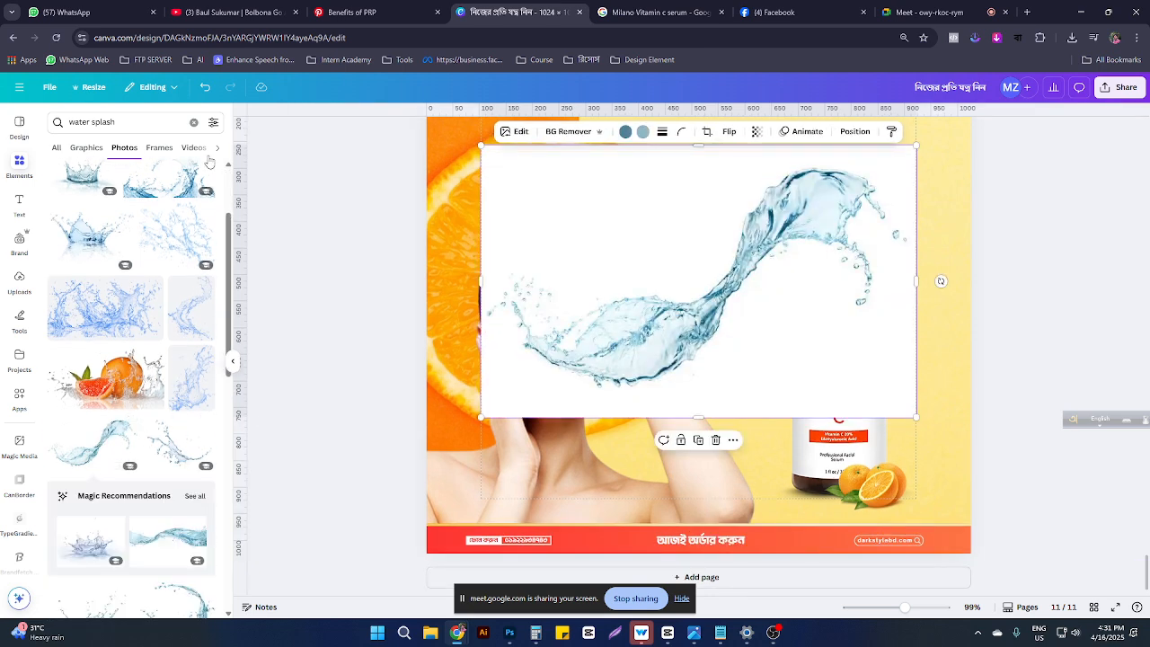
pyautogui.click(86, 148)
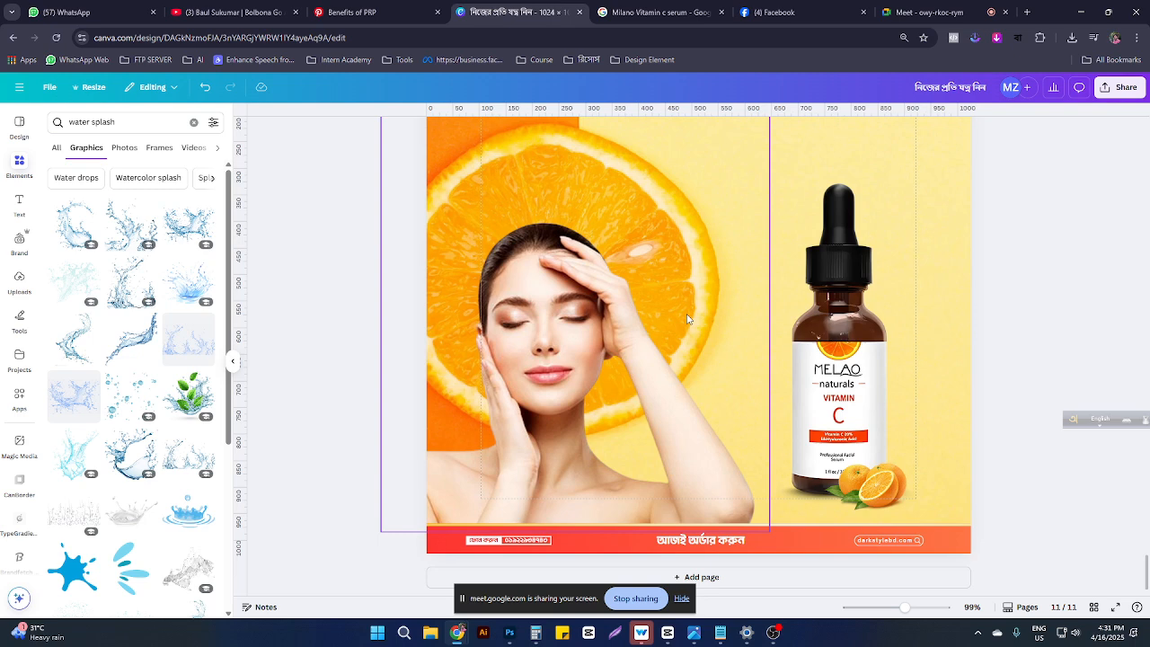
pyautogui.press('Delete')
pyautogui.click(131, 340)
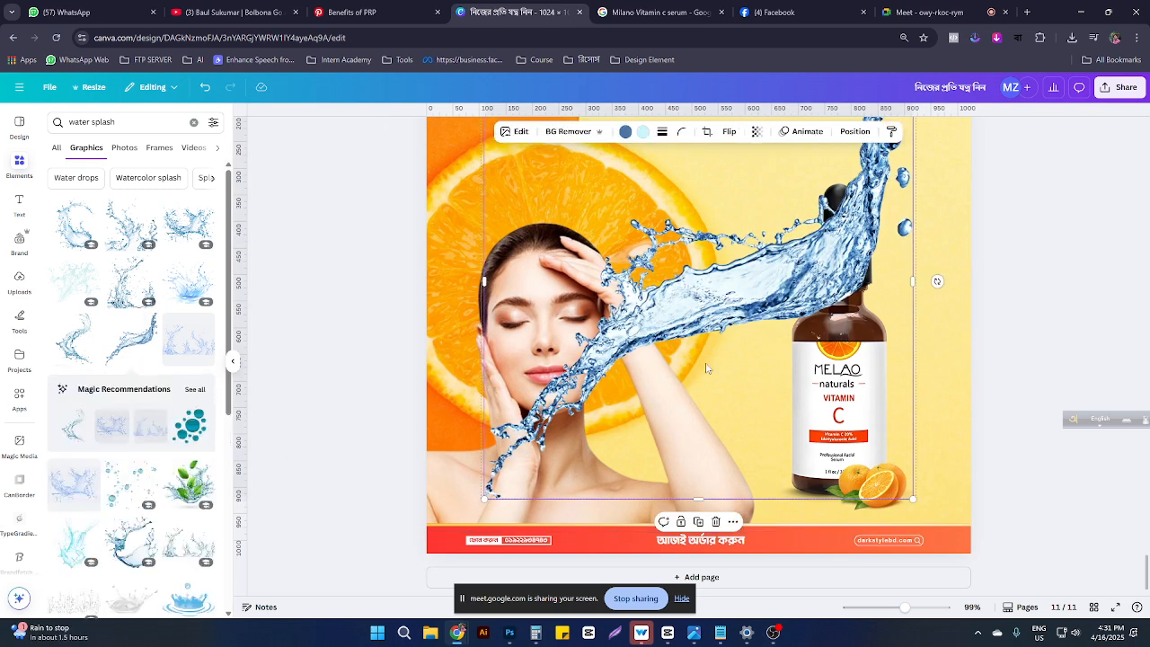
pyautogui.press('Delete')
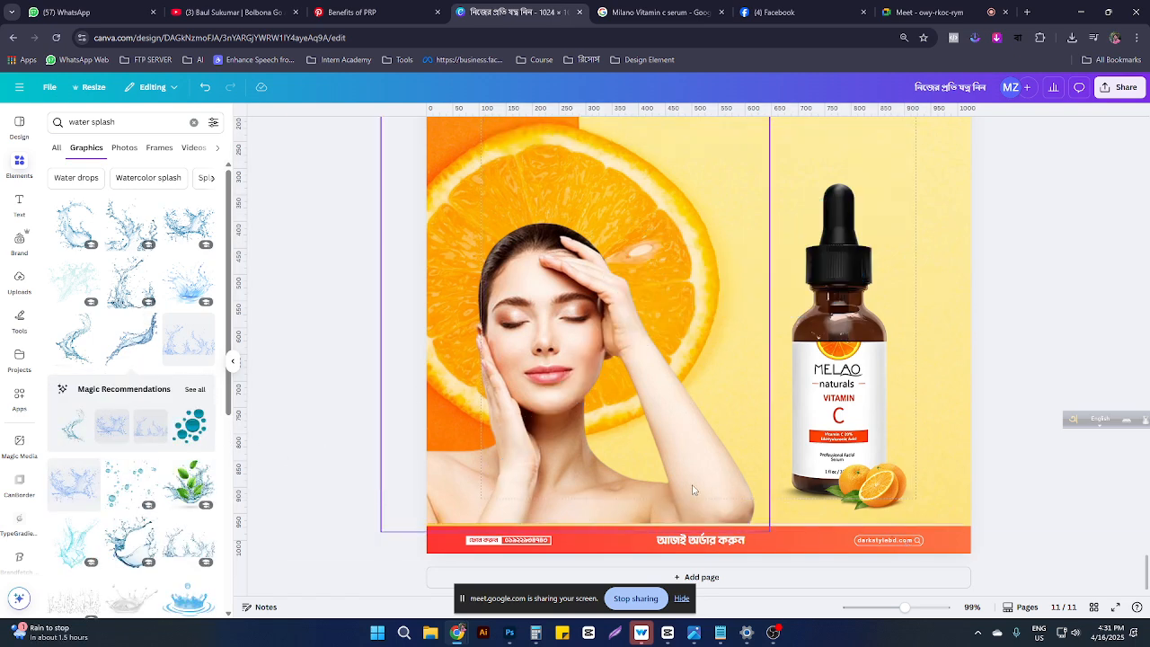
# Step: Place a swirling splash graphic on the serum bottle, then delete it
pyautogui.click(76, 227)
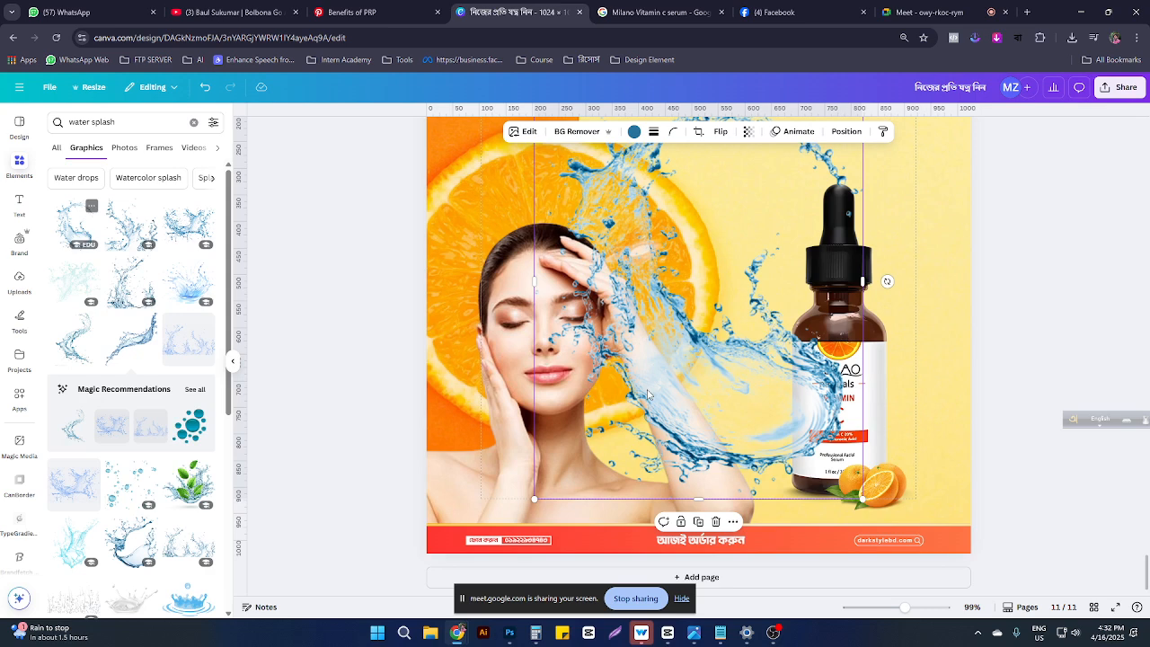
pyautogui.moveTo(780, 429); pyautogui.dragTo(899, 449)
pyautogui.moveTo(984, 528); pyautogui.dragTo(744, 376)
pyautogui.moveTo(736, 305); pyautogui.dragTo(740, 306)
pyautogui.moveTo(738, 346); pyautogui.dragTo(824, 480)
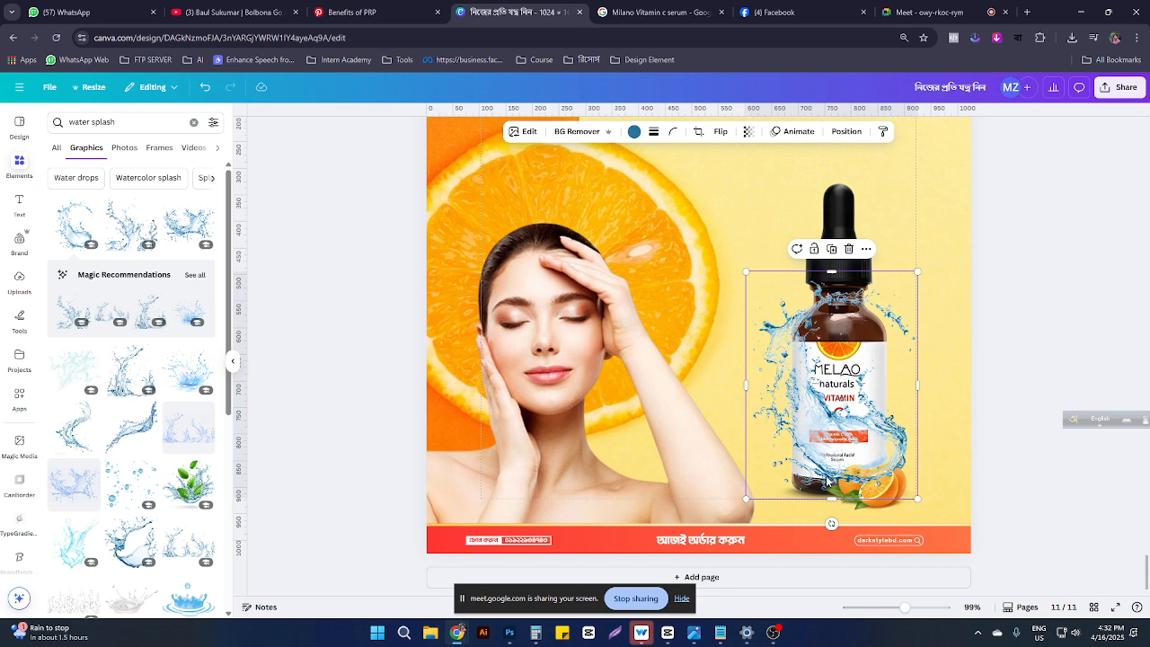
pyautogui.press('Delete')
pyautogui.click(808, 489)
pyautogui.scroll(4, 922, 432)
pyautogui.scroll(-3, 916, 427)
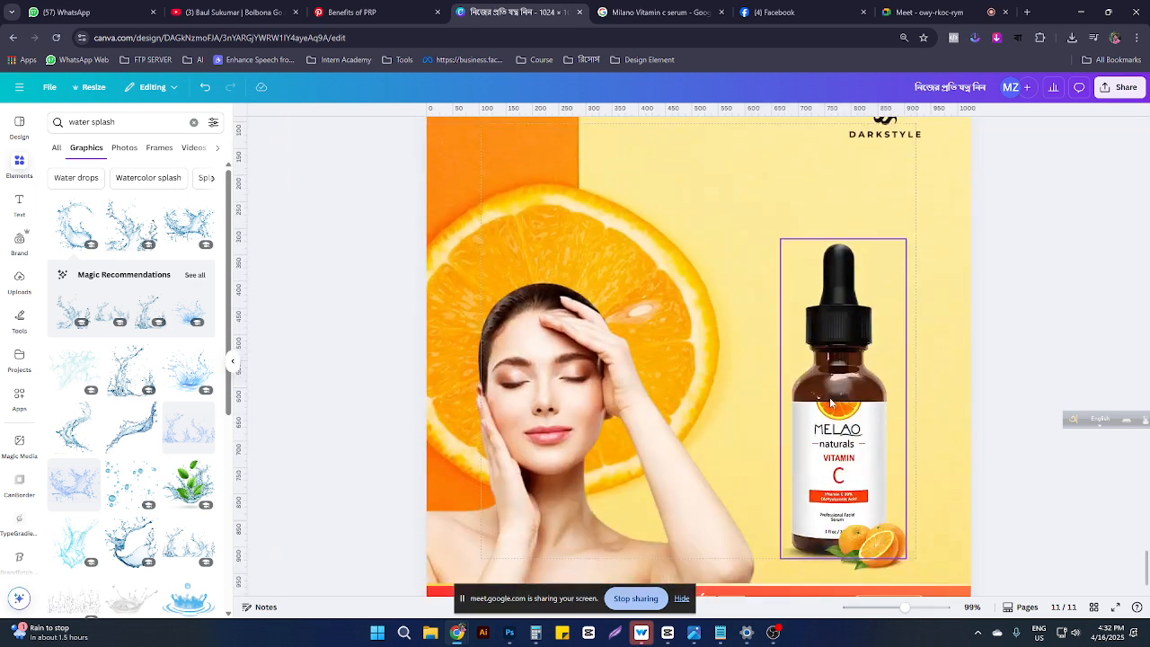
pyautogui.click(861, 204)
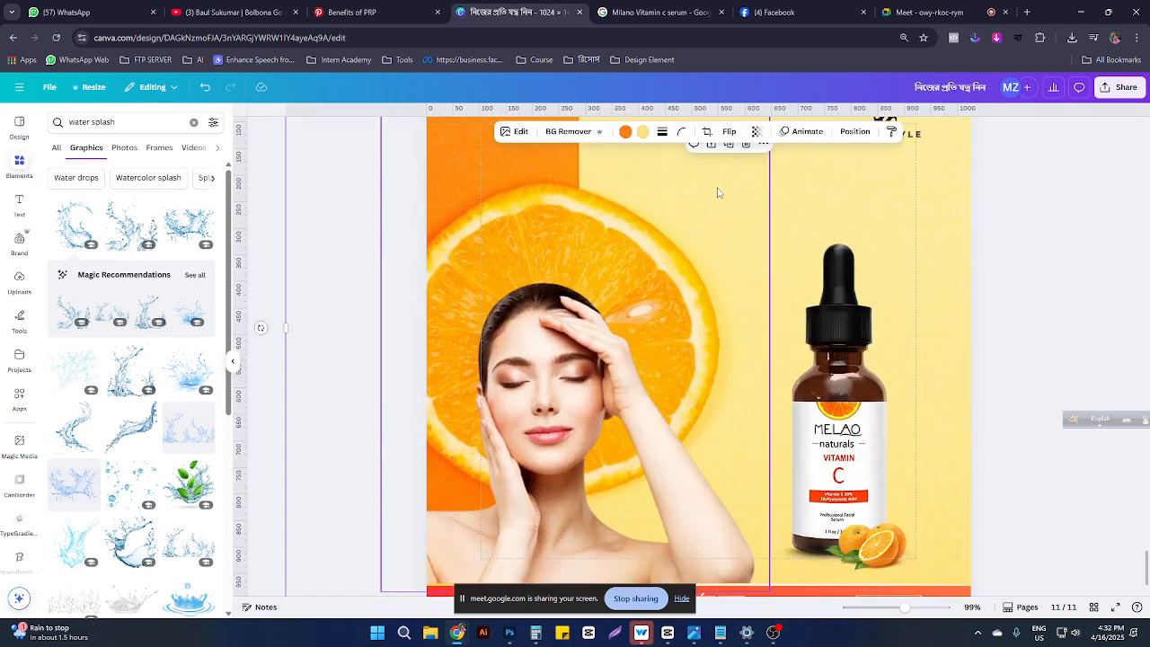
# Step: Upscale the orange-slice background with Image Upscaler, then switch to the Benefits of PRP Pinterest page
pyautogui.click(854, 131)
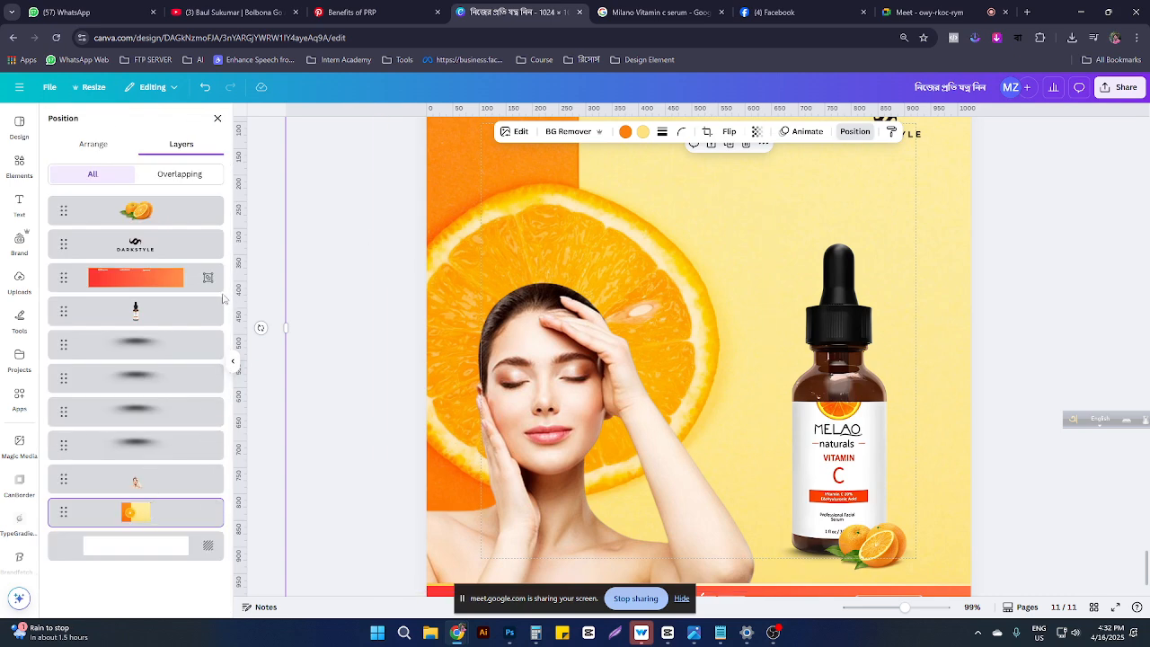
pyautogui.click(518, 132)
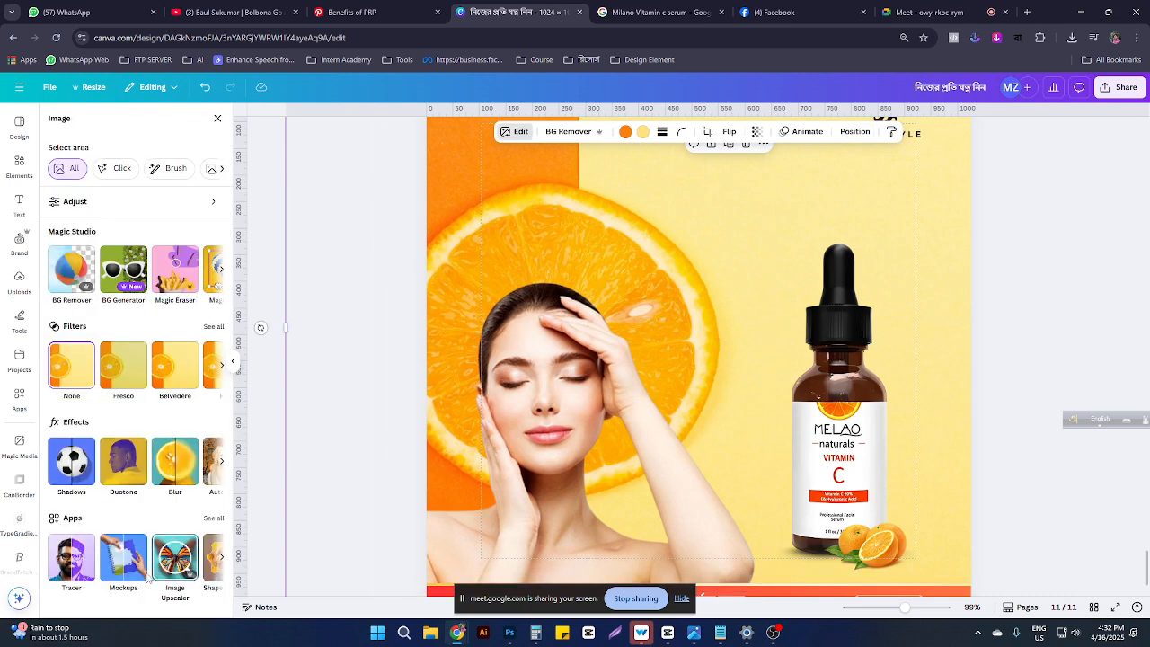
pyautogui.click(175, 562)
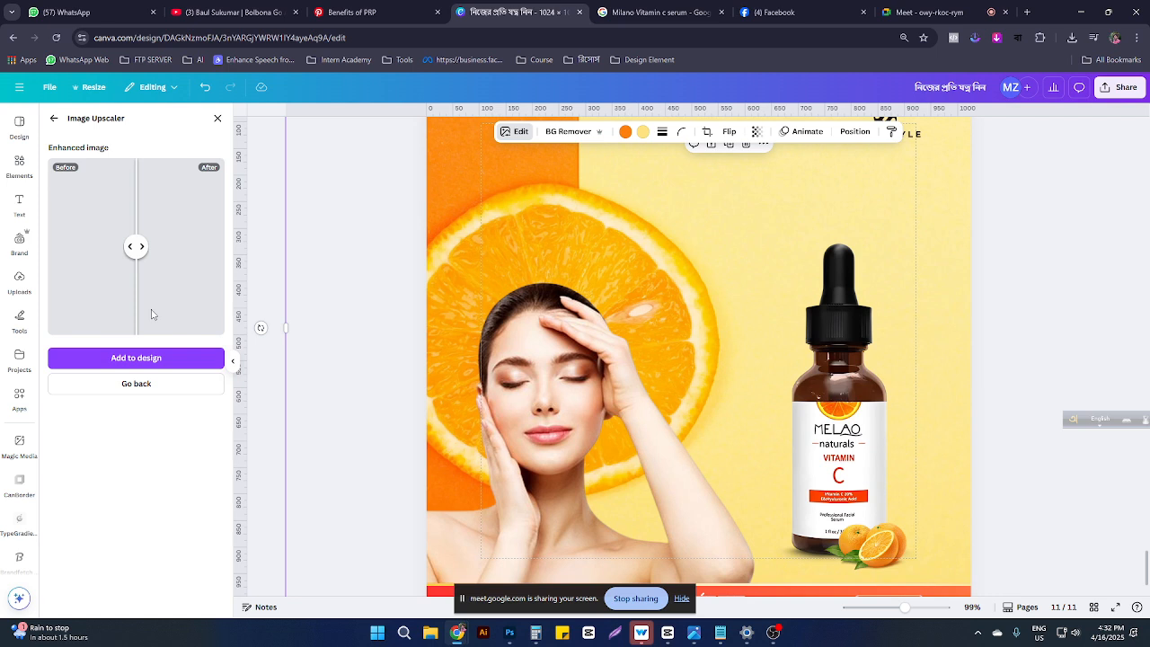
pyautogui.click(139, 390)
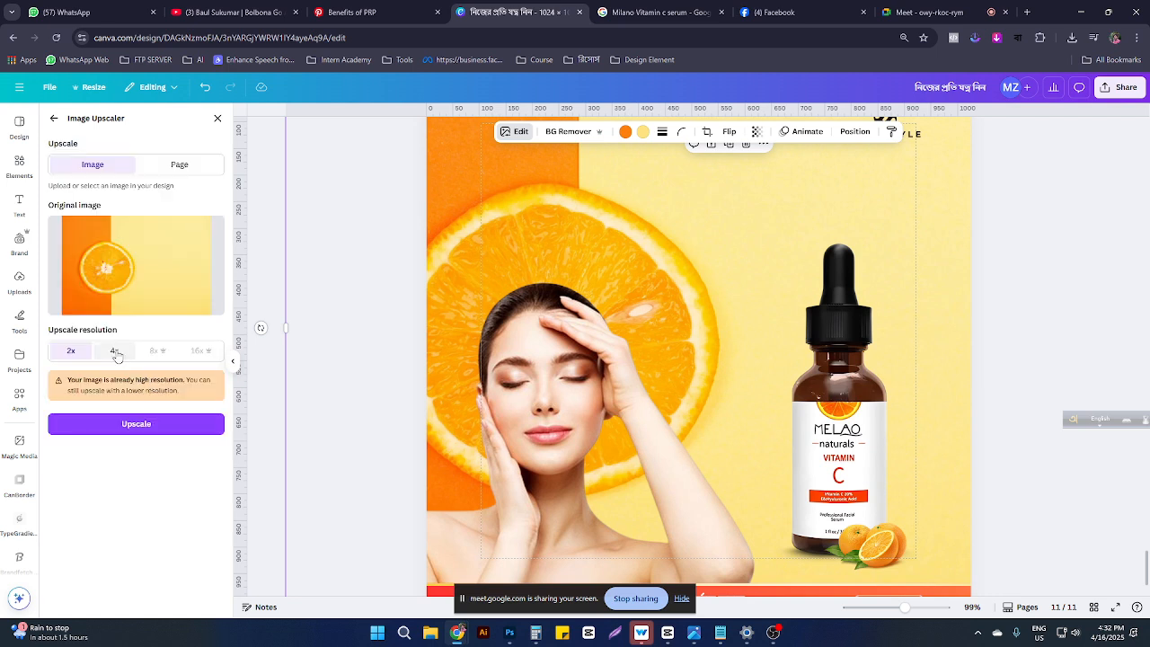
pyautogui.click(115, 352)
pyautogui.click(155, 424)
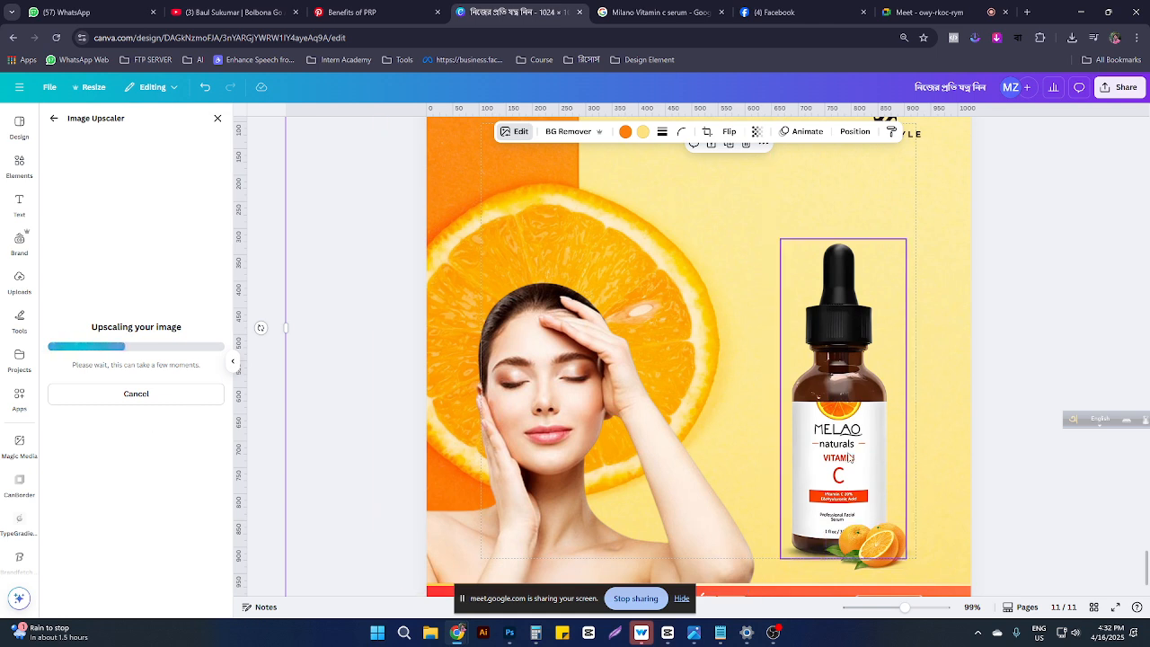
pyautogui.click(355, 13)
# Step: Go from the Pinterest home feed to your saved Cosmetic Design board
pyautogui.scroll(-2, 395, 340)
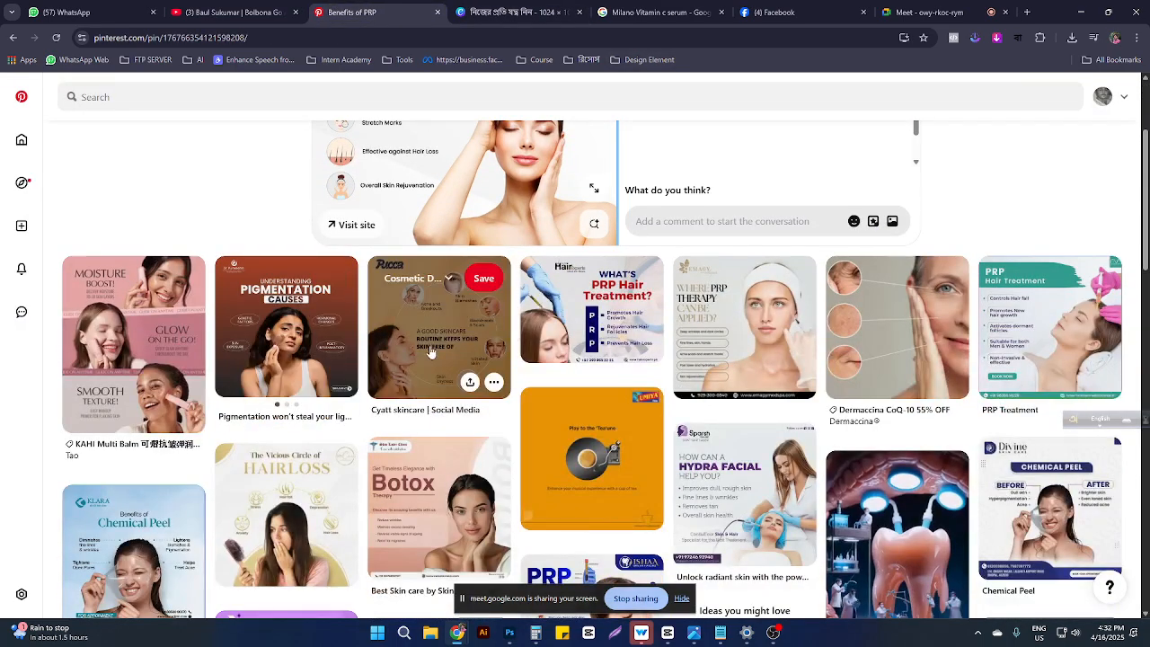
pyautogui.scroll(-5, 395, 339)
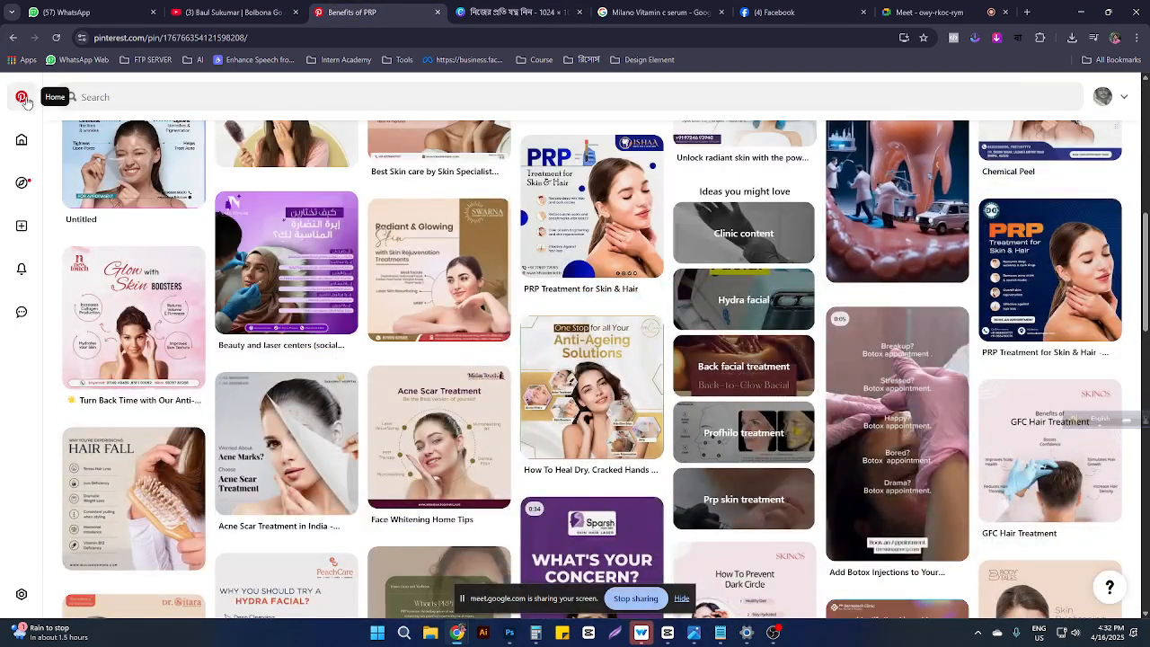
pyautogui.click(22, 96)
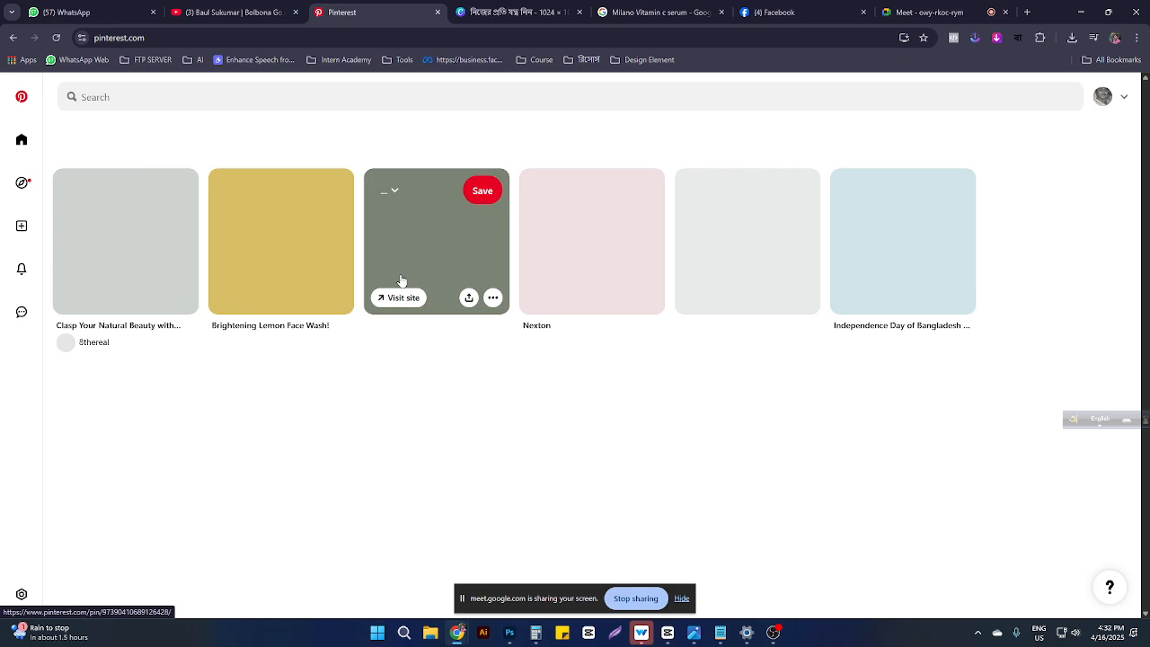
pyautogui.scroll(-5, 482, 285)
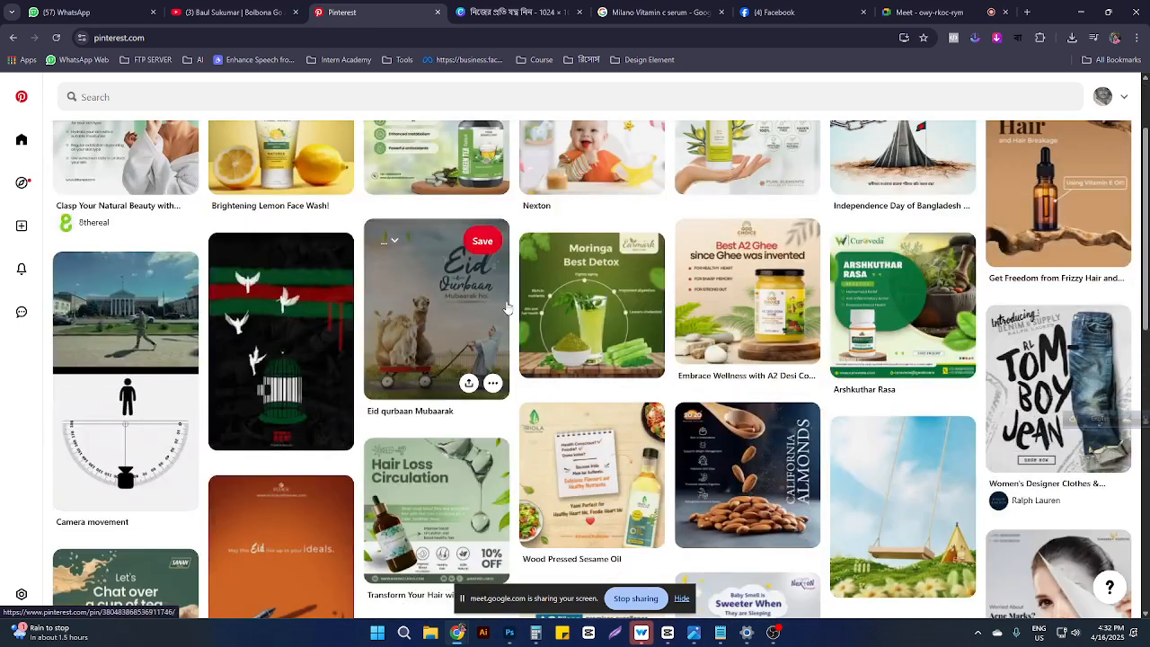
pyautogui.scroll(2, 537, 350)
pyautogui.scroll(3, 537, 351)
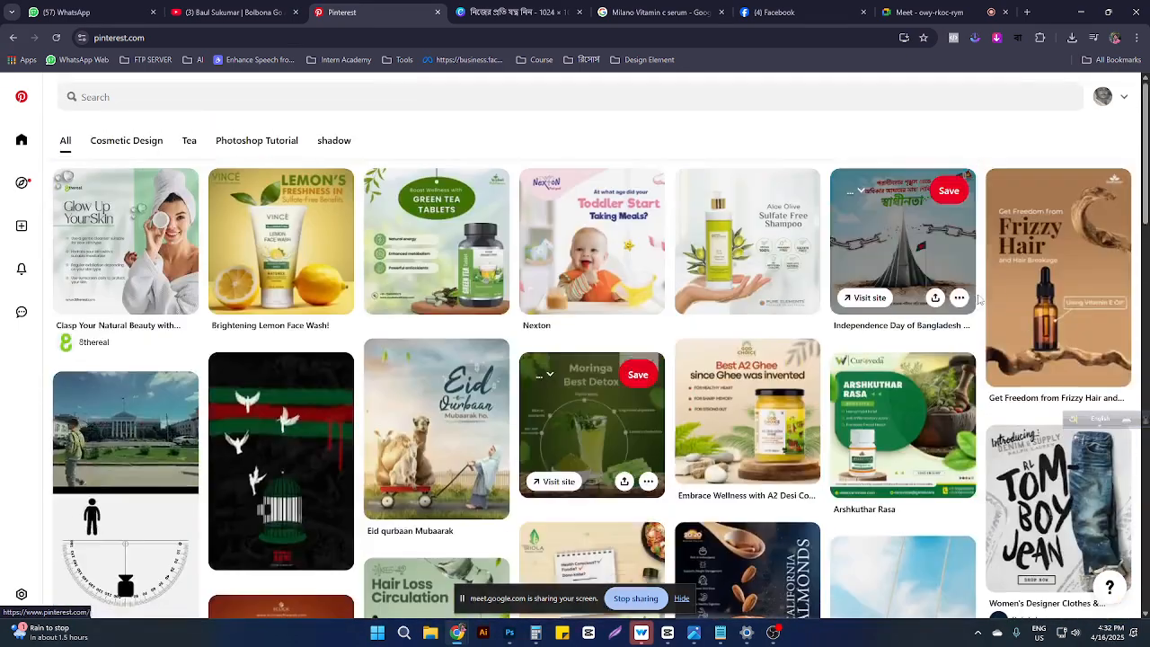
pyautogui.click(1103, 100)
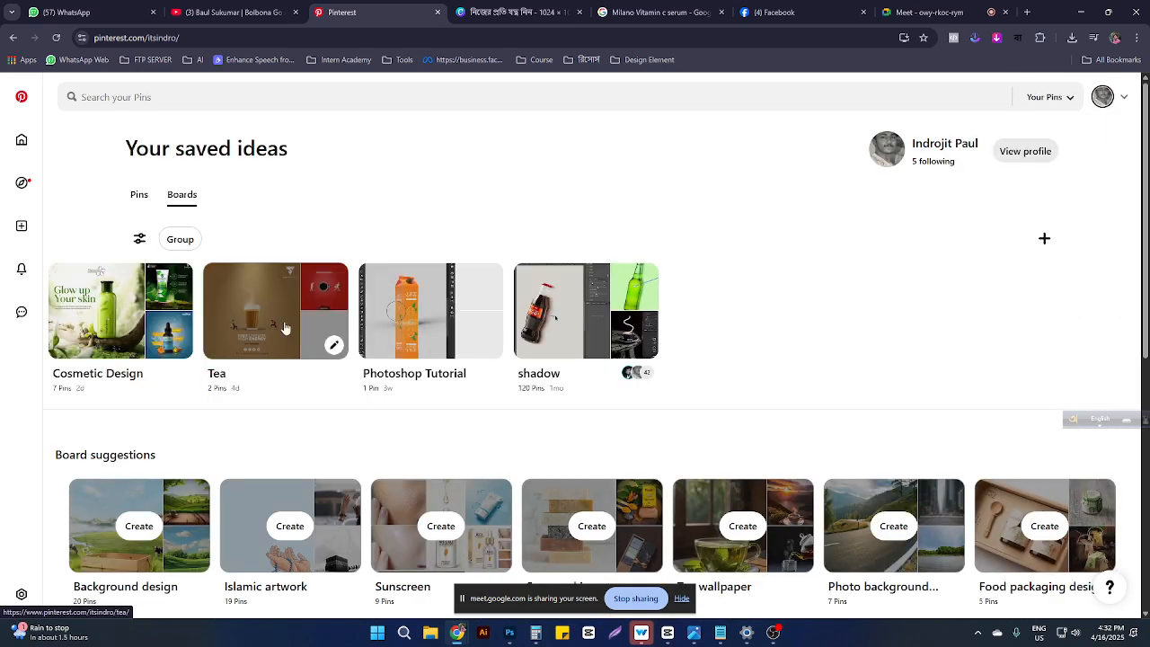
pyautogui.click(114, 319)
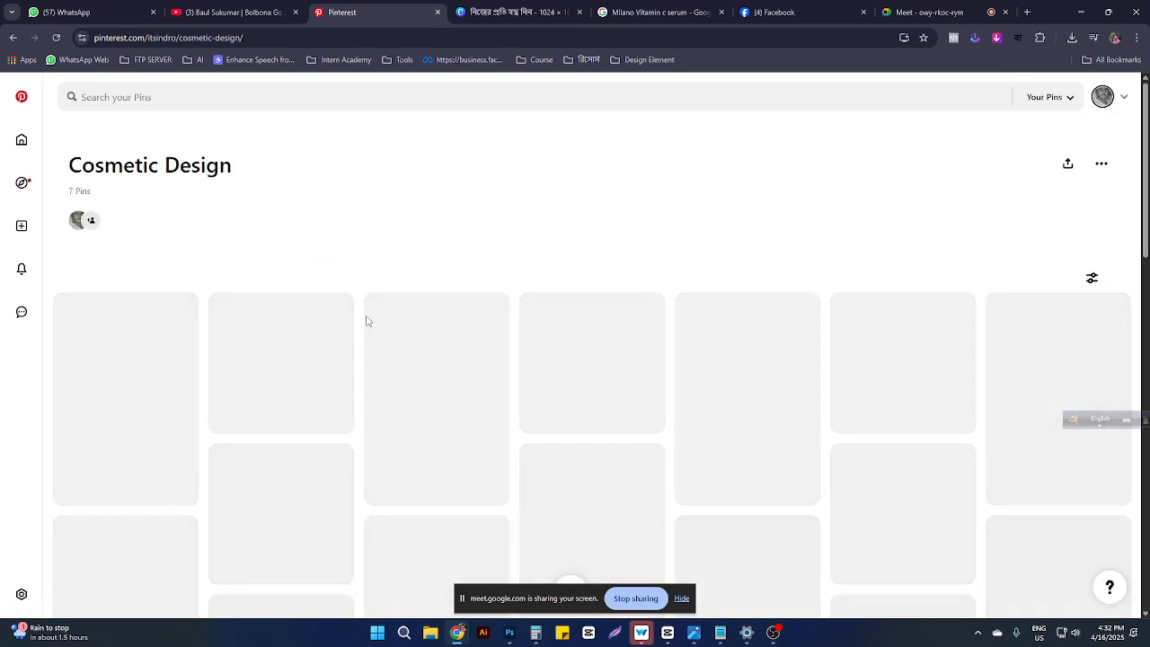
# Step: Open the 'Label flyer design' pin showing an aloe vera hair growth set
pyautogui.scroll(-1, 338, 319)
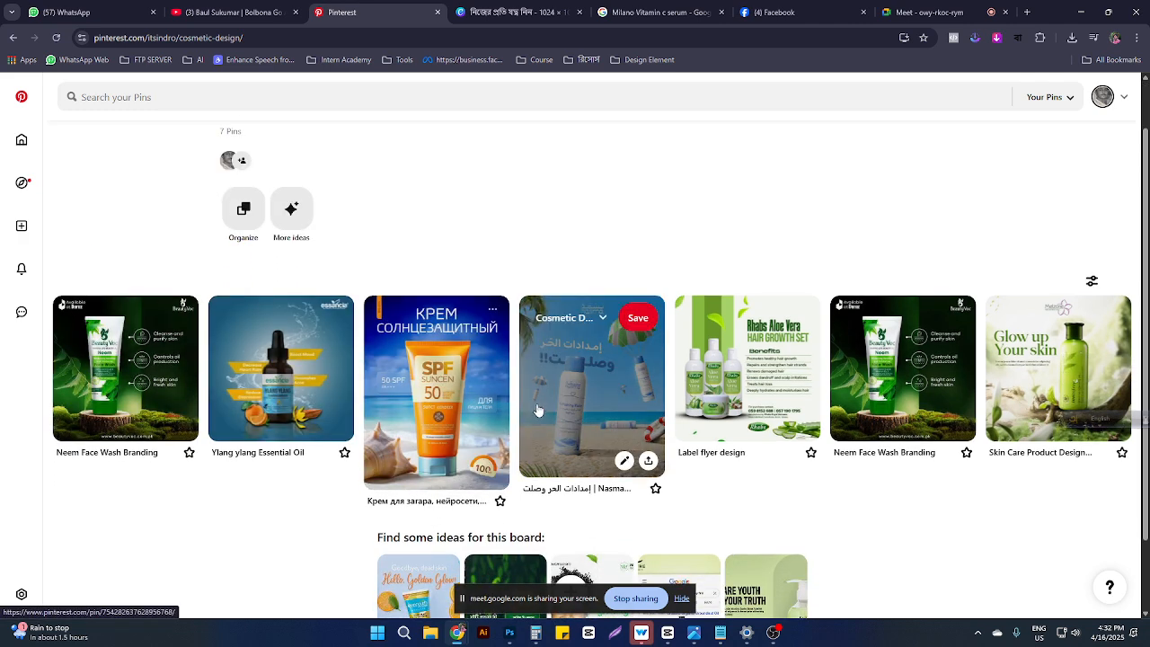
pyautogui.scroll(-1, 536, 409)
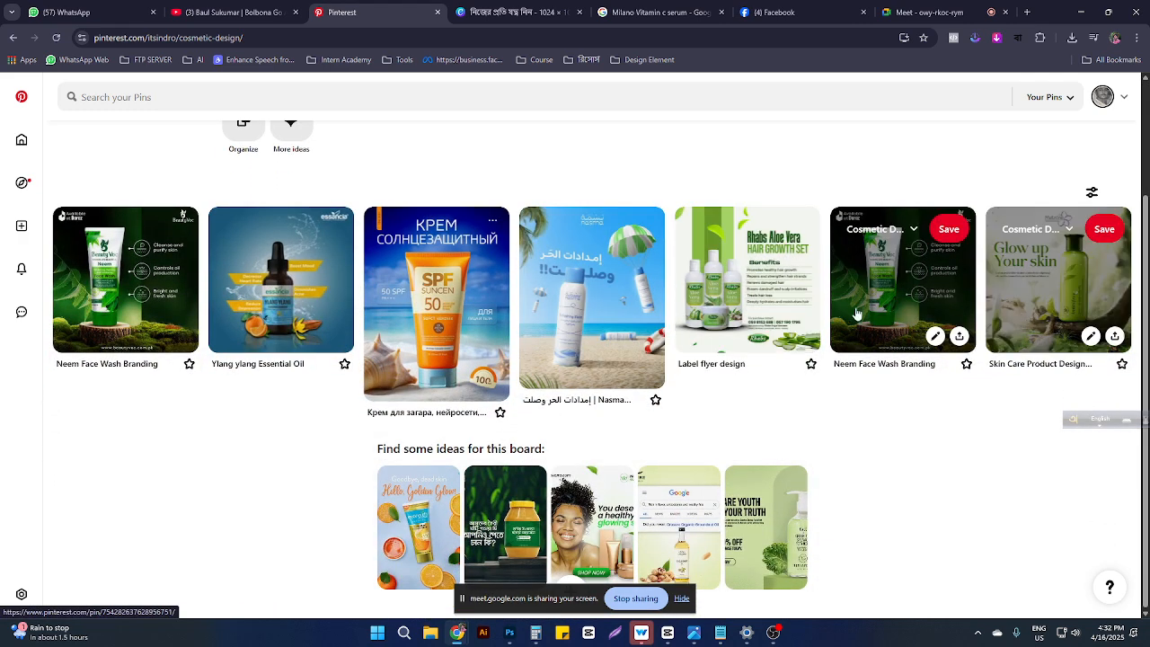
pyautogui.click(748, 267)
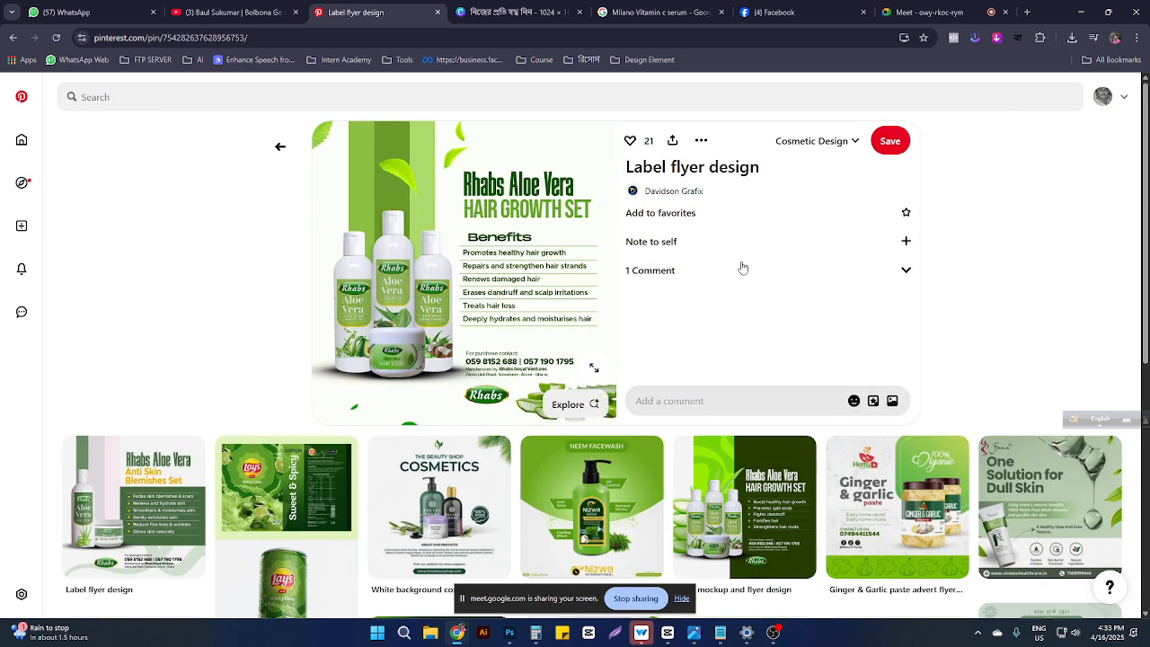
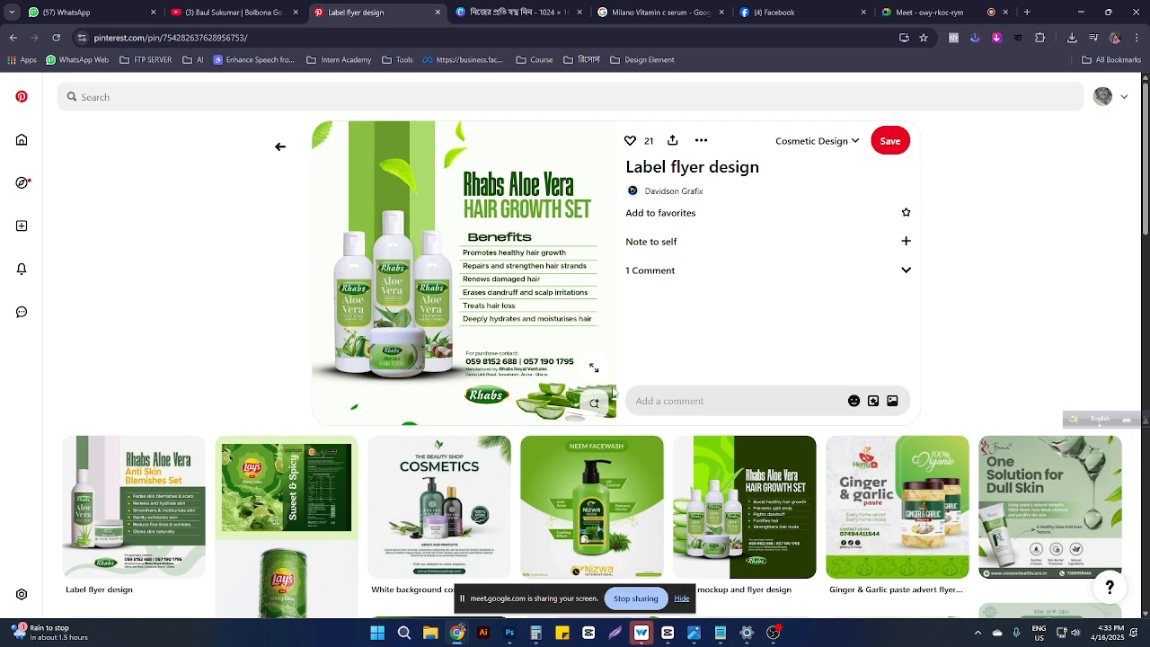
# Step: Download the Neem Face-wash pin image from Pinterest via its ••• menu and return to Canva
pyautogui.click(604, 530)
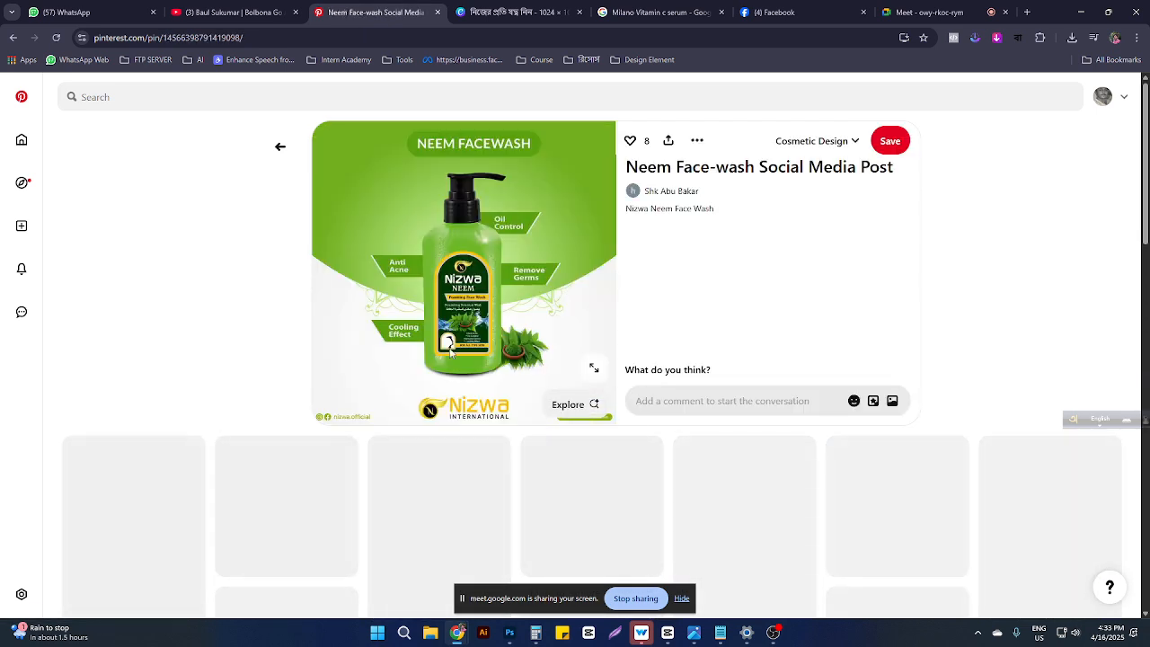
pyautogui.rightClick(456, 209)
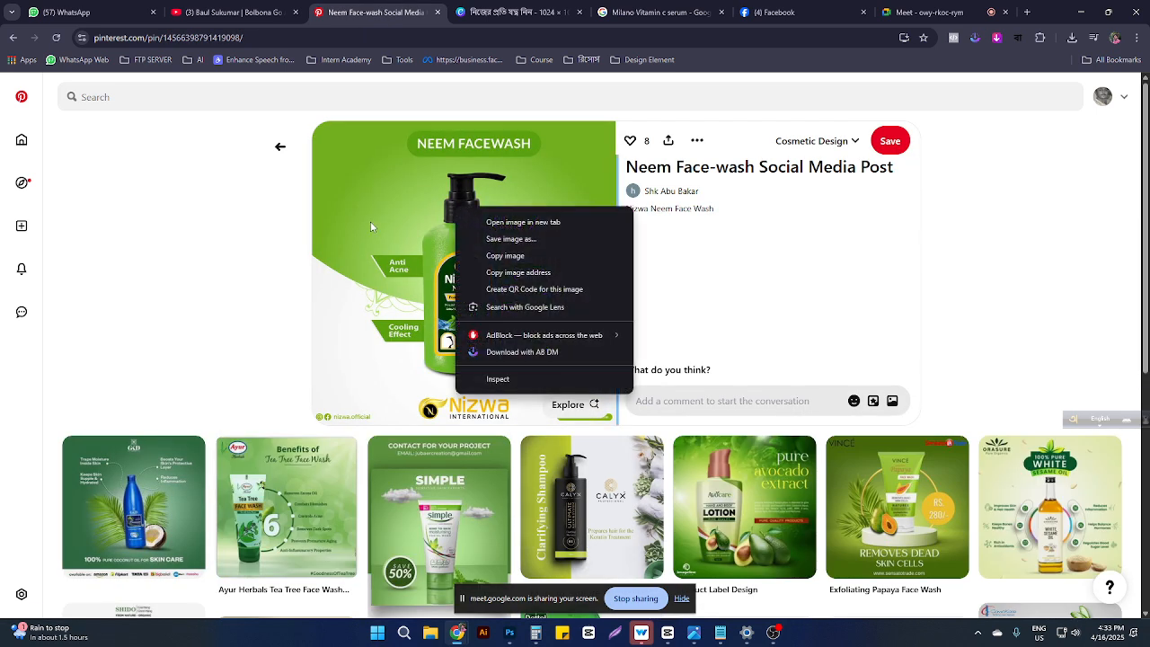
pyautogui.click(117, 526)
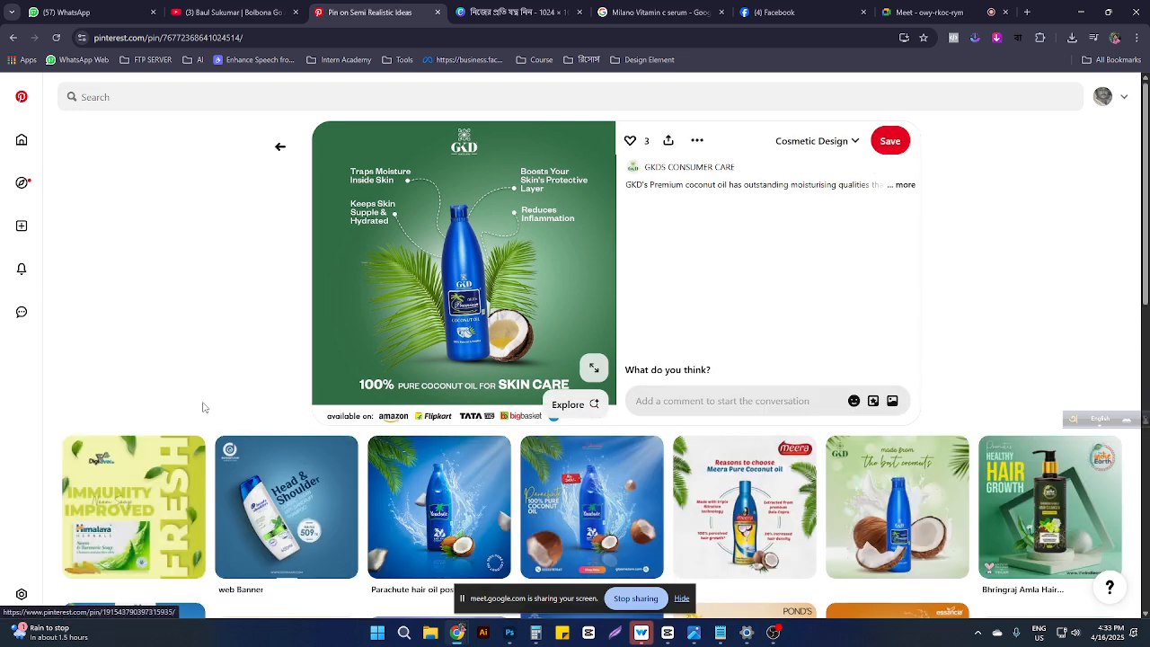
pyautogui.click(12, 37)
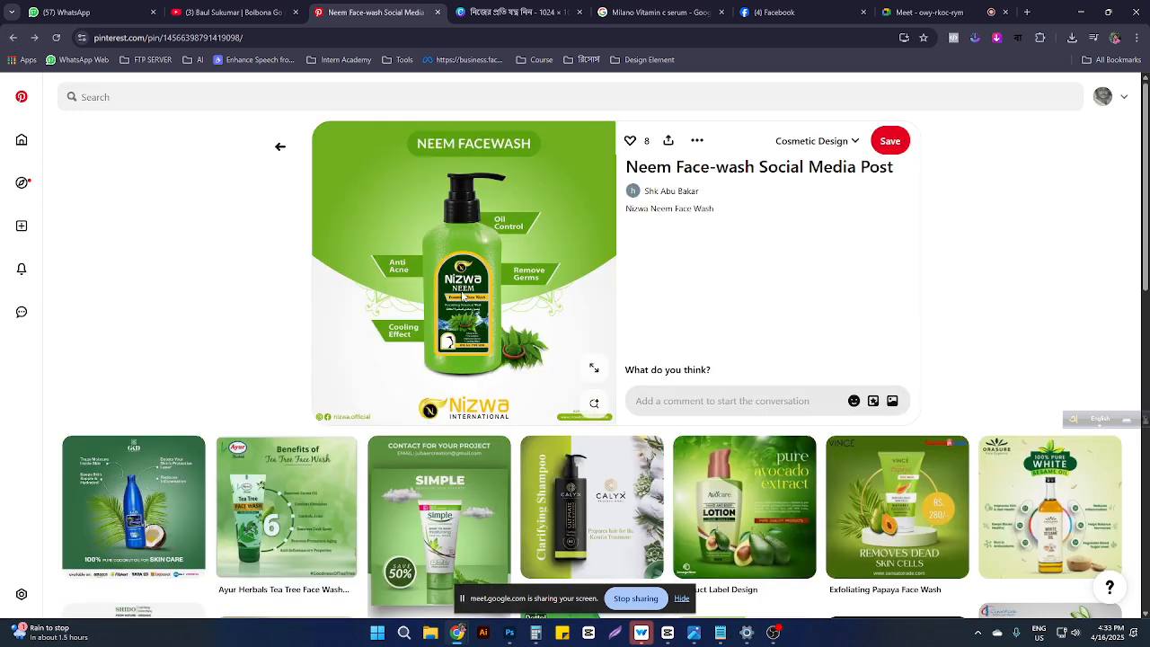
pyautogui.click(697, 141)
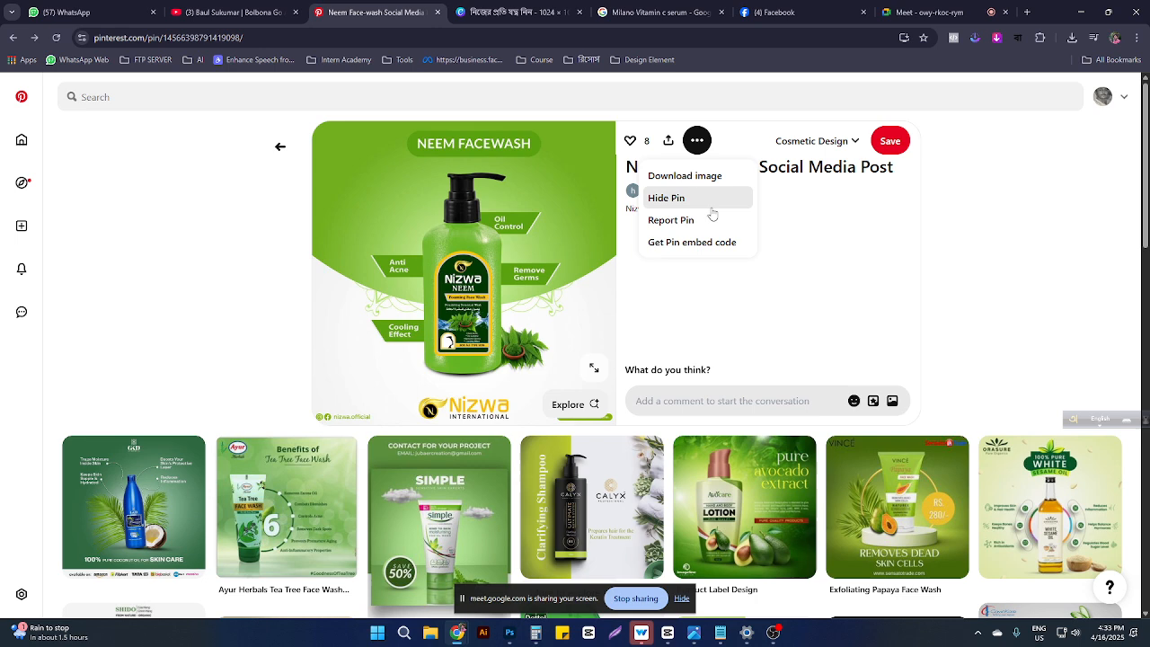
pyautogui.click(681, 176)
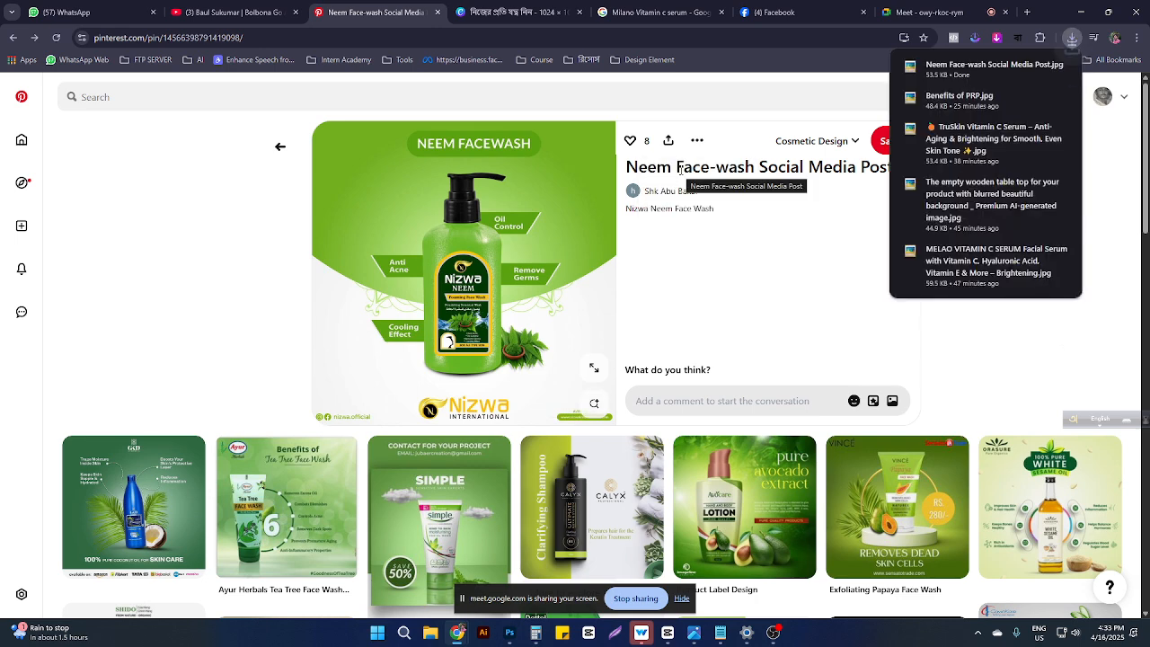
pyautogui.click(512, 12)
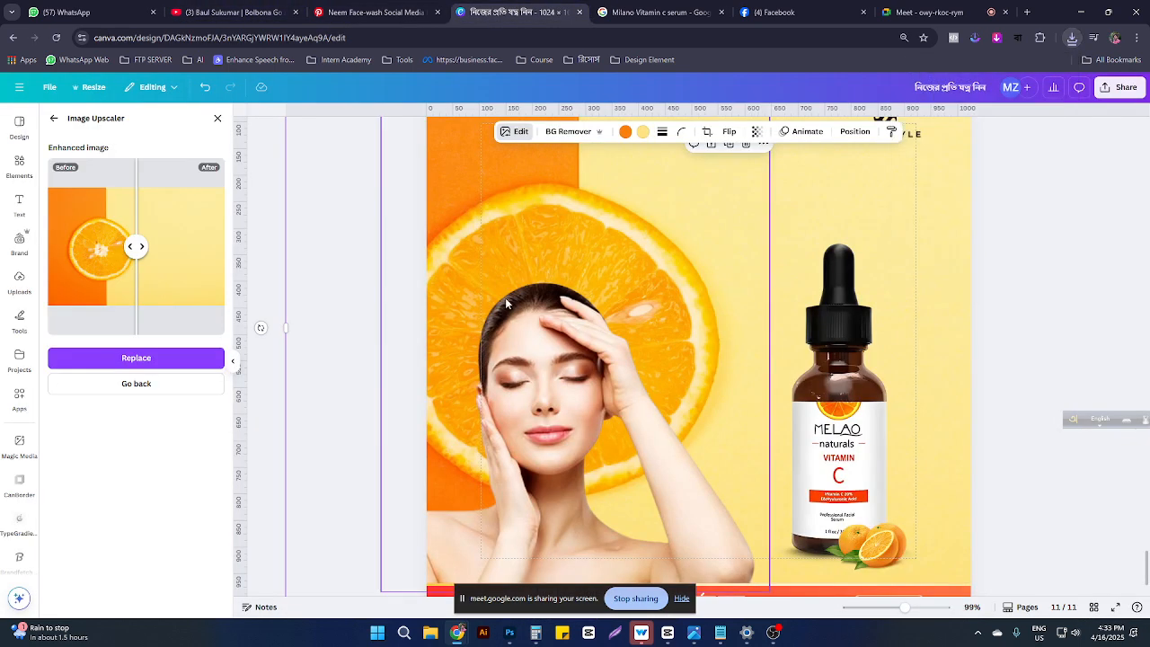
# Step: Replace the background photo with its upscaled version, retrying after an error, then close Image Upscaler
pyautogui.click(168, 356)
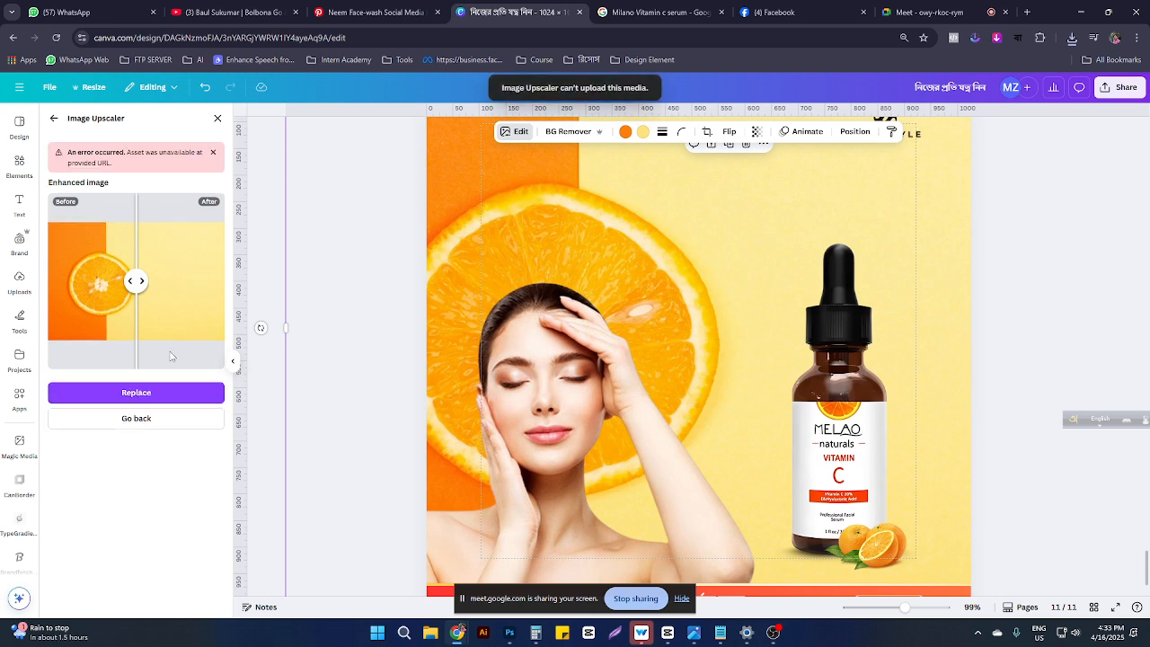
pyautogui.click(153, 389)
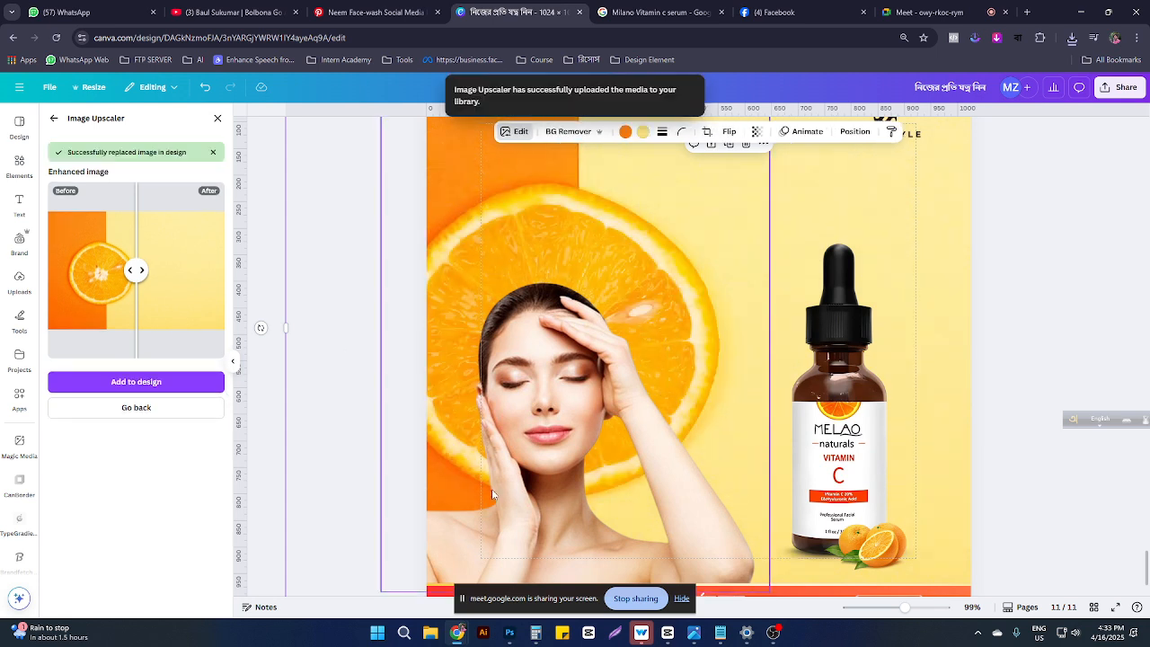
pyautogui.click(144, 409)
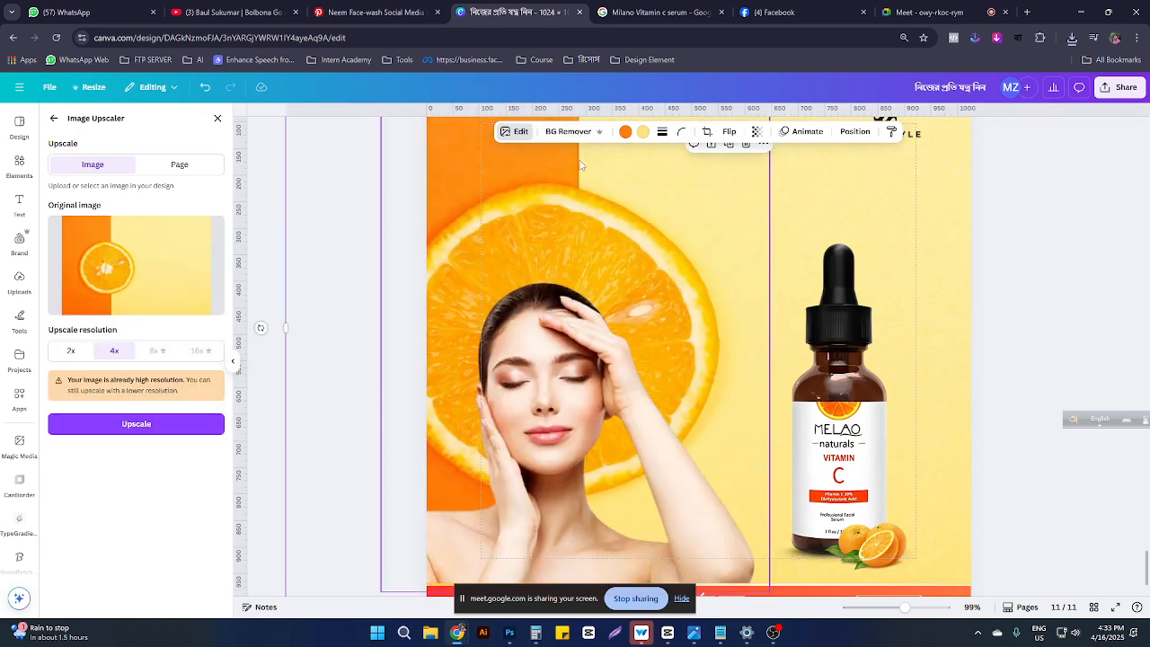
pyautogui.click(523, 138)
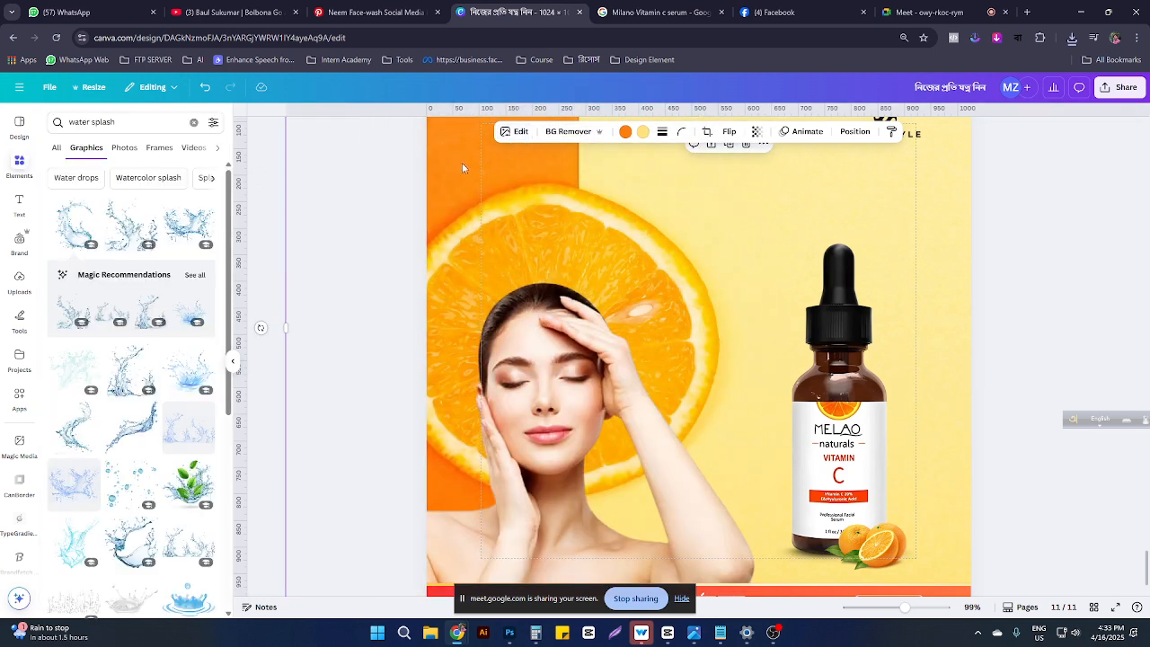
# Step: Raise the orange background photo's vibrance to 70 and saturation to 86 in Adjust
pyautogui.click(517, 132)
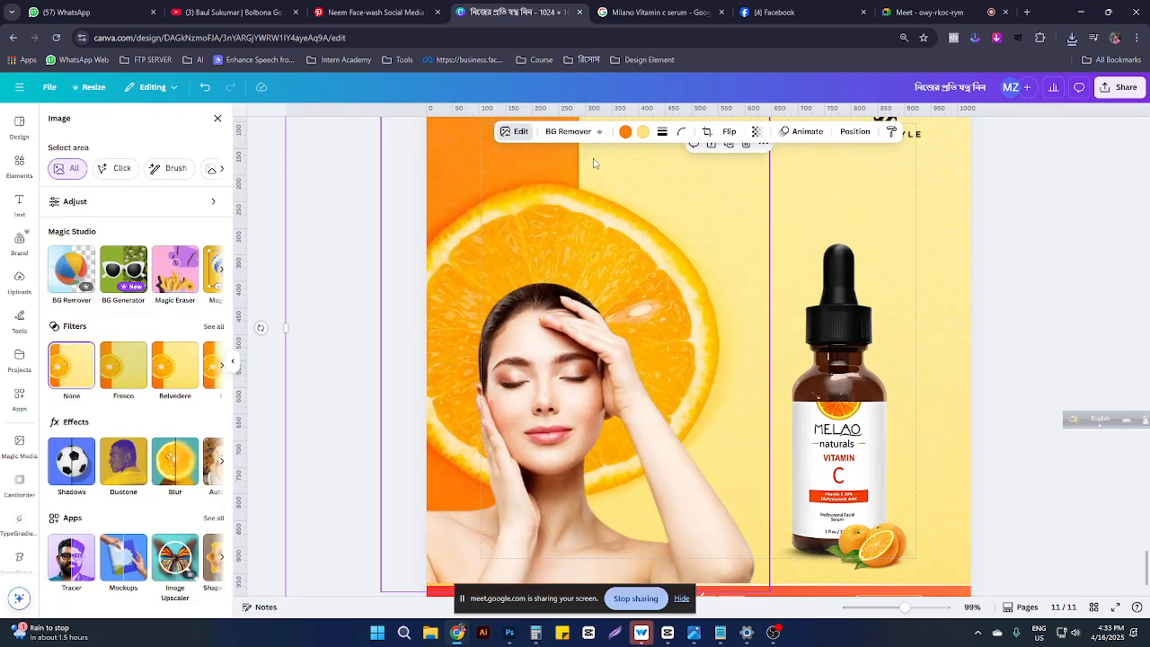
pyautogui.click(97, 203)
pyautogui.moveTo(117, 364)
pyautogui.mouseDown()
pyautogui.moveTo(131, 369)
pyautogui.moveTo(105, 364)
pyautogui.moveTo(117, 365)
pyautogui.mouseUp()
pyautogui.scroll(-1, 140, 460)
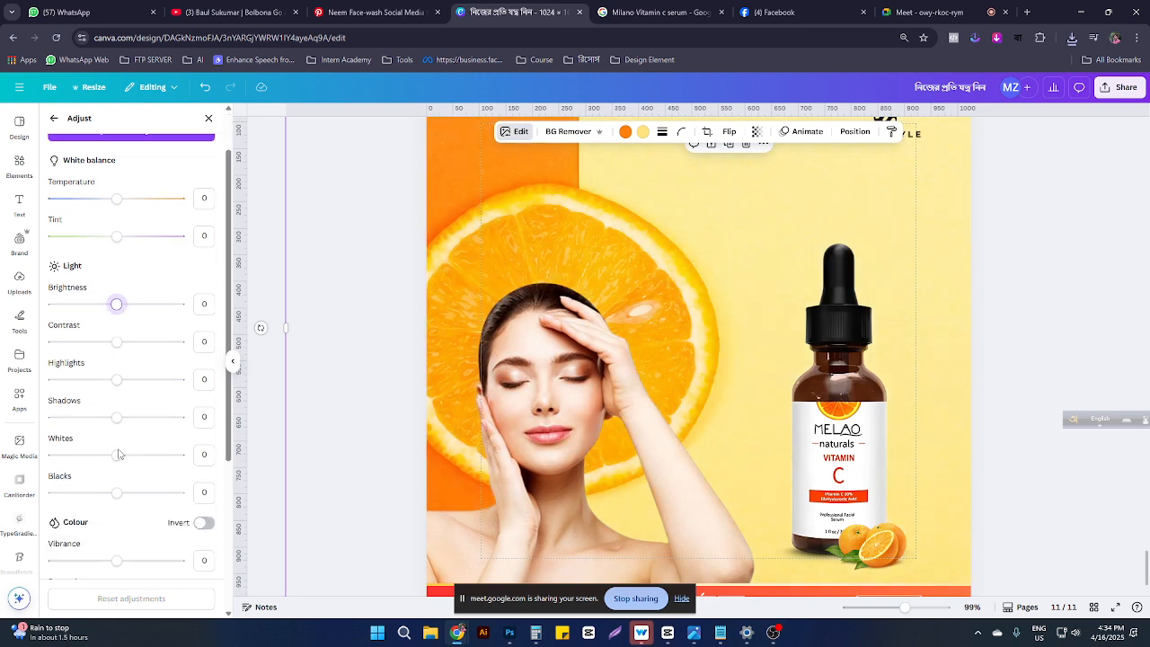
pyautogui.click(115, 558)
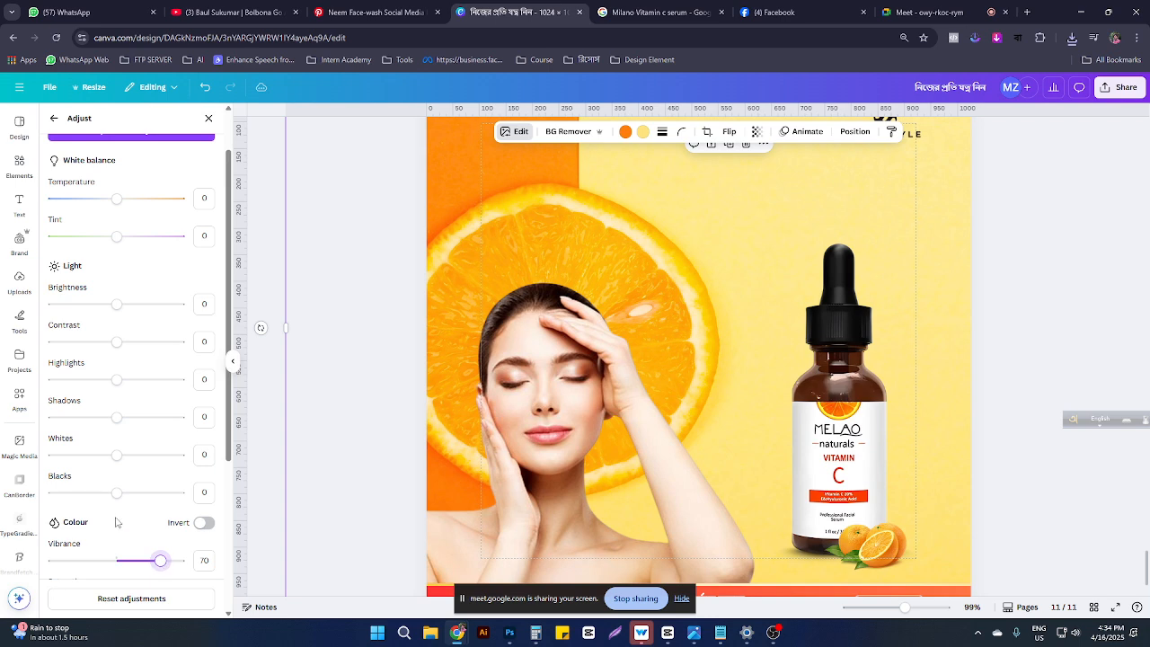
pyautogui.scroll(-1, 121, 557)
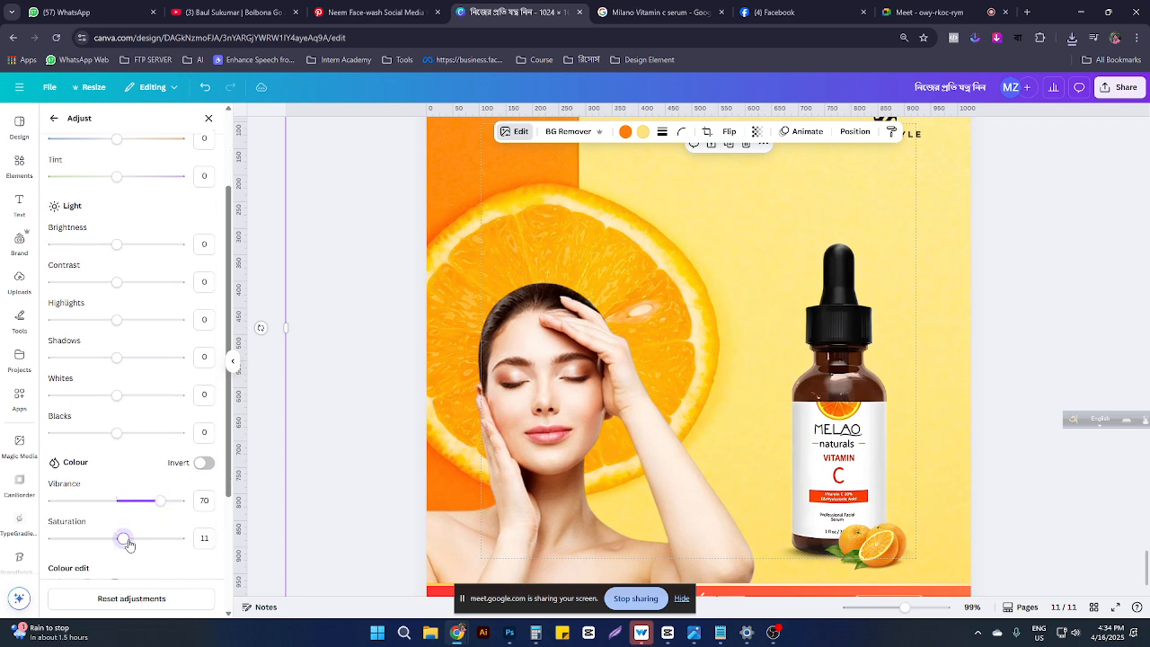
pyautogui.moveTo(146, 537); pyautogui.dragTo(2, 503)
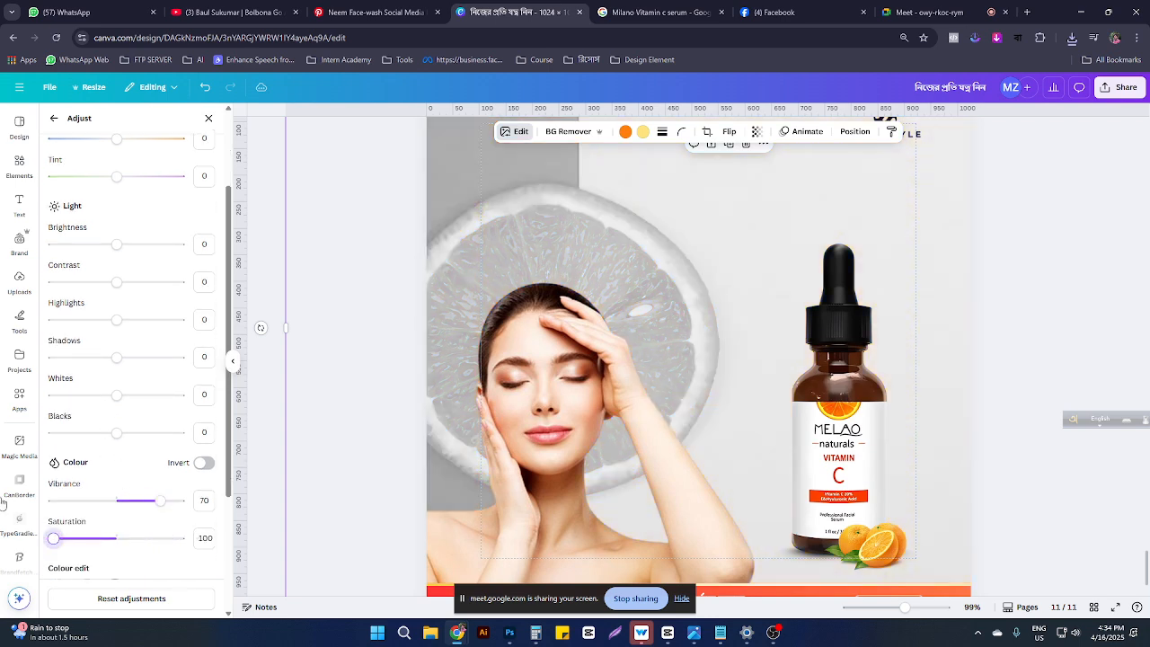
pyautogui.moveTo(67, 521); pyautogui.dragTo(171, 538)
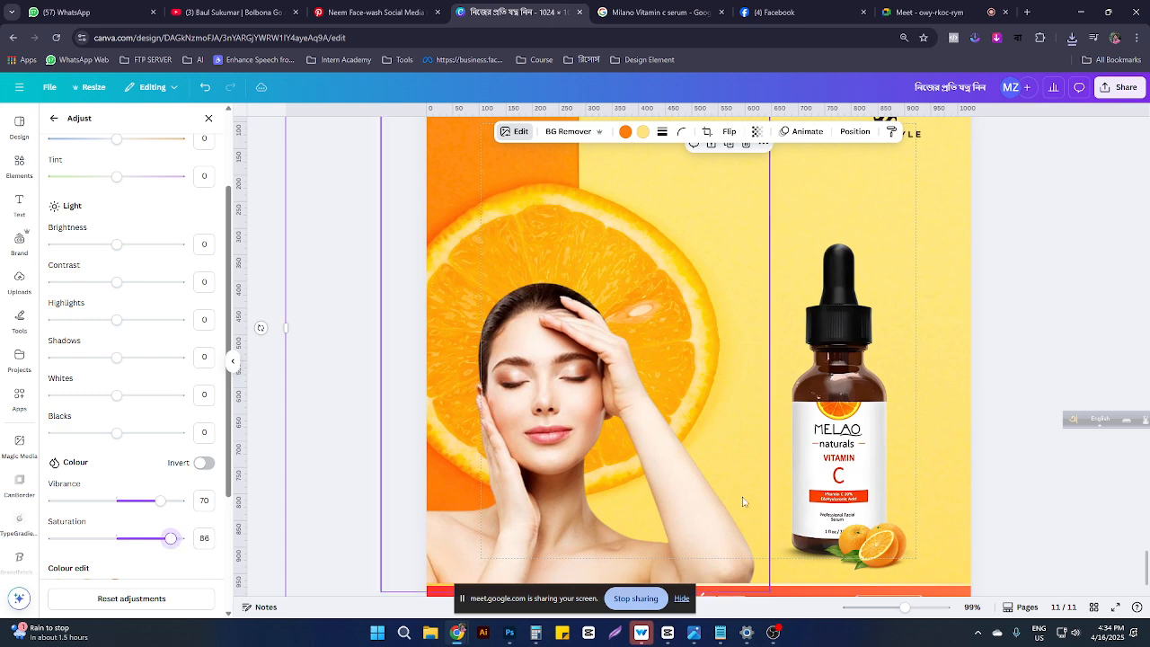
# Step: Enlarge the orange-and-yellow background photo on page 11 from its lower-left corner, shifting it down
pyautogui.scroll(3, 898, 342)
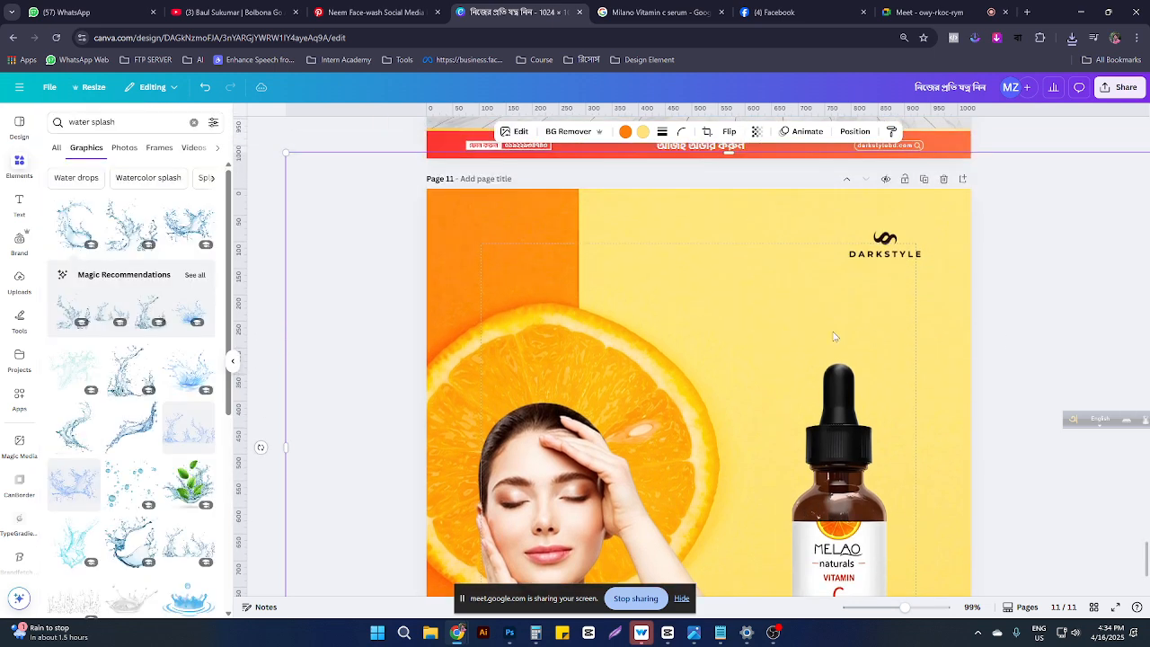
pyautogui.click(890, 253)
pyautogui.scroll(5, 778, 318)
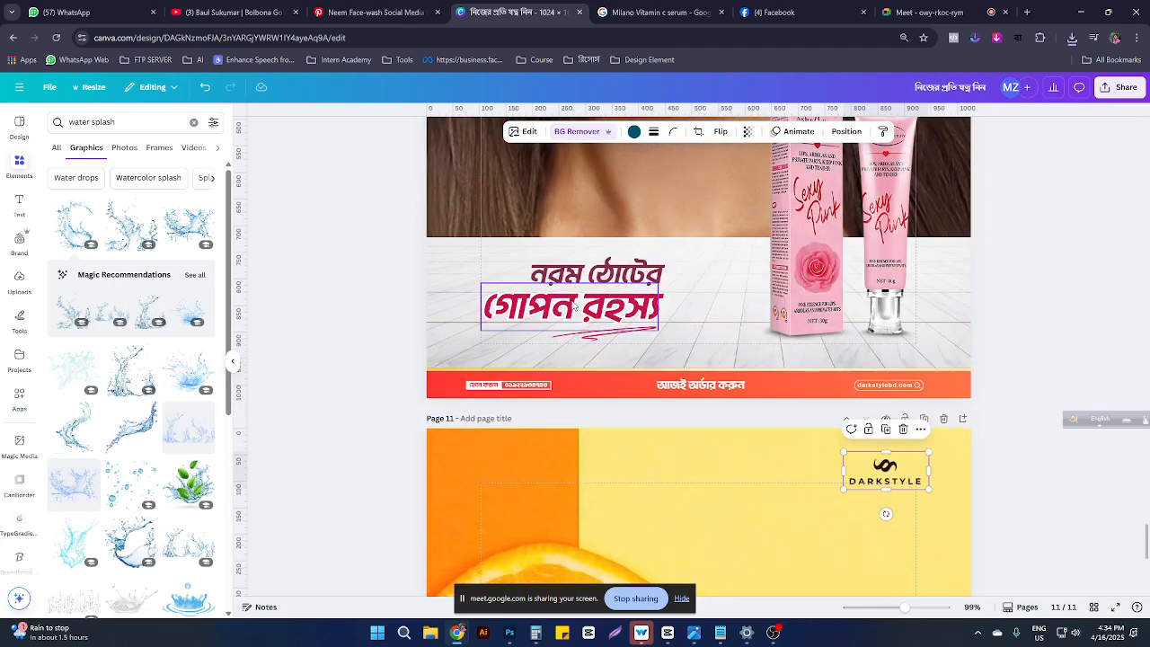
pyautogui.scroll(-6, 816, 320)
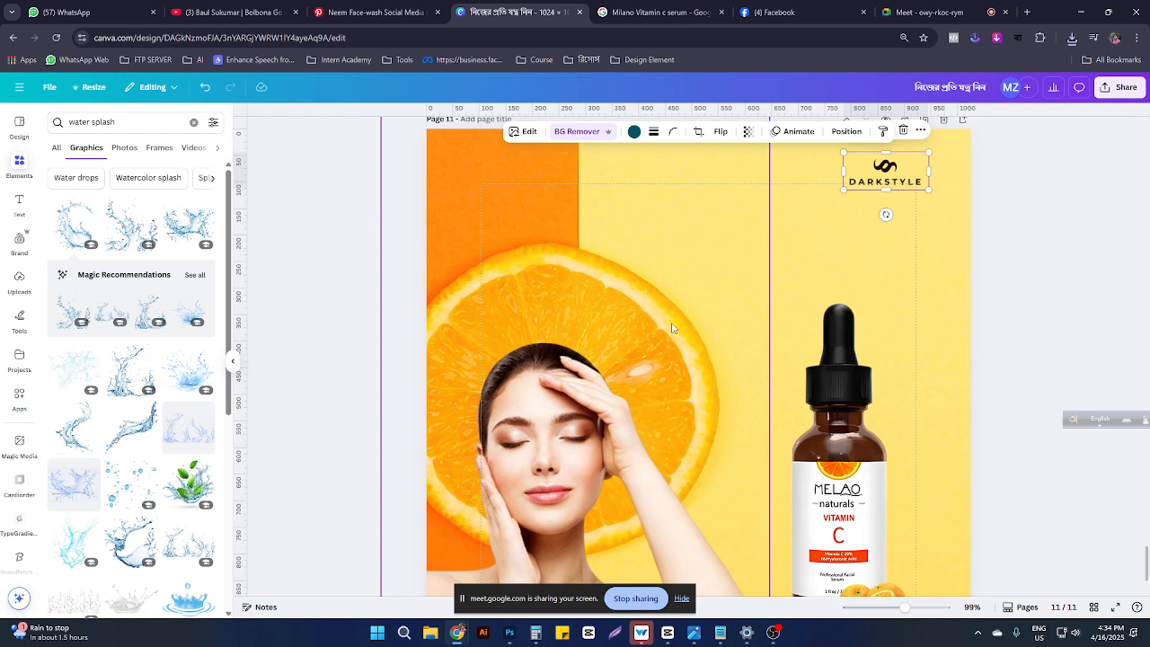
pyautogui.scroll(-3, 672, 328)
pyautogui.click(895, 228)
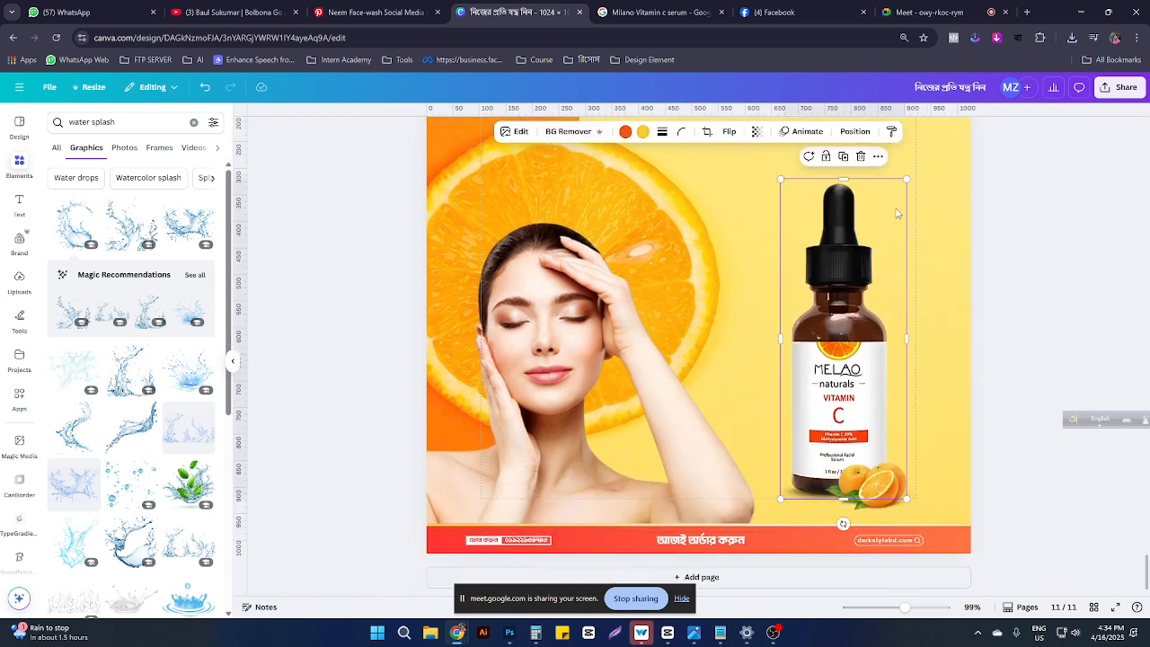
pyautogui.click(373, 542)
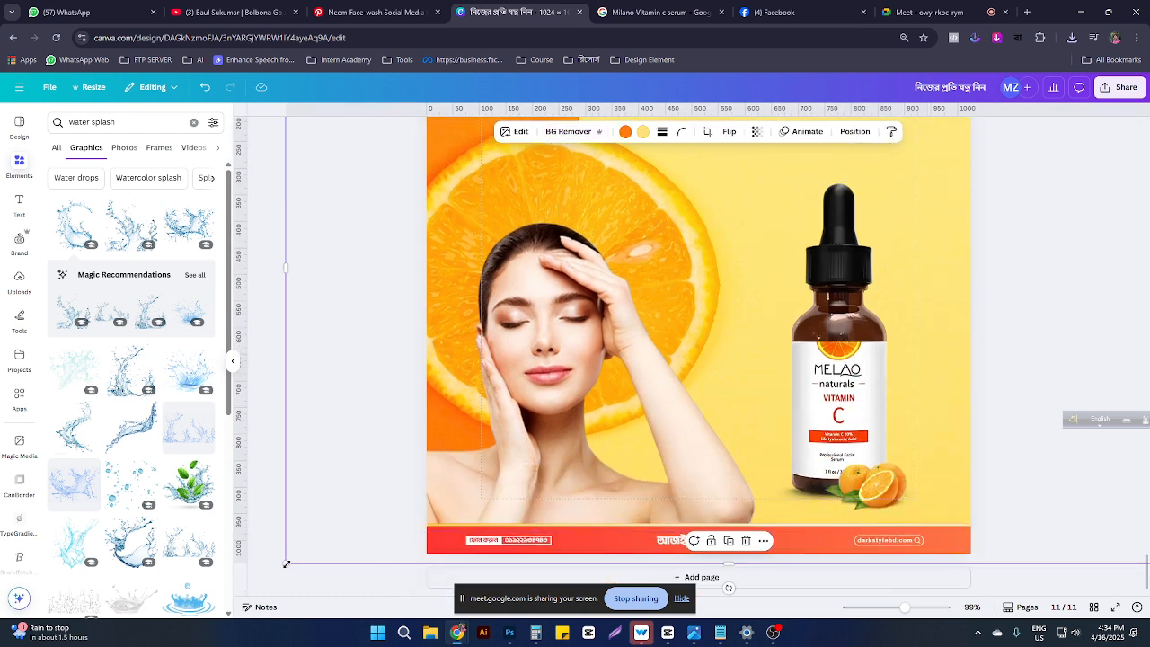
pyautogui.moveTo(286, 564); pyautogui.dragTo(359, 606)
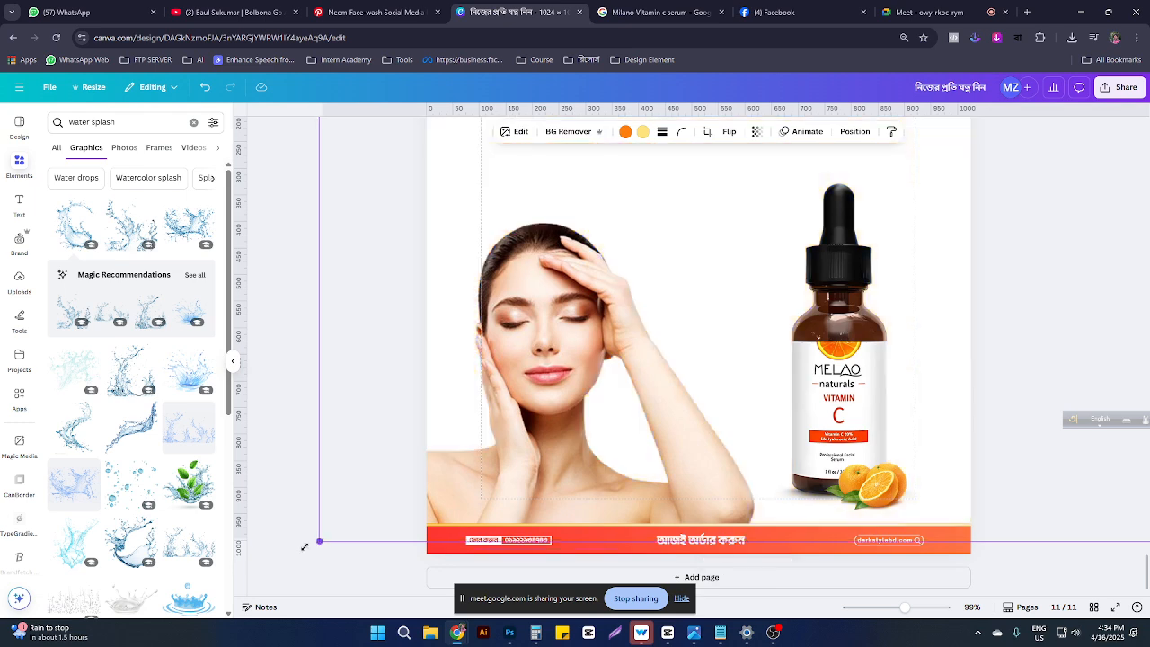
pyautogui.scroll(3, 781, 432)
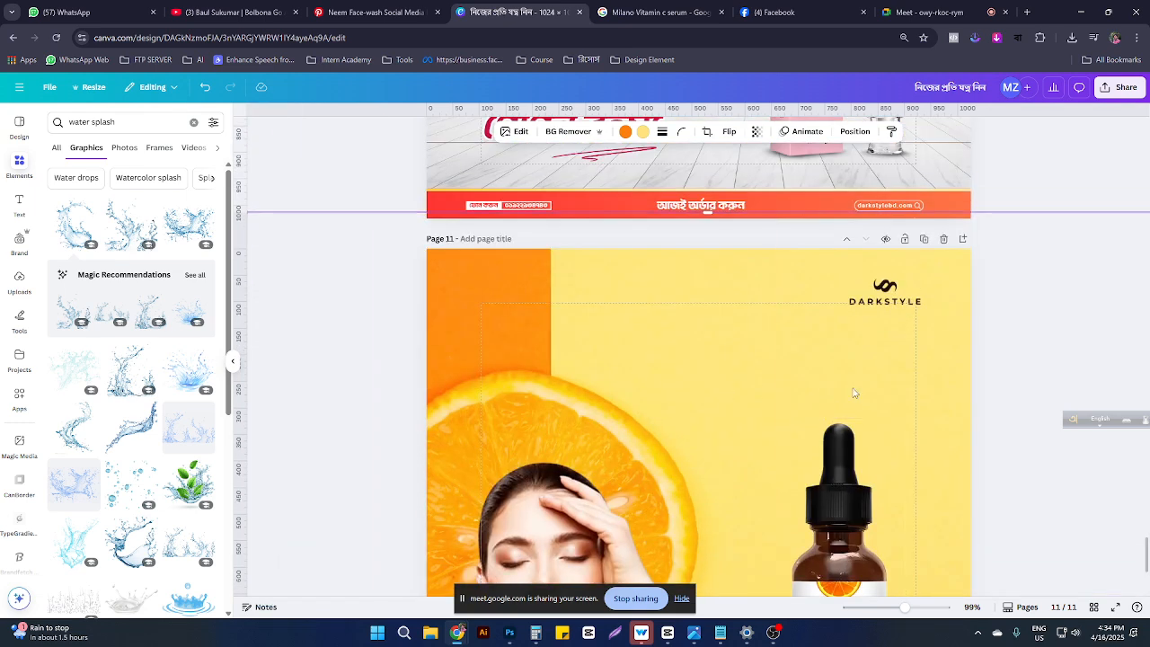
pyautogui.scroll(3, 716, 384)
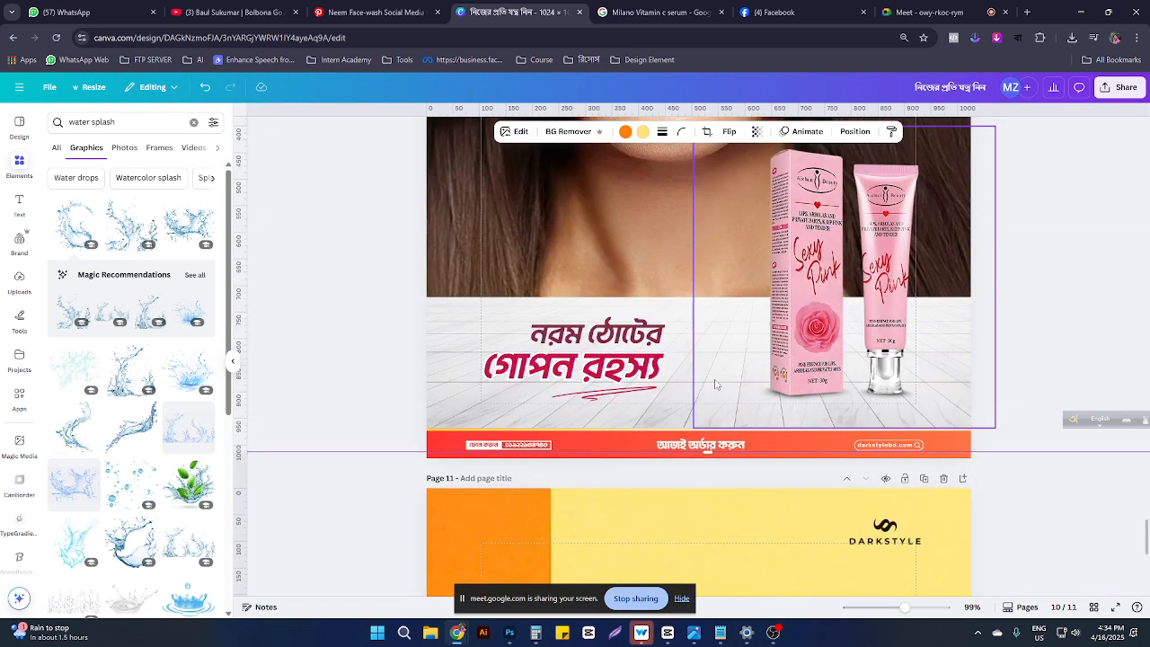
pyautogui.scroll(-3, 642, 386)
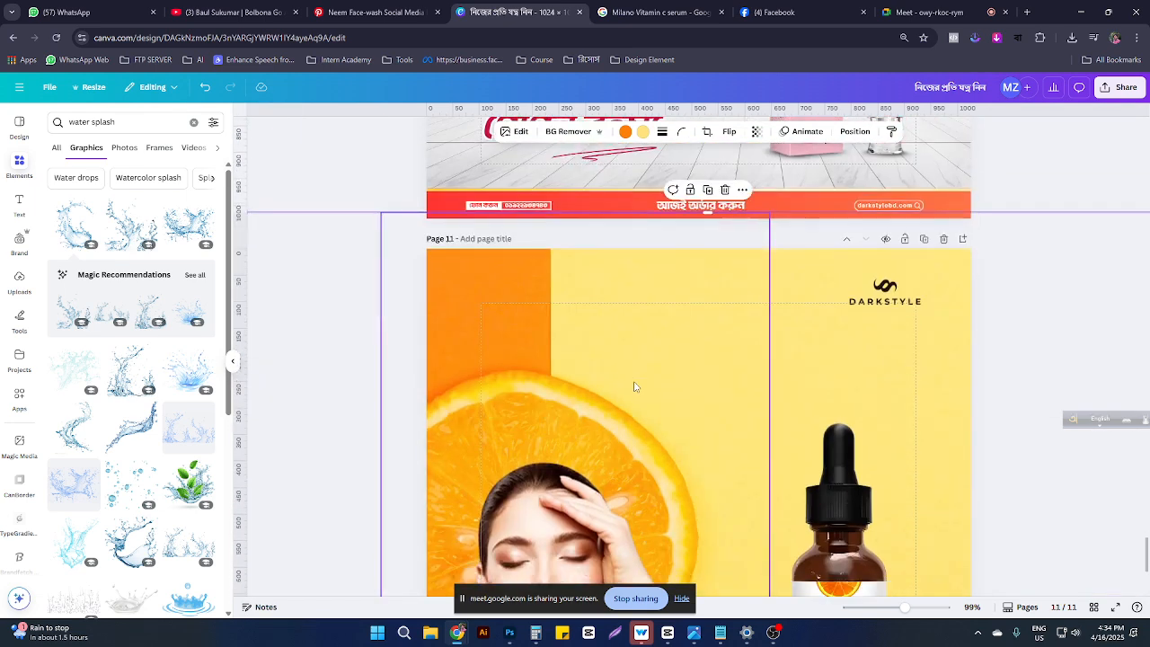
pyautogui.click(869, 487)
pyautogui.click(13, 200)
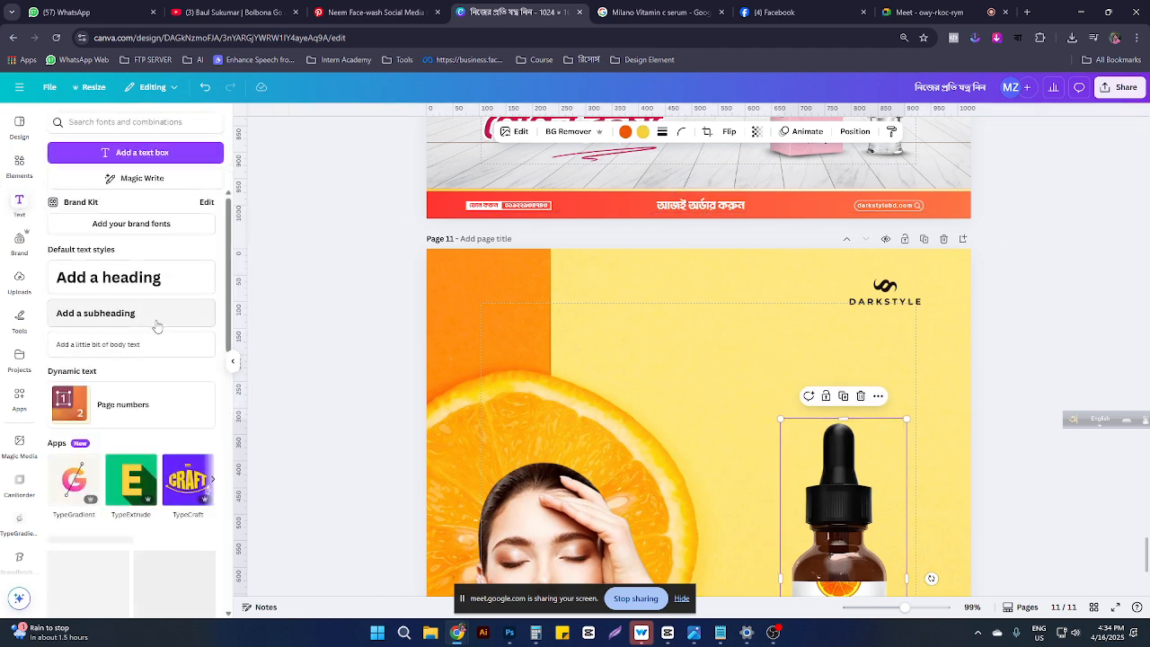
pyautogui.scroll(-4, 157, 328)
pyautogui.scroll(-5, 153, 377)
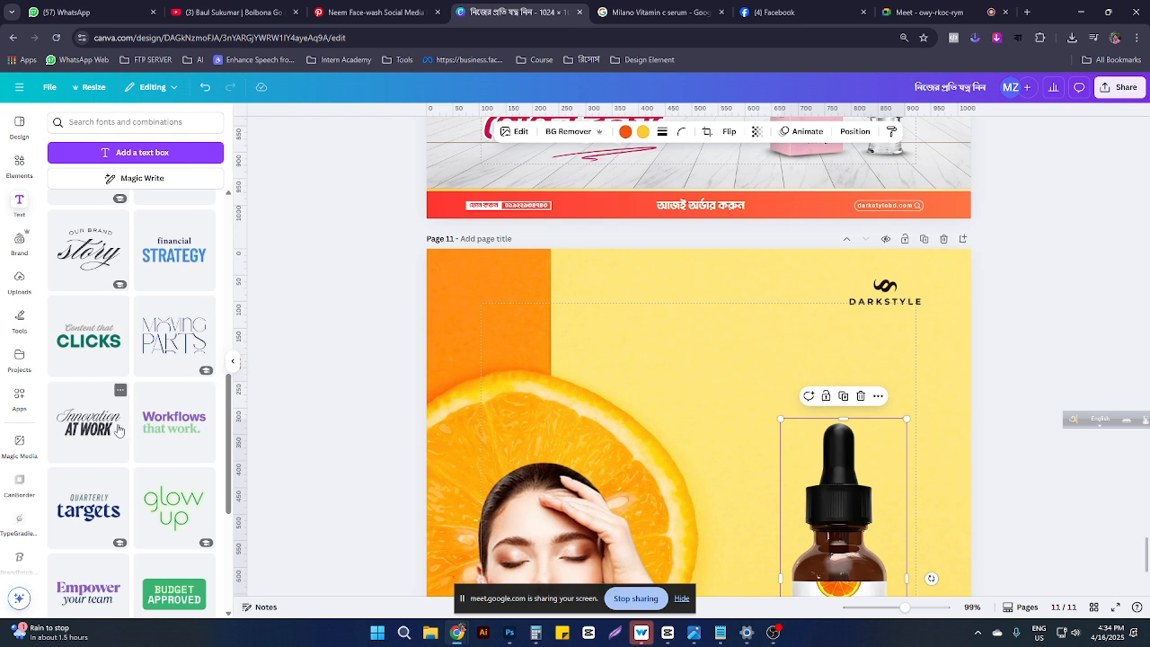
pyautogui.scroll(-2, 90, 442)
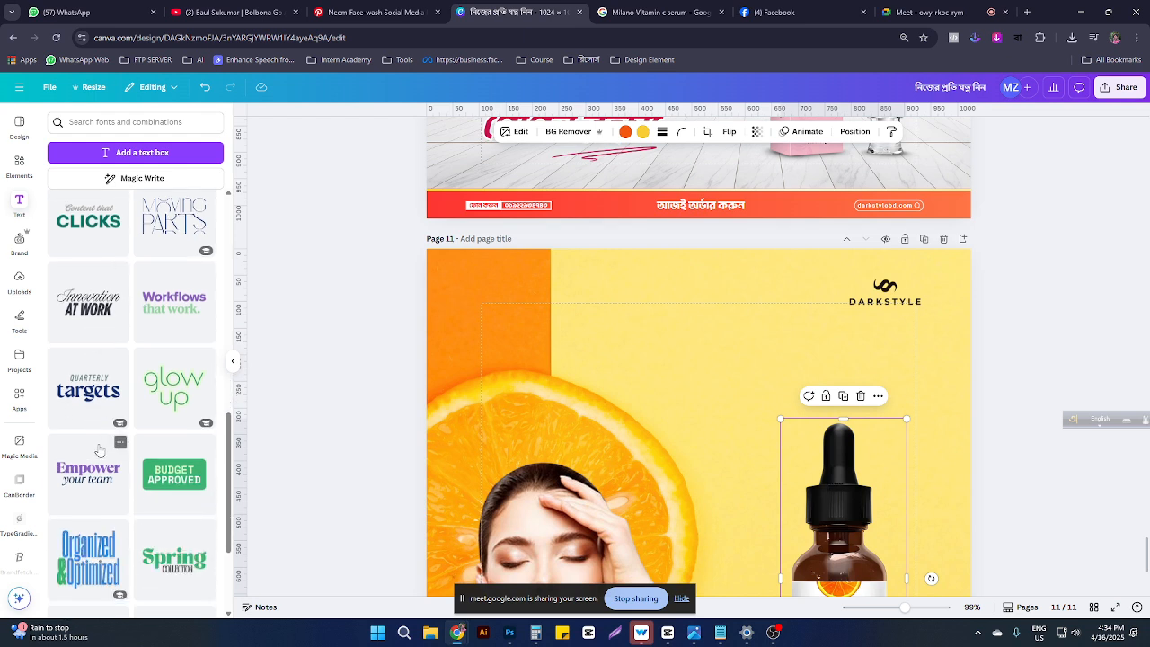
pyautogui.scroll(-2, 100, 450)
pyautogui.scroll(-6, 128, 458)
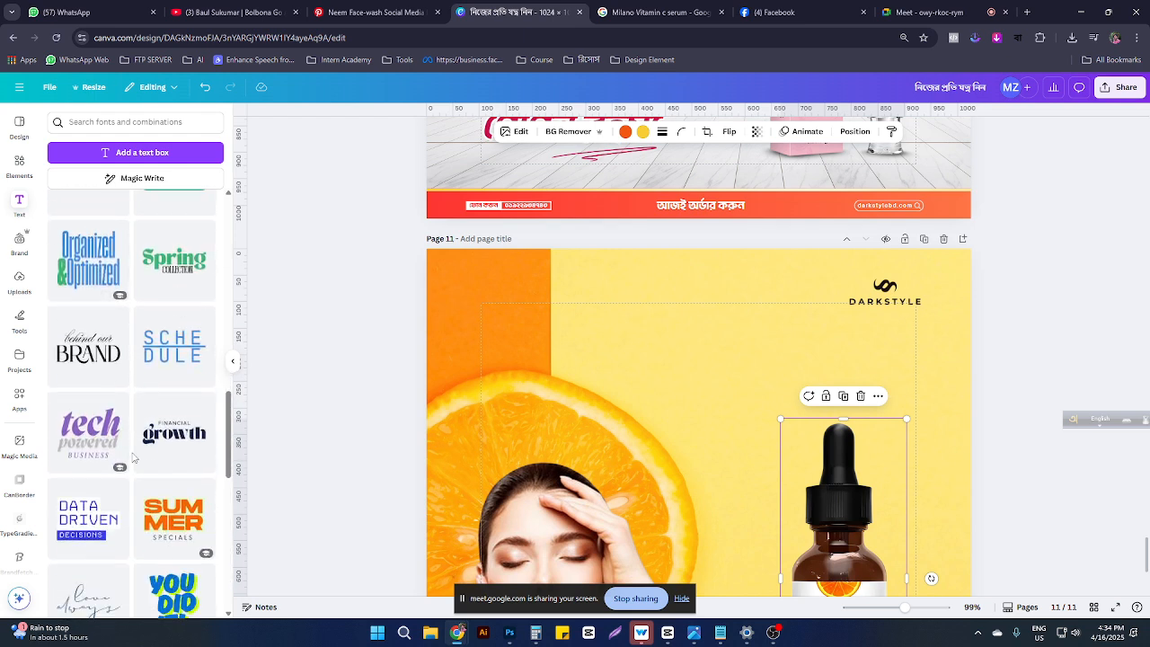
pyautogui.scroll(-5, 191, 351)
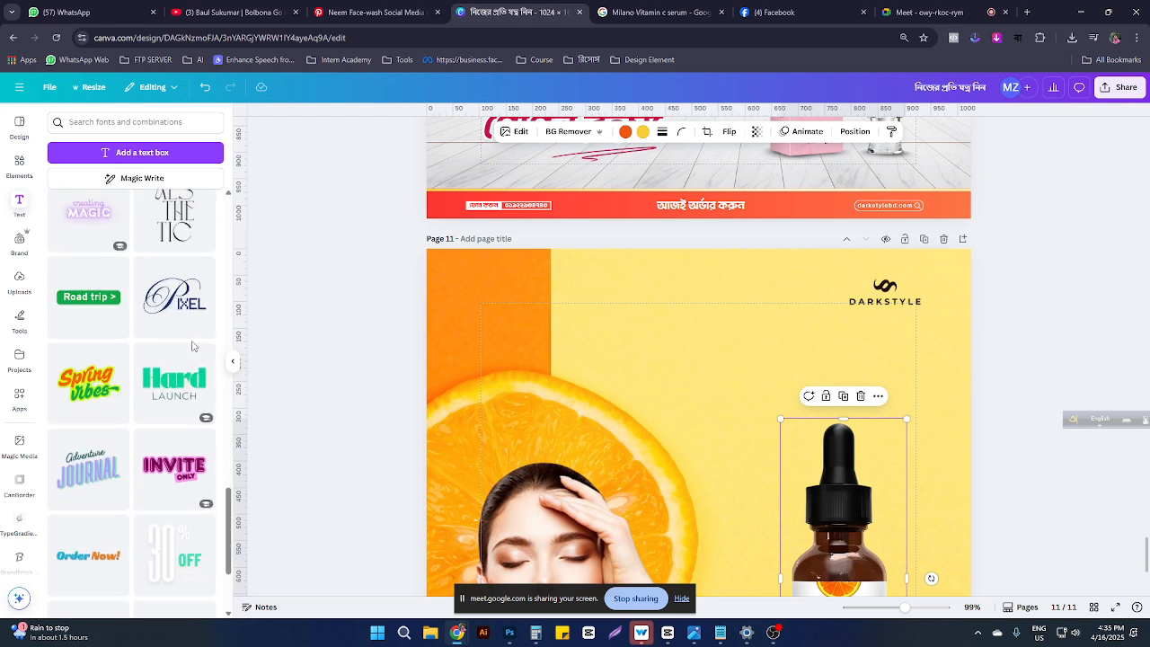
pyautogui.scroll(-9, 192, 346)
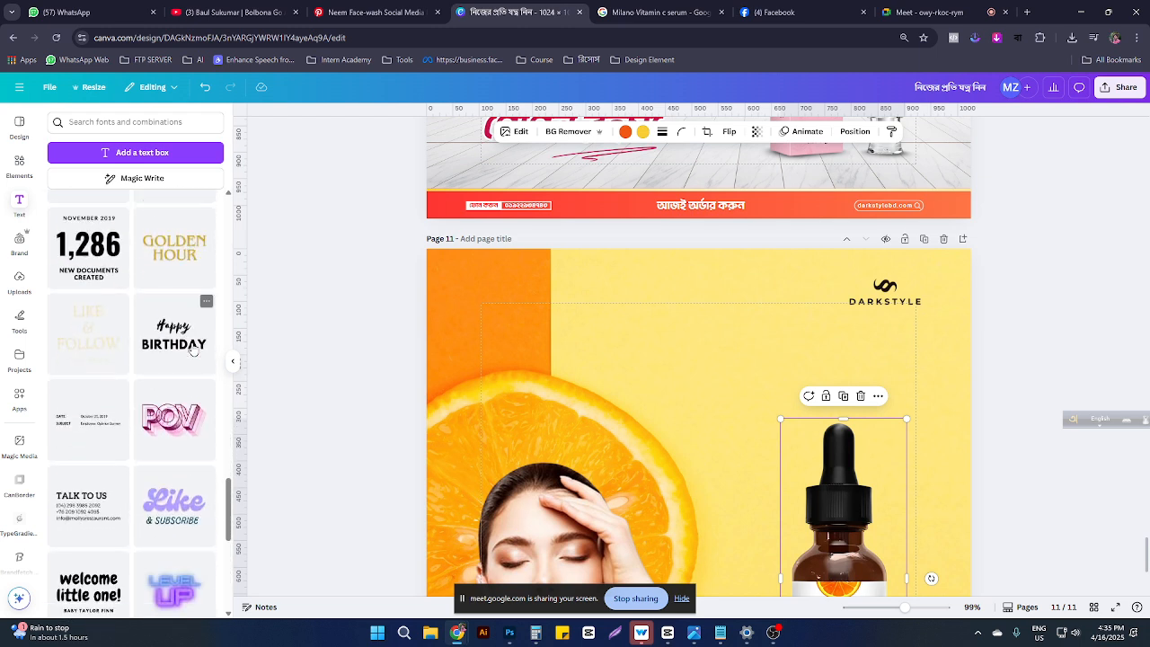
pyautogui.scroll(-2, 193, 351)
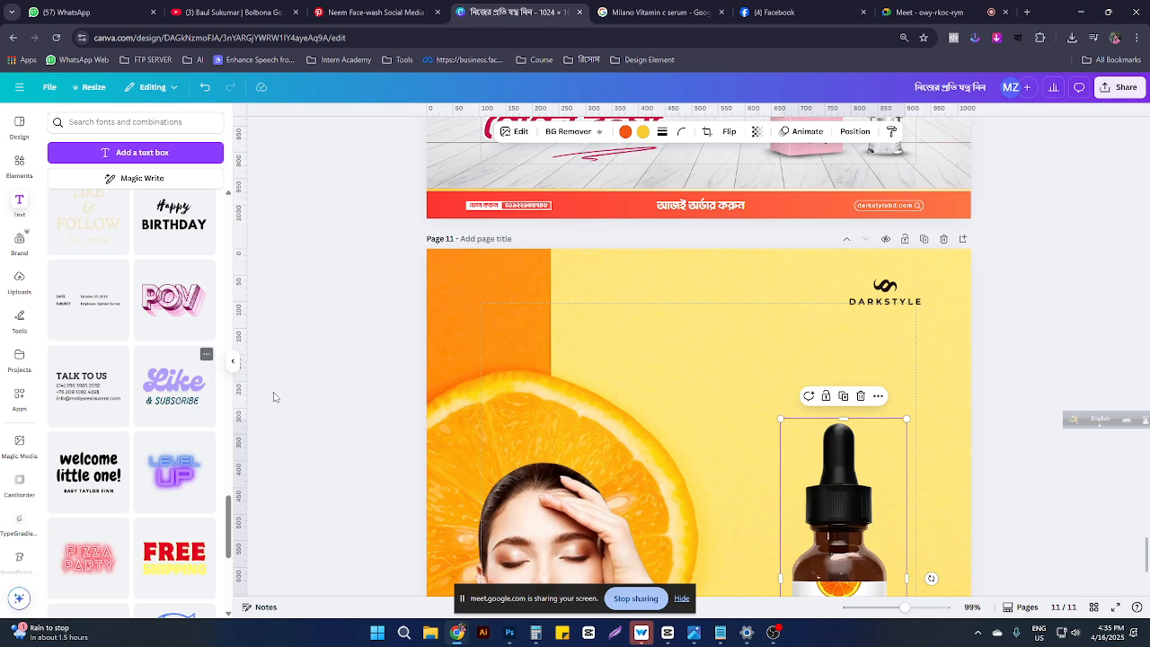
pyautogui.moveTo(173, 387); pyautogui.dragTo(852, 349)
pyautogui.press('Delete')
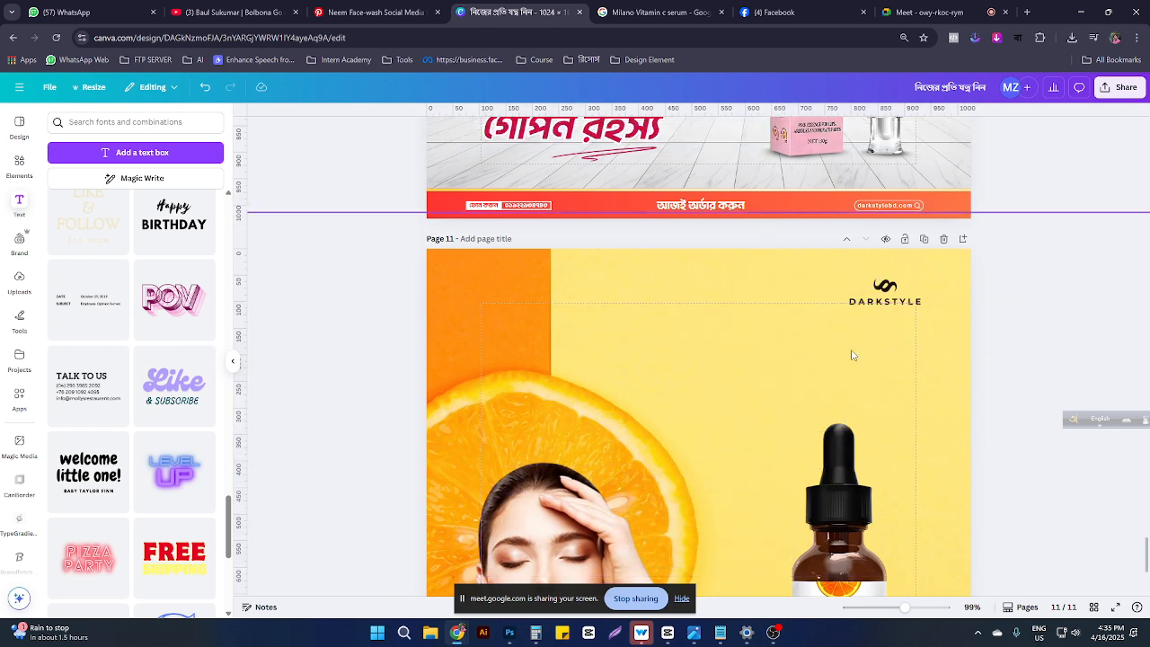
pyautogui.scroll(-2, 851, 350)
pyautogui.scroll(-2, 155, 394)
pyautogui.scroll(-3, 155, 393)
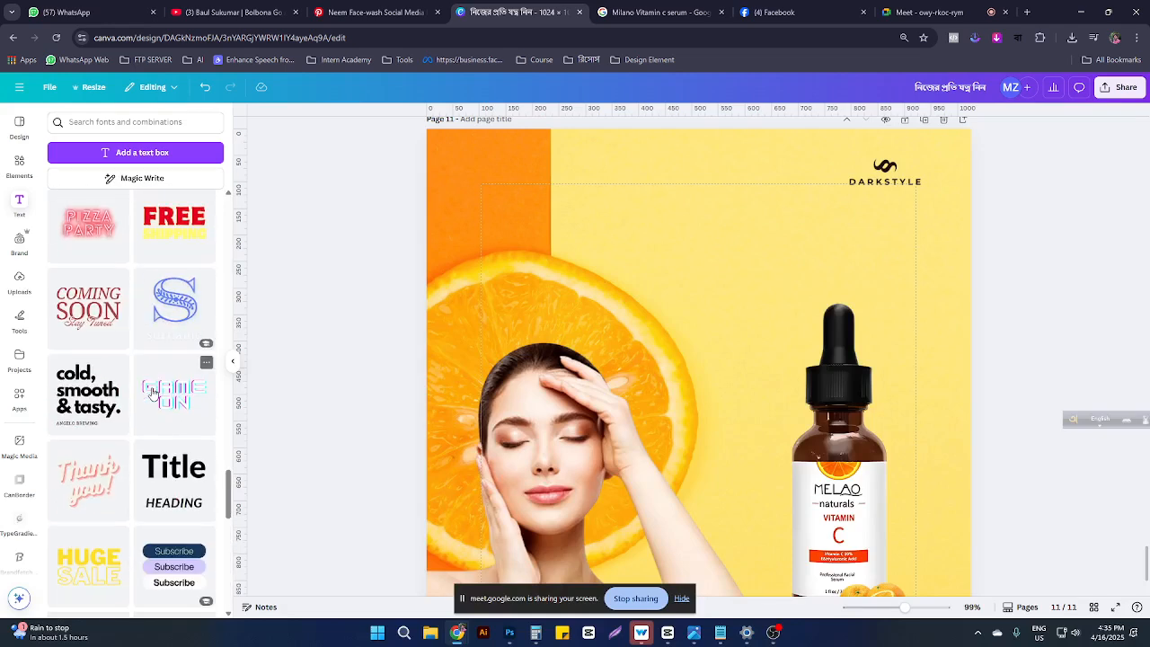
pyautogui.scroll(-3, 153, 393)
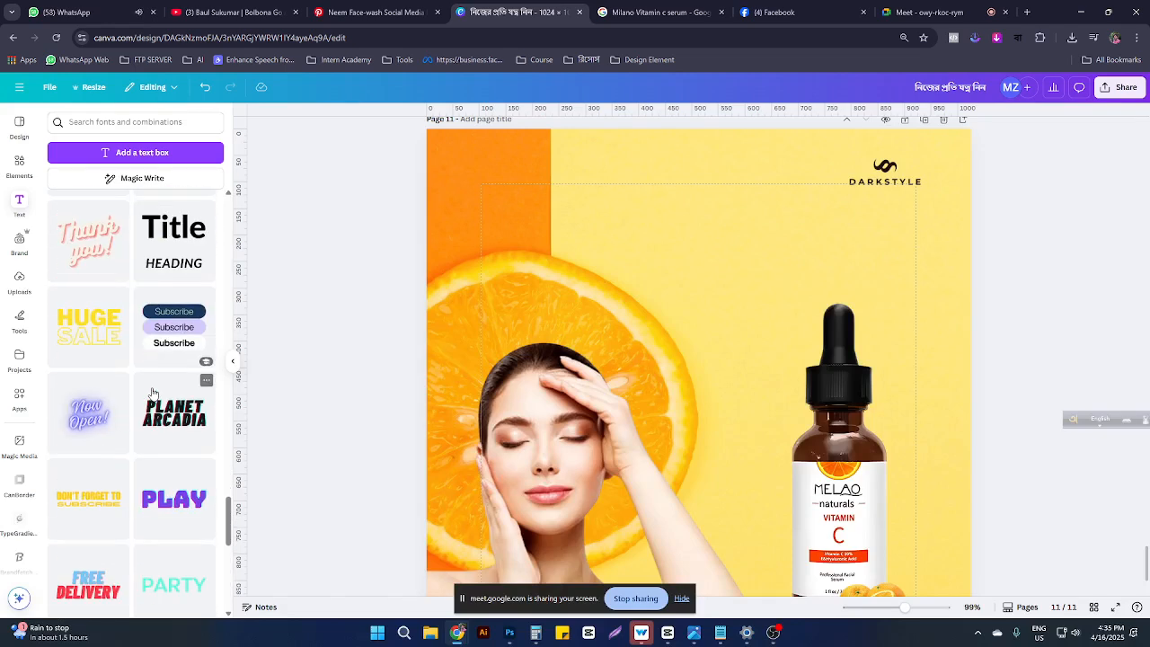
pyautogui.click(55, 10)
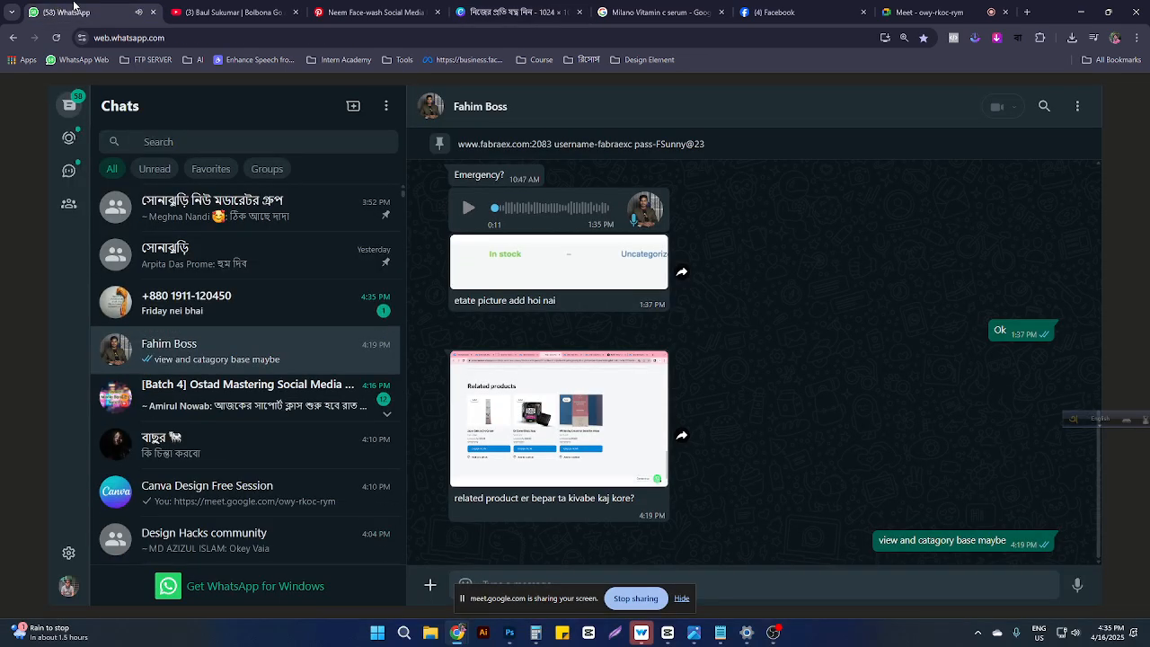
pyautogui.click(922, 11)
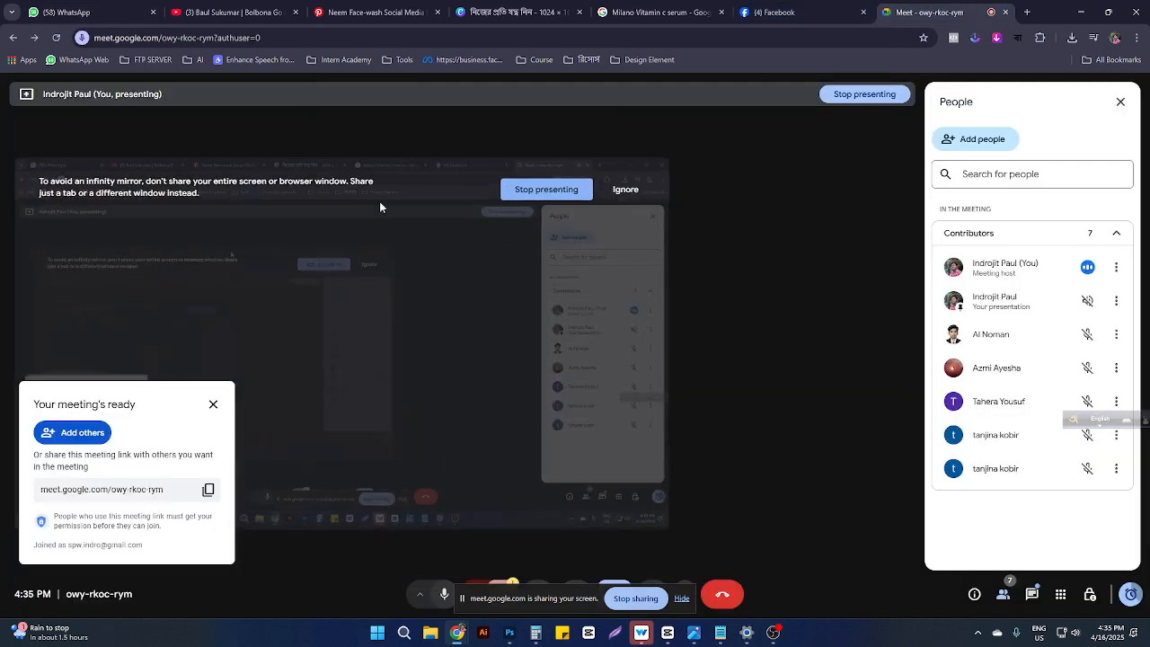
# Step: Add a text box on page 11 reading 'GLOW YOUR SKIN'
pyautogui.click(517, 12)
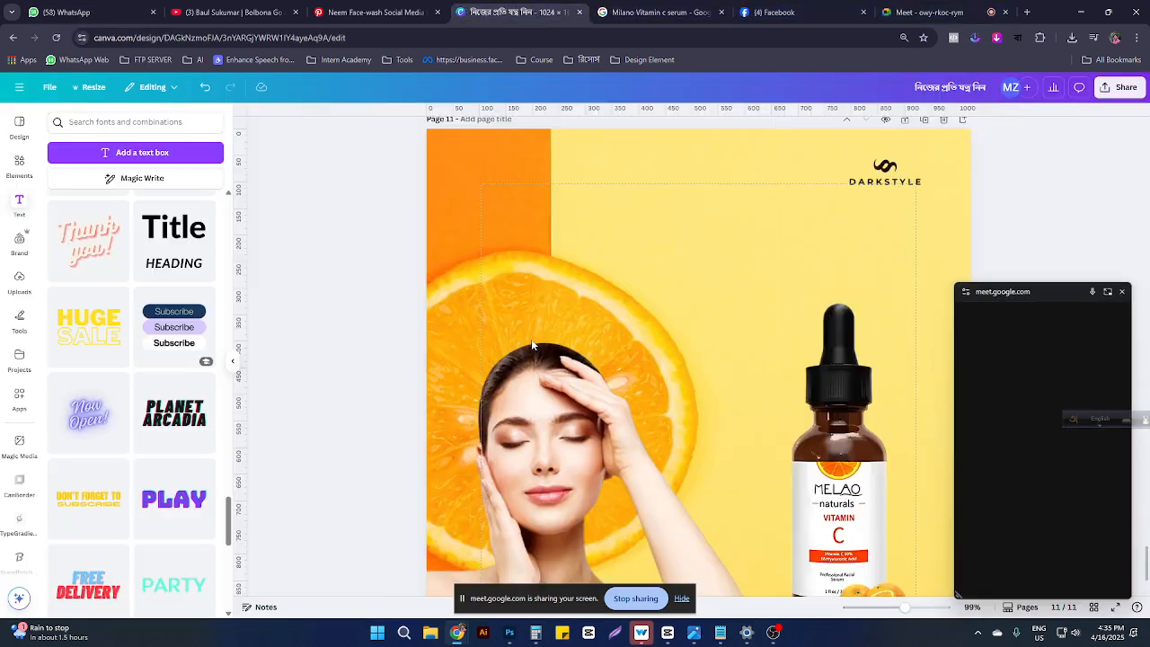
pyautogui.scroll(-5, 135, 405)
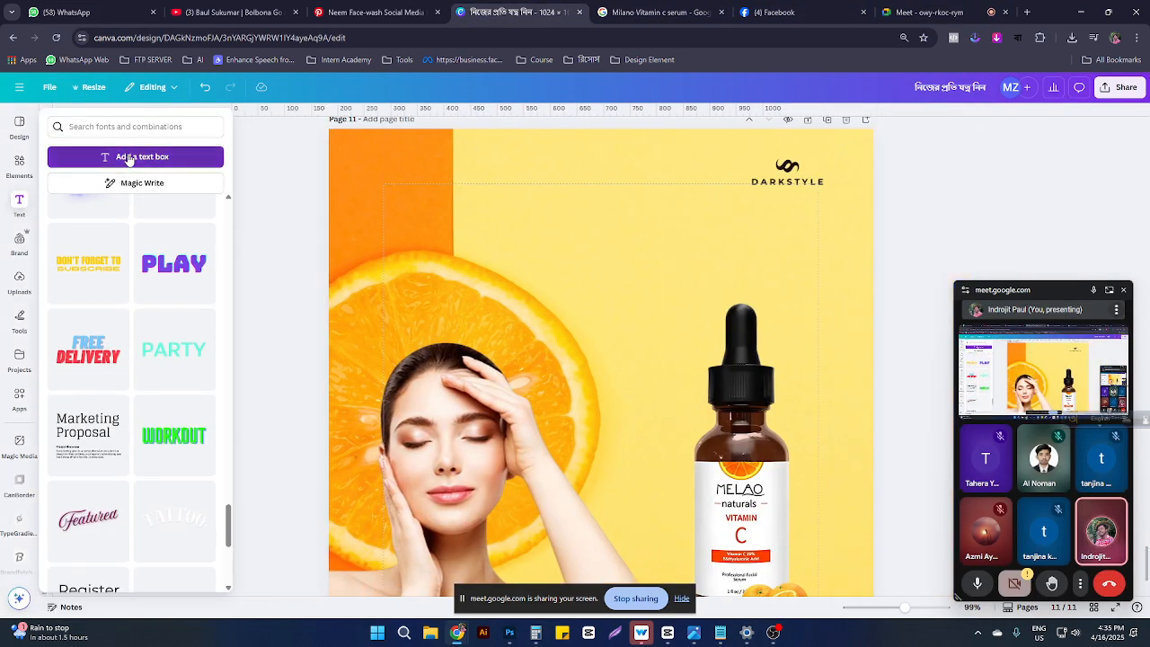
pyautogui.click(135, 155)
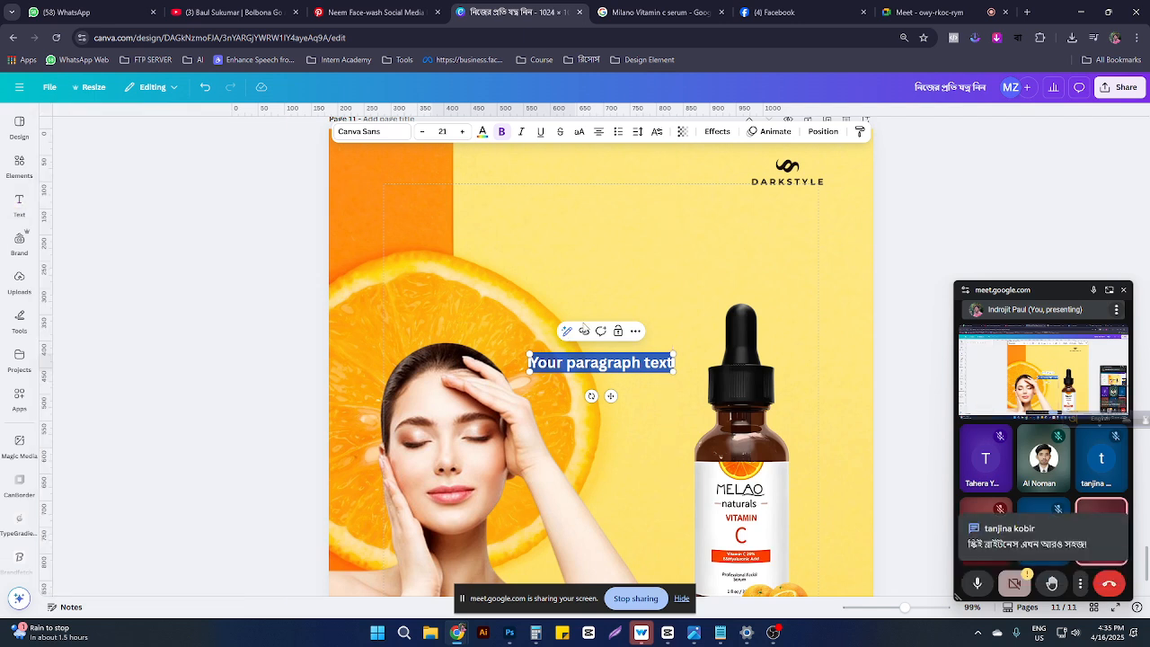
pyautogui.click(599, 362)
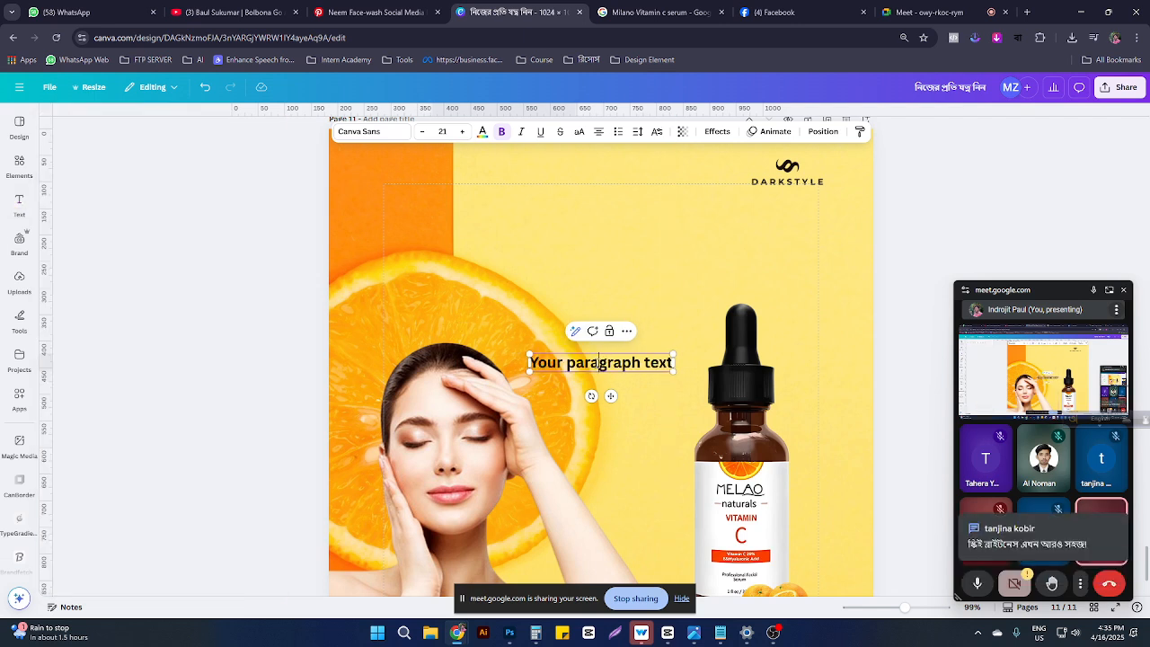
pyautogui.moveTo(537, 363); pyautogui.dragTo(730, 362)
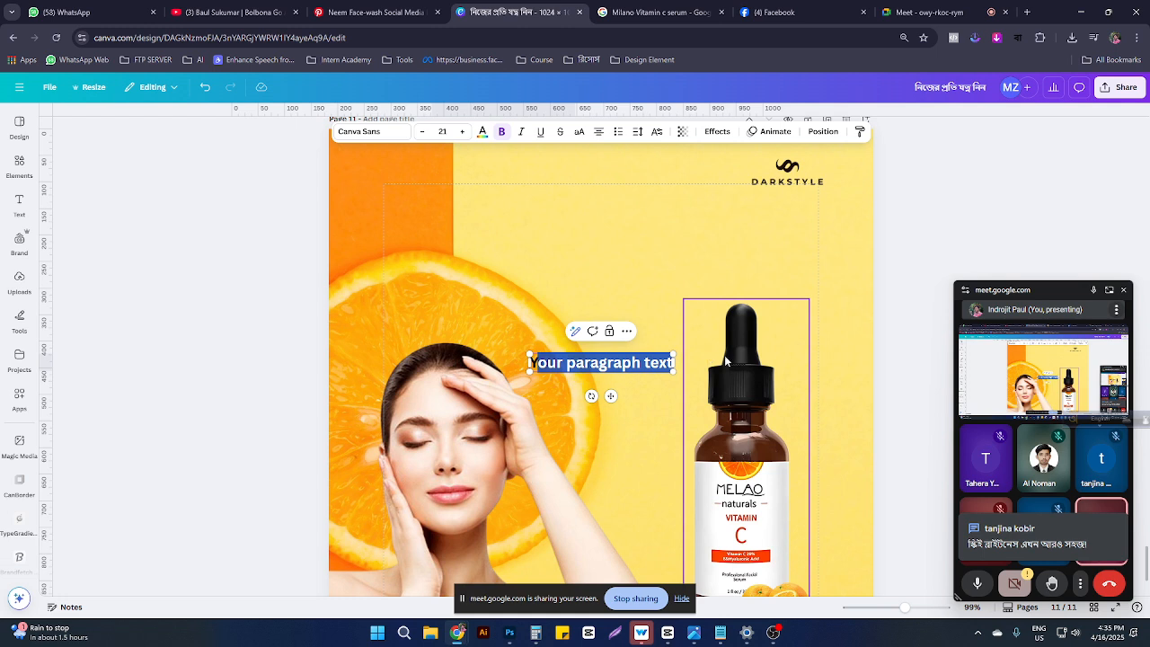
pyautogui.write('G')
pyautogui.press('Left')
pyautogui.press('BackSpace')
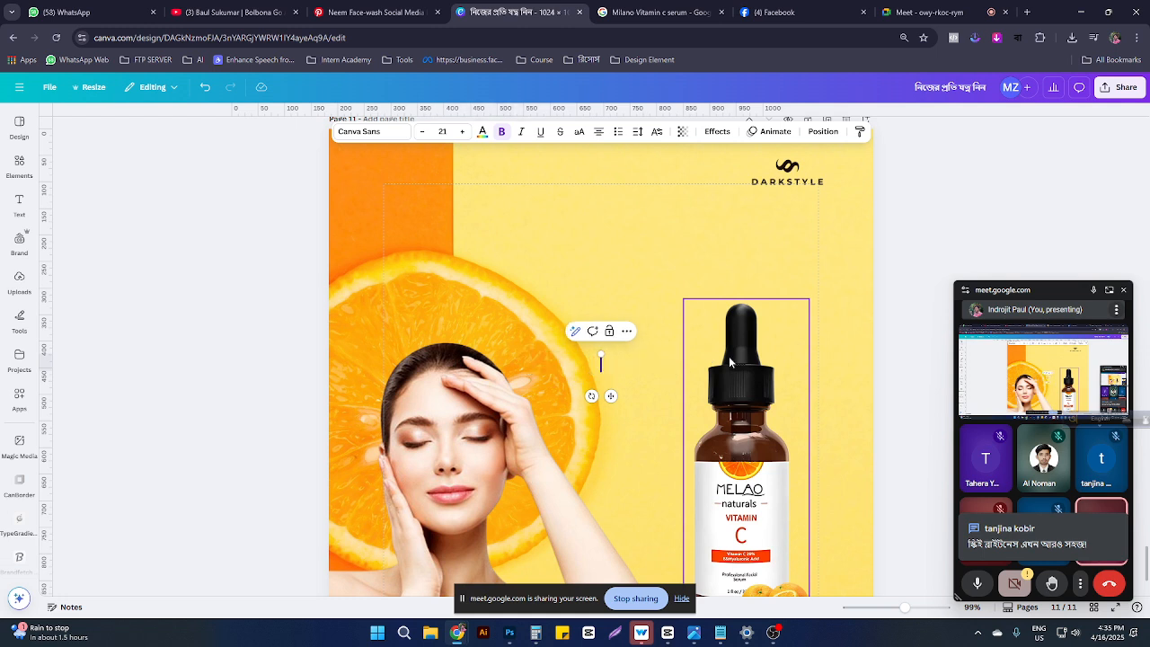
pyautogui.write('L')
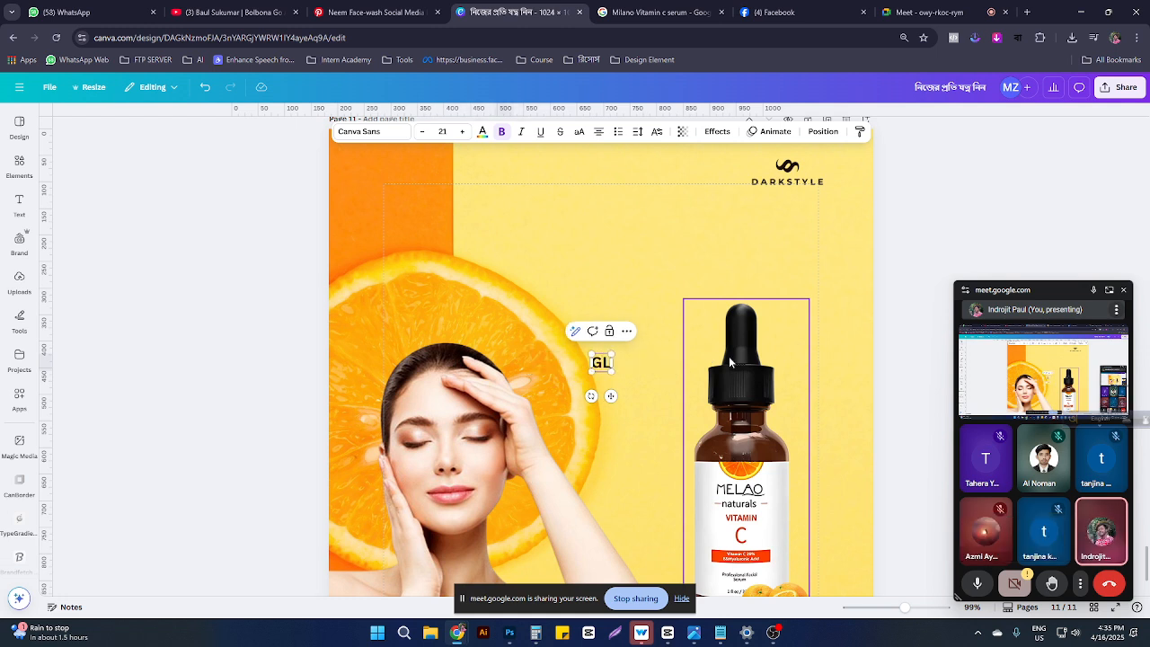
pyautogui.write('OW Y')
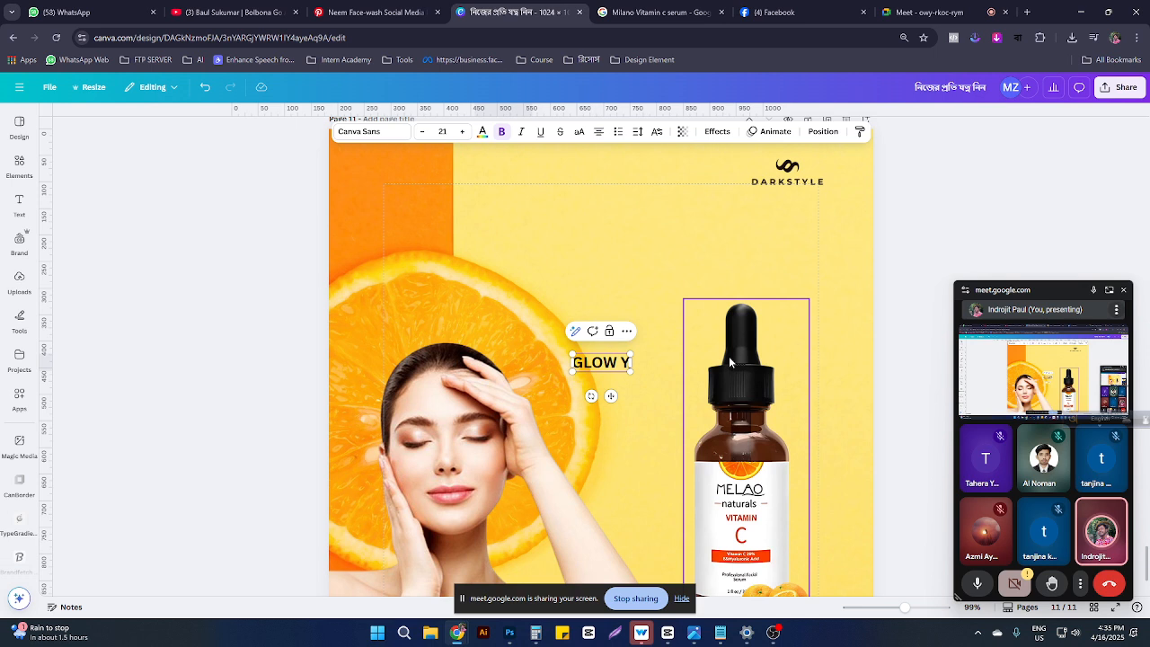
pyautogui.write('OUR SKIN')
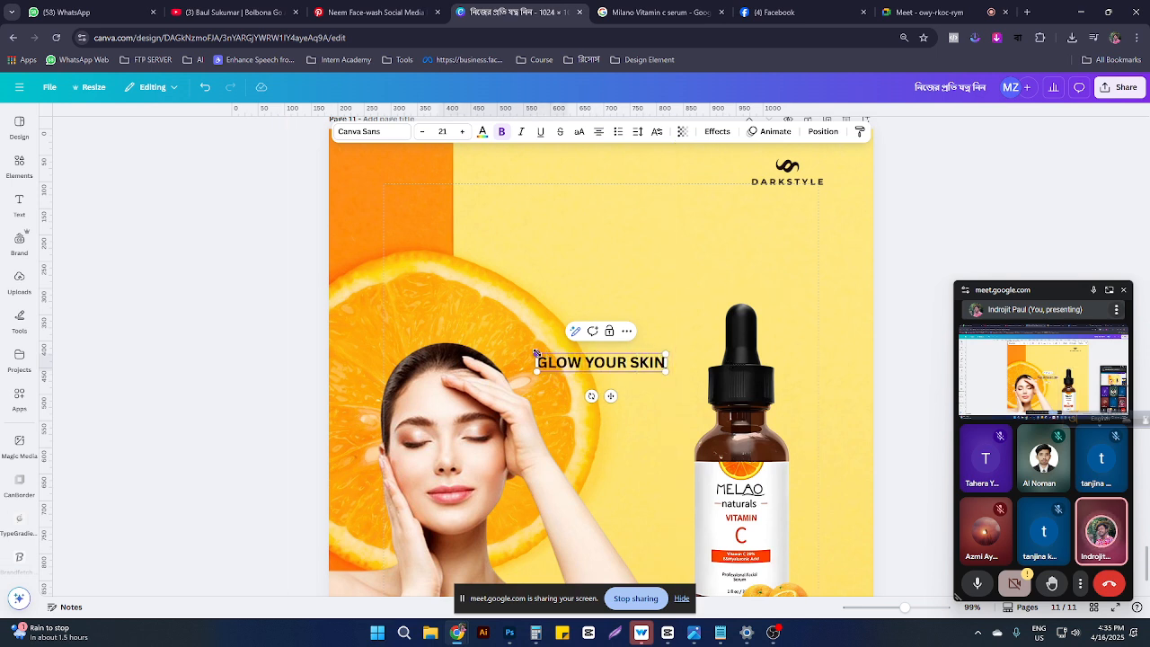
# Step: Enlarge the headline to 39.7 at the top right and move the DARKSTYLE logo top-left
pyautogui.moveTo(537, 353); pyautogui.dragTo(409, 315)
pyautogui.moveTo(550, 360); pyautogui.dragTo(698, 266)
pyautogui.moveTo(803, 181); pyautogui.dragTo(430, 171)
pyautogui.click(678, 241)
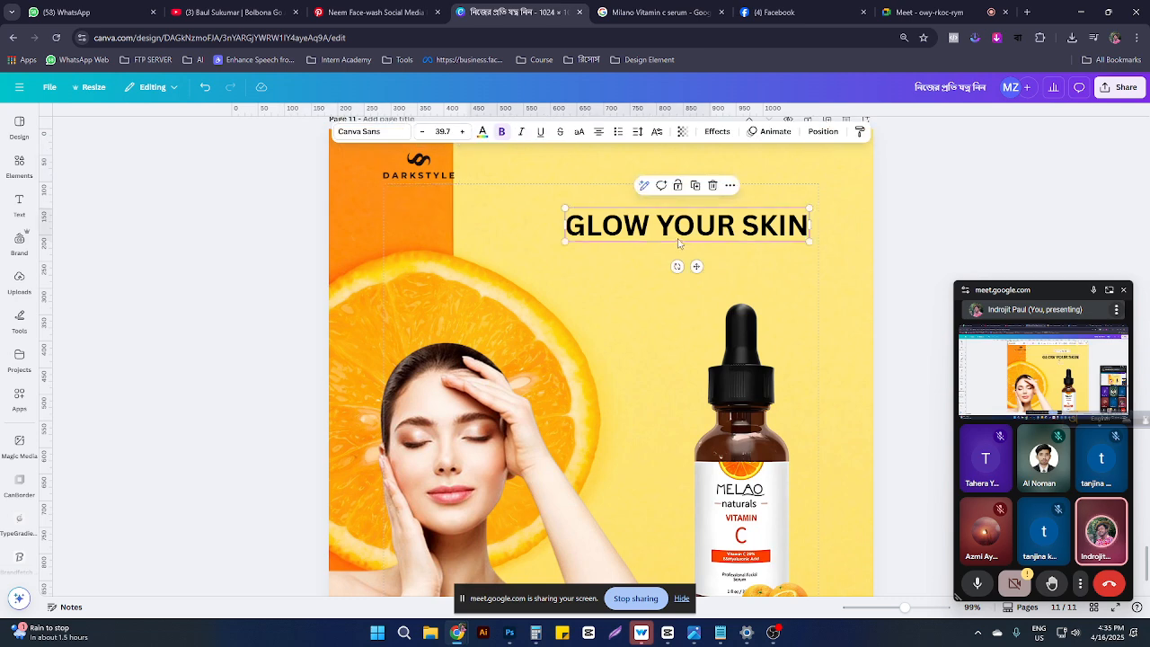
pyautogui.moveTo(678, 240); pyautogui.dragTo(689, 214)
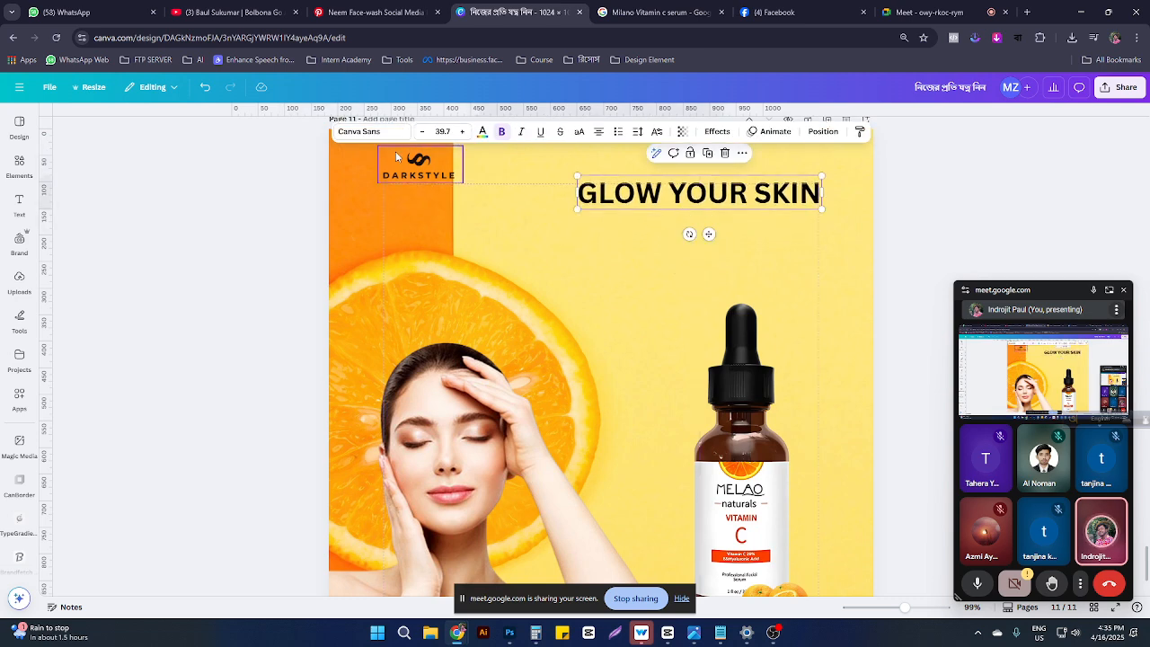
# Step: Try the Shrikhand and Impact fonts on the headline and enlarge it
pyautogui.click(359, 132)
pyautogui.click(103, 378)
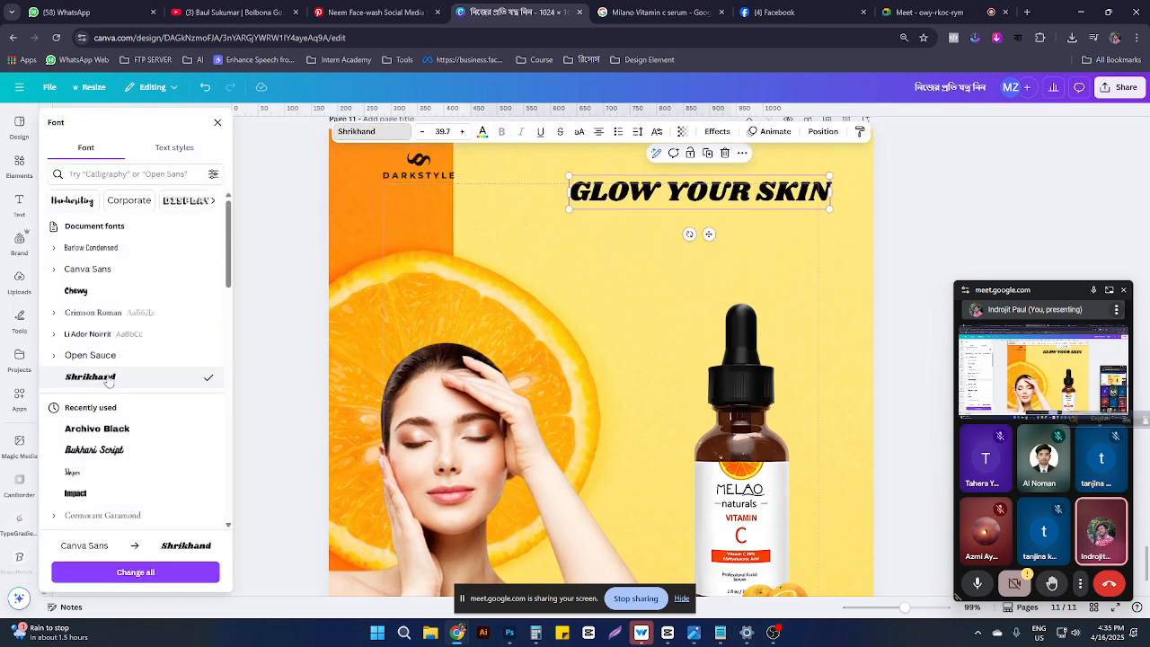
pyautogui.scroll(-3, 124, 388)
pyautogui.scroll(-8, 124, 388)
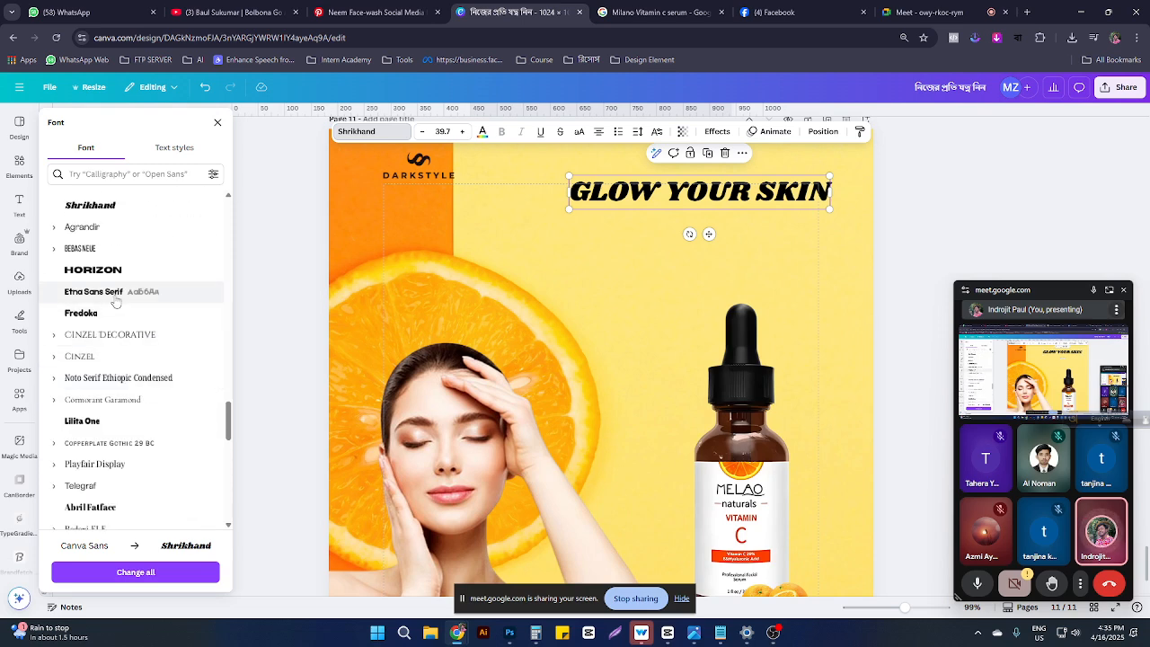
pyautogui.scroll(-5, 112, 309)
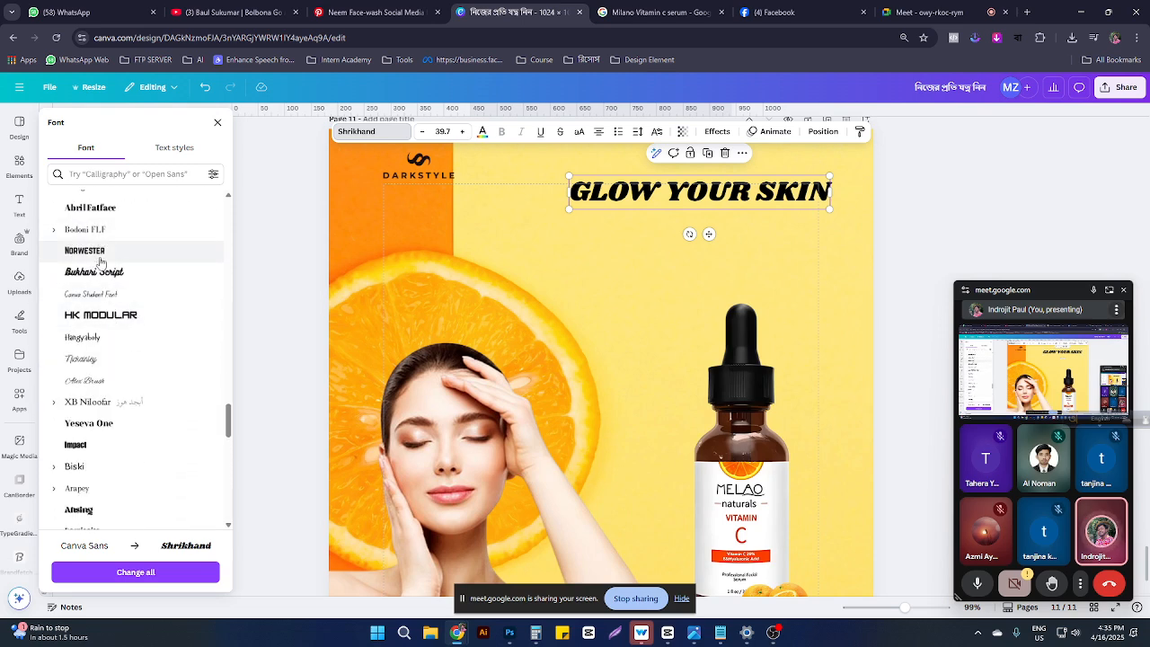
pyautogui.scroll(-2, 101, 260)
pyautogui.click(96, 267)
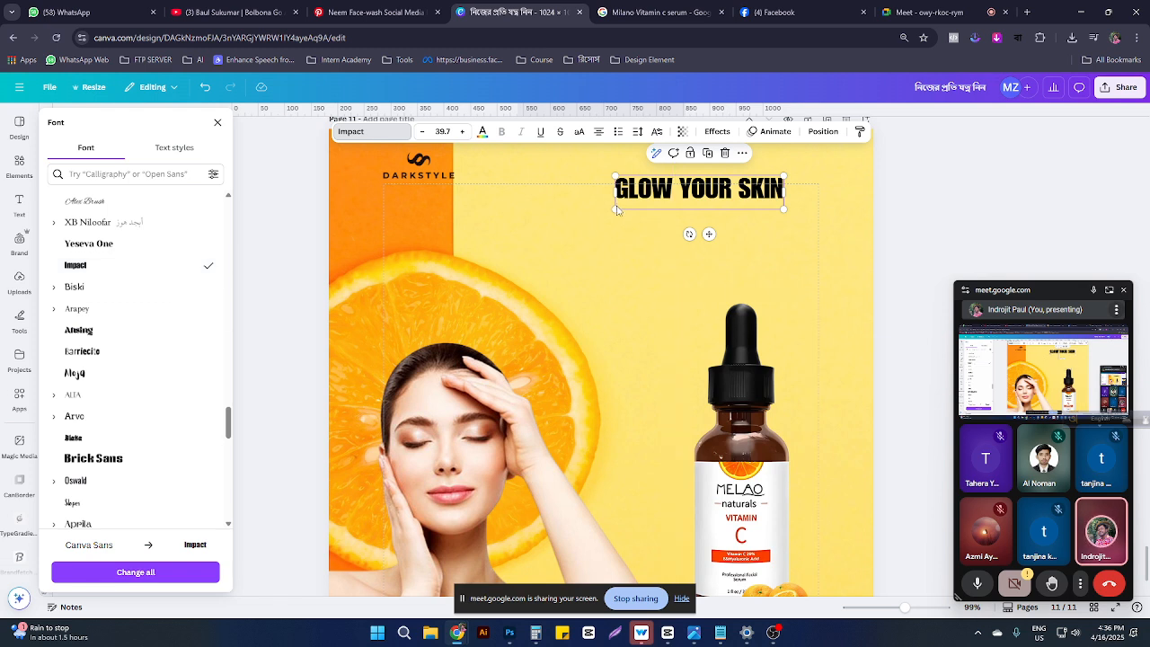
pyautogui.moveTo(614, 209); pyautogui.dragTo(550, 225)
pyautogui.moveTo(690, 191); pyautogui.dragTo(719, 203)
# Step: Try Alta and Chewy, settle on Belleza, and shrink the headline slightly to 47.8
pyautogui.scroll(-1, 126, 440)
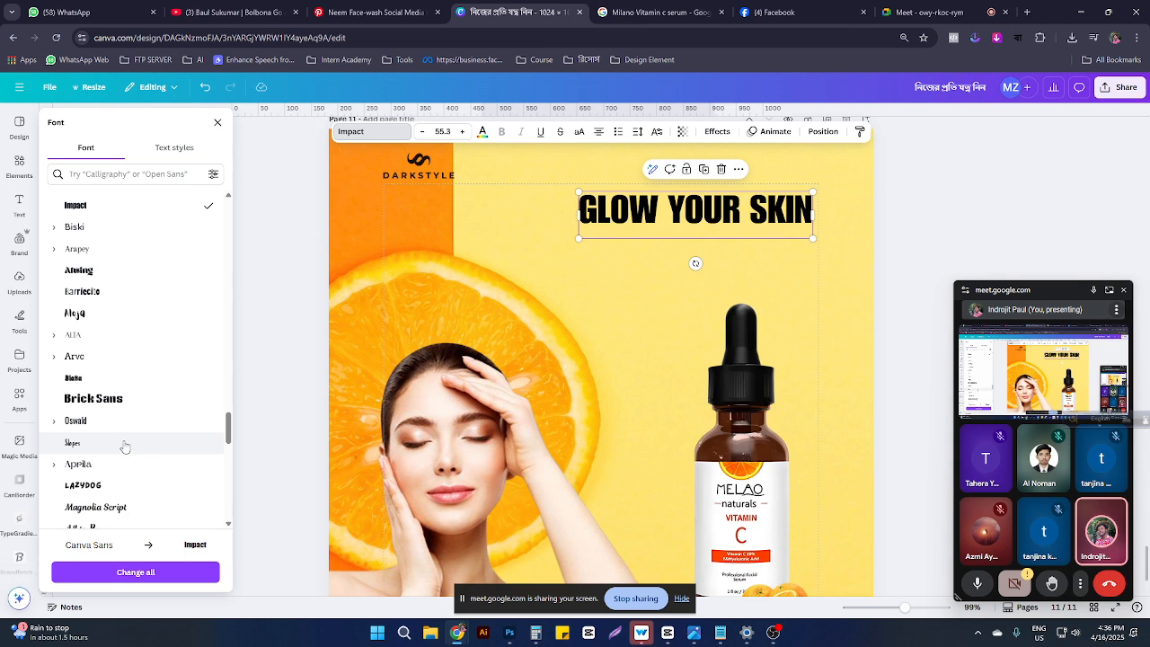
pyautogui.click(79, 340)
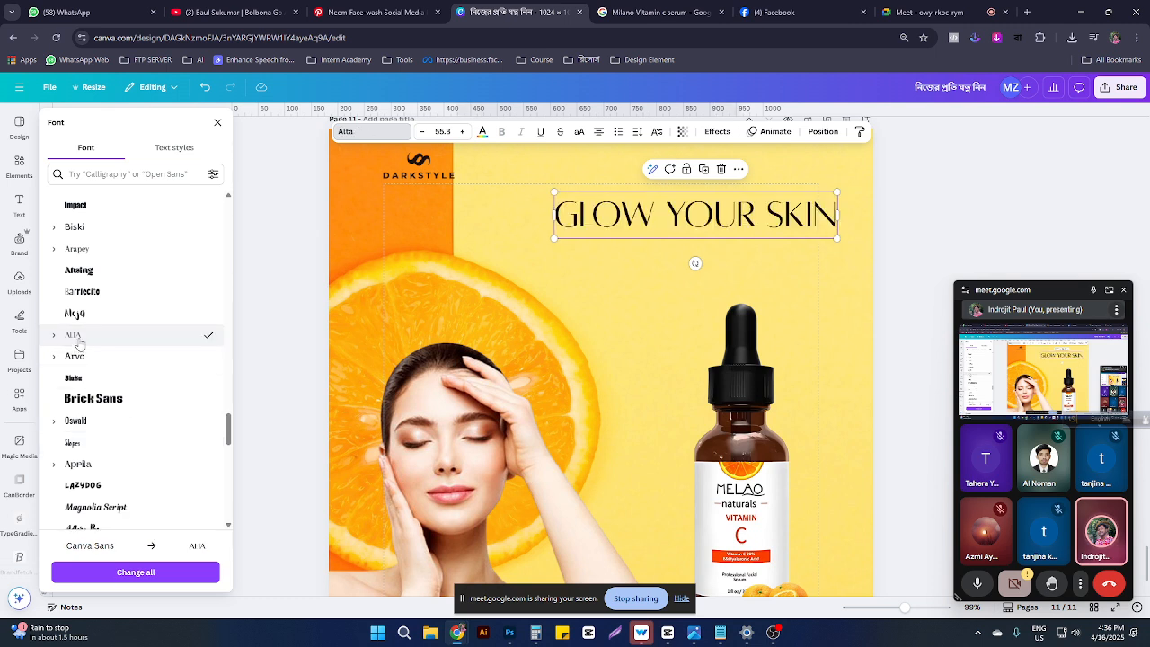
pyautogui.scroll(-2, 78, 462)
pyautogui.click(78, 456)
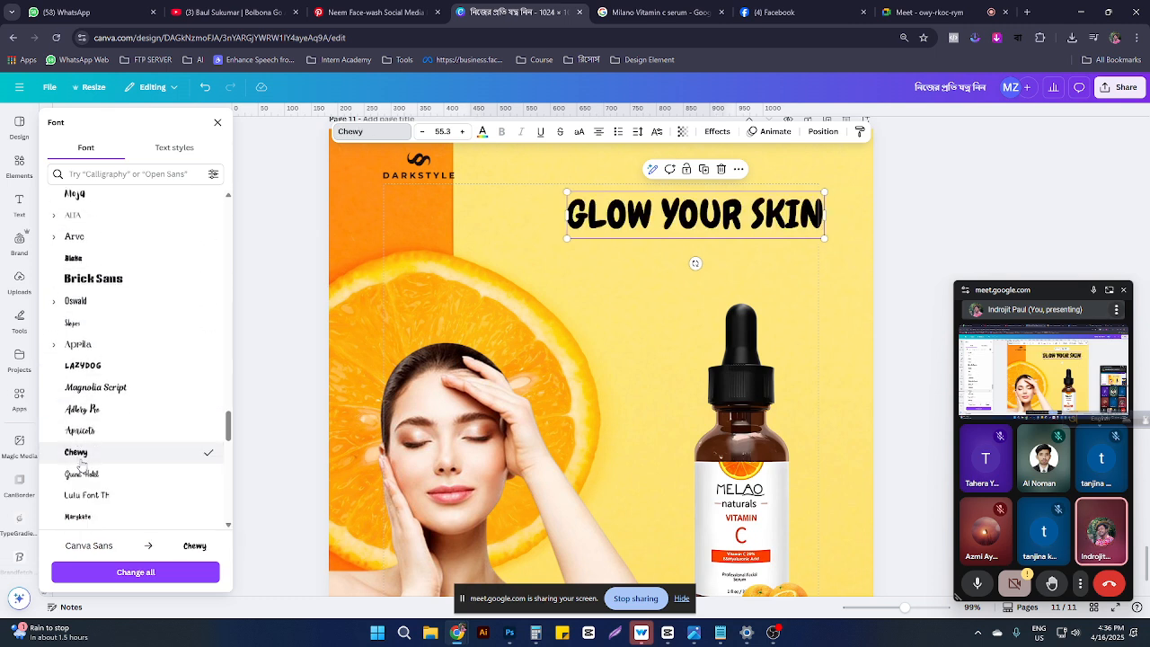
pyautogui.scroll(-4, 81, 463)
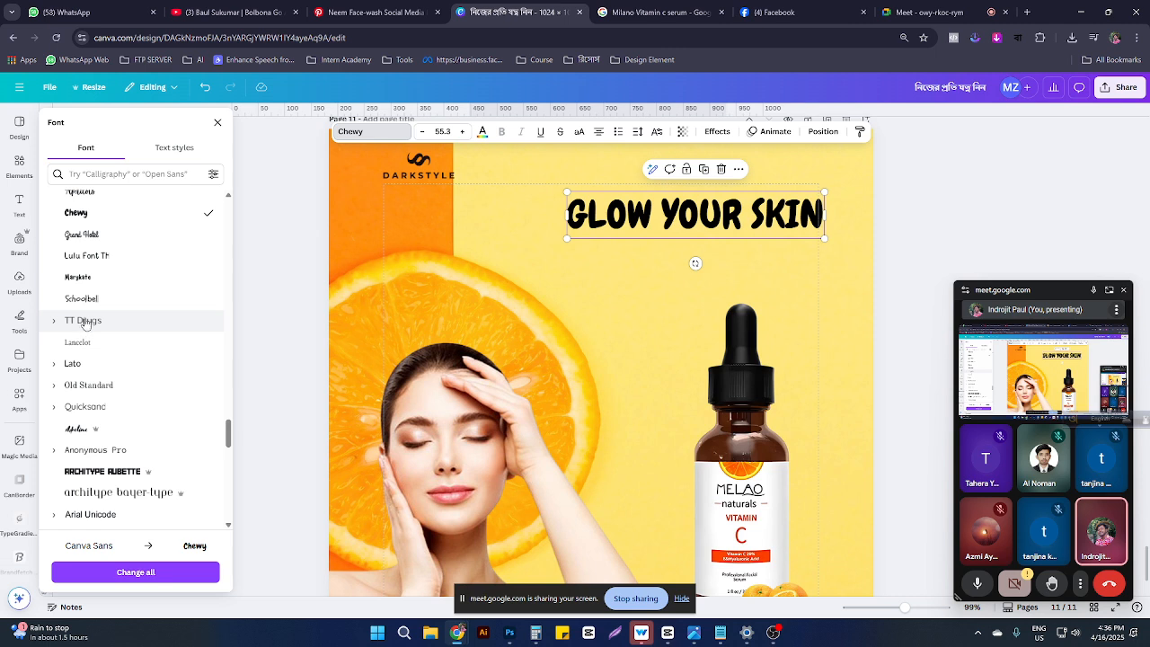
pyautogui.scroll(-3, 82, 463)
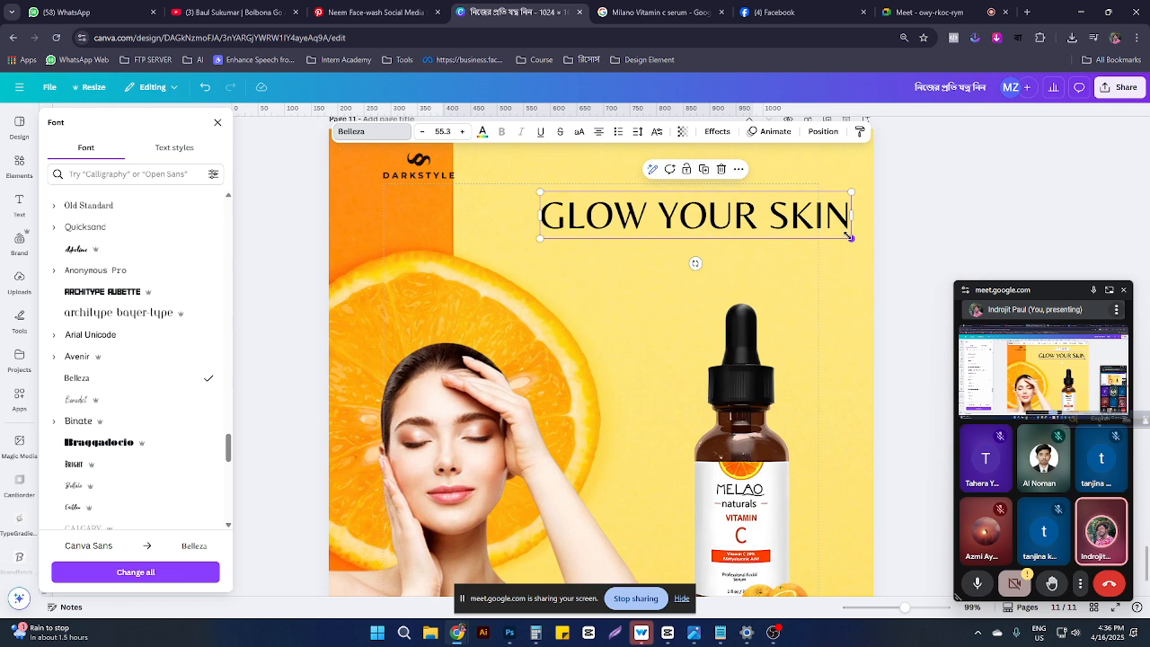
pyautogui.moveTo(847, 235); pyautogui.dragTo(810, 233)
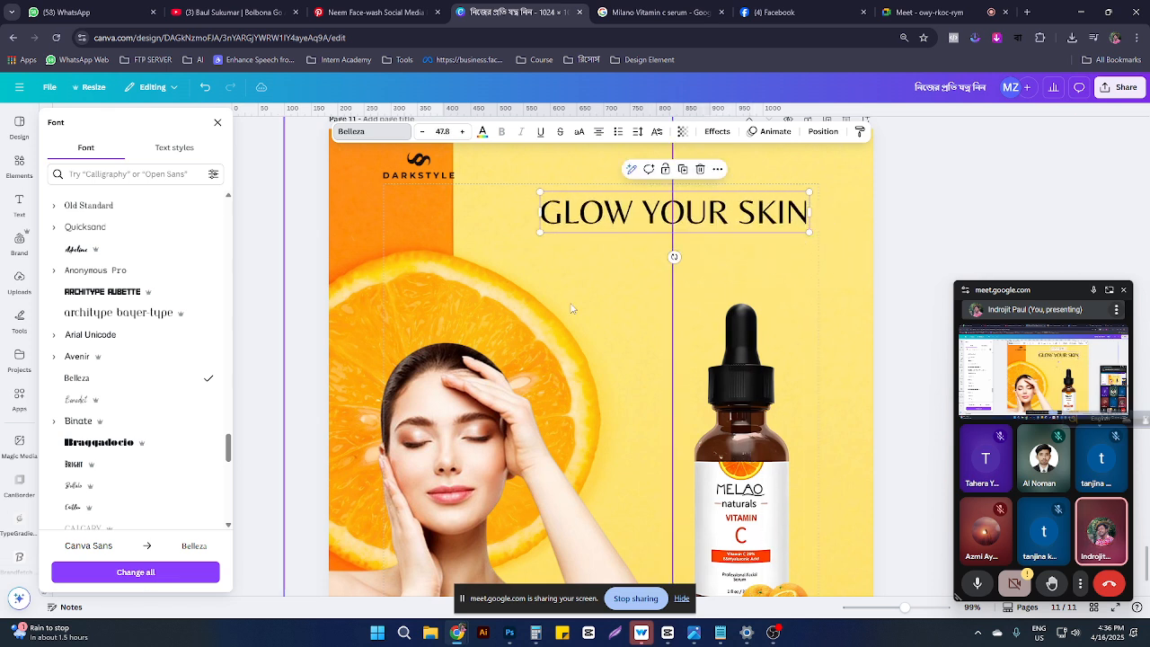
# Step: Duplicate the headline, change the copy to 'with' in Benedict, and place it under SKIN
pyautogui.click(641, 329)
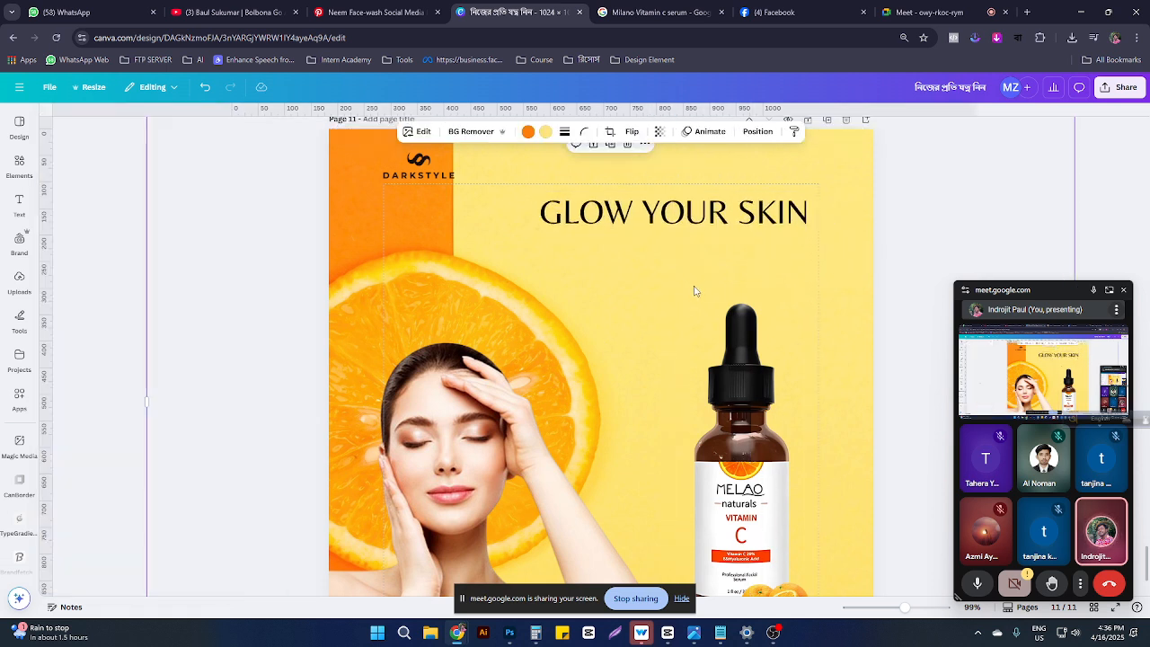
pyautogui.click(628, 216)
pyautogui.moveTo(628, 216); pyautogui.dragTo(630, 267)
pyautogui.doubleClick(630, 267)
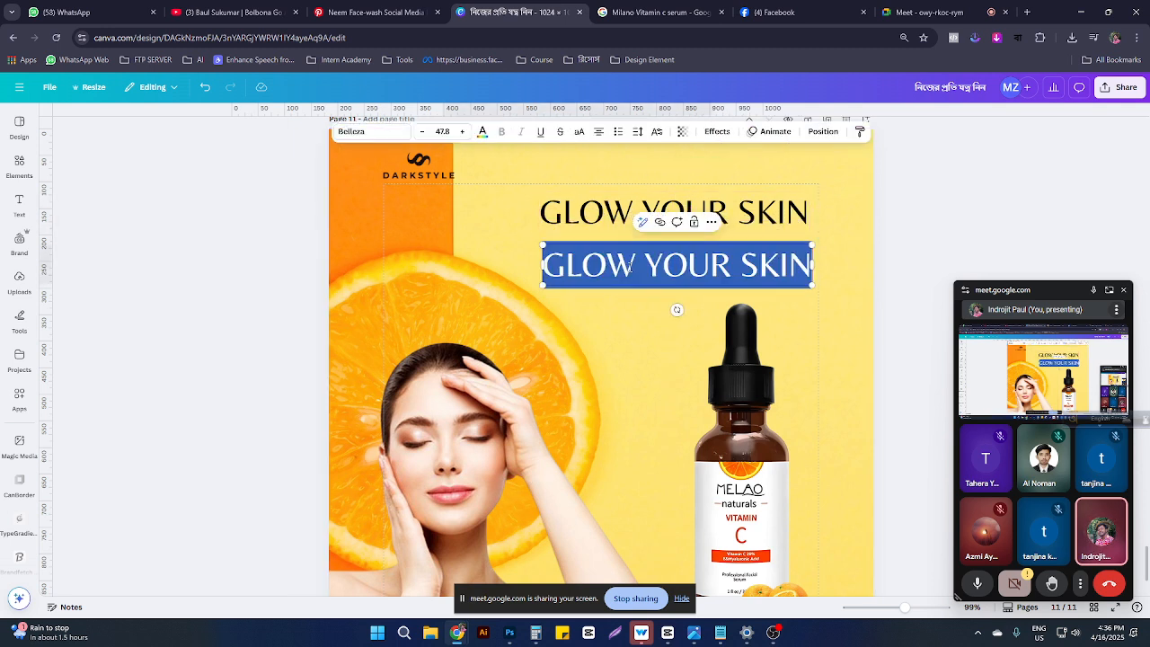
pyautogui.write('with')
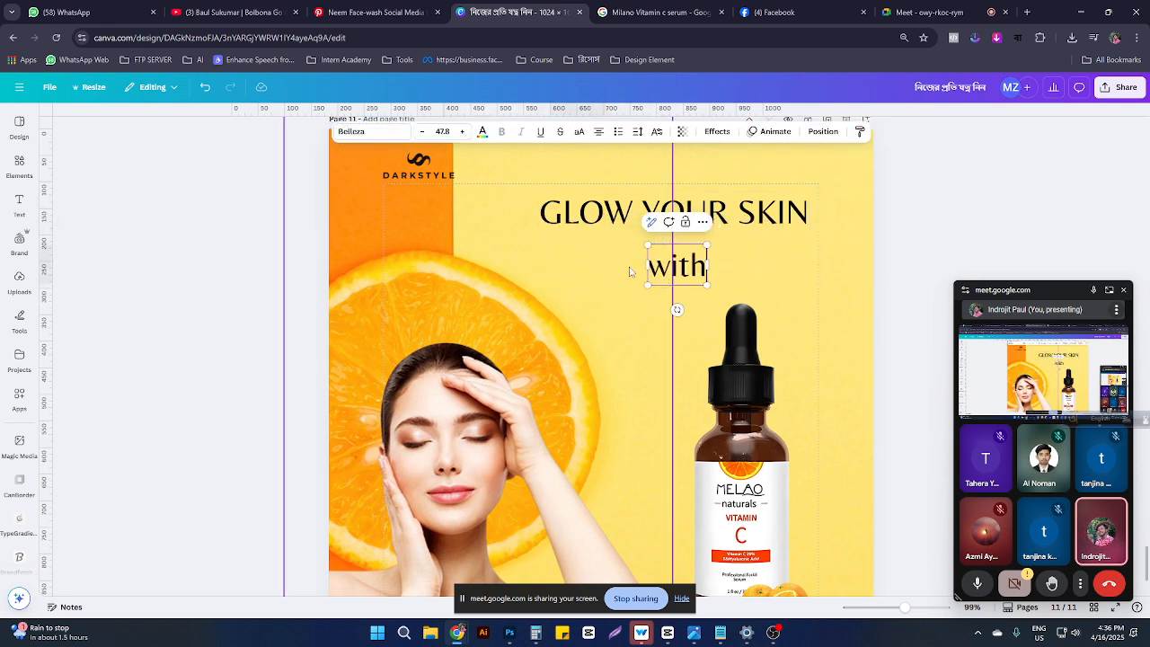
pyautogui.click(371, 131)
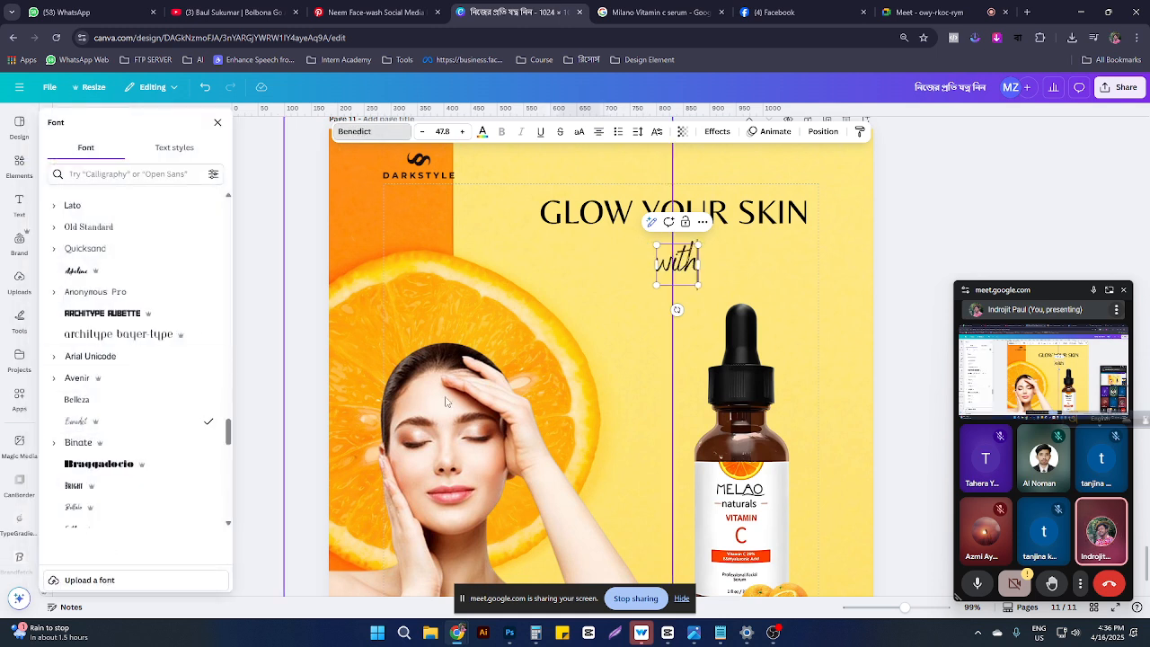
pyautogui.click(692, 222)
pyautogui.moveTo(700, 263); pyautogui.dragTo(740, 236)
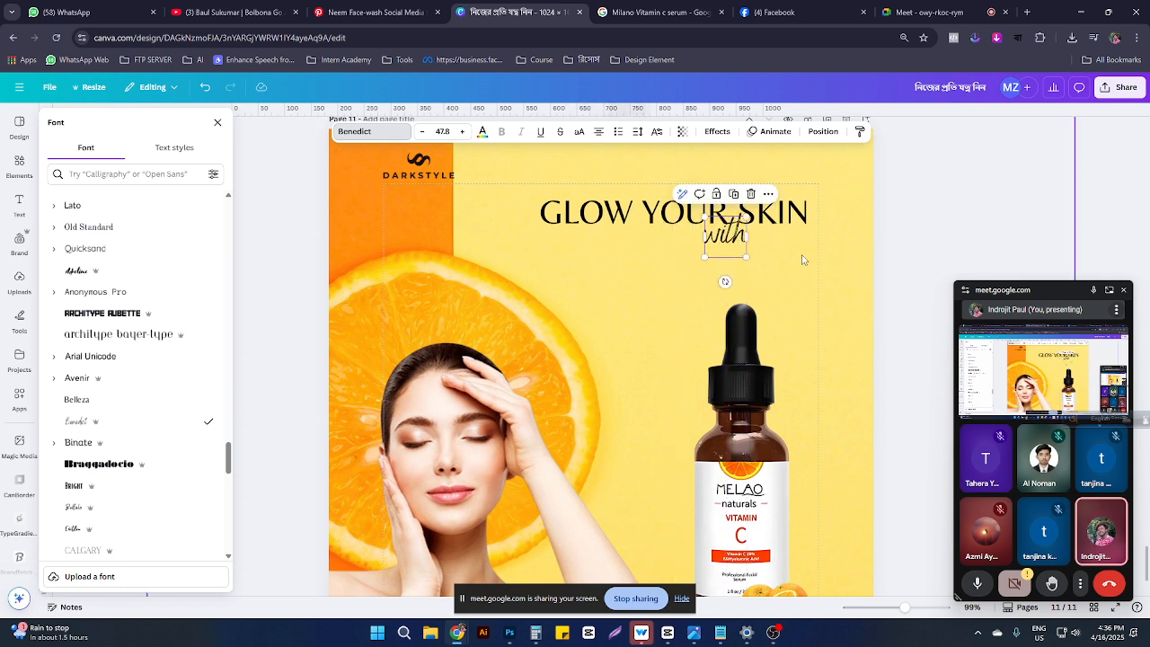
pyautogui.click(779, 411)
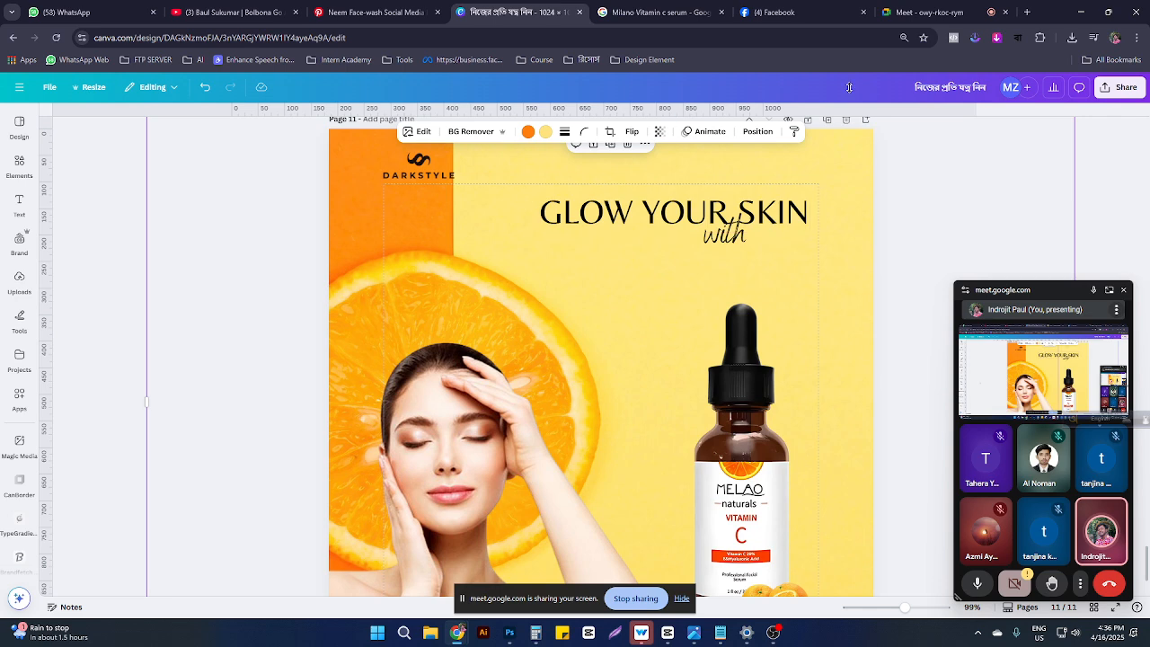
# Step: Copy the Milano Vitamin C Serum product name from the search tab and reselect the headline
pyautogui.click(670, 9)
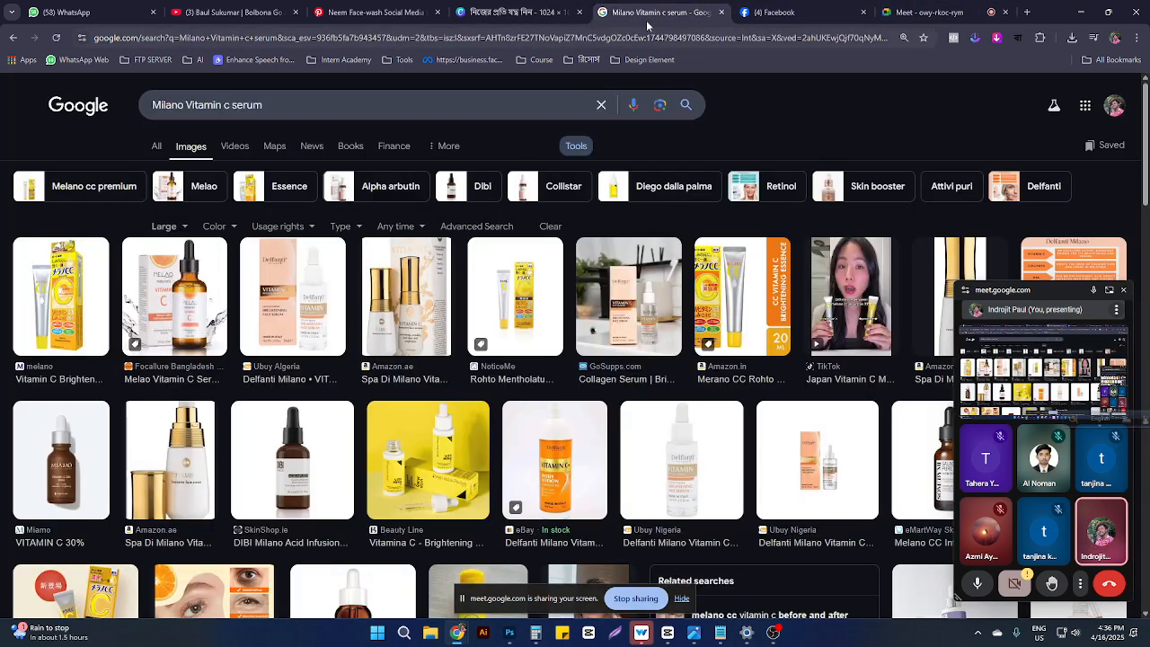
pyautogui.moveTo(260, 105); pyautogui.dragTo(137, 83)
pyautogui.hotkey('ctrl', 'c')
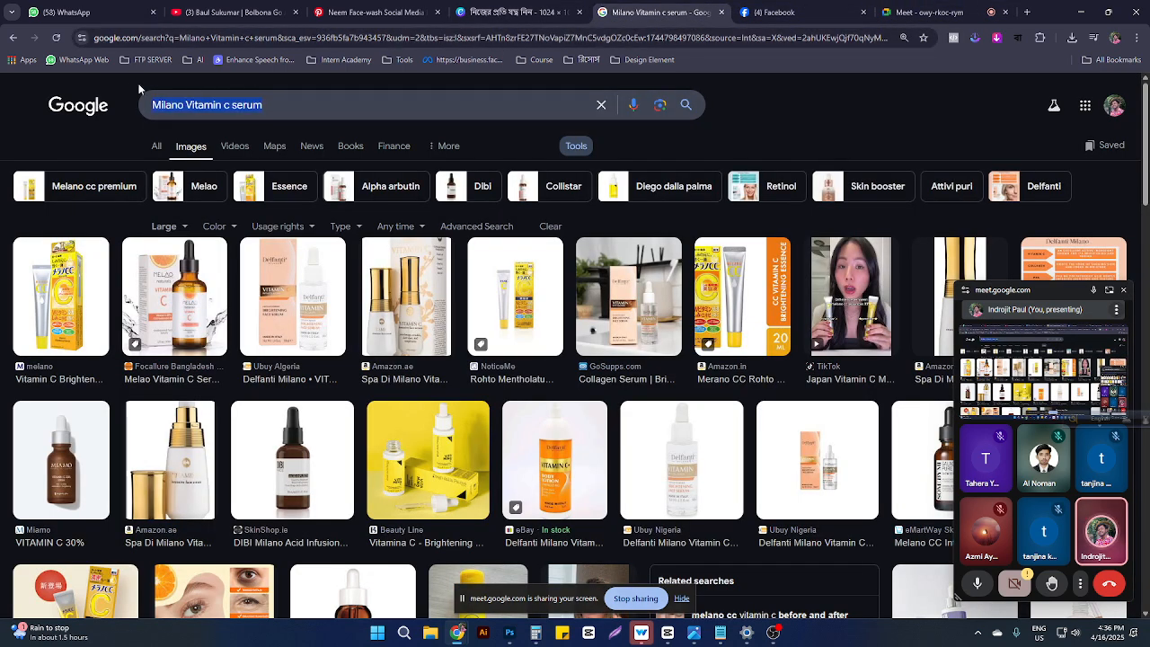
pyautogui.click(507, 12)
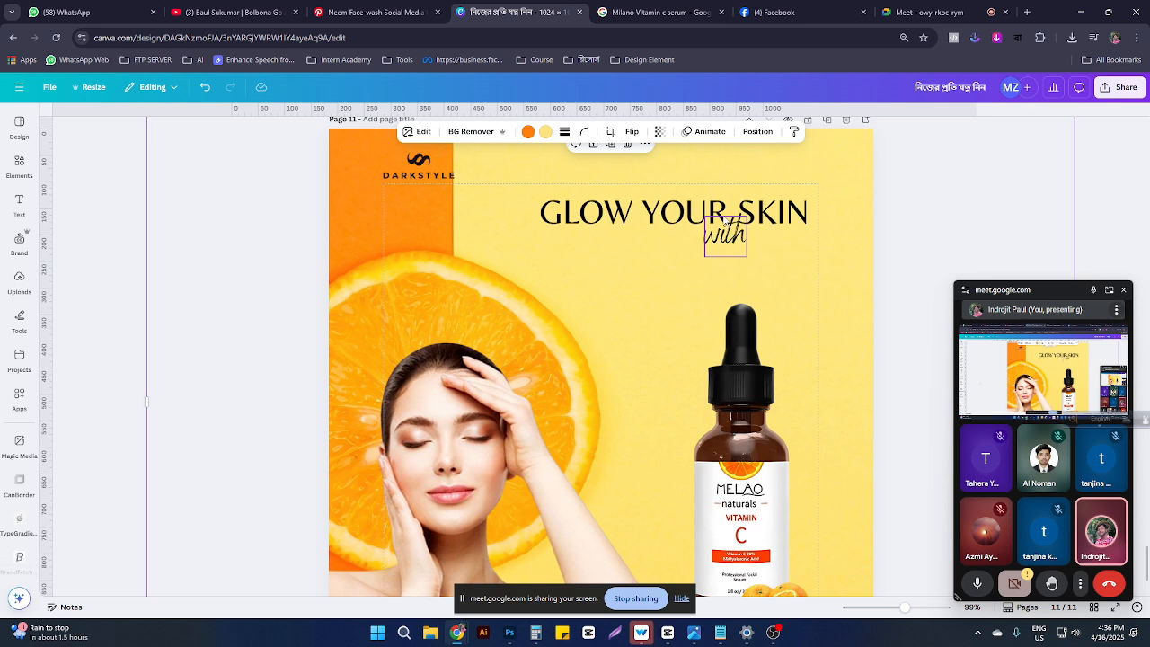
pyautogui.click(726, 213)
# Step: Duplicate the headline as an uppercase 'MILANO VITAMIN C SERUM' line at 30.7 beneath 'with'
pyautogui.keyDown('alt'); pyautogui.moveTo(727, 212); pyautogui.dragTo(729, 267); pyautogui.keyUp('alt')
pyautogui.doubleClick(729, 264)
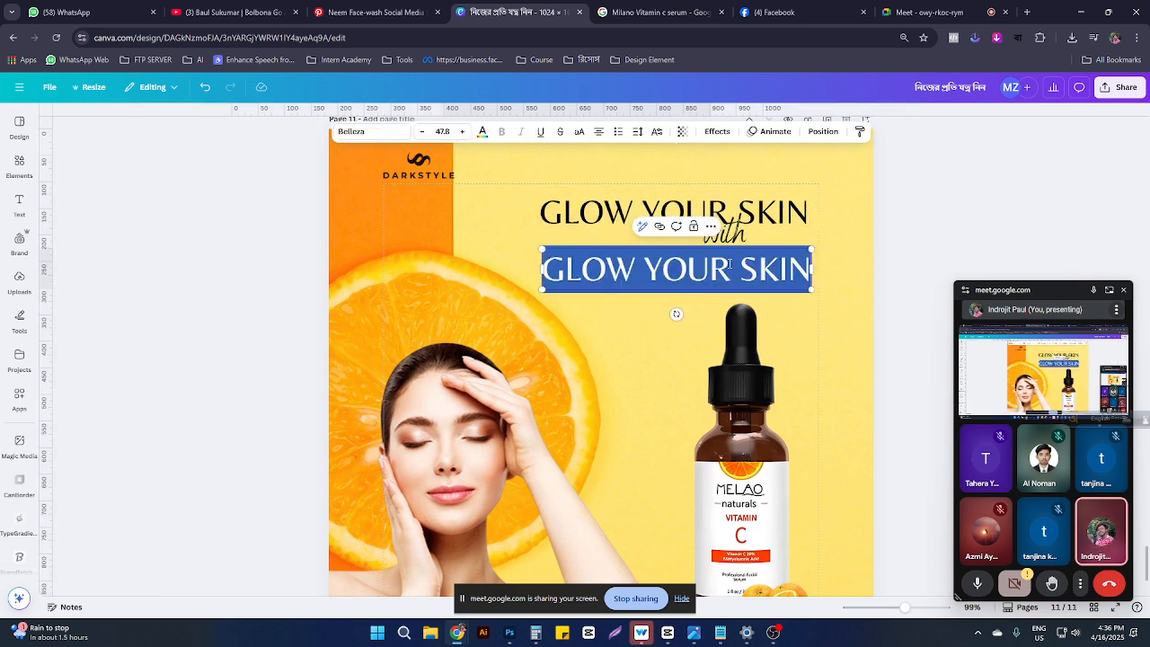
pyautogui.hotkey('ctrl', 'v')
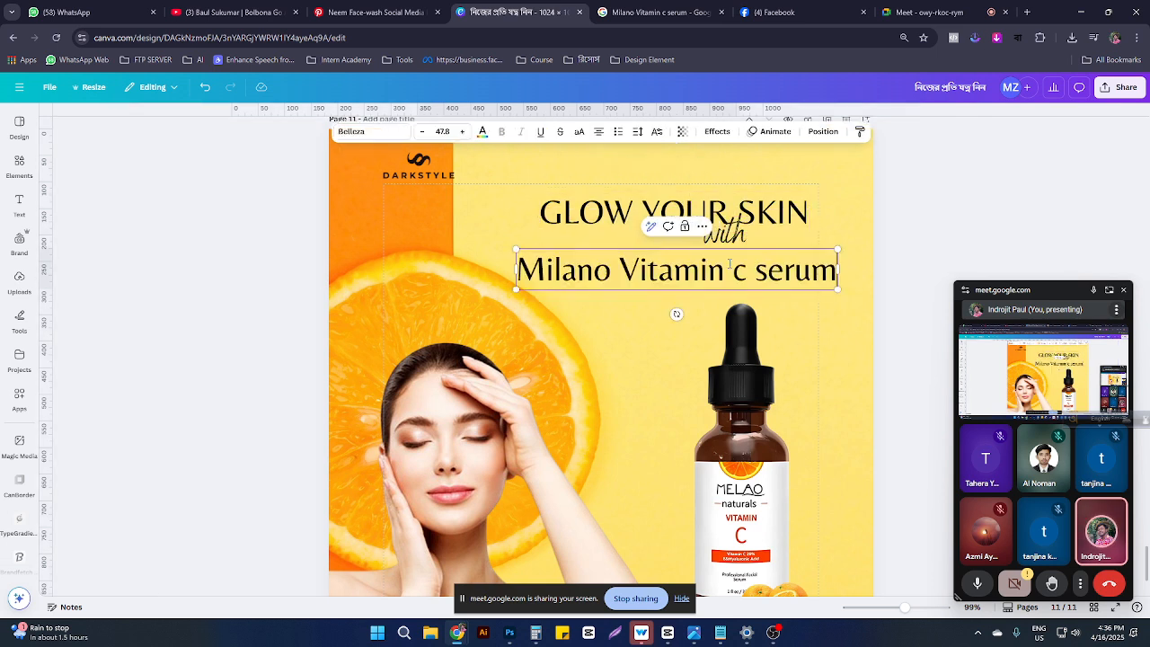
pyautogui.click(579, 132)
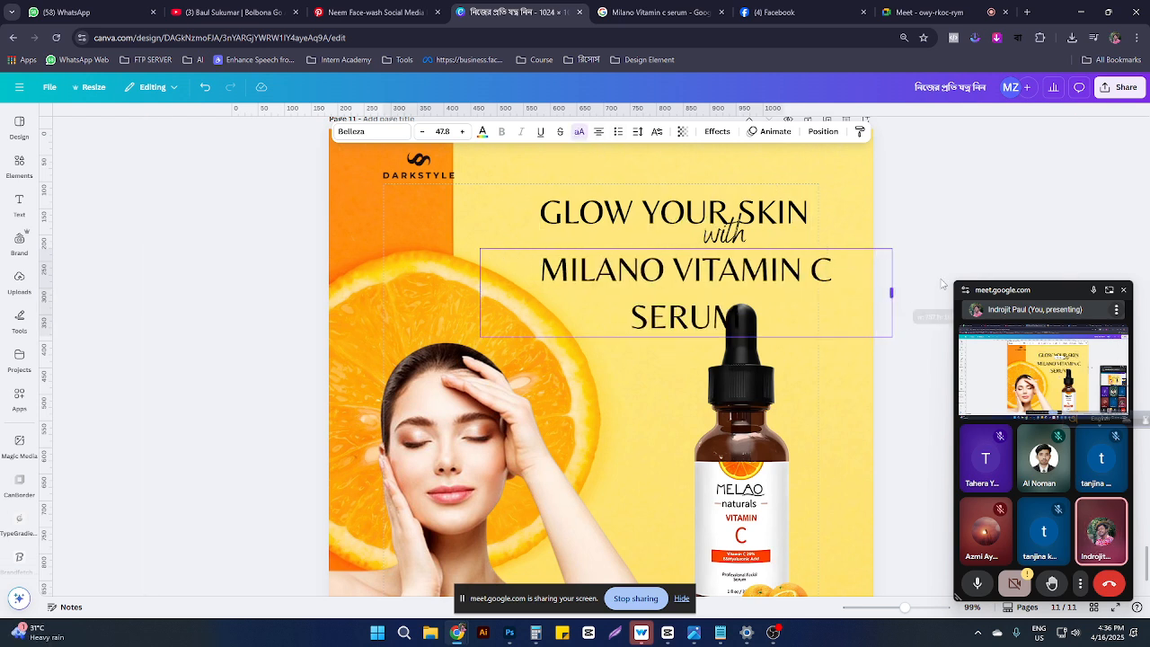
pyautogui.moveTo(941, 284); pyautogui.dragTo(990, 288)
pyautogui.moveTo(481, 248); pyautogui.dragTo(663, 265)
pyautogui.moveTo(841, 275); pyautogui.dragTo(958, 280)
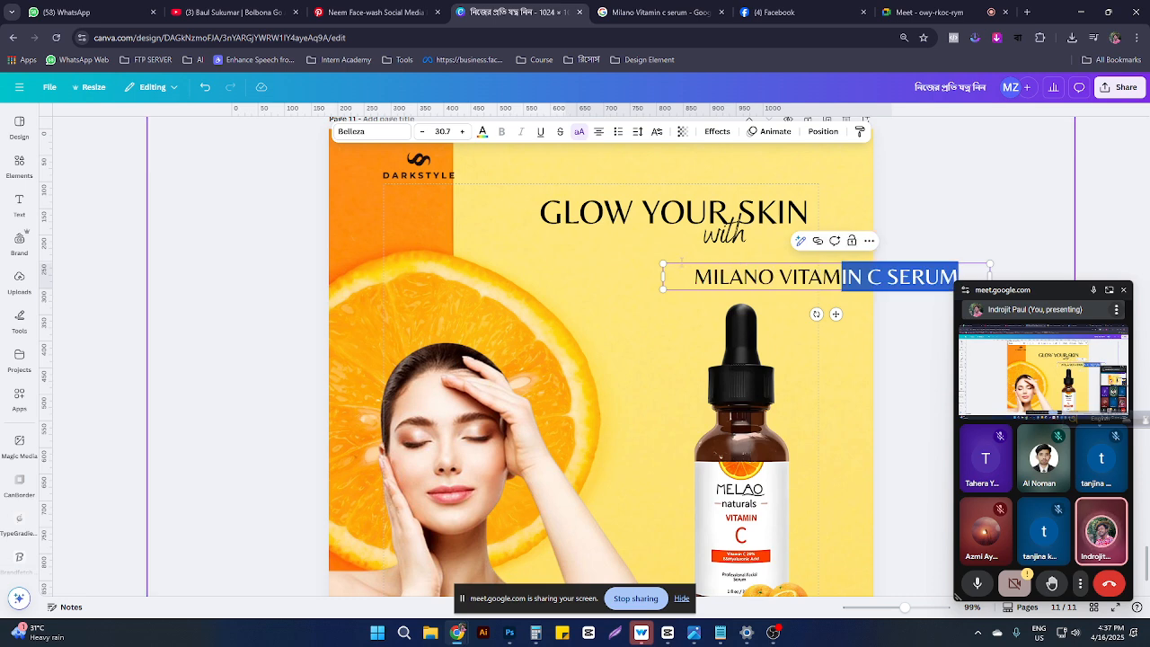
pyautogui.click(877, 350)
pyautogui.moveTo(799, 276); pyautogui.dragTo(657, 258)
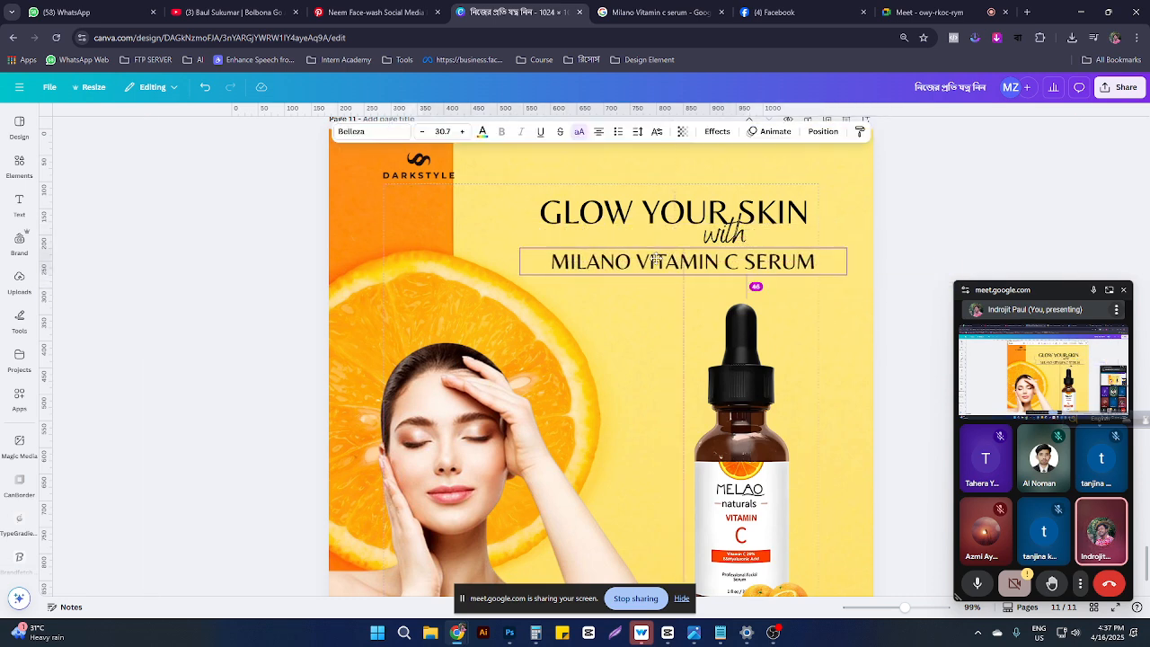
pyautogui.click(359, 131)
# Step: After trying Braggadocio and Fabrica, set the subtitle in Knockout Cruiserweight and nudge it lower
pyautogui.scroll(-1, 99, 382)
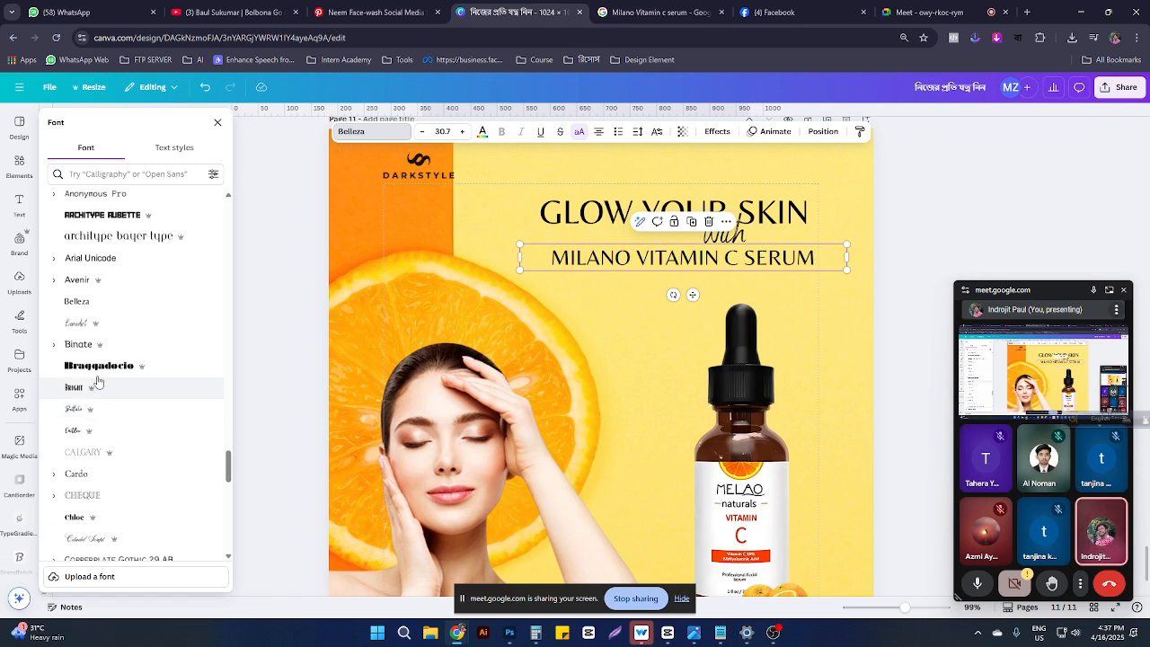
pyautogui.click(97, 367)
pyautogui.scroll(-3, 103, 377)
pyautogui.scroll(-1, 103, 386)
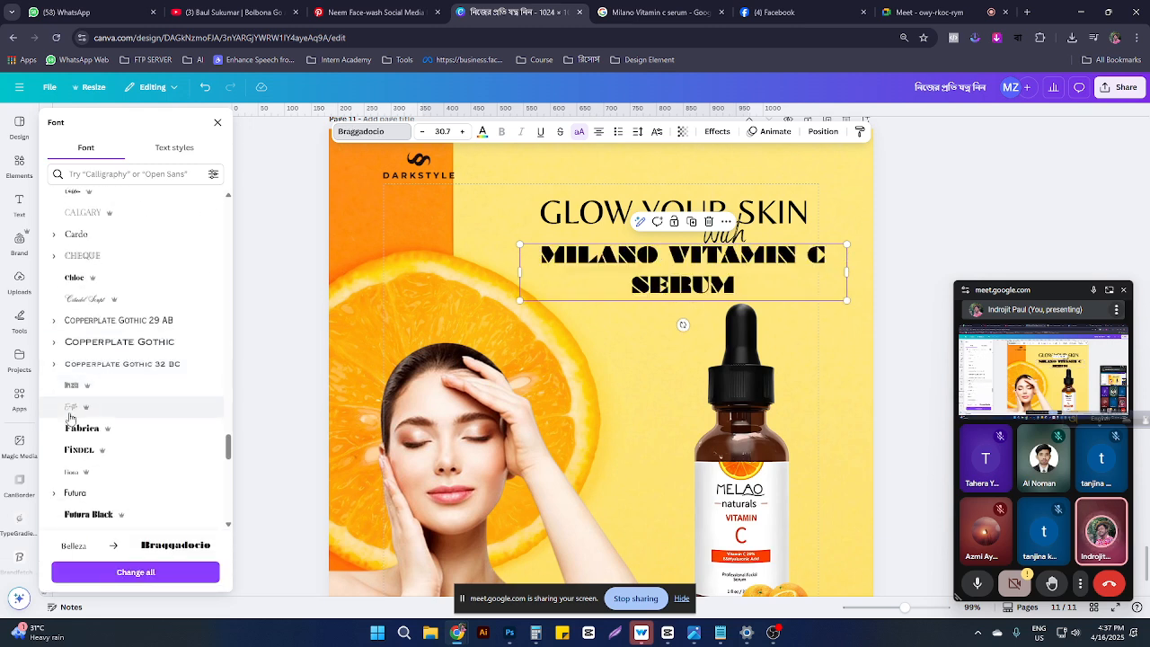
pyautogui.click(91, 430)
pyautogui.scroll(-3, 121, 434)
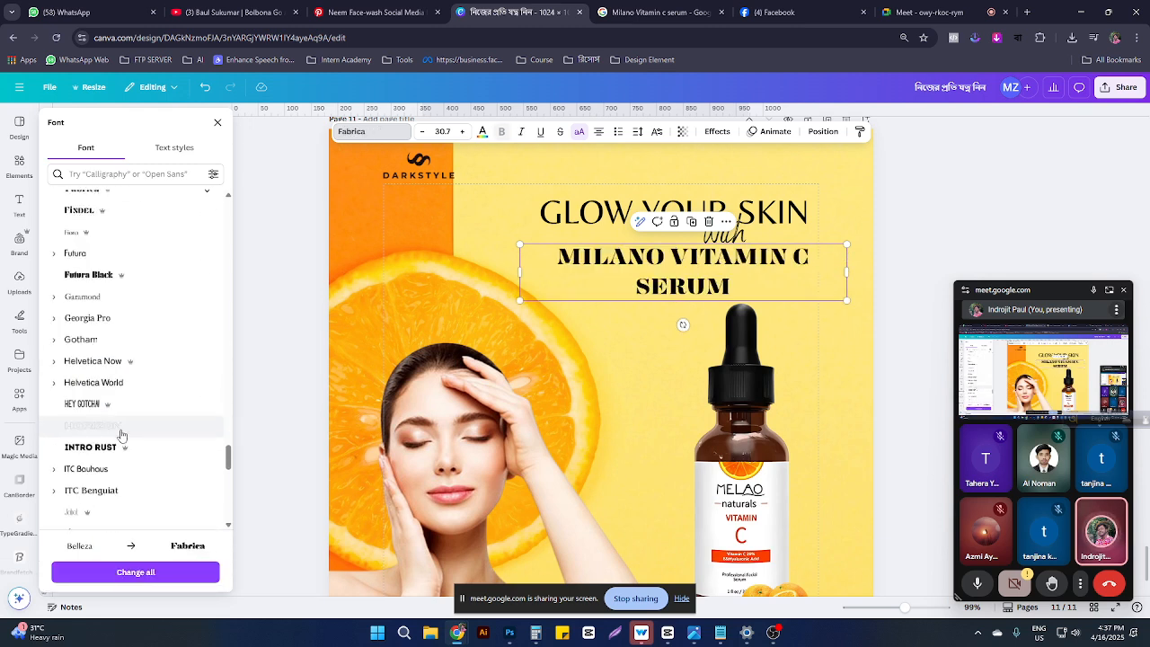
pyautogui.scroll(-2, 73, 385)
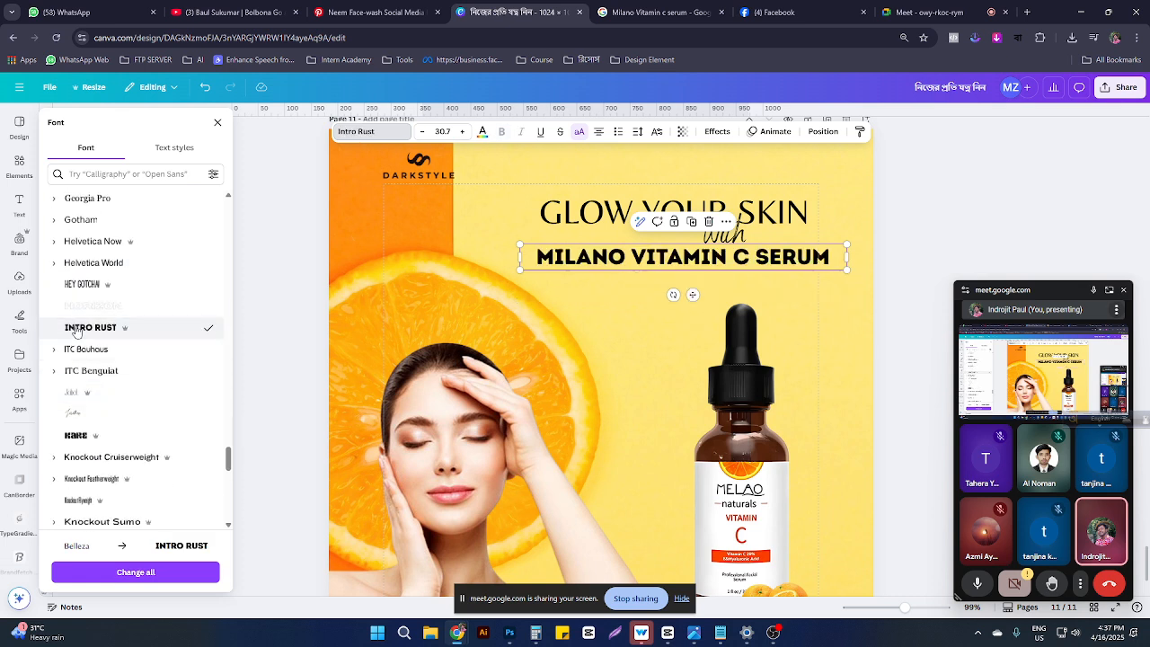
pyautogui.scroll(-1, 76, 332)
pyautogui.click(112, 397)
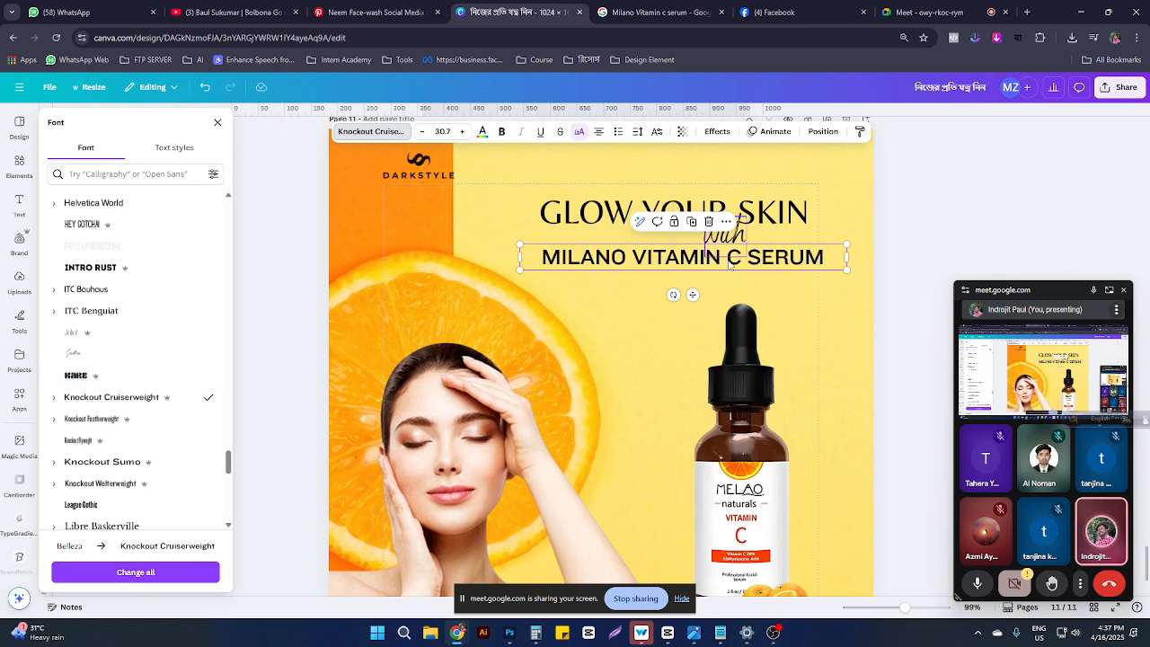
pyautogui.moveTo(730, 259); pyautogui.dragTo(731, 276)
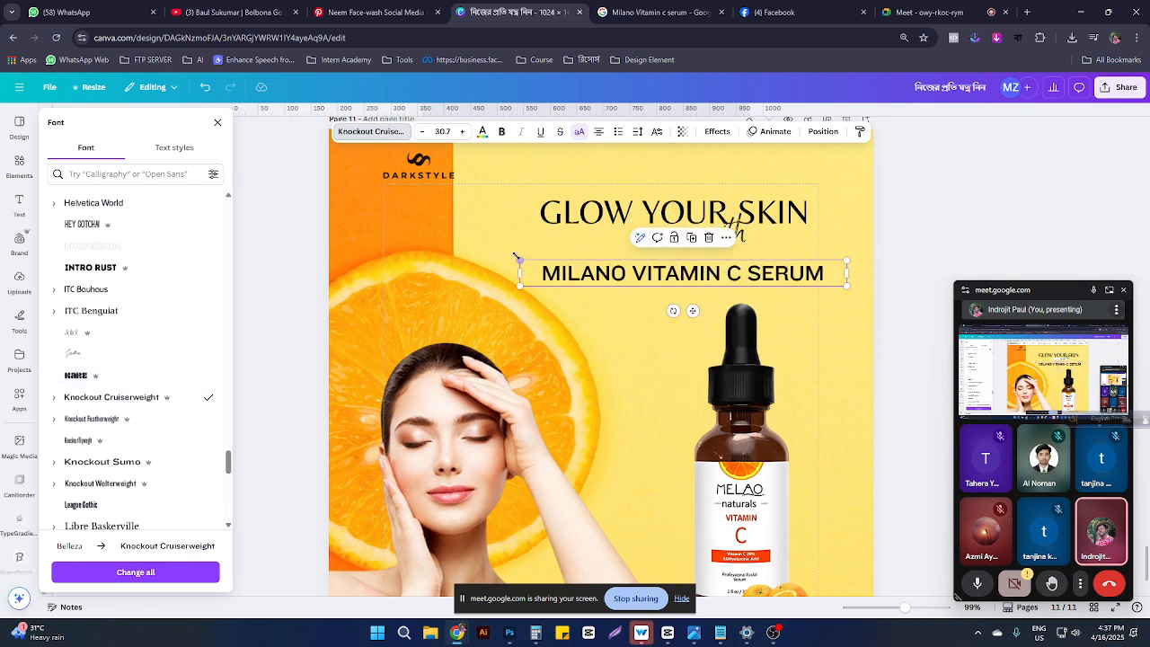
# Step: Shrink the subtitle to 26.1 and headline to 44.4, with 'with' above and subtitle below
pyautogui.moveTo(519, 260); pyautogui.dragTo(568, 264)
pyautogui.moveTo(650, 201); pyautogui.dragTo(567, 187)
pyautogui.moveTo(721, 253); pyautogui.dragTo(726, 247)
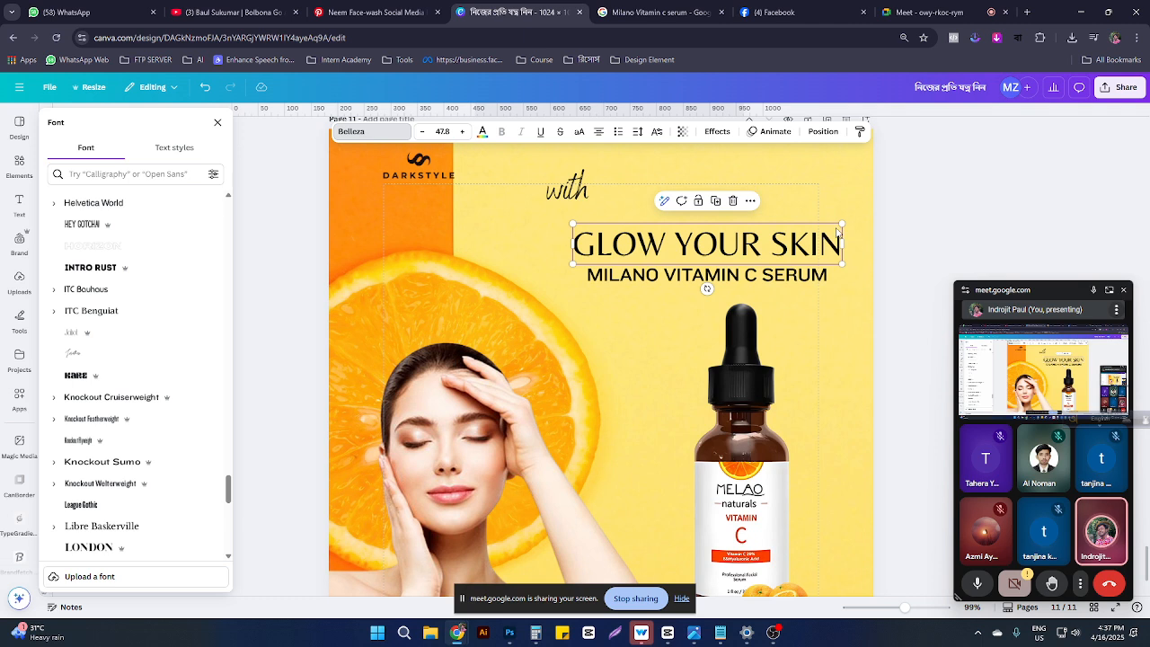
pyautogui.moveTo(836, 232); pyautogui.dragTo(822, 226)
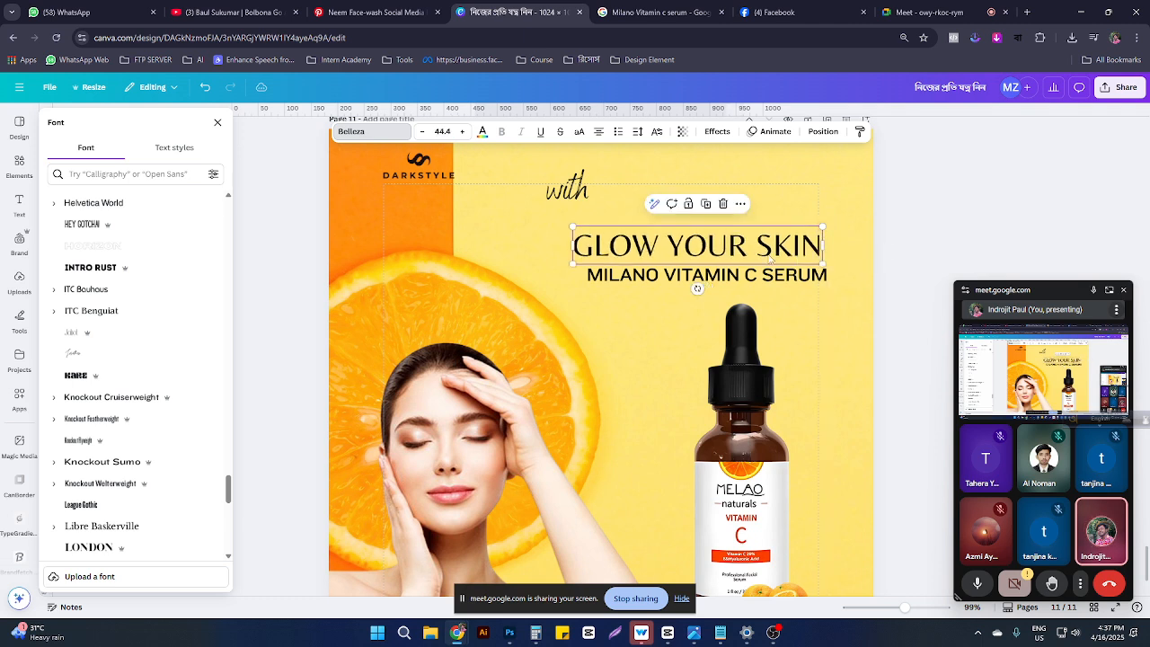
pyautogui.moveTo(770, 258)
pyautogui.mouseDown()
pyautogui.moveTo(770, 240)
pyautogui.moveTo(757, 250)
pyautogui.mouseUp()
pyautogui.click(758, 276)
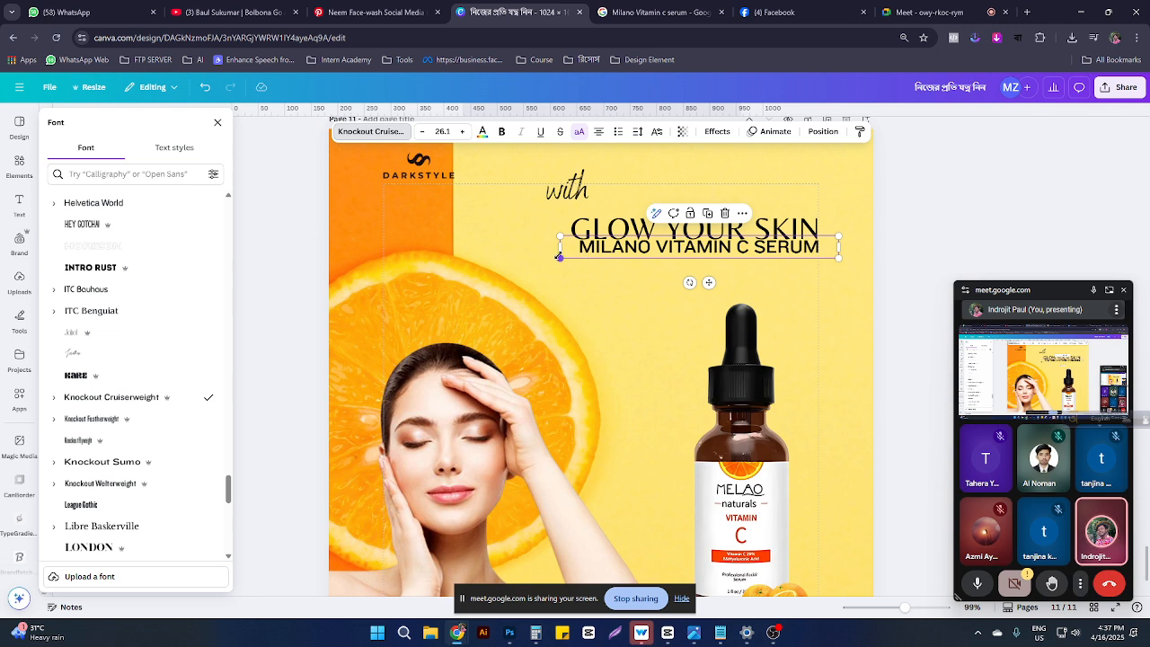
pyautogui.moveTo(560, 251); pyautogui.dragTo(550, 267)
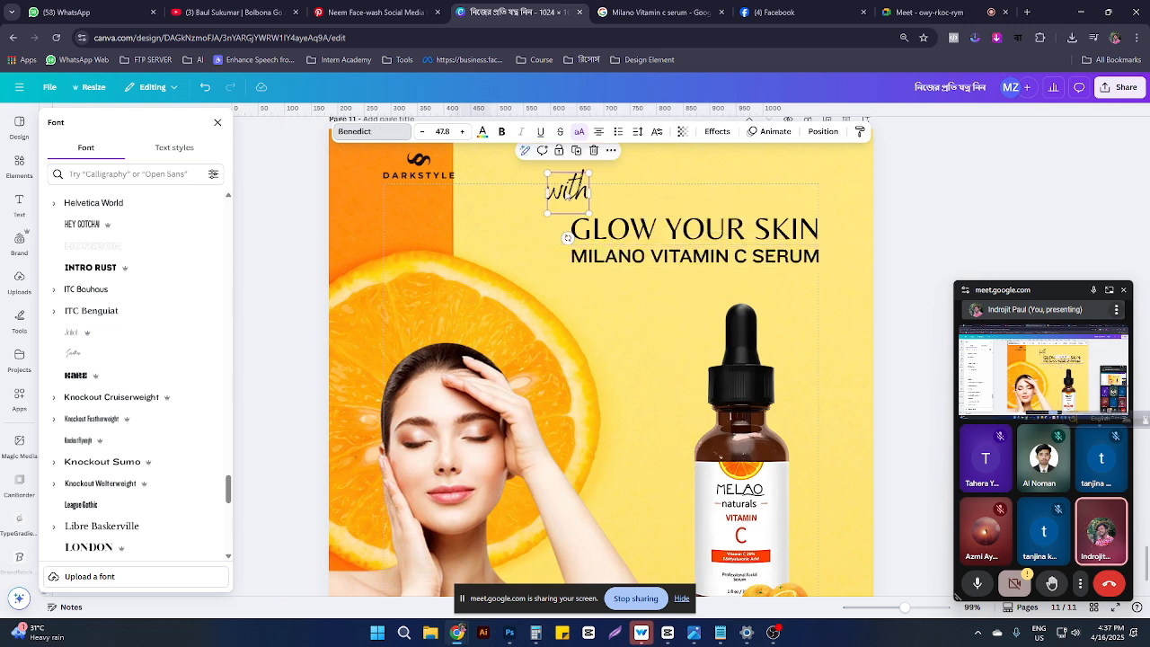
pyautogui.moveTo(566, 187); pyautogui.dragTo(639, 171)
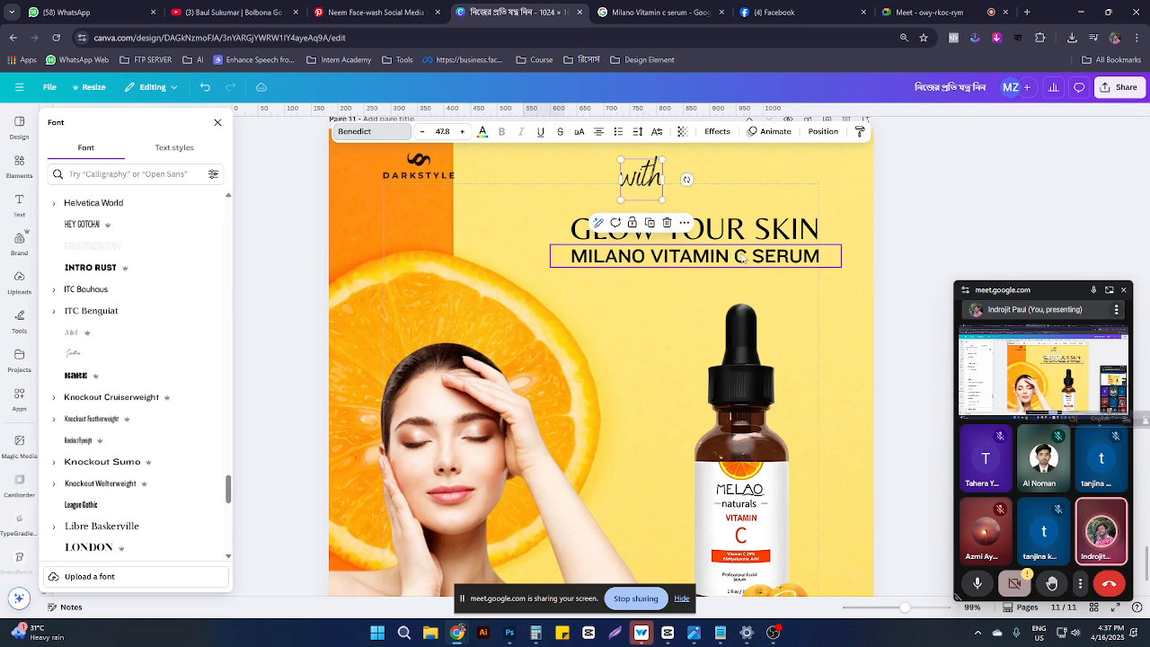
pyautogui.click(740, 244)
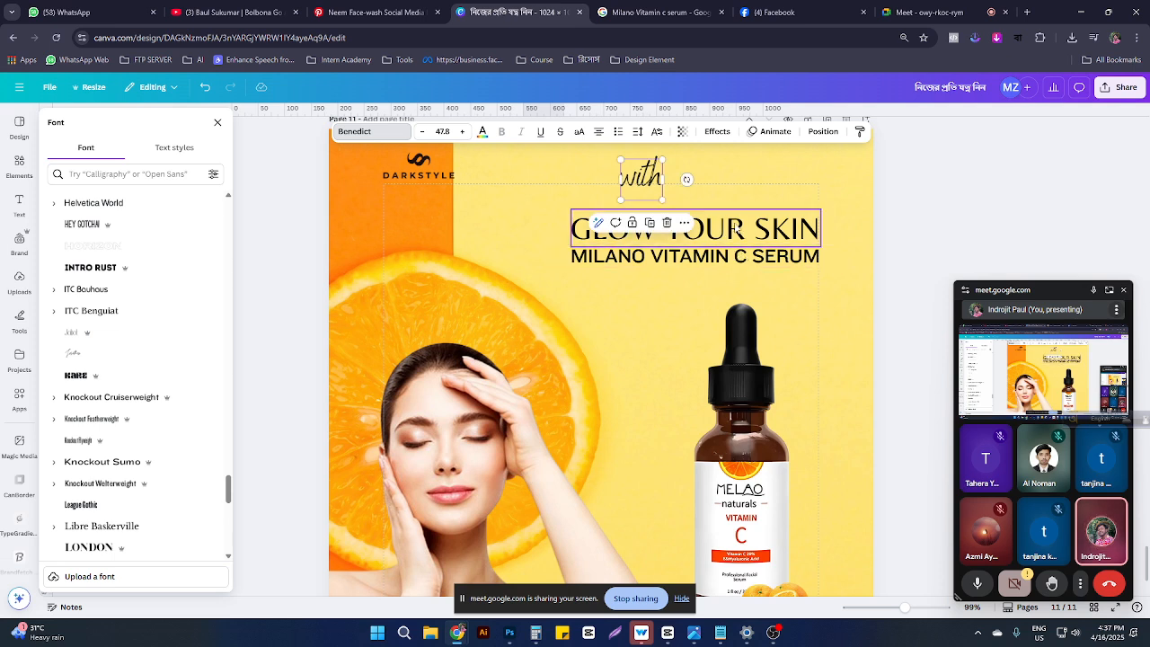
pyautogui.click(483, 134)
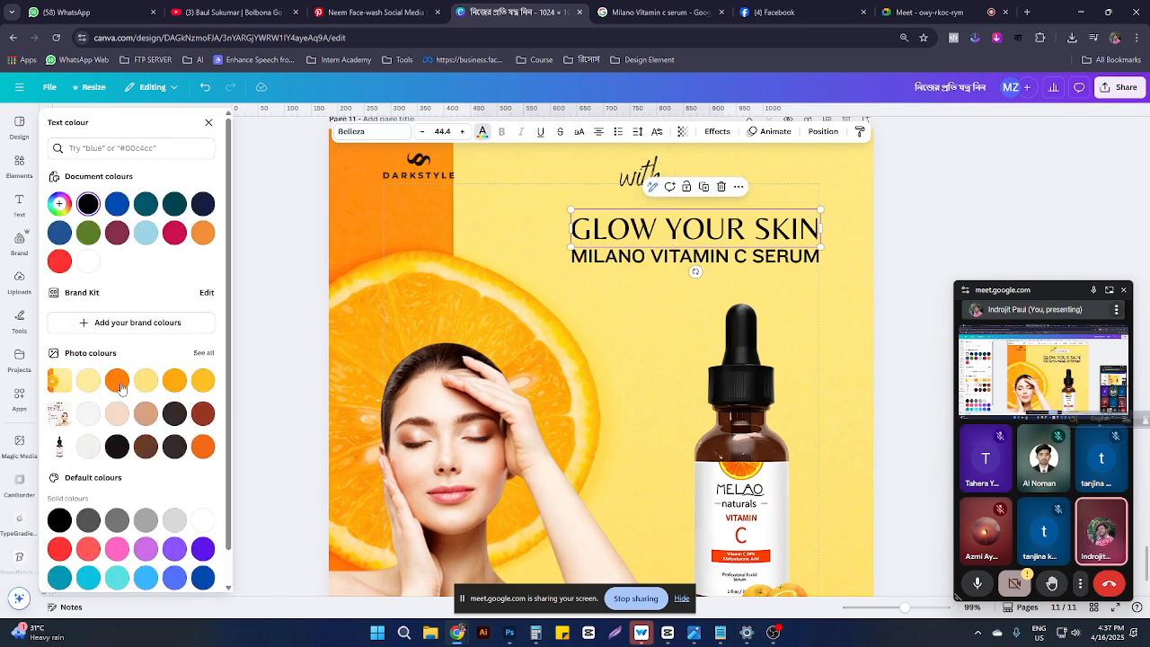
# Step: Give the GLOW YOUR SKIN headline a custom orange-brown colour
pyautogui.click(118, 381)
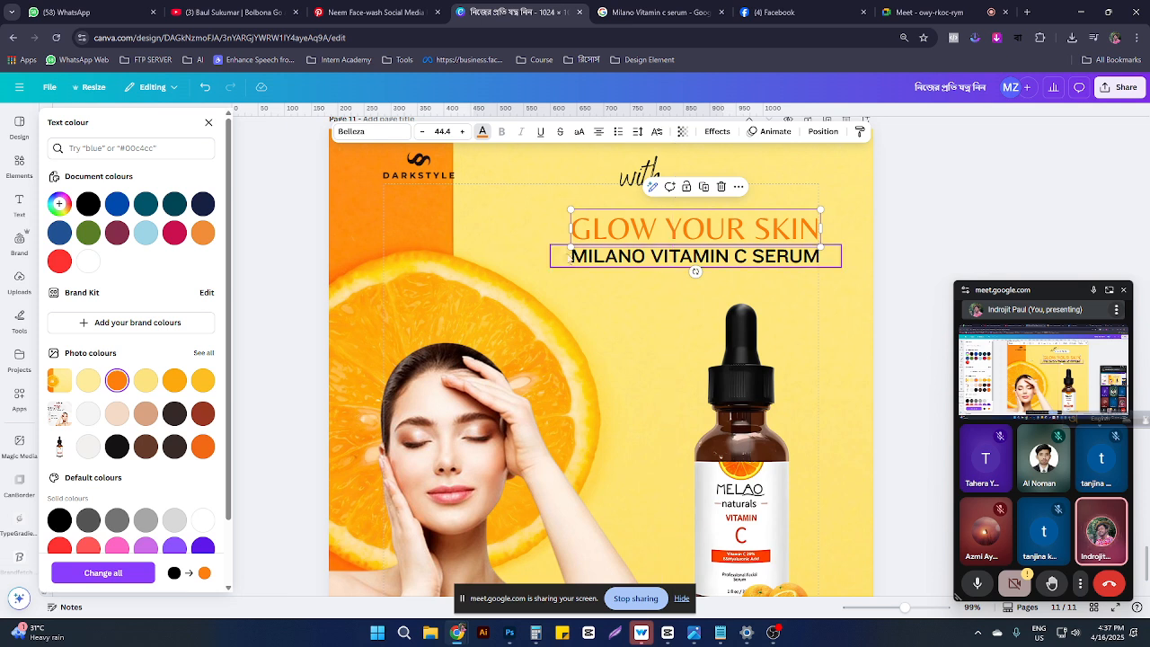
pyautogui.click(63, 207)
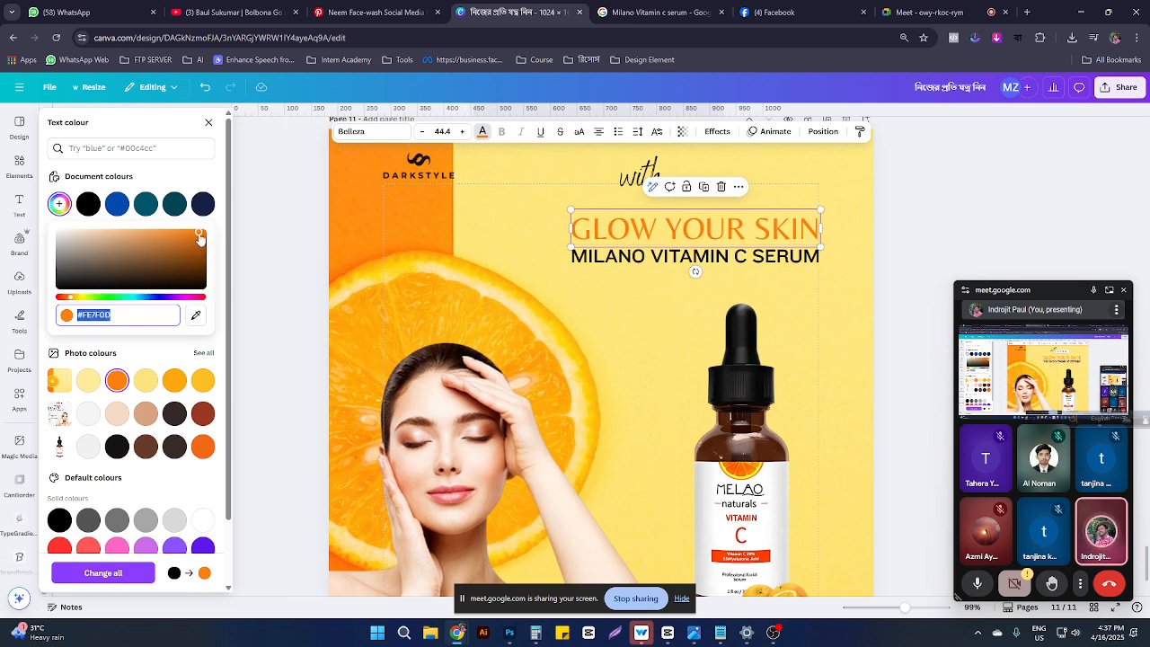
pyautogui.moveTo(200, 235); pyautogui.dragTo(203, 251)
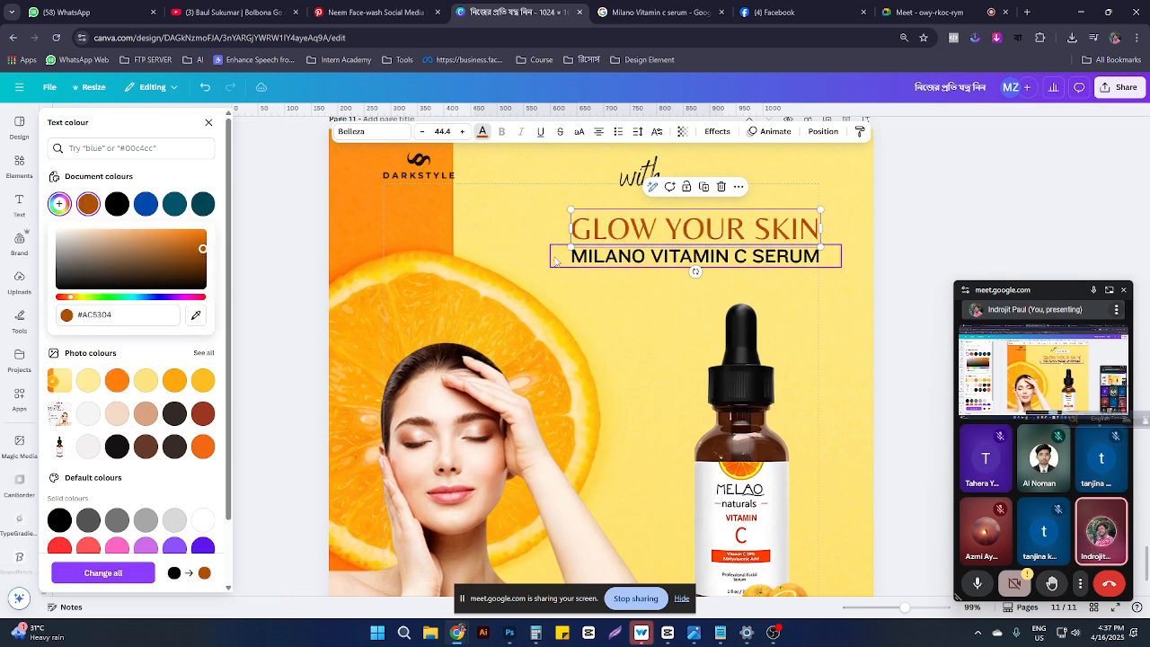
# Step: Test a white, then black outline effect on the headline, then undo it
pyautogui.click(717, 132)
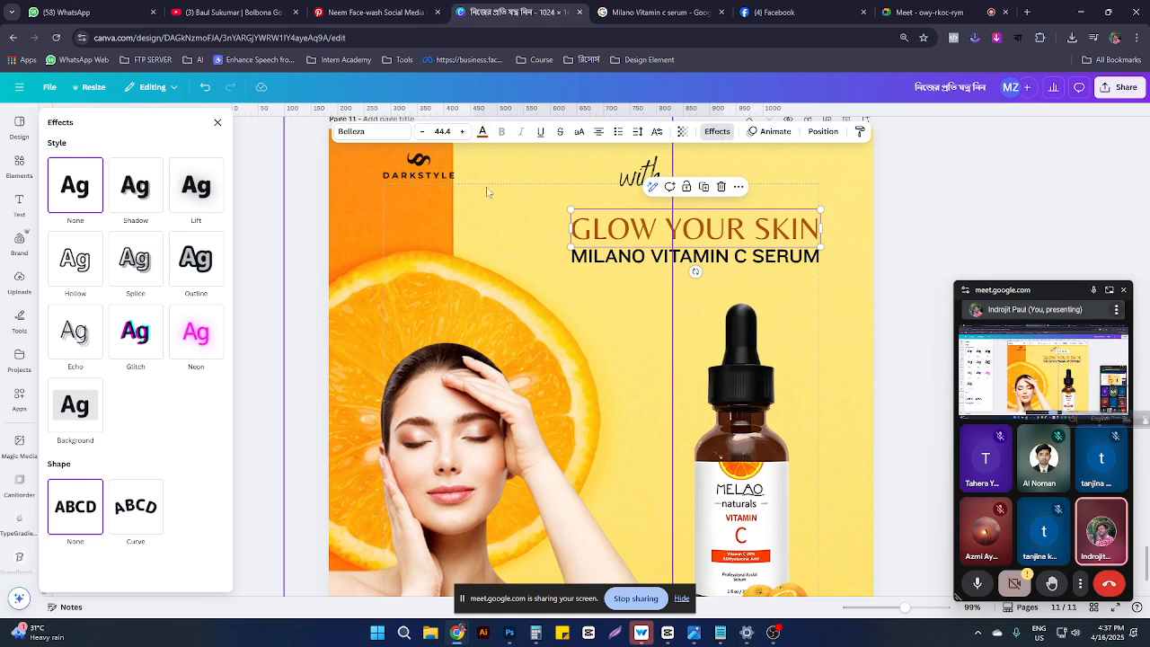
pyautogui.click(188, 254)
pyautogui.click(206, 350)
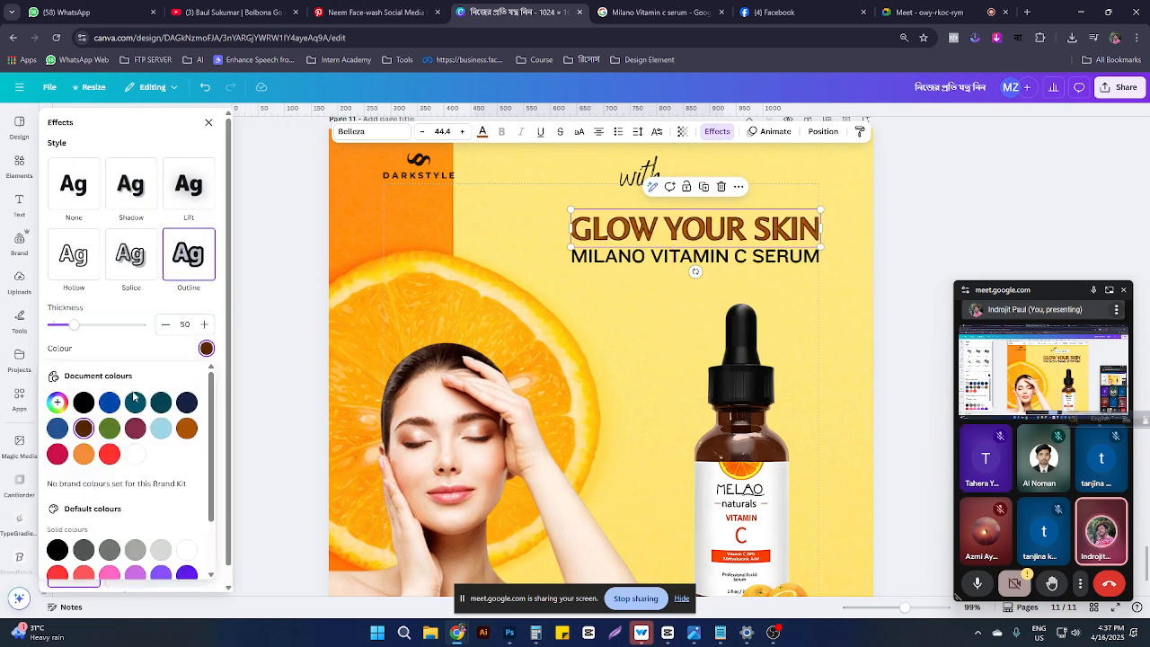
pyautogui.click(137, 454)
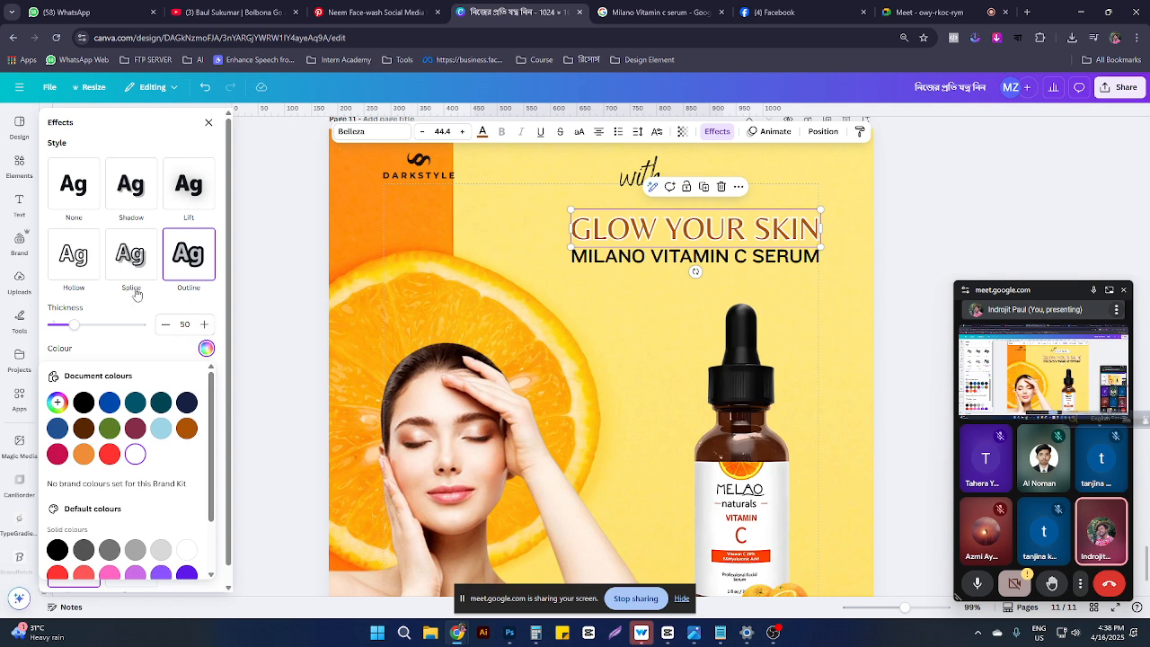
pyautogui.click(83, 401)
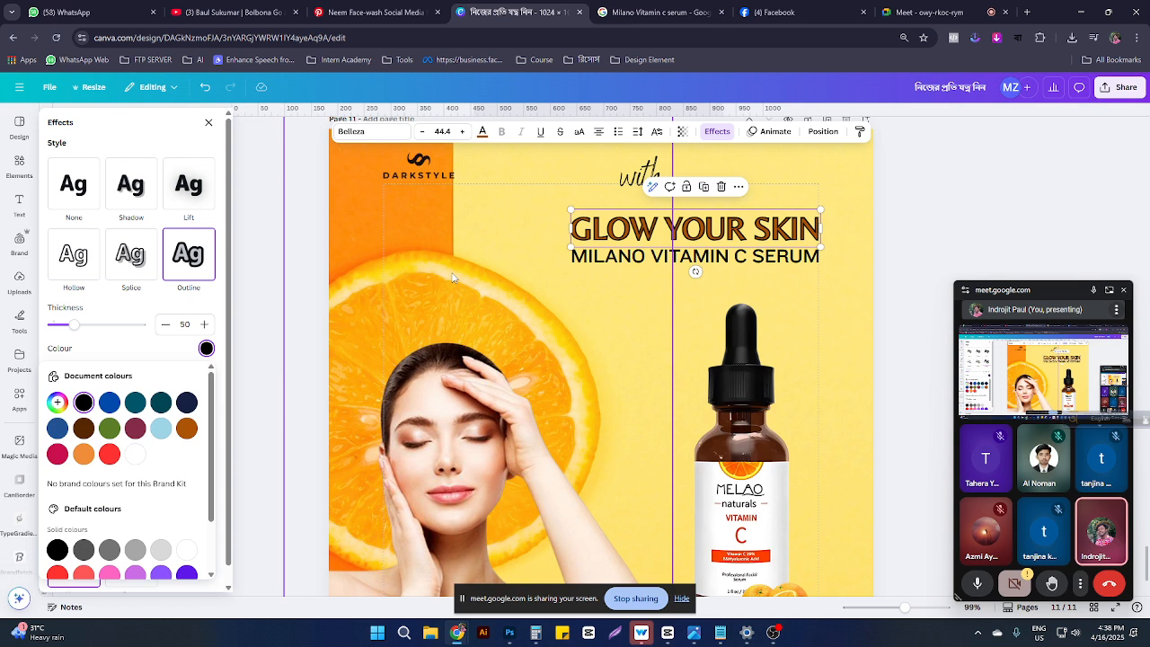
pyautogui.click(665, 310)
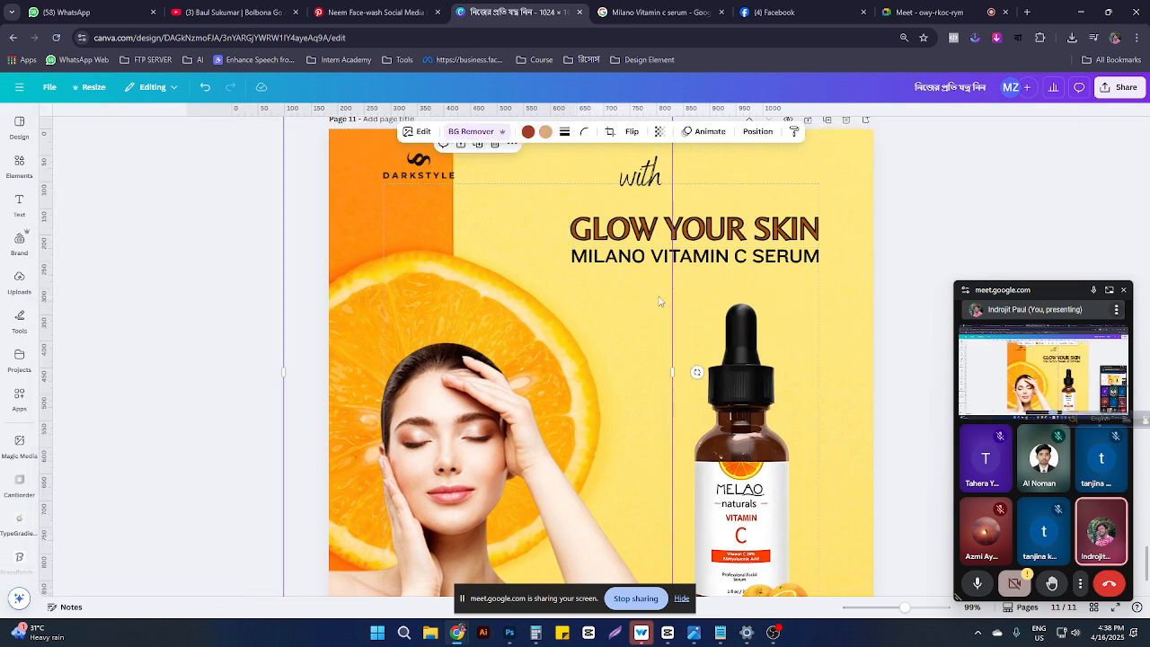
pyautogui.click(806, 295)
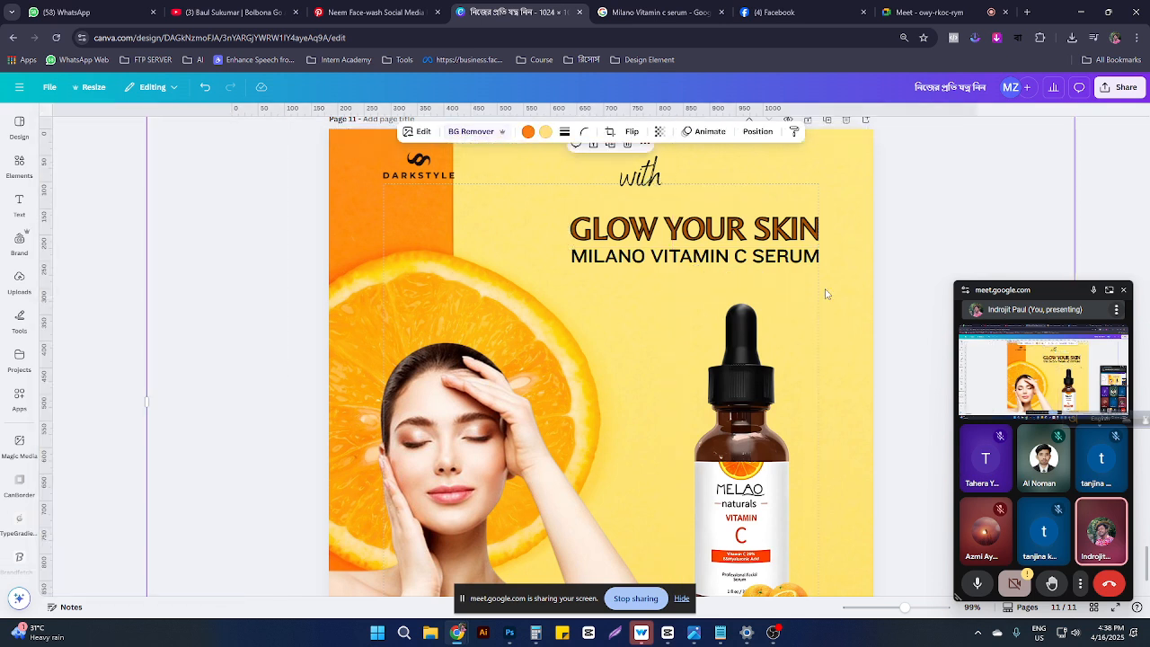
pyautogui.hotkey('ctrl', 'z')
pyautogui.hotkey('ctrl', 'shift', 'z')
pyautogui.hotkey('ctrl', 'z')
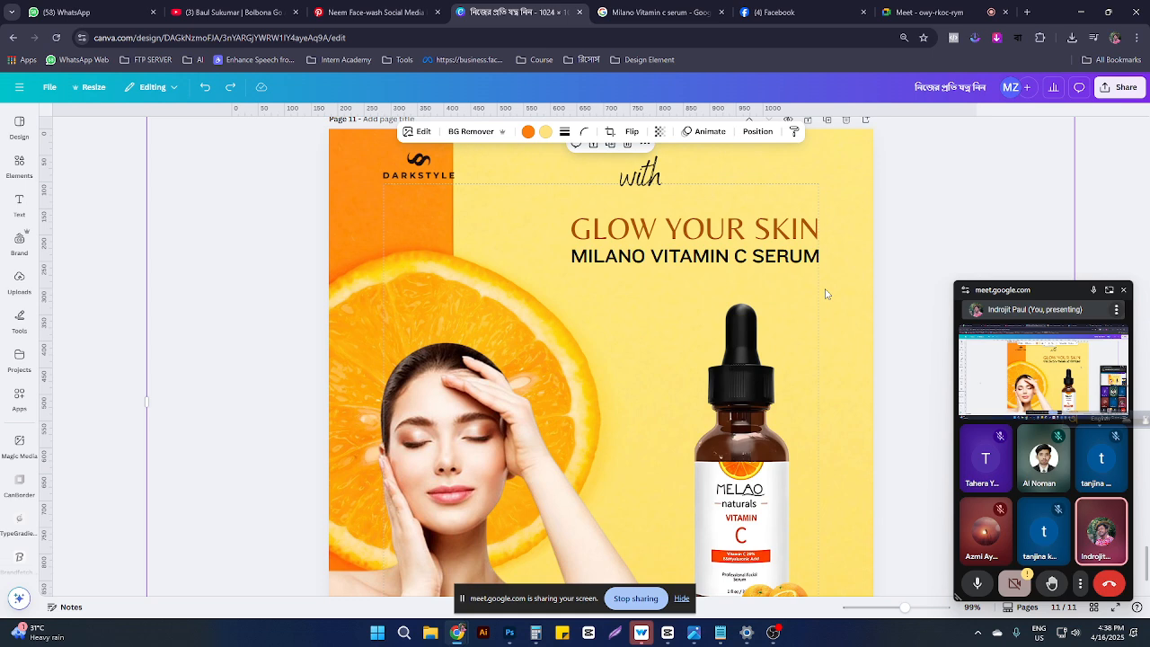
# Step: Recolour the MILANO VITAMIN C SERUM subtitle dark red (#9C0B0B)
pyautogui.click(662, 256)
pyautogui.click(482, 132)
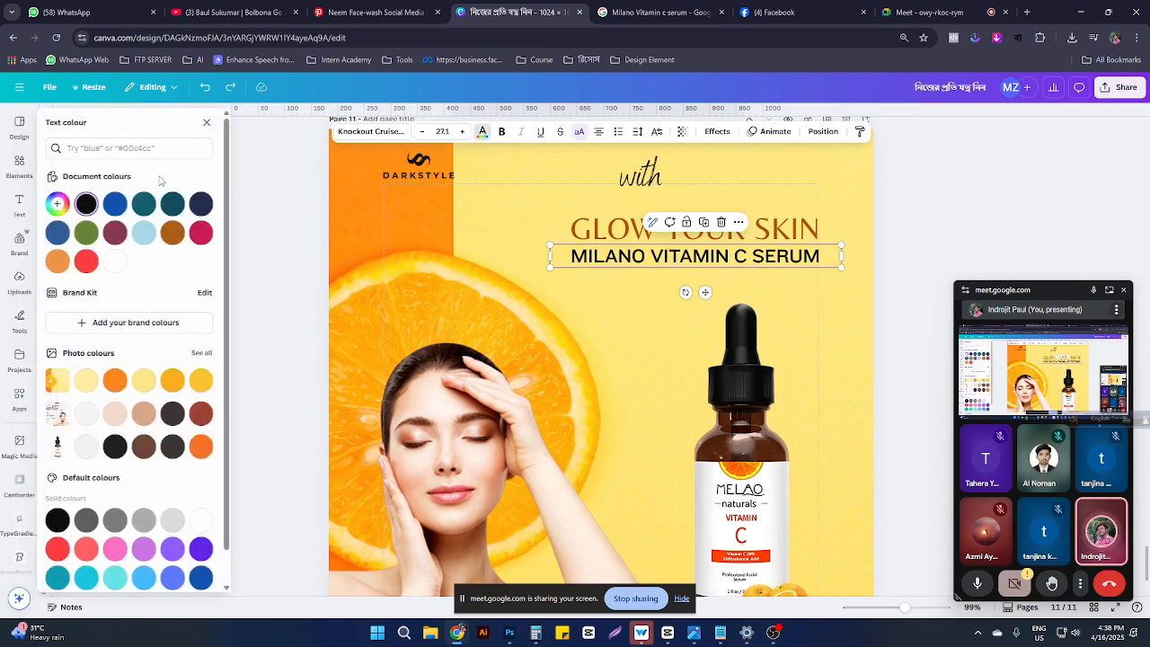
pyautogui.click(59, 204)
pyautogui.click(121, 235)
pyautogui.moveTo(121, 236); pyautogui.dragTo(131, 285)
pyautogui.click(764, 323)
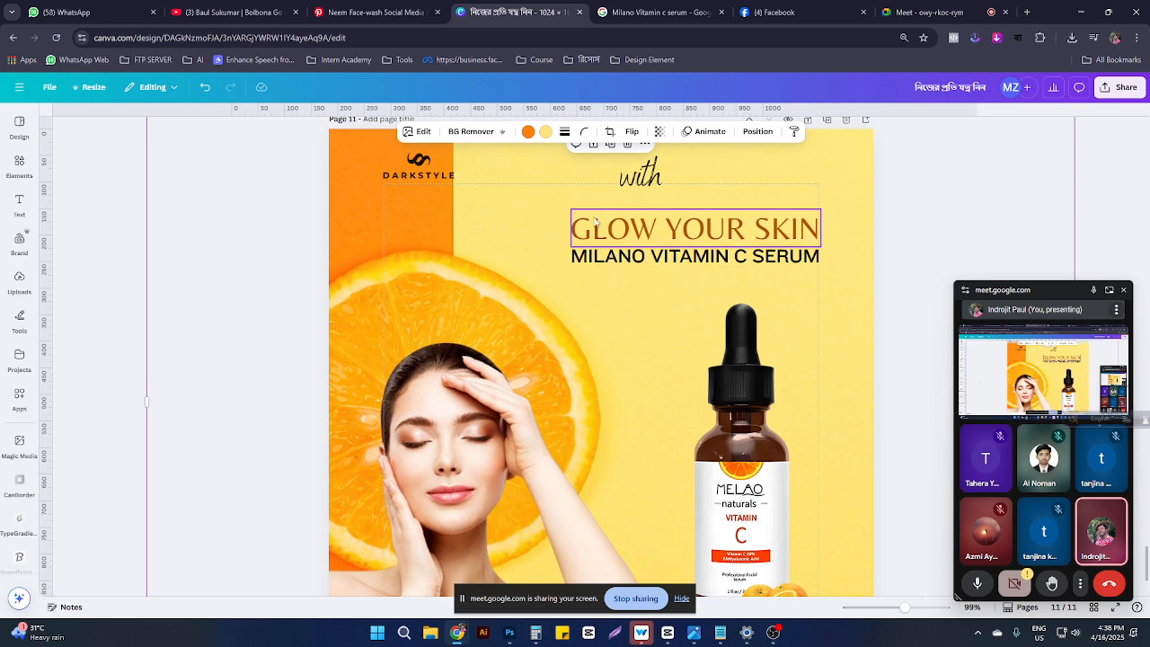
# Step: Move the 'with' script text below the subtitle
pyautogui.click(639, 173)
pyautogui.moveTo(640, 173); pyautogui.dragTo(652, 297)
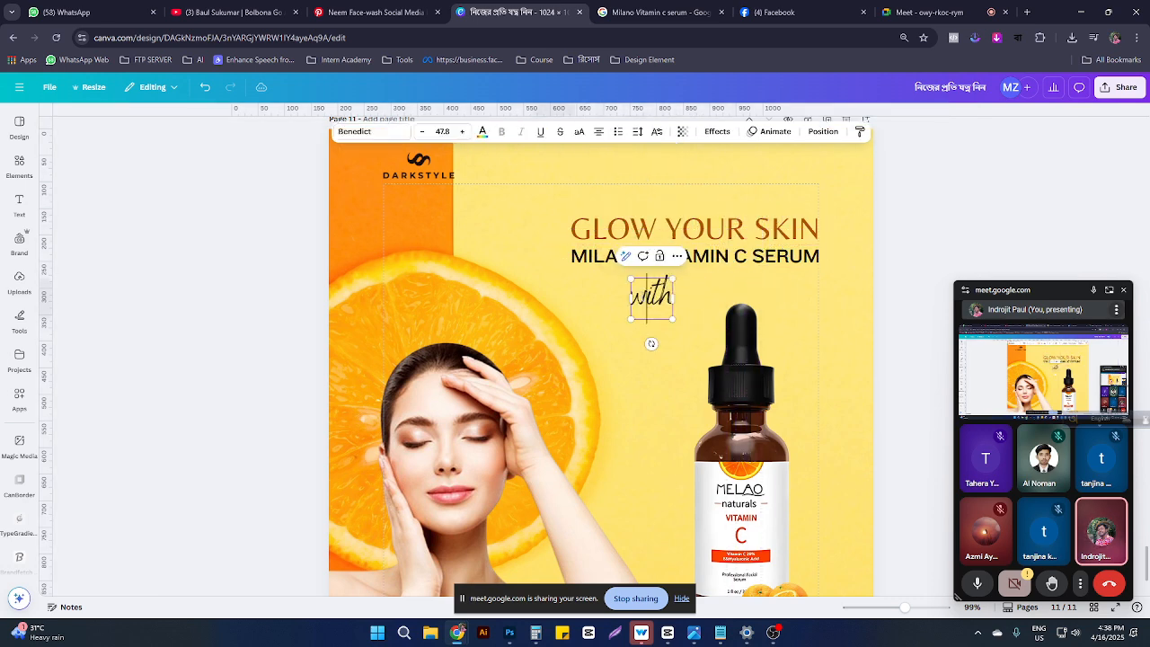
pyautogui.click(19, 164)
# Step: Search Elements for brush strokes and add a small orange stroke near the headline
pyautogui.click(99, 122)
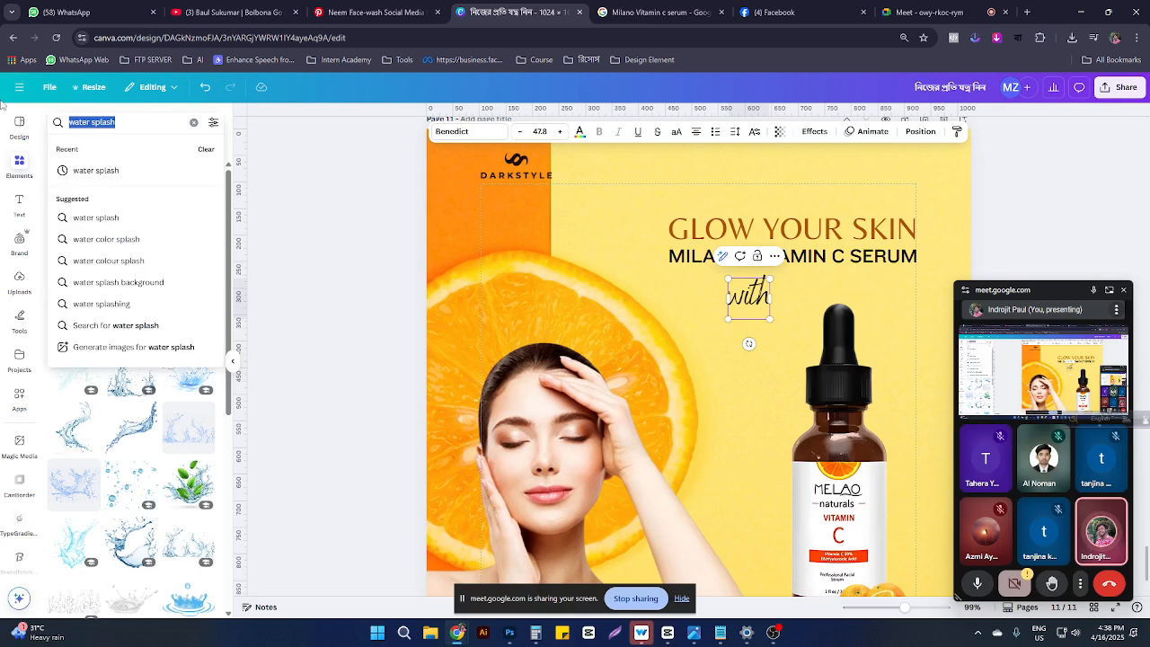
pyautogui.write('bru')
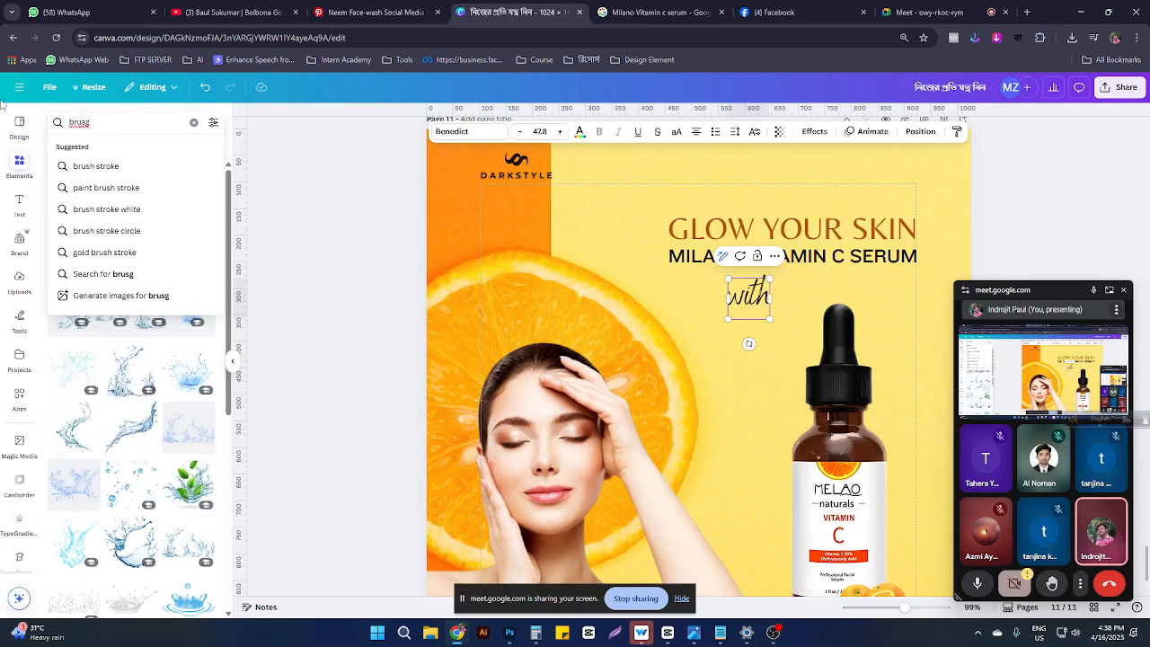
pyautogui.write('sg')
pyautogui.click(95, 167)
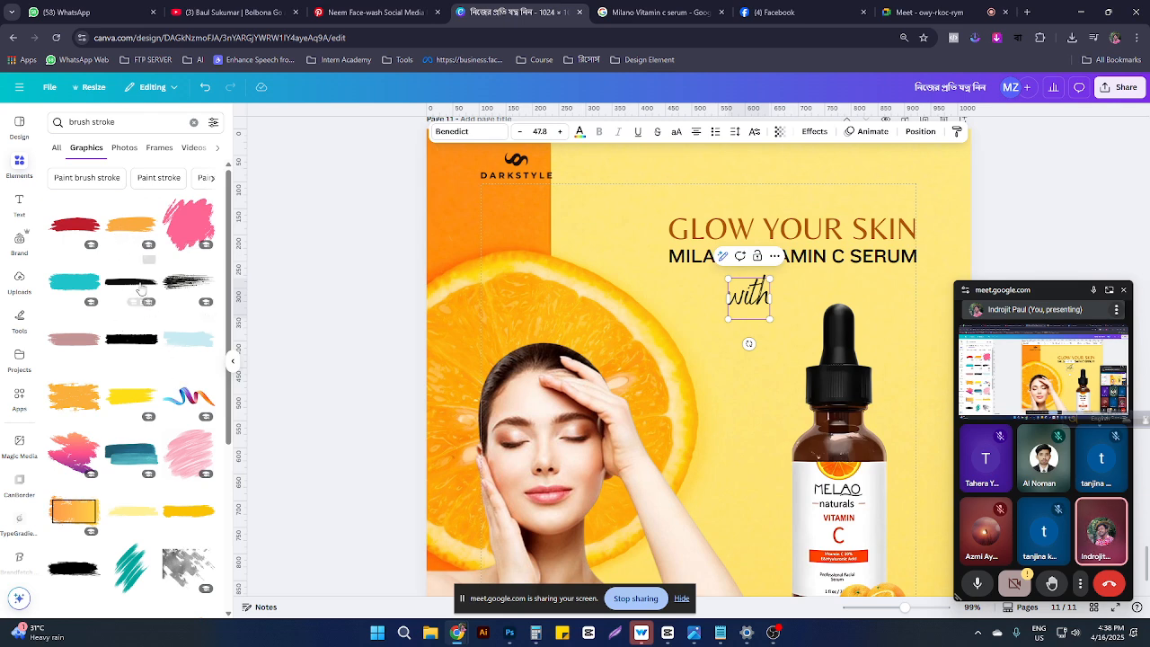
pyautogui.moveTo(126, 231)
pyautogui.mouseDown()
pyautogui.moveTo(718, 355)
pyautogui.moveTo(813, 232)
pyautogui.moveTo(843, 236)
pyautogui.moveTo(804, 246)
pyautogui.mouseUp()
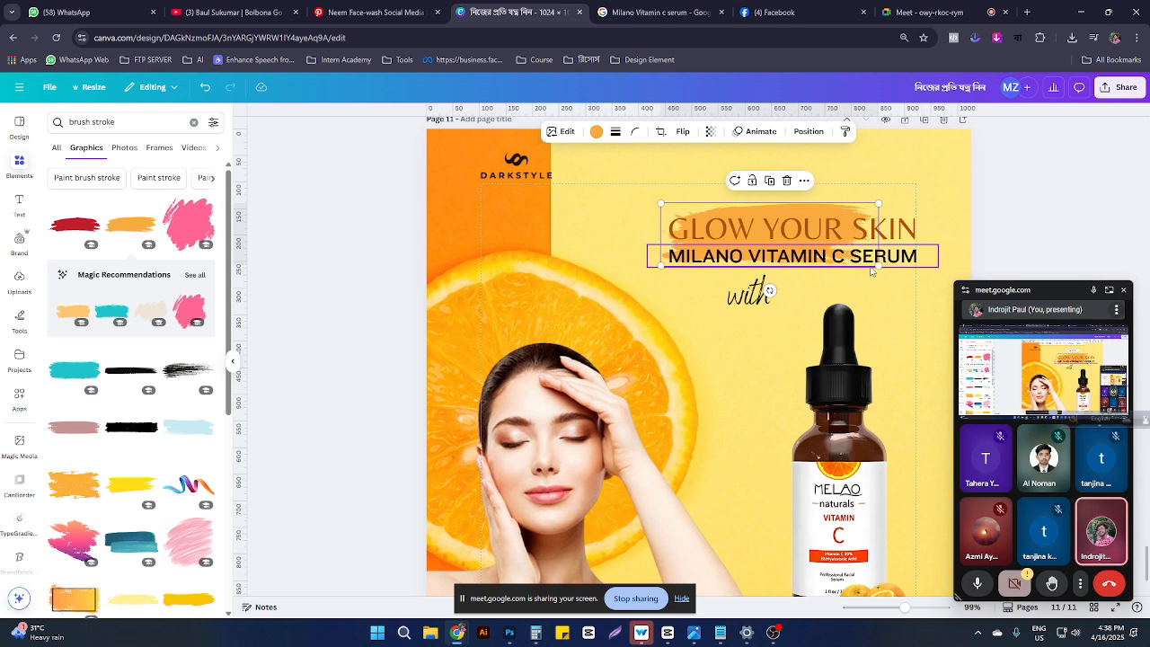
pyautogui.moveTo(879, 266)
pyautogui.mouseDown()
pyautogui.moveTo(715, 224)
pyautogui.moveTo(758, 325)
pyautogui.moveTo(749, 333)
pyautogui.moveTo(761, 330)
pyautogui.mouseUp()
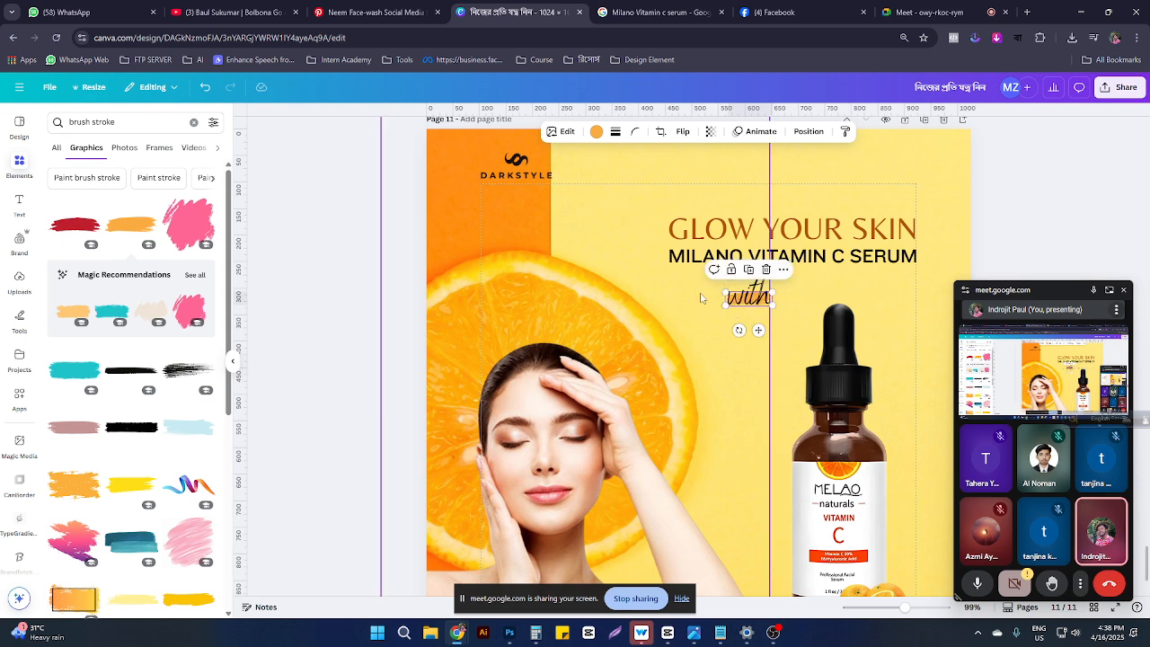
# Step: Set the 'with' script over the brush stroke between headline and subtitle, nudging the subtitle down
pyautogui.moveTo(700, 298)
pyautogui.mouseDown()
pyautogui.moveTo(718, 306)
pyautogui.moveTo(875, 279)
pyautogui.mouseUp()
pyautogui.hotkey('ctrl', 'z')
pyautogui.moveTo(743, 296)
pyautogui.mouseDown()
pyautogui.moveTo(811, 242)
pyautogui.moveTo(837, 269)
pyautogui.moveTo(805, 241)
pyautogui.moveTo(825, 201)
pyautogui.moveTo(842, 208)
pyautogui.mouseUp()
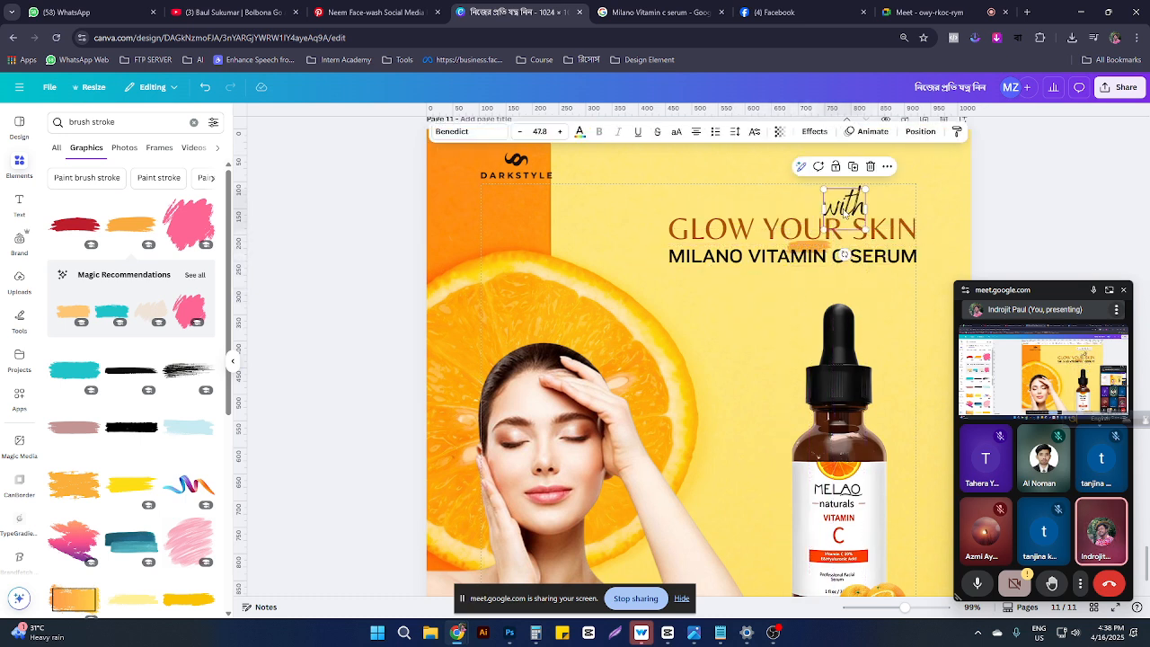
pyautogui.click(804, 255)
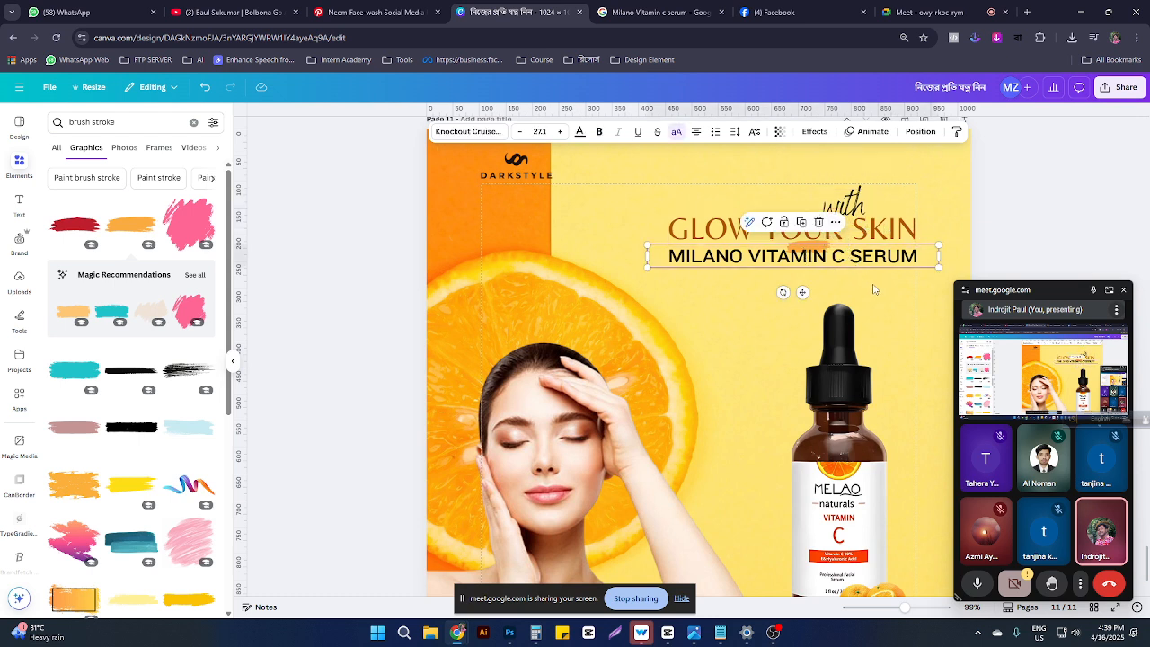
pyautogui.moveTo(858, 261); pyautogui.dragTo(866, 273)
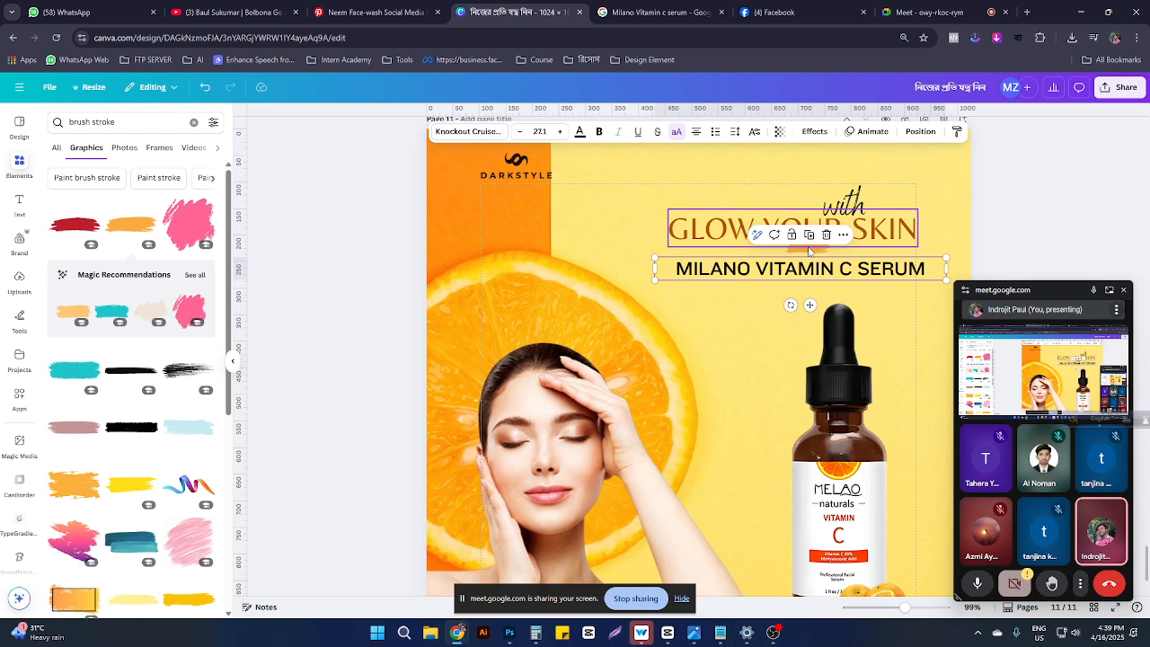
pyautogui.click(808, 251)
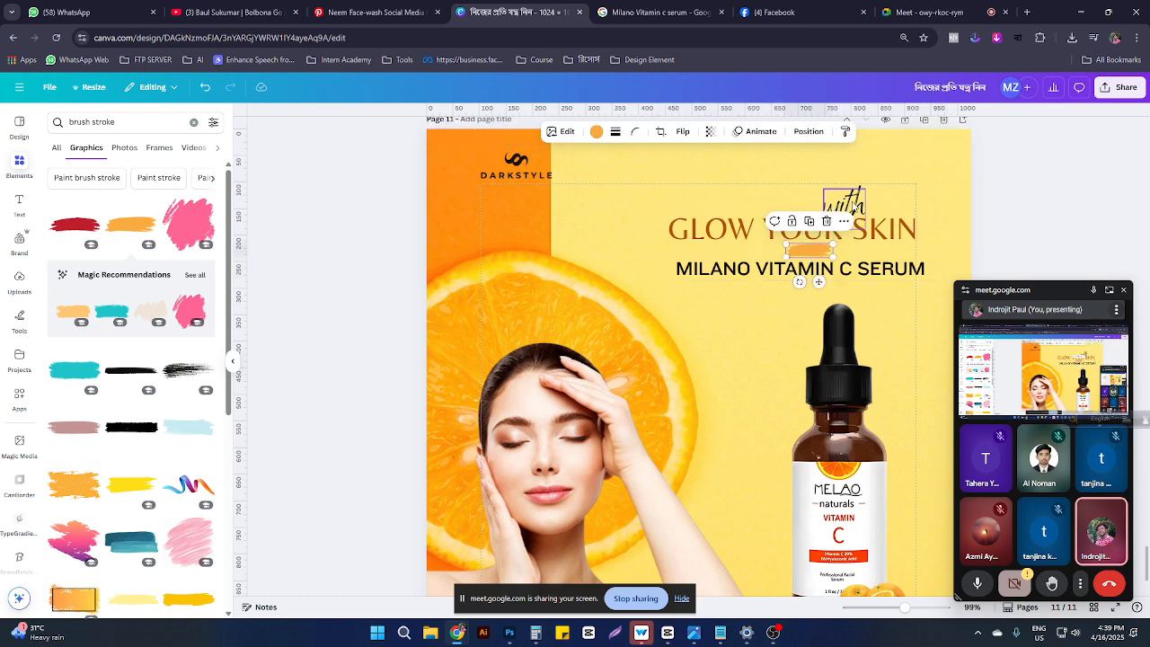
pyautogui.moveTo(854, 204); pyautogui.dragTo(819, 245)
# Step: Shrink the subtitle to size 26.3 to match the headline's width
pyautogui.click(884, 241)
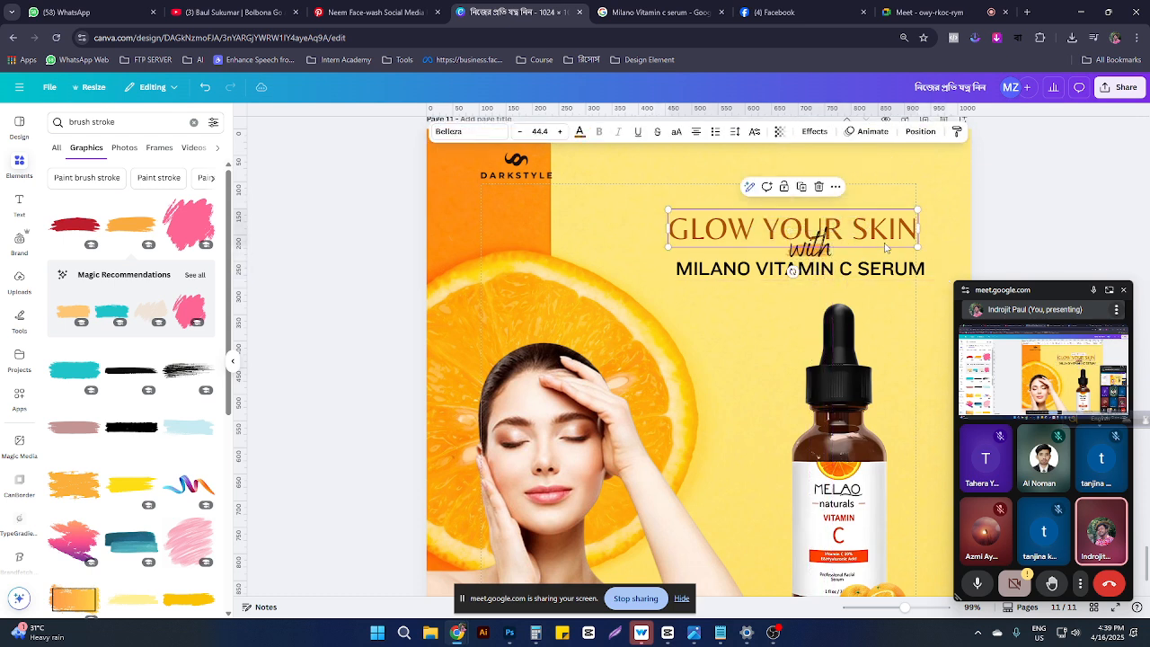
pyautogui.click(869, 272)
pyautogui.scroll(2, 778, 272)
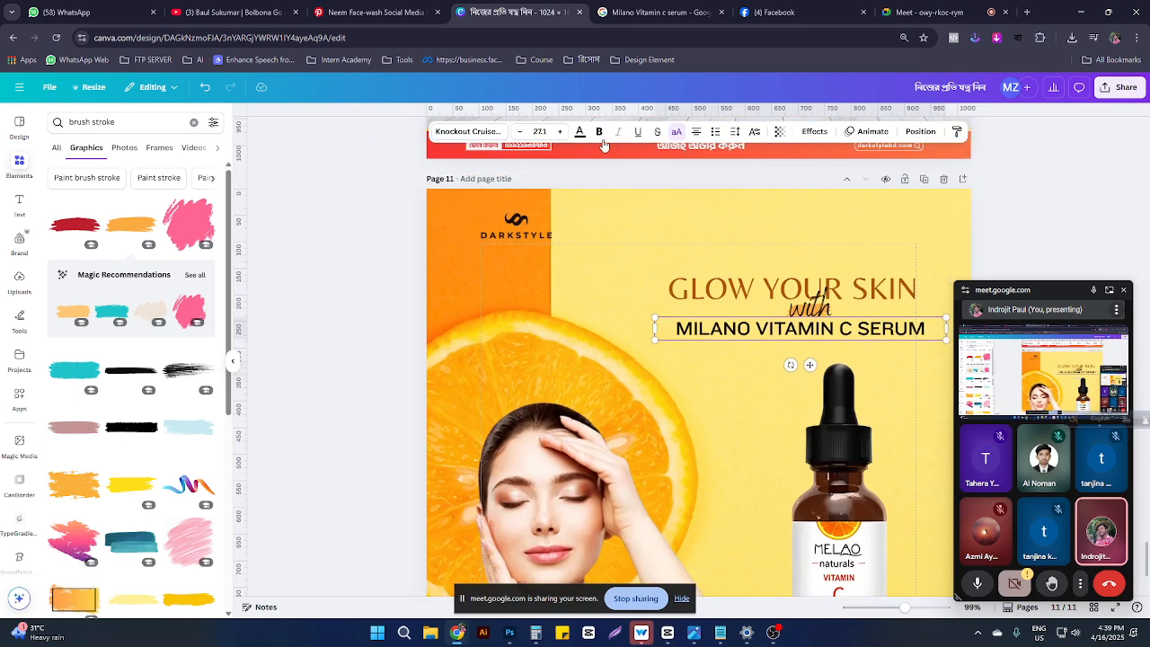
pyautogui.click(651, 268)
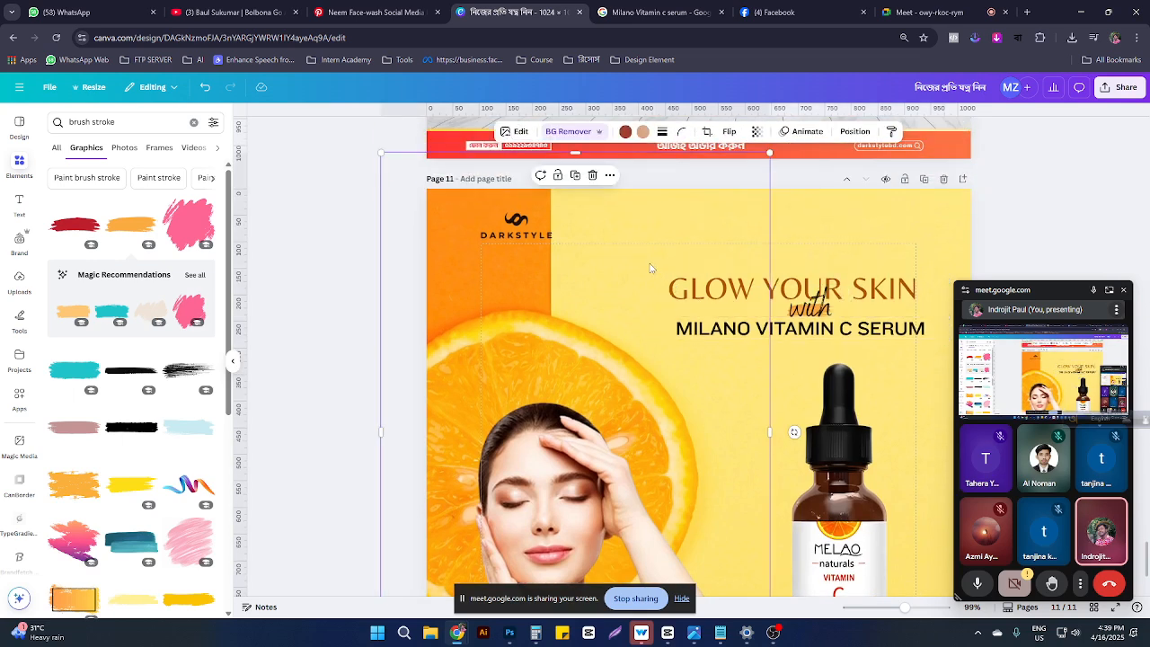
pyautogui.click(802, 322)
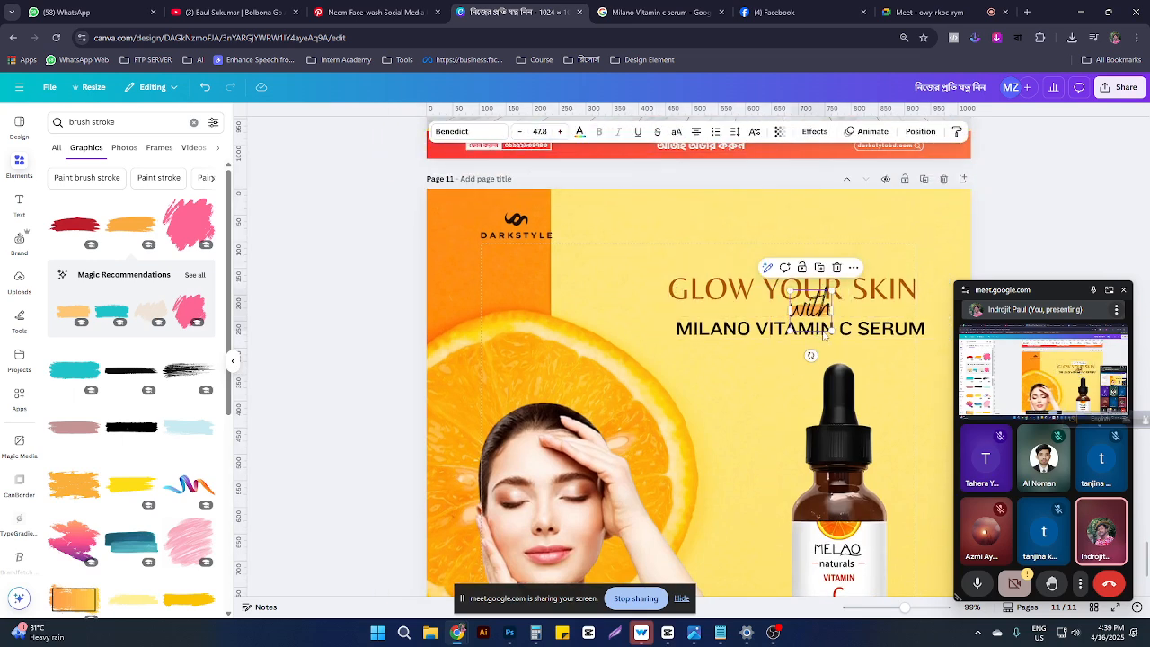
pyautogui.click(926, 327)
pyautogui.moveTo(945, 318); pyautogui.dragTo(935, 317)
pyautogui.click(814, 205)
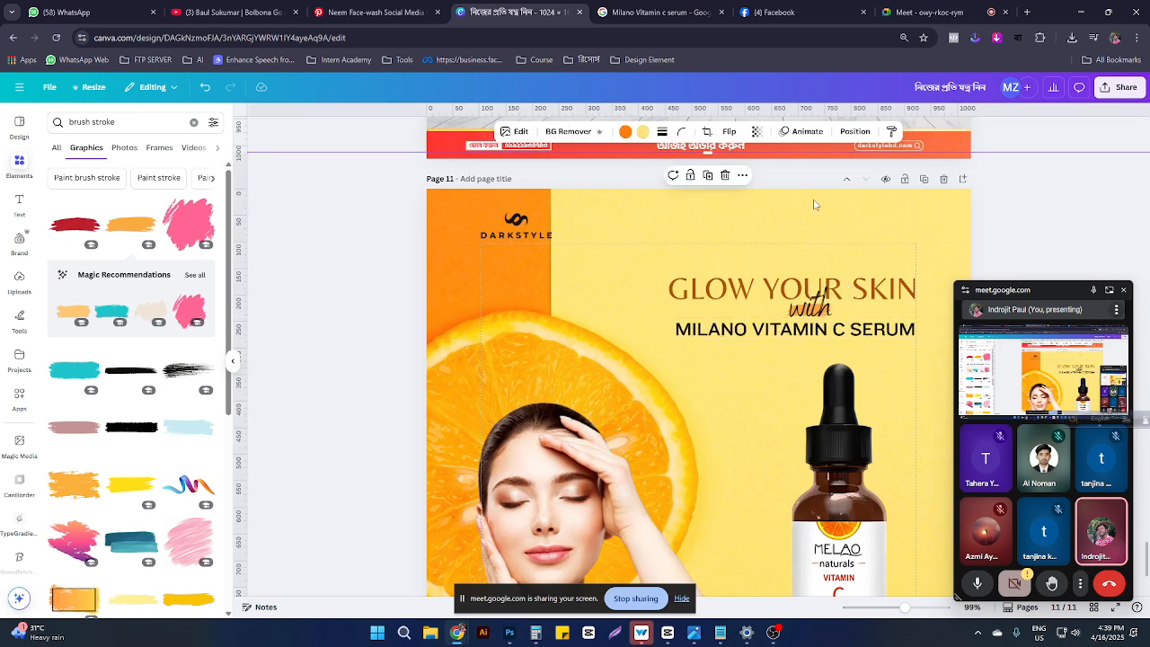
# Step: Search Elements for 'orange' and switch to photo results
pyautogui.scroll(-5, 771, 543)
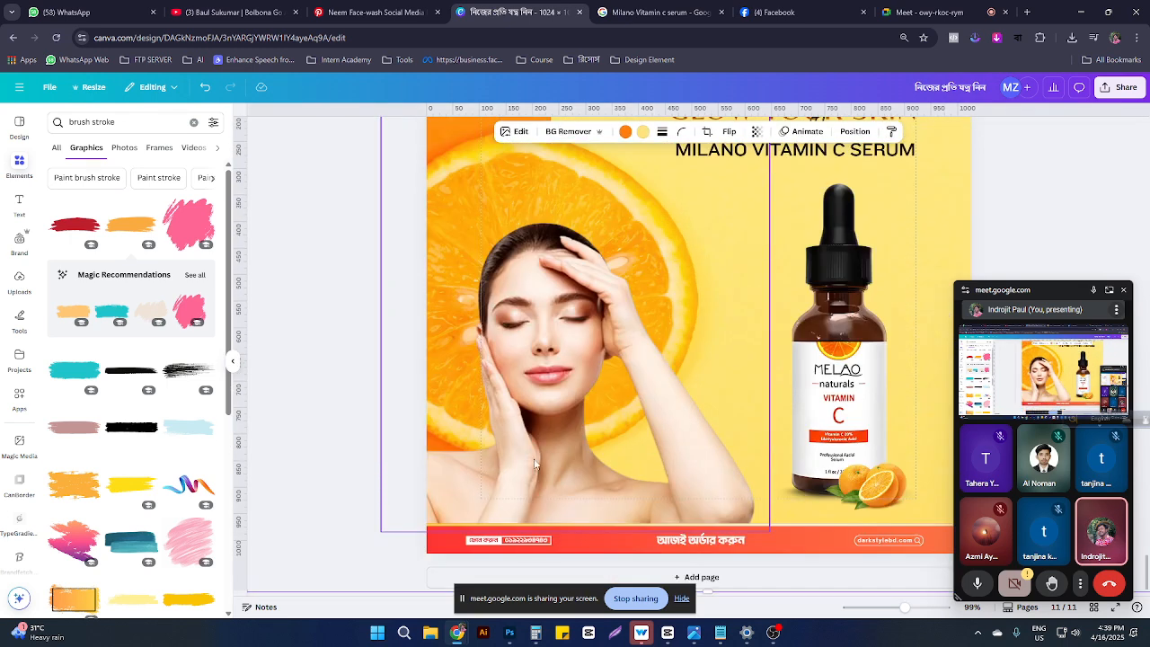
pyautogui.moveTo(116, 122); pyautogui.dragTo(21, 102)
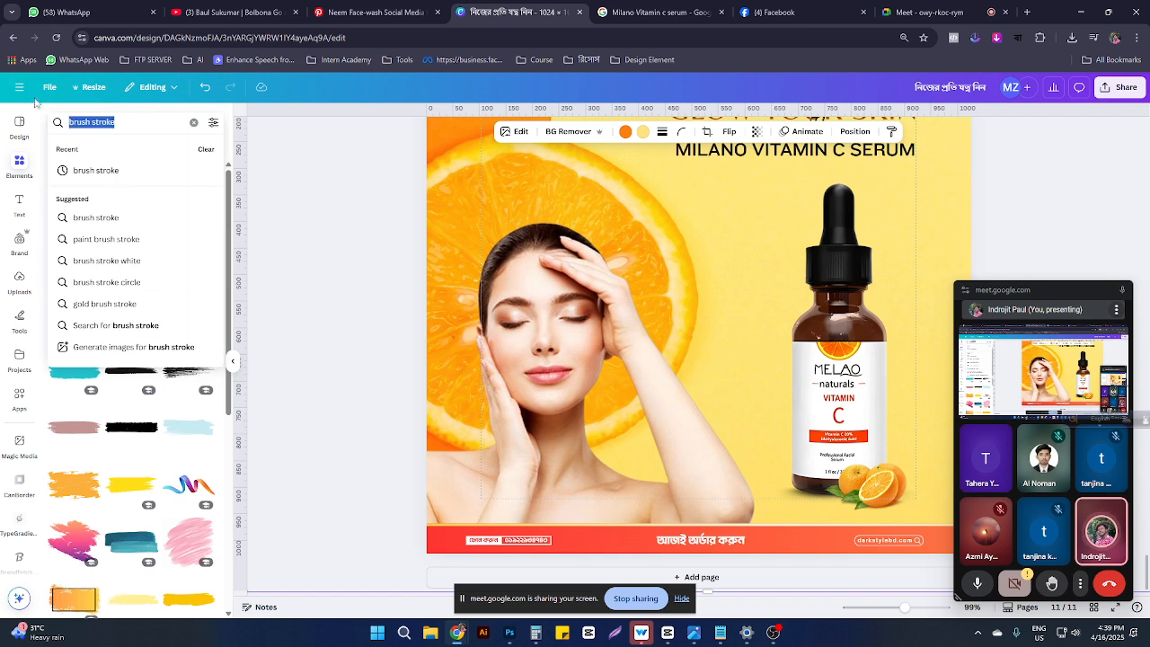
pyautogui.write('orange')
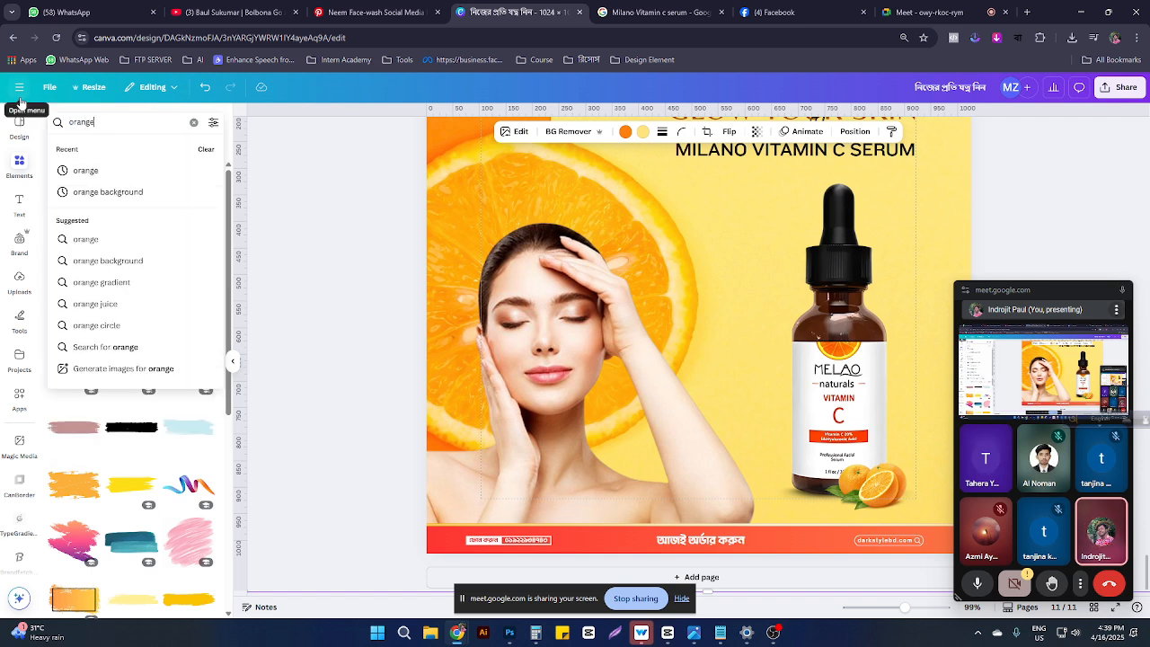
pyautogui.write(' brake')
pyautogui.press('Return')
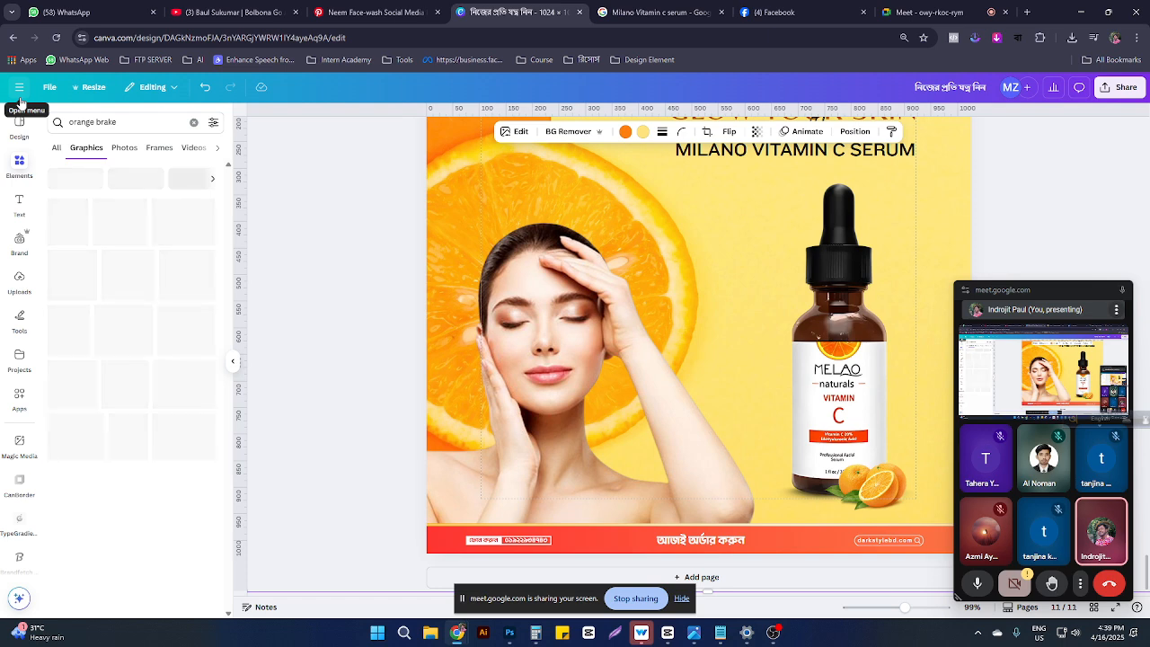
pyautogui.moveTo(123, 120); pyautogui.dragTo(97, 119)
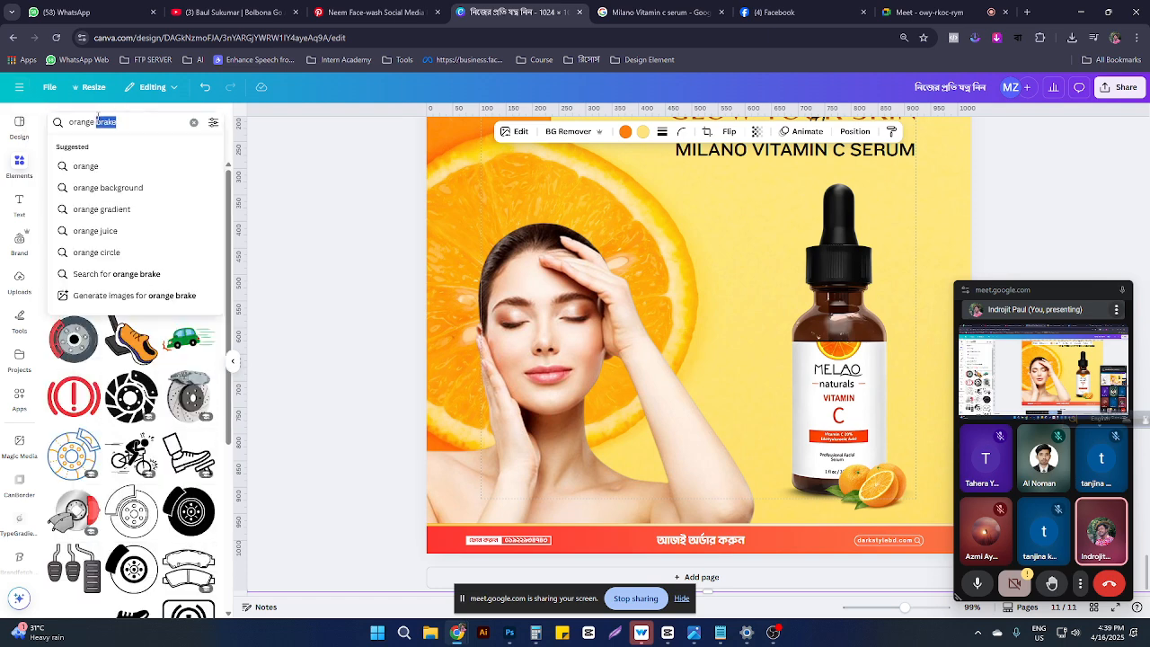
pyautogui.press('BackSpace')
pyautogui.press('Return')
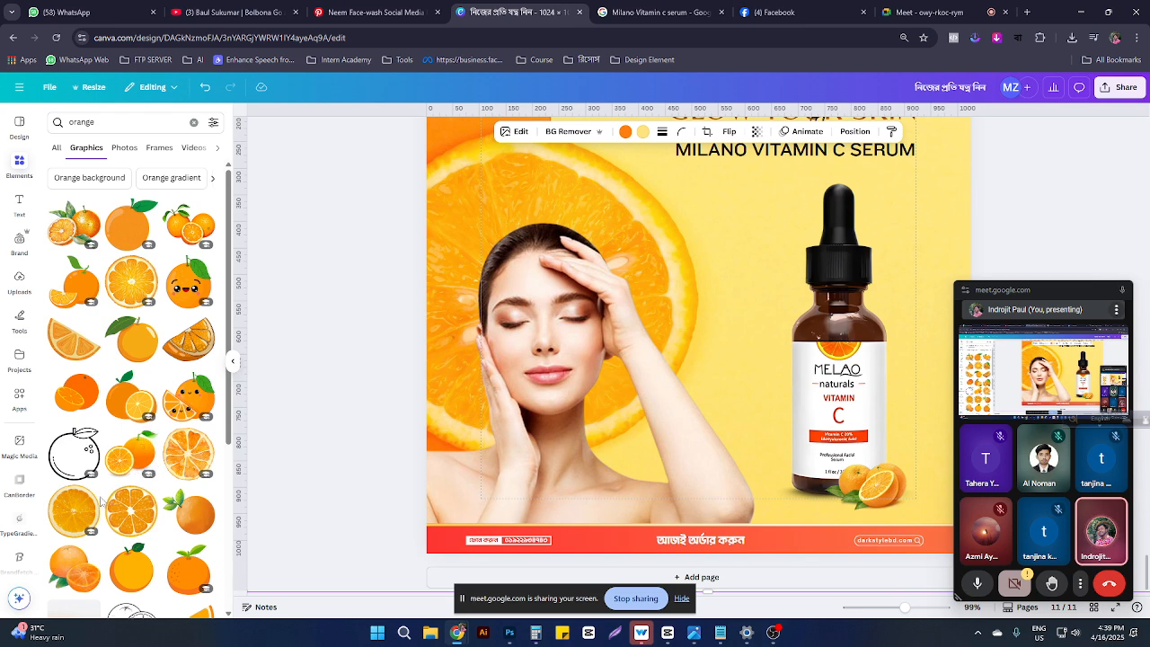
pyautogui.click(124, 147)
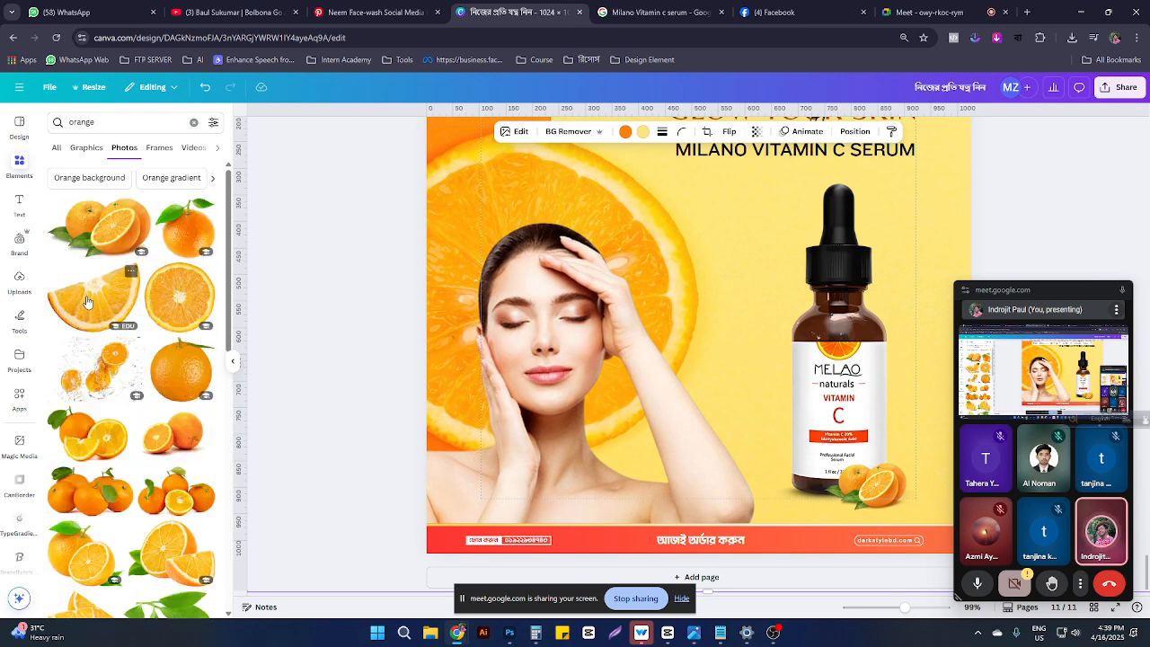
# Step: Add a half orange slice, shrink and tilt it by the bottle's neck, and layer it beneath
pyautogui.click(103, 295)
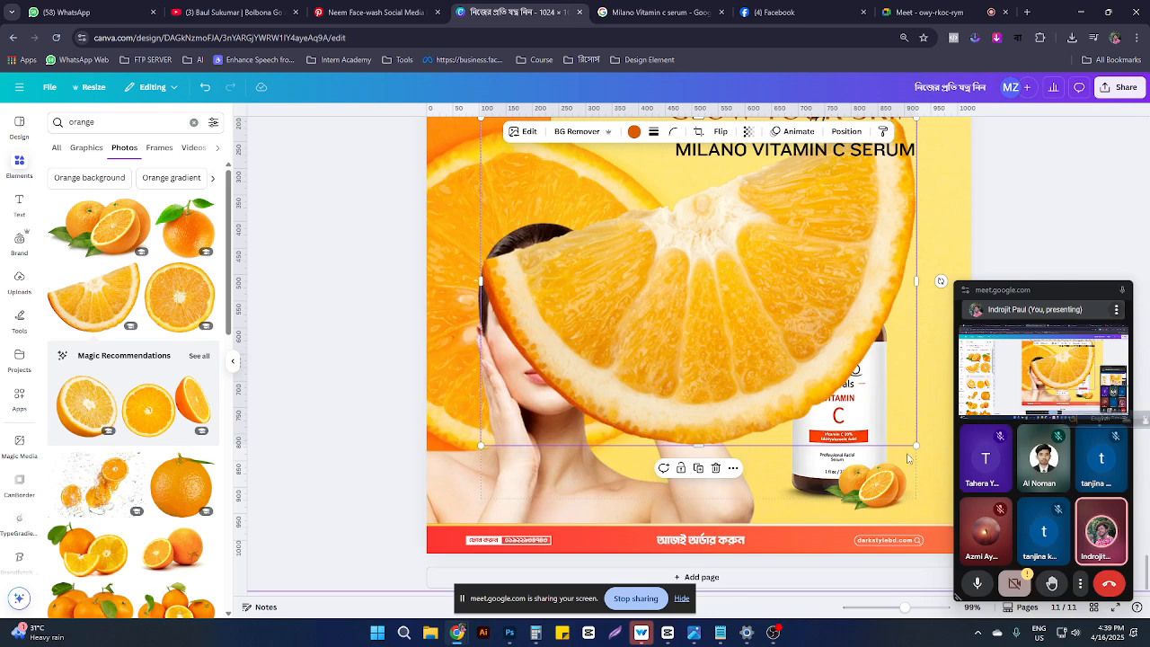
pyautogui.moveTo(914, 443); pyautogui.dragTo(907, 310)
pyautogui.moveTo(919, 251); pyautogui.dragTo(890, 309)
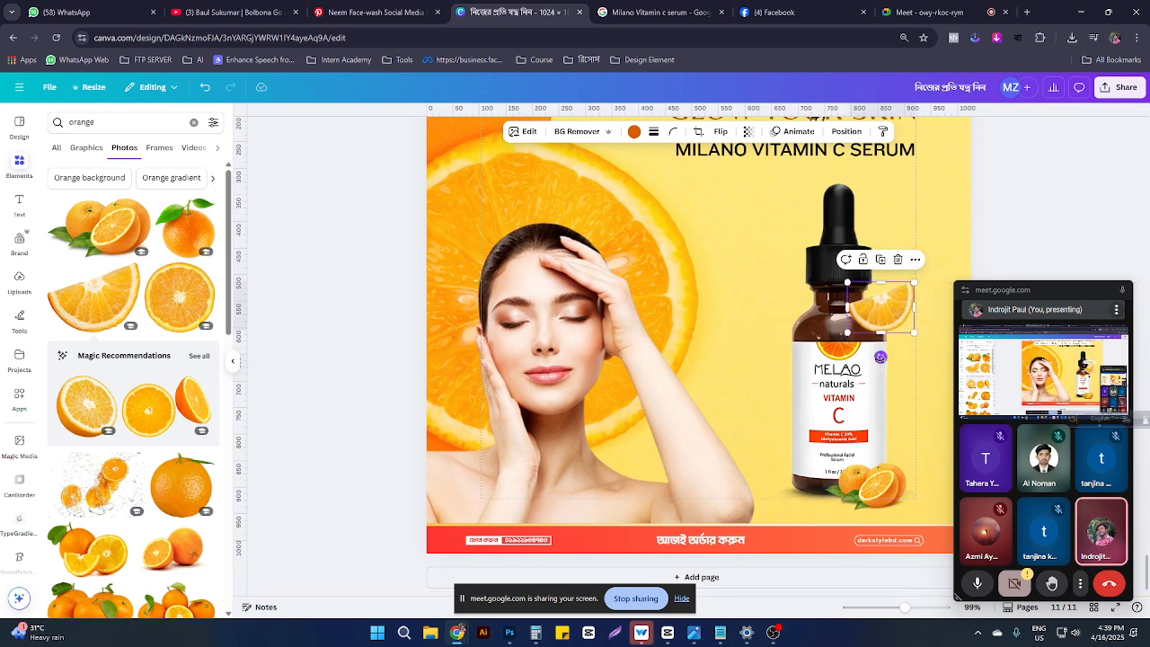
pyautogui.moveTo(881, 357); pyautogui.dragTo(892, 333)
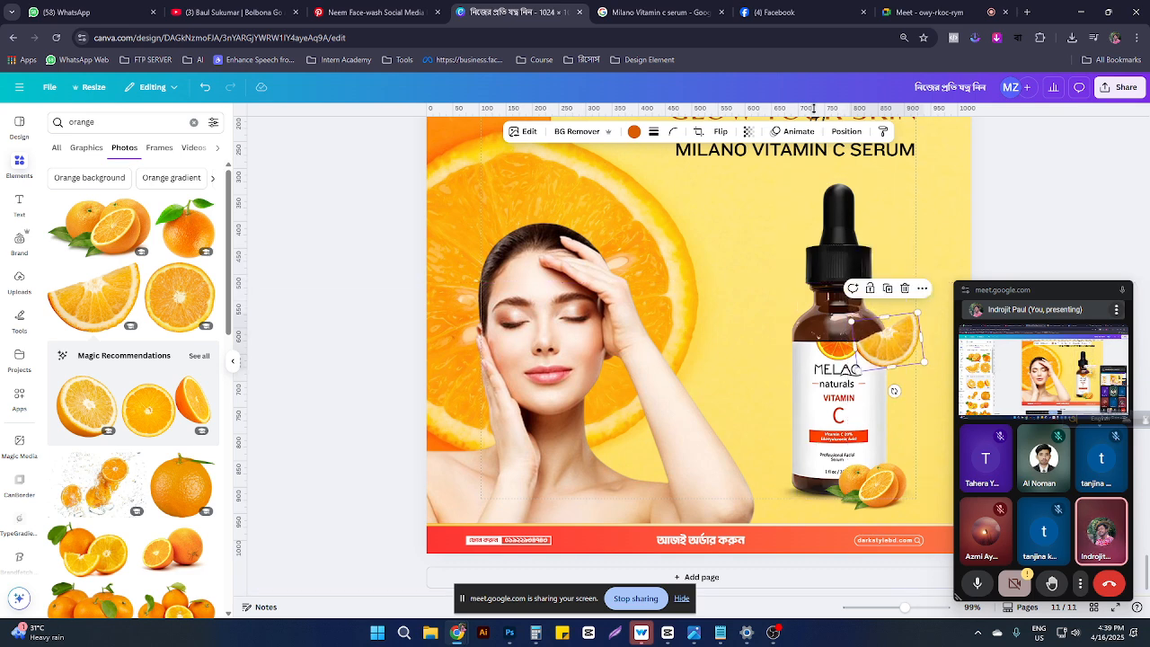
pyautogui.click(845, 132)
pyautogui.moveTo(120, 315); pyautogui.dragTo(125, 360)
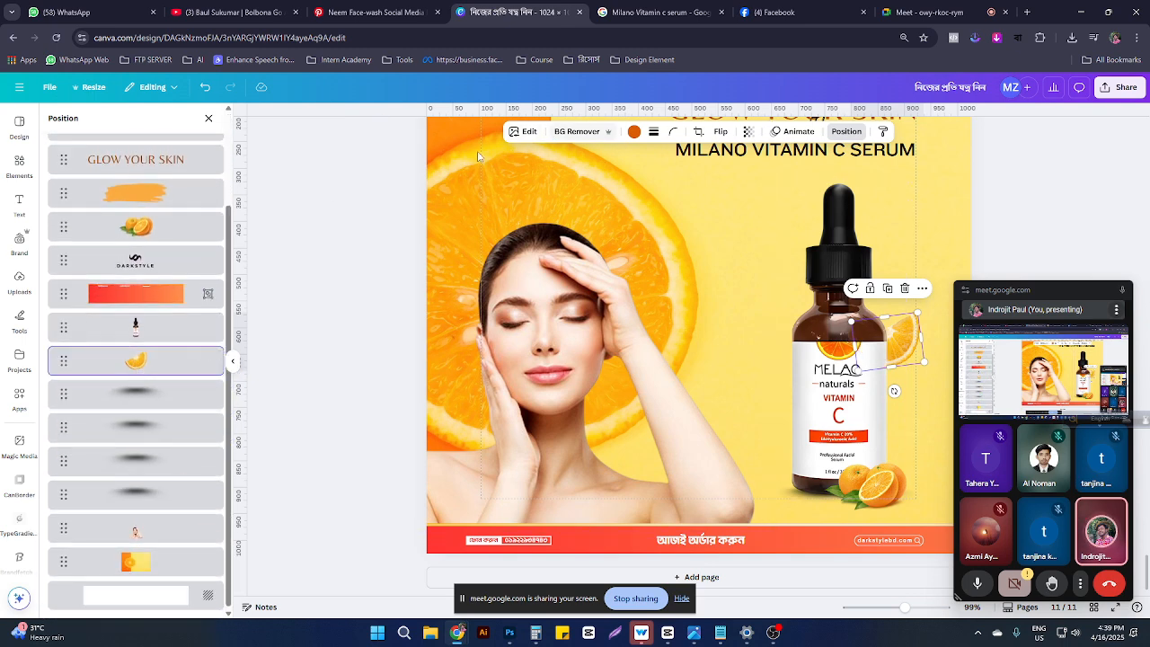
# Step: Apply a strong whole-image Blur effect to the orange slice
pyautogui.click(525, 131)
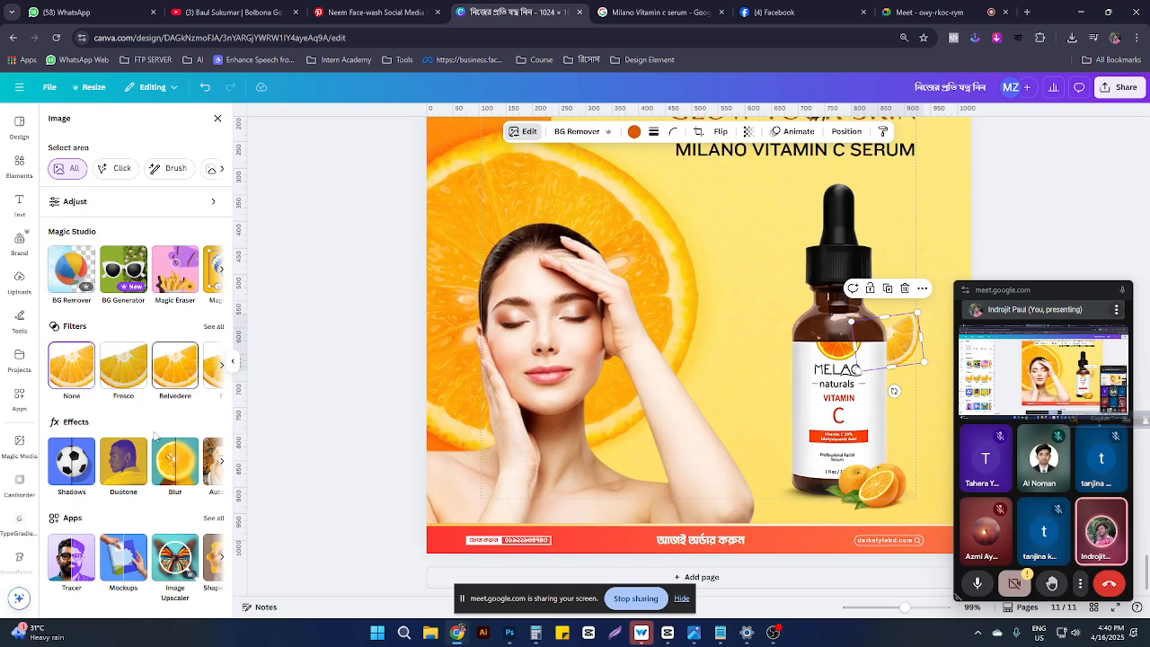
pyautogui.click(175, 461)
pyautogui.click(155, 155)
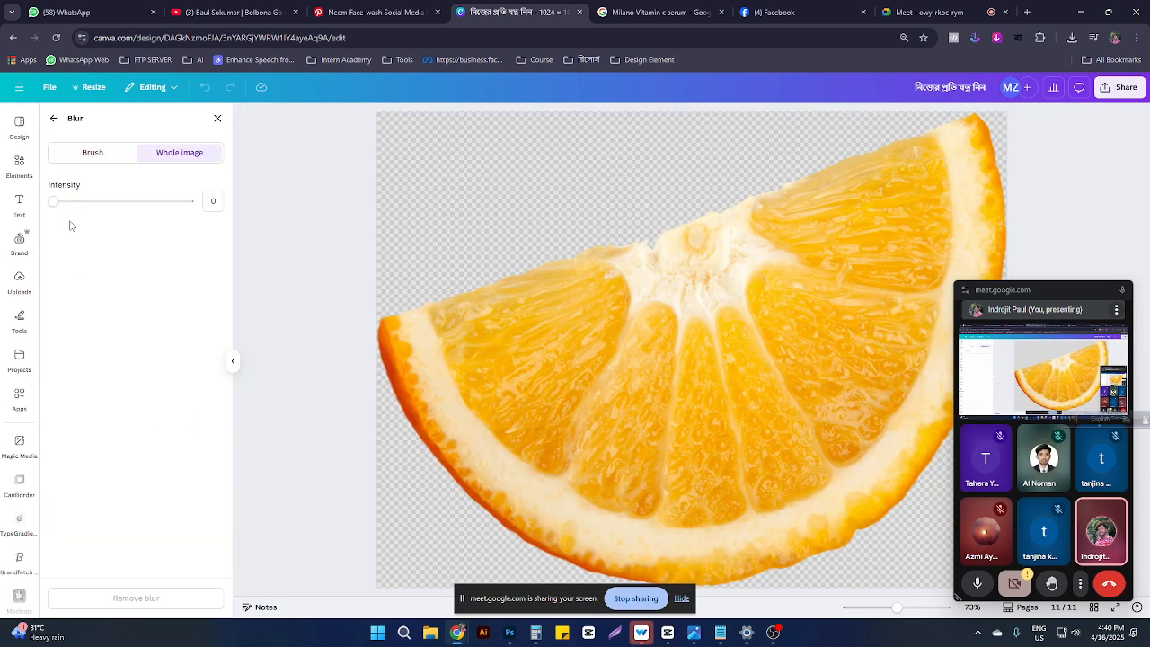
pyautogui.moveTo(114, 210); pyautogui.dragTo(130, 206)
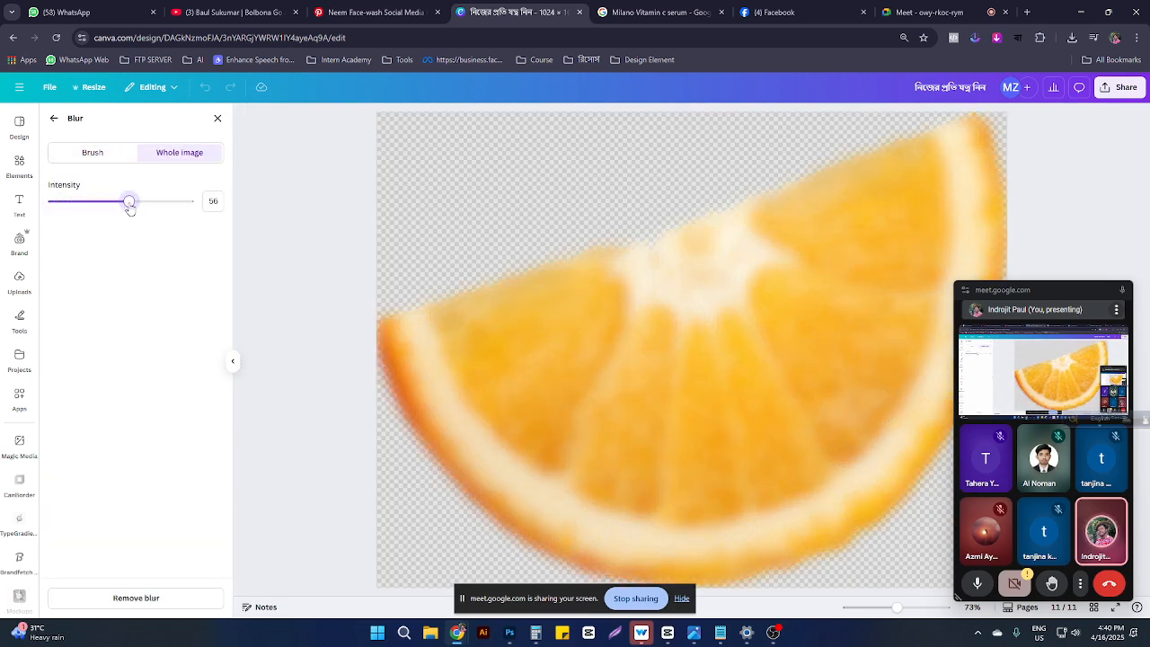
pyautogui.click(53, 119)
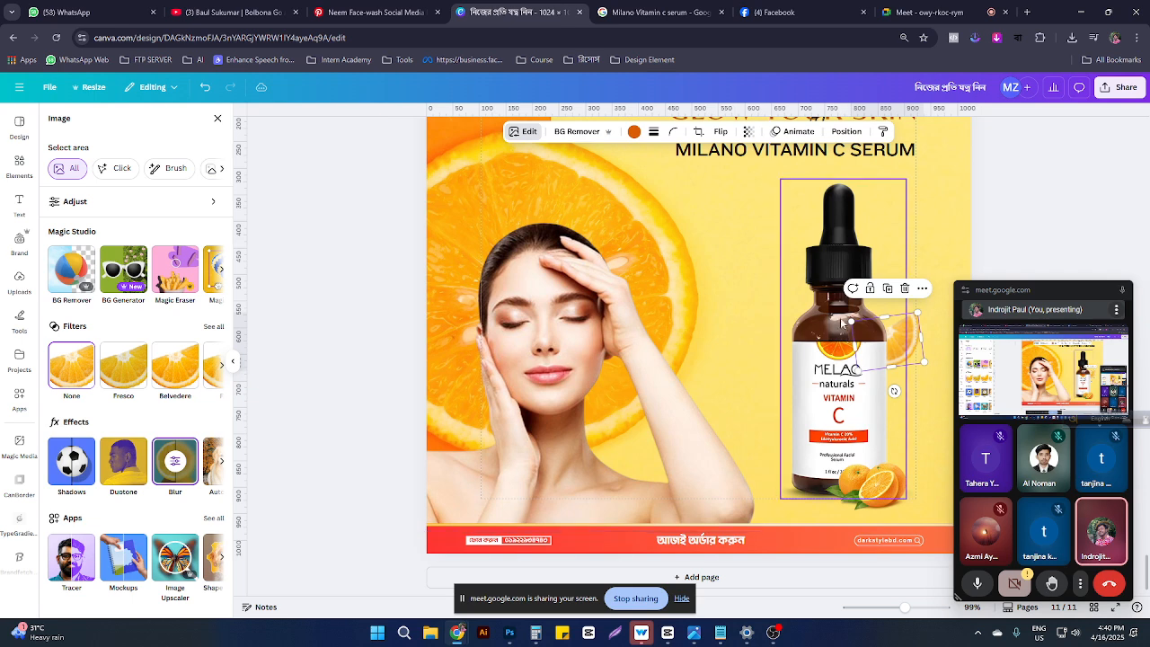
# Step: Flip the slice vertically and horizontally, tuck it behind the bottle's left side, tilted about -10°
pyautogui.moveTo(869, 370); pyautogui.dragTo(793, 409)
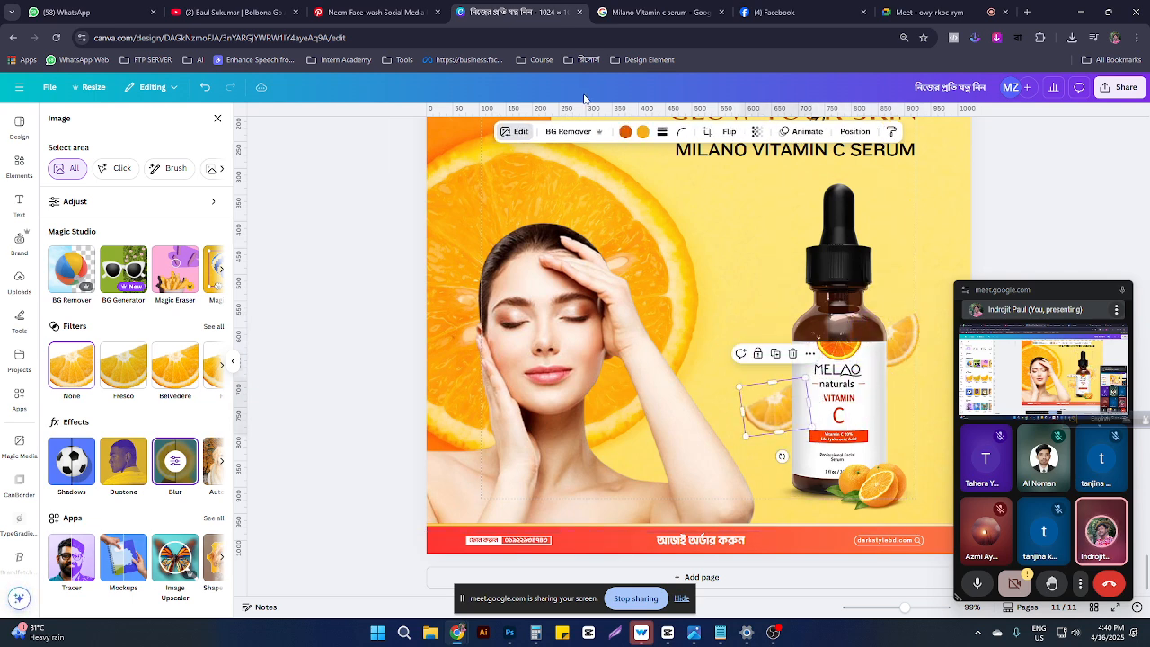
pyautogui.click(733, 135)
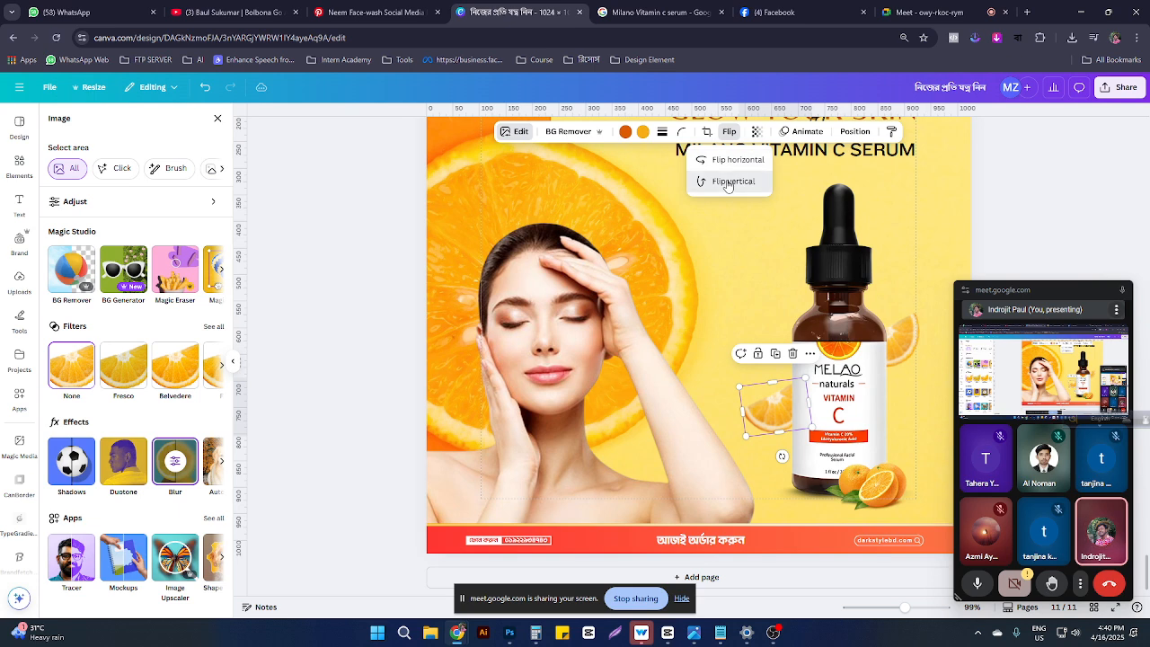
pyautogui.click(734, 182)
pyautogui.click(735, 164)
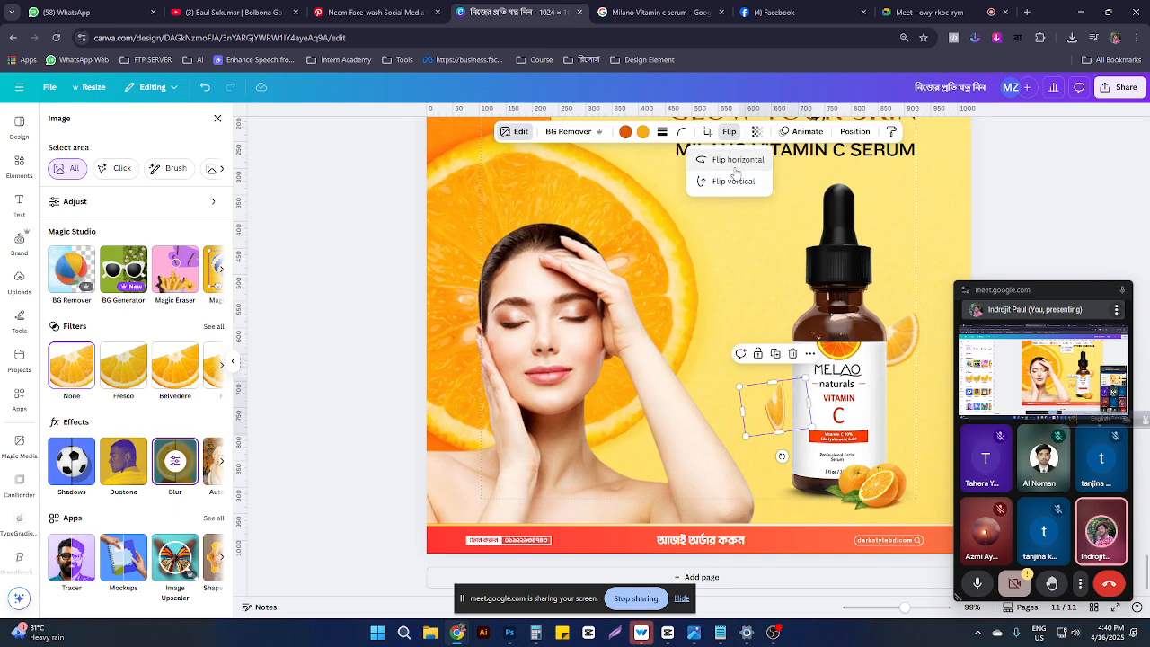
pyautogui.moveTo(764, 407); pyautogui.dragTo(783, 407)
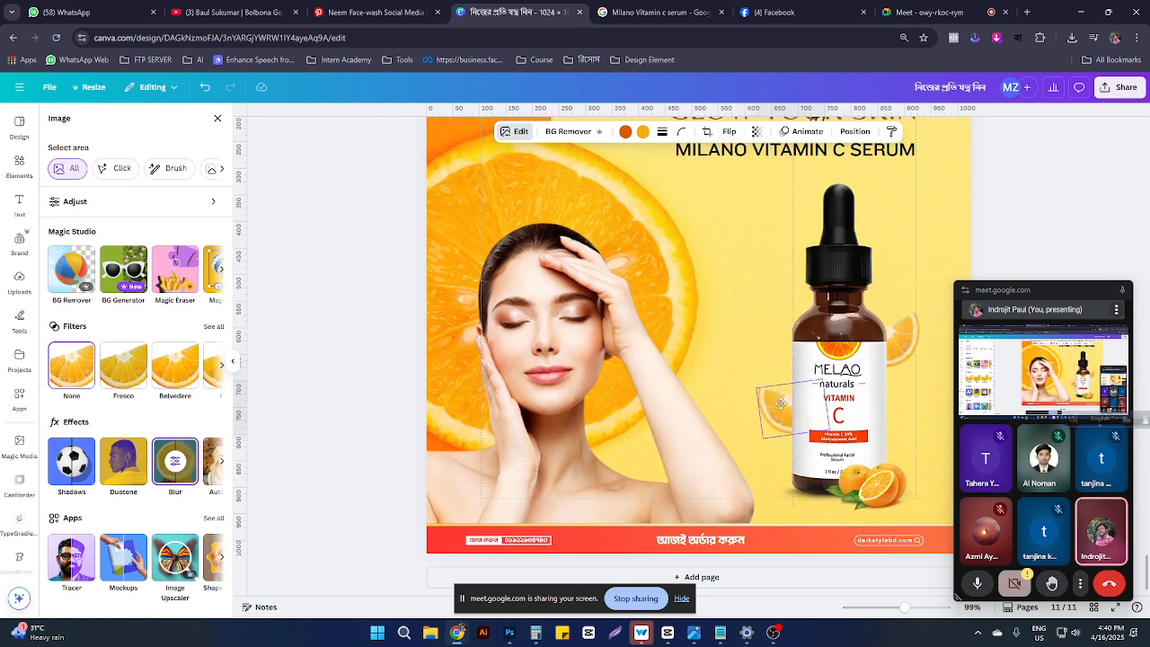
pyautogui.moveTo(898, 344); pyautogui.dragTo(901, 362)
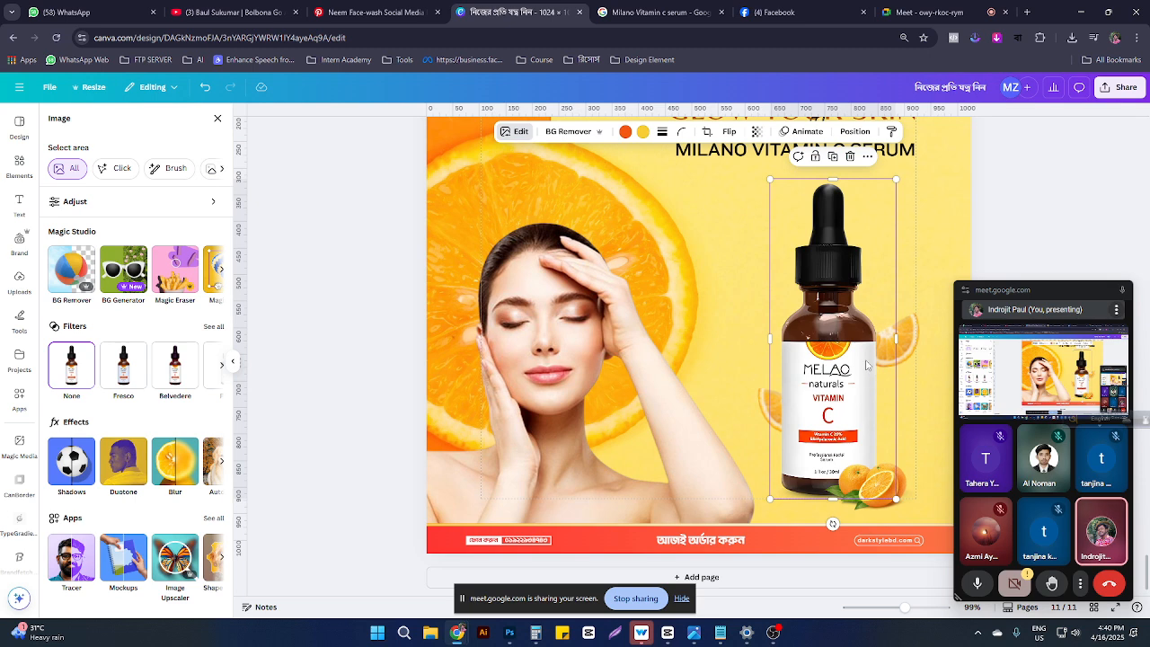
pyautogui.hotkey('ctrl', 'z')
pyautogui.click(916, 350)
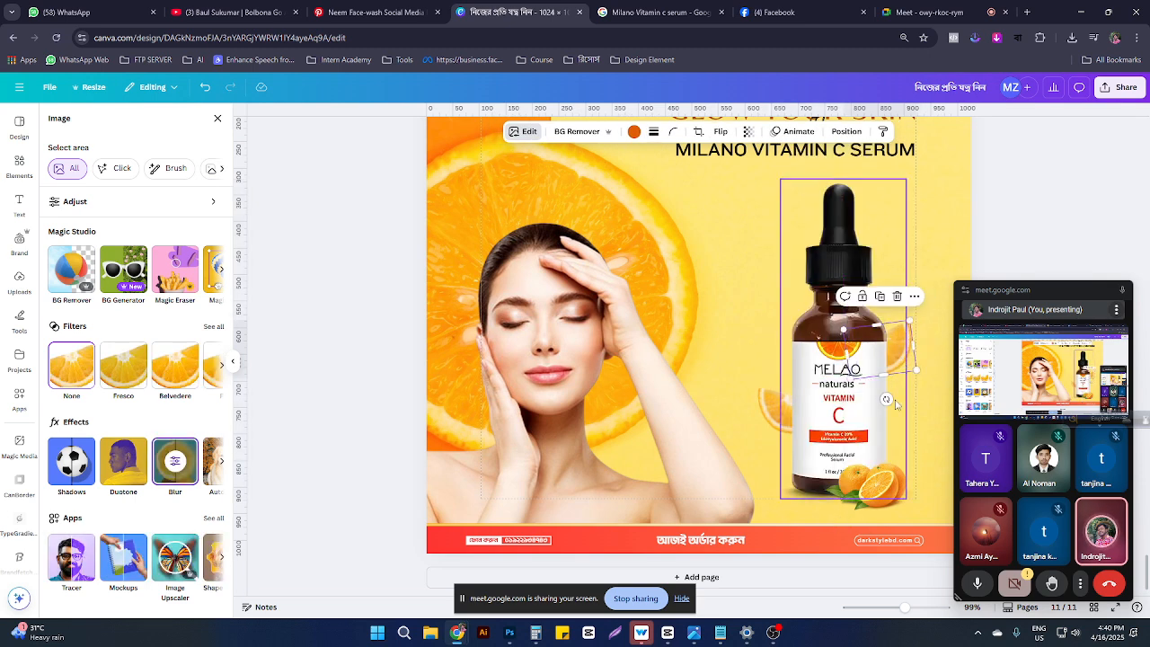
pyautogui.moveTo(894, 391); pyautogui.dragTo(887, 399)
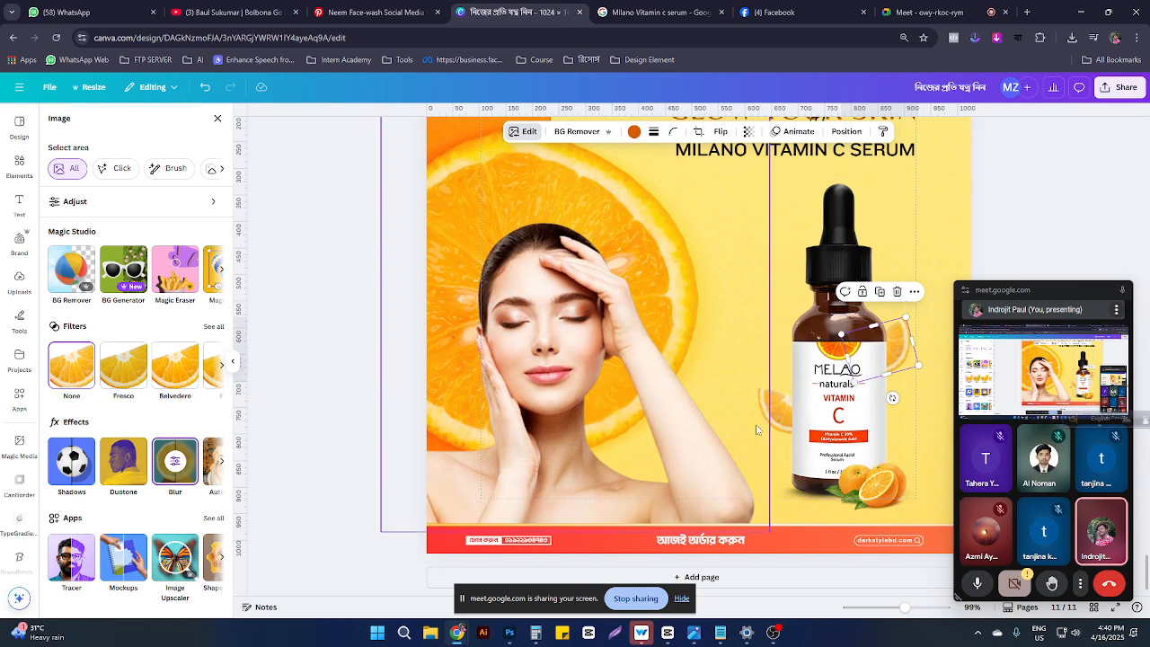
pyautogui.moveTo(763, 411); pyautogui.dragTo(777, 410)
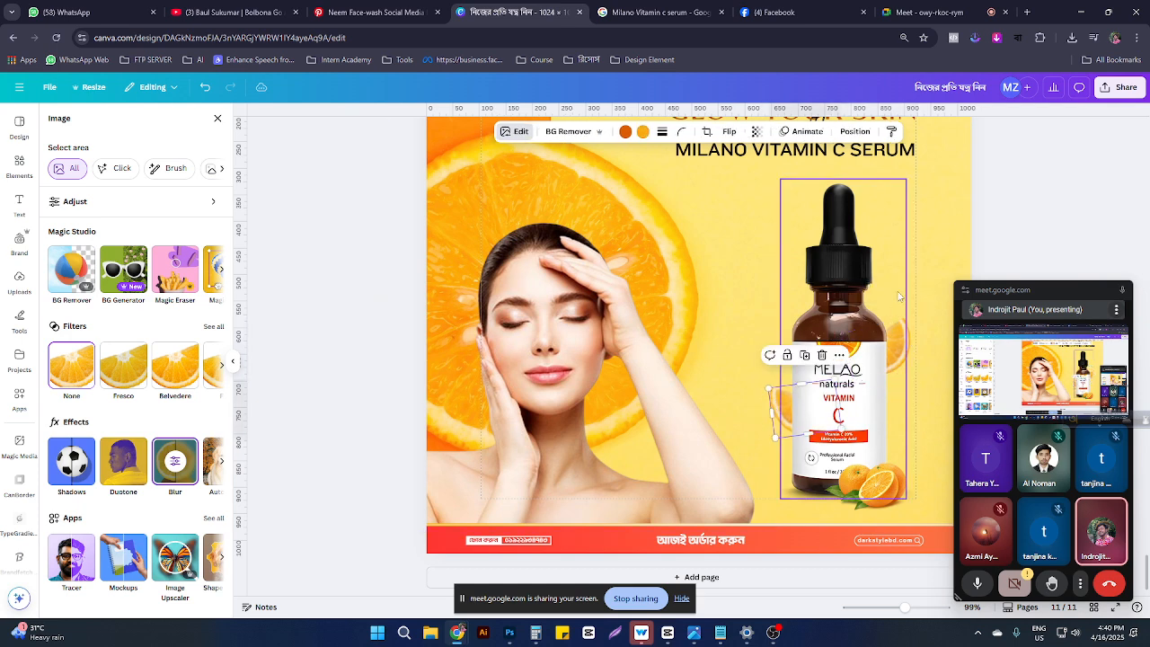
# Step: Delete the 'with' text and move the DARKSTYLE logo to the page's top-right corner
pyautogui.scroll(2, 924, 189)
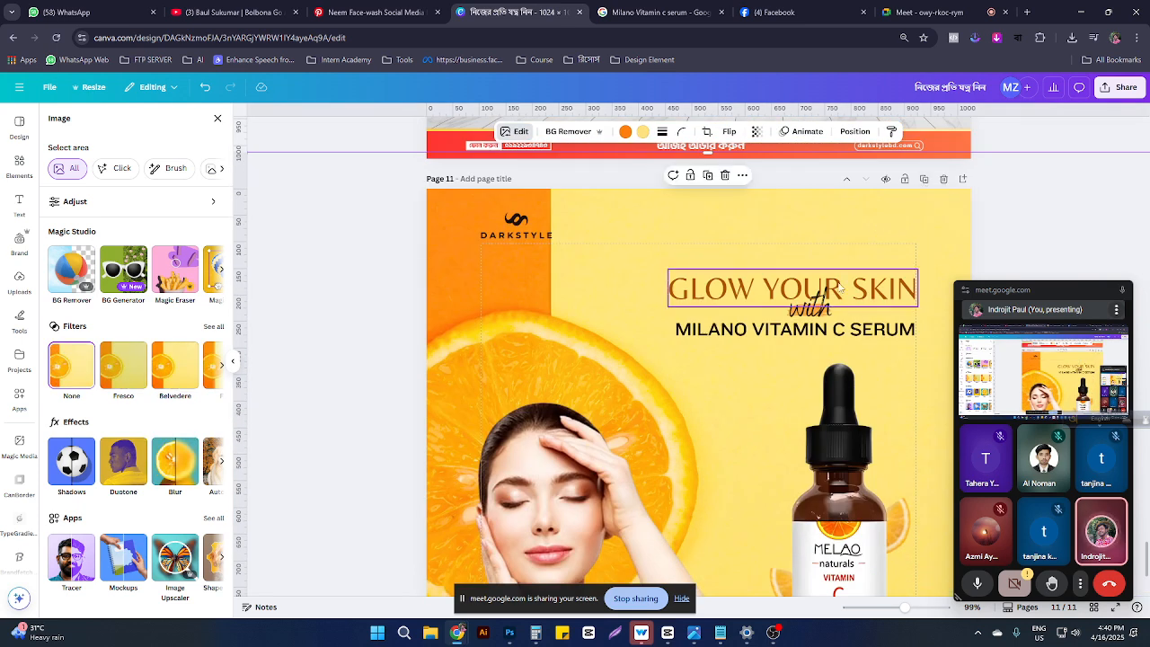
pyautogui.click(821, 317)
pyautogui.press('Delete')
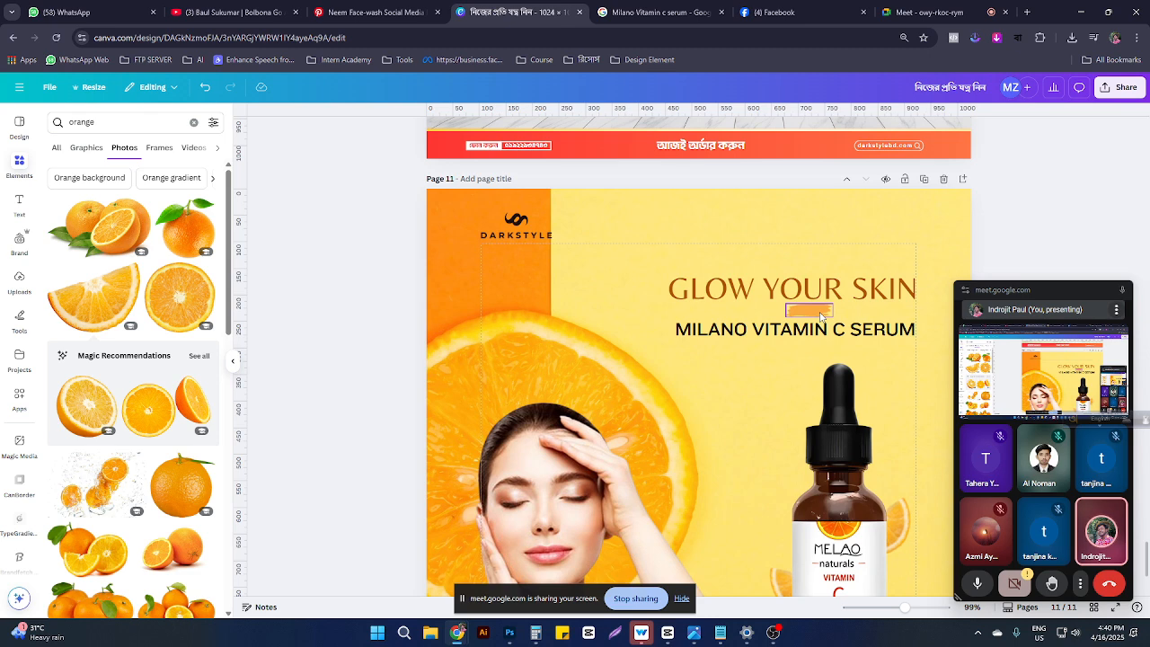
pyautogui.scroll(-2, 823, 306)
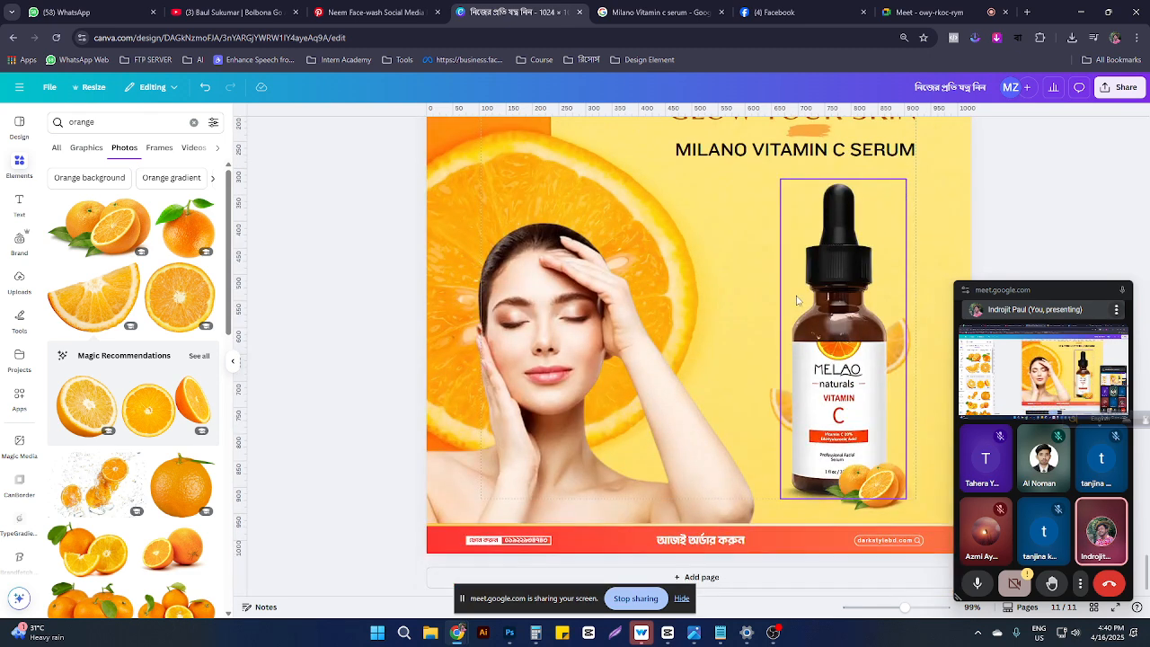
pyautogui.scroll(2, 796, 300)
pyautogui.moveTo(517, 169); pyautogui.dragTo(884, 178)
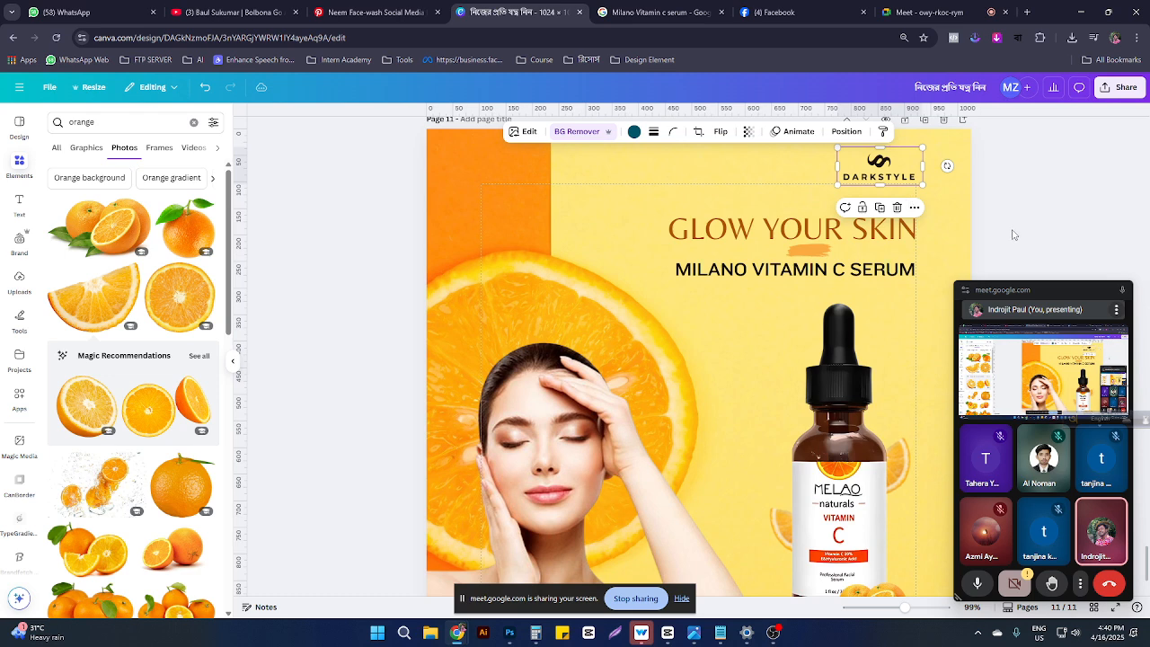
# Step: Delete the orange brush stroke and lower GLOW YOUR SKIN toward the subtitle
pyautogui.click(815, 253)
pyautogui.click(815, 253)
pyautogui.press('Delete')
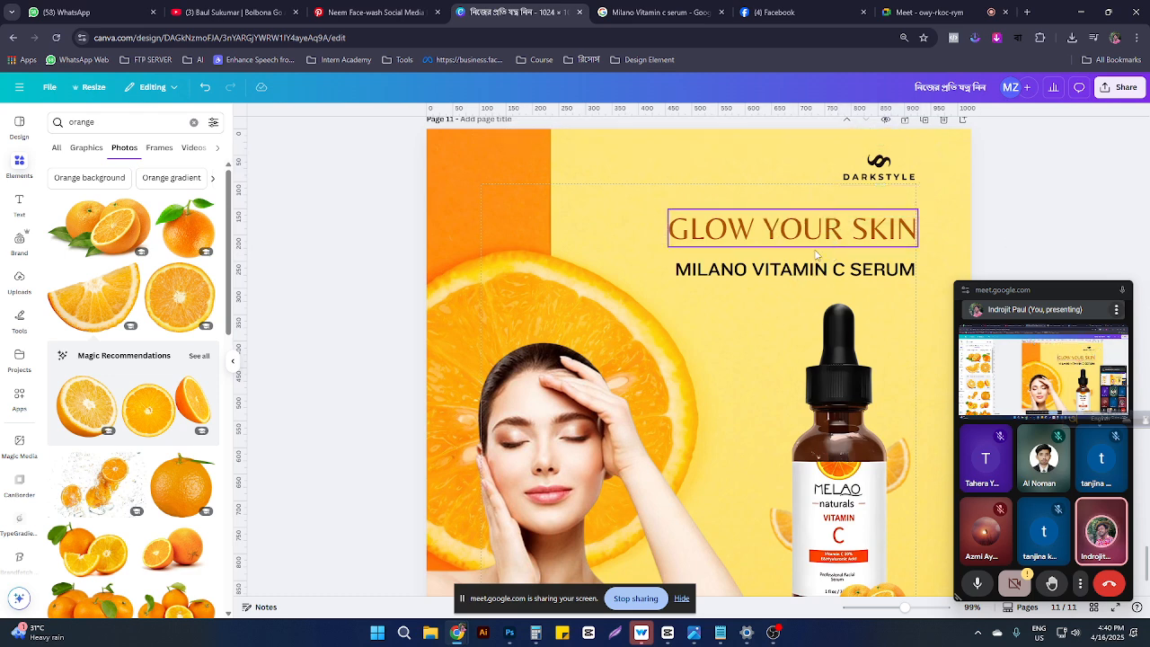
pyautogui.moveTo(816, 254); pyautogui.dragTo(816, 267)
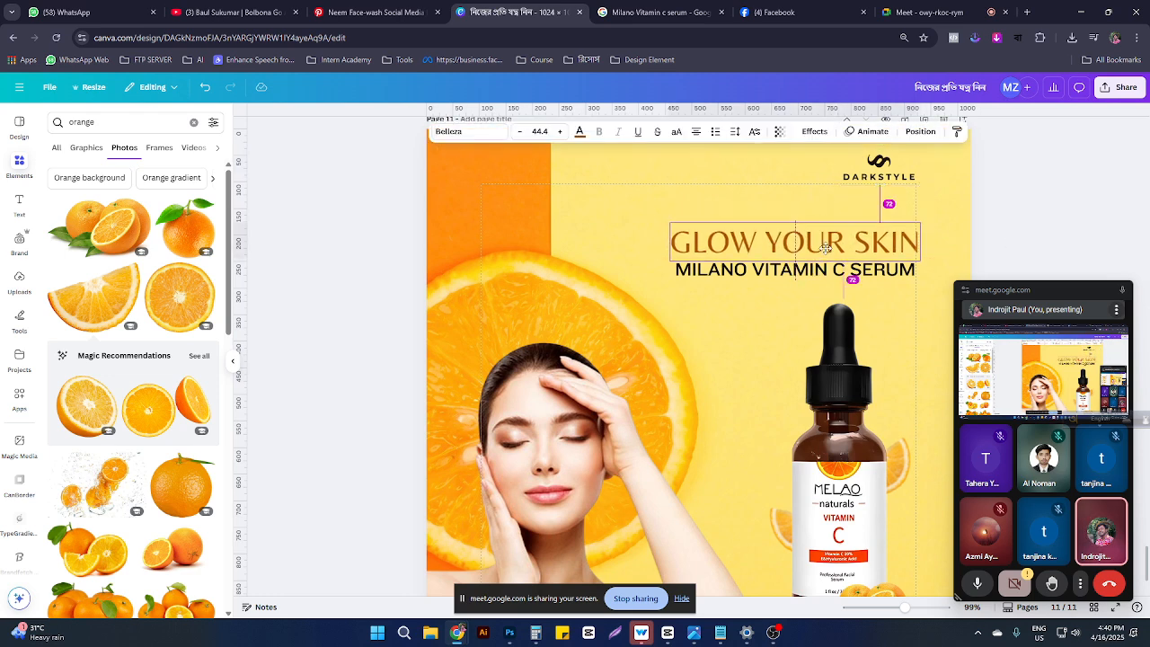
pyautogui.click(836, 462)
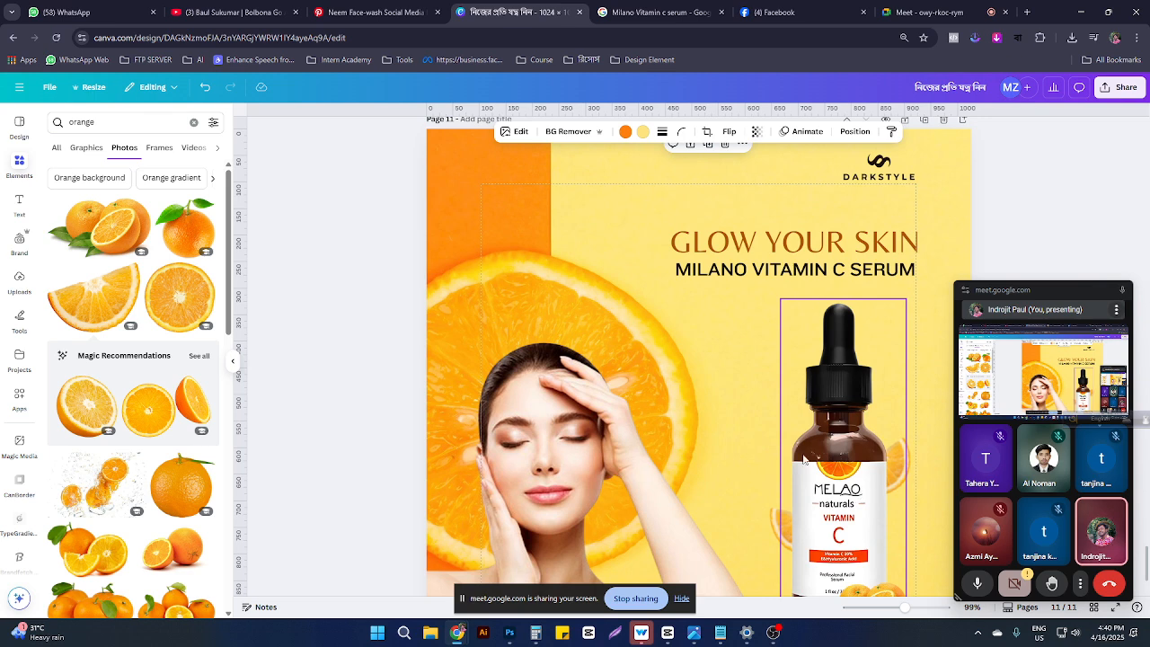
pyautogui.click(750, 269)
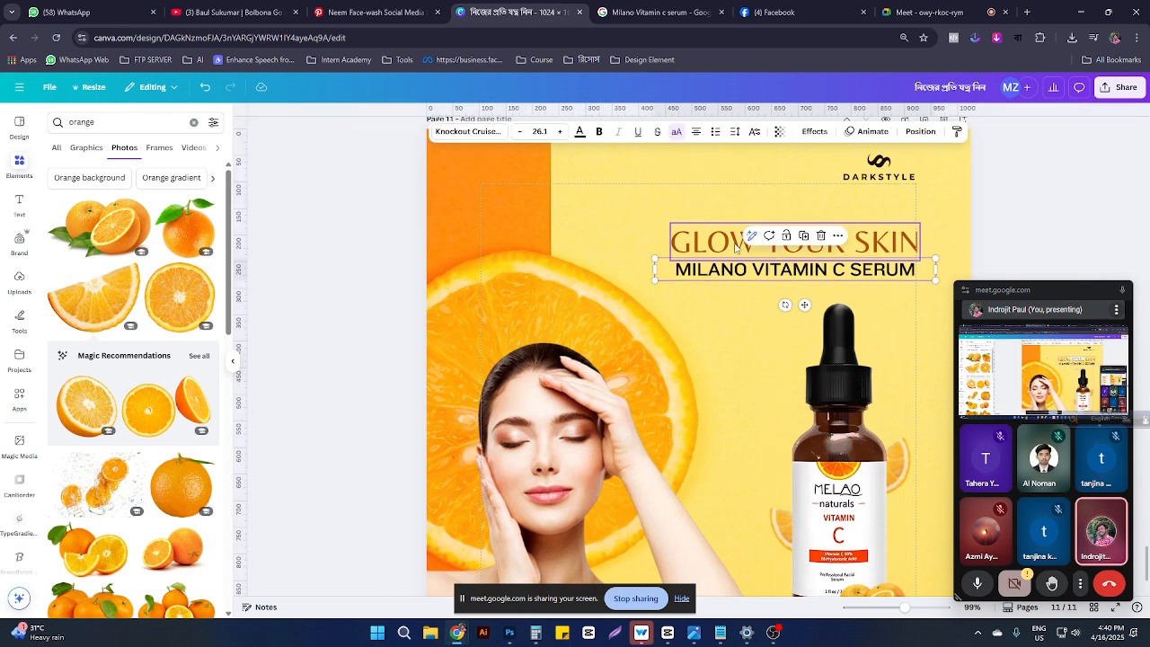
pyautogui.click(734, 247)
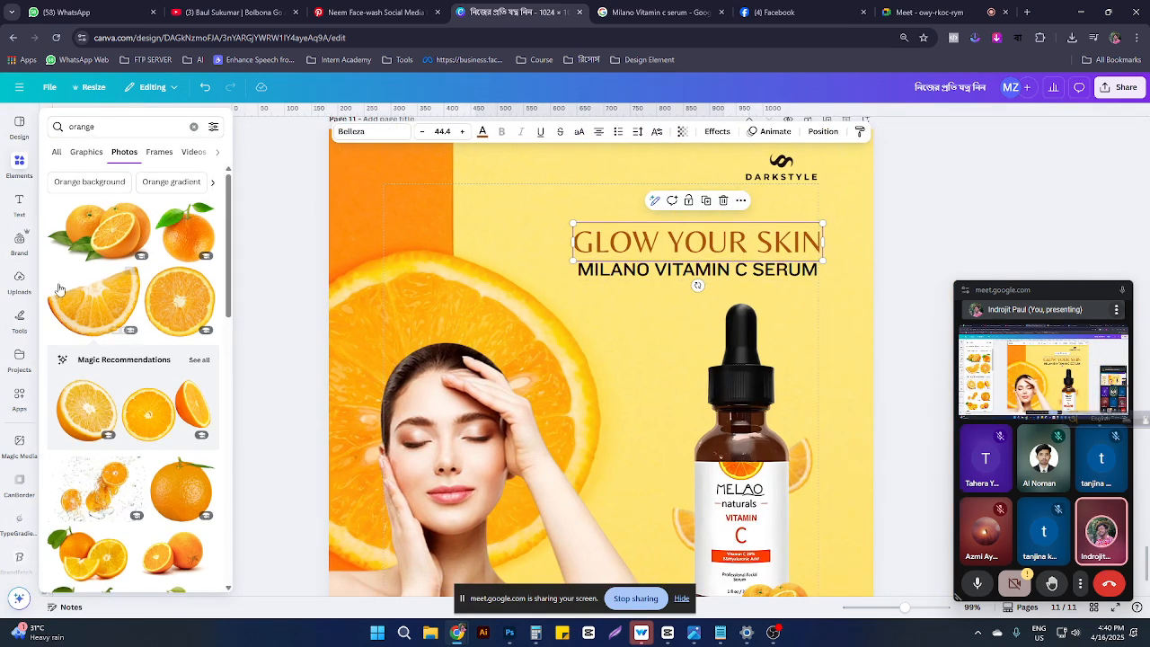
# Step: Add a brown rounded square and size it to surround the MILANO VITAMIN C SERUM subtitle
pyautogui.click(196, 128)
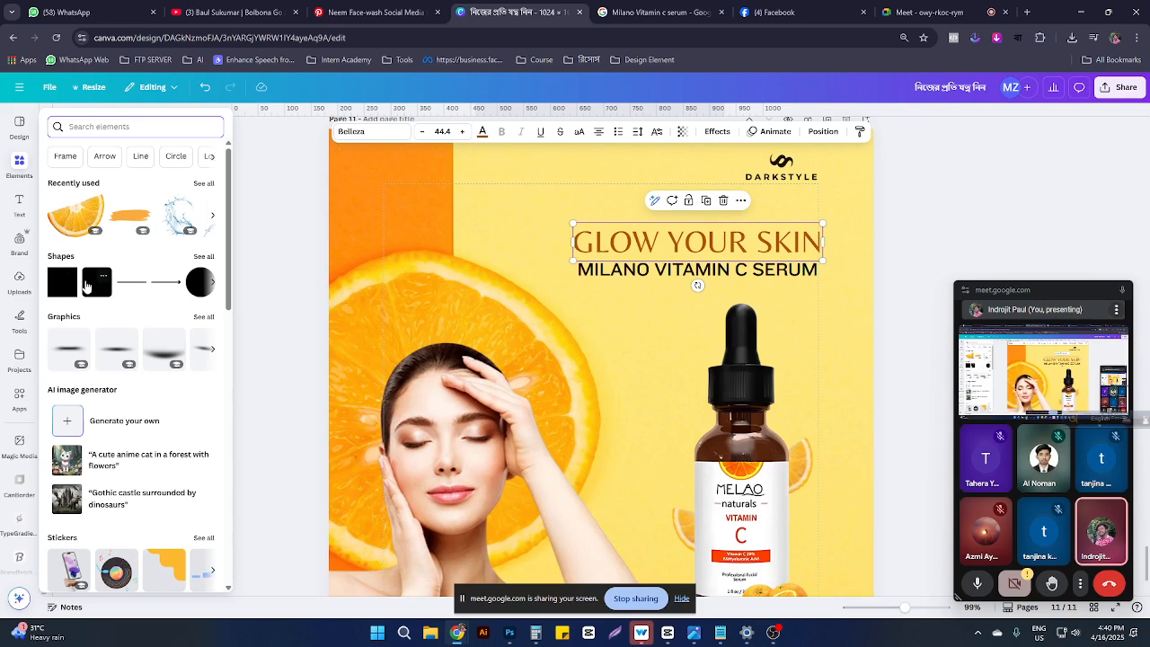
pyautogui.click(95, 282)
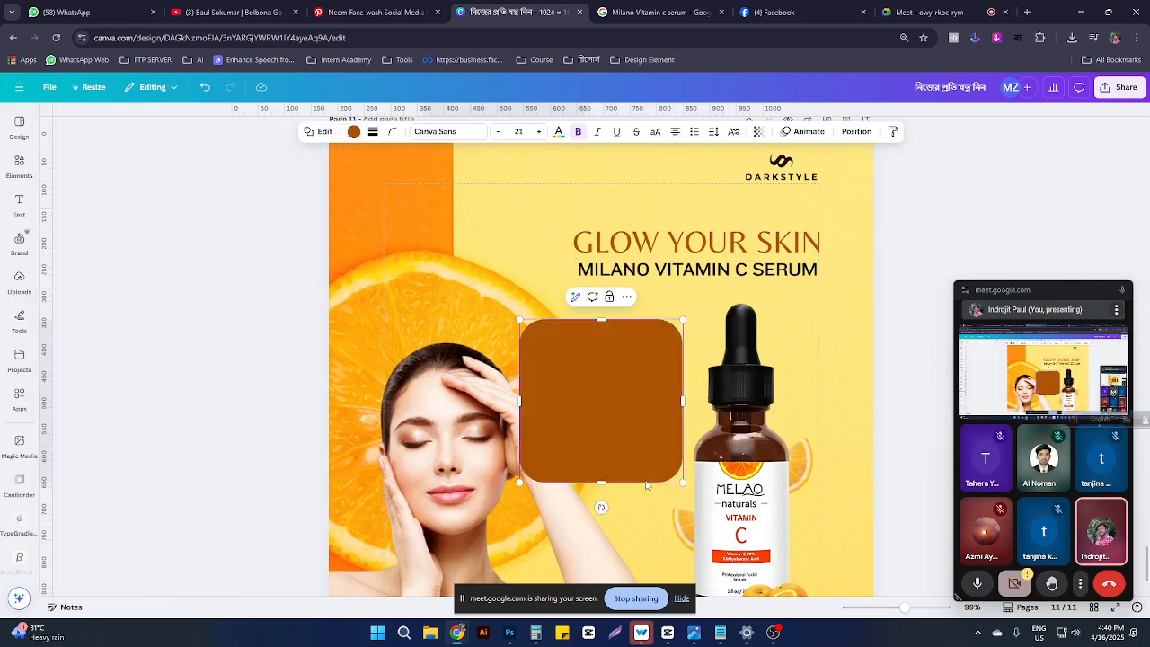
pyautogui.moveTo(604, 472); pyautogui.dragTo(624, 345)
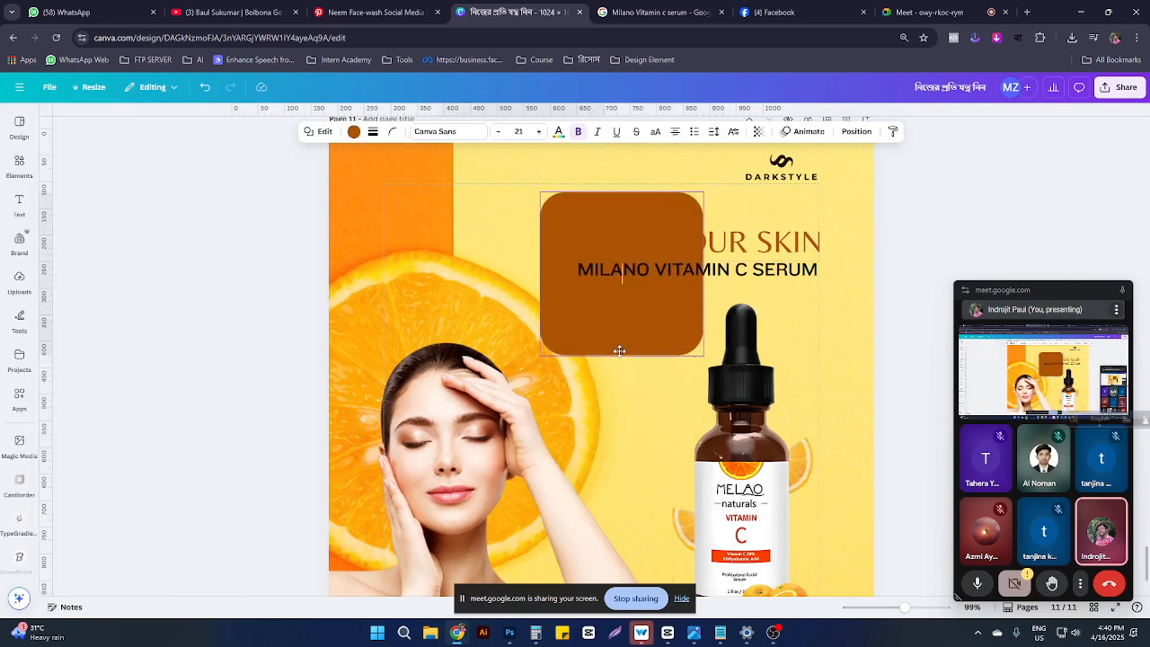
pyautogui.moveTo(703, 272); pyautogui.dragTo(818, 272)
pyautogui.moveTo(676, 194); pyautogui.dragTo(676, 215)
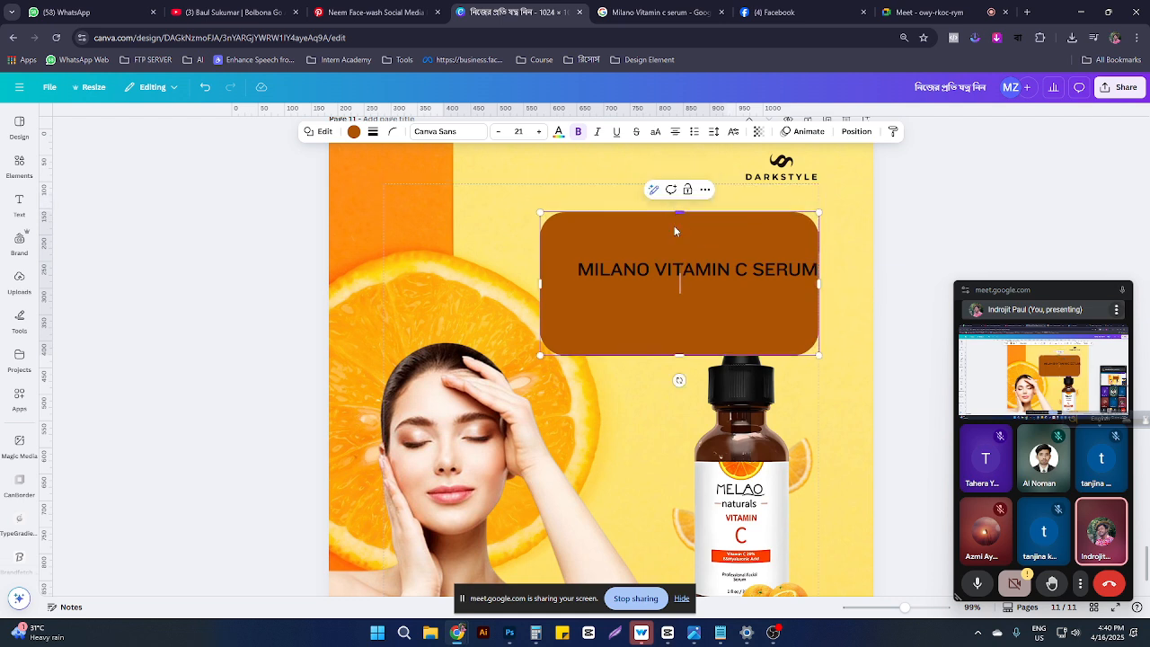
pyautogui.moveTo(680, 356); pyautogui.dragTo(680, 287)
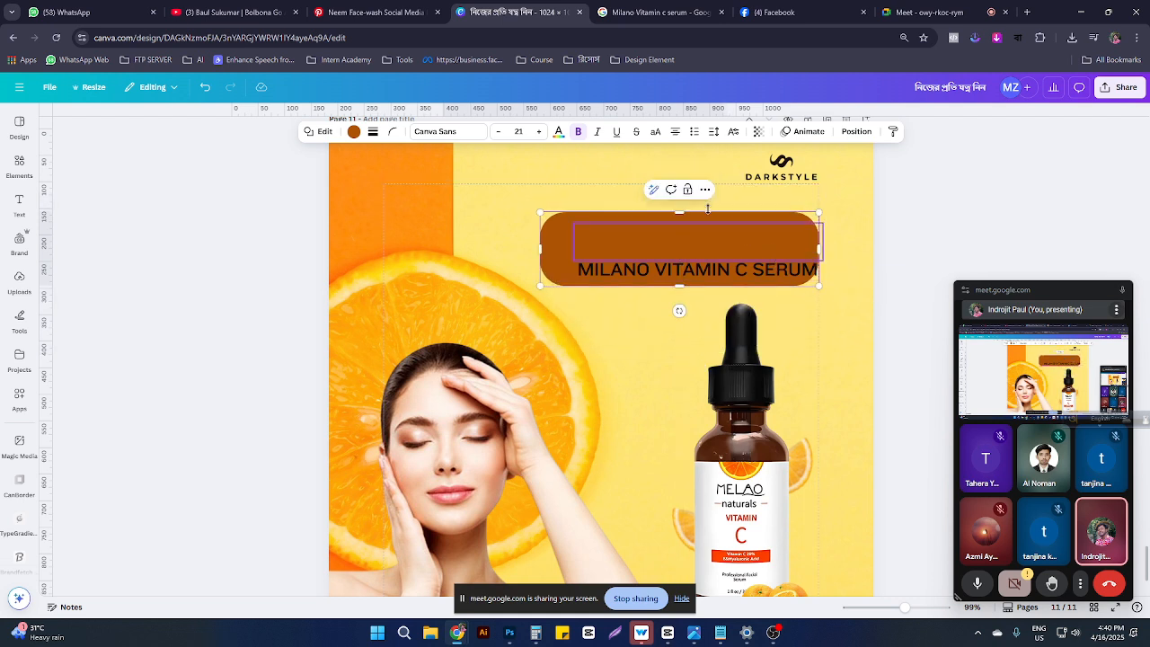
# Step: Reduce the brown box's corner rounding to about 14
pyautogui.click(391, 132)
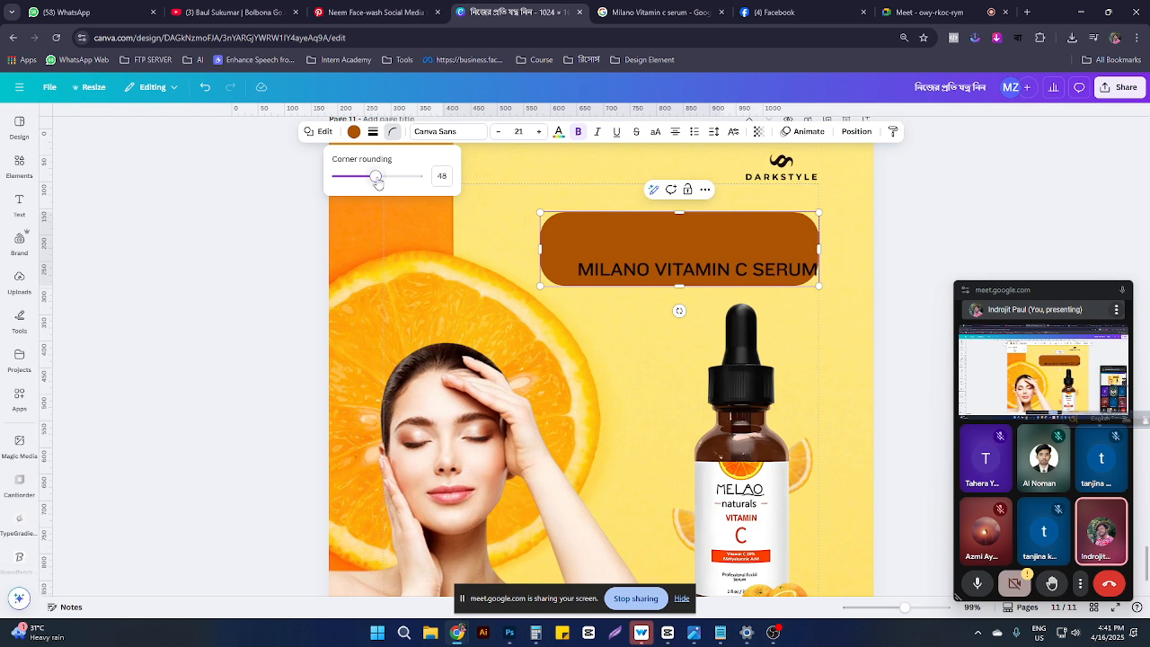
pyautogui.moveTo(377, 179); pyautogui.dragTo(350, 187)
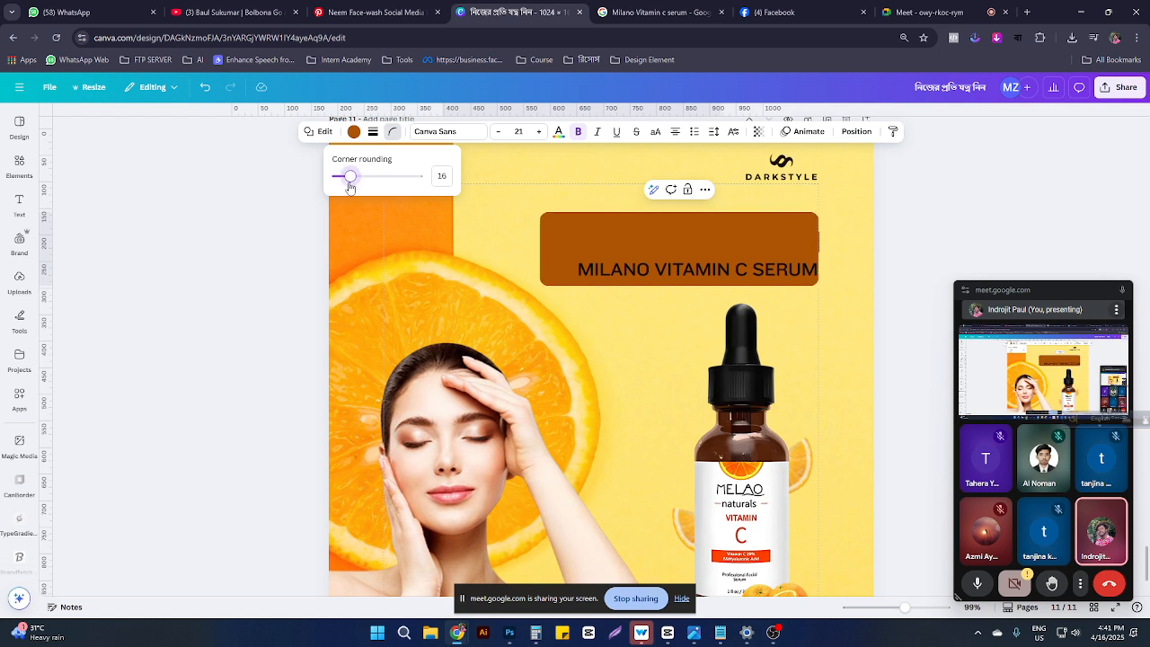
pyautogui.click(571, 221)
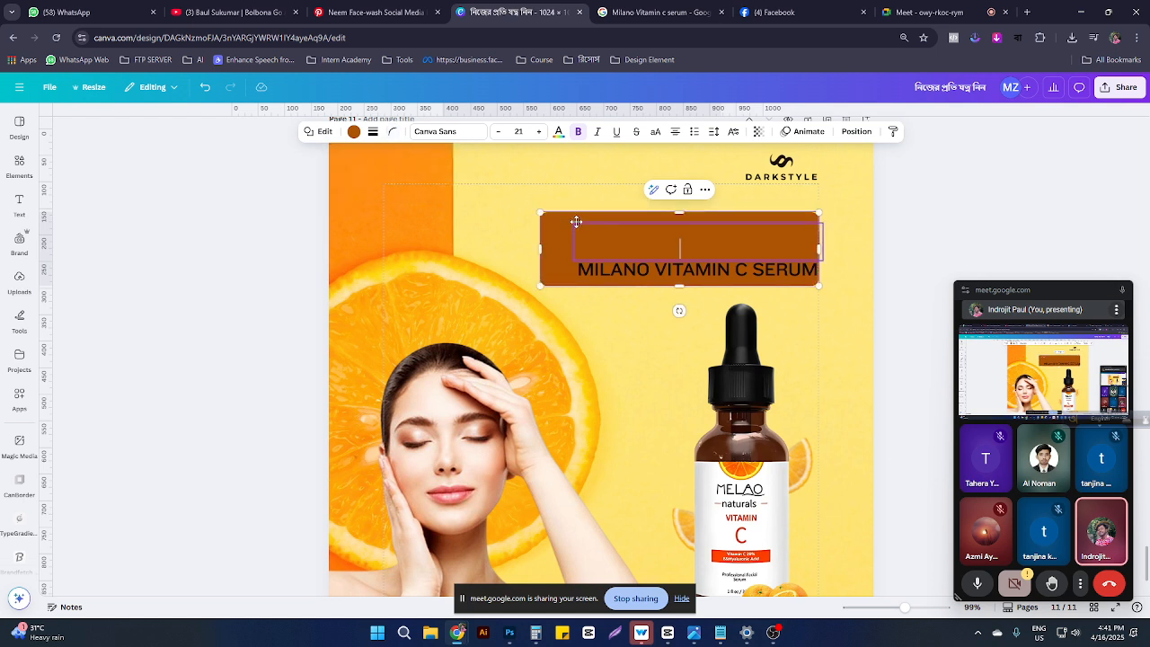
pyautogui.click(857, 131)
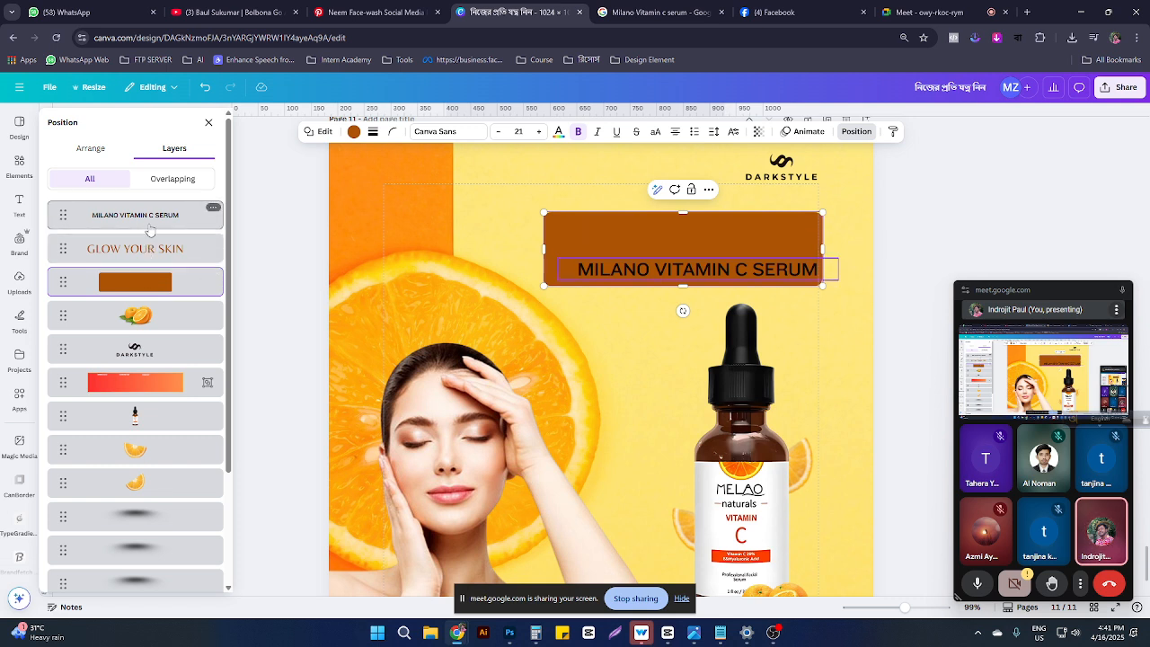
# Step: Make the GLOW YOUR SKIN headline white and nudge it left
pyautogui.click(688, 228)
pyautogui.click(482, 131)
pyautogui.click(145, 260)
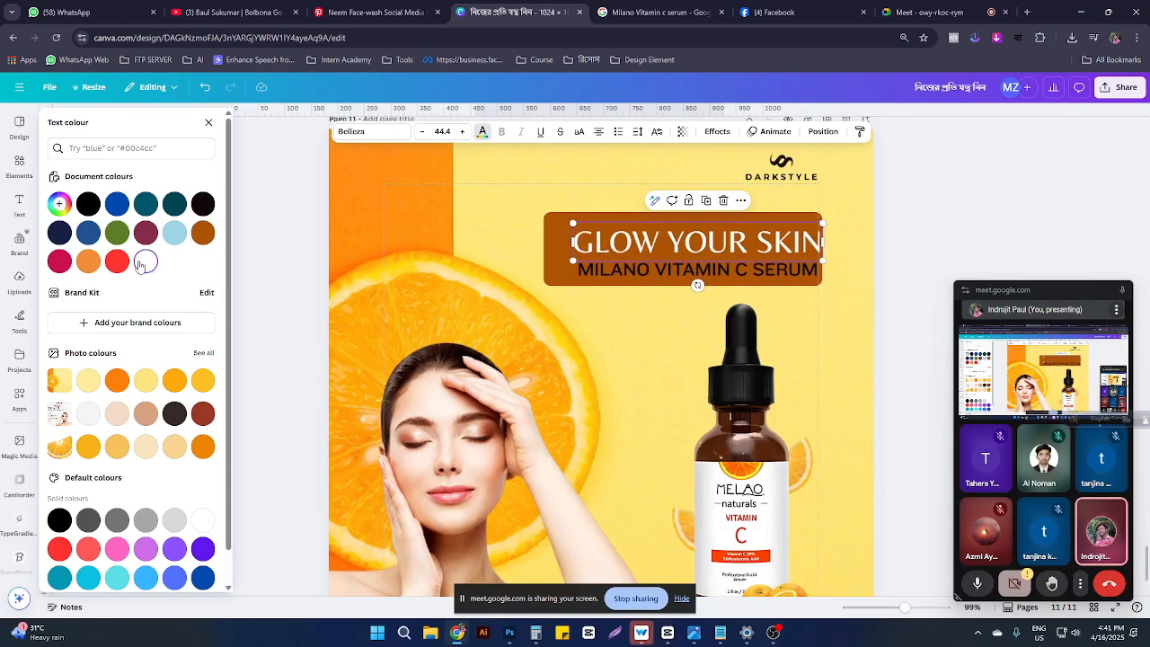
pyautogui.moveTo(725, 253); pyautogui.dragTo(694, 266)
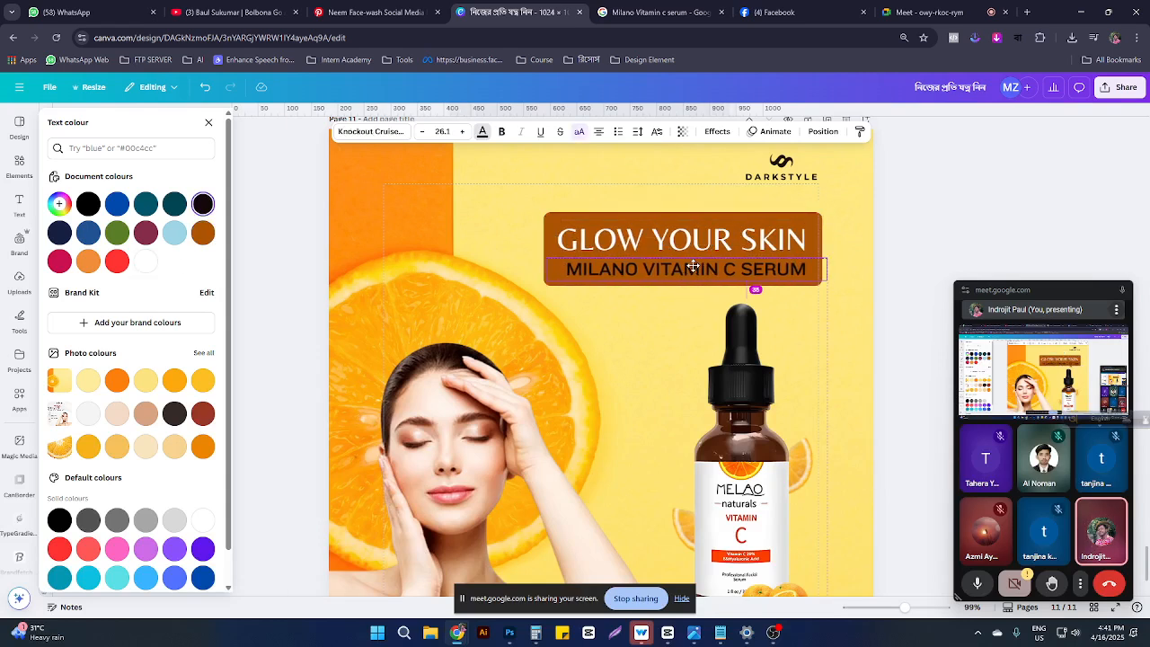
# Step: Try a light yellow gradient fill and larger size on the backing box
pyautogui.click(746, 216)
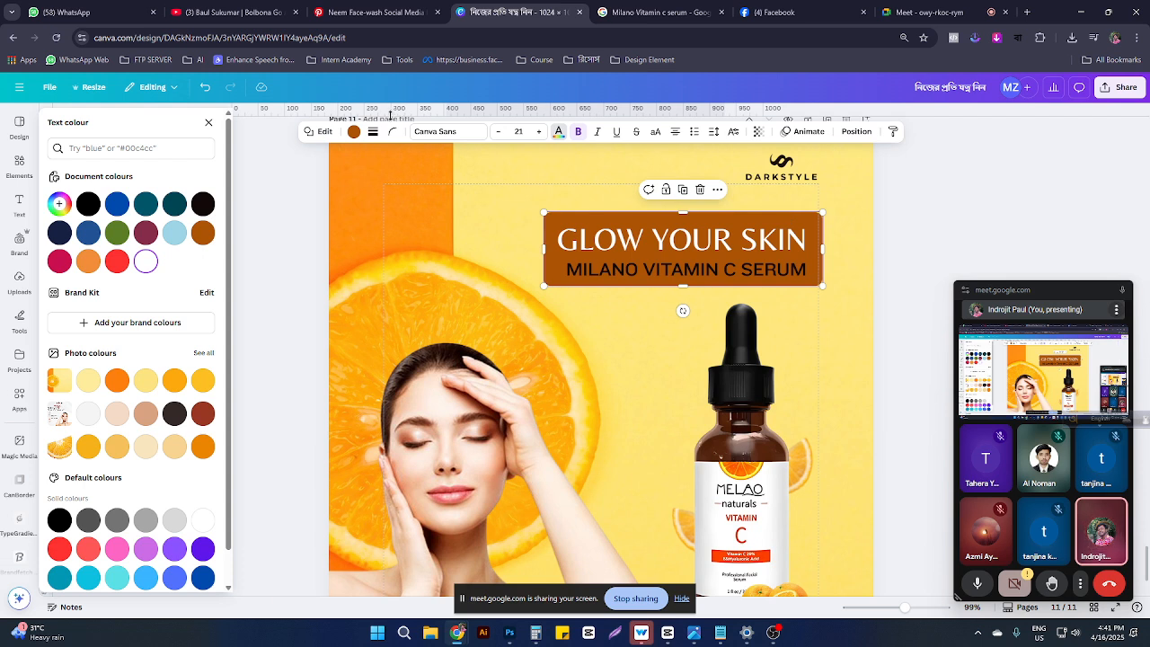
pyautogui.click(355, 133)
pyautogui.click(58, 290)
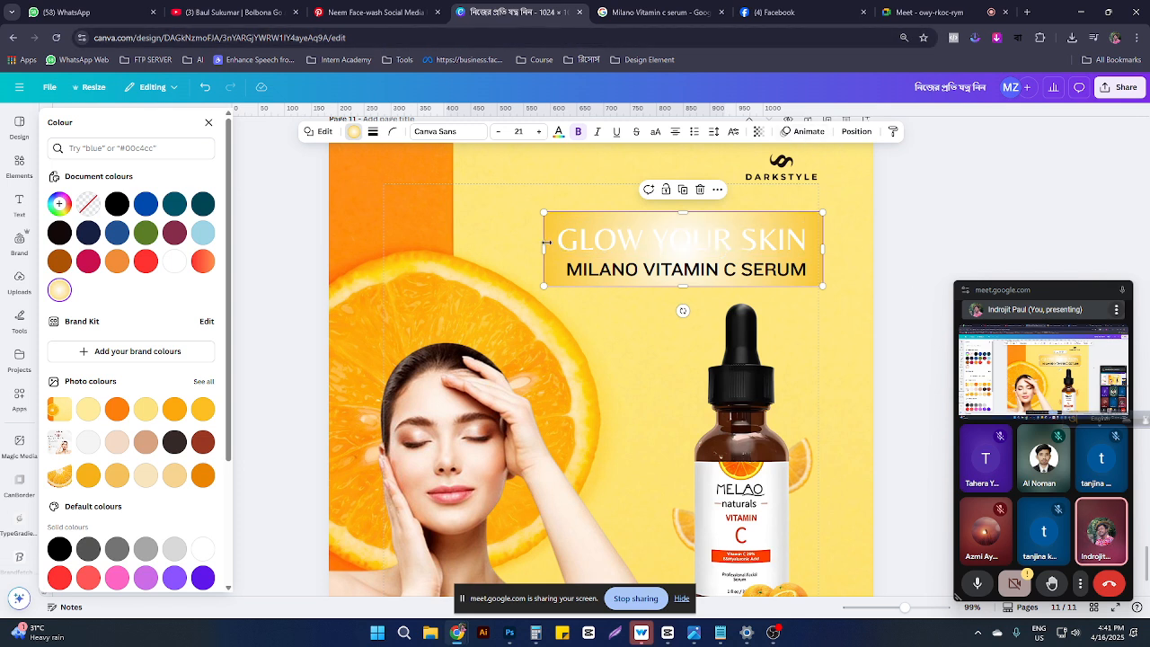
pyautogui.moveTo(544, 212); pyautogui.dragTo(432, 139)
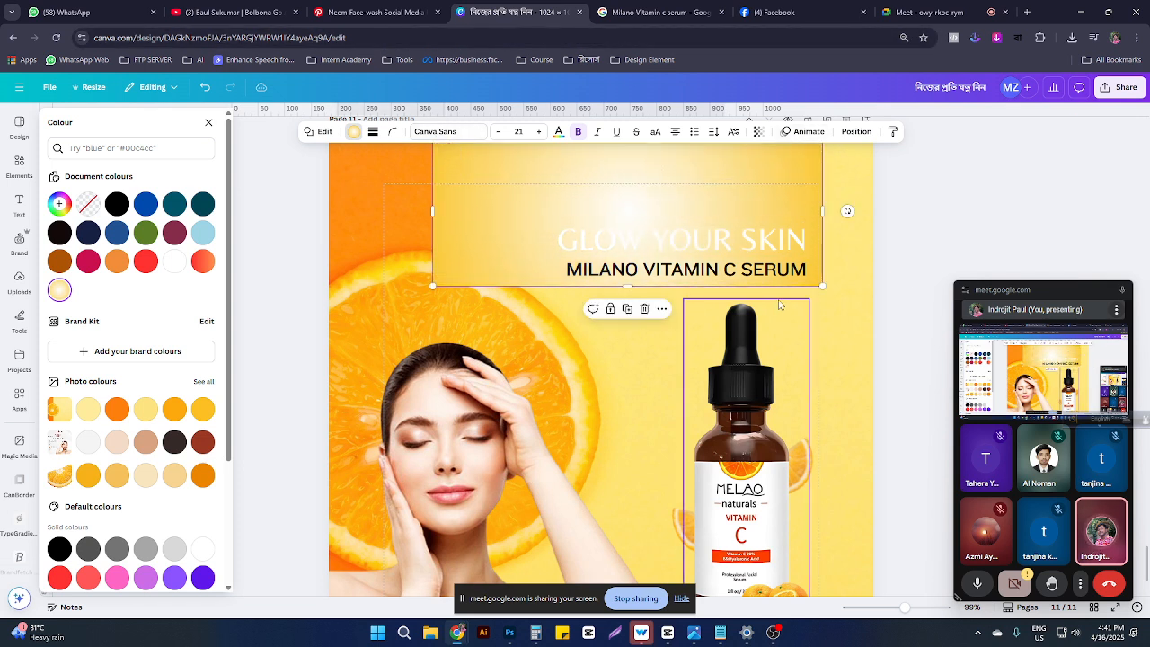
pyautogui.moveTo(821, 285); pyautogui.dragTo(954, 463)
pyautogui.hotkey('ctrl', 'z')
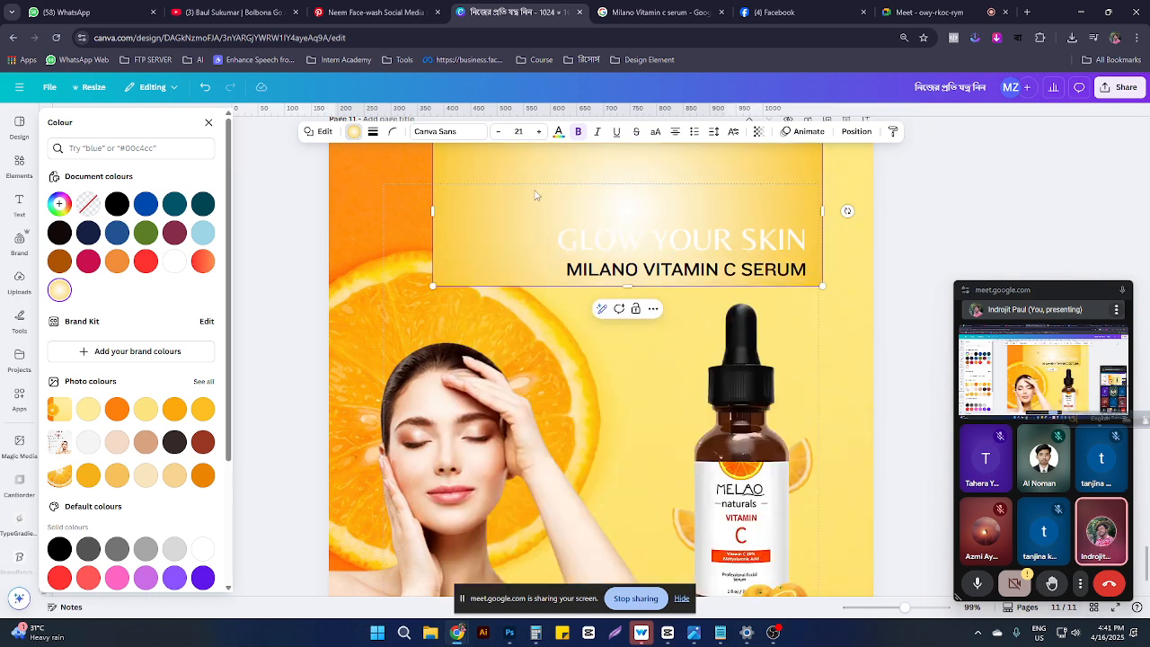
pyautogui.moveTo(534, 194); pyautogui.dragTo(488, 244)
pyautogui.rightClick(488, 241)
pyautogui.click(444, 239)
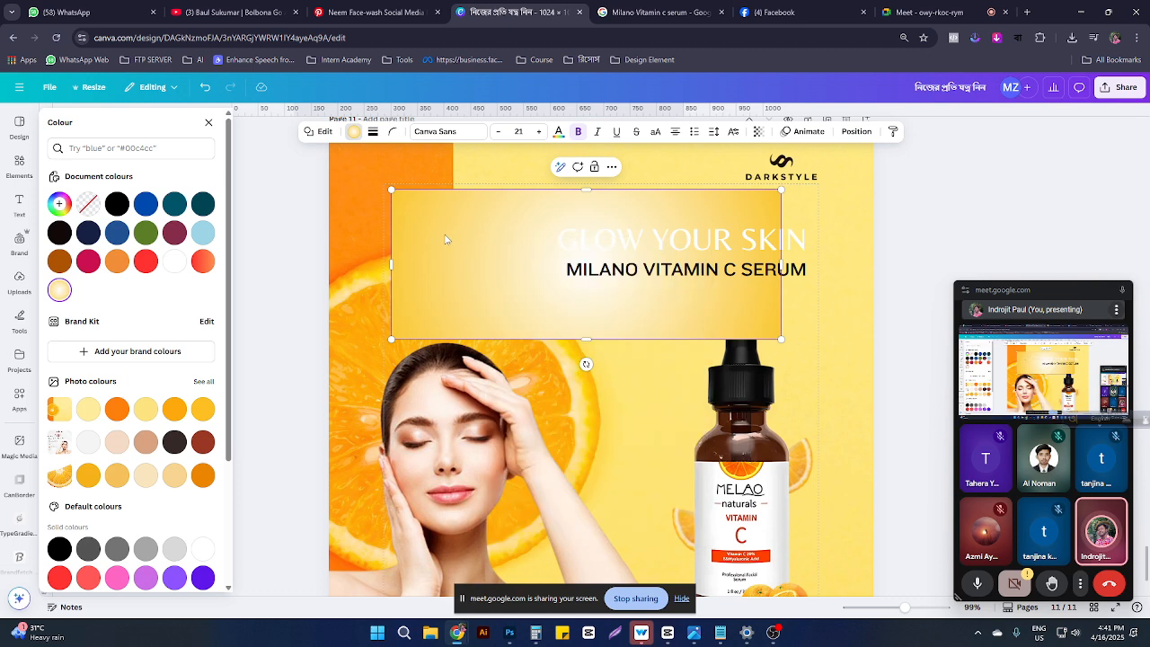
pyautogui.rightClick(489, 273)
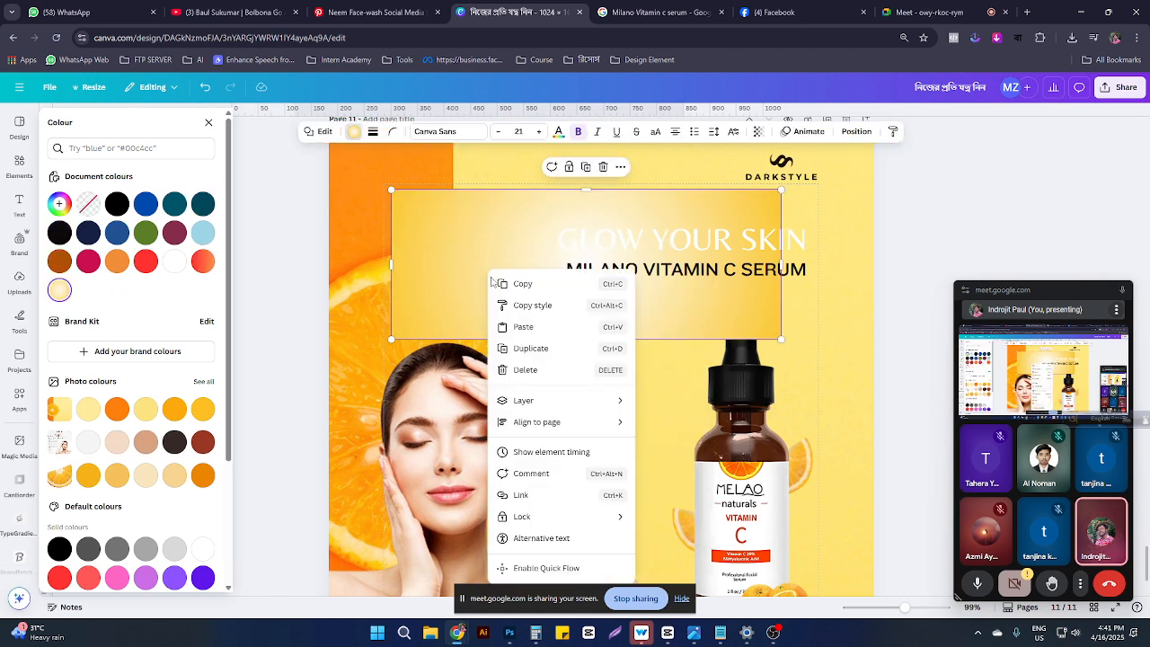
pyautogui.click(409, 203)
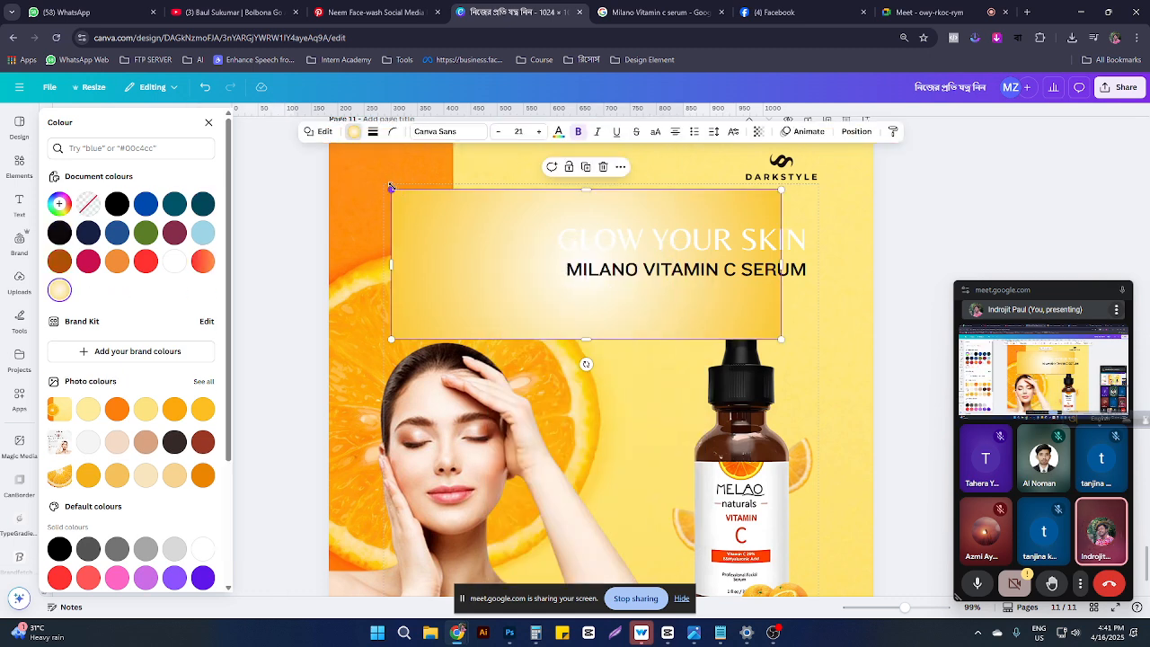
pyautogui.moveTo(391, 187); pyautogui.dragTo(321, 135)
pyautogui.hotkey('ctrl', 'z')
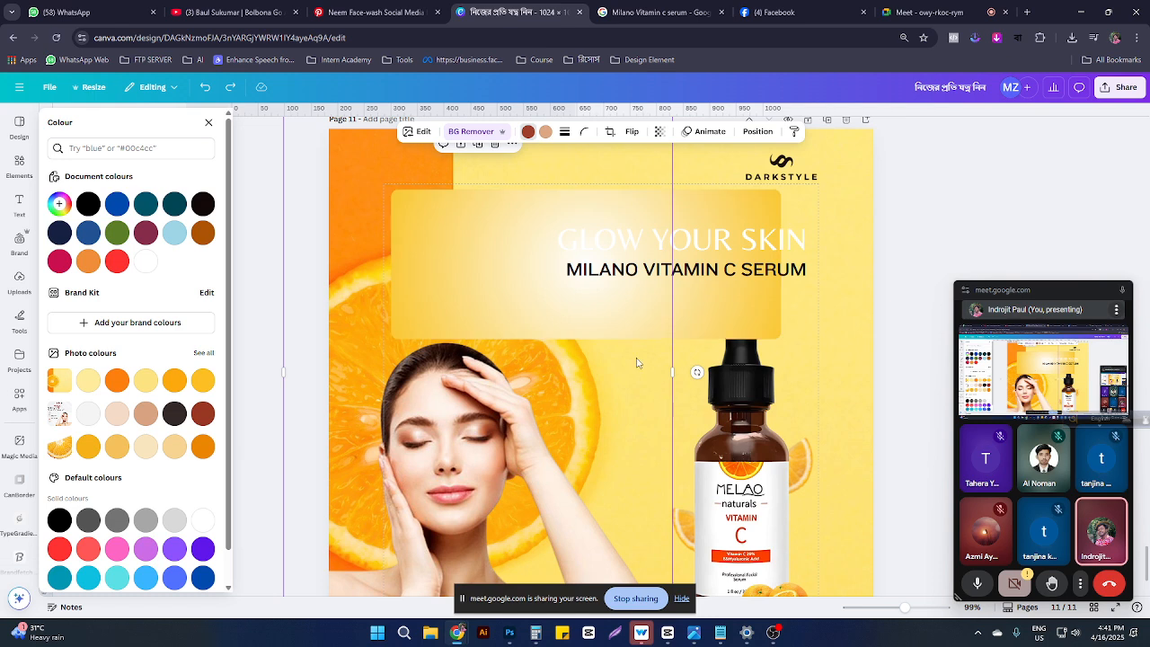
# Step: Delete the backing box, keeping both title lines on the yellow background
pyautogui.click(683, 269)
pyautogui.press('Delete')
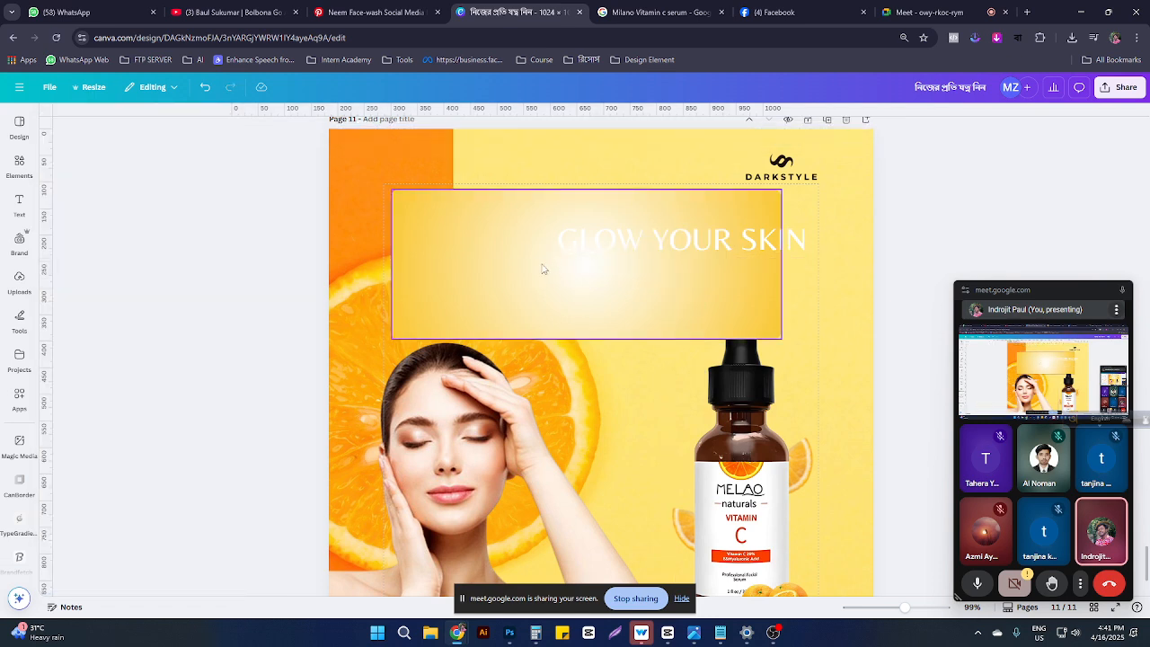
pyautogui.click(541, 268)
pyautogui.press('Delete')
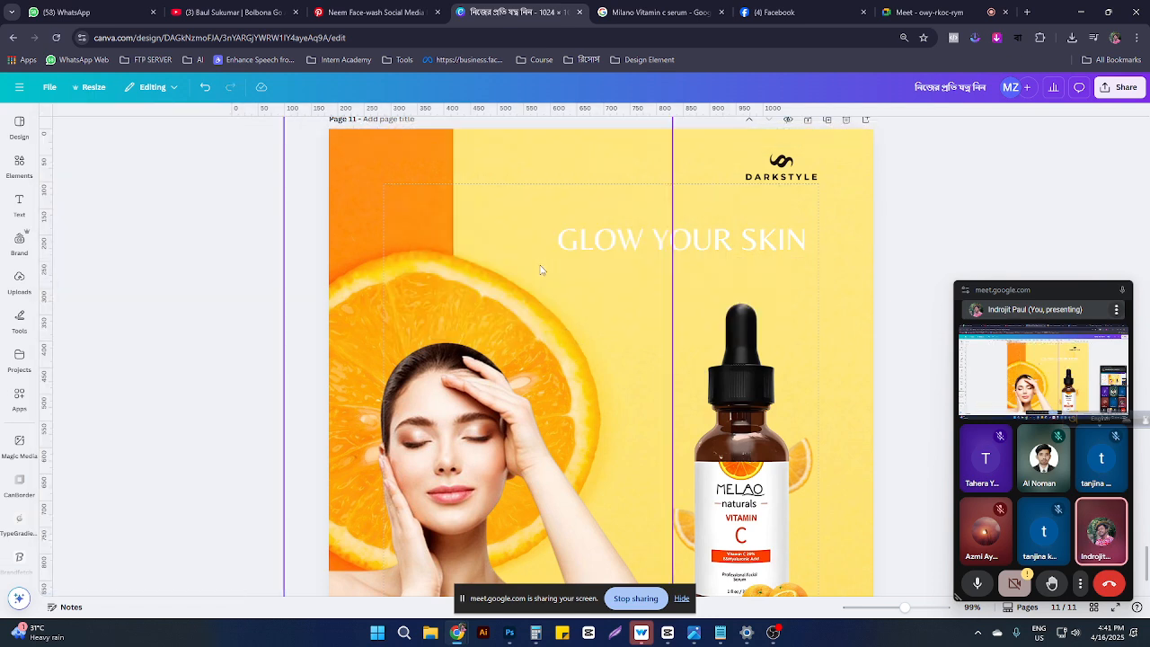
pyautogui.hotkey('ctrl', 'z')
pyautogui.hotkey('ctrl', 'z')
pyautogui.click(536, 220)
pyautogui.press('Delete')
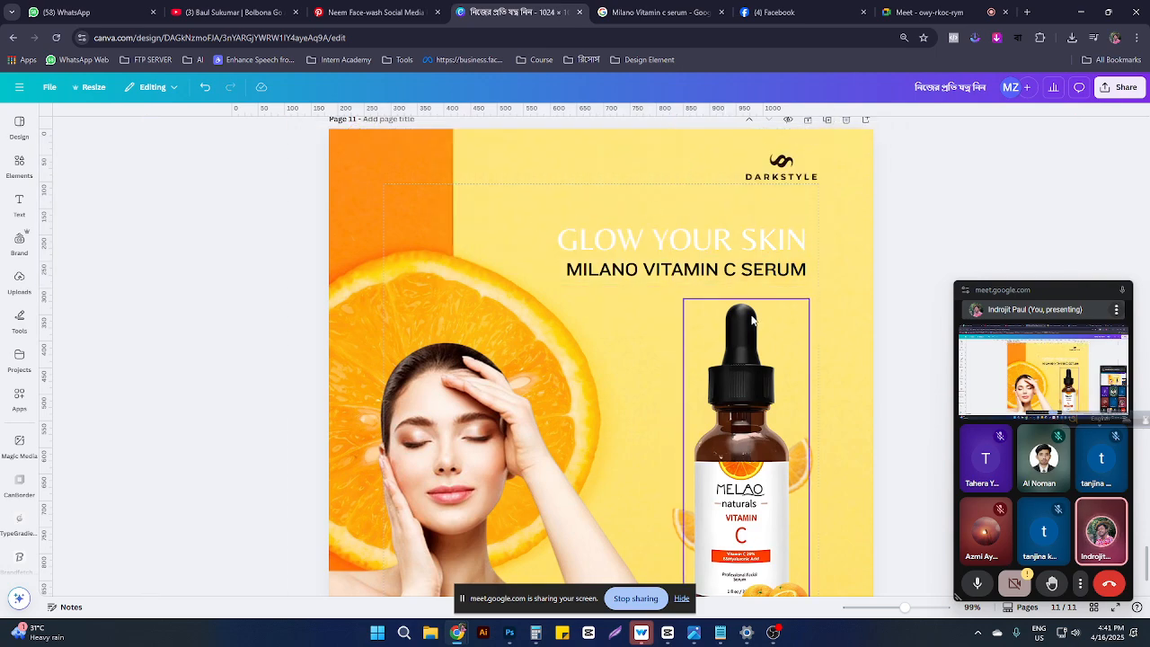
# Step: Duplicate page 11 as page 12 and delete its orange background photo
pyautogui.scroll(-2, 751, 315)
pyautogui.scroll(5, 781, 342)
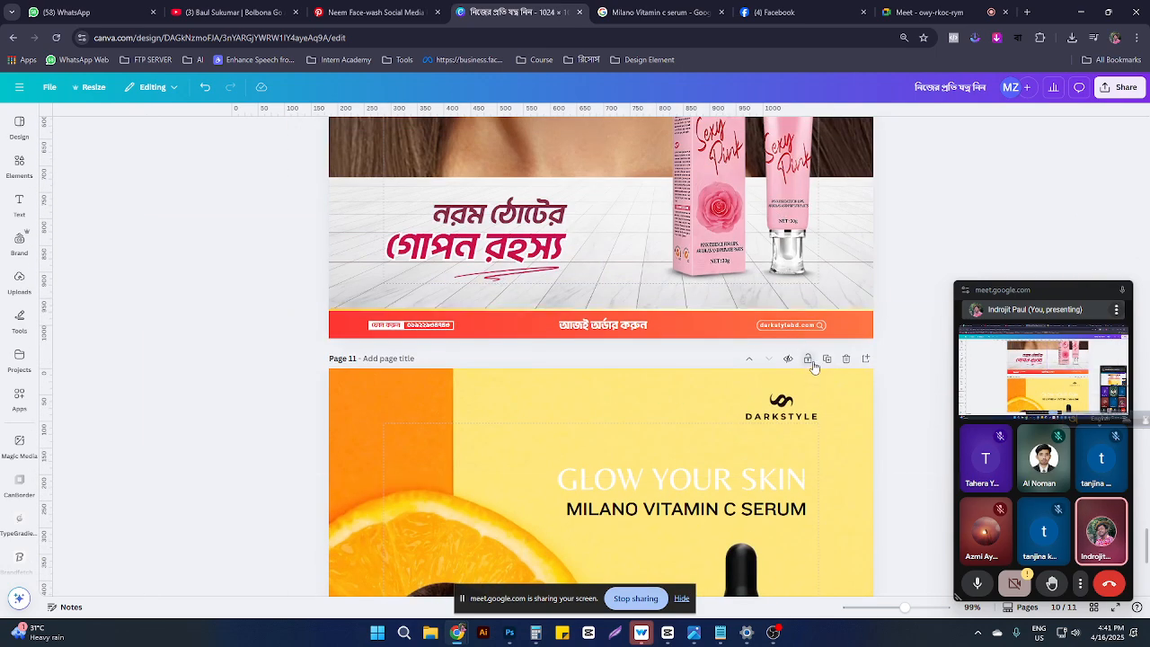
pyautogui.click(827, 358)
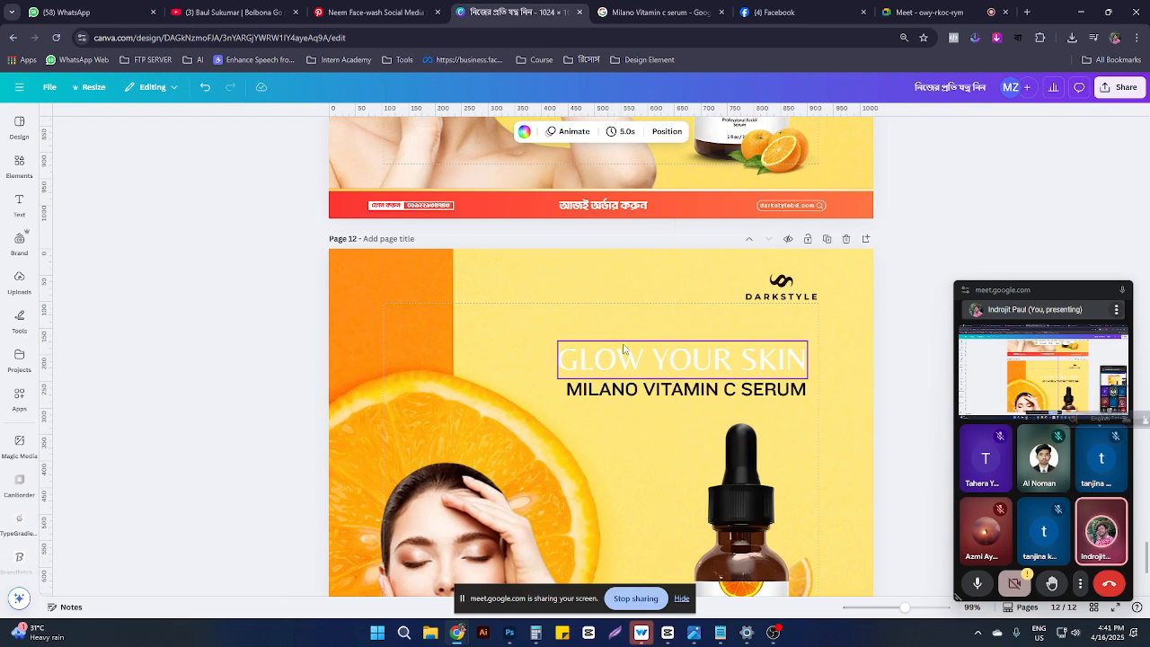
pyautogui.click(536, 303)
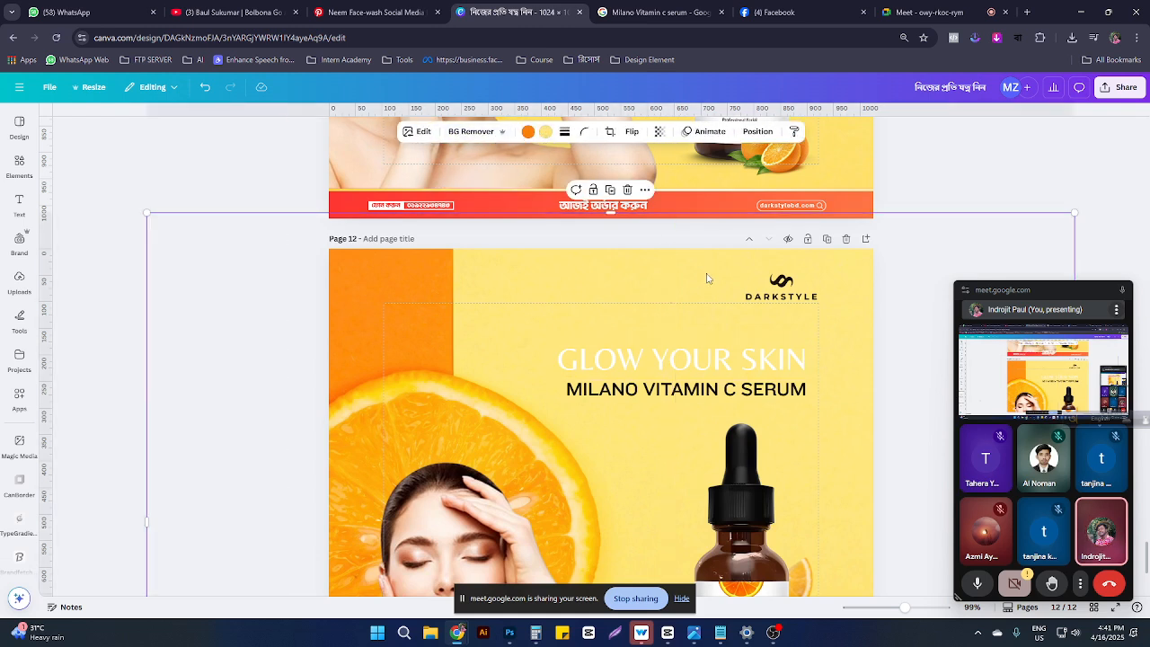
pyautogui.press('Delete')
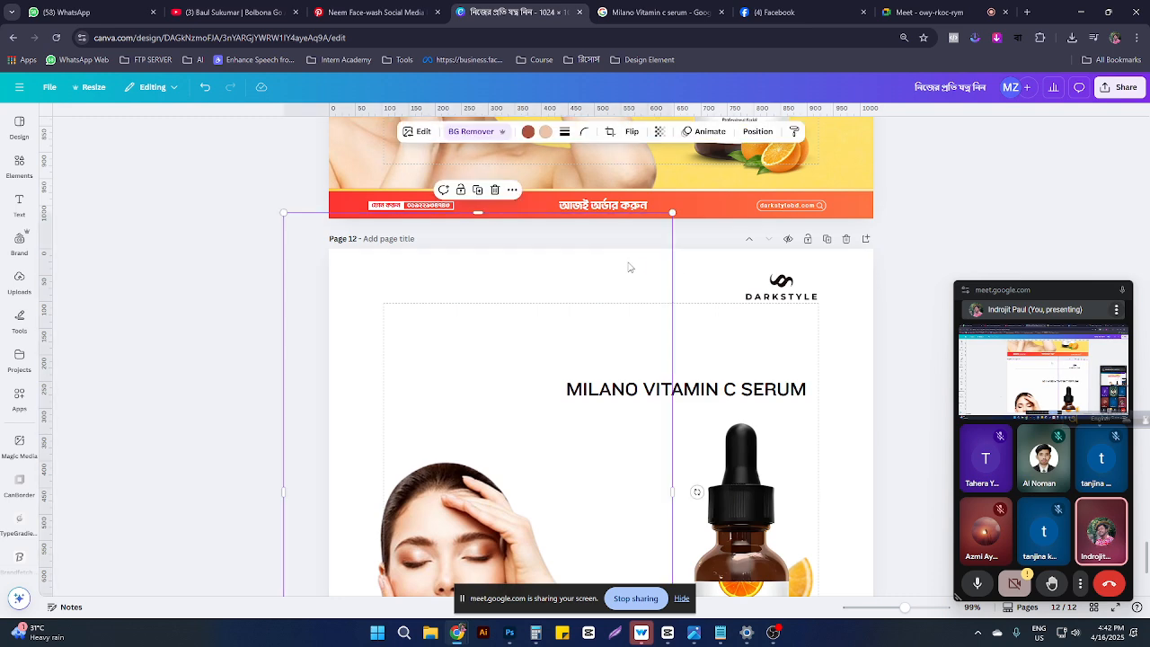
pyautogui.click(692, 299)
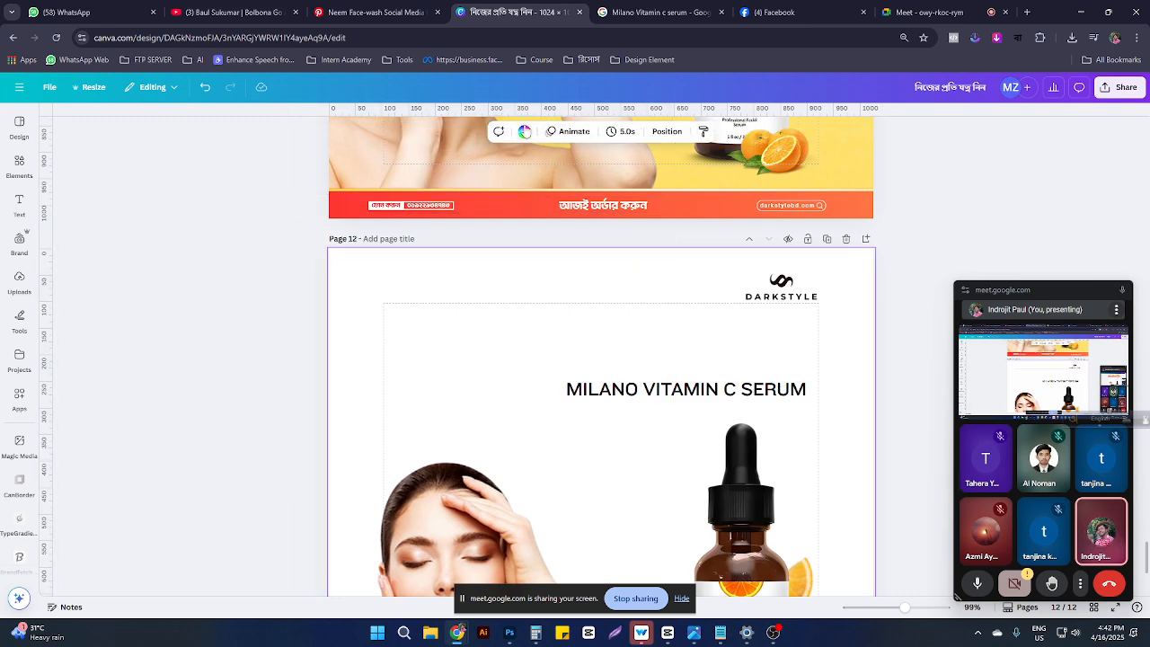
# Step: Fill page 12's background with the white-to-yellow circular gradient
pyautogui.click(525, 132)
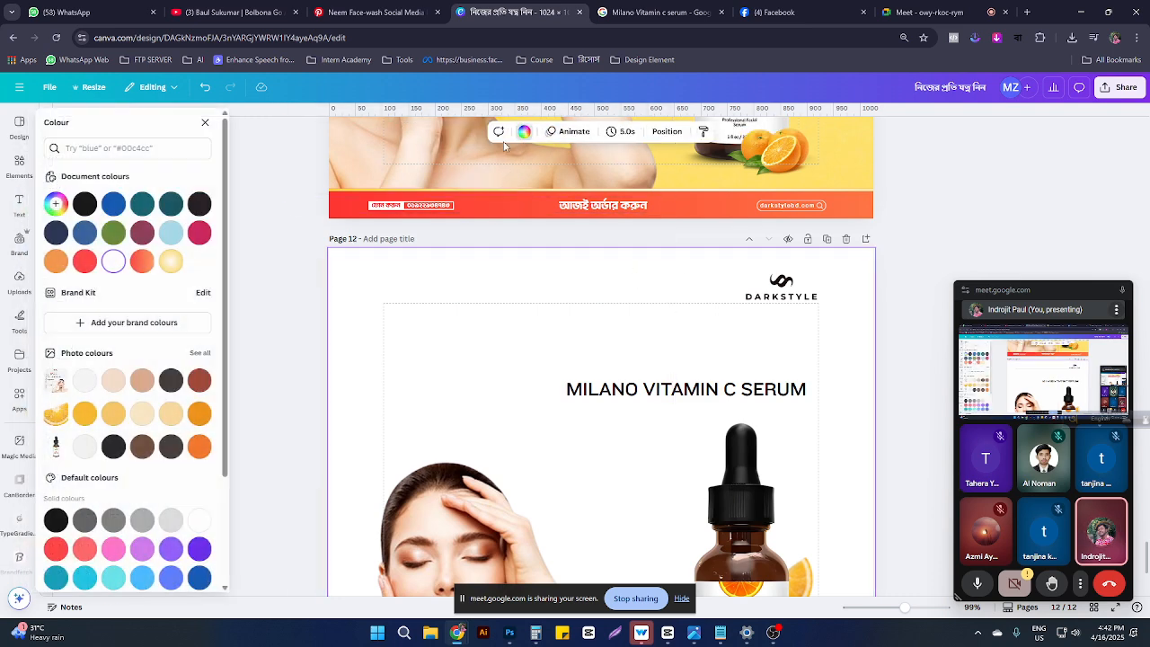
pyautogui.click(174, 260)
pyautogui.scroll(-3, 614, 372)
pyautogui.scroll(3, 617, 370)
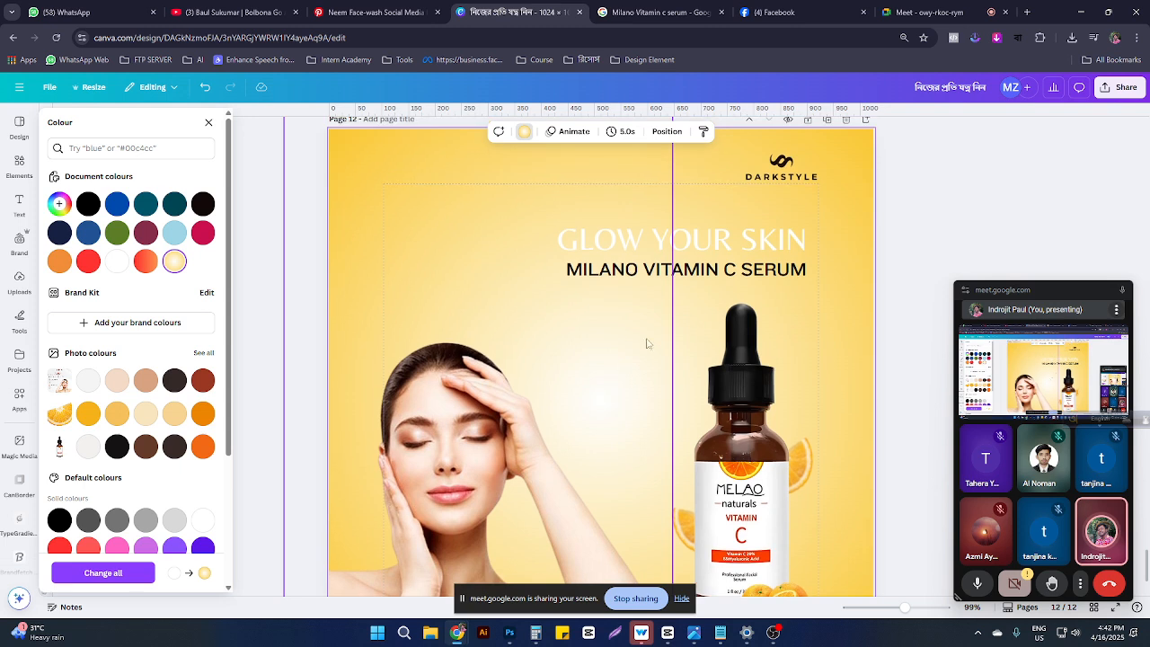
# Step: Shift the serum title left and place GLOW YOUR SKIN just above it
pyautogui.click(621, 270)
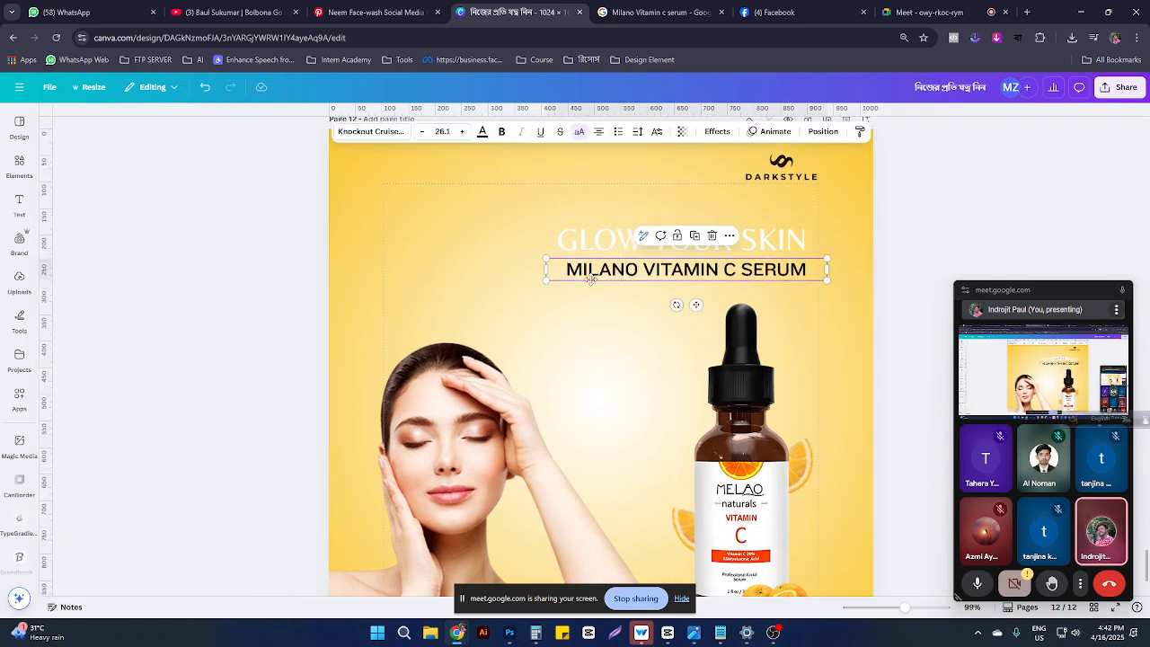
pyautogui.moveTo(621, 269); pyautogui.dragTo(540, 278)
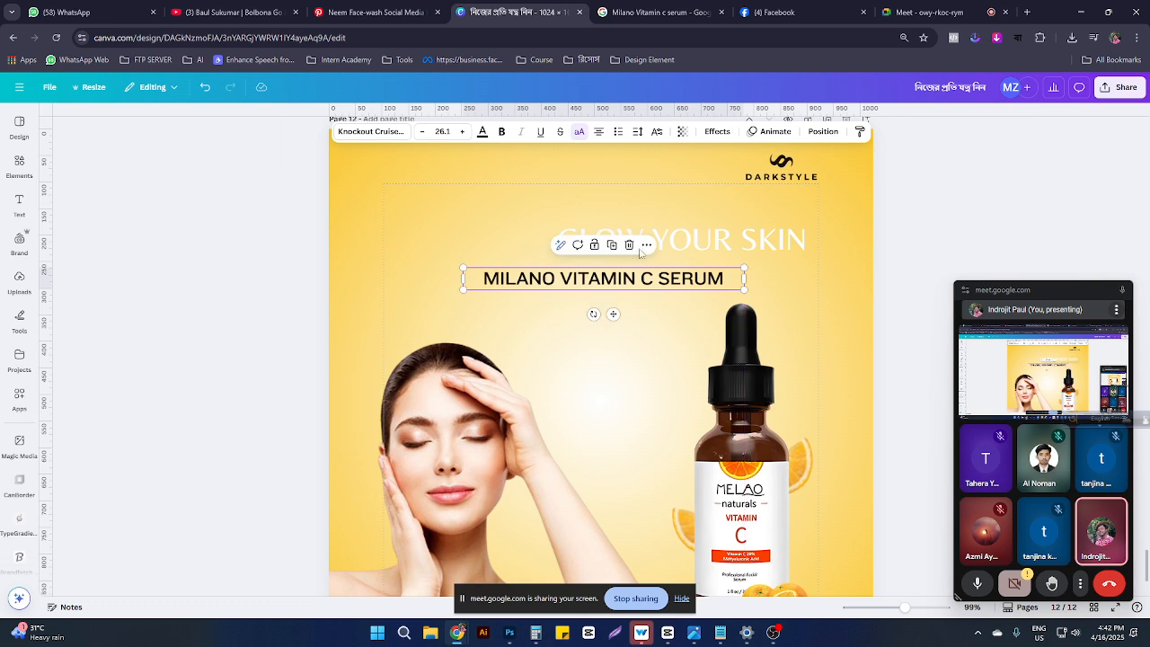
pyautogui.click(617, 240)
pyautogui.moveTo(617, 240); pyautogui.dragTo(634, 250)
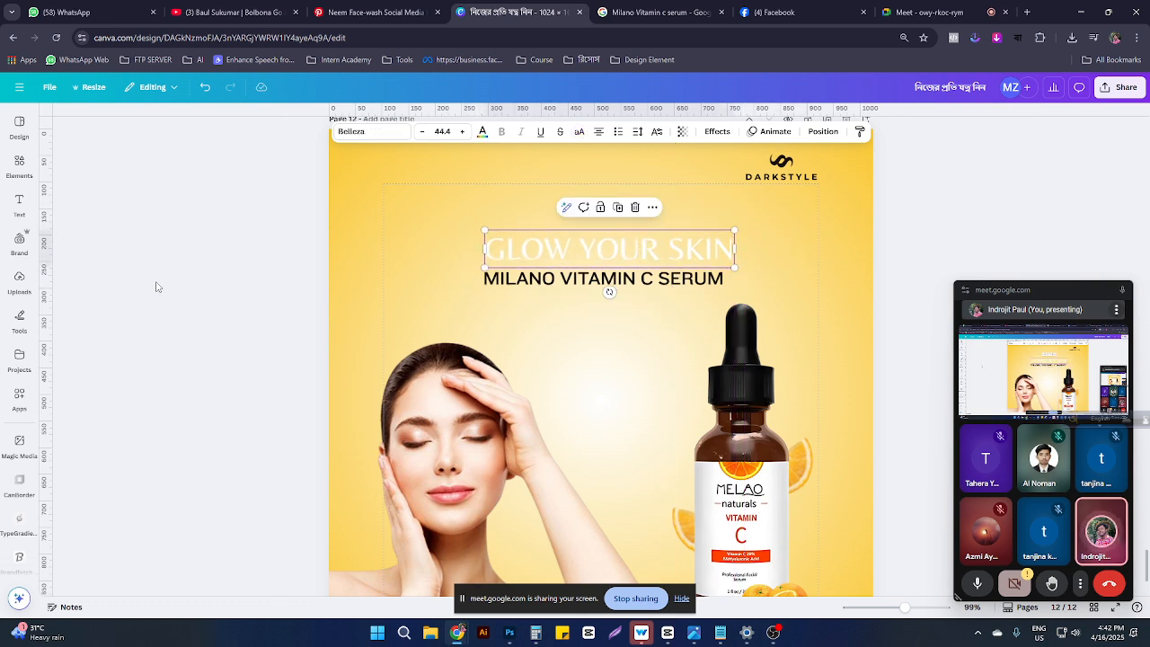
# Step: Search Elements for 'ora' and add the orange cross-section photo from Photos
pyautogui.click(18, 170)
pyautogui.click(111, 121)
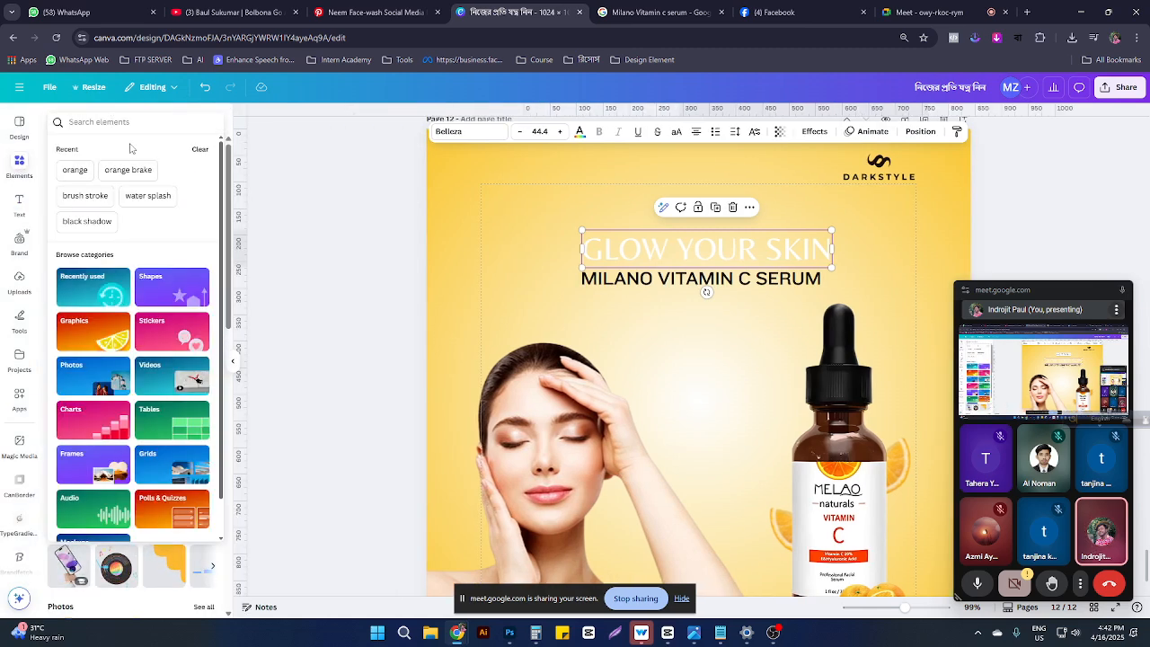
pyautogui.write('ora')
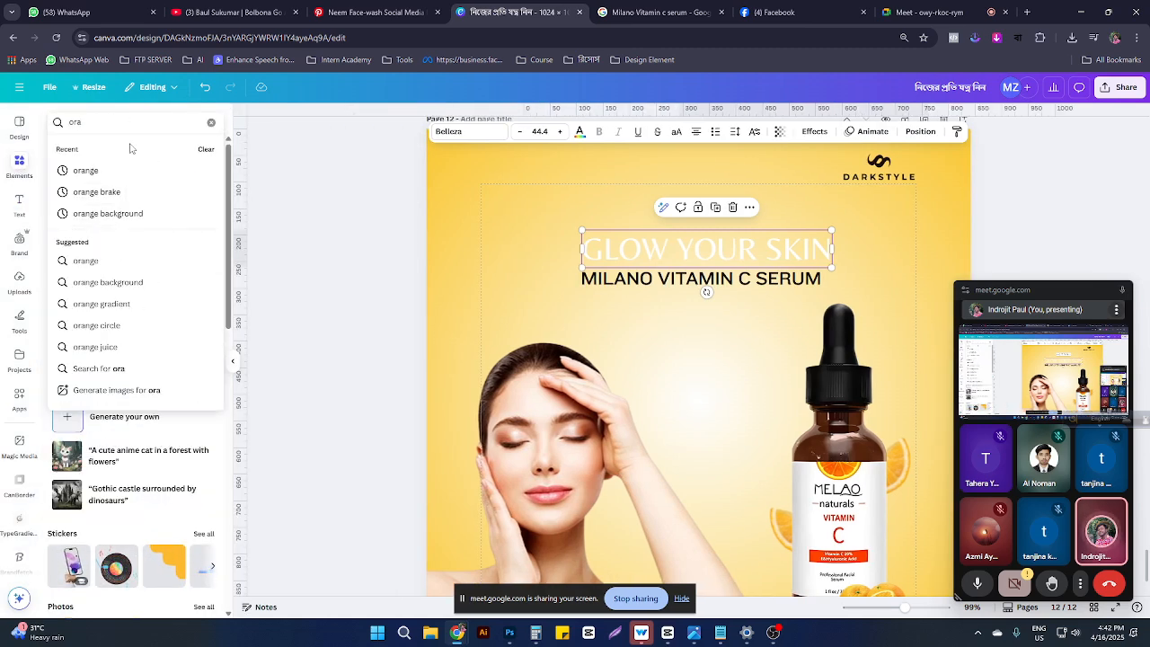
pyautogui.click(85, 173)
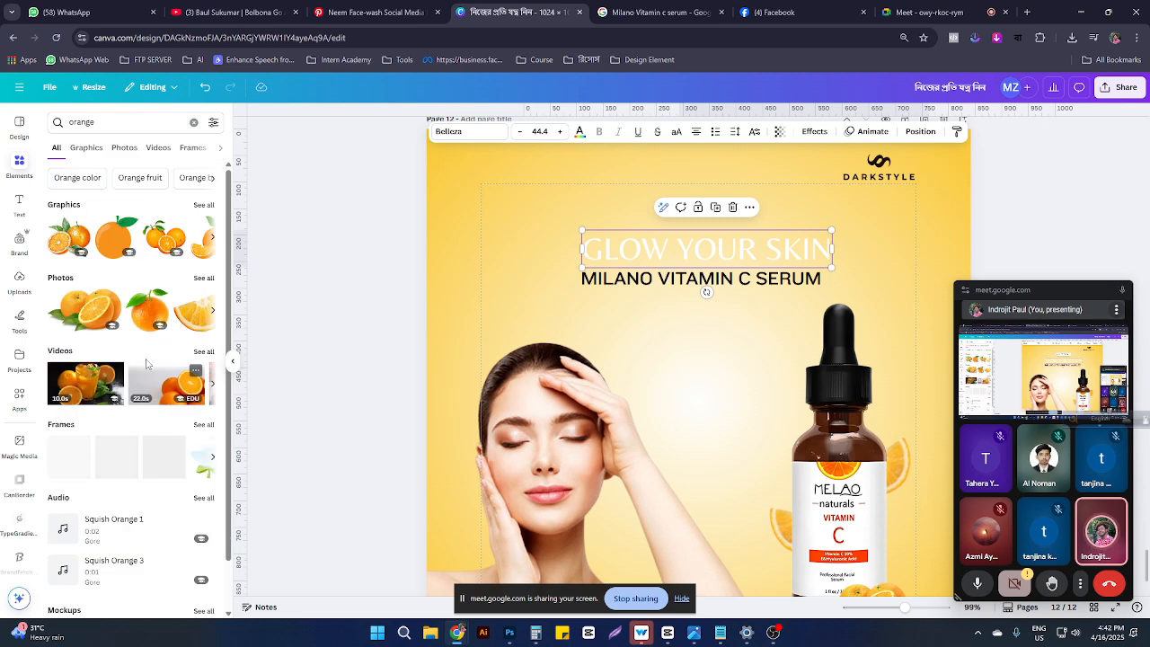
pyautogui.click(87, 148)
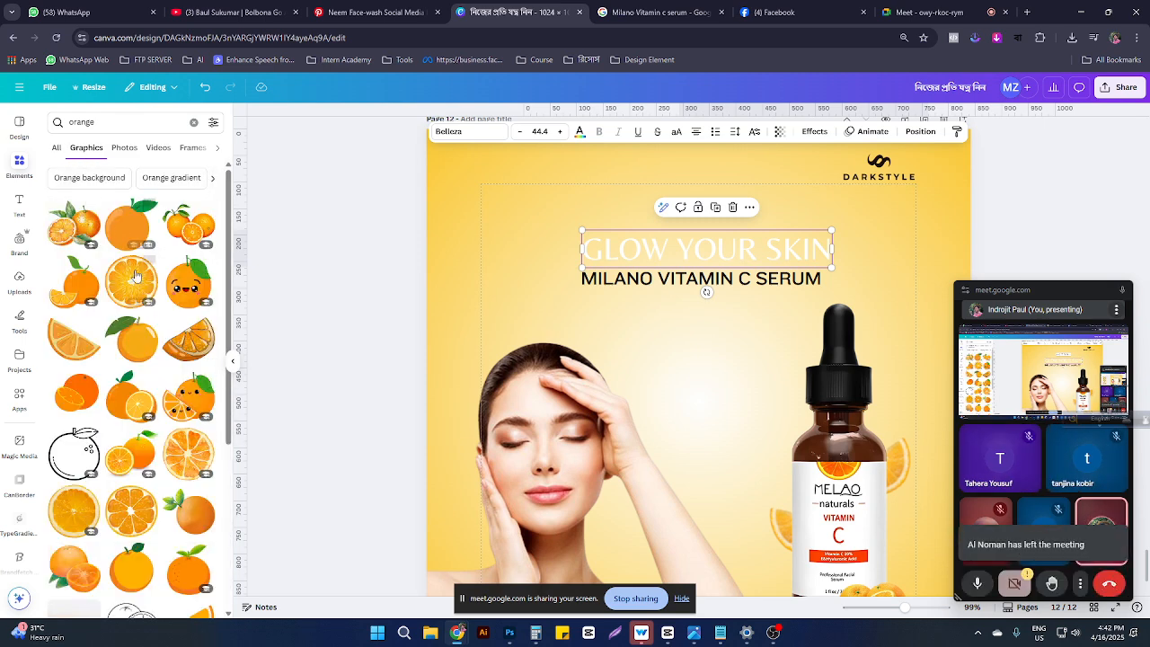
pyautogui.click(122, 147)
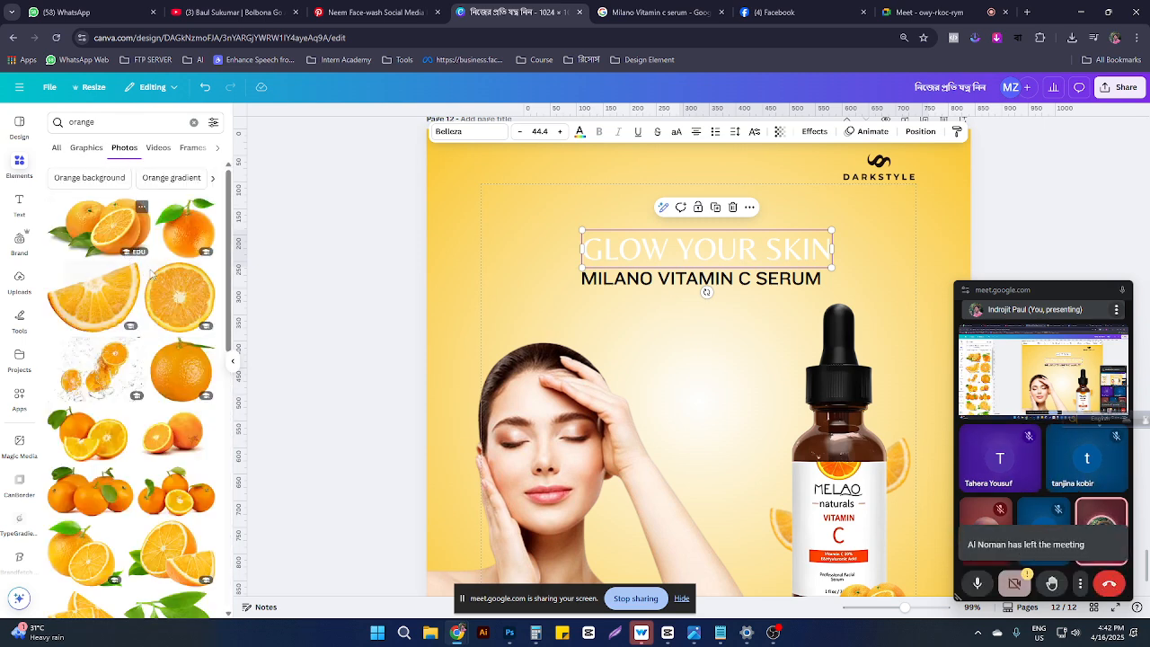
pyautogui.click(180, 296)
# Step: Send the orange slice behind the model, then shrink, crop to a half slice and place it left
pyautogui.scroll(-1, 899, 219)
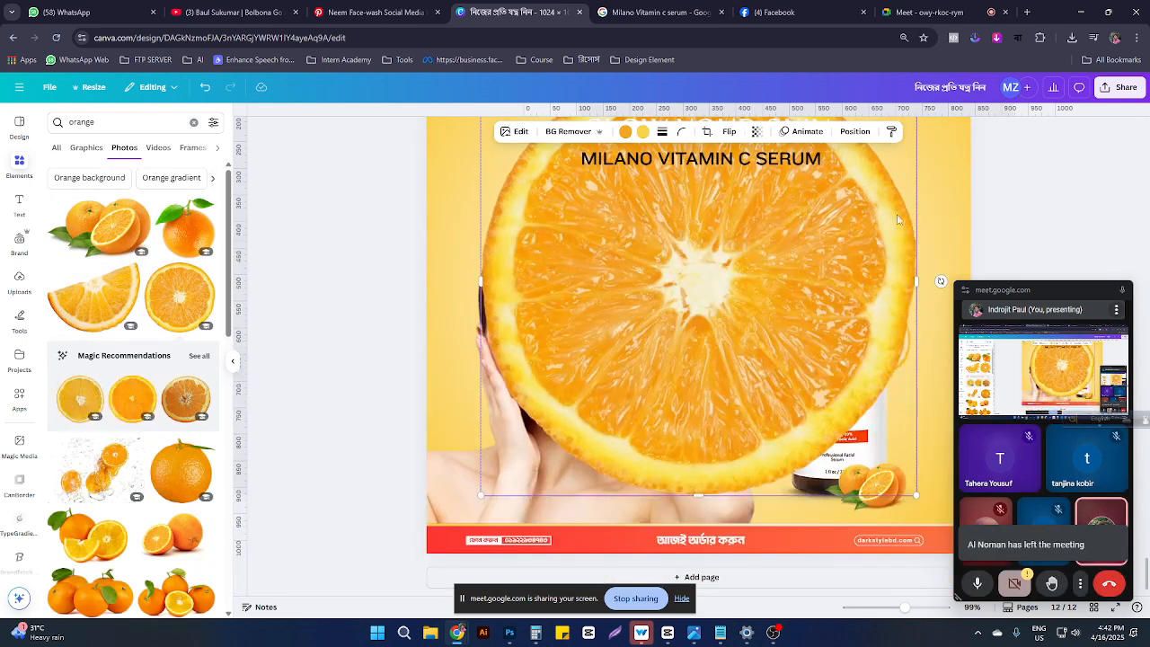
pyautogui.click(854, 132)
pyautogui.moveTo(135, 279); pyautogui.dragTo(135, 561)
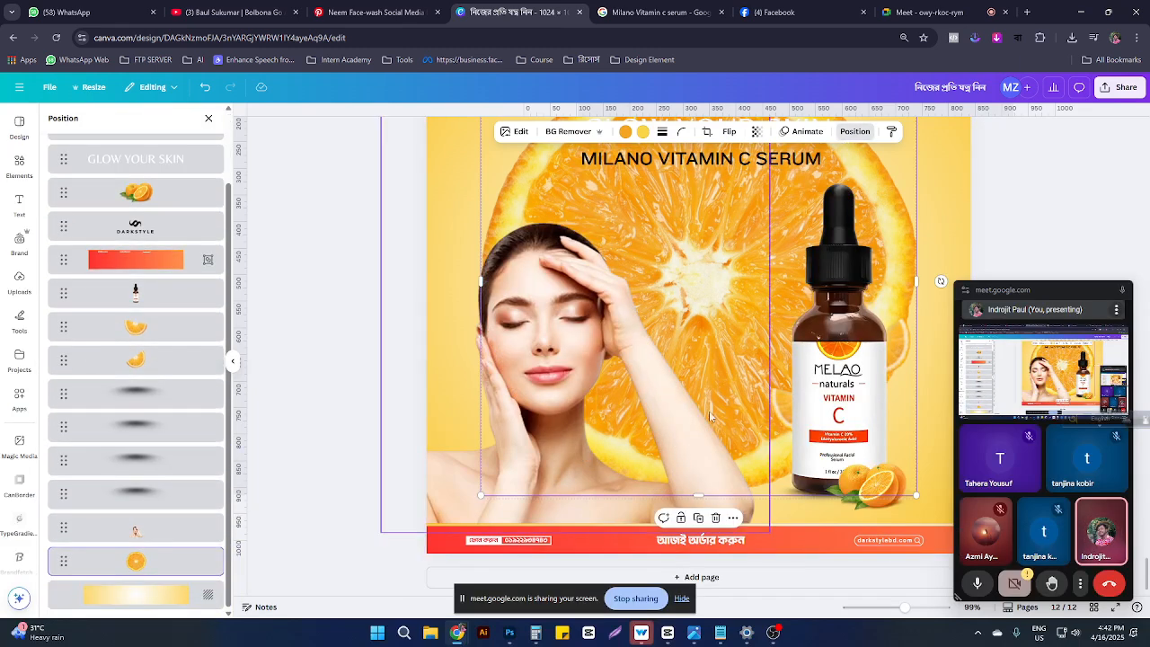
pyautogui.moveTo(726, 290); pyautogui.dragTo(596, 376)
pyautogui.scroll(2, 807, 203)
pyautogui.scroll(1, 781, 214)
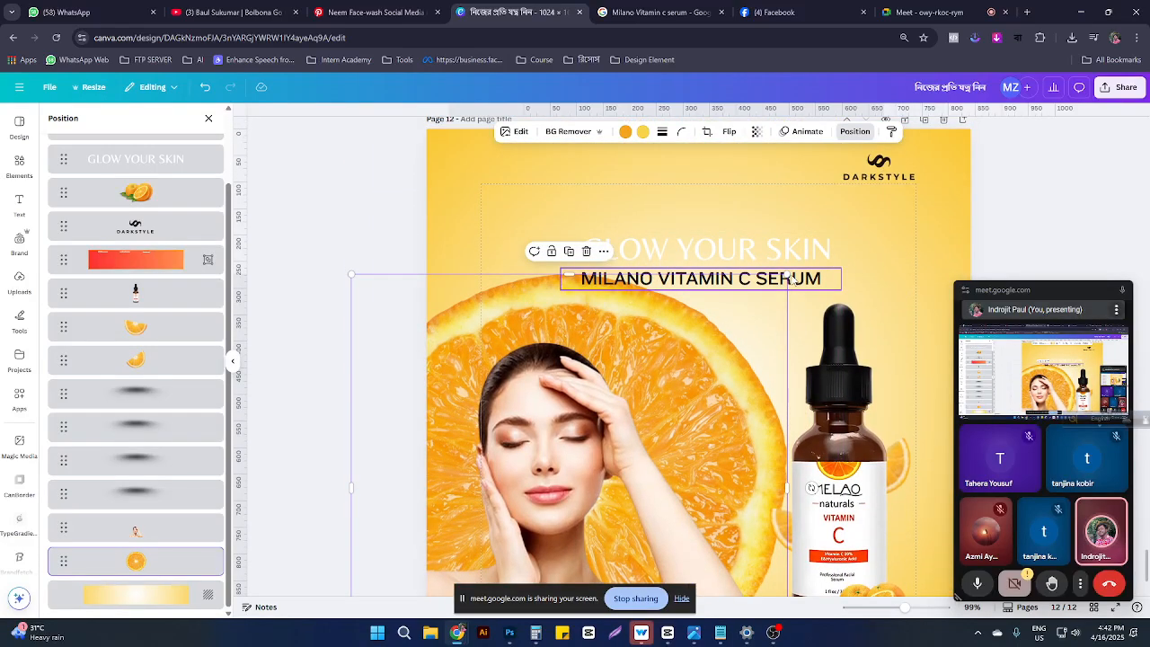
pyautogui.moveTo(787, 273); pyautogui.dragTo(688, 313)
pyautogui.moveTo(662, 345); pyautogui.dragTo(753, 272)
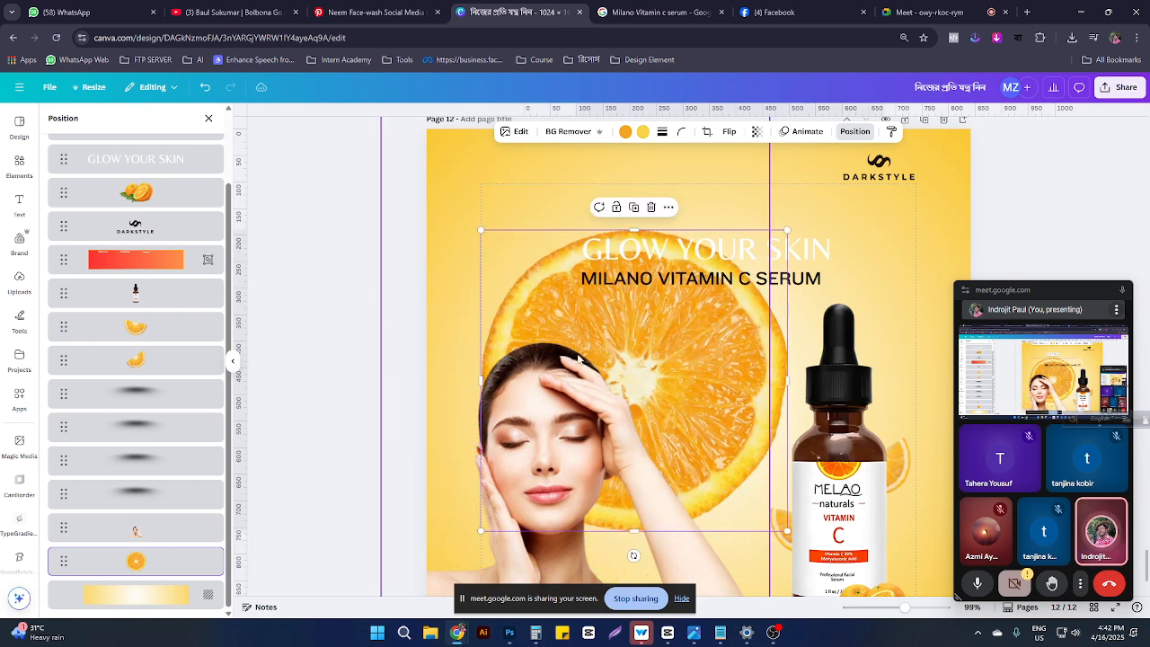
pyautogui.moveTo(474, 381); pyautogui.dragTo(631, 381)
pyautogui.moveTo(705, 388); pyautogui.dragTo(487, 414)
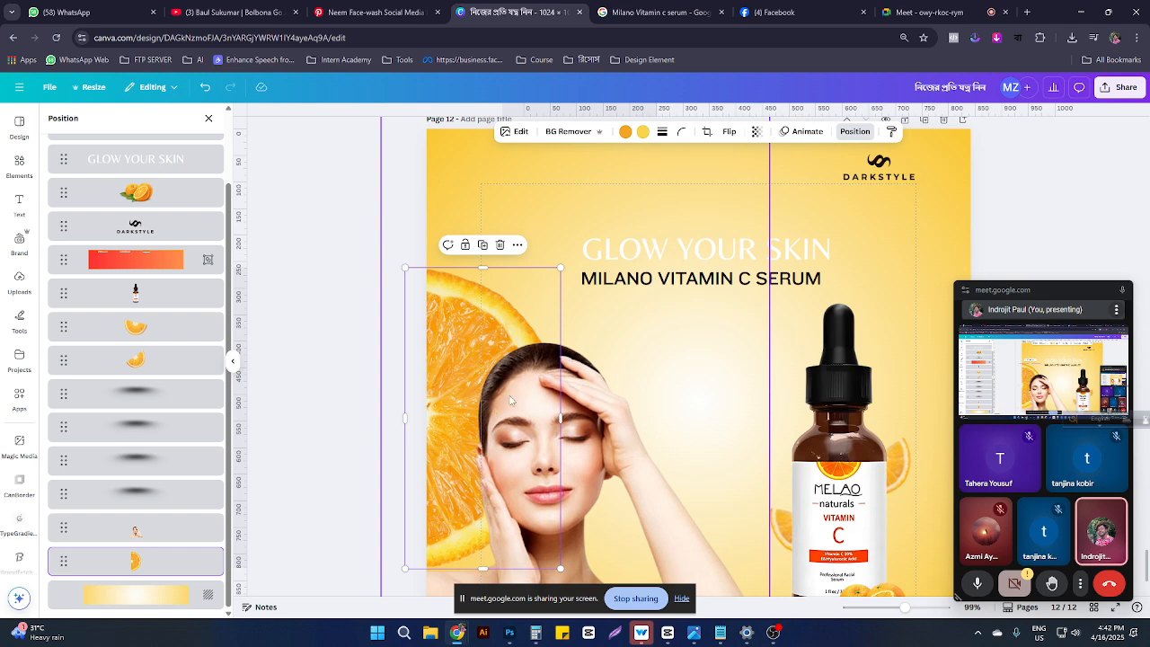
pyautogui.scroll(-2, 729, 429)
# Step: Enlarge the model photo slightly from its corner
pyautogui.click(585, 458)
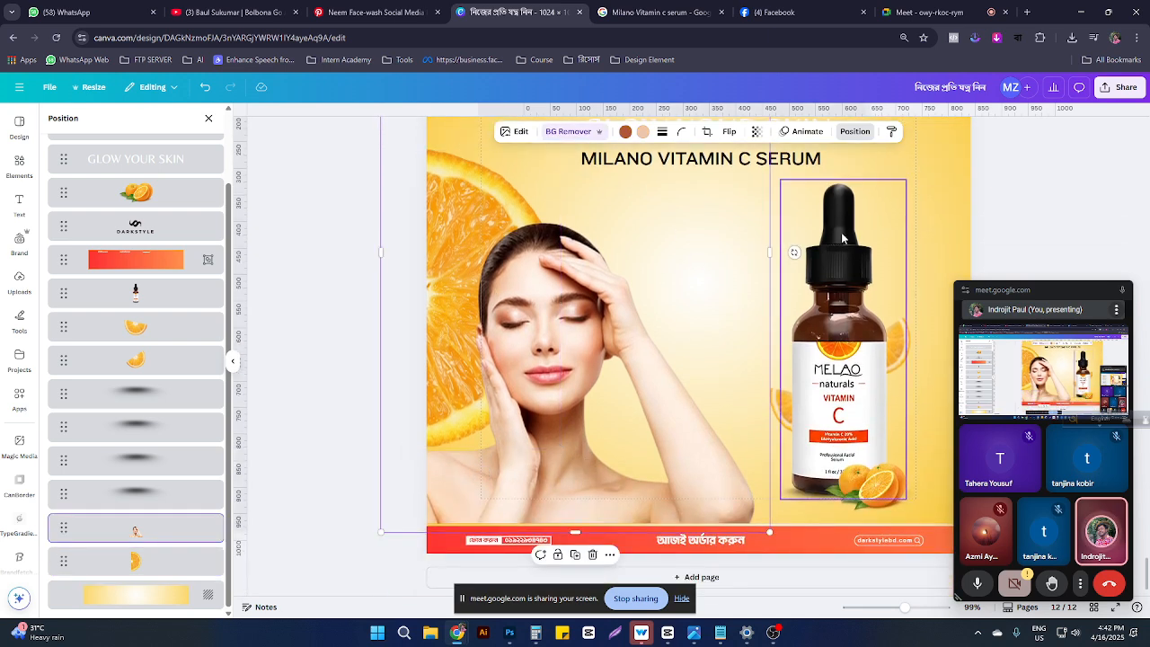
pyautogui.scroll(2, 779, 267)
pyautogui.scroll(-5, 778, 260)
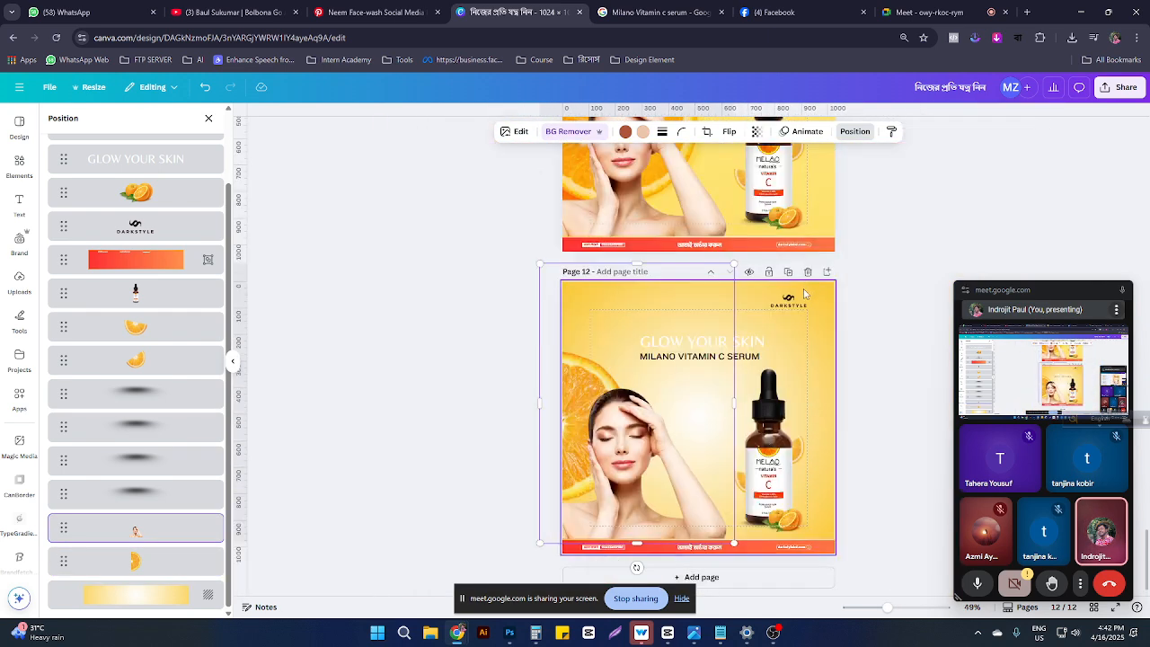
pyautogui.moveTo(733, 264); pyautogui.dragTo(794, 243)
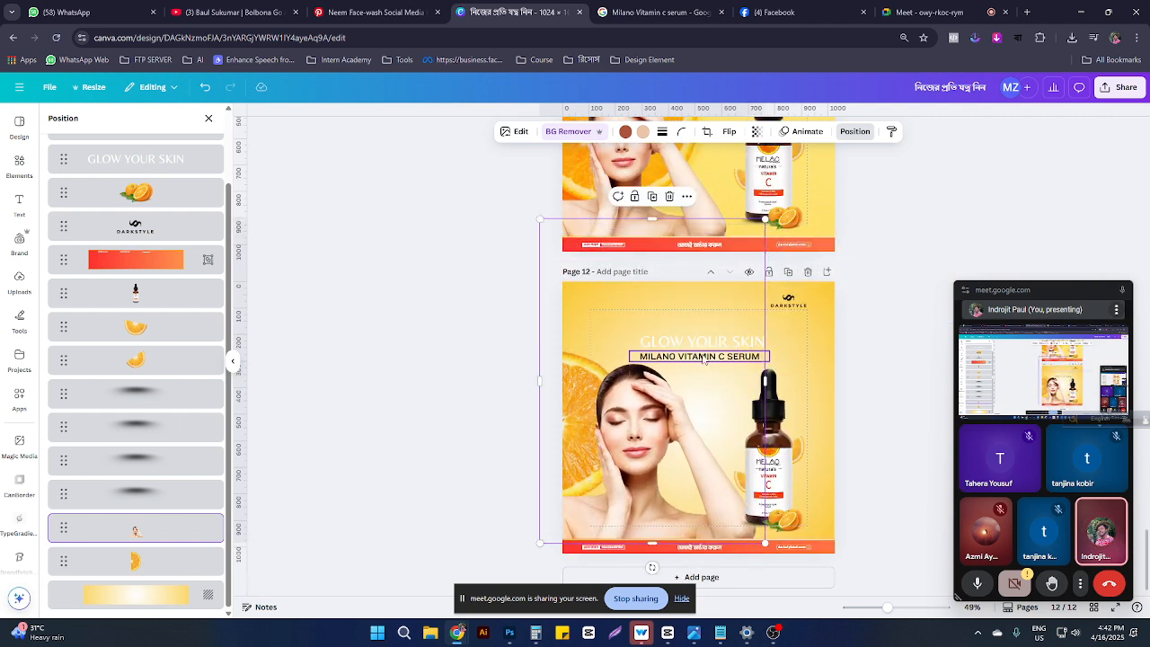
# Step: Move the GLOW YOUR SKIN headline and serum subtitle a little higher
pyautogui.click(904, 341)
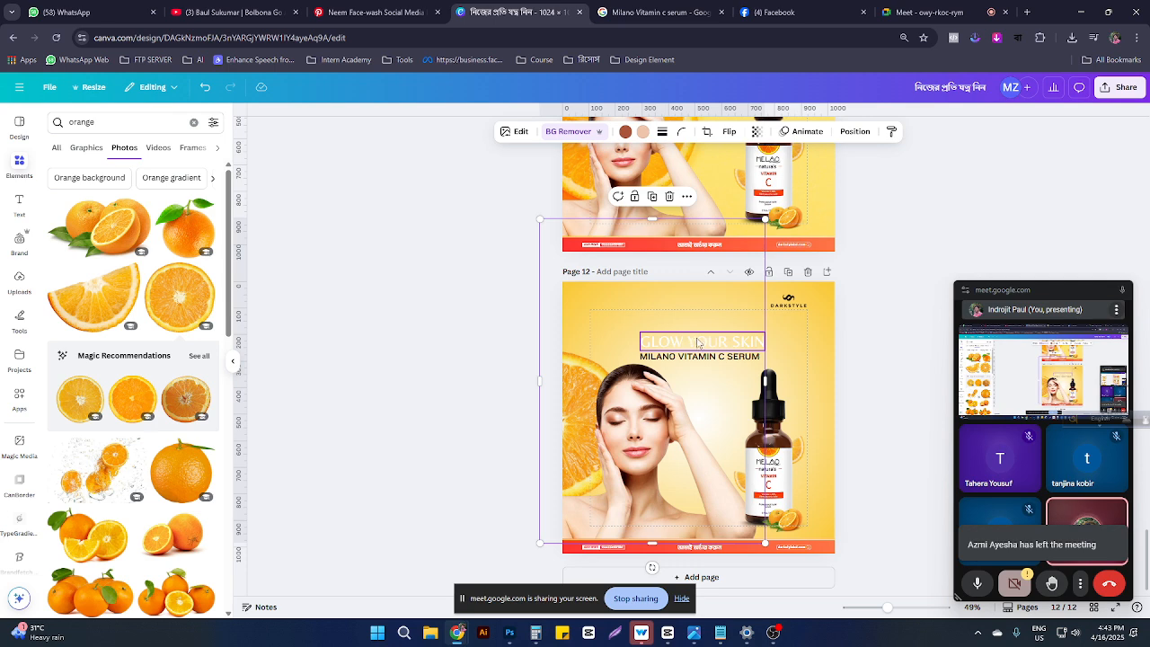
pyautogui.moveTo(699, 343)
pyautogui.mouseDown()
pyautogui.moveTo(702, 330)
pyautogui.moveTo(713, 348)
pyautogui.mouseUp()
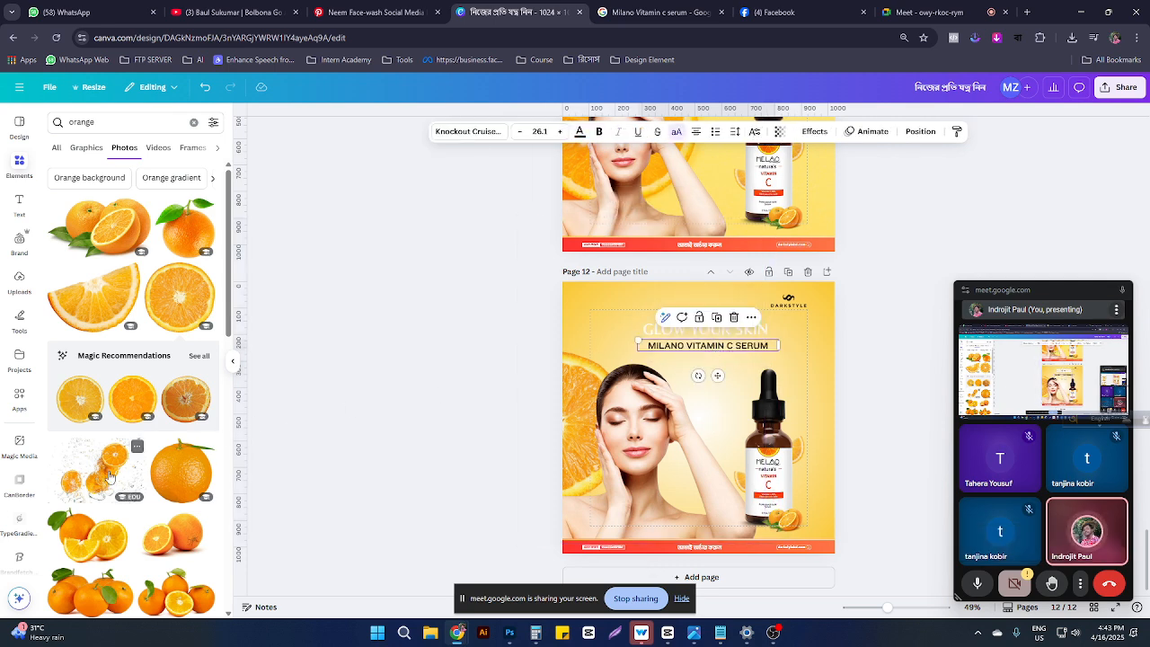
pyautogui.scroll(-3, 108, 476)
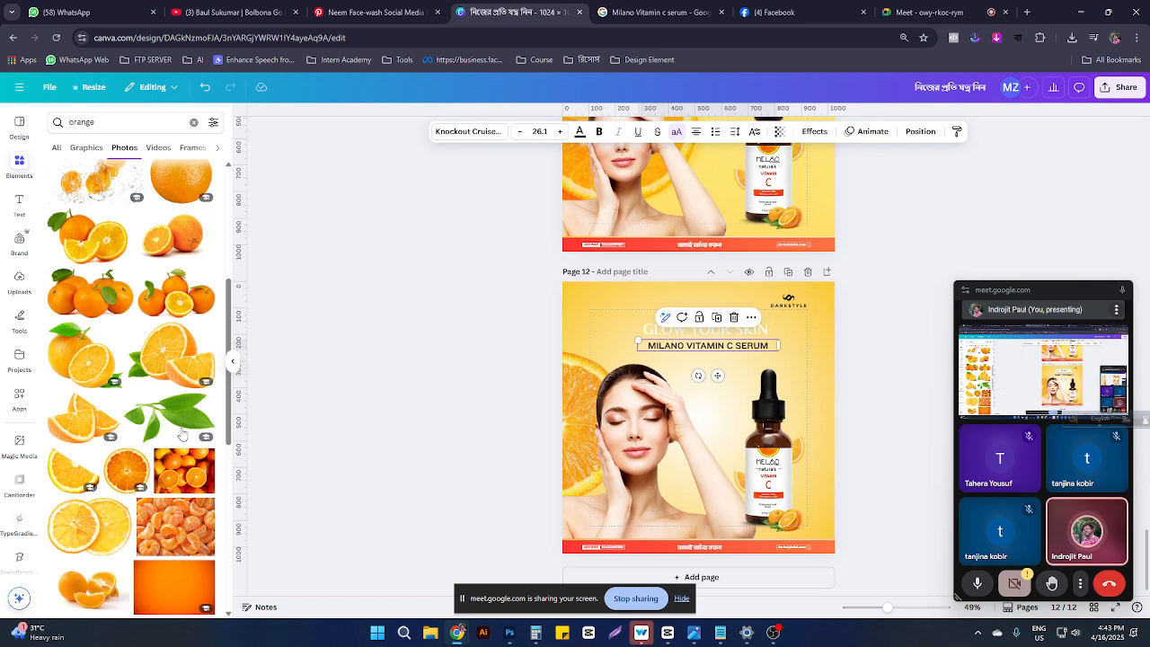
pyautogui.click(573, 298)
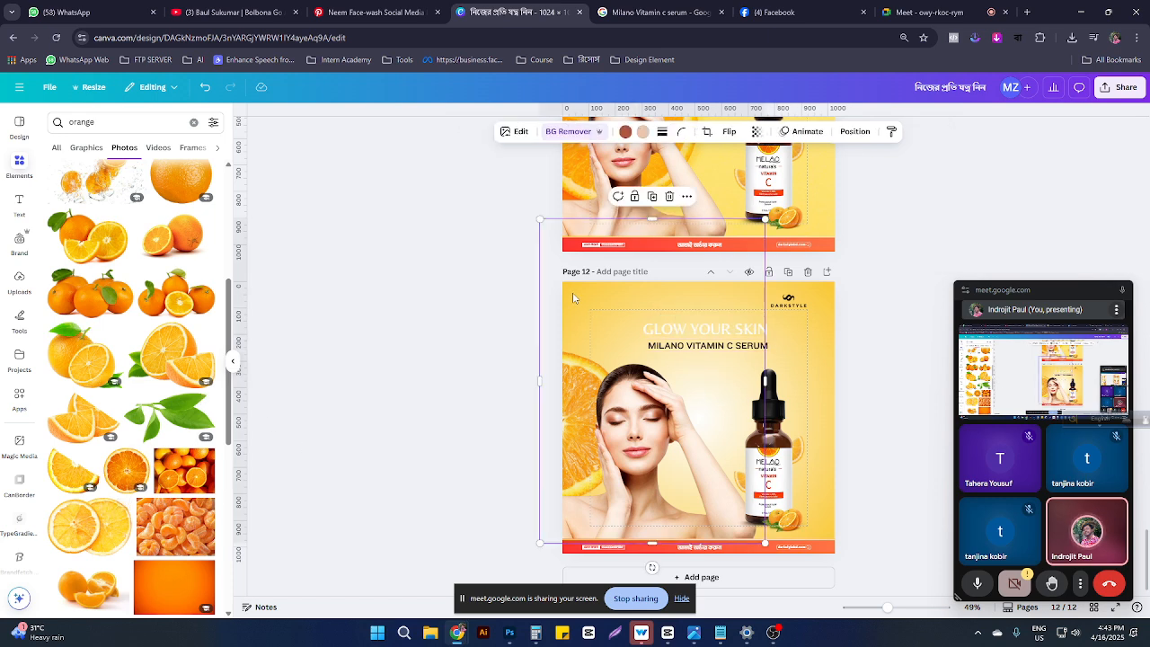
# Step: Search Elements for 'le' and add the scattered leaves photo around the serum bottle
pyautogui.click(18, 160)
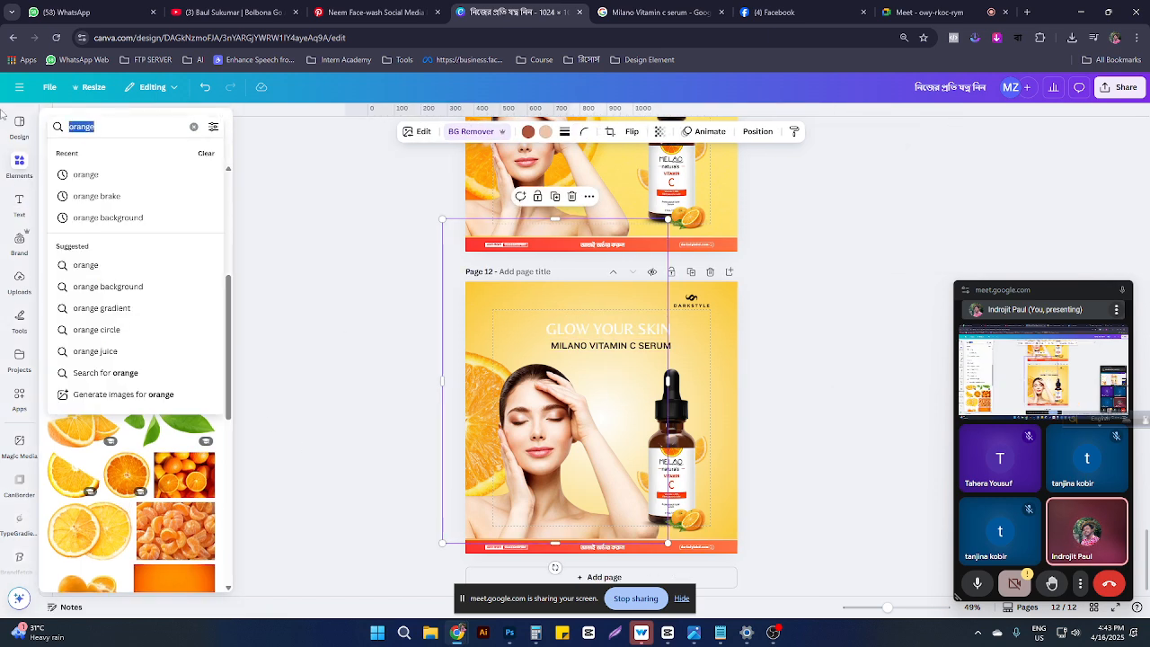
pyautogui.write('leaf')
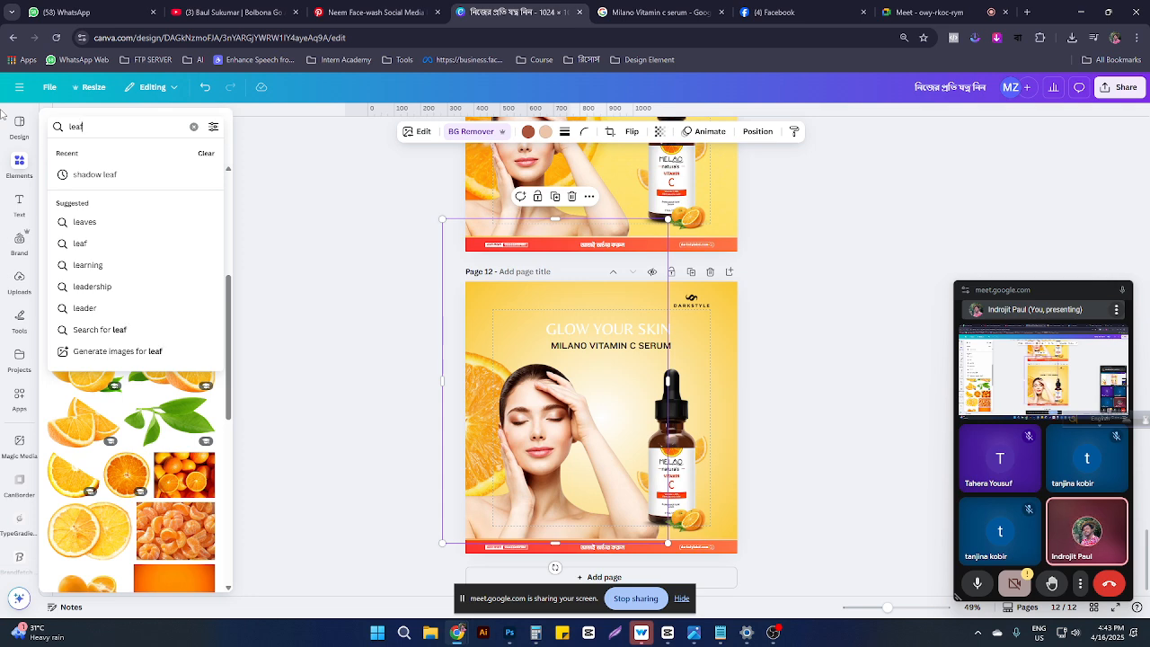
pyautogui.press('Return')
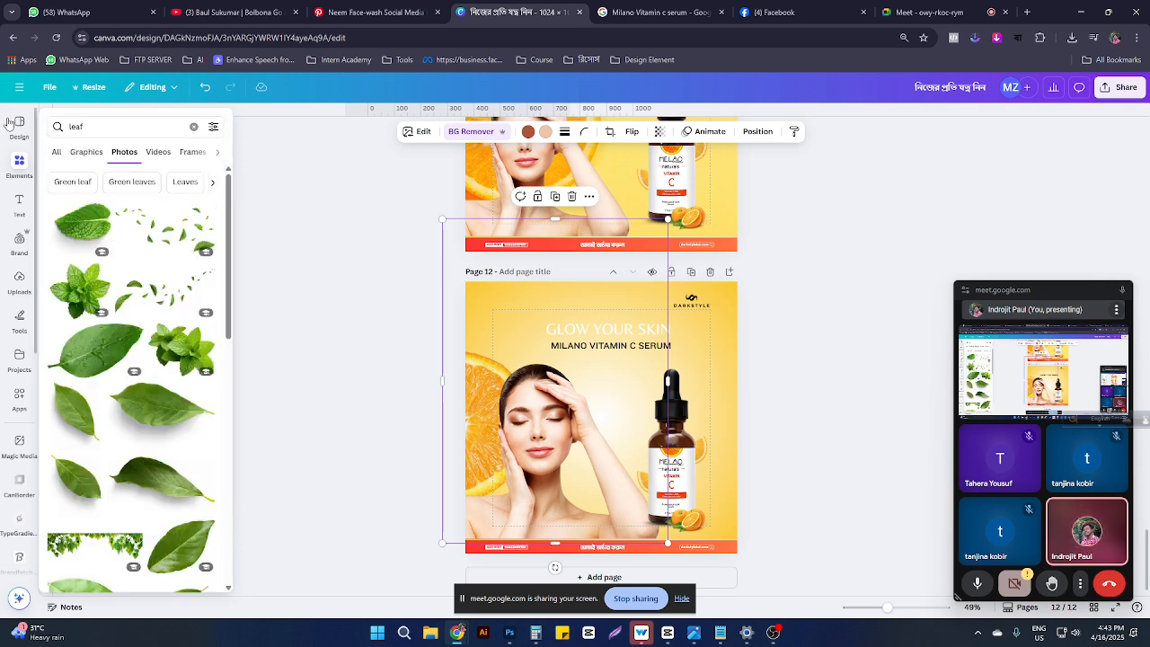
pyautogui.click(174, 254)
pyautogui.moveTo(601, 417); pyautogui.dragTo(672, 429)
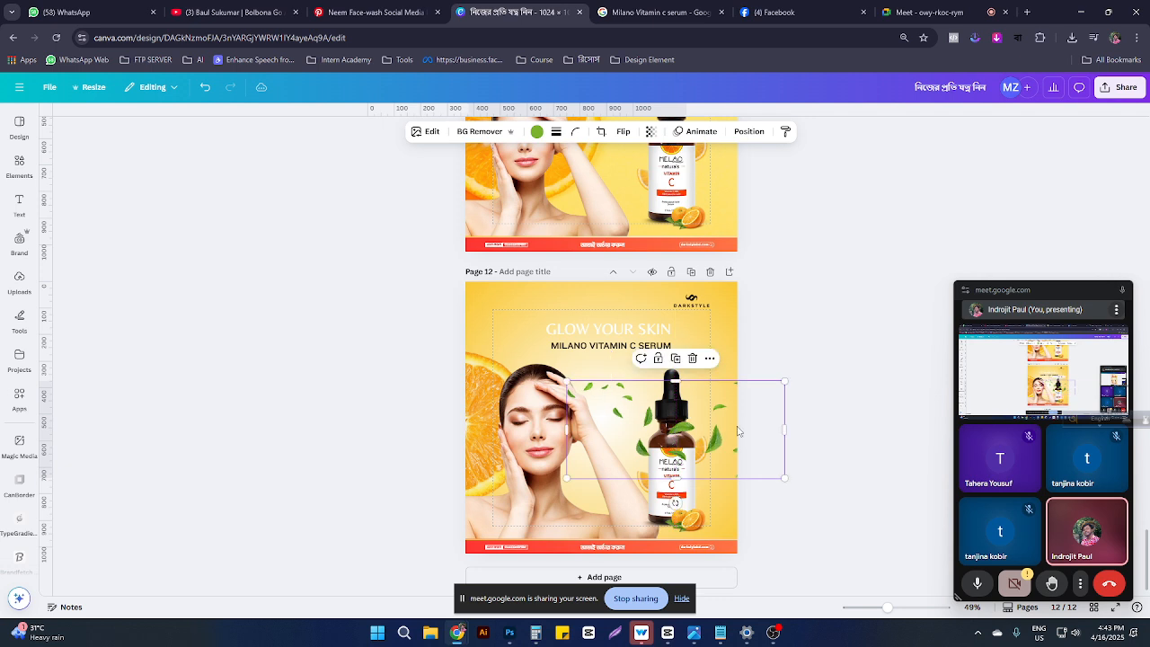
# Step: Send the leaves behind the bottle and narrow them to sit beside its upper left
pyautogui.click(749, 131)
pyautogui.moveTo(151, 284); pyautogui.dragTo(154, 339)
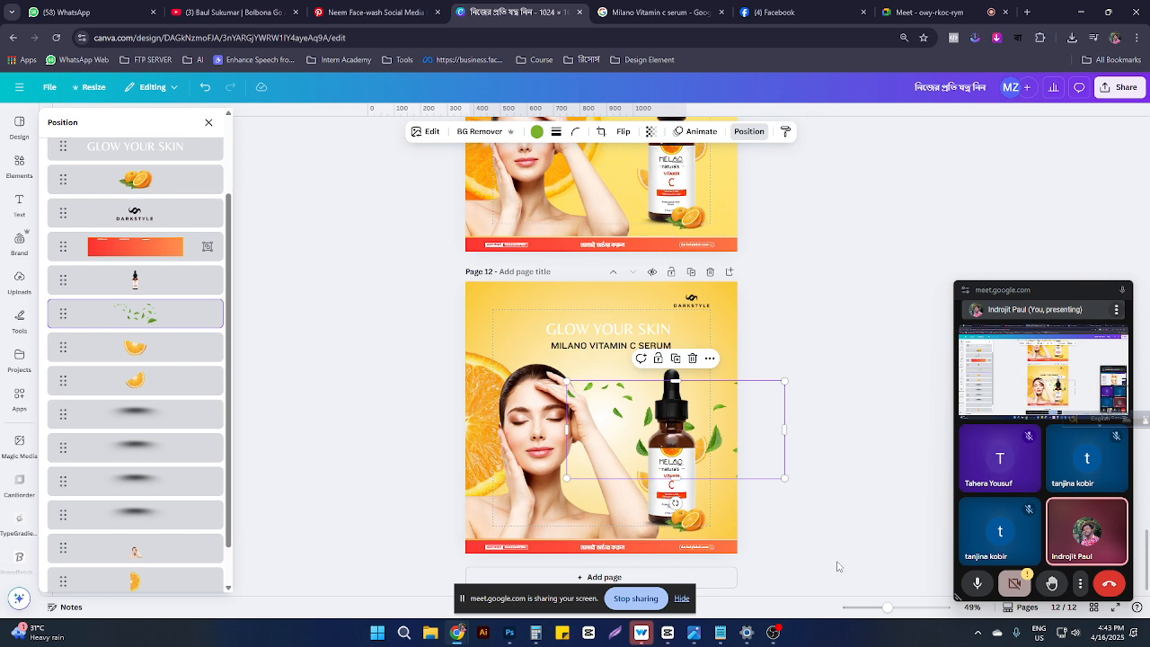
pyautogui.moveTo(784, 425); pyautogui.dragTo(667, 431)
pyautogui.moveTo(566, 429); pyautogui.dragTo(647, 414)
pyautogui.click(19, 127)
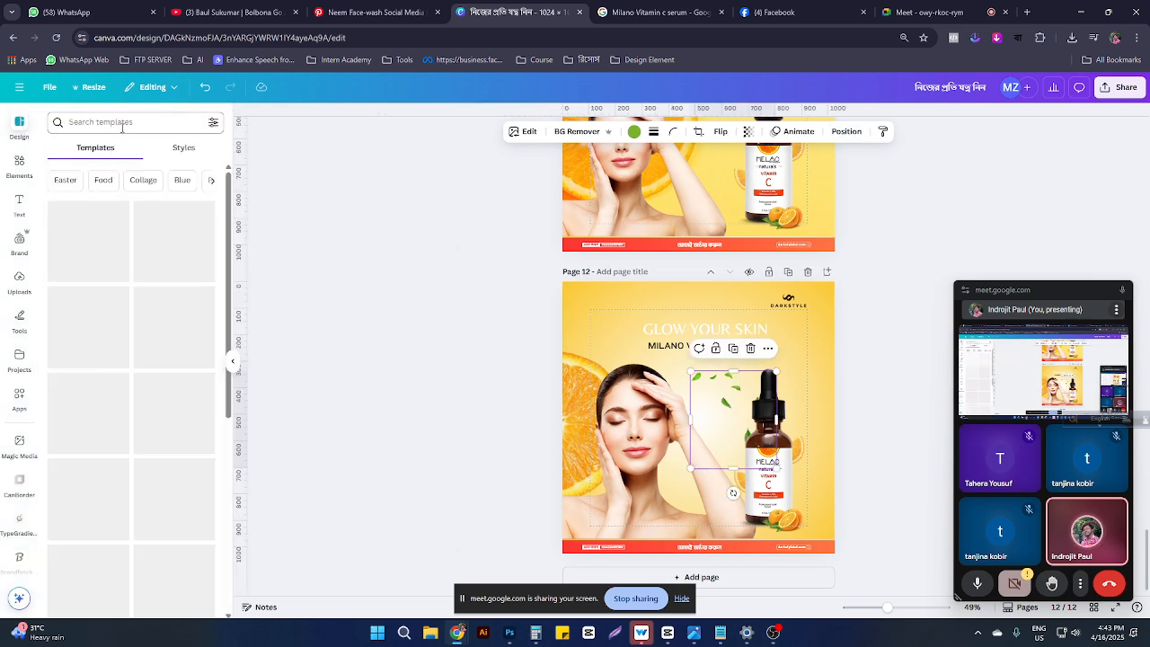
# Step: Search graphics for 'leaf shadow', try one over the model's face, then delete it
pyautogui.click(122, 122)
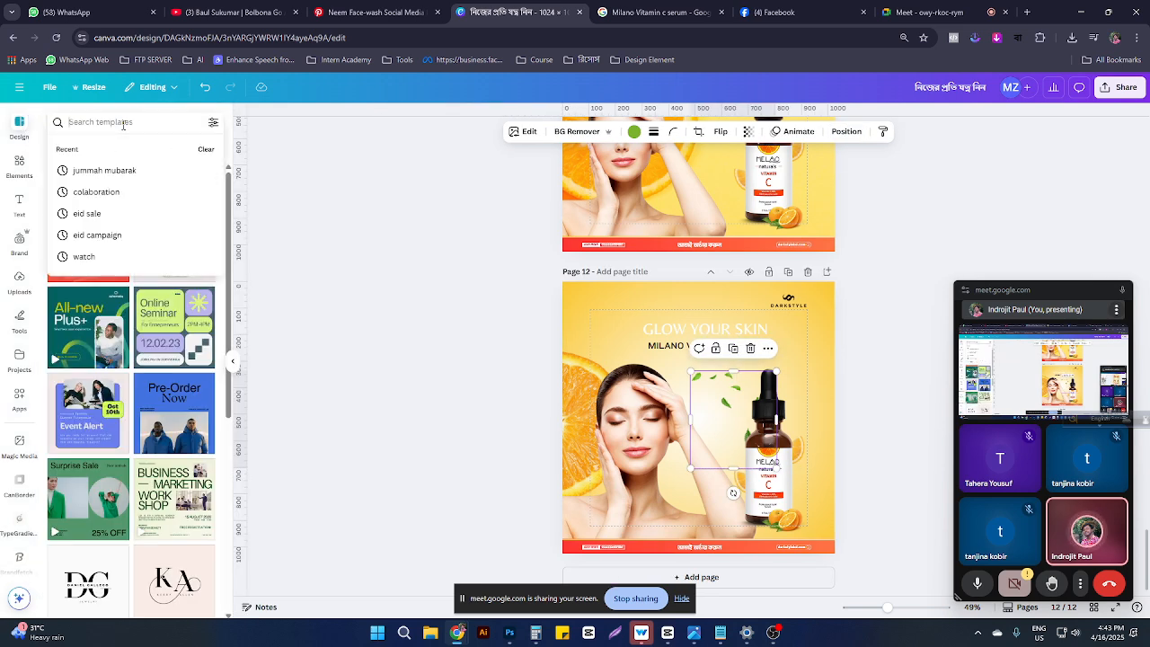
pyautogui.click(19, 167)
pyautogui.click(98, 121)
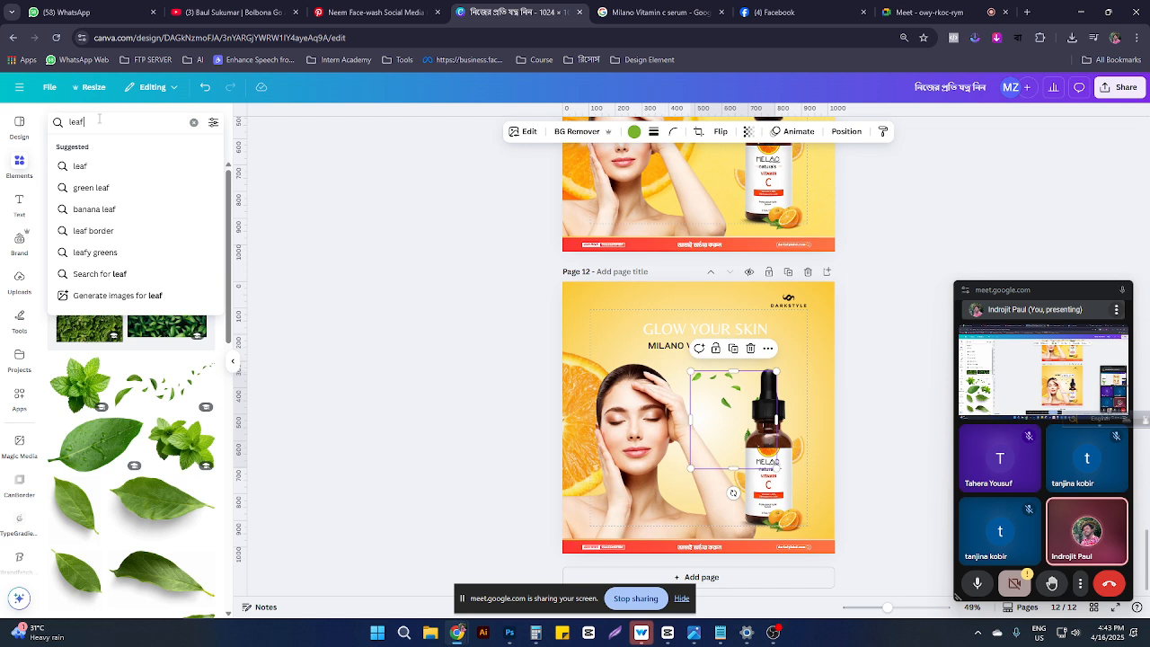
pyautogui.write('shadow')
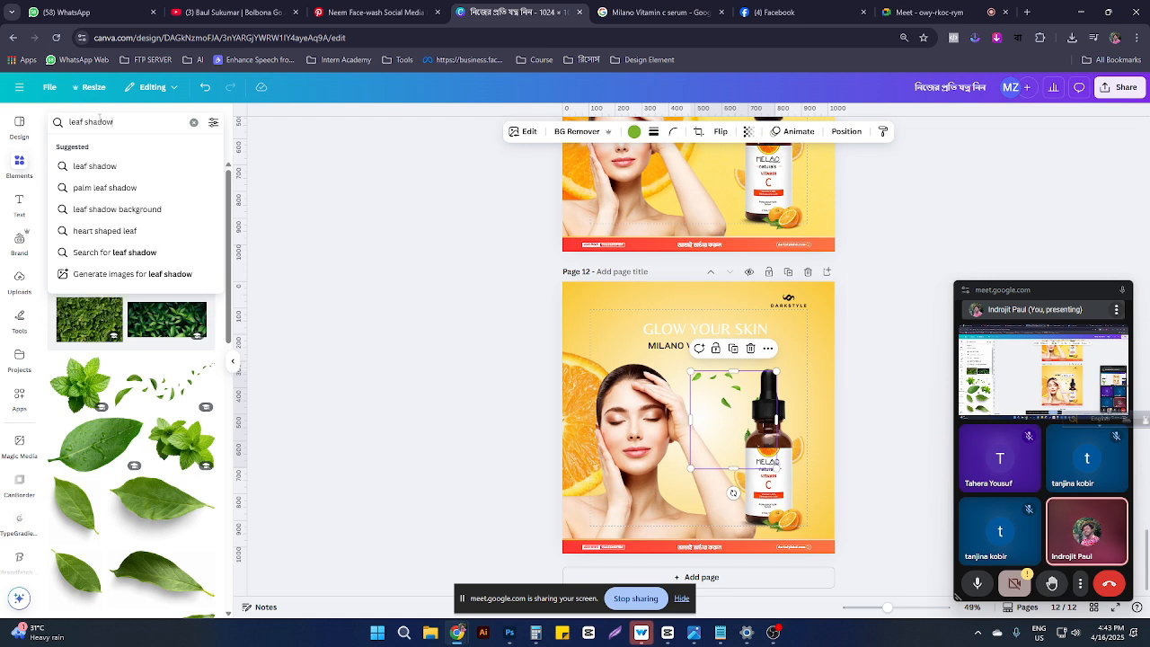
pyautogui.press('Return')
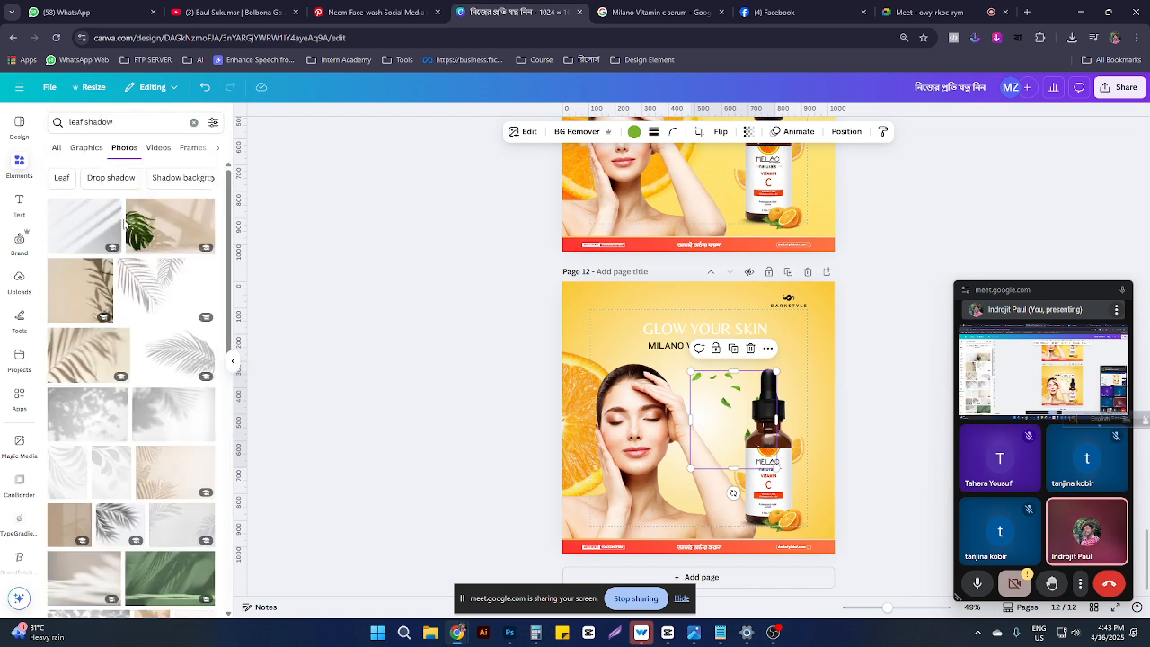
pyautogui.click(94, 150)
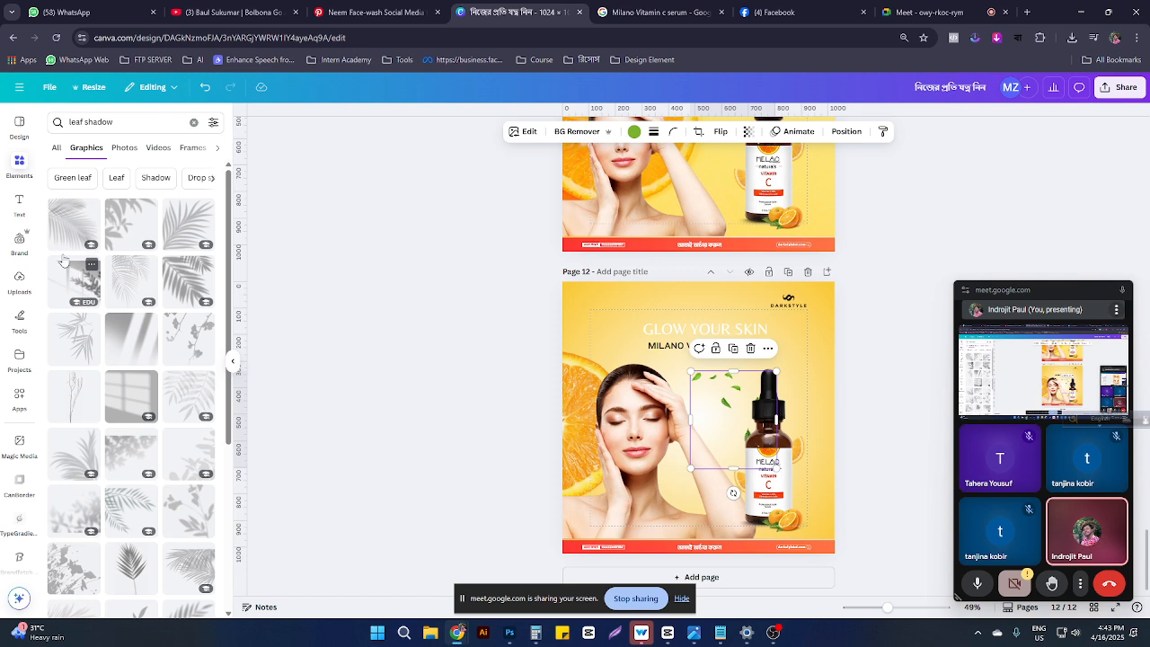
pyautogui.scroll(-3, 146, 407)
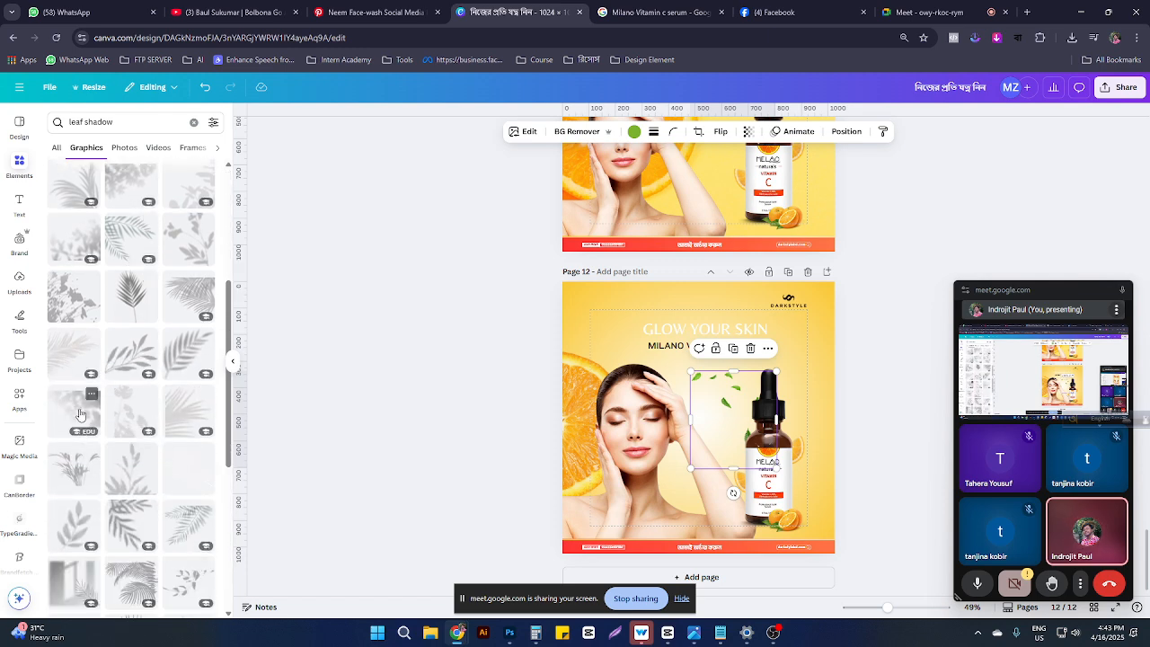
pyautogui.click(79, 414)
pyautogui.moveTo(687, 399); pyautogui.dragTo(616, 338)
pyautogui.press('Delete')
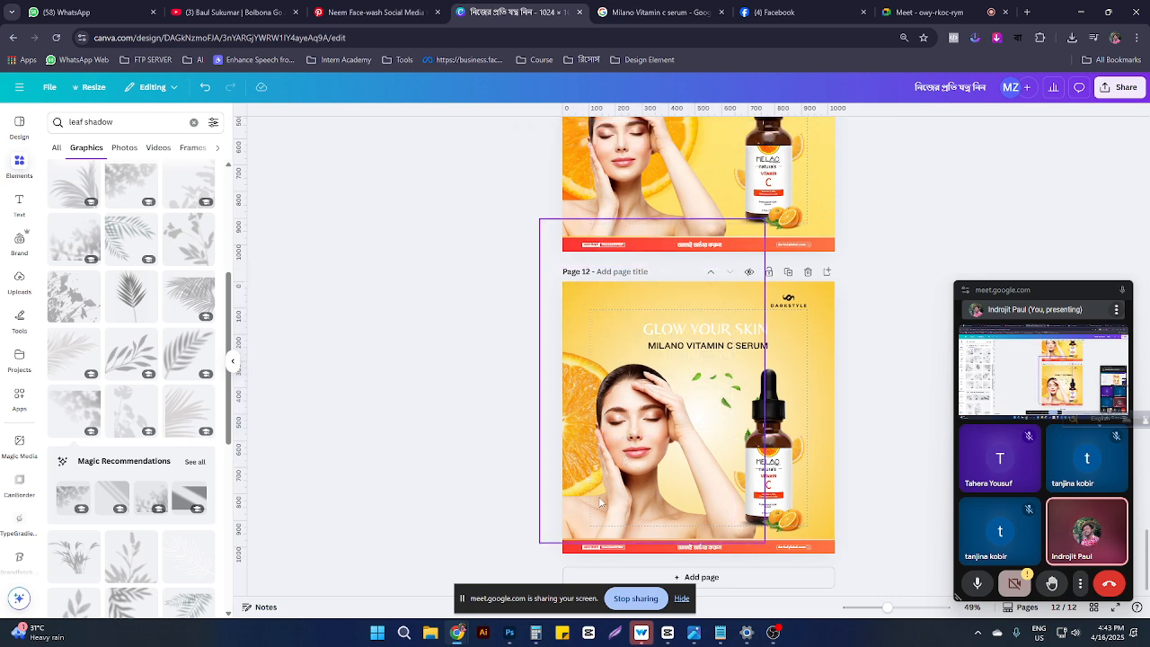
# Step: Try a second, smaller leaf-shadow graphic in the top-left corner, then delete it
pyautogui.click(132, 239)
pyautogui.moveTo(661, 474); pyautogui.dragTo(584, 414)
pyautogui.moveTo(512, 453); pyautogui.dragTo(591, 380)
pyautogui.moveTo(607, 322); pyautogui.dragTo(568, 308)
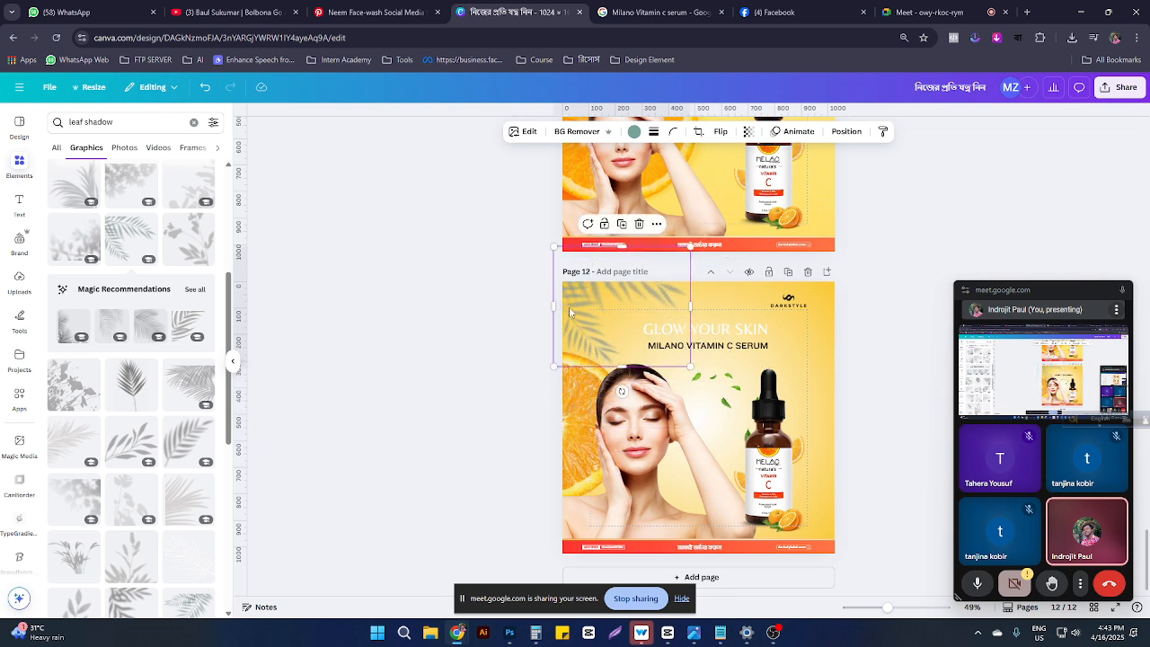
pyautogui.press('Delete')
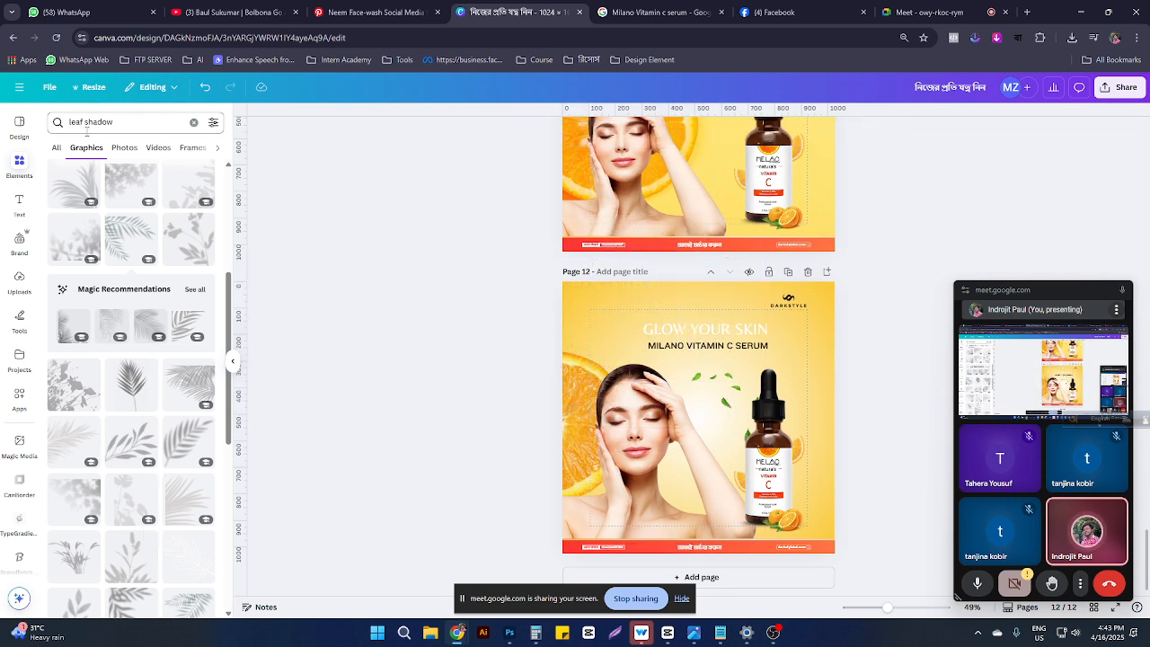
pyautogui.moveTo(85, 121); pyautogui.dragTo(191, 125)
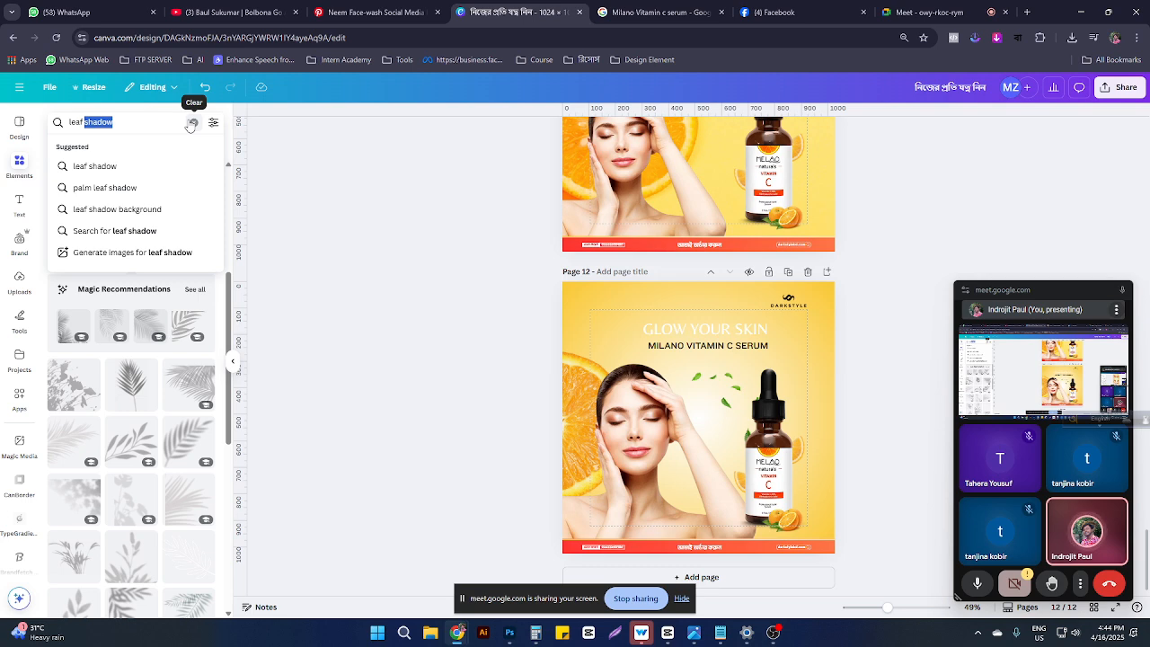
# Step: Search graphics for 'leaf', try a shrunken palm leaf in the top-left corner, then delete it
pyautogui.press('BackSpace')
pyautogui.press('Return')
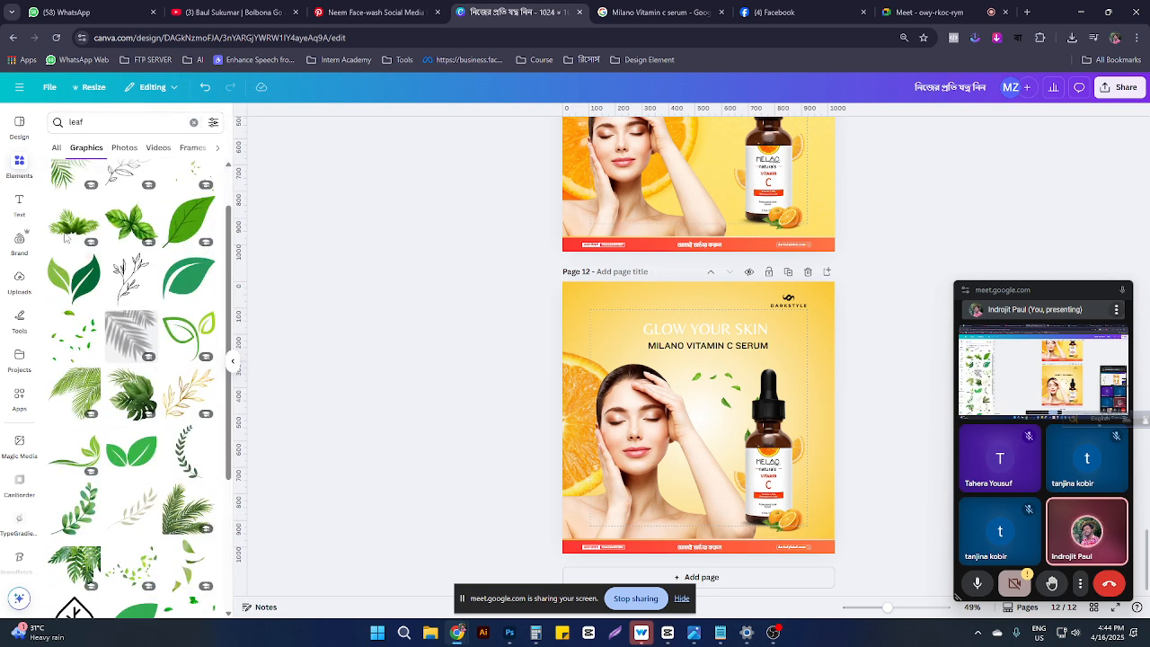
pyautogui.click(58, 184)
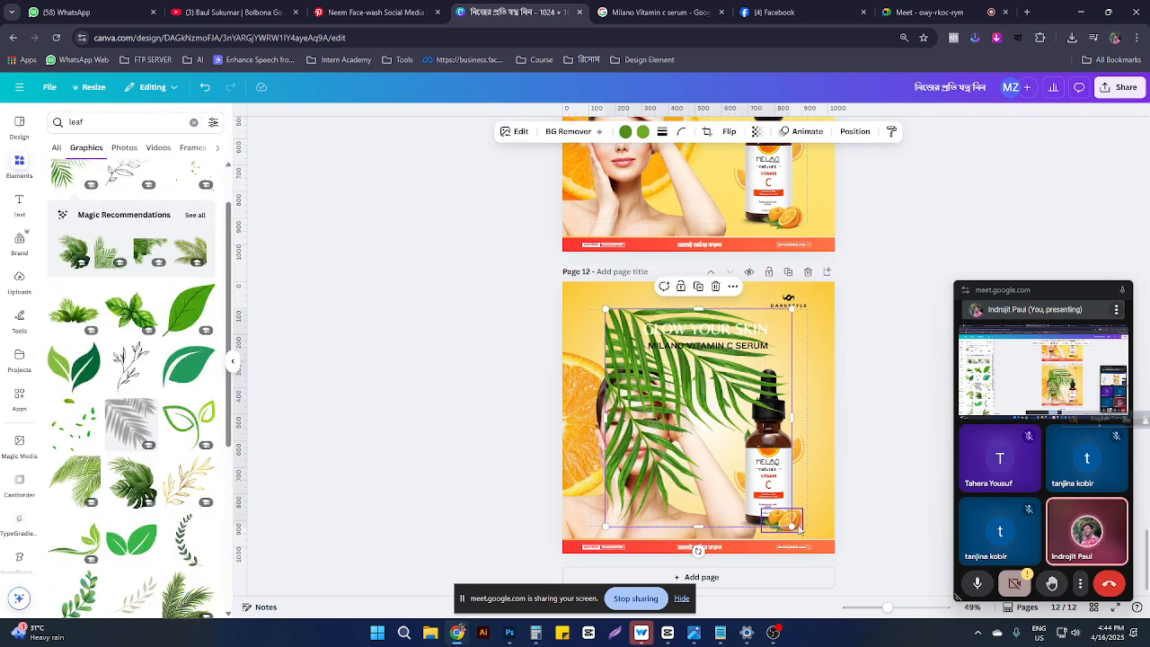
pyautogui.moveTo(785, 521); pyautogui.dragTo(672, 391)
pyautogui.moveTo(606, 351); pyautogui.dragTo(544, 298)
pyautogui.hotkey('ctrl', 'z')
pyautogui.moveTo(626, 332); pyautogui.dragTo(582, 277)
pyautogui.press('Delete')
# Step: Search 'leaf side' and add the red leaf-border graphic onto the serum bottle
pyautogui.scroll(-3, 187, 377)
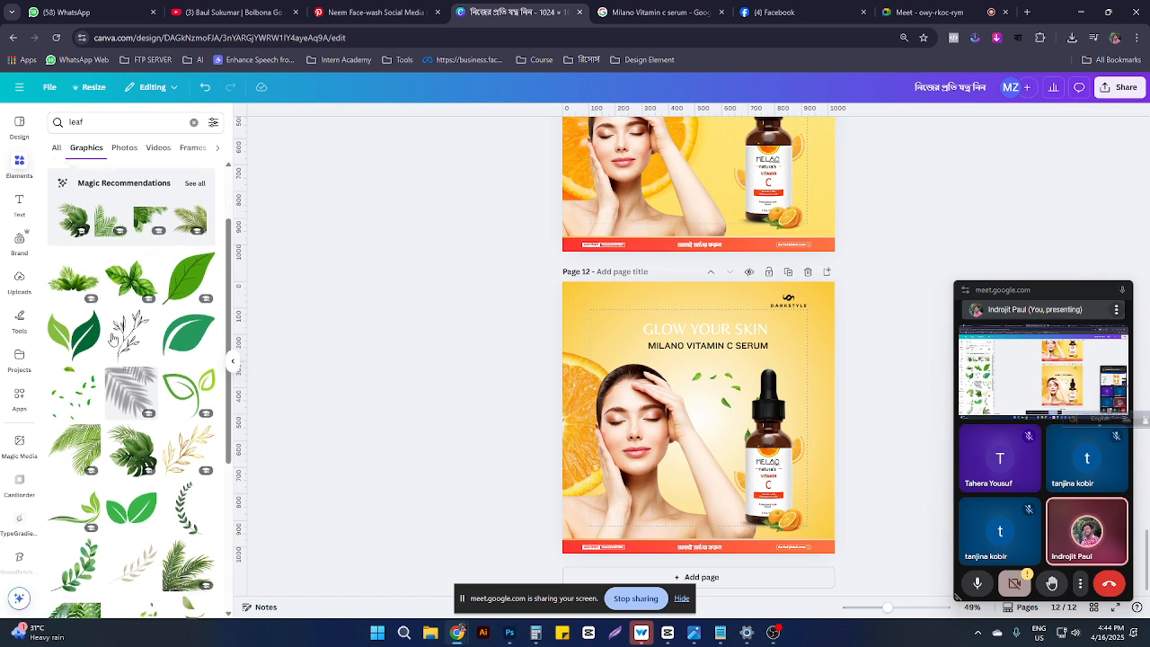
pyautogui.scroll(-1, 131, 423)
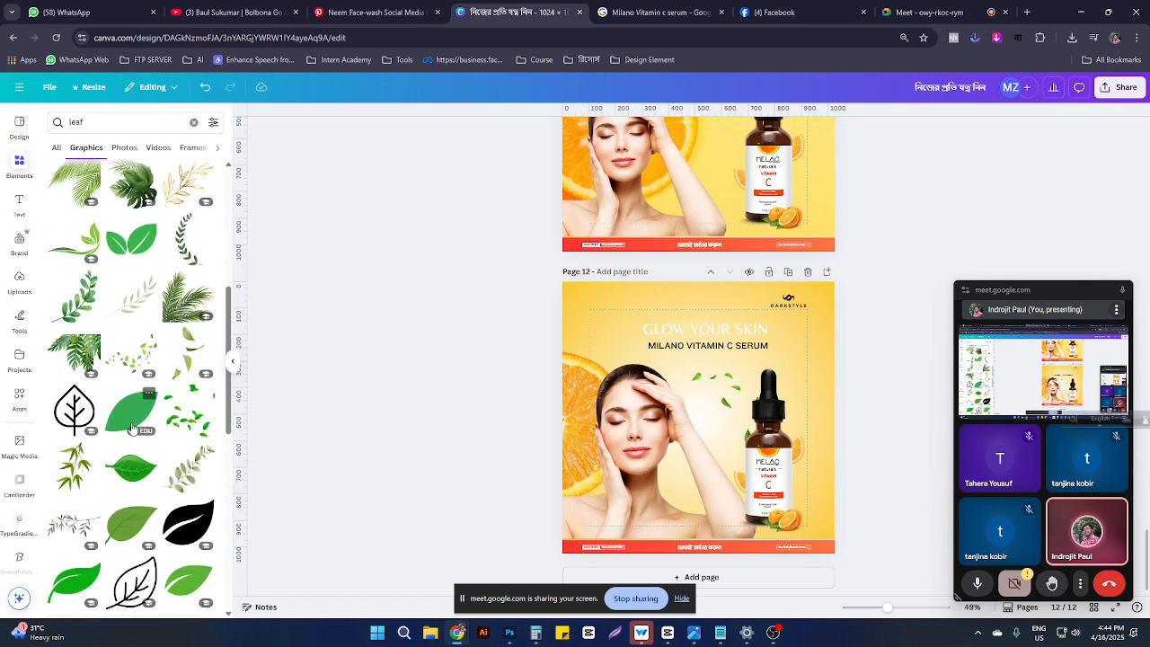
pyautogui.scroll(-5, 131, 423)
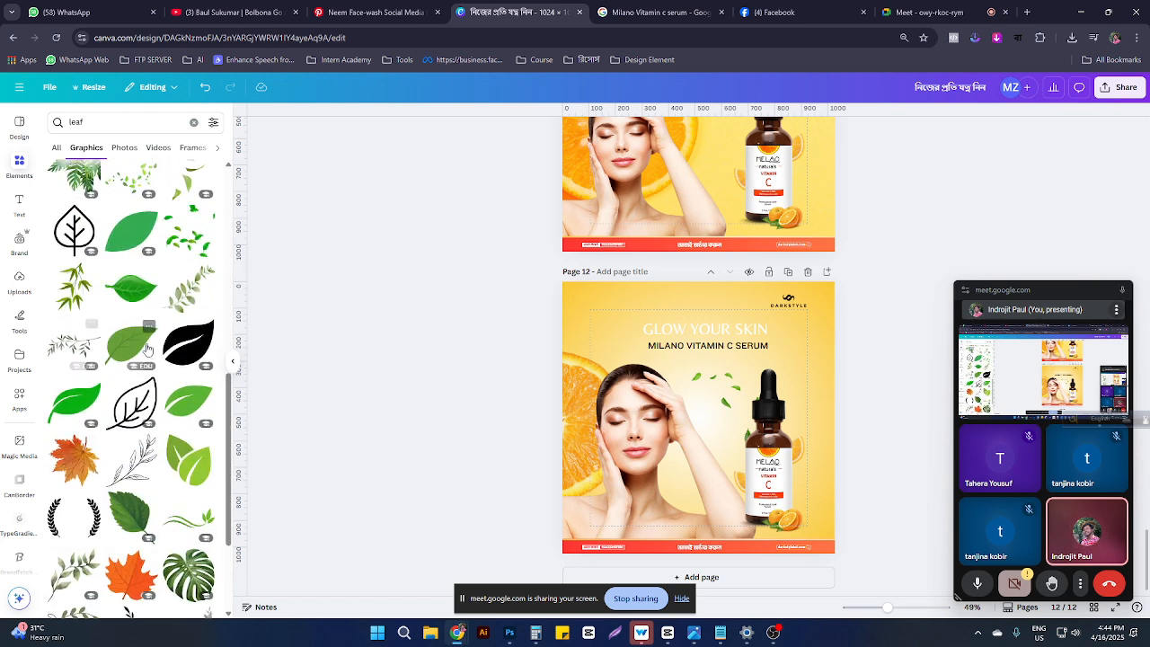
pyautogui.scroll(-5, 131, 476)
pyautogui.click(109, 122)
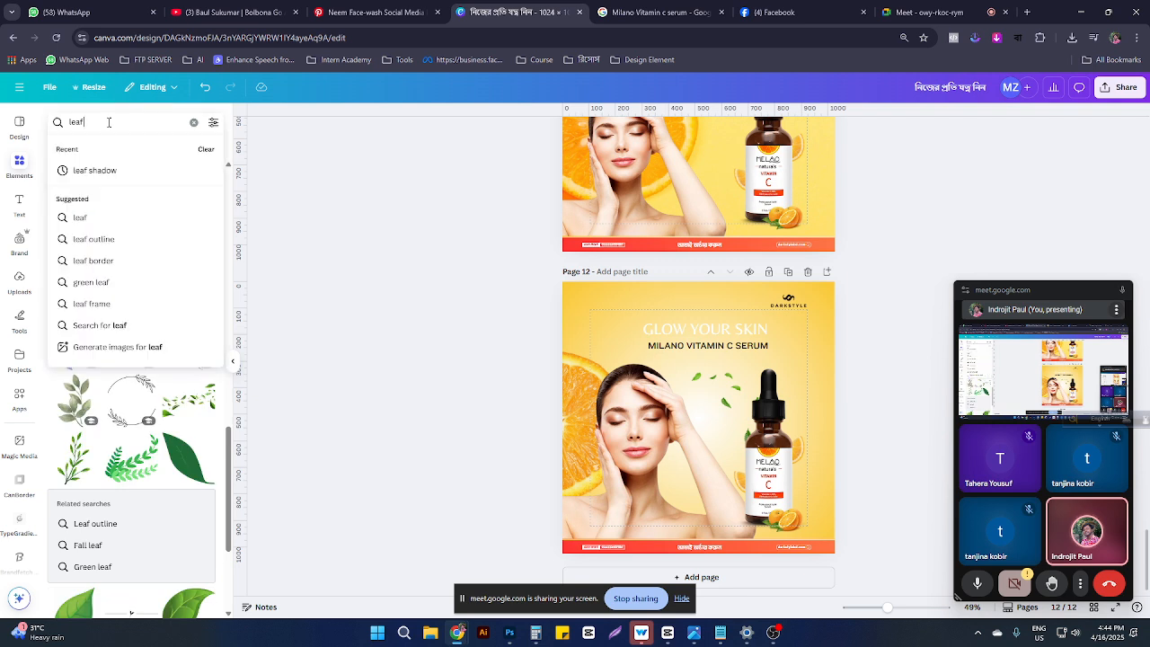
pyautogui.write('side')
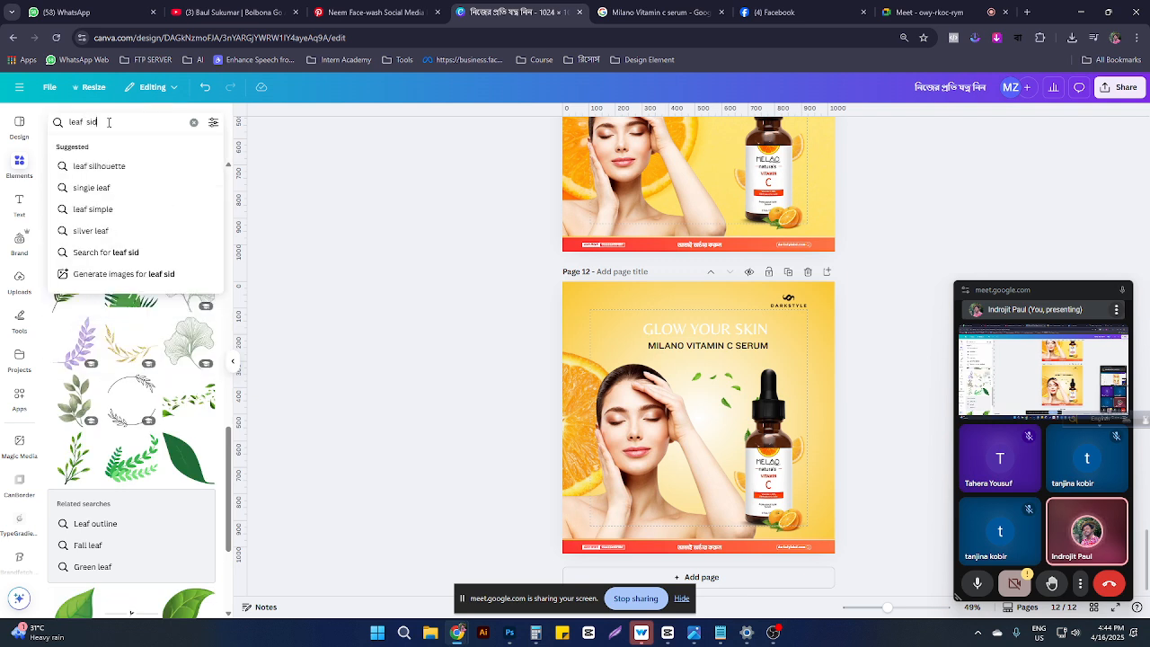
pyautogui.press('Return')
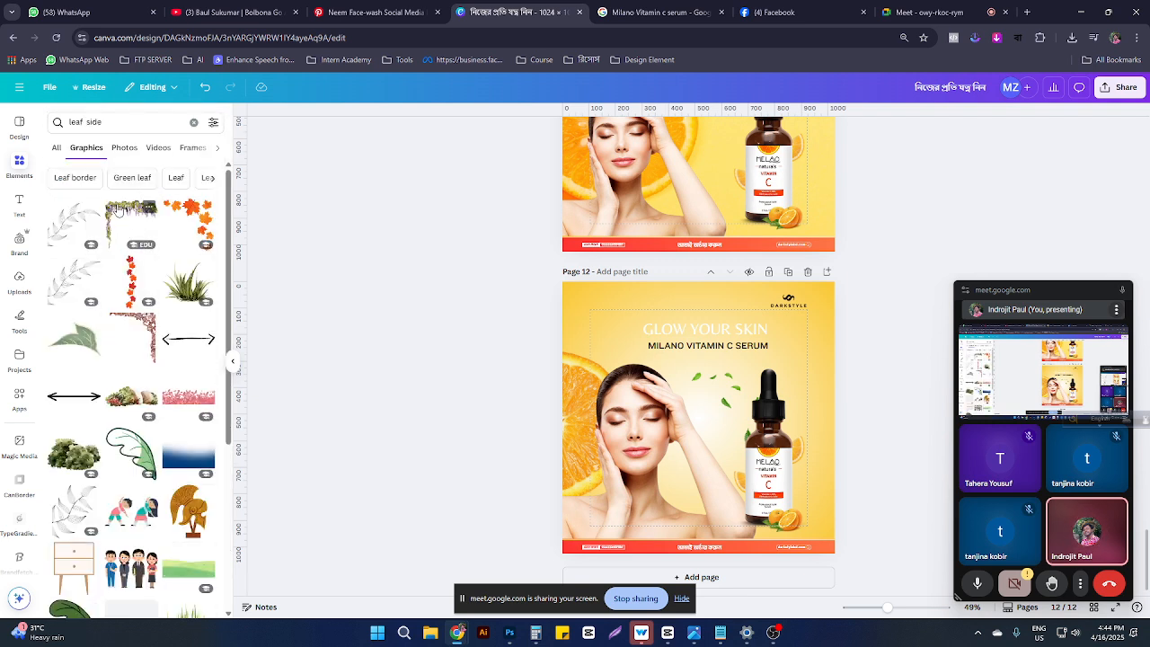
pyautogui.click(131, 287)
pyautogui.moveTo(698, 402); pyautogui.dragTo(774, 442)
pyautogui.scroll(5, 701, 445)
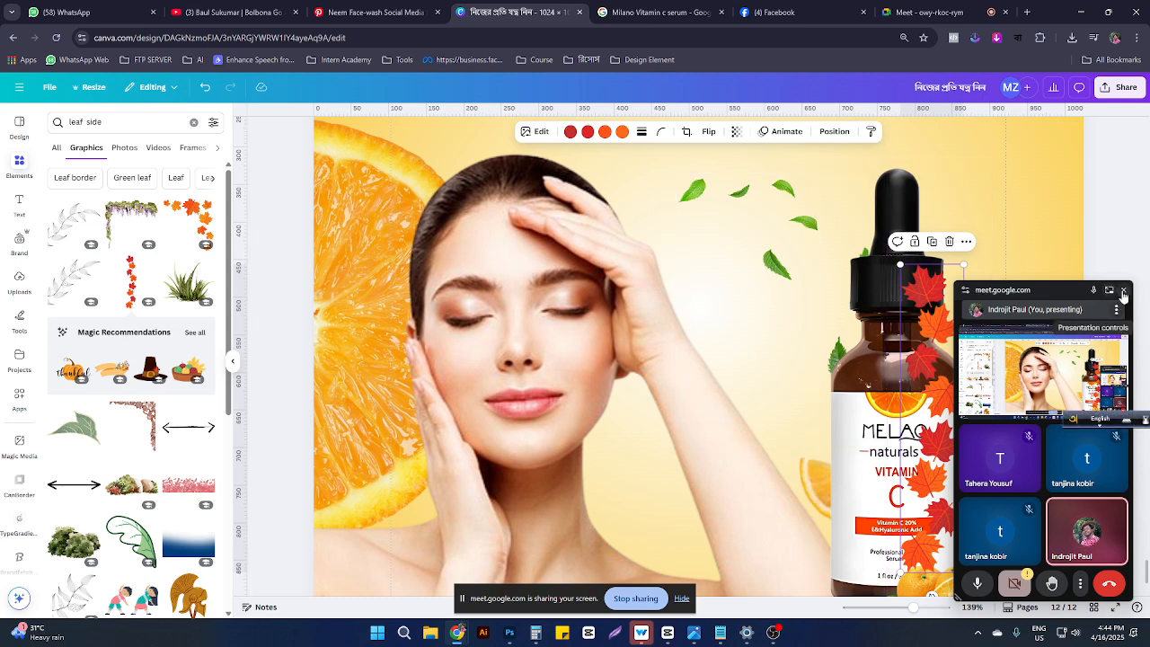
# Step: Resize and reposition the red leaf border on the bottle, then delete it
pyautogui.click(1122, 292)
pyautogui.moveTo(931, 432); pyautogui.dragTo(935, 417)
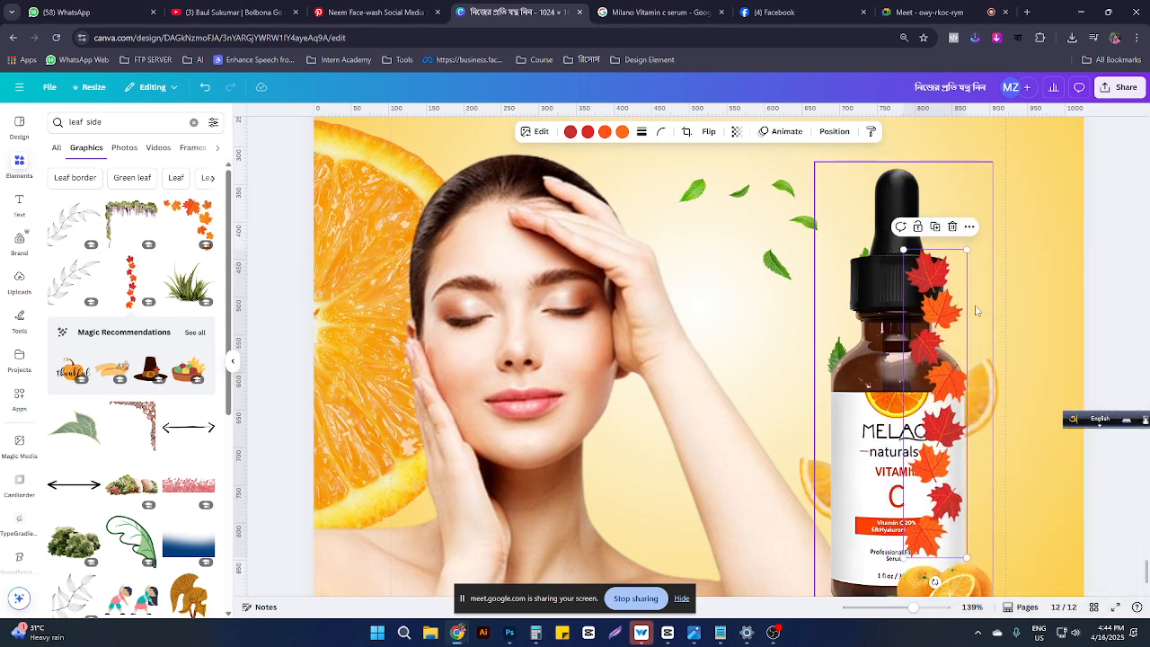
pyautogui.moveTo(966, 250); pyautogui.dragTo(949, 339)
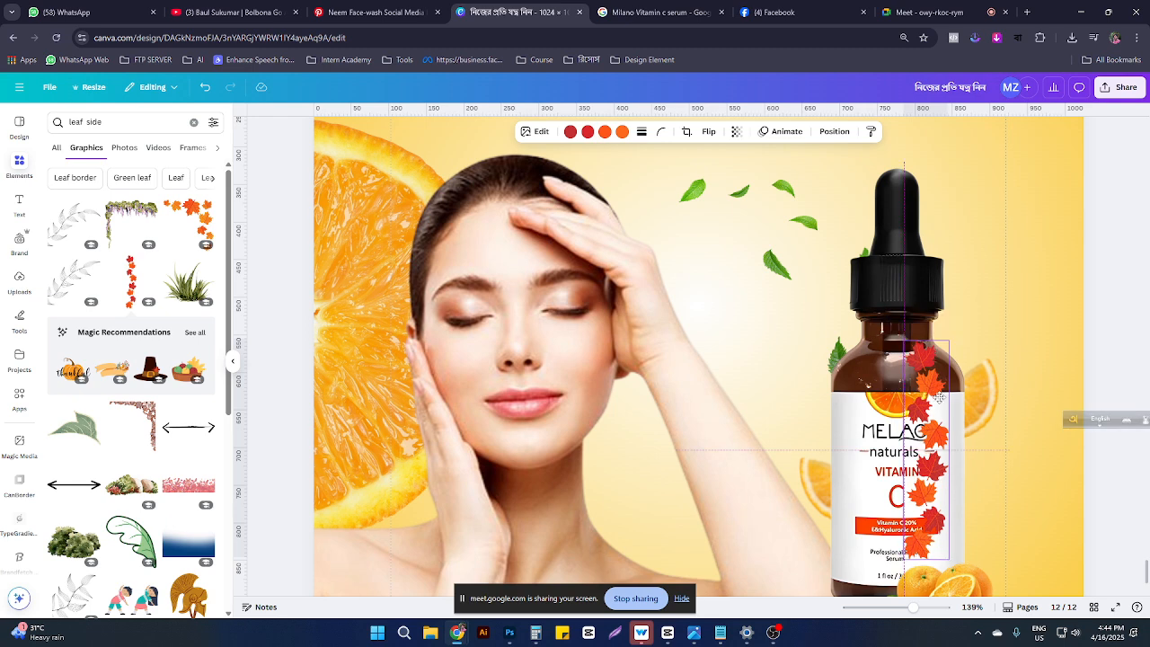
pyautogui.moveTo(939, 397); pyautogui.dragTo(972, 425)
pyautogui.press('Delete')
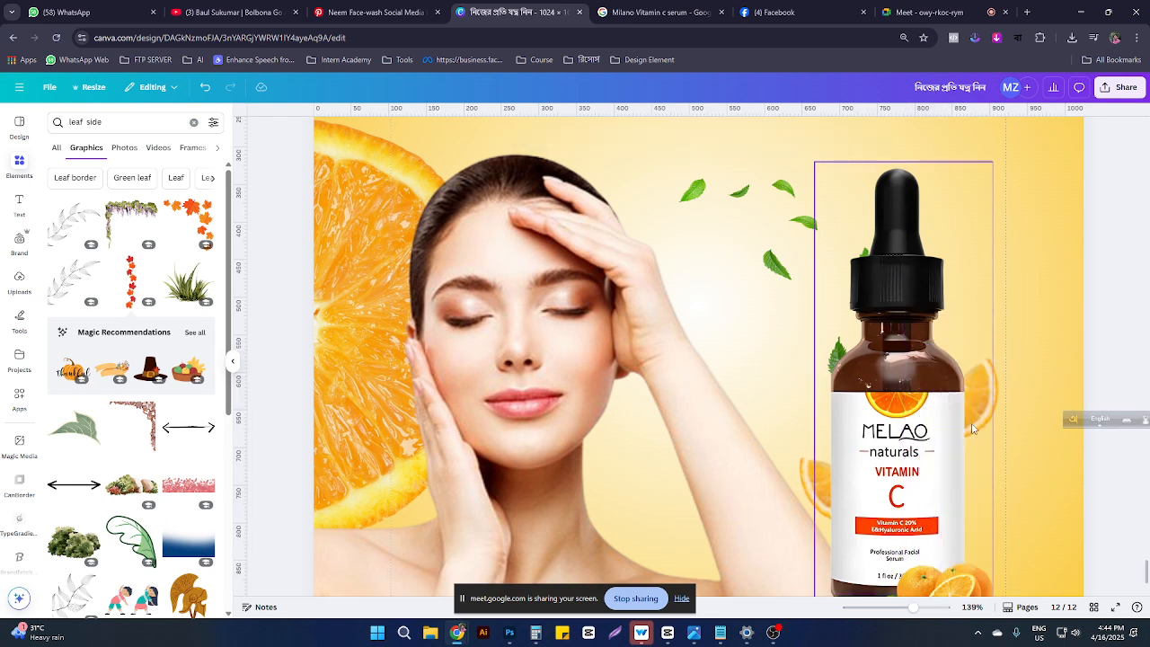
pyautogui.scroll(-5, 119, 461)
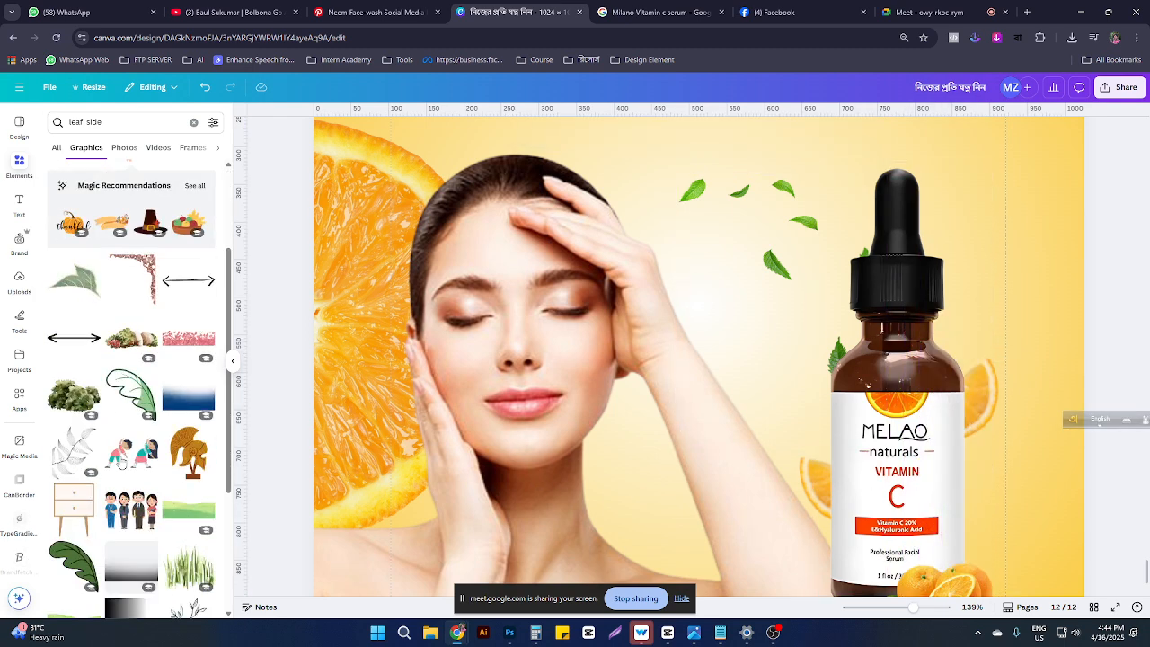
pyautogui.scroll(-8, 120, 461)
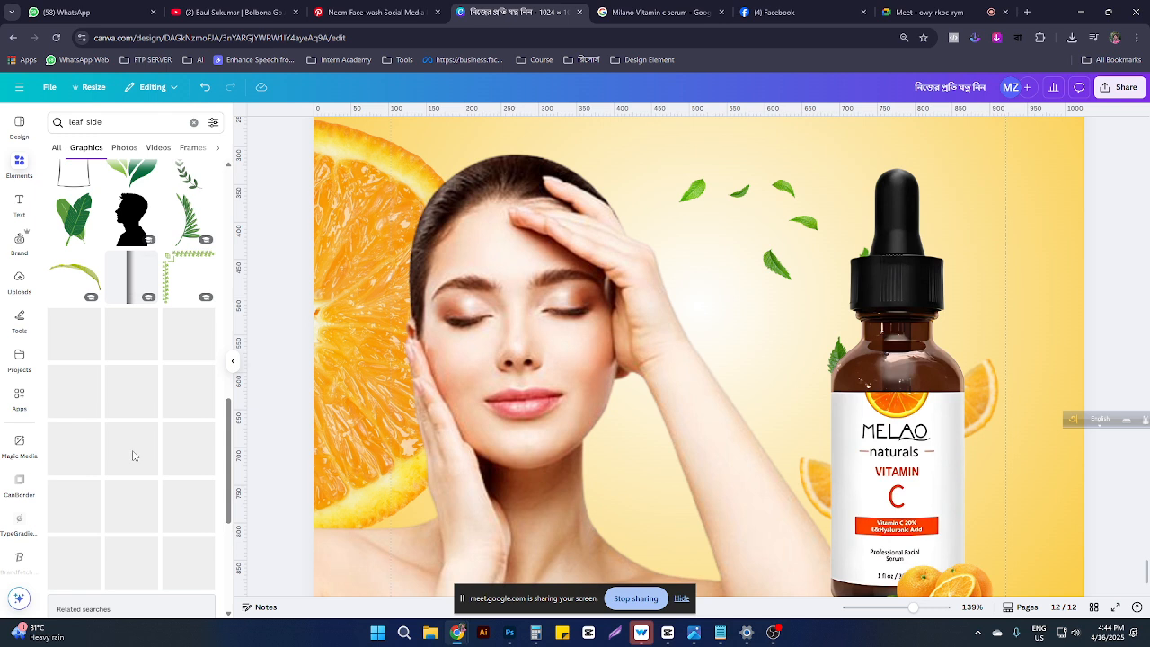
pyautogui.scroll(4, 76, 197)
pyautogui.click(99, 123)
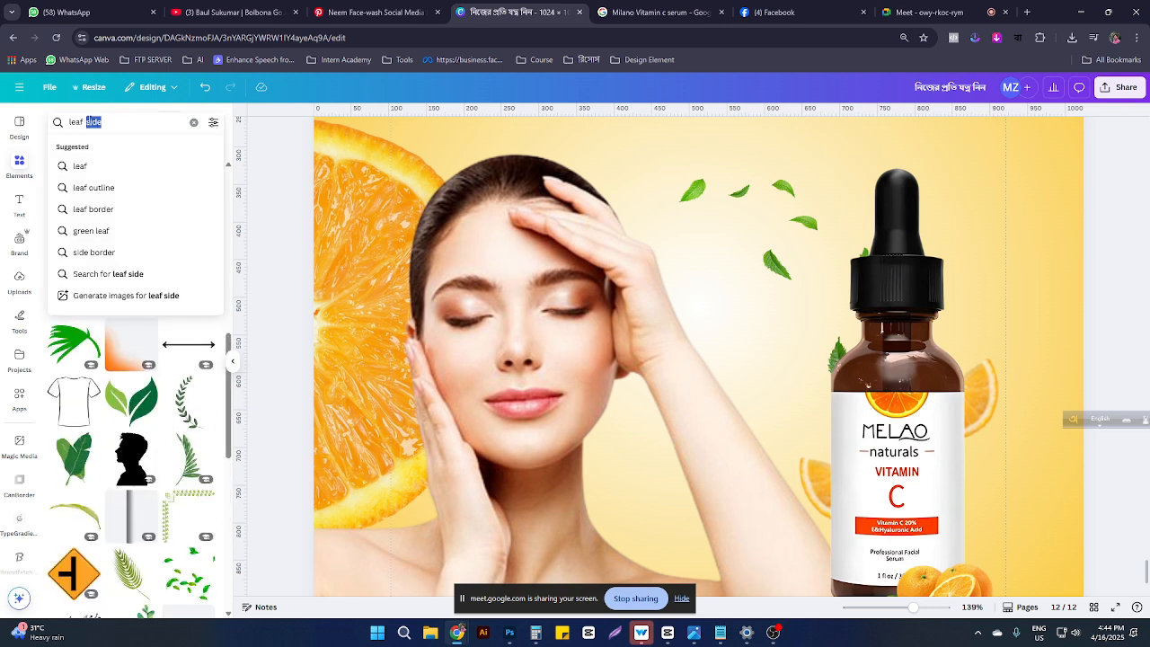
# Step: Search 'leaf corner', try the ivy corner graphic in the top-left corner, then delete it
pyautogui.write('corner')
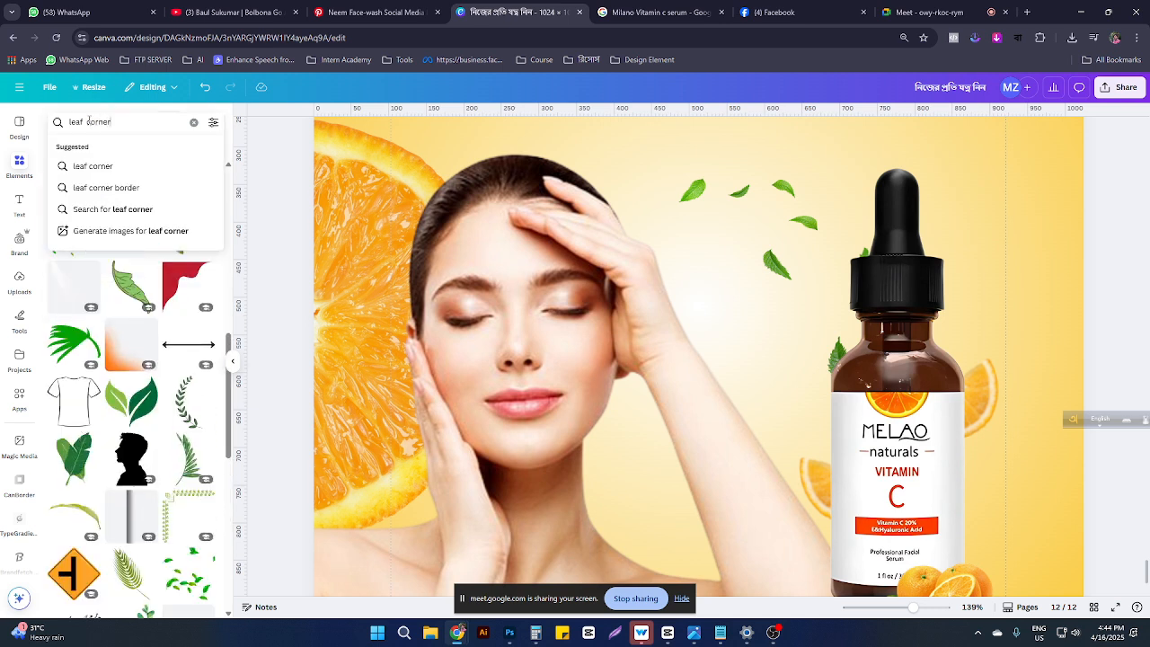
pyautogui.press('Return')
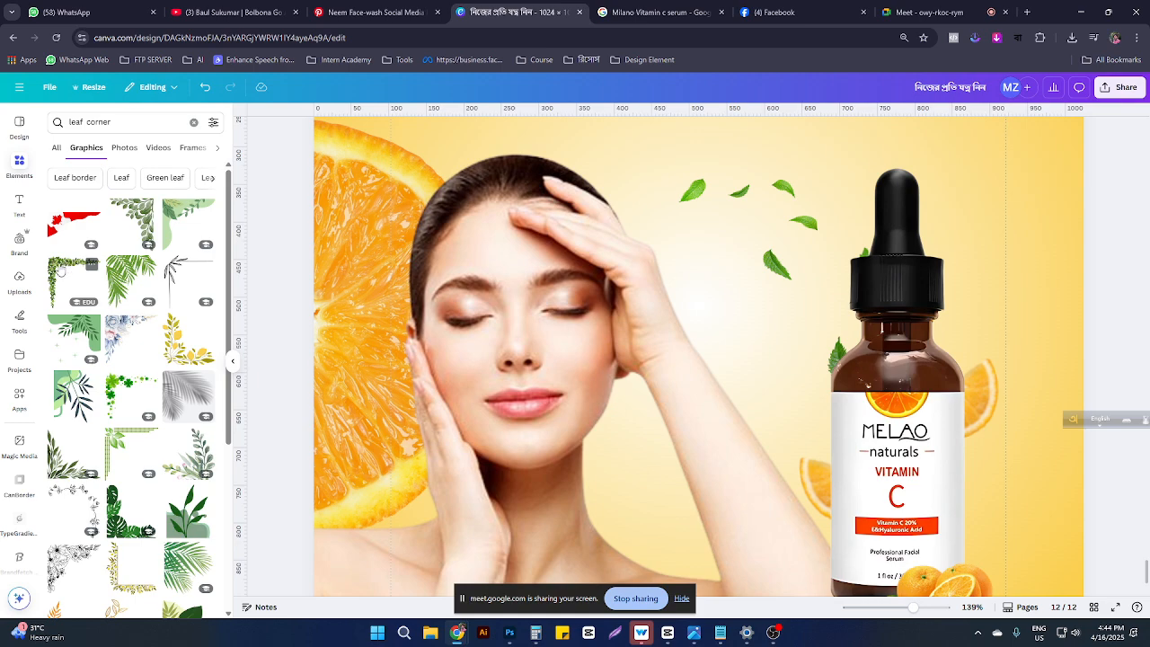
pyautogui.click(60, 270)
pyautogui.scroll(2, 647, 369)
pyautogui.scroll(-4, 647, 369)
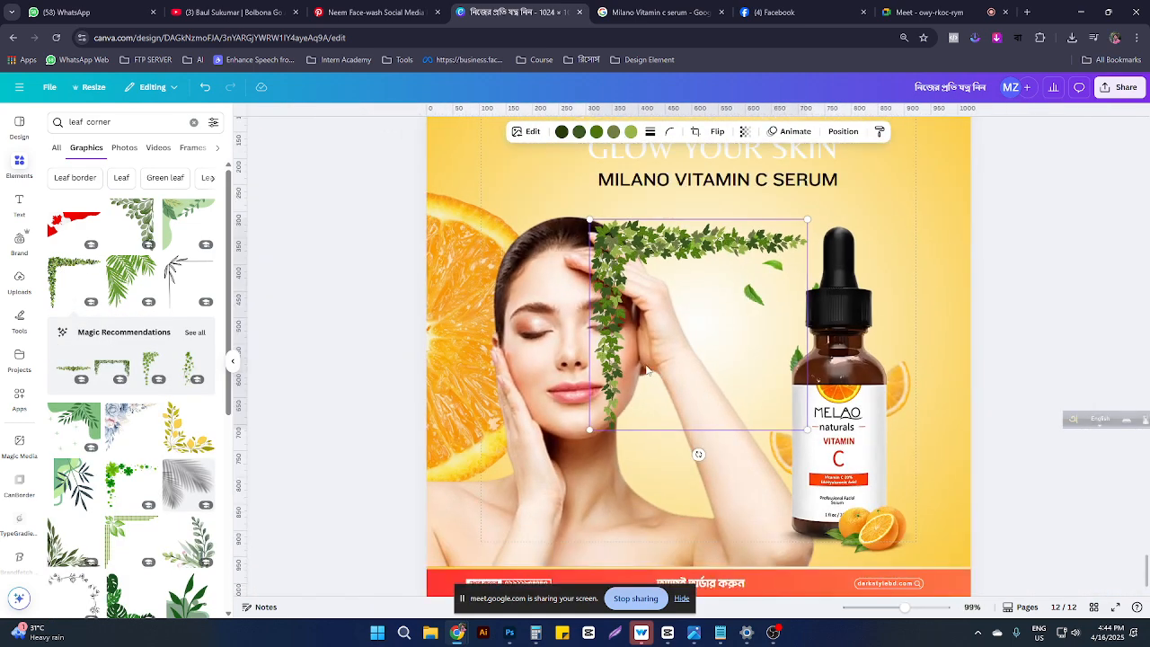
pyautogui.scroll(5, 636, 310)
pyautogui.scroll(-1, 640, 422)
pyautogui.moveTo(619, 488); pyautogui.dragTo(456, 318)
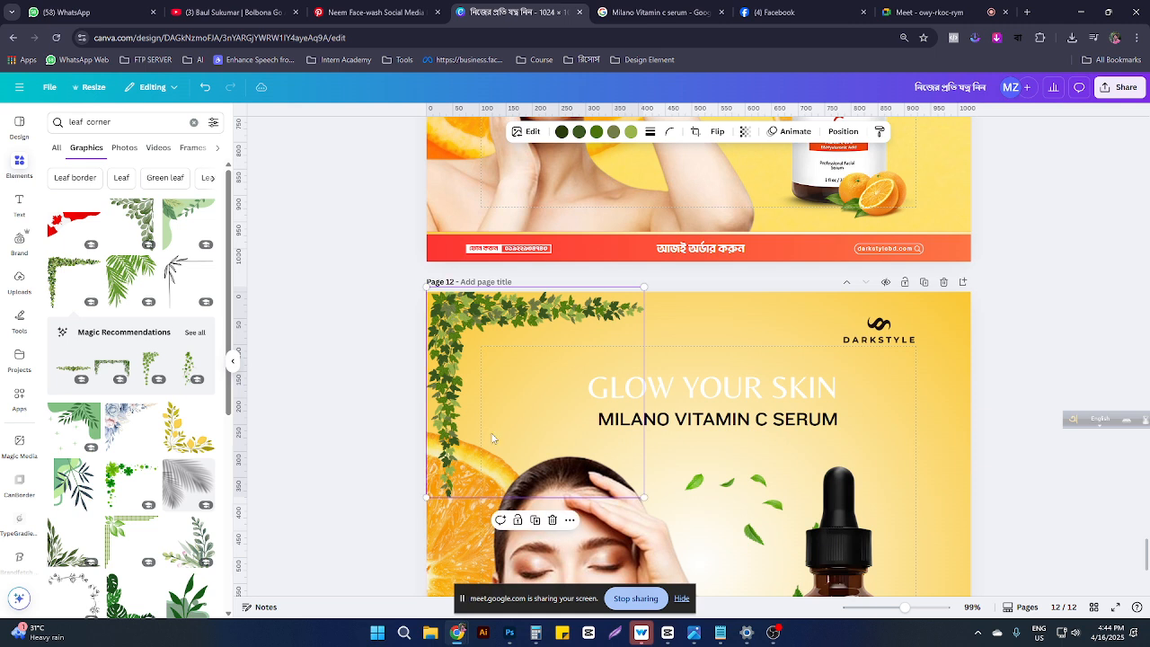
pyautogui.moveTo(448, 371); pyautogui.dragTo(441, 366)
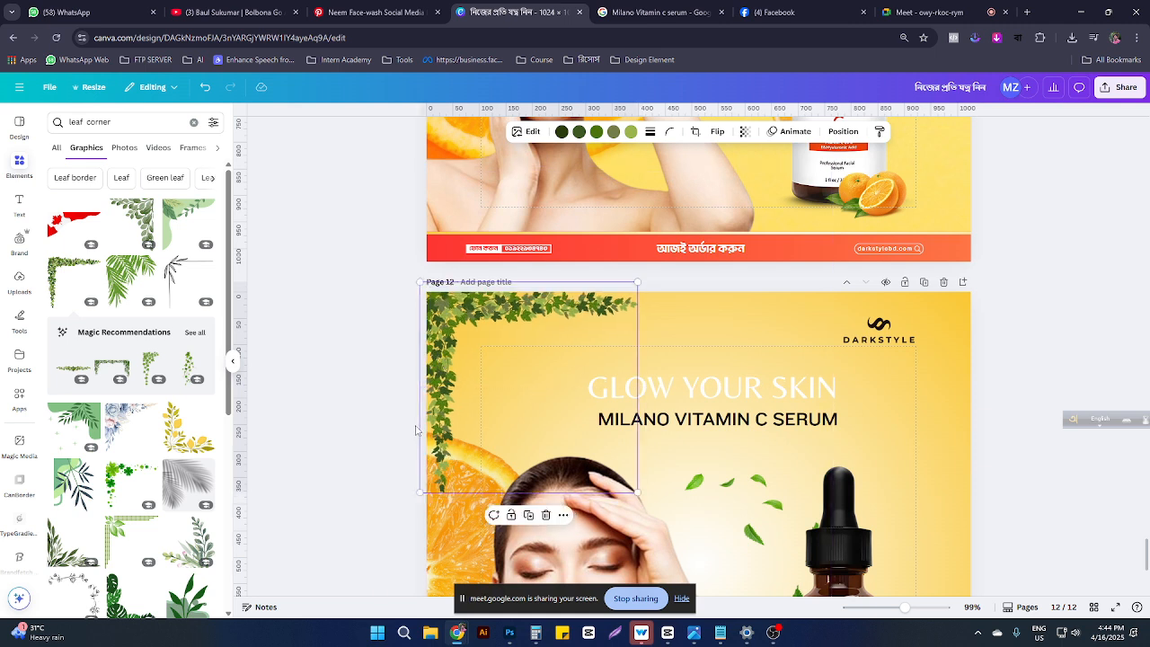
pyautogui.press('Delete')
# Step: Add the palm-leaf corner graphic, shrunk to about 180x192, into the top-left corner
pyautogui.scroll(-2, 176, 398)
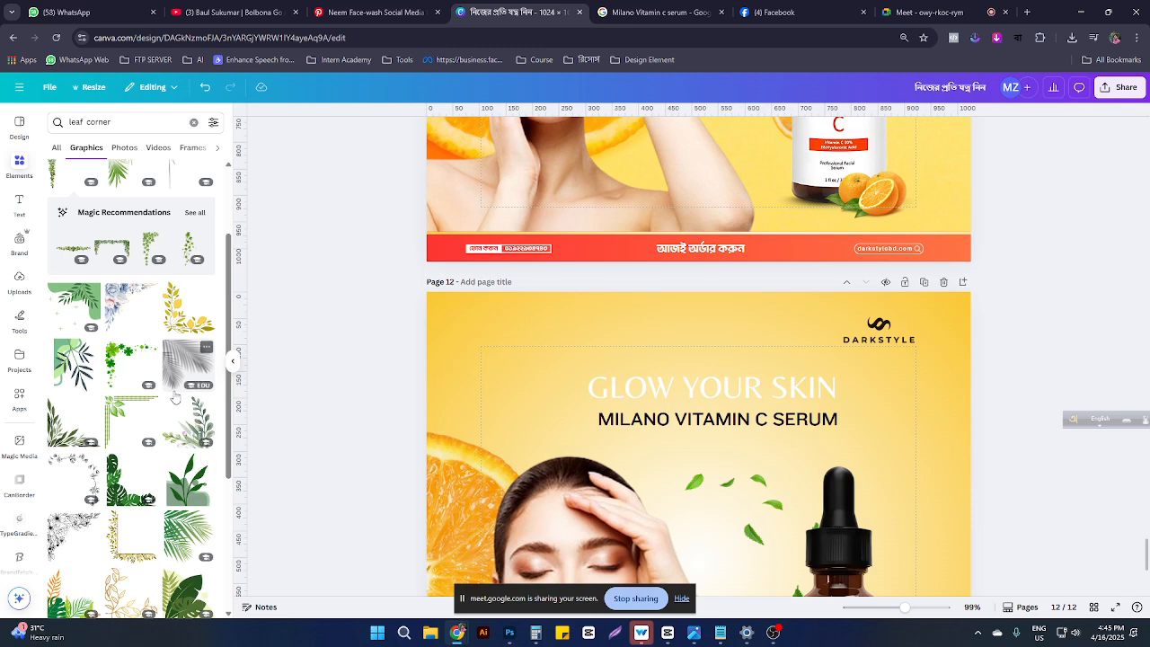
pyautogui.click(198, 532)
pyautogui.moveTo(653, 499); pyautogui.dragTo(464, 319)
pyautogui.moveTo(611, 477); pyautogui.dragTo(573, 430)
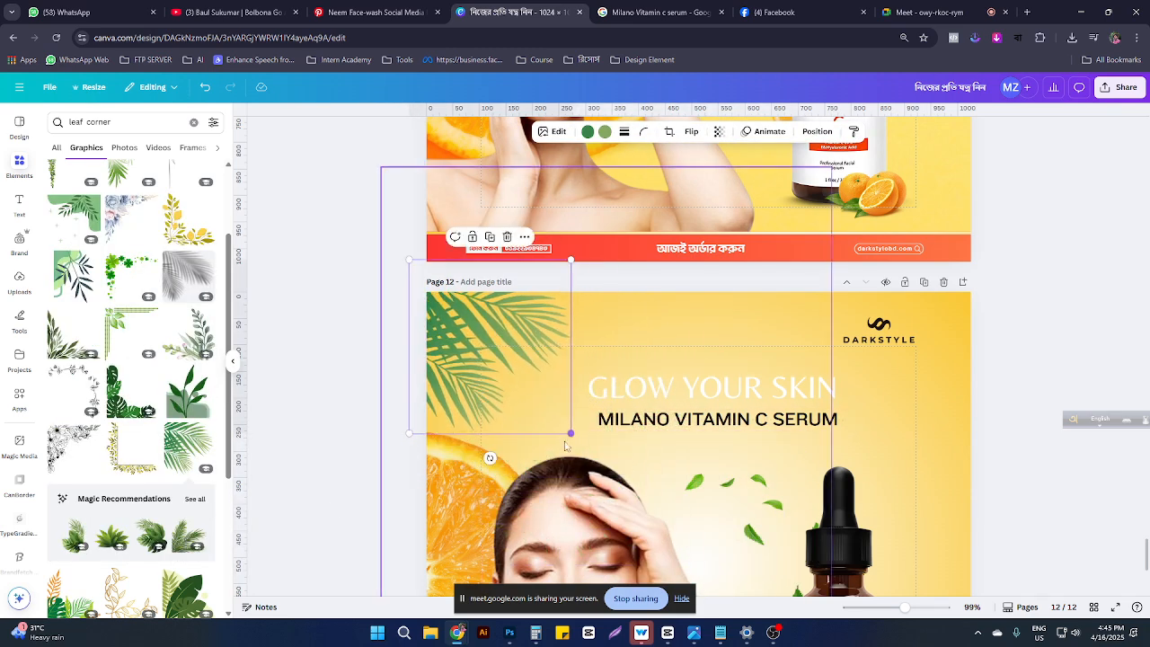
pyautogui.moveTo(449, 355); pyautogui.dragTo(451, 353)
# Step: Set the GLOW YOUR SKIN headline in the Kare font
pyautogui.click(965, 459)
pyautogui.scroll(-3, 965, 458)
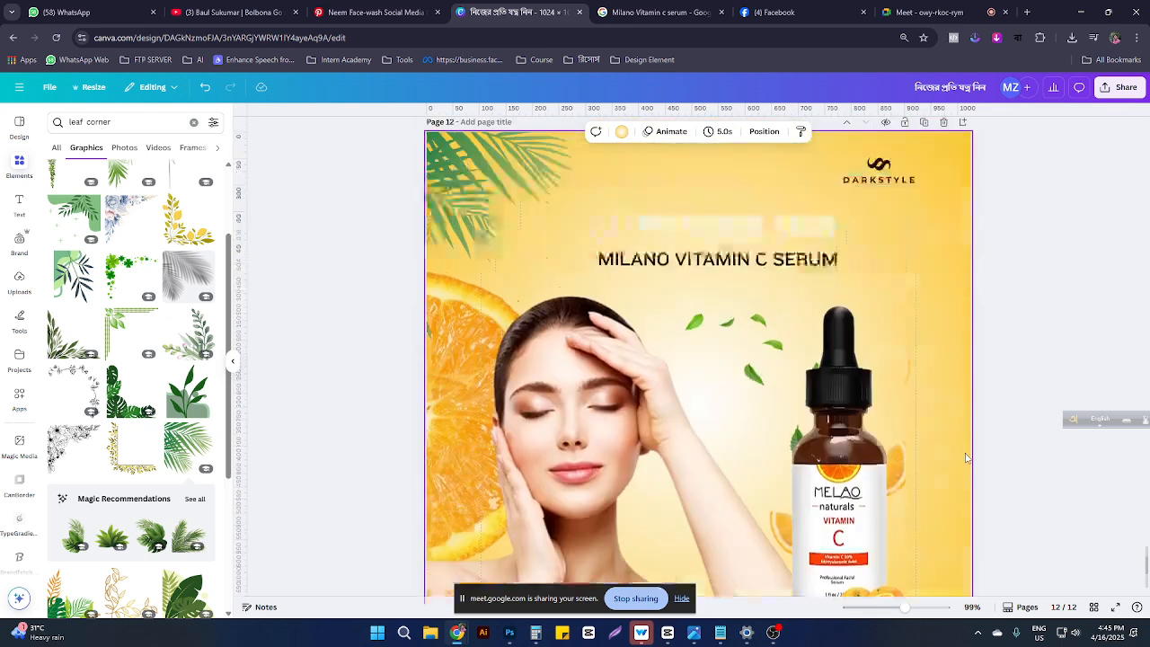
pyautogui.scroll(2, 965, 458)
pyautogui.click(691, 319)
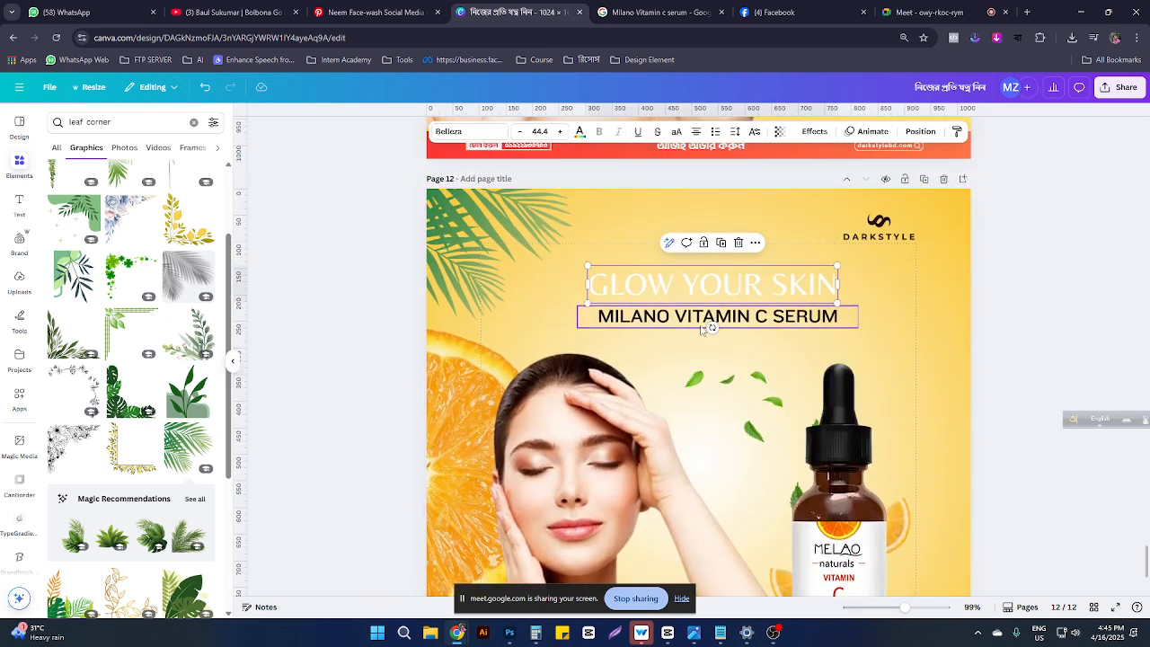
pyautogui.click(692, 319)
pyautogui.click(642, 290)
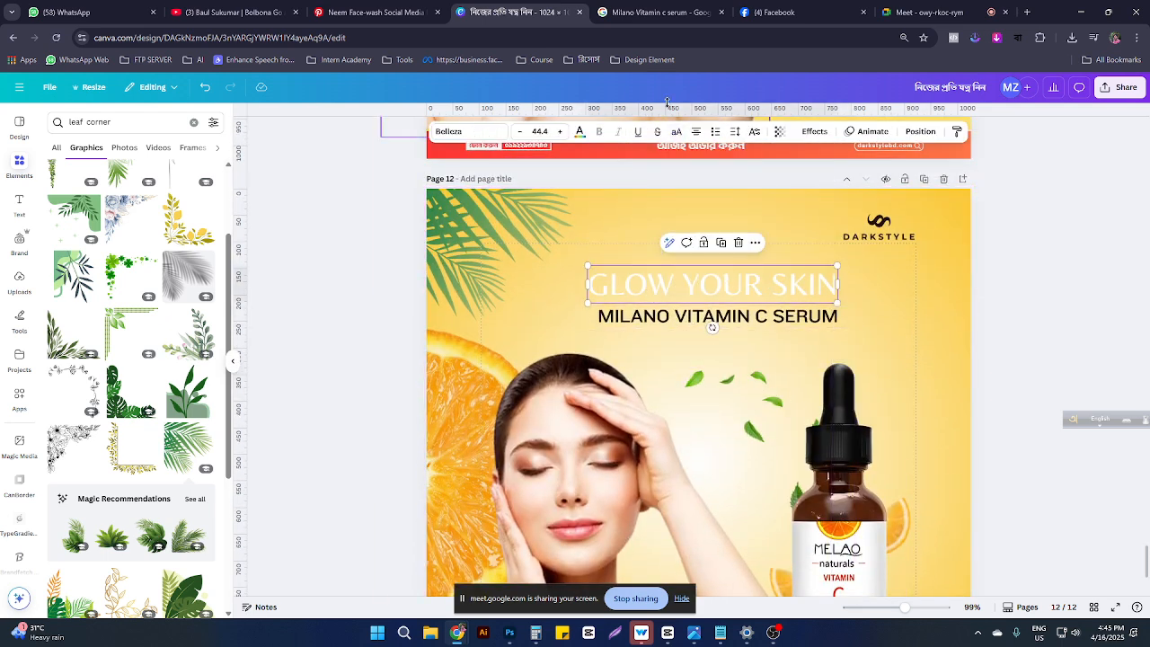
pyautogui.click(462, 131)
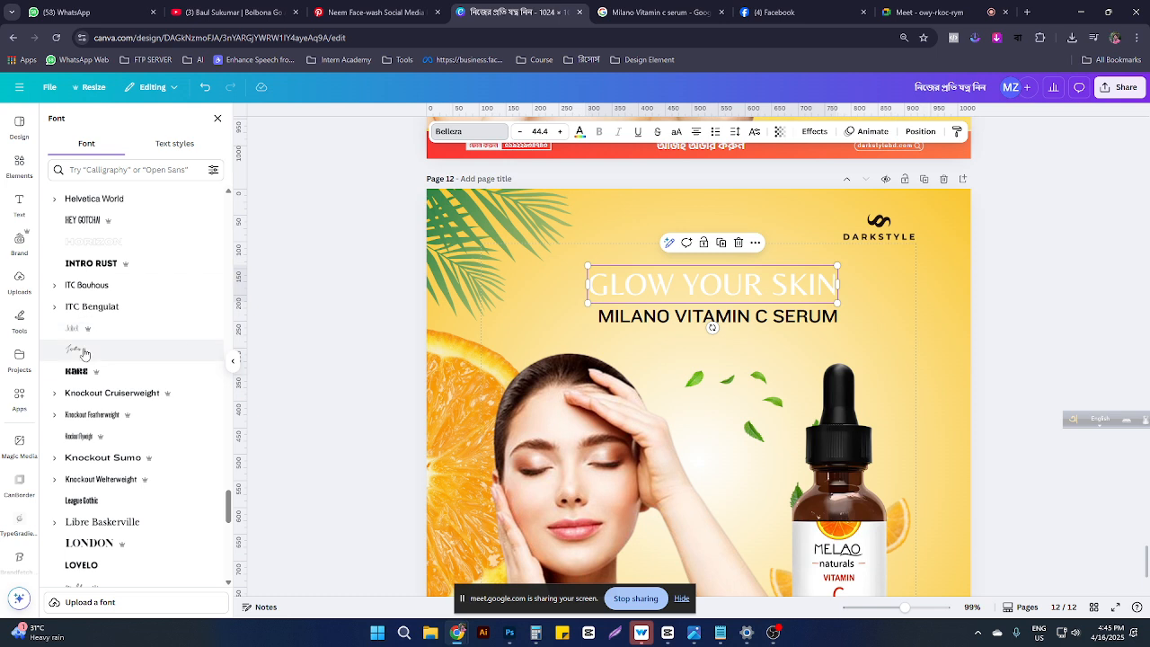
pyautogui.click(78, 376)
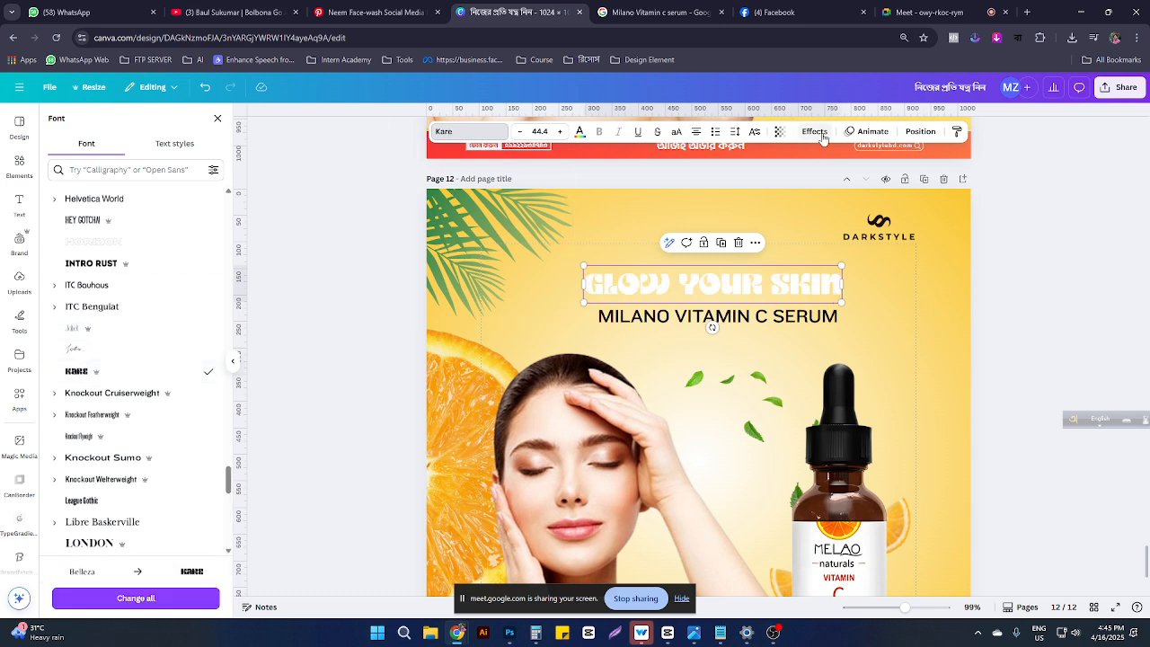
# Step: Make the headline dark rust red with a white Outline effect
pyautogui.click(580, 132)
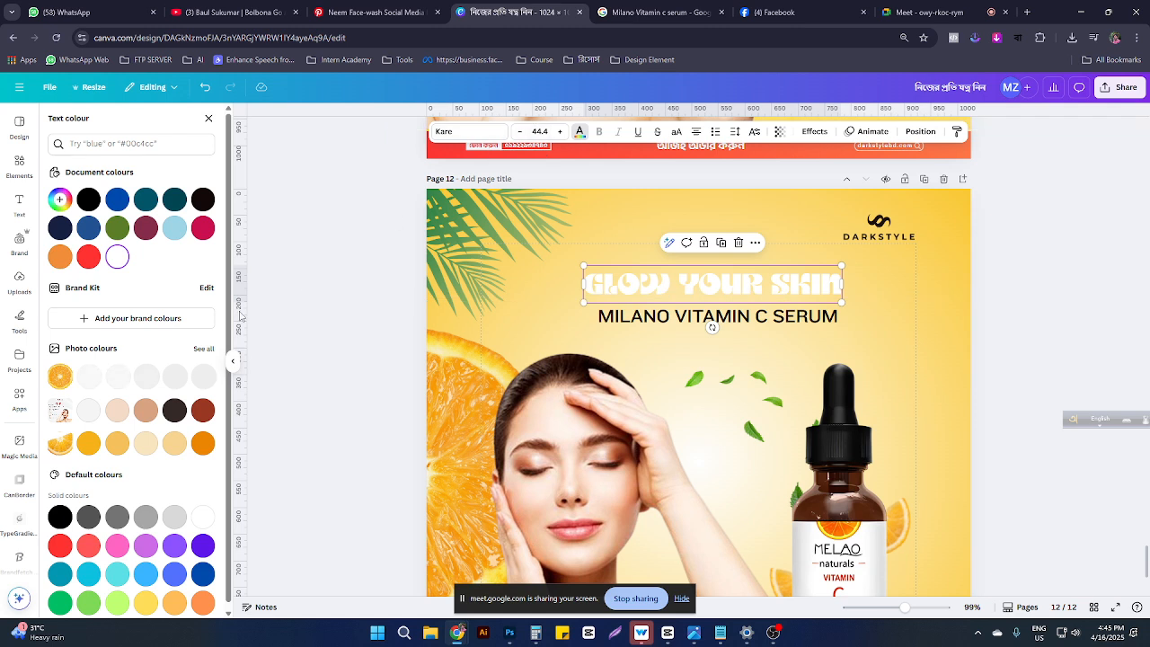
pyautogui.click(202, 411)
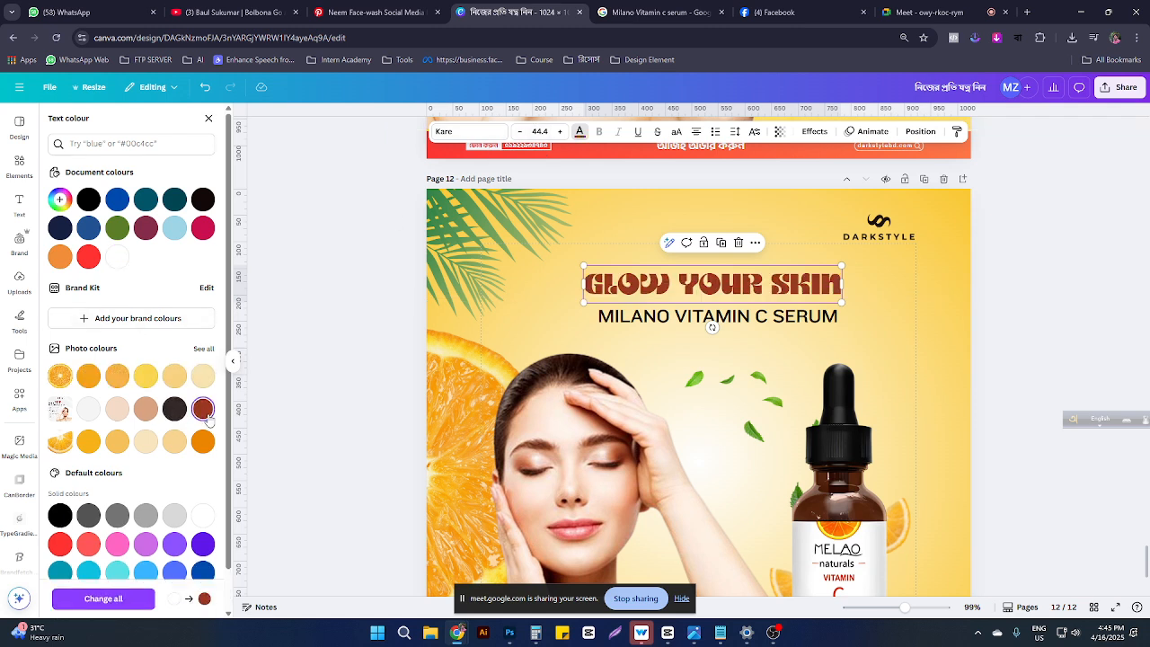
pyautogui.click(878, 132)
pyautogui.click(811, 133)
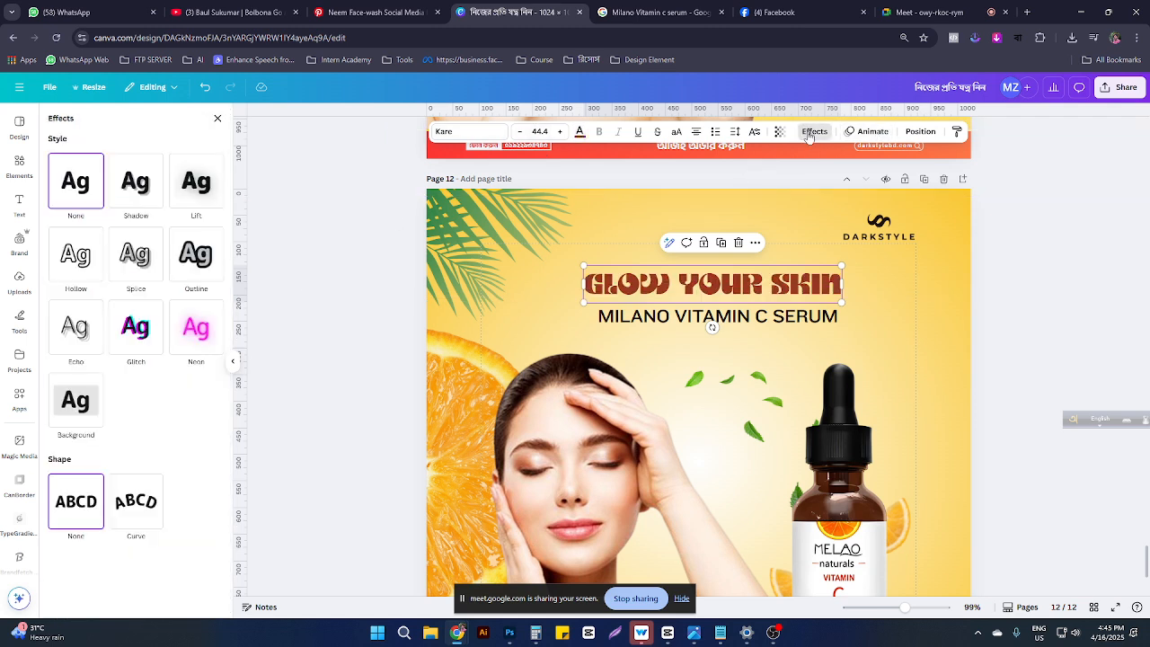
pyautogui.click(190, 259)
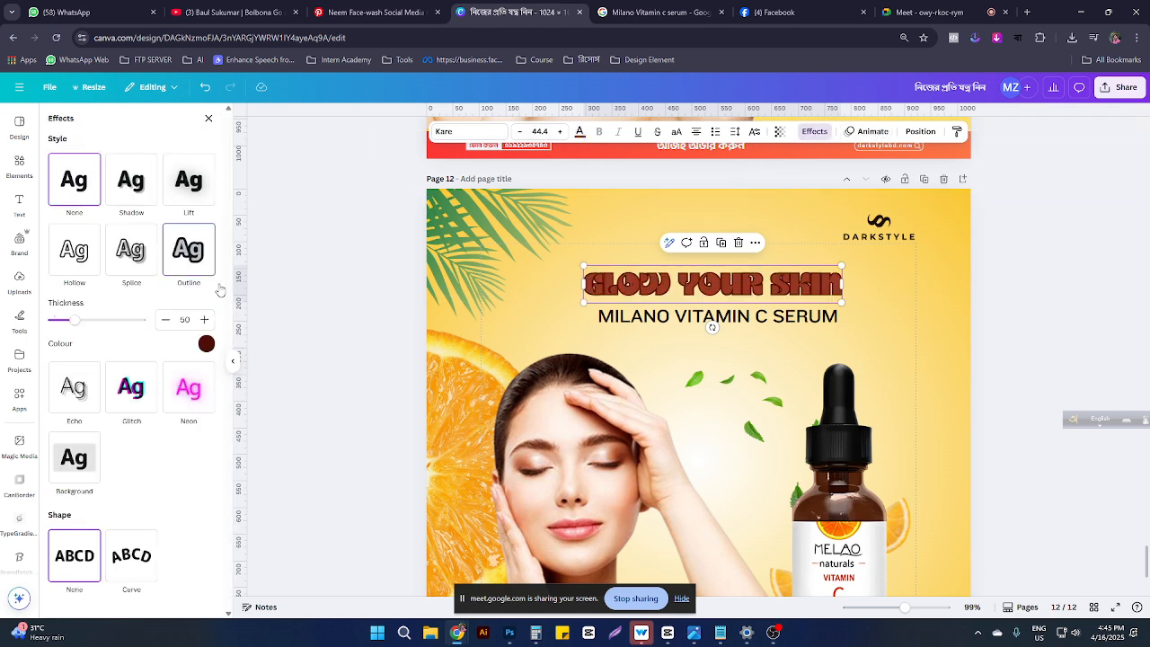
pyautogui.click(207, 344)
pyautogui.click(162, 450)
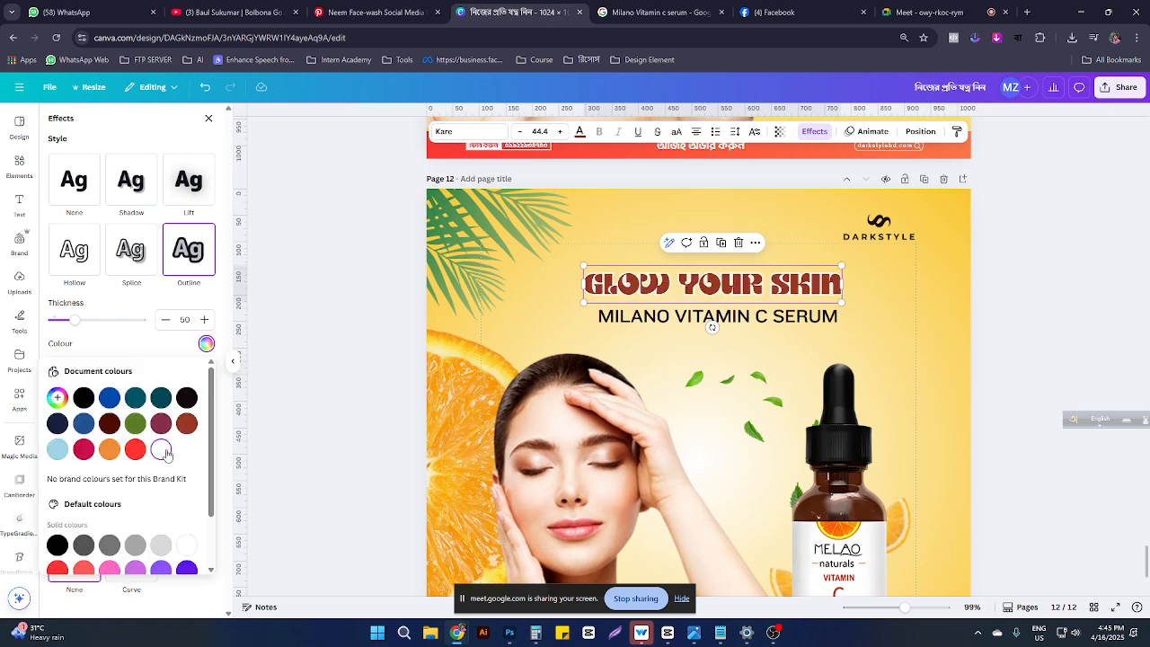
# Step: Shrink the model photo slightly and move it left and down
pyautogui.scroll(-3, 714, 411)
pyautogui.scroll(-1, 764, 360)
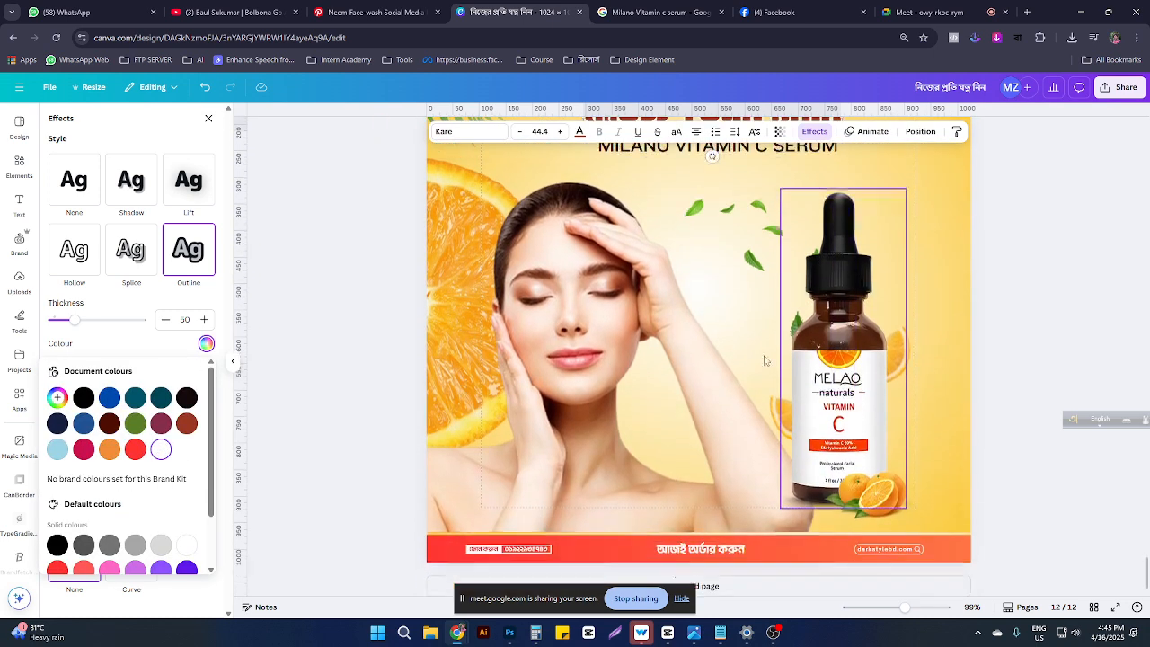
pyautogui.click(597, 428)
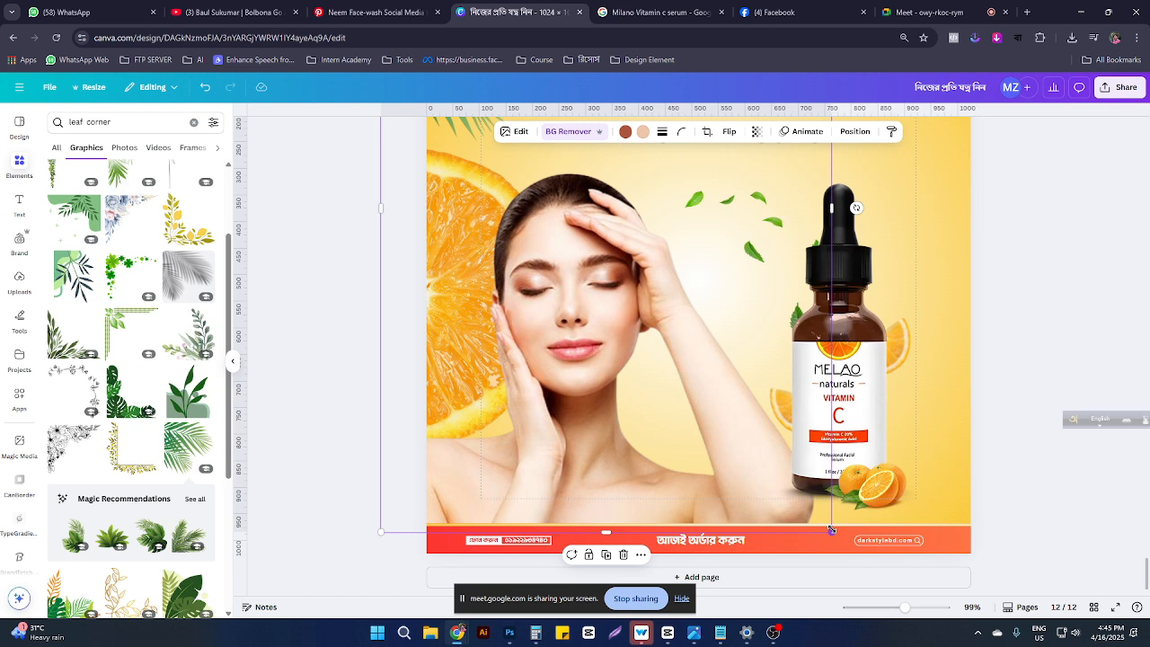
pyautogui.moveTo(831, 530); pyautogui.dragTo(797, 499)
pyautogui.moveTo(698, 419); pyautogui.dragTo(691, 465)
pyautogui.scroll(3, 700, 378)
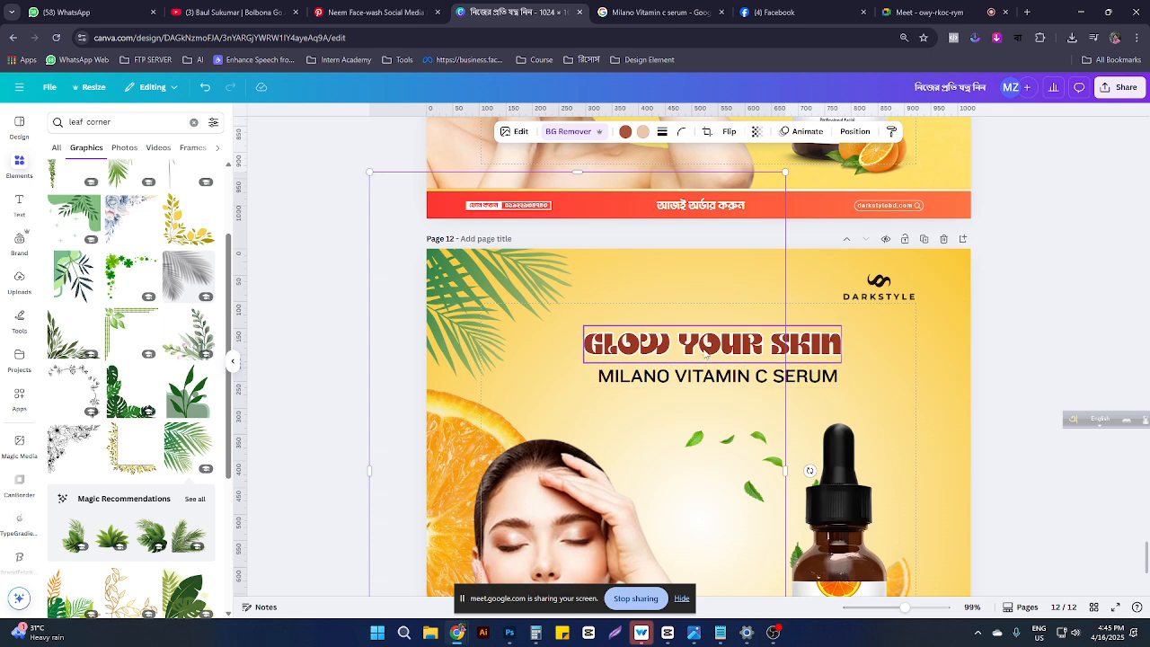
# Step: Make the GLOW YOUR SKIN headline orange after trying crimson and blue
pyautogui.click(706, 354)
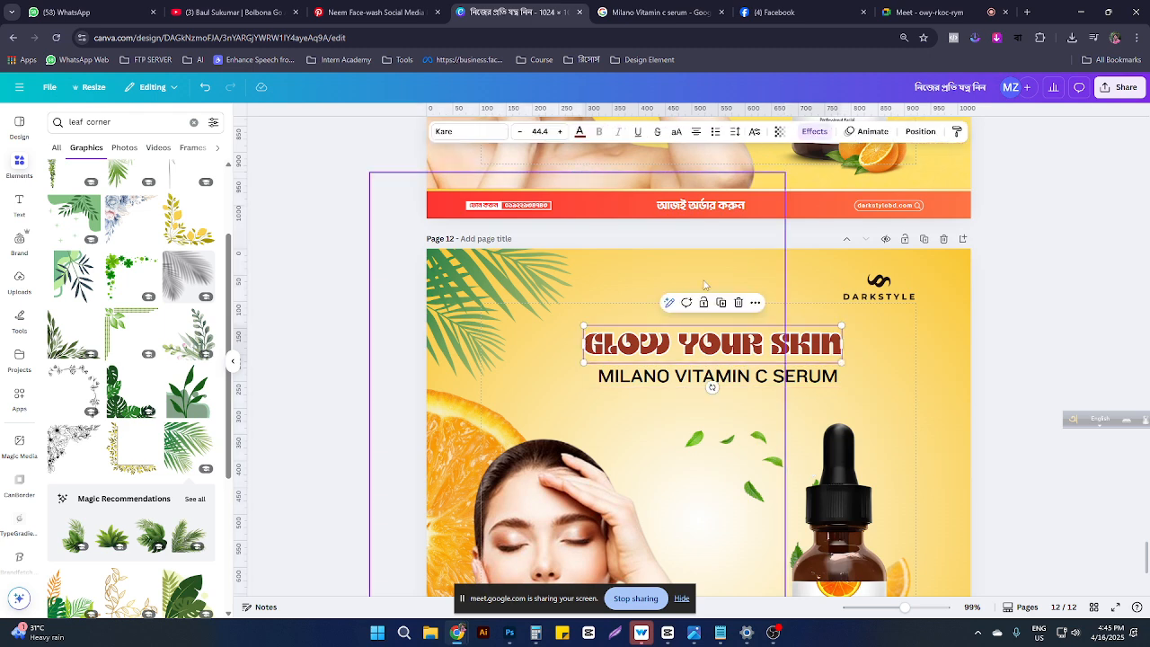
pyautogui.click(579, 133)
pyautogui.click(60, 258)
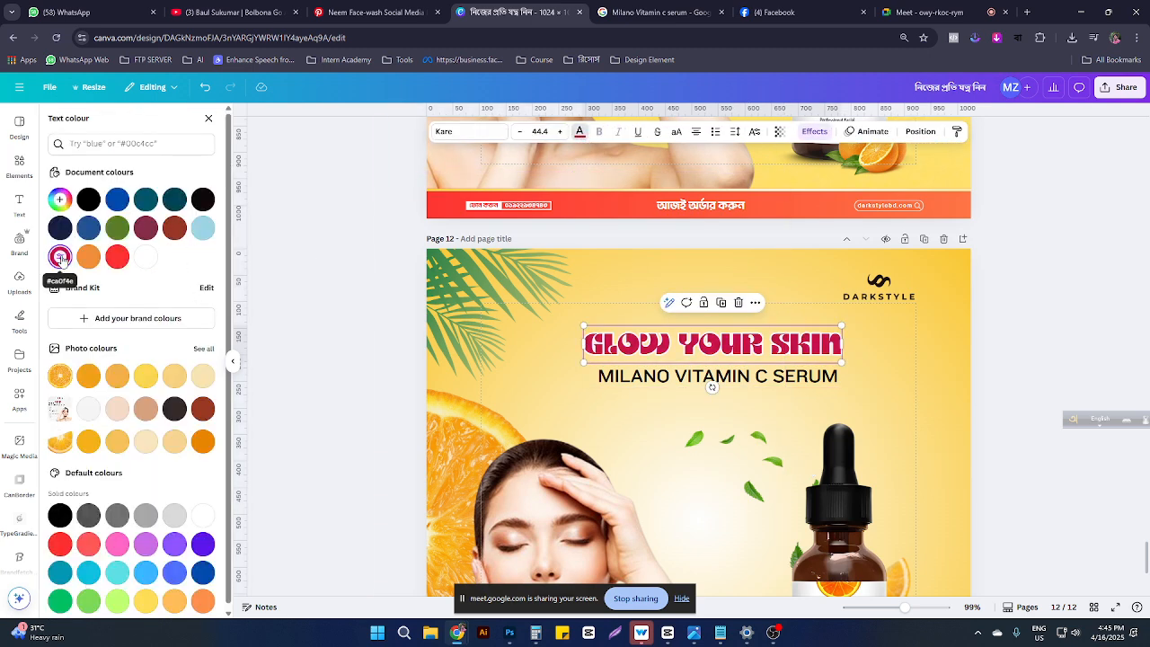
pyautogui.click(88, 229)
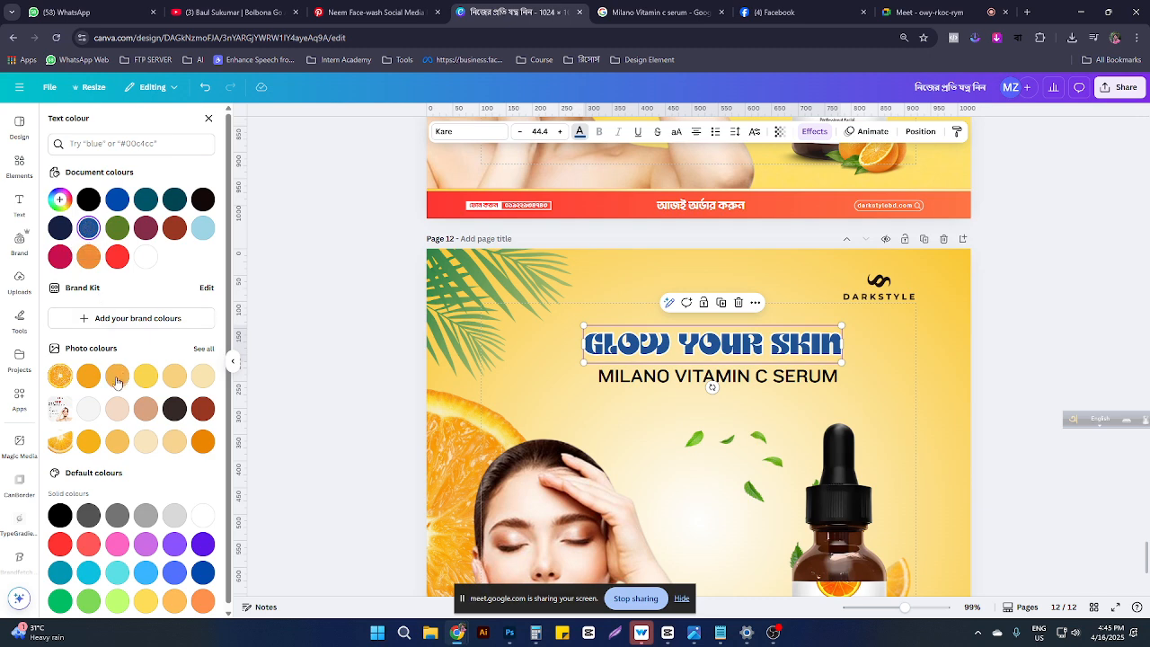
pyautogui.click(203, 441)
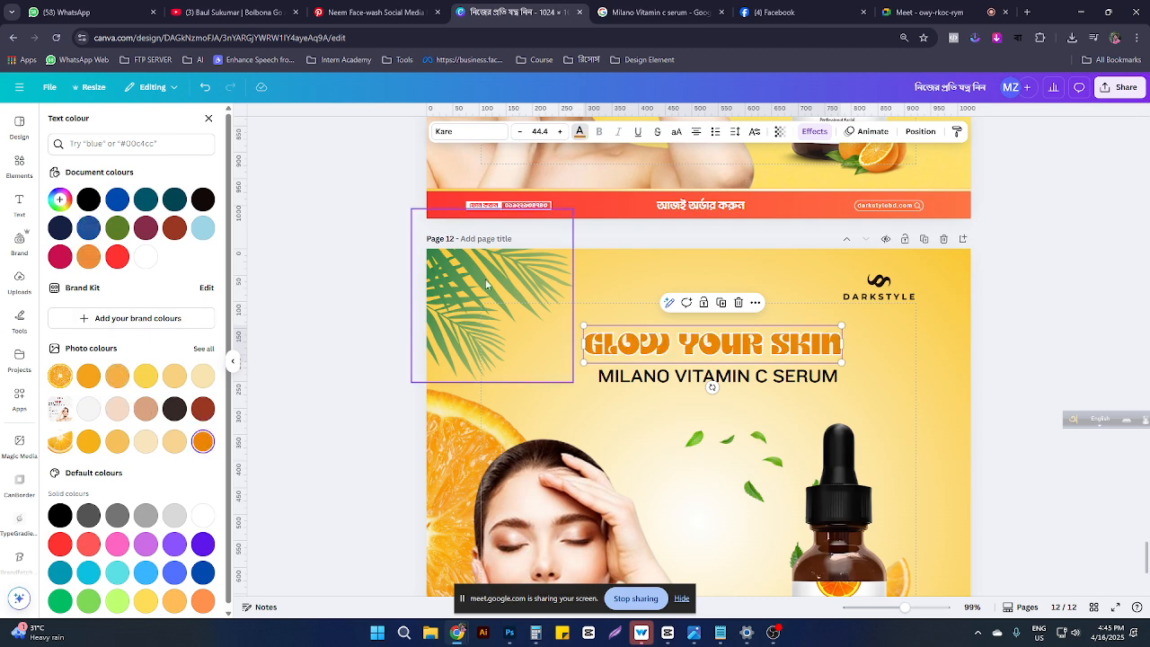
pyautogui.doubleClick(608, 332)
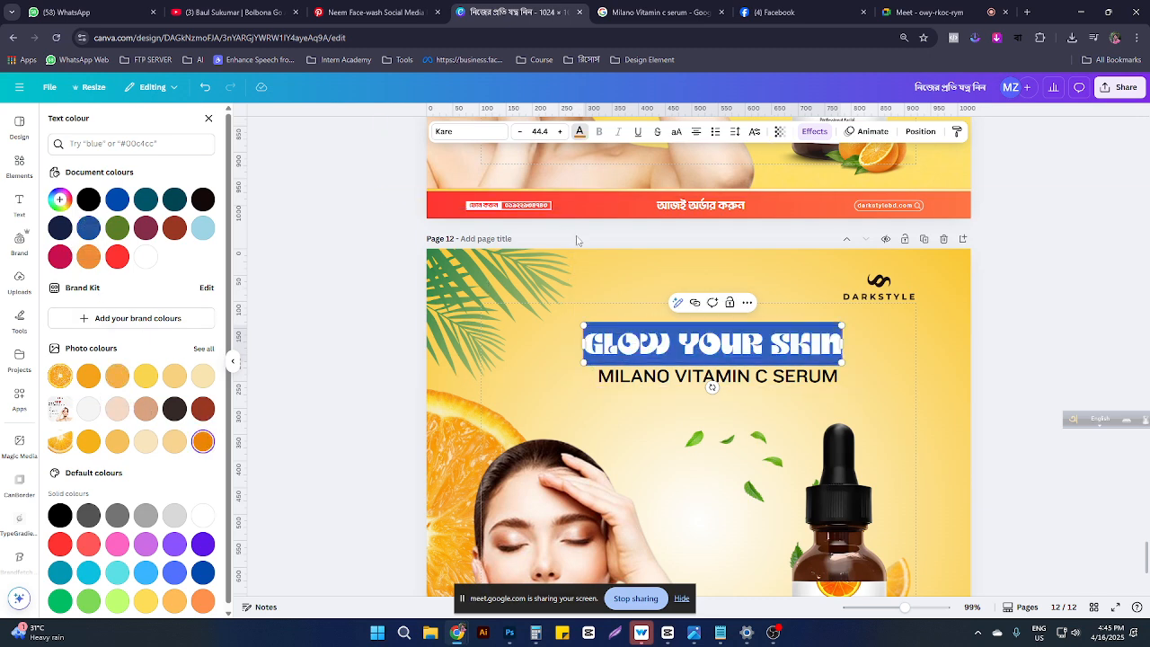
pyautogui.click(791, 361)
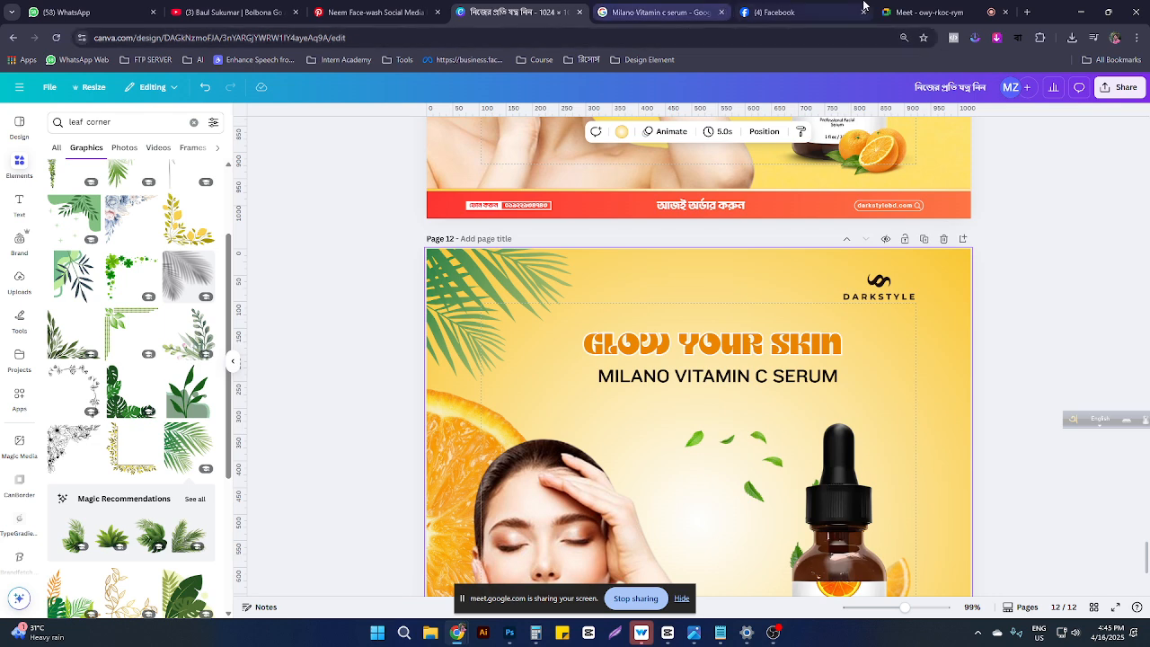
# Step: Set the headline in the LONDON font after trying Knockout Sumo
pyautogui.click(930, 12)
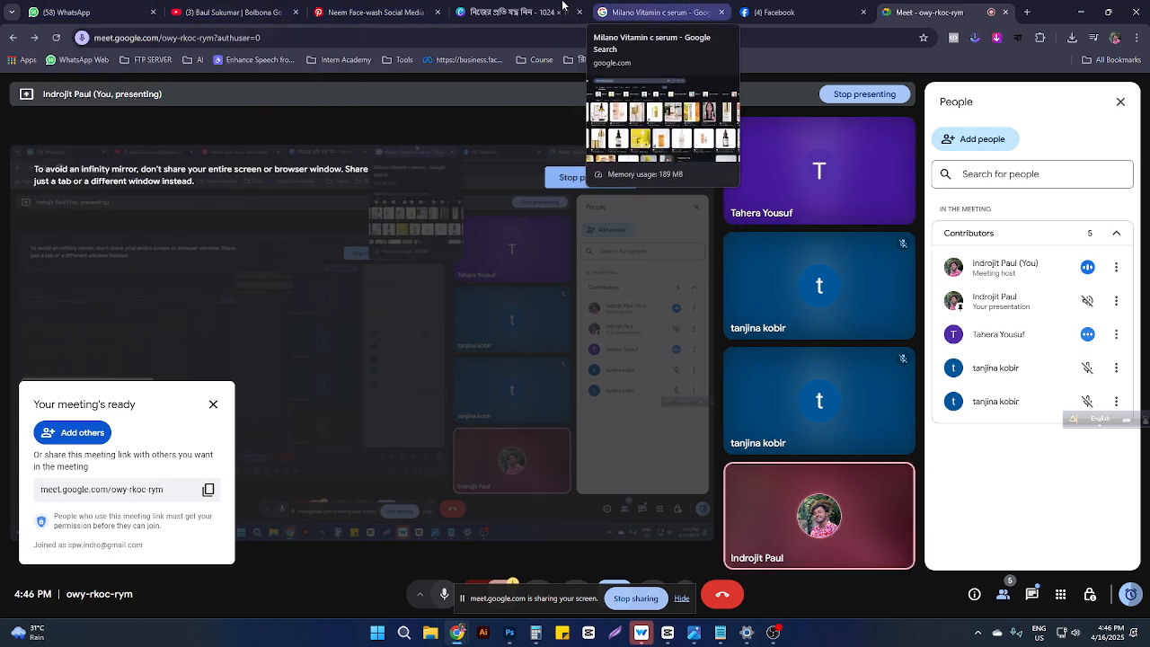
pyautogui.click(526, 9)
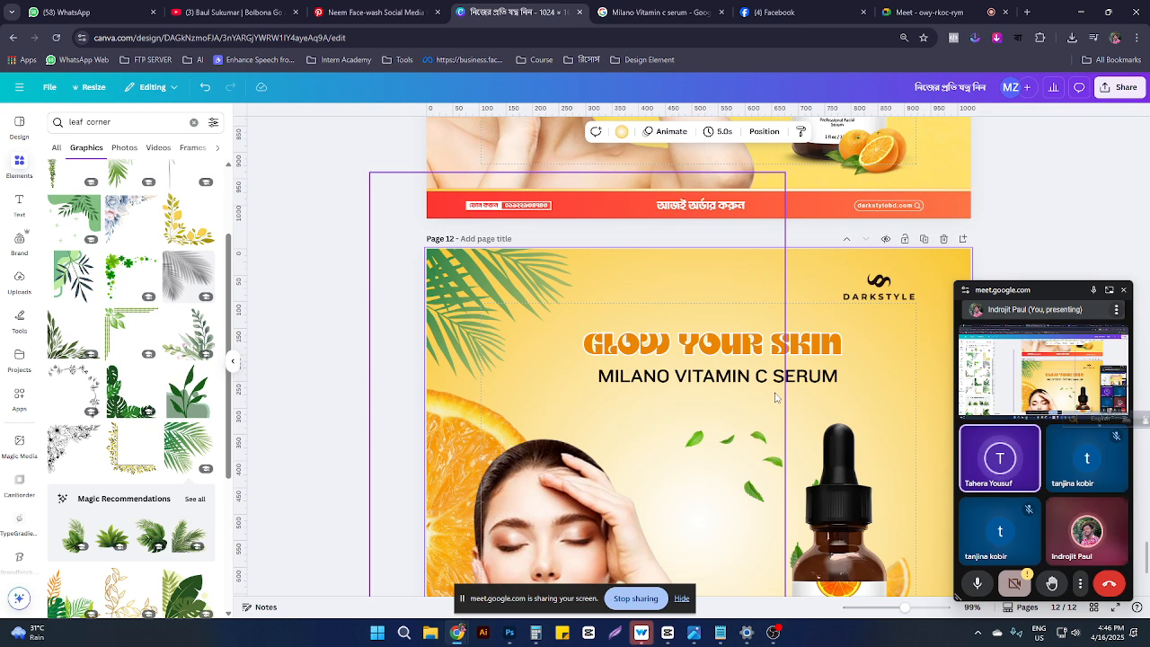
pyautogui.click(809, 381)
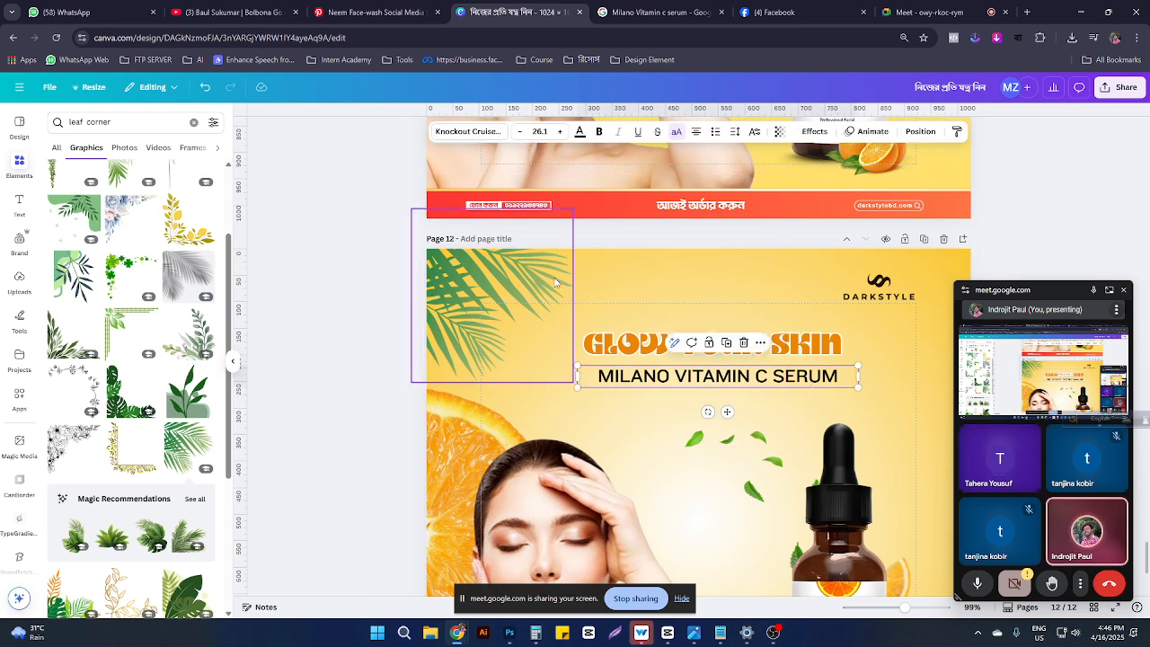
pyautogui.click(613, 344)
pyautogui.click(465, 132)
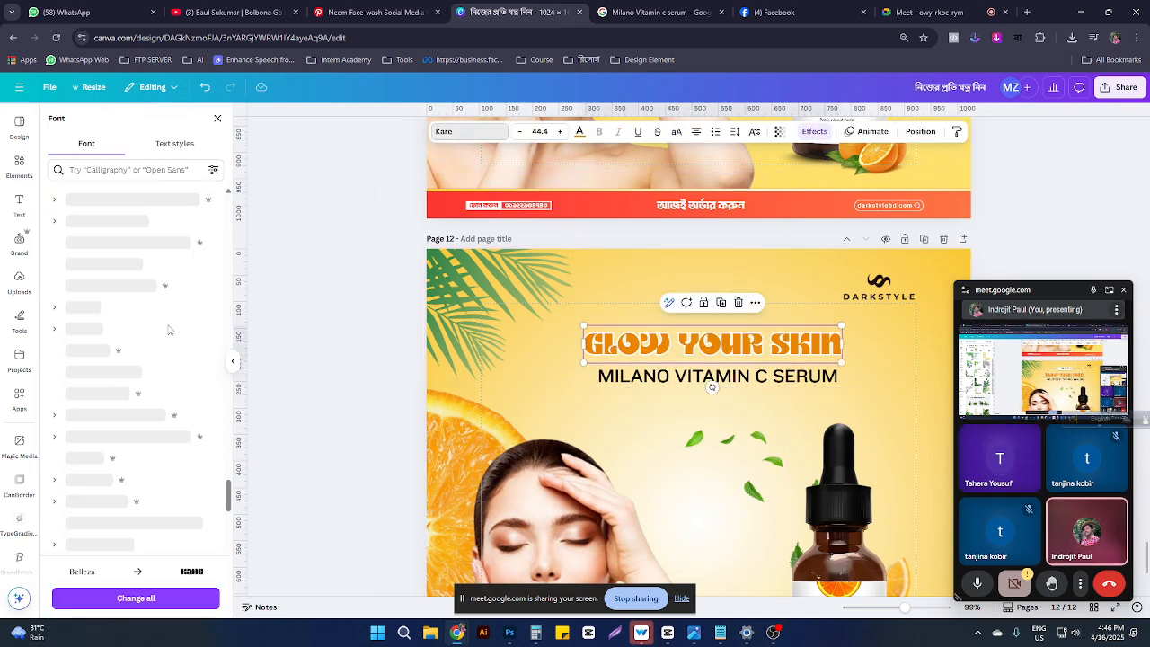
pyautogui.scroll(-3, 89, 327)
pyautogui.click(99, 359)
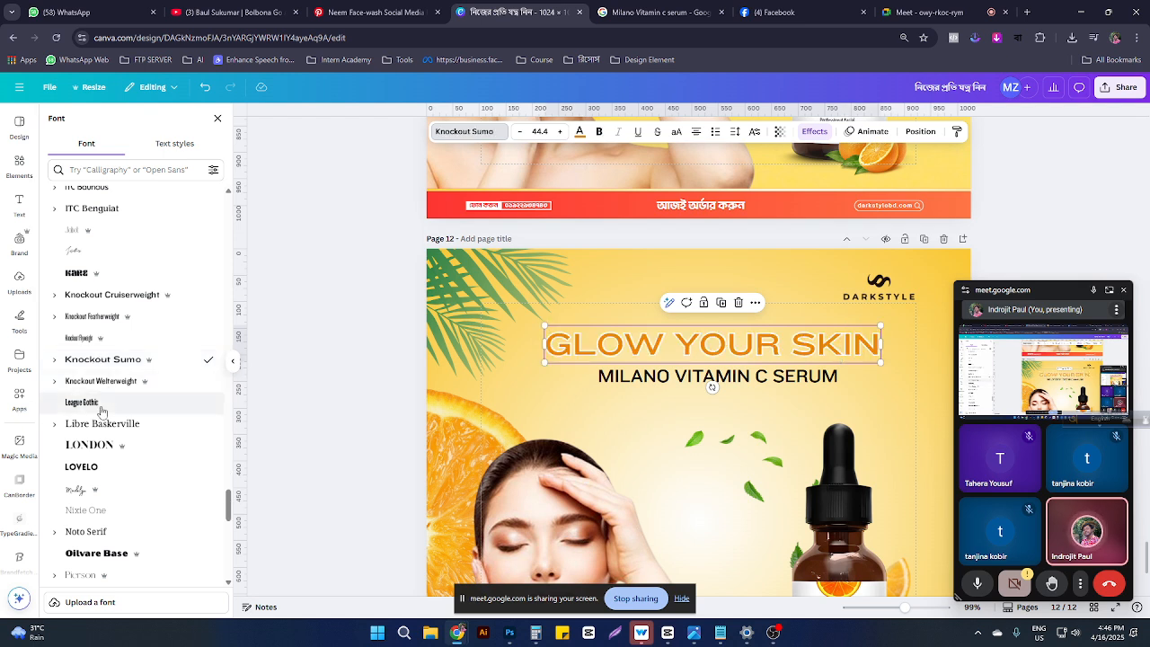
pyautogui.scroll(-2, 88, 377)
pyautogui.click(79, 389)
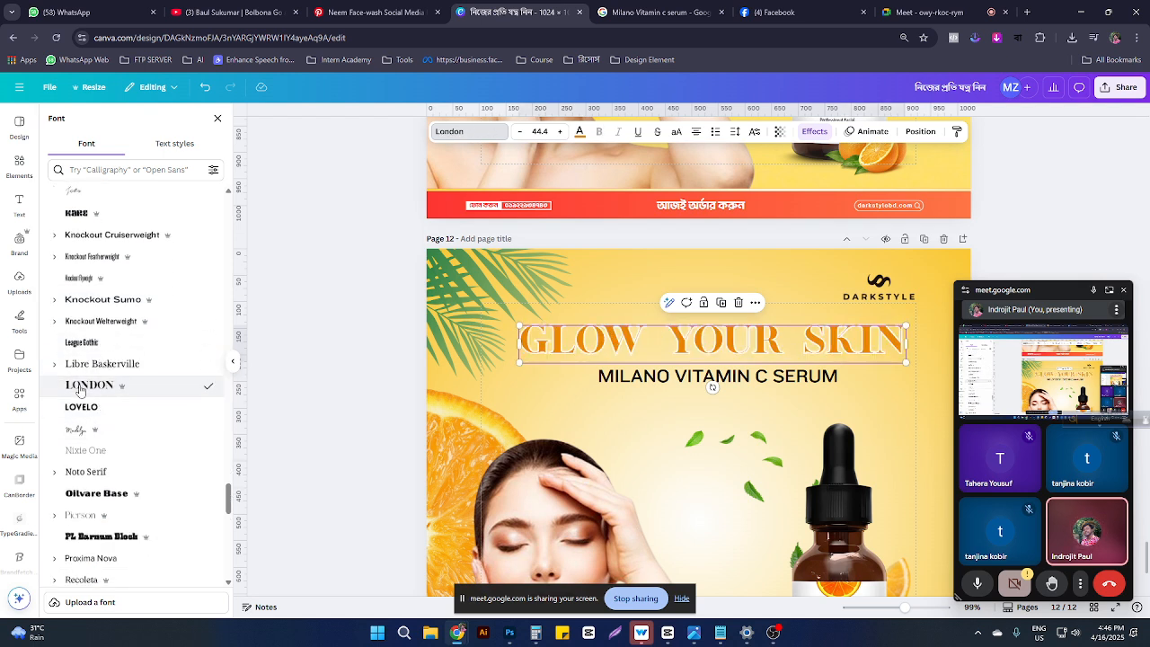
pyautogui.scroll(-4, 79, 388)
# Step: Set the GLOW YOUR SKIN headline in Olivare Base and centre it above the subtitle
pyautogui.click(87, 375)
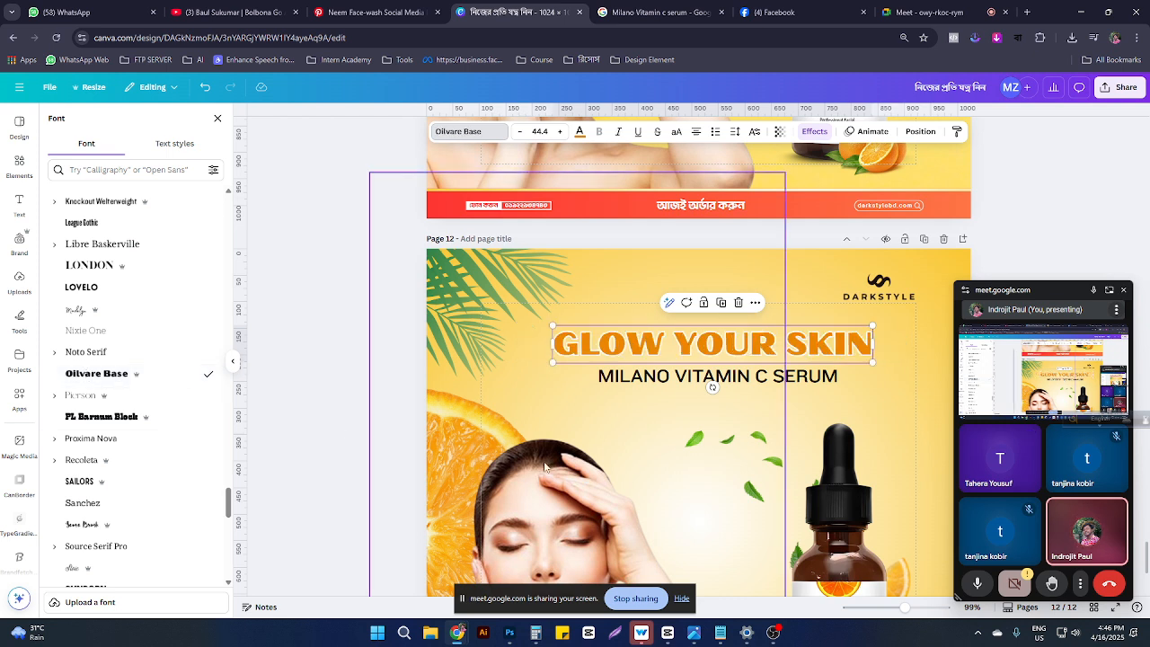
pyautogui.moveTo(758, 336)
pyautogui.mouseDown()
pyautogui.moveTo(779, 340)
pyautogui.moveTo(765, 340)
pyautogui.mouseUp()
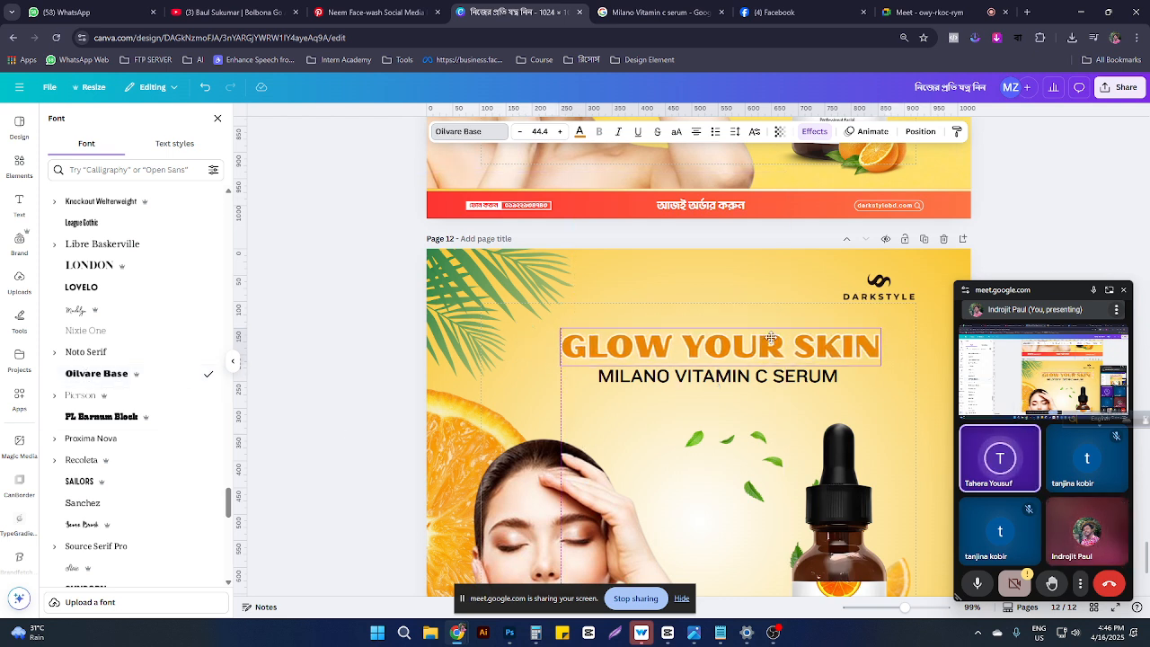
pyautogui.moveTo(729, 377); pyautogui.dragTo(732, 377)
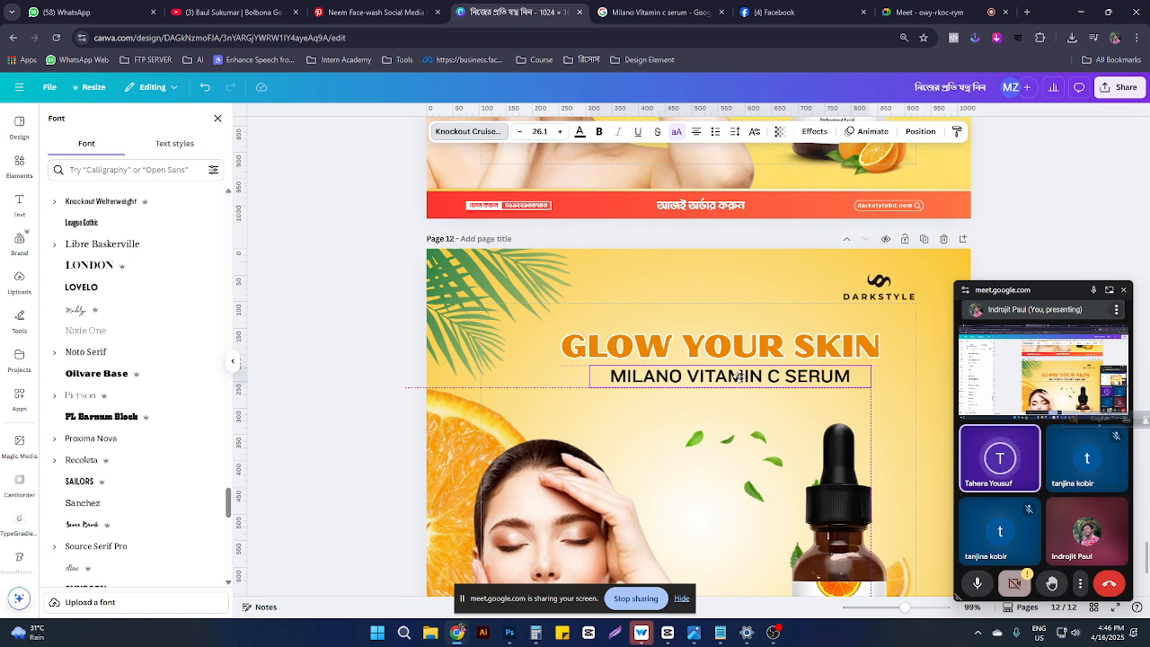
pyautogui.scroll(-3, 818, 440)
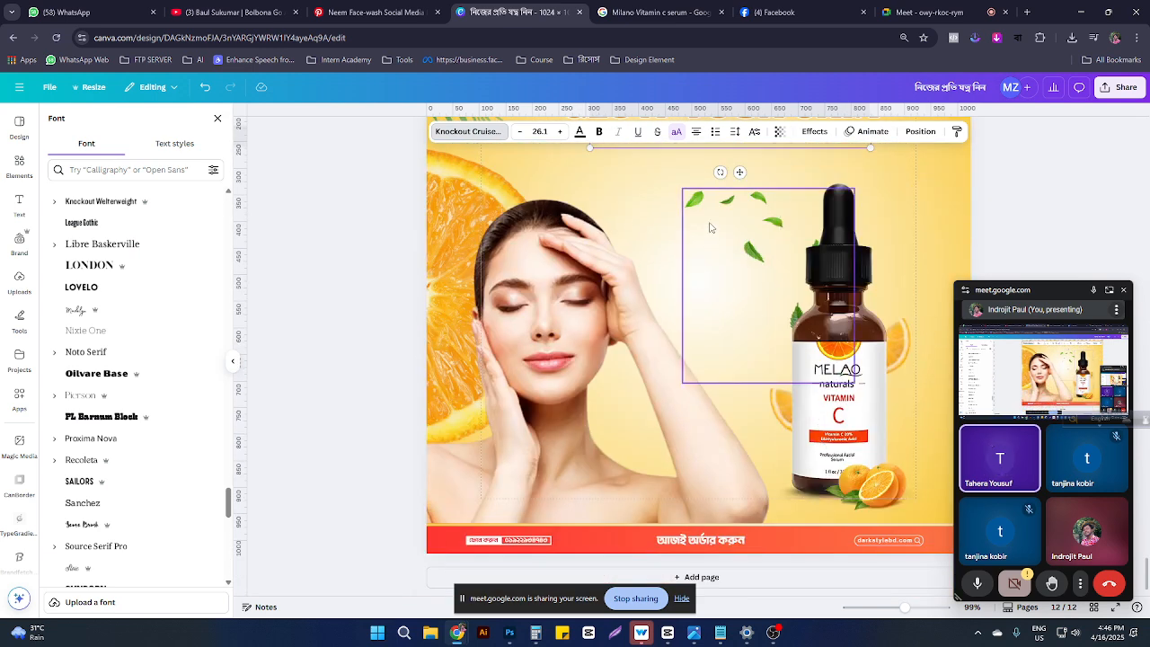
# Step: Enlarge the scattered leaves and move them down-left beside the serum bottle
pyautogui.moveTo(710, 225); pyautogui.dragTo(665, 246)
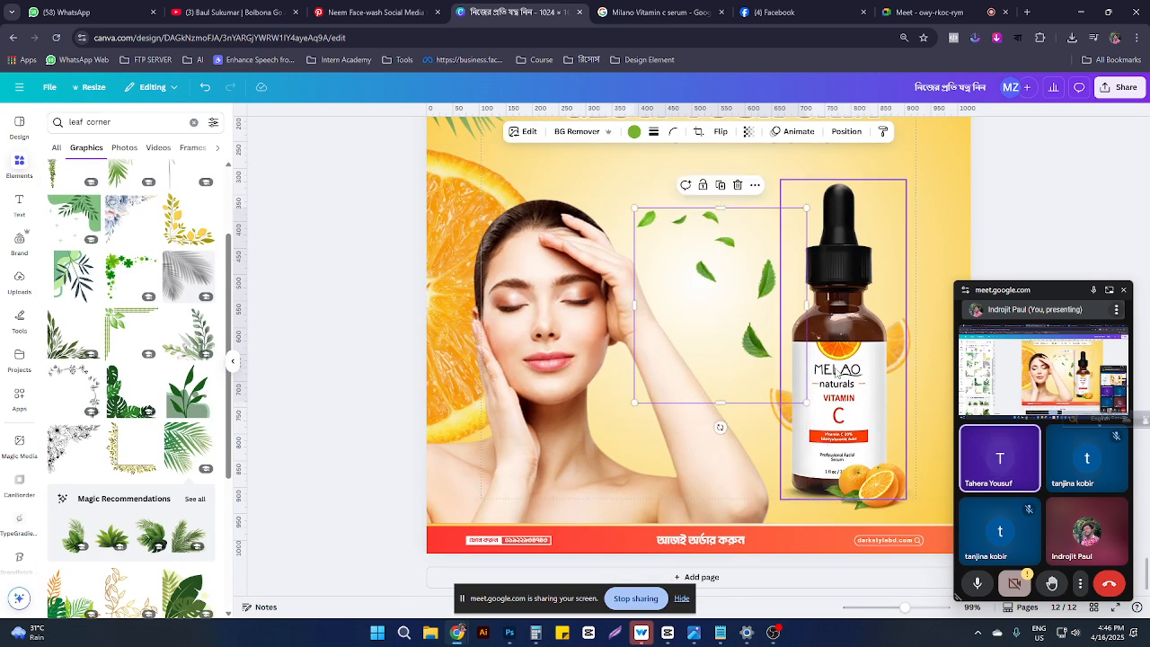
pyautogui.click(878, 493)
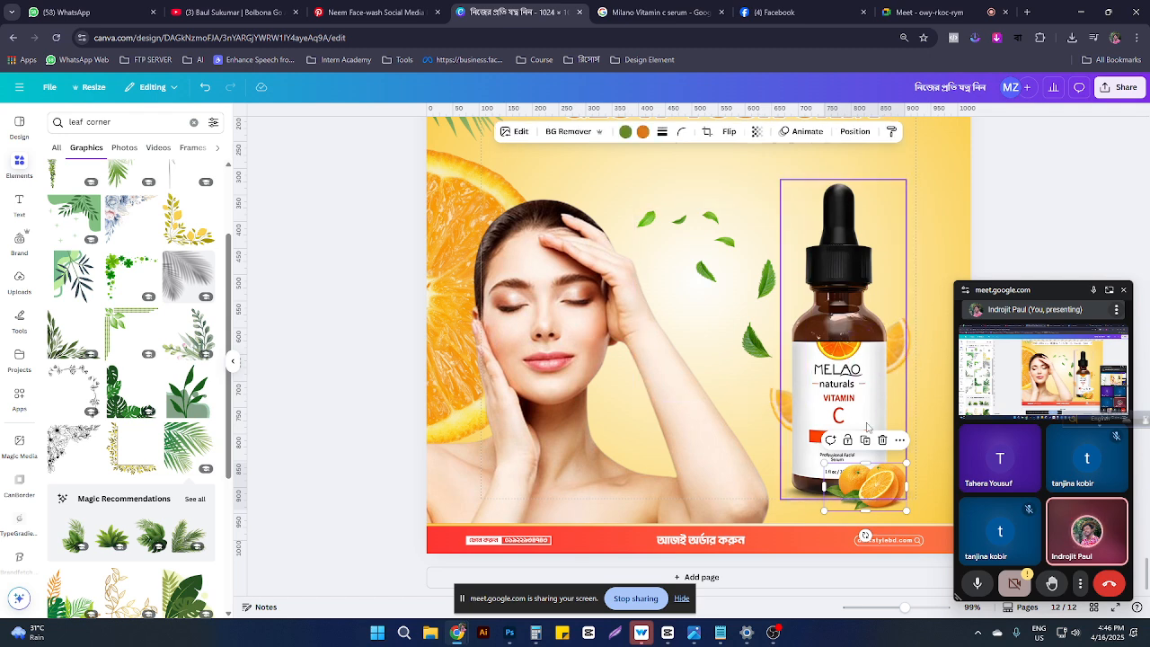
pyautogui.scroll(2, 760, 426)
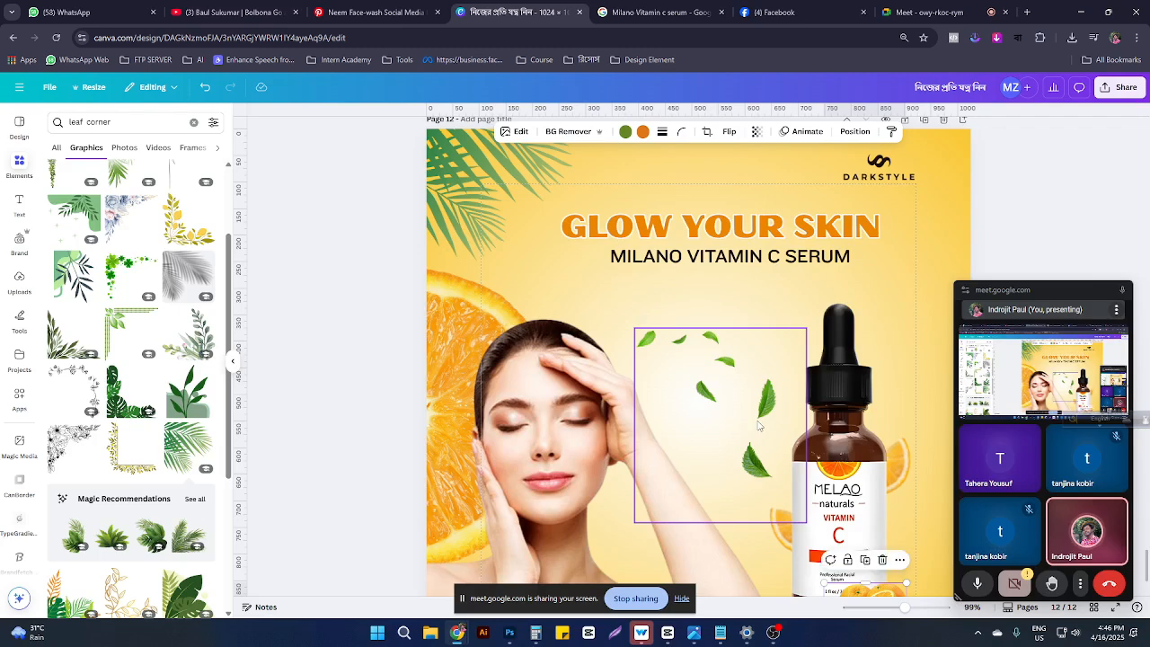
pyautogui.click(708, 395)
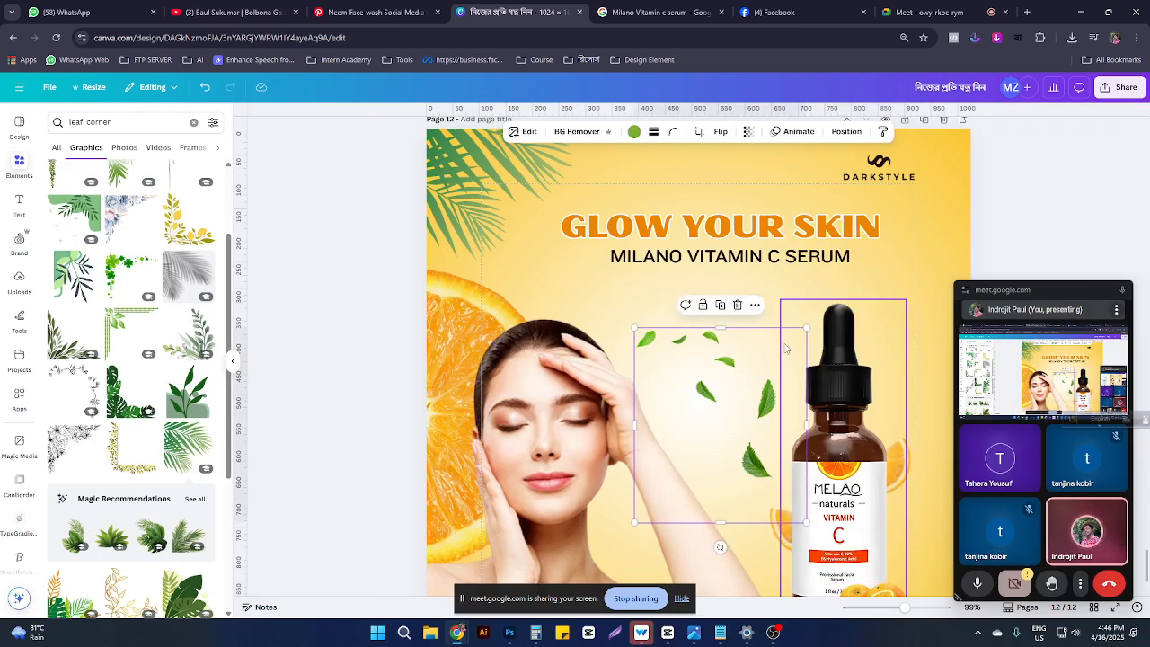
pyautogui.moveTo(807, 328); pyautogui.dragTo(885, 238)
pyautogui.moveTo(959, 300); pyautogui.dragTo(911, 329)
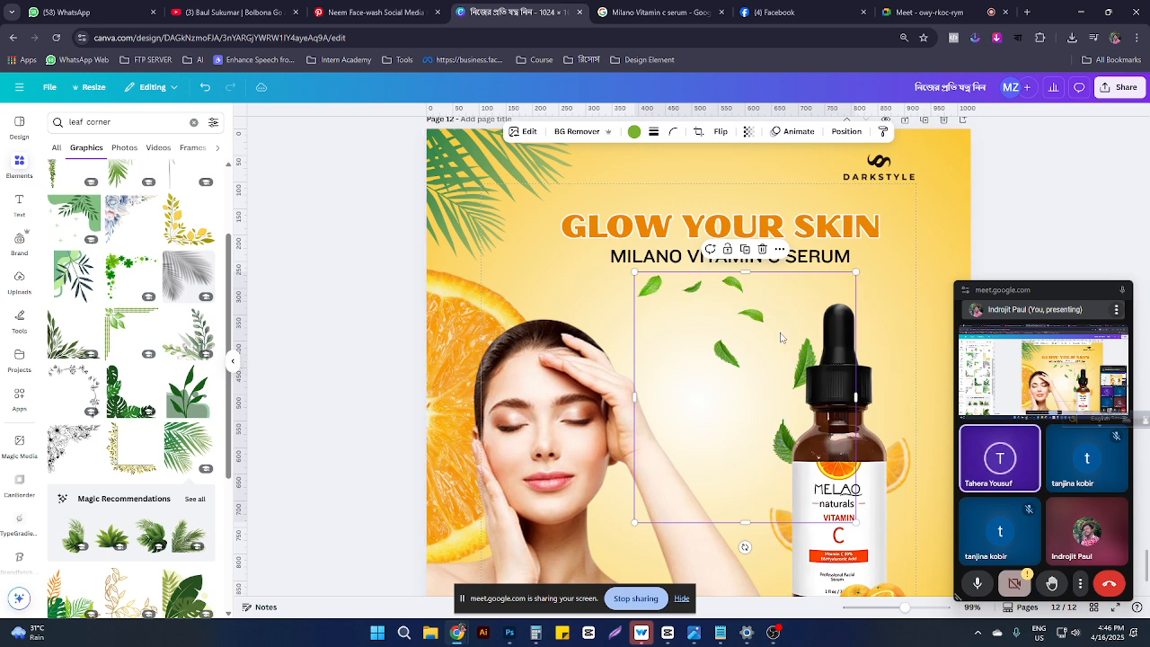
pyautogui.moveTo(773, 343); pyautogui.dragTo(798, 372)
pyautogui.click(796, 377)
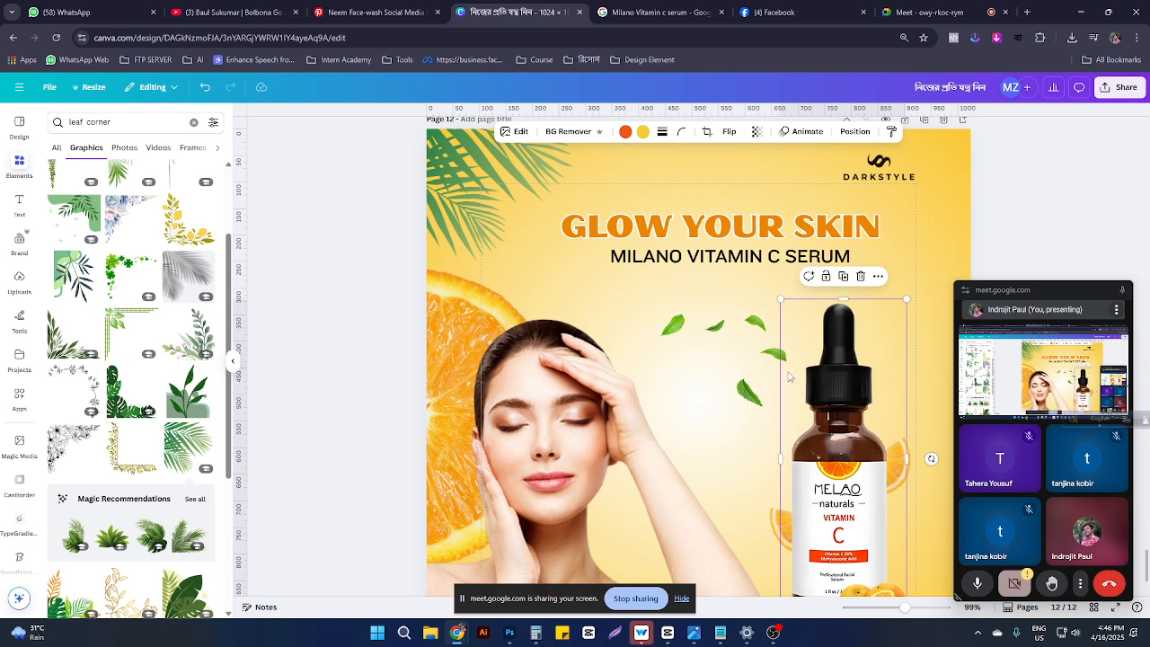
# Step: Try several fonts on the MILANO VITAMIN C SERUM subtitle, settling on bold Lato
pyautogui.click(627, 254)
pyautogui.click(467, 131)
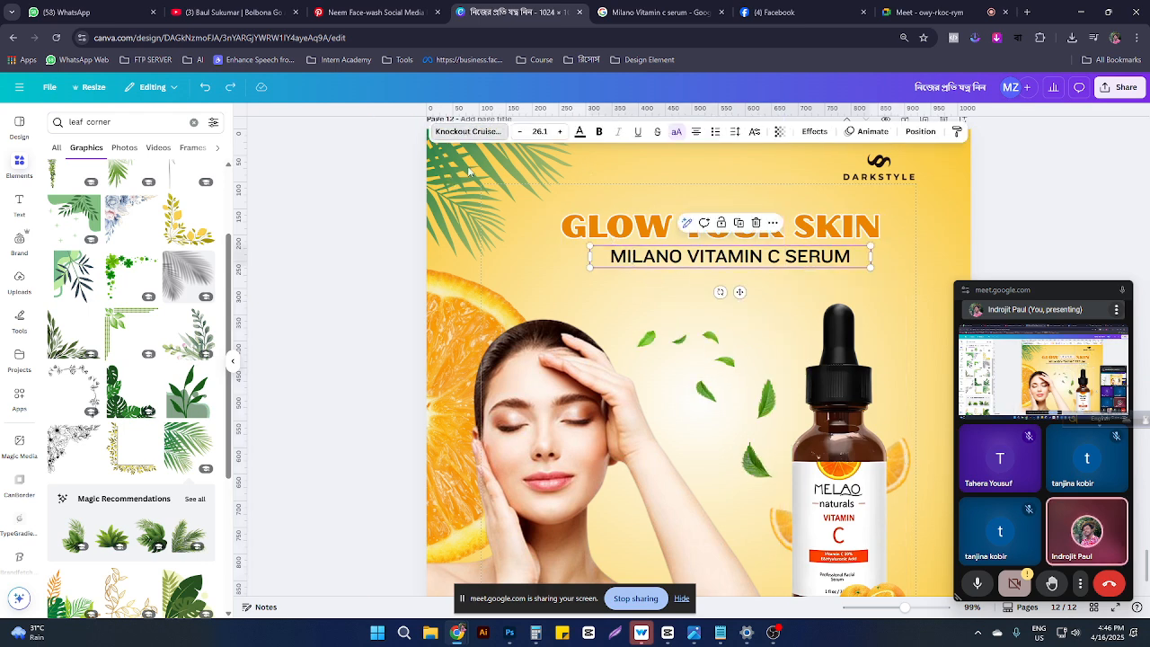
pyautogui.scroll(-3, 133, 384)
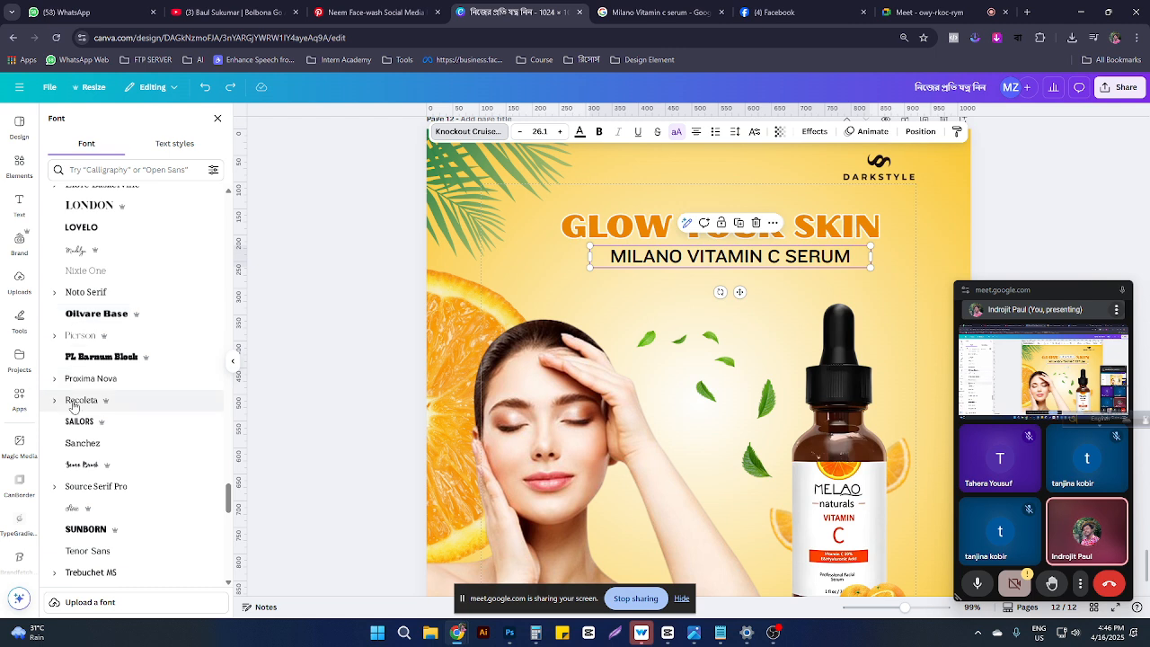
pyautogui.click(80, 469)
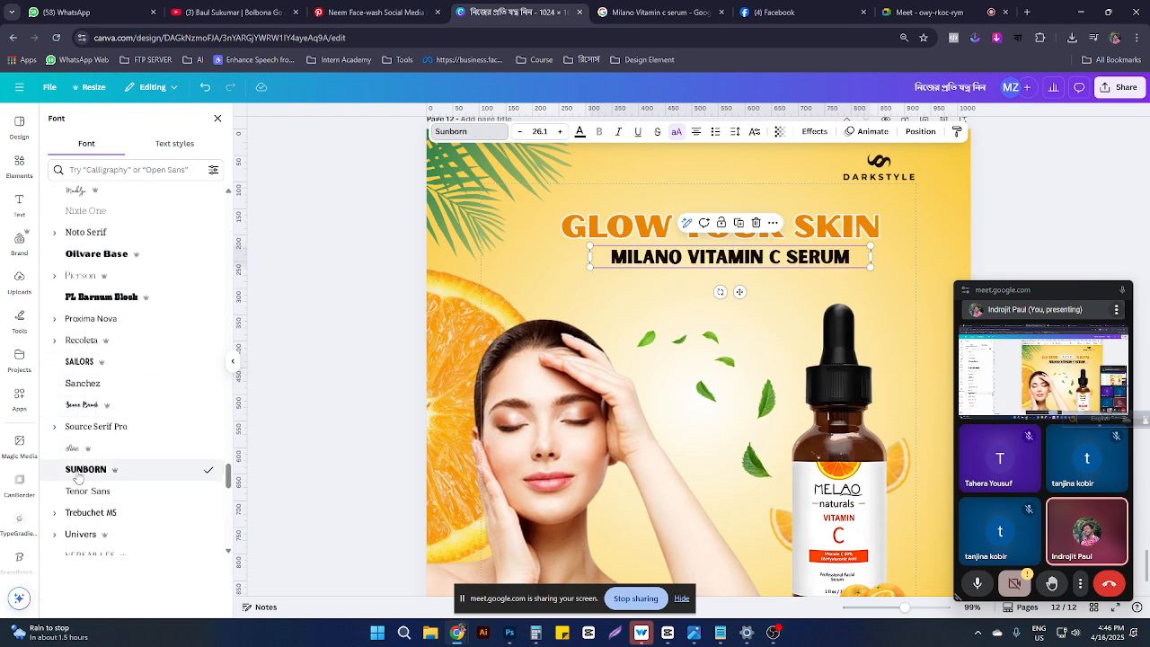
pyautogui.scroll(-7, 79, 479)
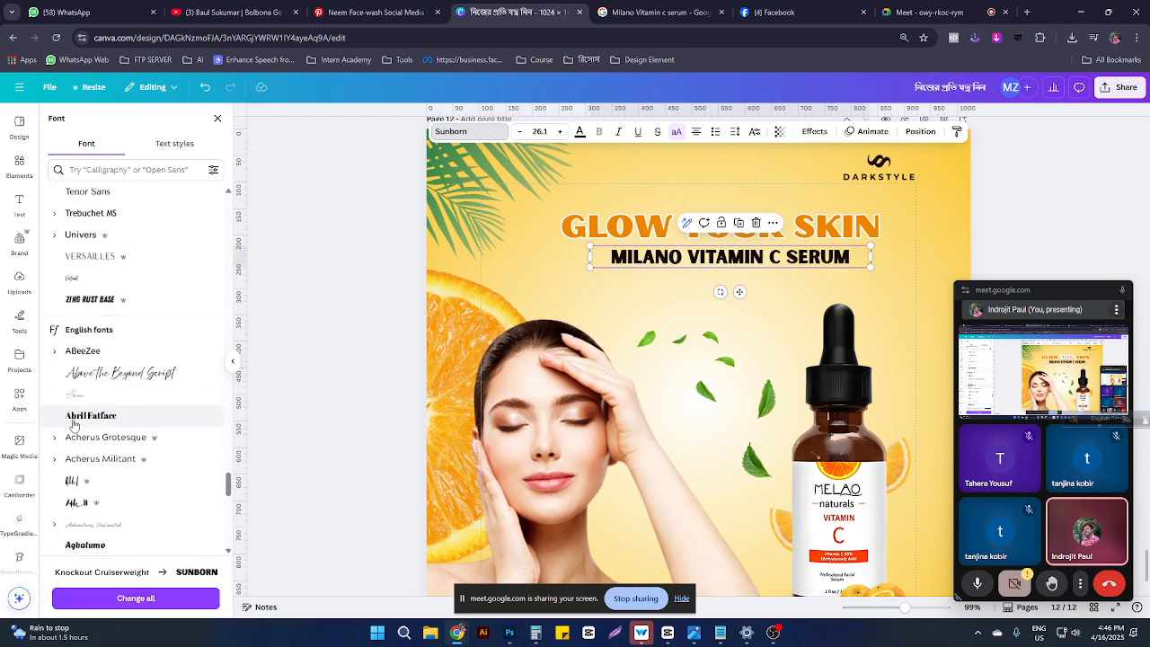
pyautogui.click(71, 482)
pyautogui.scroll(10, 71, 469)
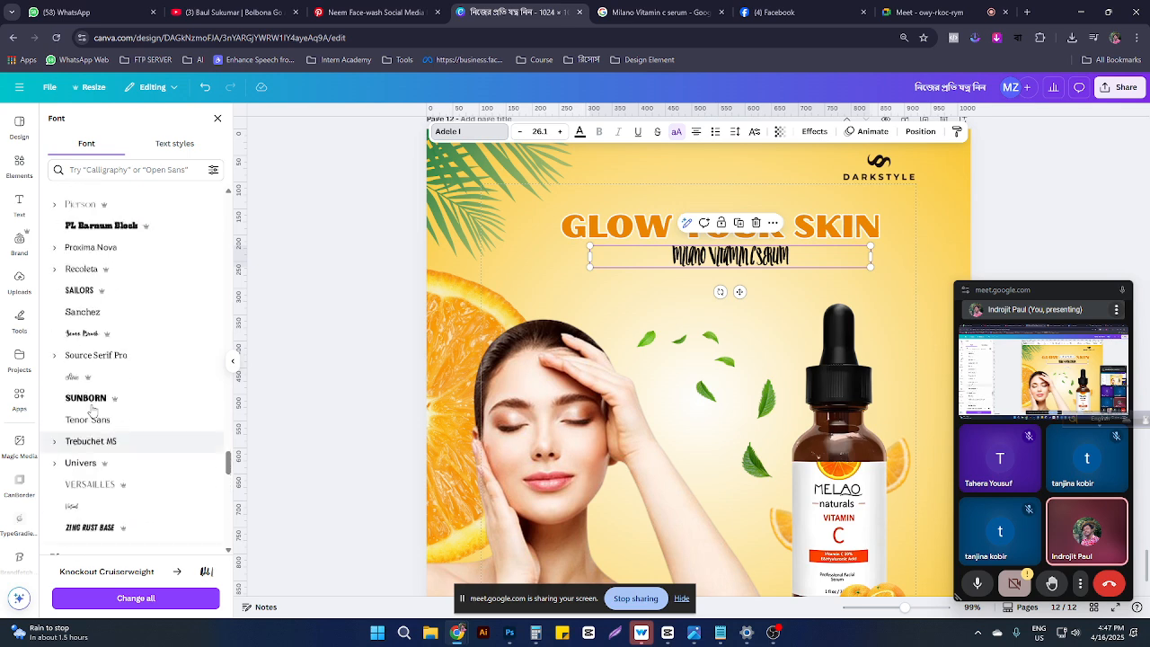
pyautogui.click(94, 287)
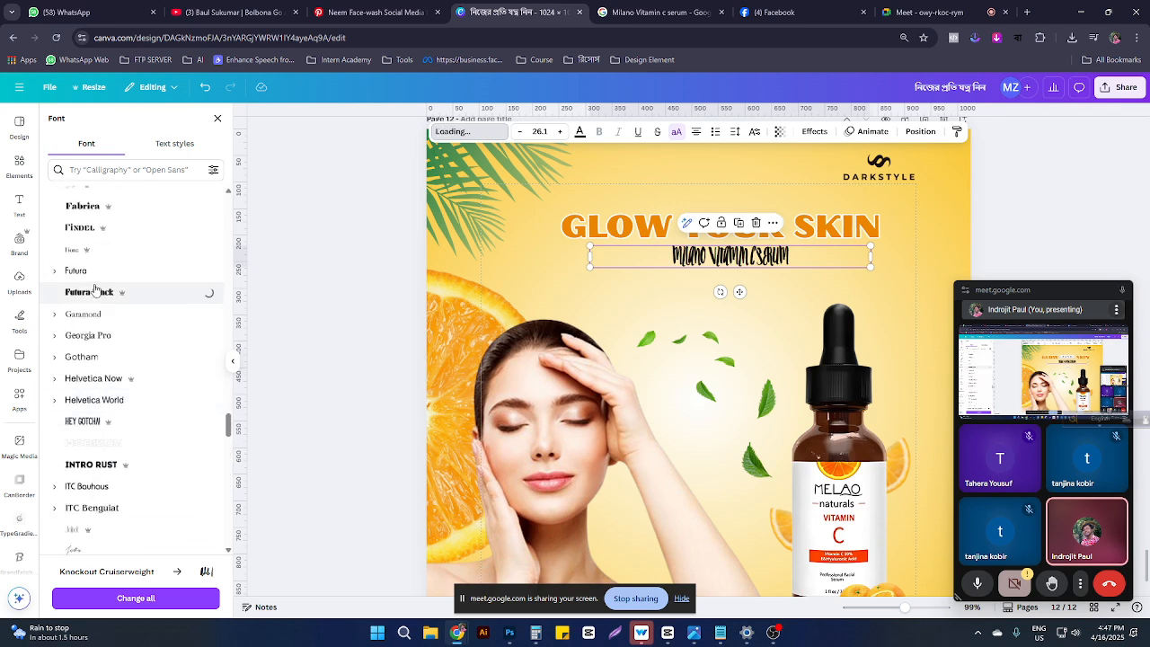
pyautogui.scroll(5, 87, 278)
pyautogui.click(77, 270)
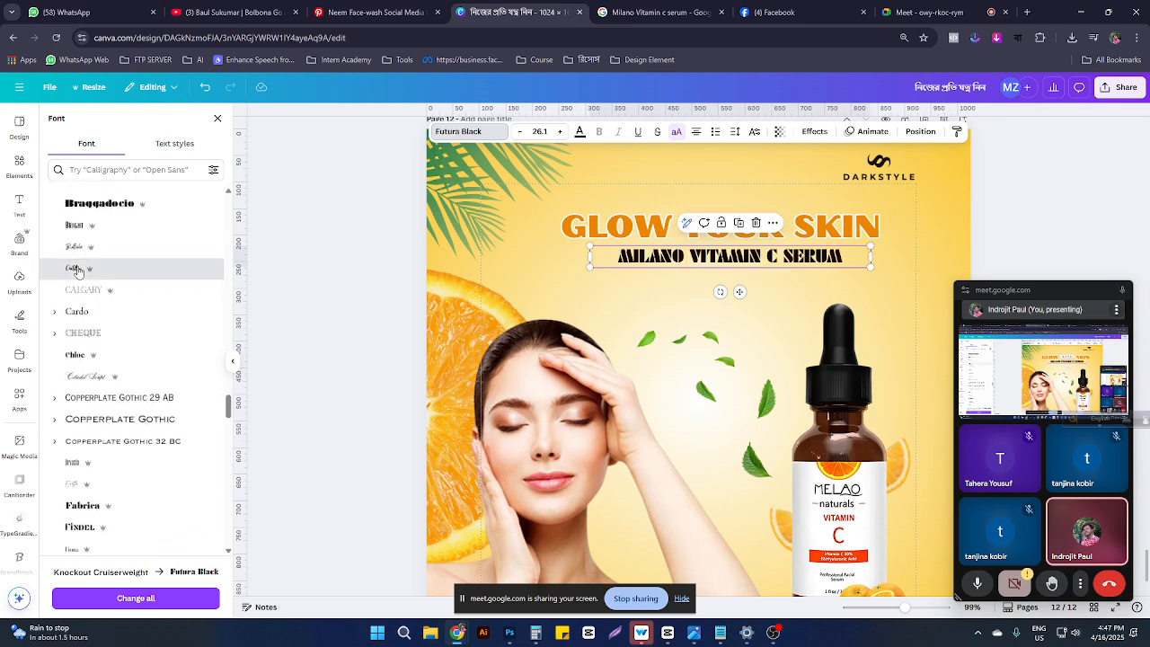
pyautogui.scroll(5, 79, 273)
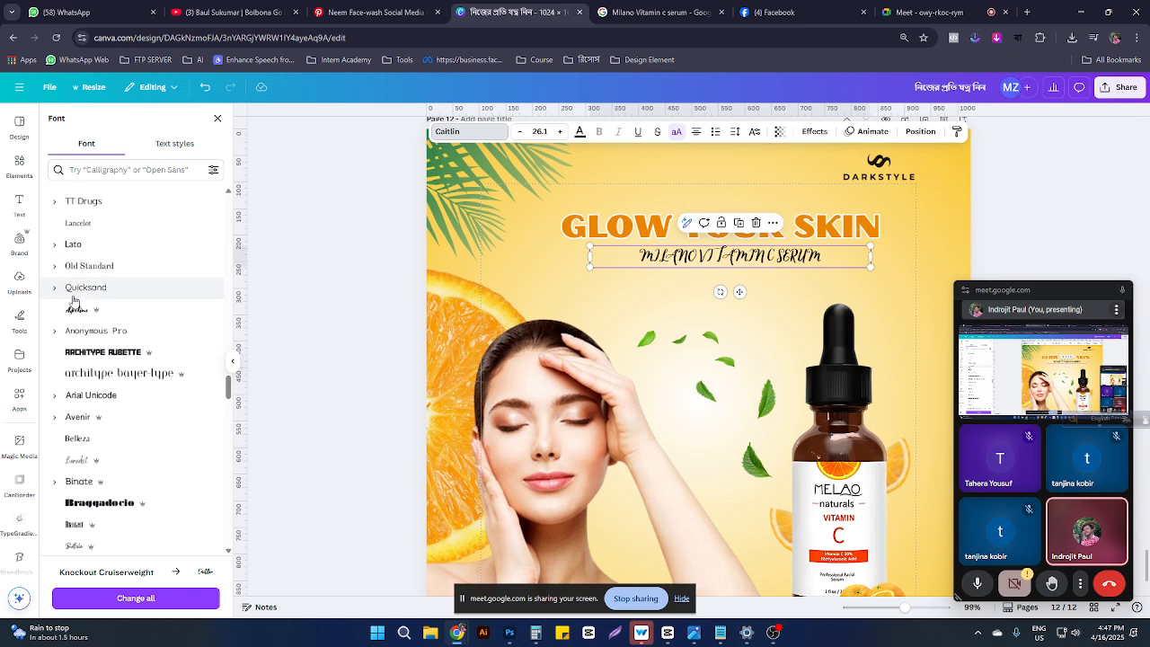
pyautogui.scroll(1, 72, 302)
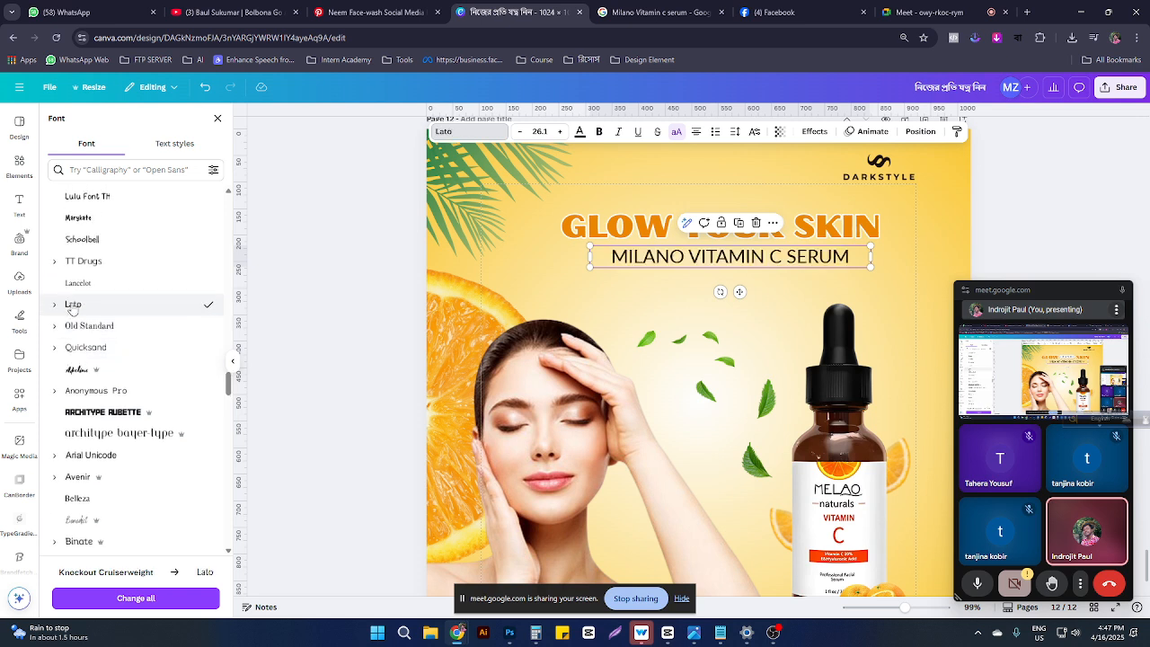
pyautogui.scroll(4, 94, 270)
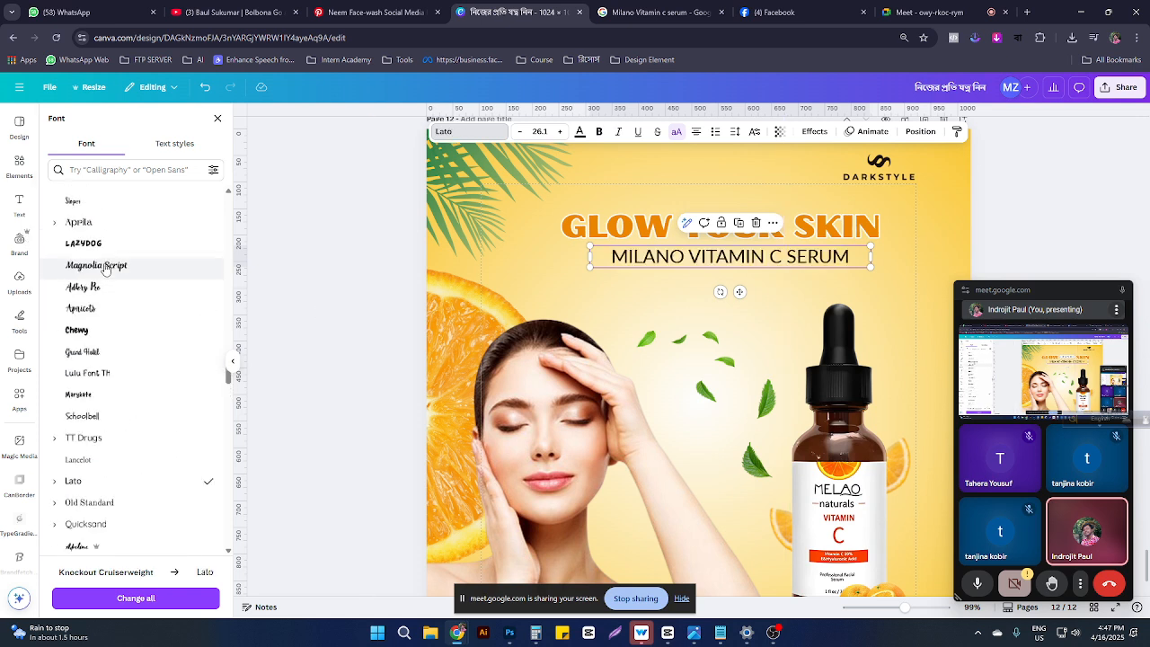
pyautogui.scroll(4, 90, 314)
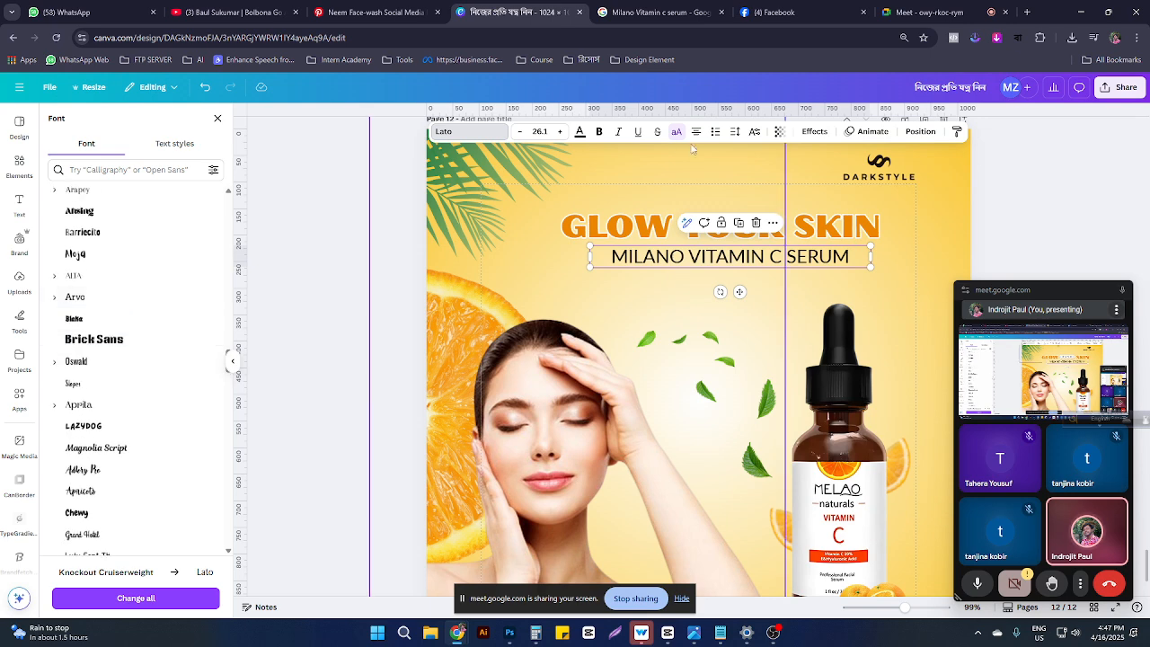
pyautogui.click(599, 133)
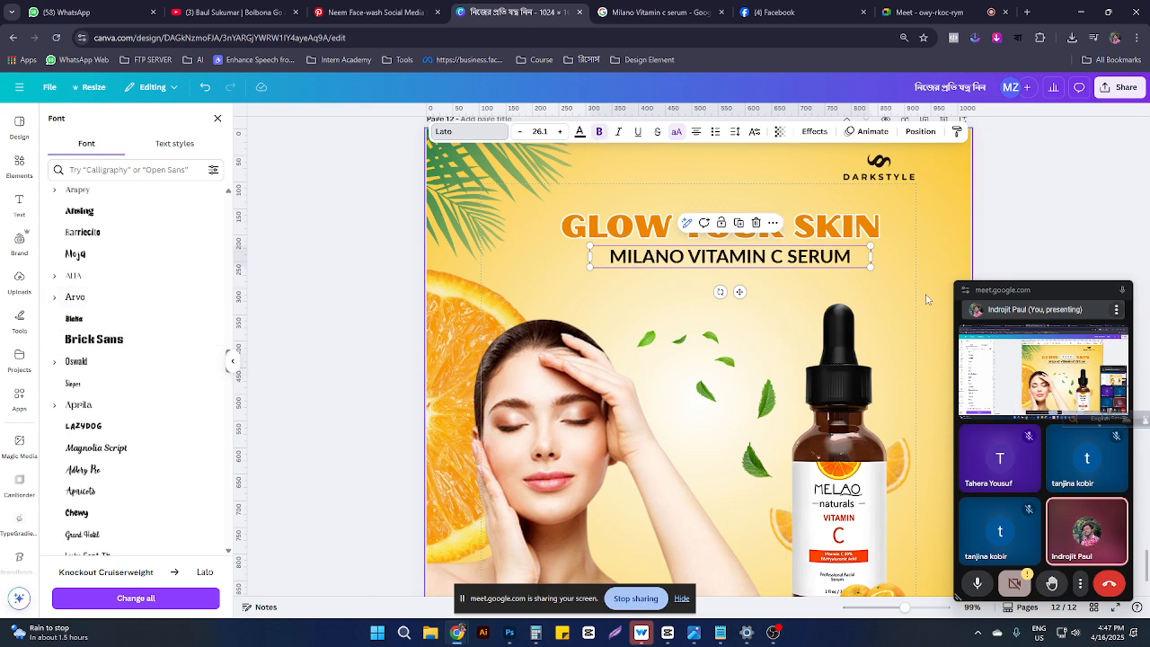
pyautogui.click(816, 278)
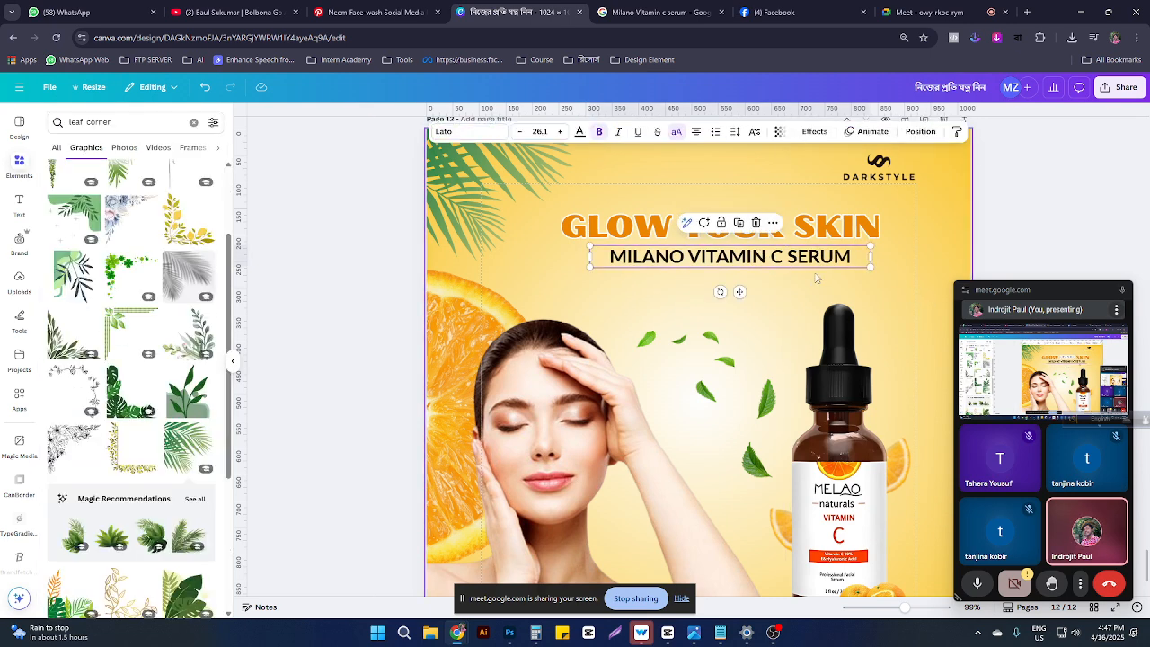
# Step: Colour the subtitle text dark brown #754B14 with the custom colour picker
pyautogui.click(579, 131)
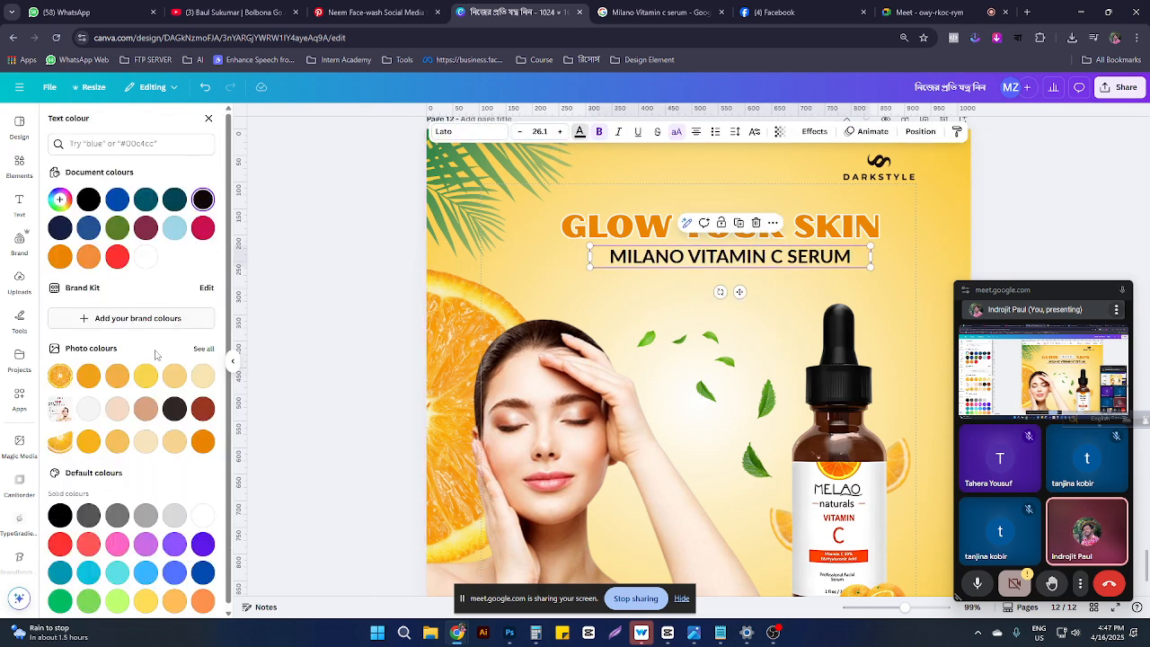
pyautogui.click(203, 441)
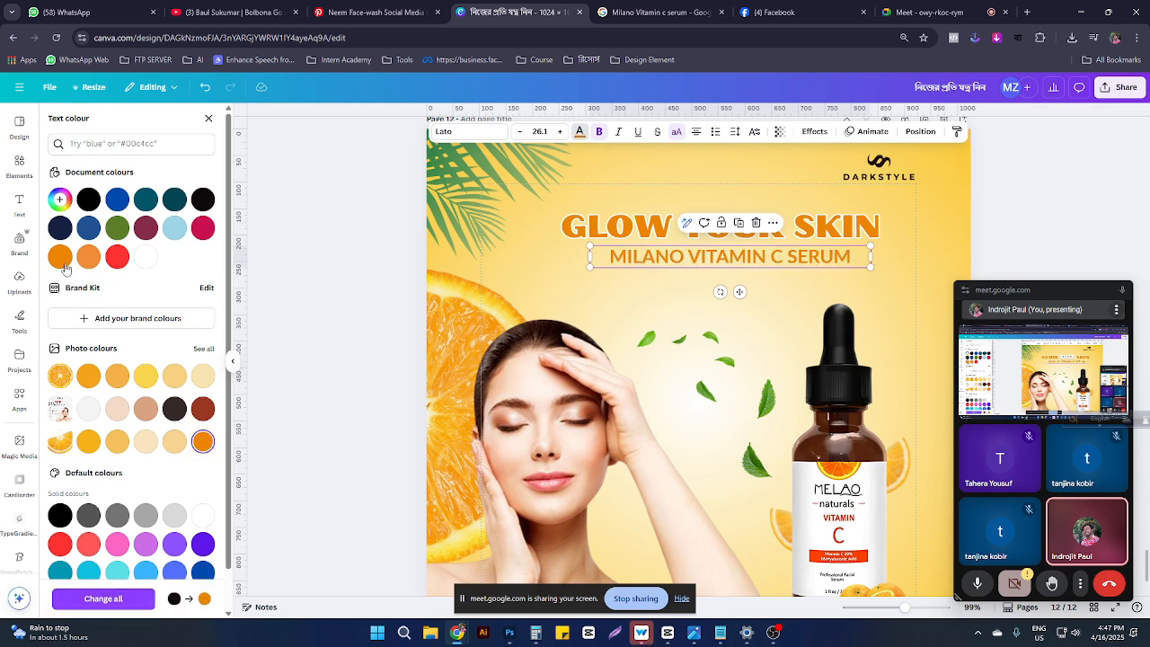
pyautogui.click(60, 199)
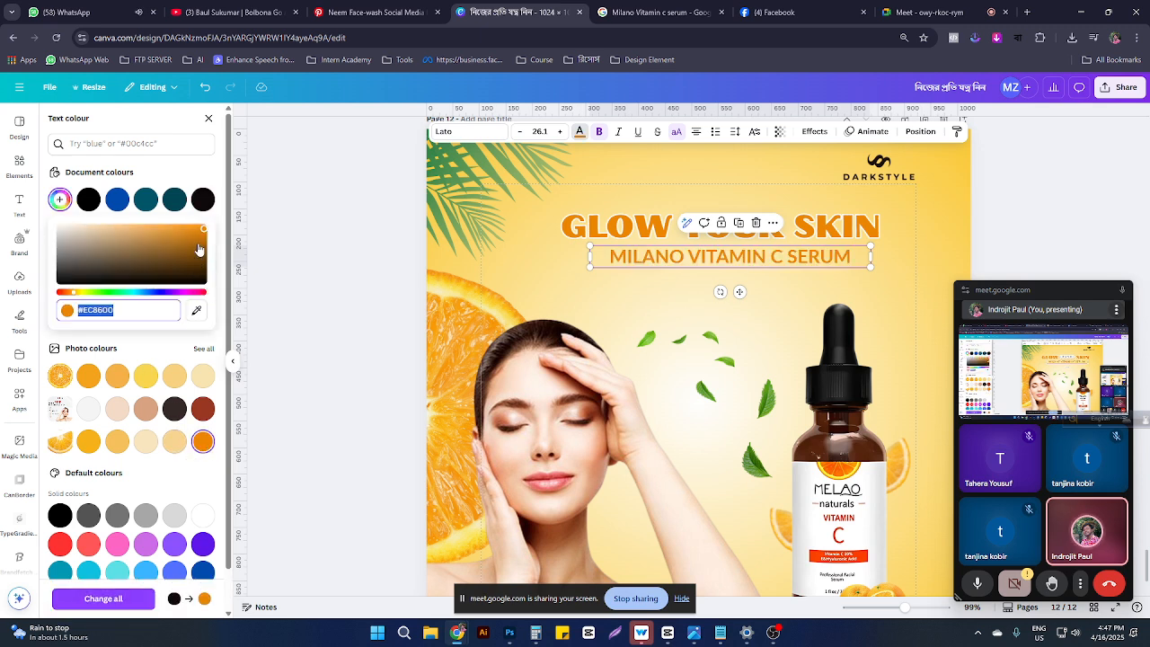
pyautogui.click(199, 250)
pyautogui.moveTo(200, 248)
pyautogui.mouseDown()
pyautogui.moveTo(167, 251)
pyautogui.moveTo(180, 257)
pyautogui.mouseUp()
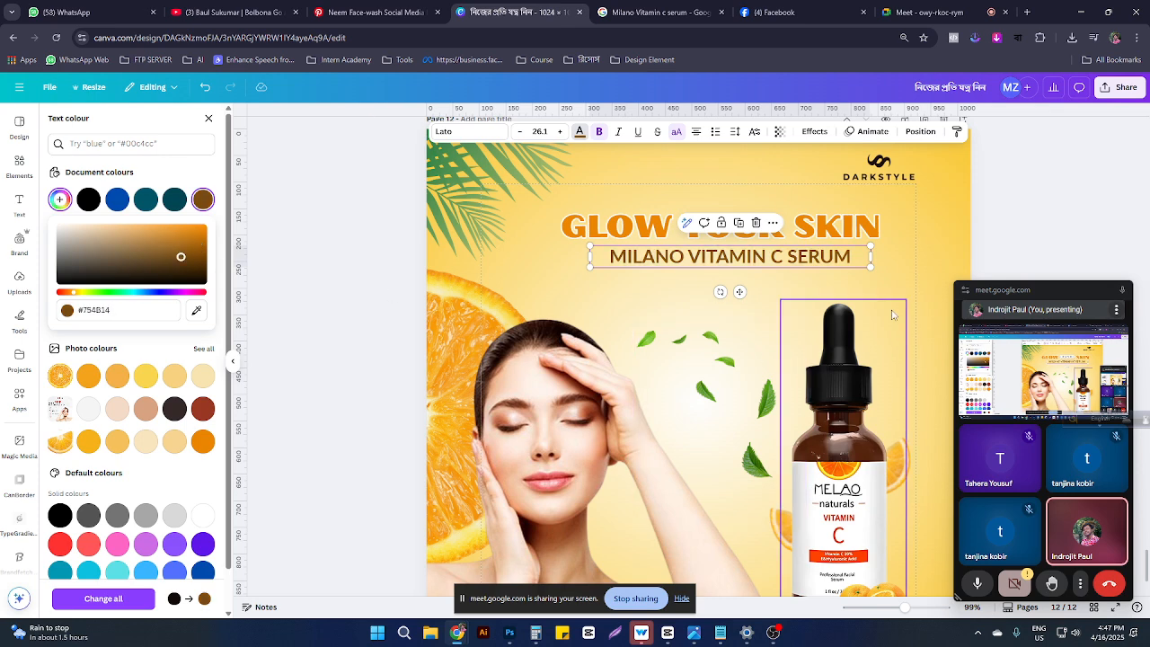
pyautogui.click(917, 247)
pyautogui.click(755, 255)
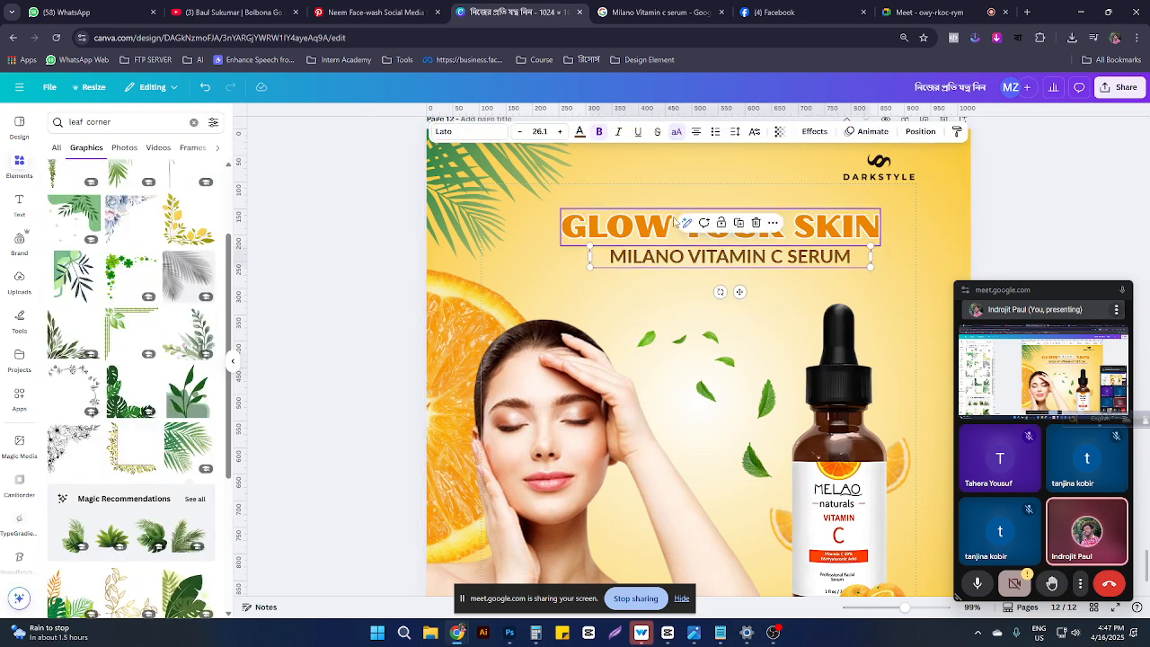
# Step: Align the subtitle and GLOW YOUR SKIN headline on a shared centre
pyautogui.keyDown('shift'); pyautogui.click(645, 225); pyautogui.keyUp('shift')
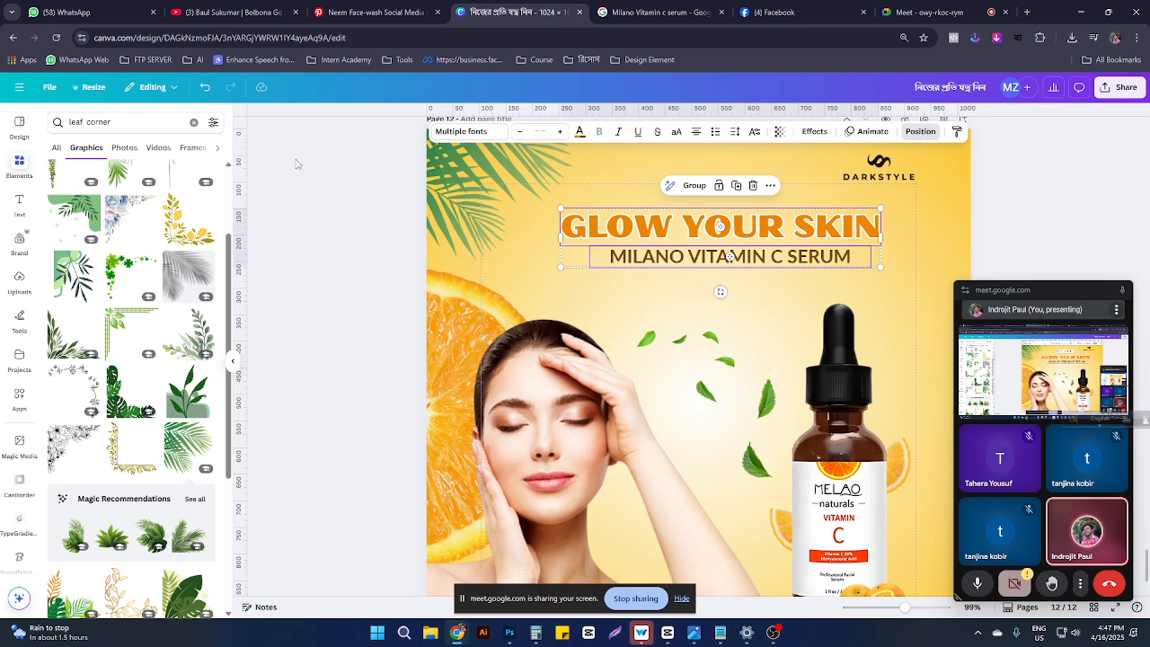
pyautogui.click(920, 131)
pyautogui.click(164, 280)
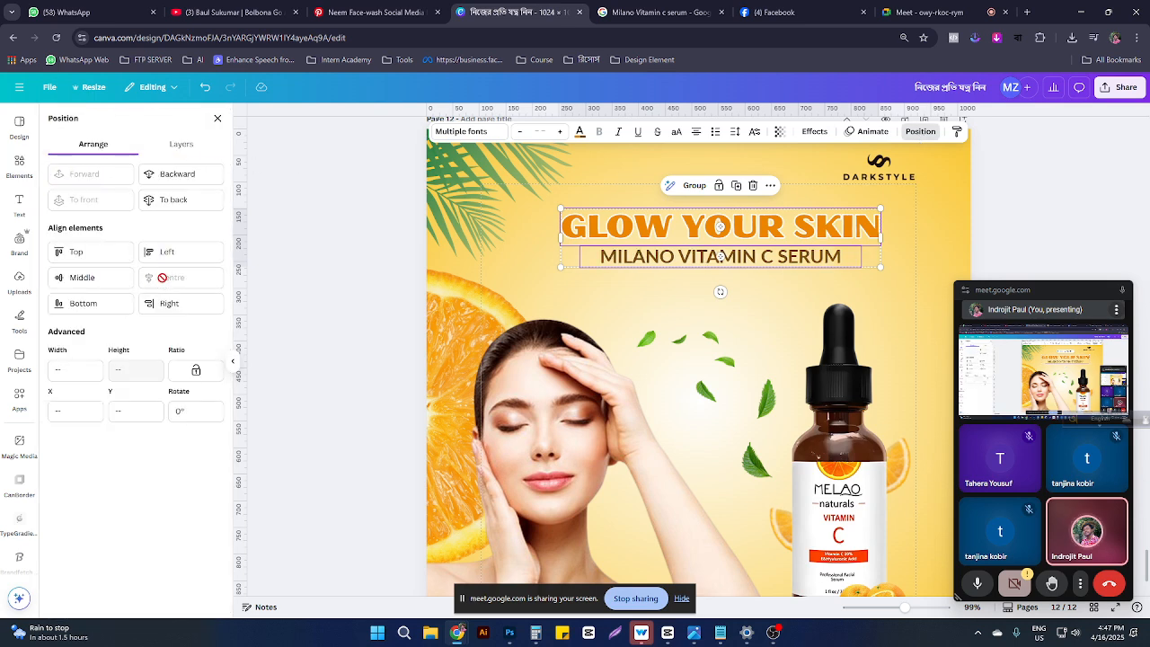
pyautogui.click(1042, 239)
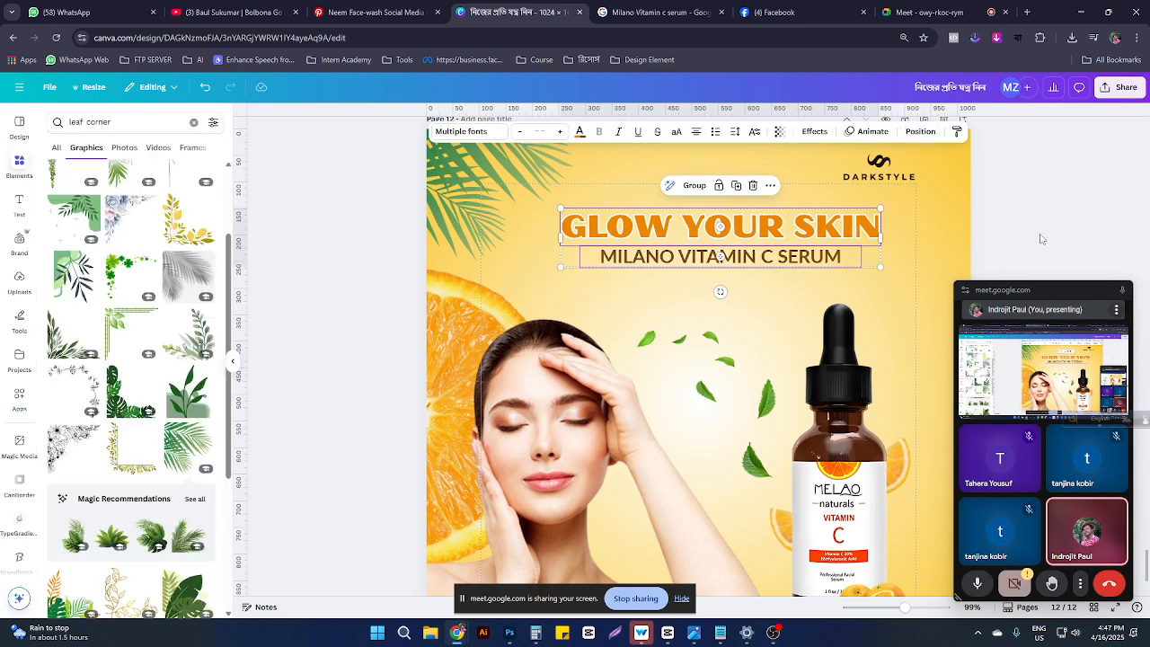
pyautogui.click(1042, 239)
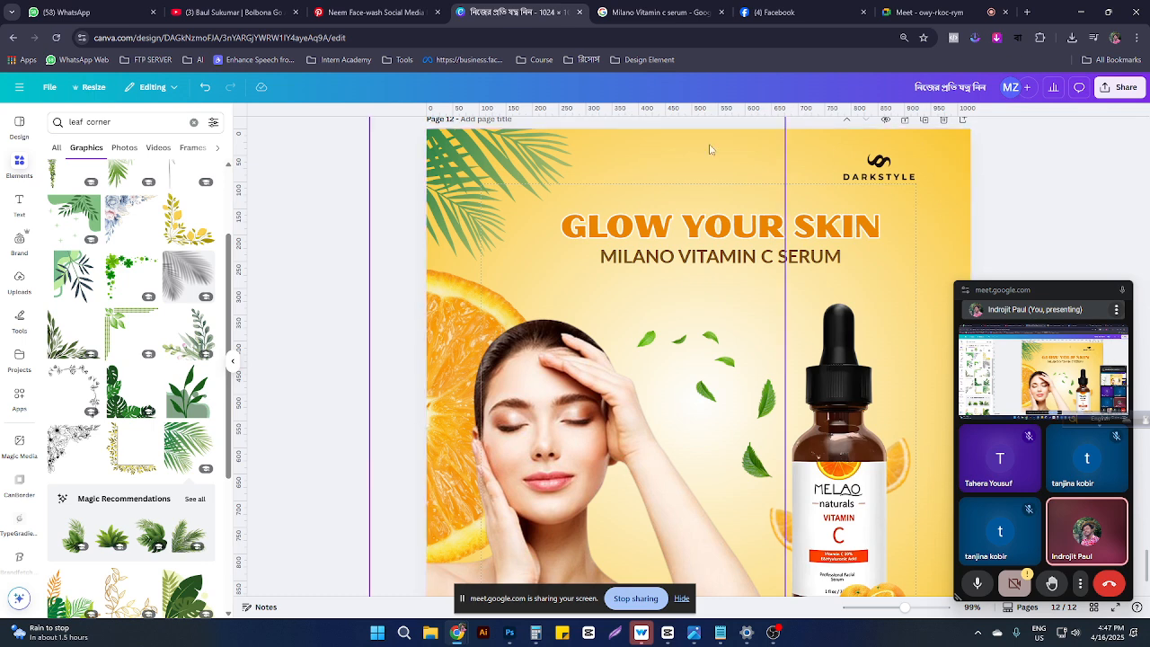
# Step: Try orange shades on the top-left palm leaves, then undo to keep them green
pyautogui.click(532, 137)
pyautogui.click(589, 132)
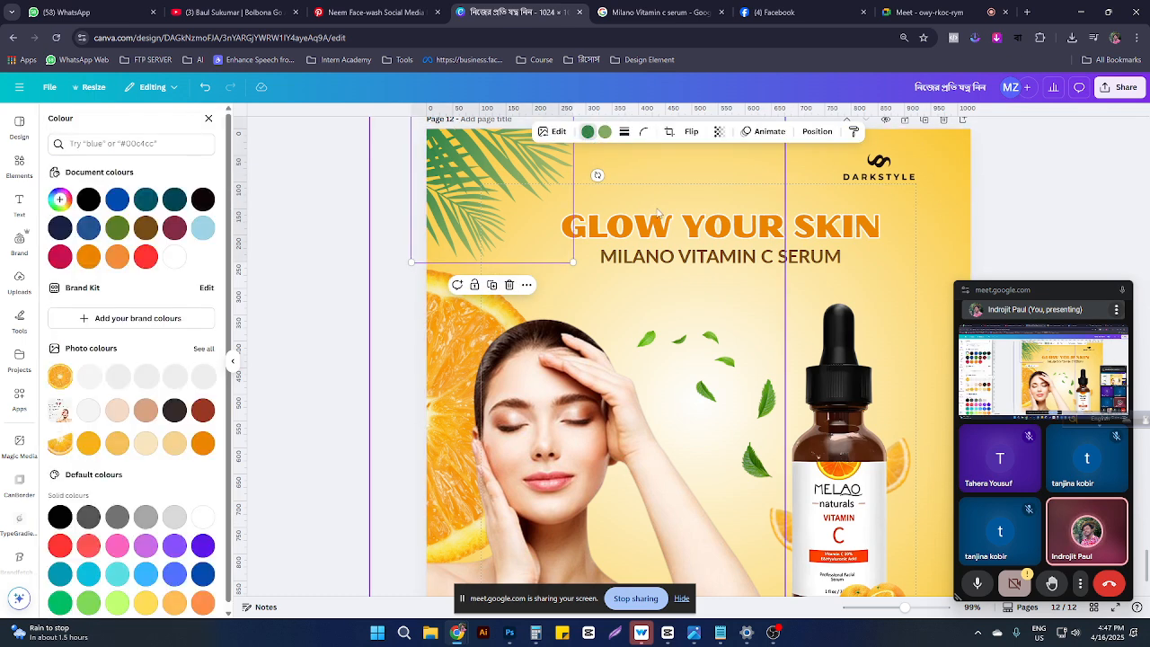
pyautogui.click(115, 258)
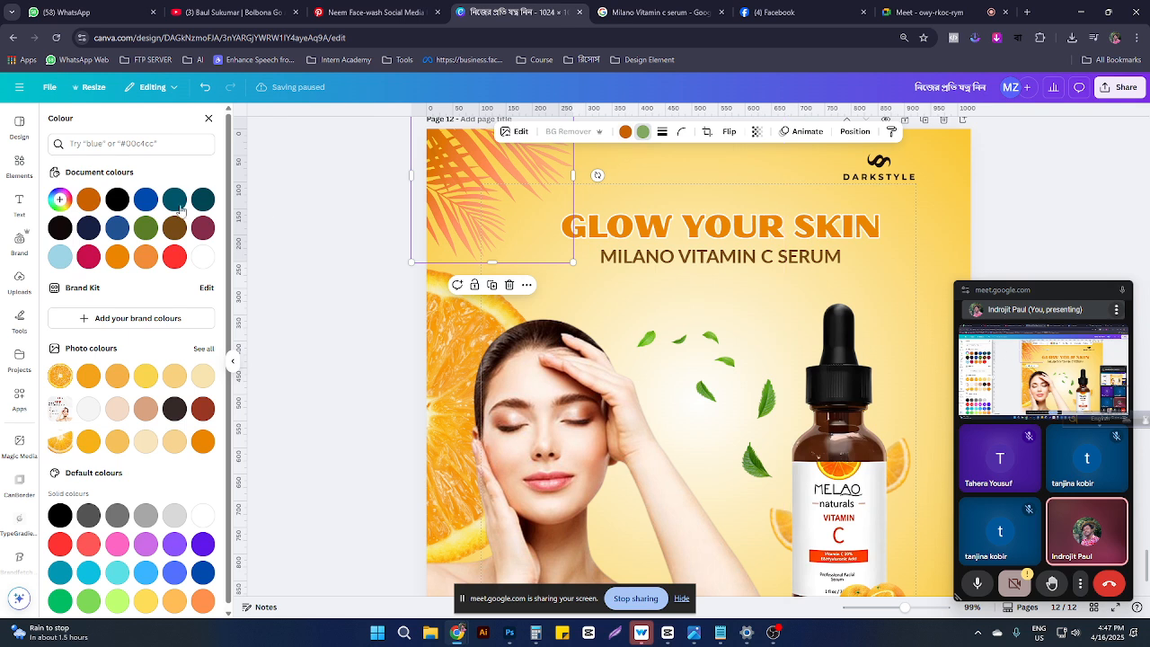
pyautogui.click(117, 257)
pyautogui.click(147, 260)
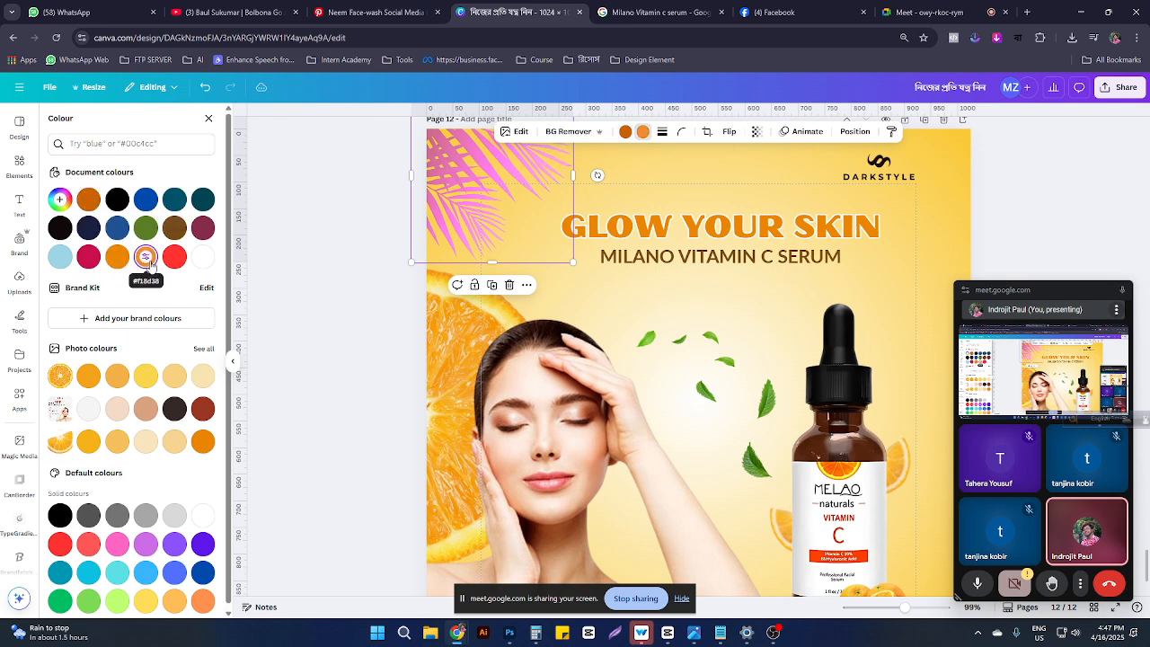
pyautogui.click(625, 131)
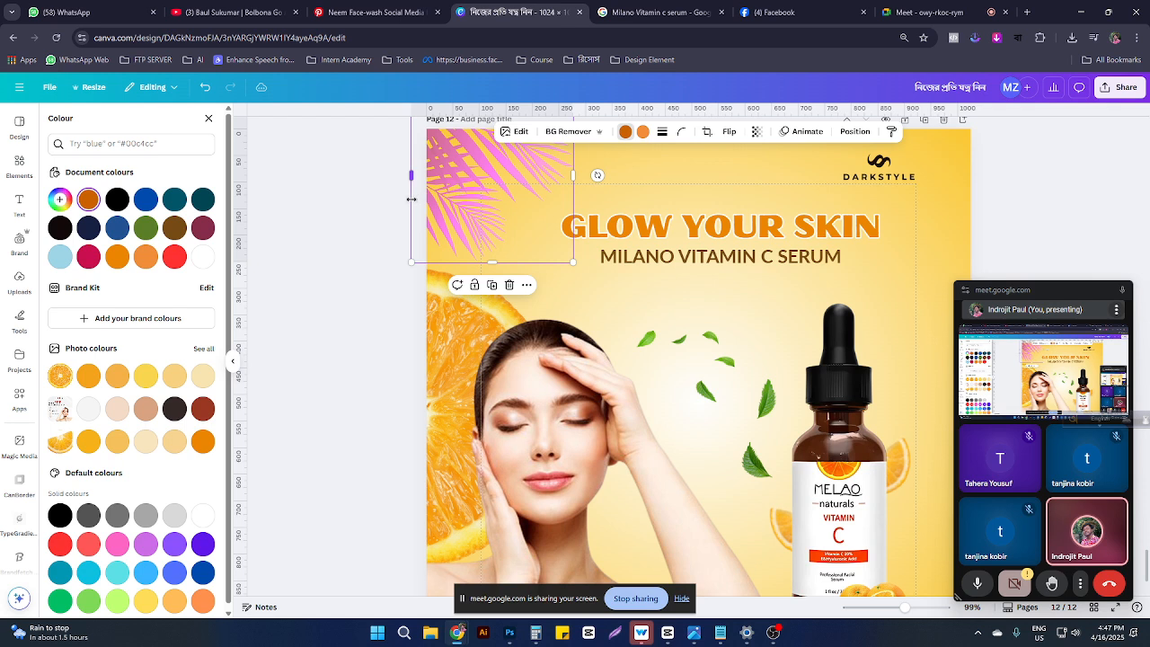
pyautogui.click(629, 193)
pyautogui.hotkey('ctrl', 'z')
pyautogui.hotkey('ctrl', 'z')
pyautogui.hotkey('ctrl', 'z')
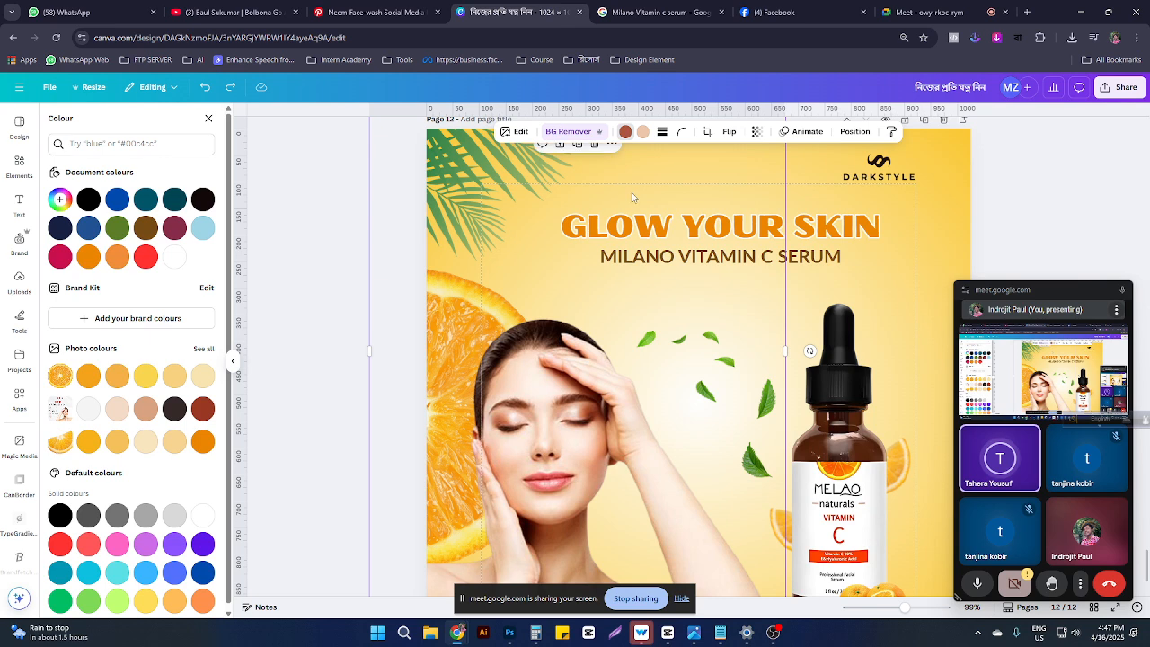
# Step: Move the Meet panel aside and present page 12 in full screen
pyautogui.click(901, 217)
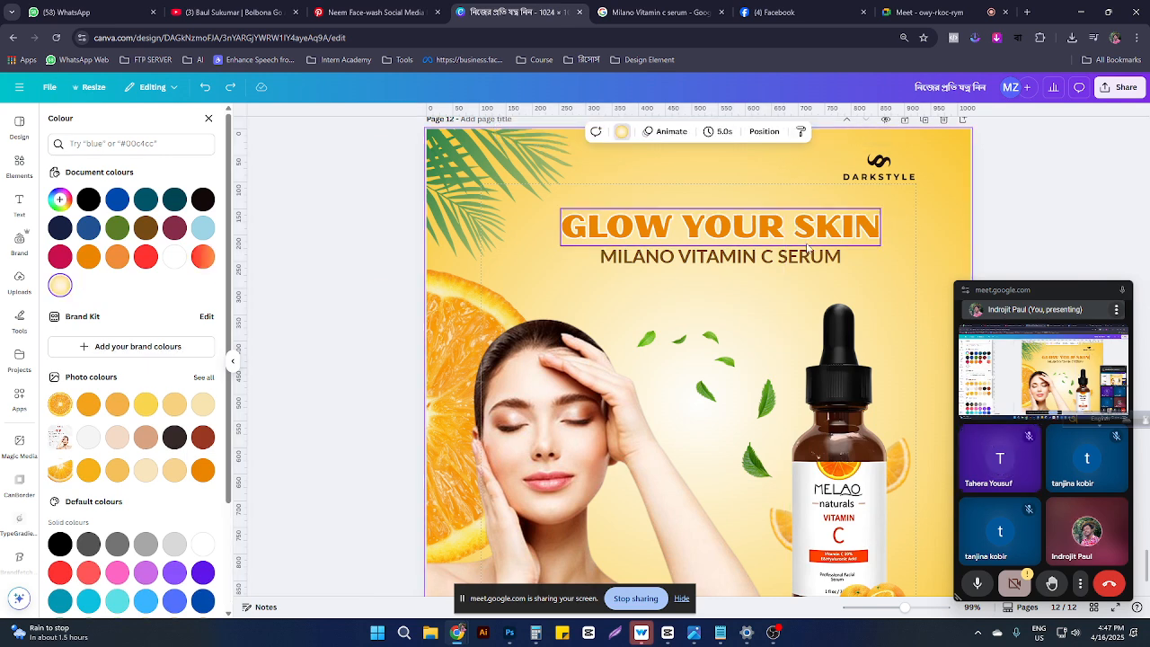
pyautogui.scroll(-3, 809, 269)
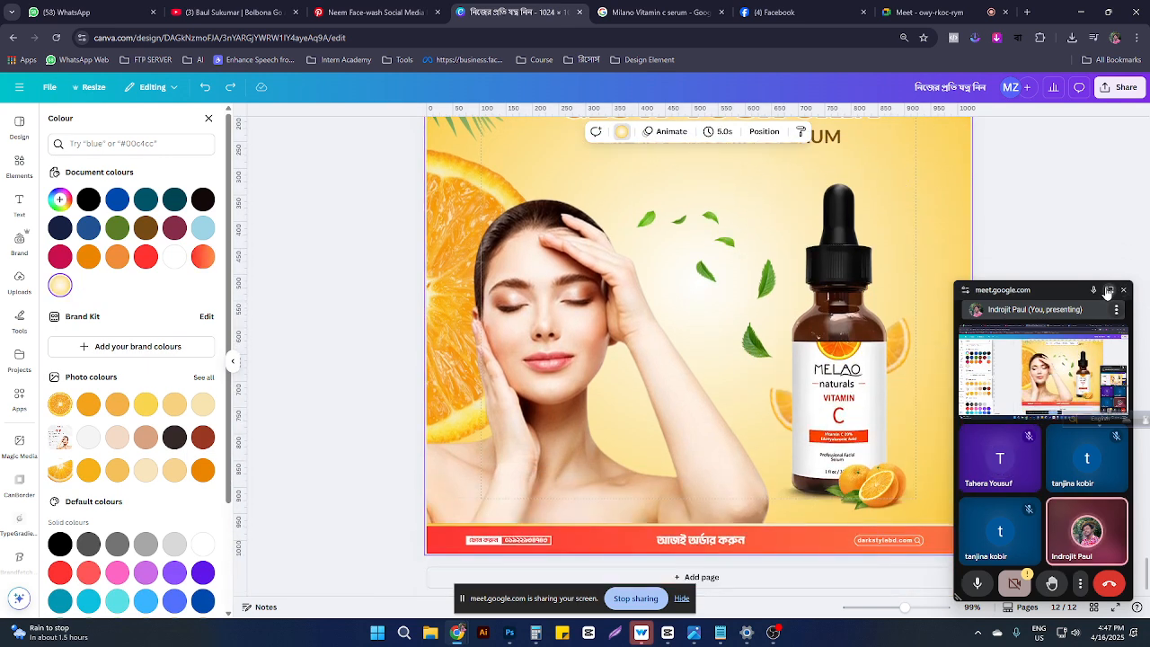
pyautogui.moveTo(1056, 286); pyautogui.dragTo(353, 594)
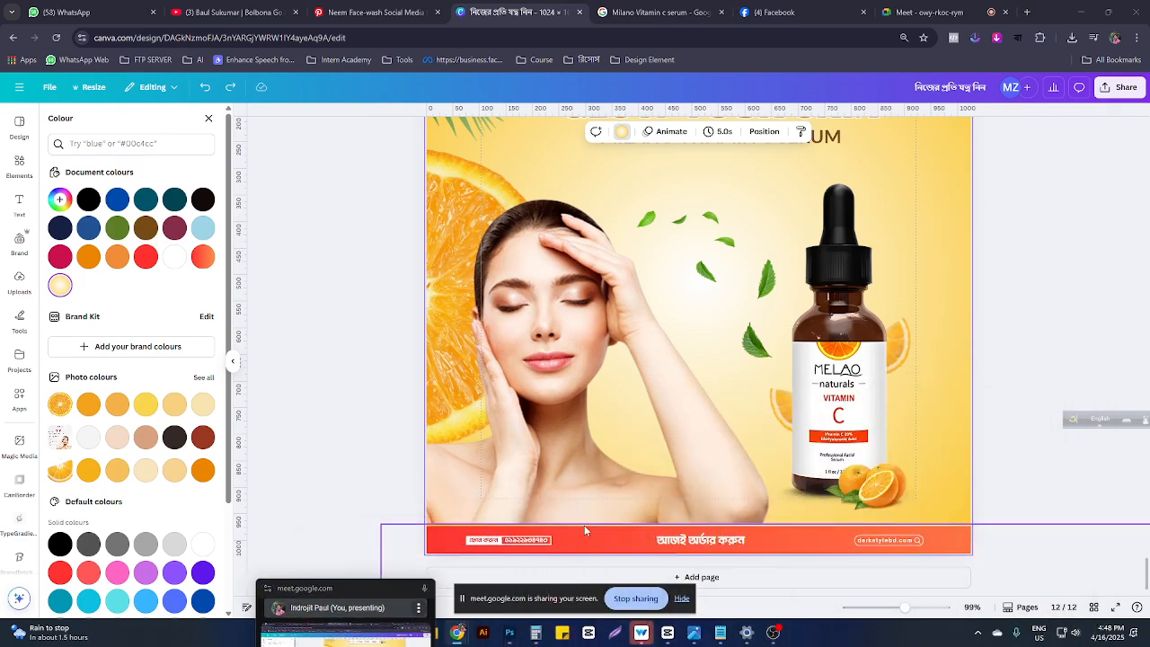
pyautogui.click(1115, 608)
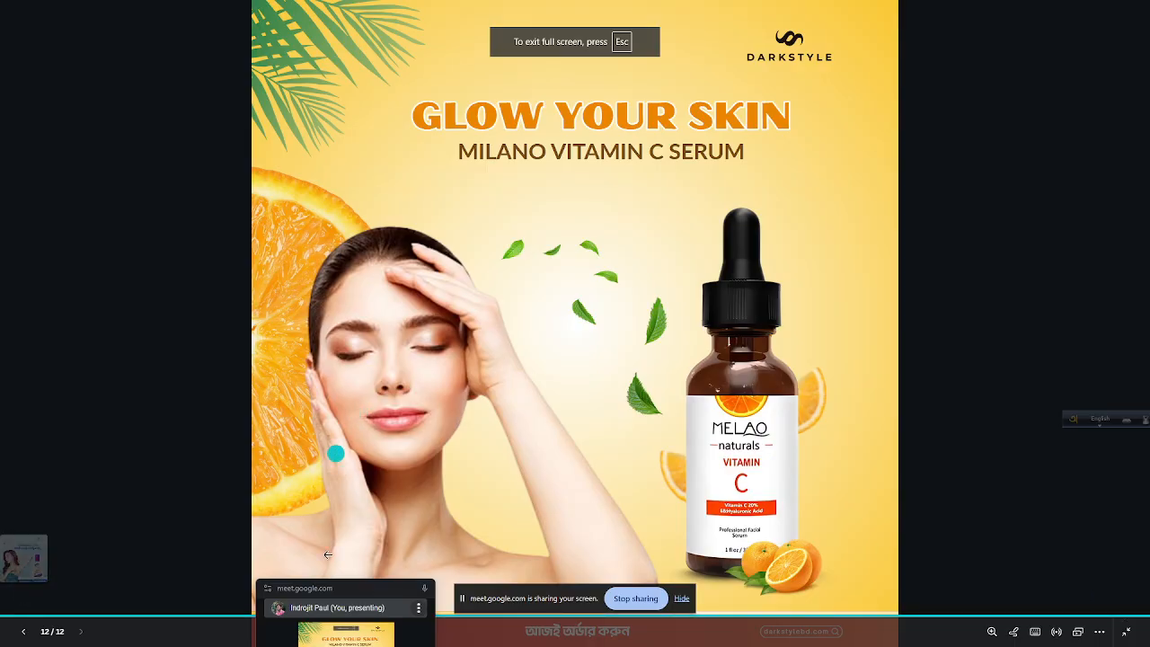
pyautogui.moveTo(349, 593); pyautogui.dragTo(62, 232)
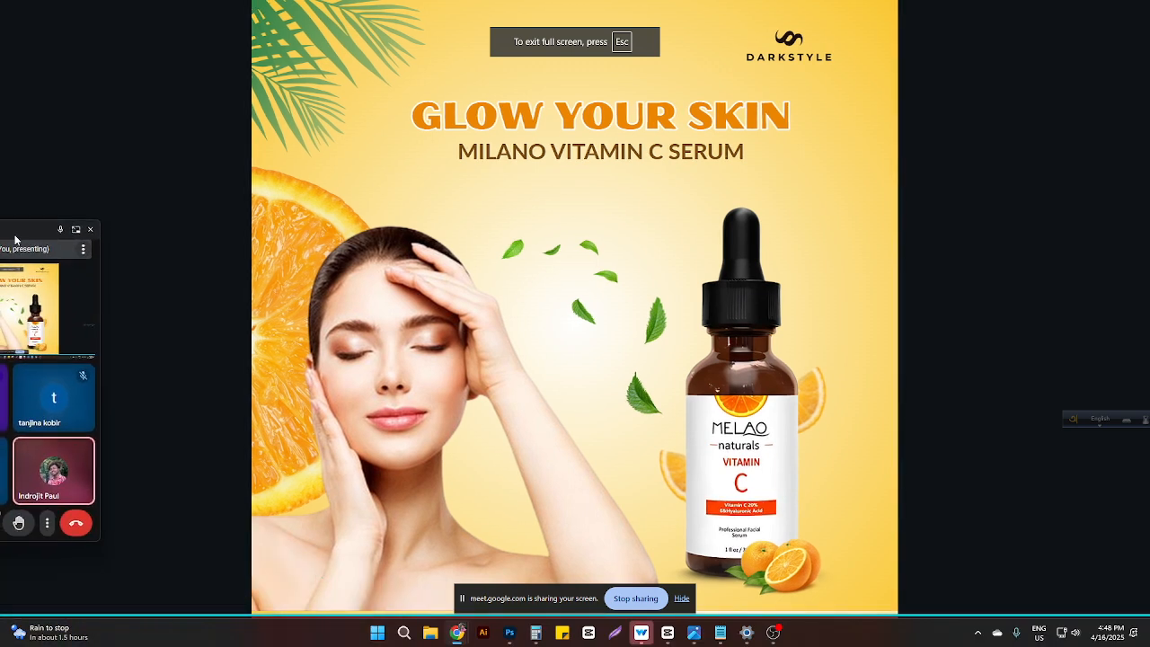
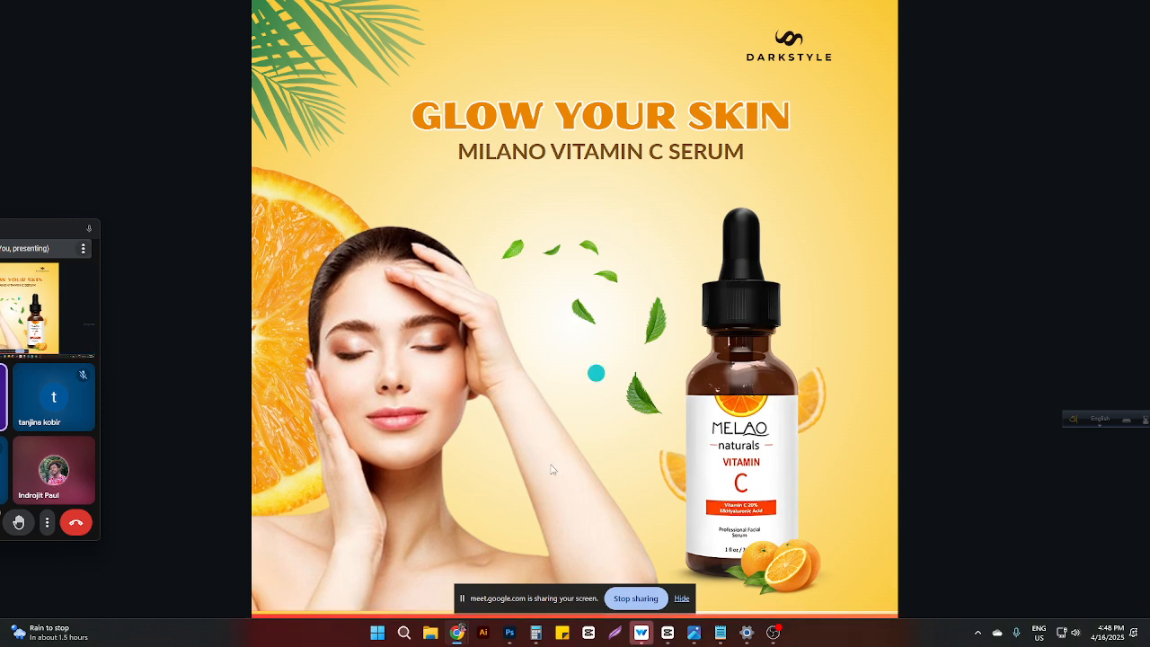
# Step: Leave the full-screen presentation of page 12 and return to the Canva editor
pyautogui.moveTo(459, 632)
pyautogui.click(382, 569)
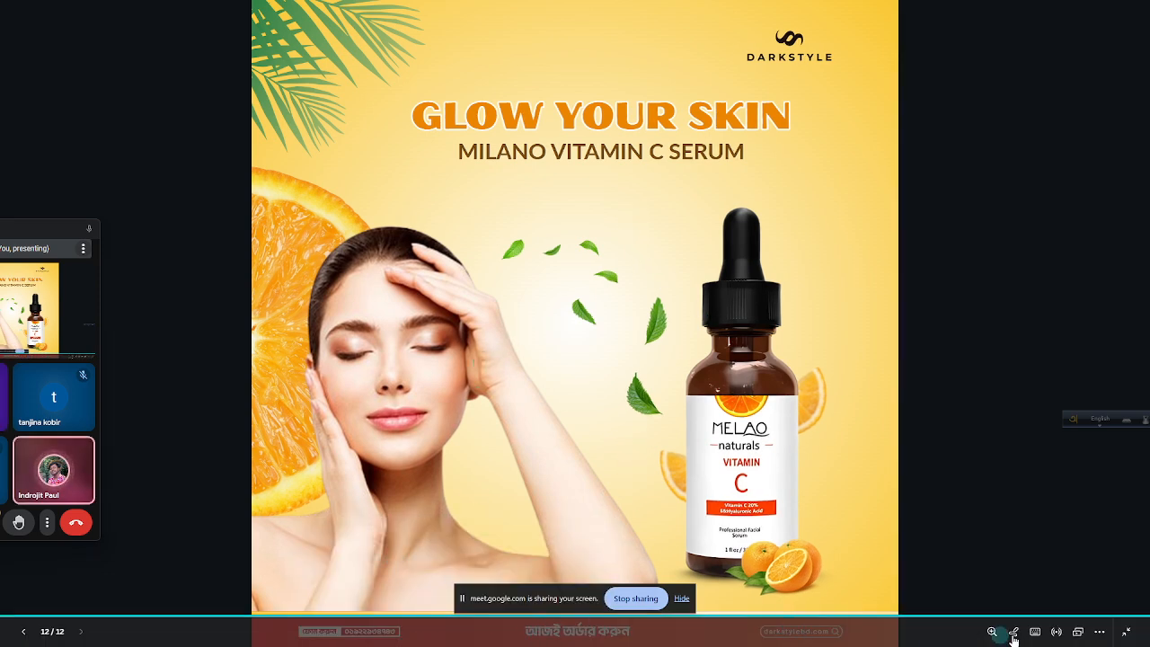
pyautogui.click(1126, 631)
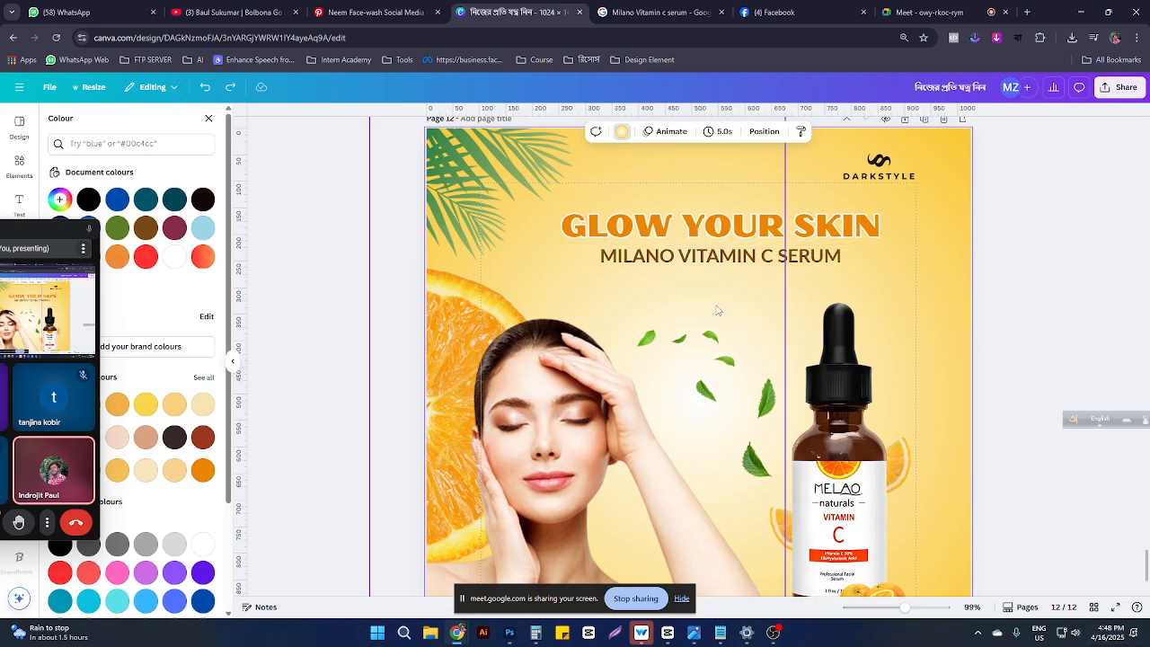
# Step: Duplicate the MILANO VITAMIN C SERUM subheading below it and retype it as lowercase 'with'
pyautogui.click(821, 260)
pyautogui.moveTo(820, 259); pyautogui.dragTo(888, 291)
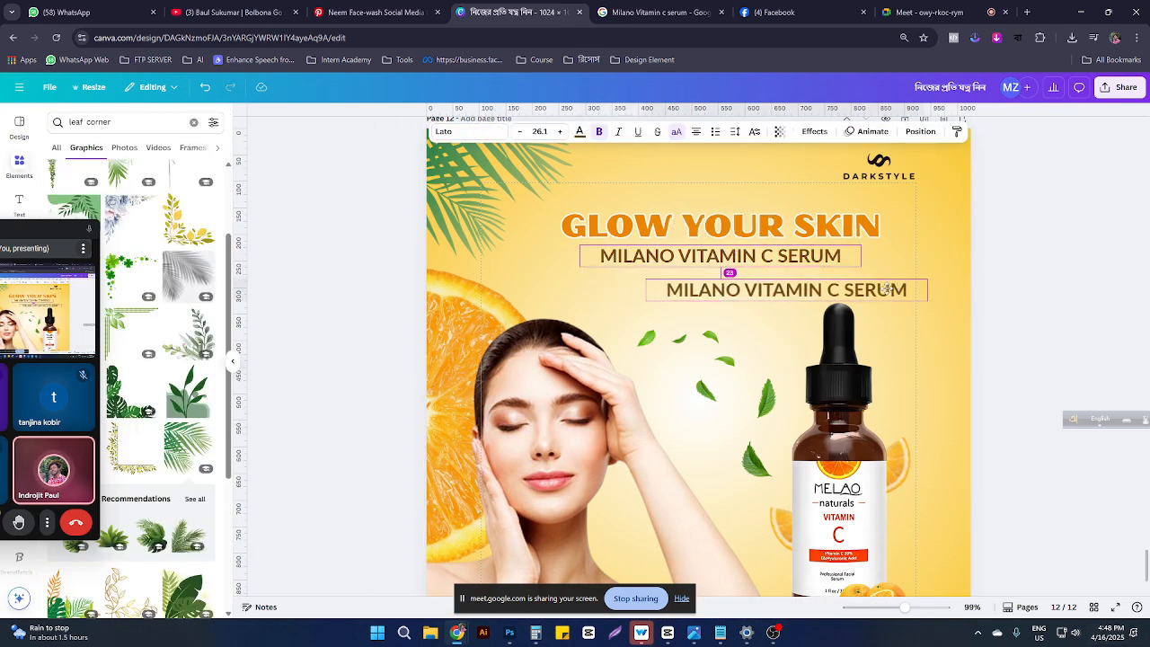
pyautogui.doubleClick(888, 288)
pyautogui.write('WIT')
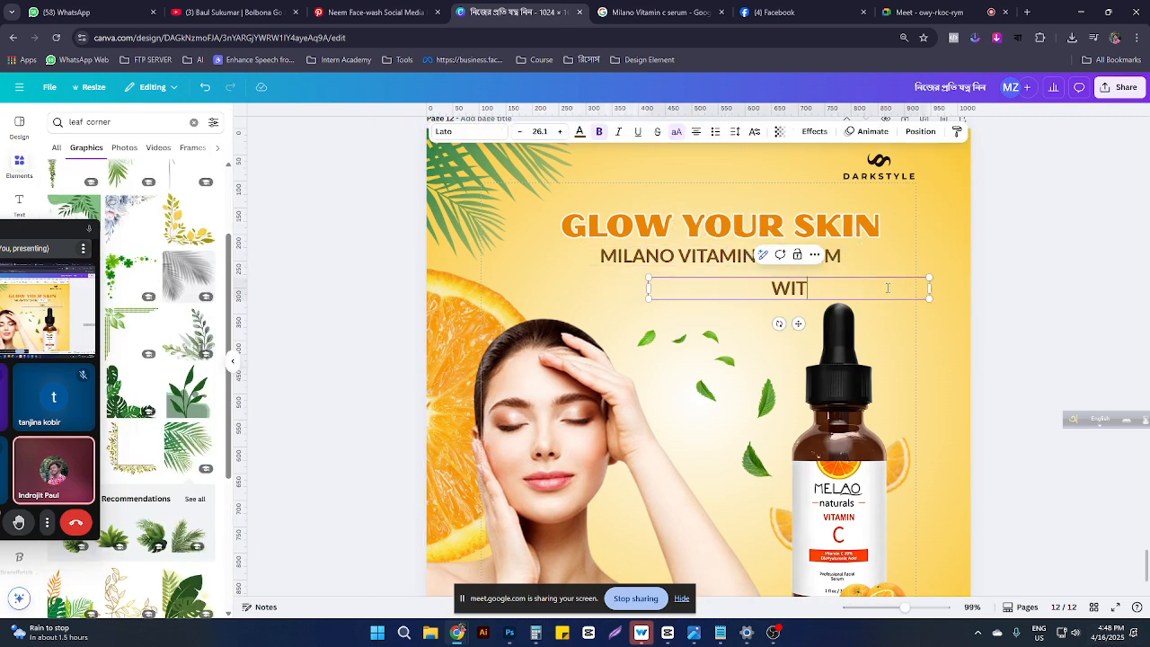
pyautogui.write('H')
pyautogui.click(677, 134)
# Step: Set the 'with' word to the Brittany script font and narrow its text box
pyautogui.click(473, 134)
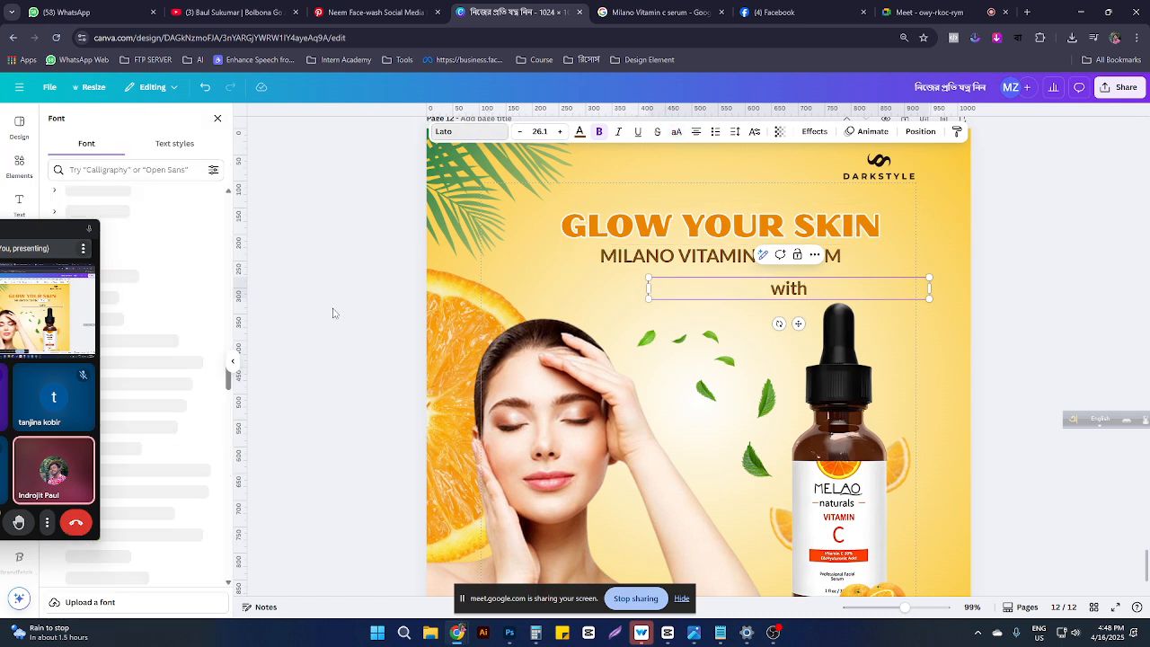
pyautogui.moveTo(136, 277); pyautogui.dragTo(98, 357)
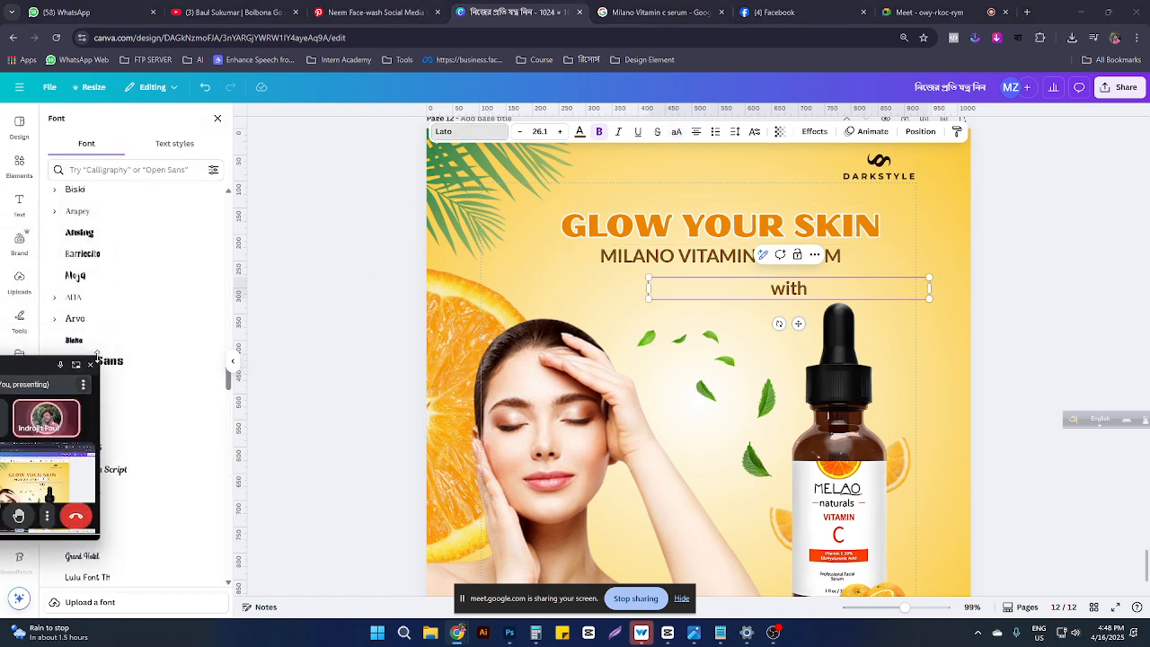
pyautogui.moveTo(27, 362); pyautogui.dragTo(327, 513)
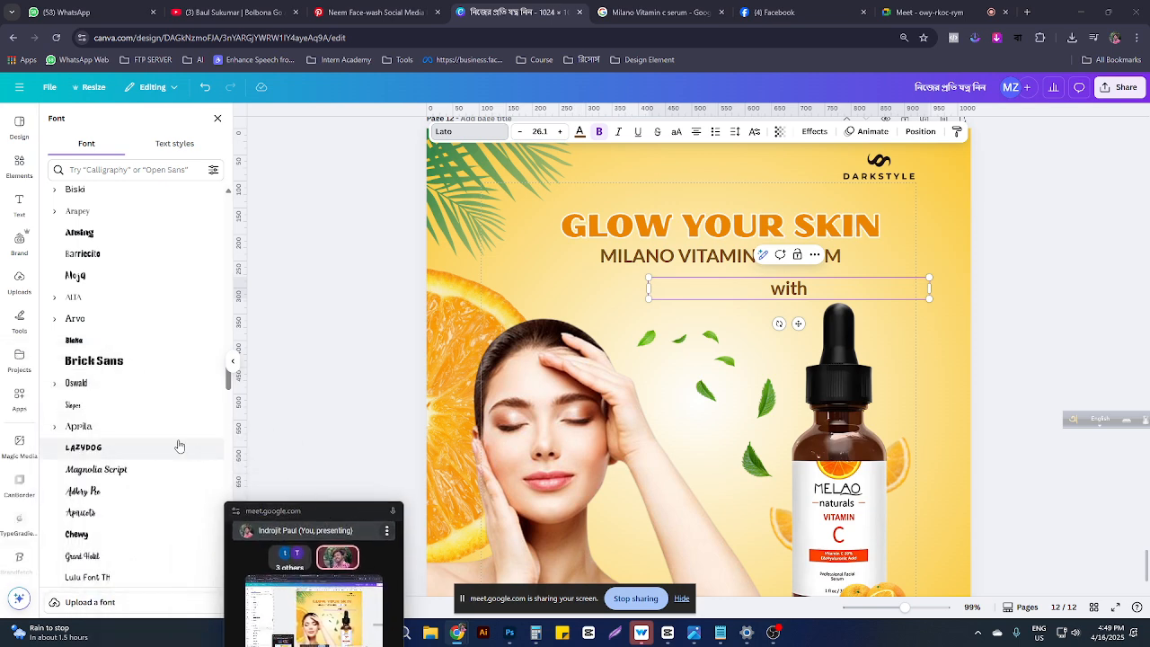
pyautogui.scroll(10, 105, 359)
pyautogui.scroll(5, 102, 366)
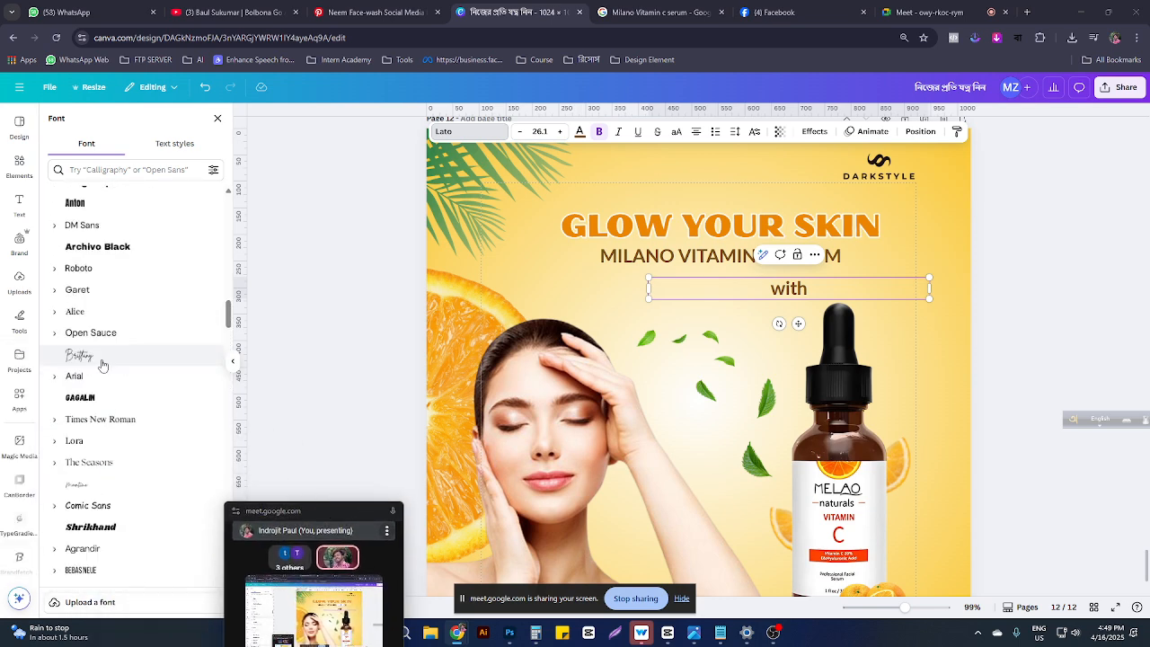
pyautogui.click(78, 415)
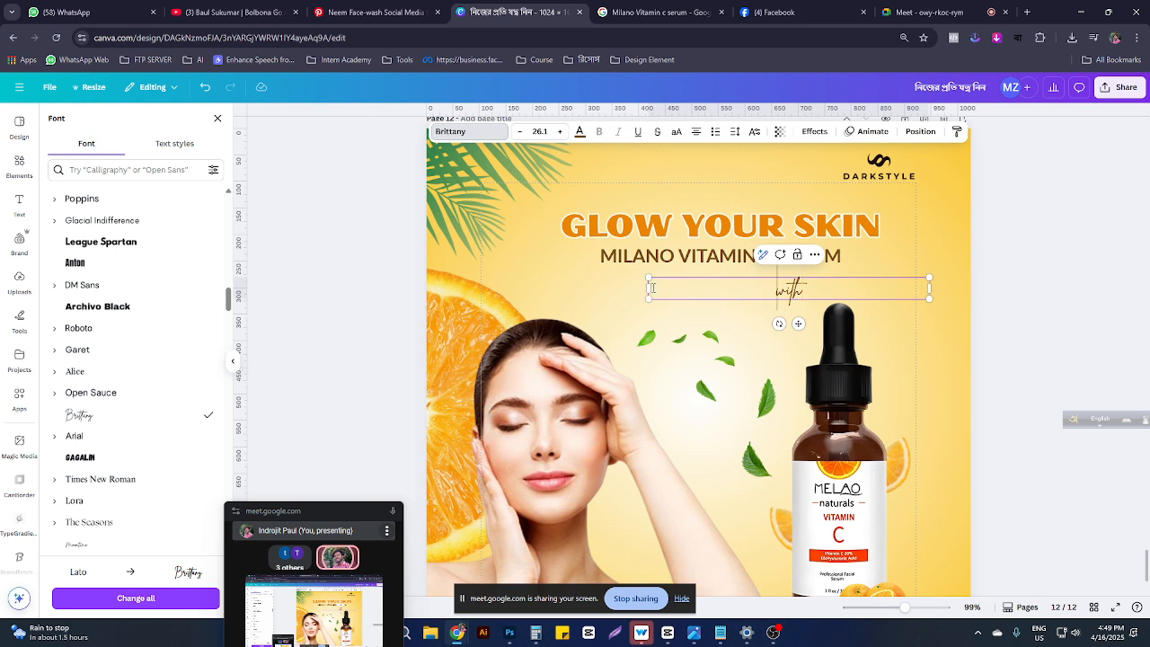
pyautogui.moveTo(649, 287); pyautogui.dragTo(795, 271)
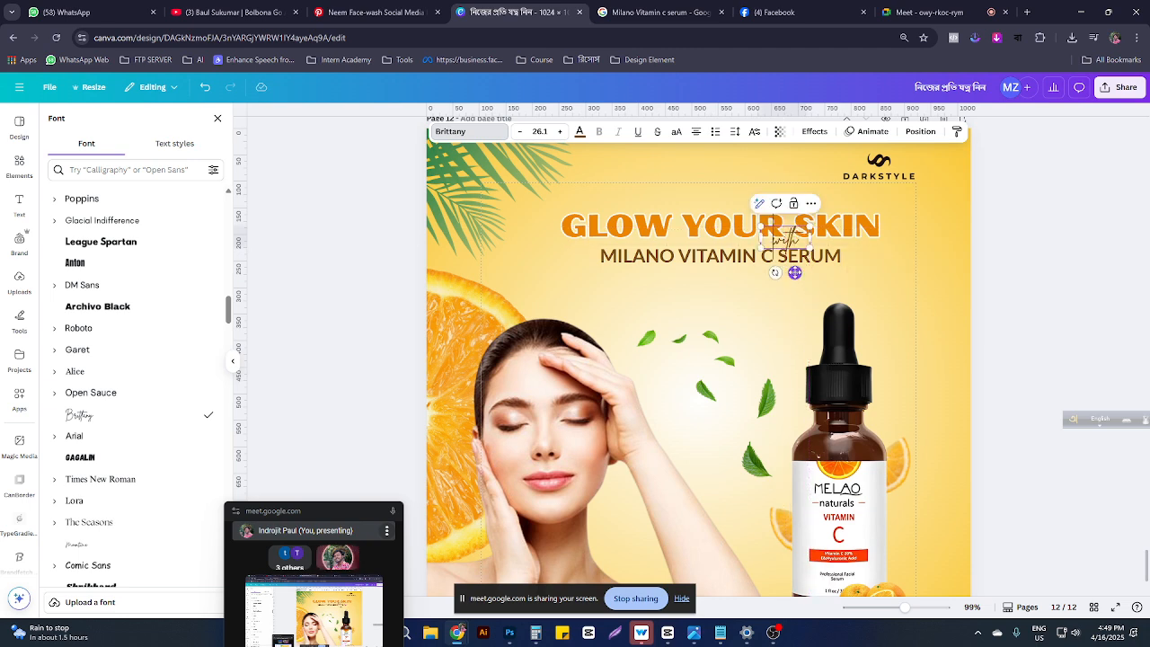
# Step: Nudge the 'with' word slightly down over the GLOW YOUR SKIN headline
pyautogui.click(871, 302)
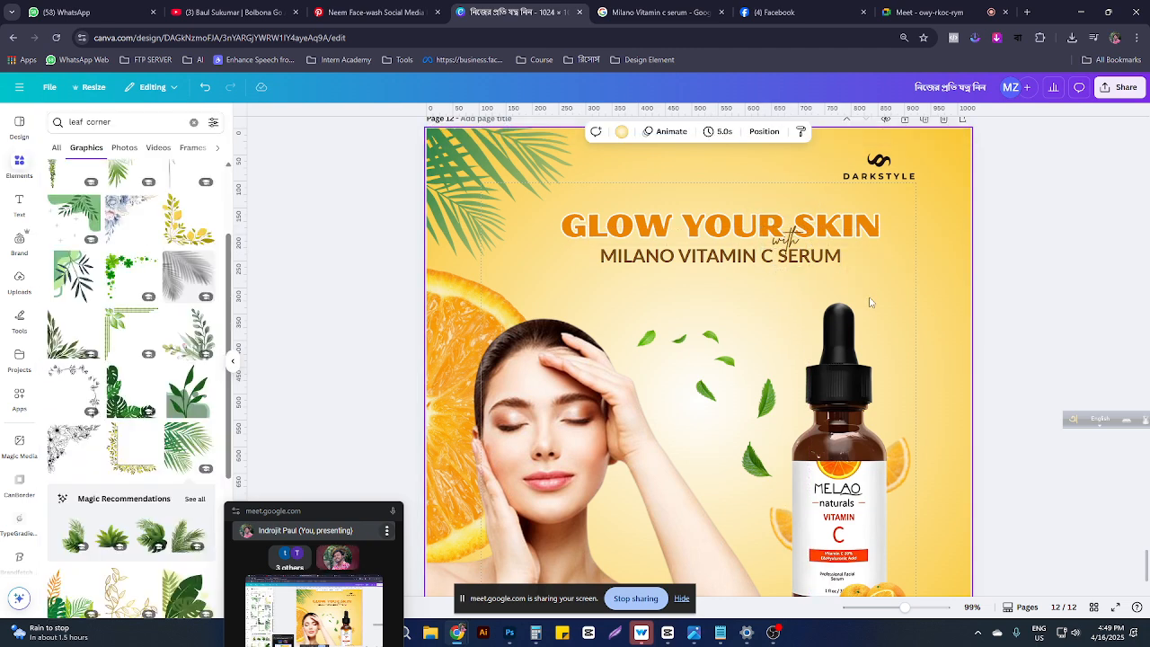
pyautogui.scroll(5, 872, 299)
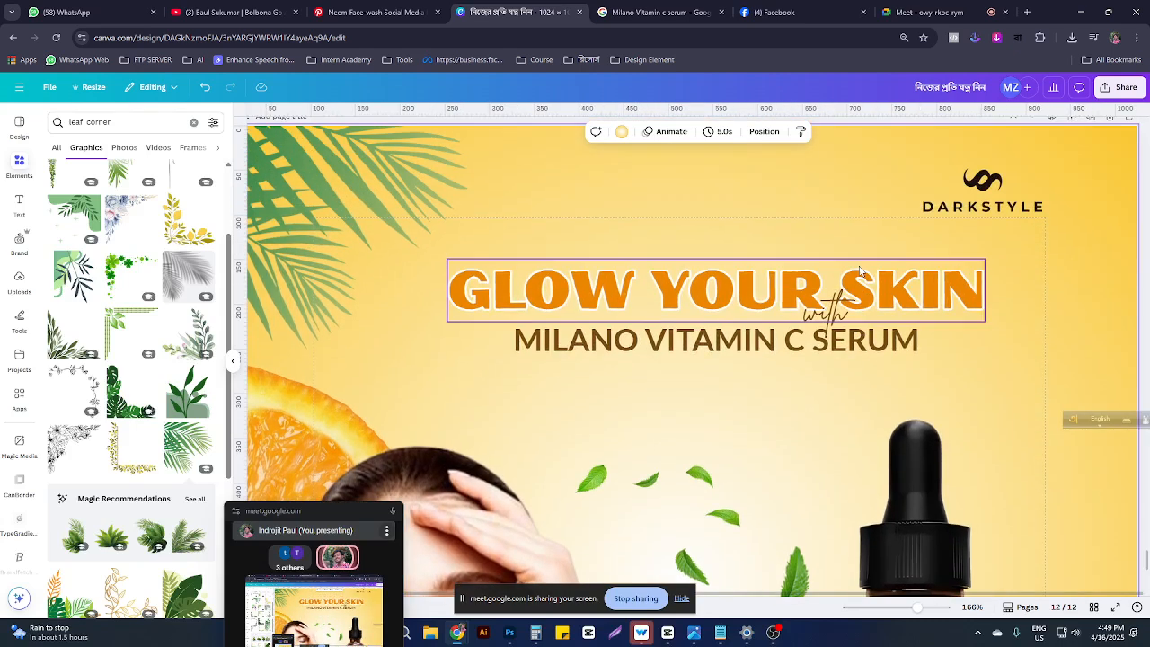
pyautogui.moveTo(838, 324); pyautogui.dragTo(851, 328)
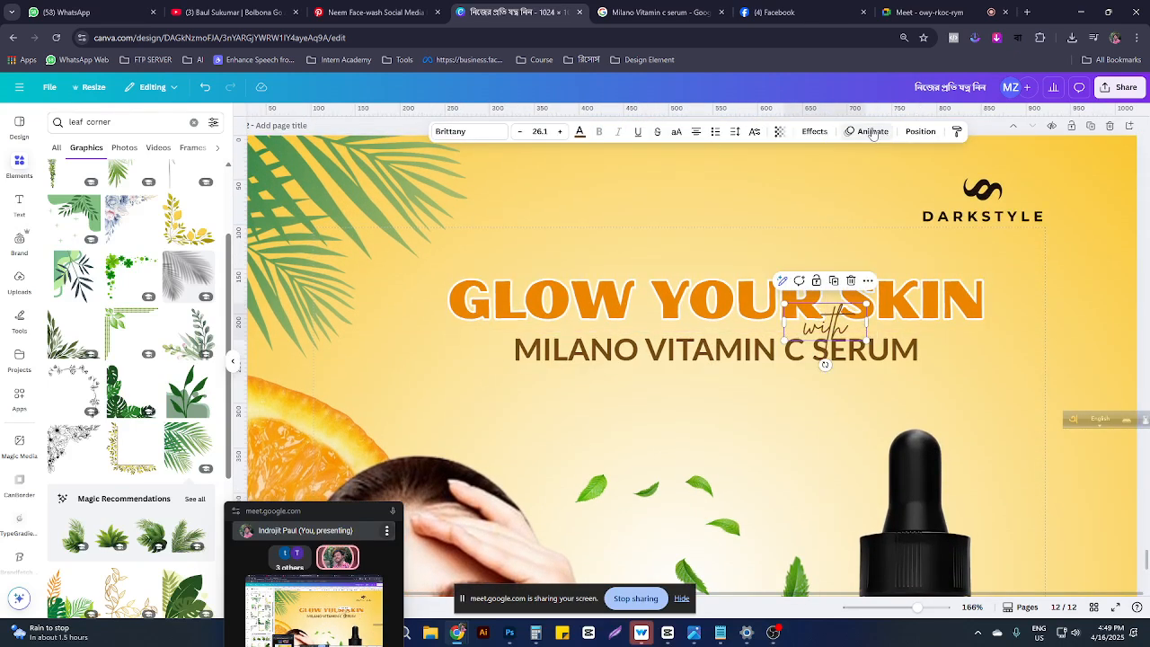
# Step: Give 'with' a white Outline effect with thickness 19
pyautogui.click(814, 131)
pyautogui.click(189, 249)
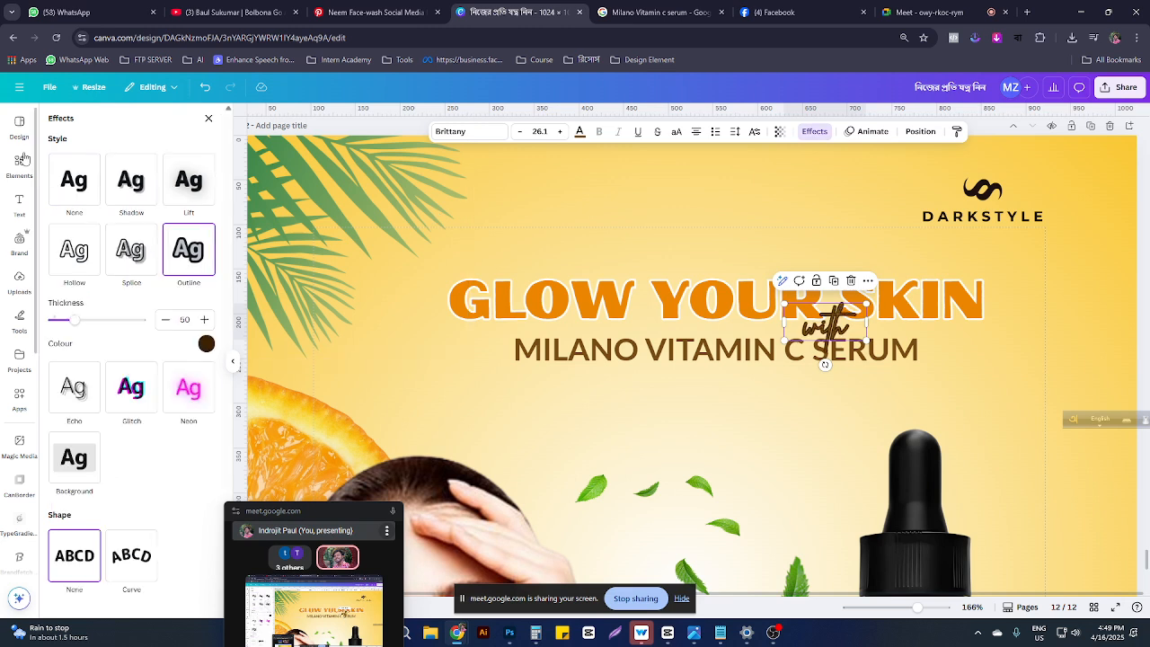
pyautogui.click(207, 343)
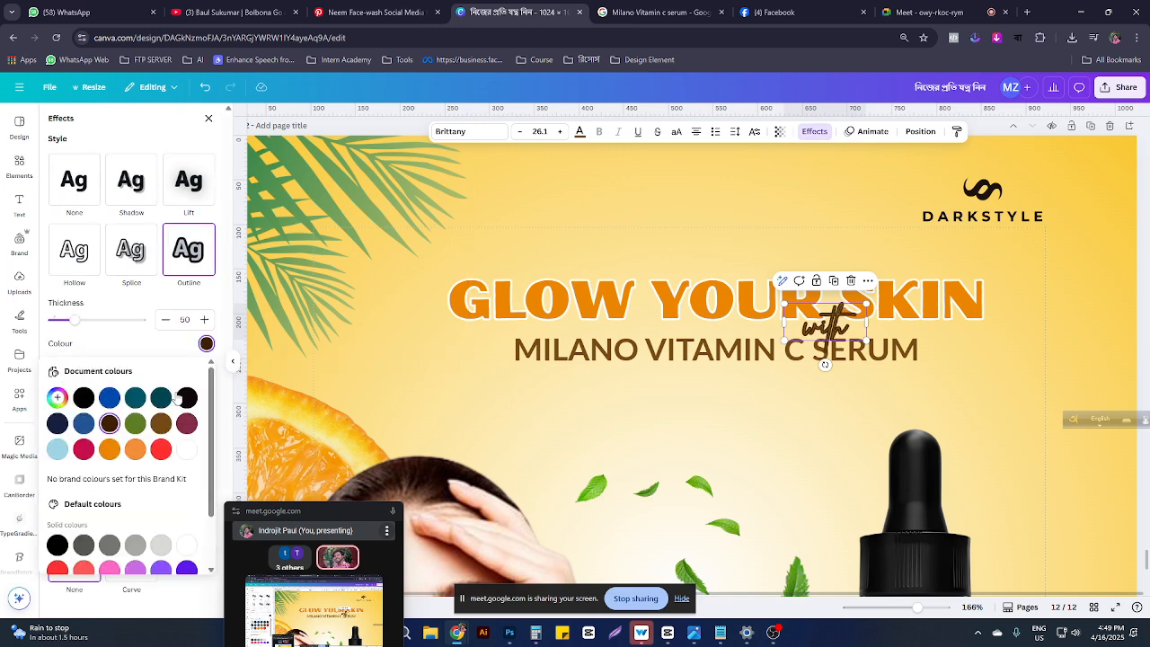
pyautogui.click(187, 450)
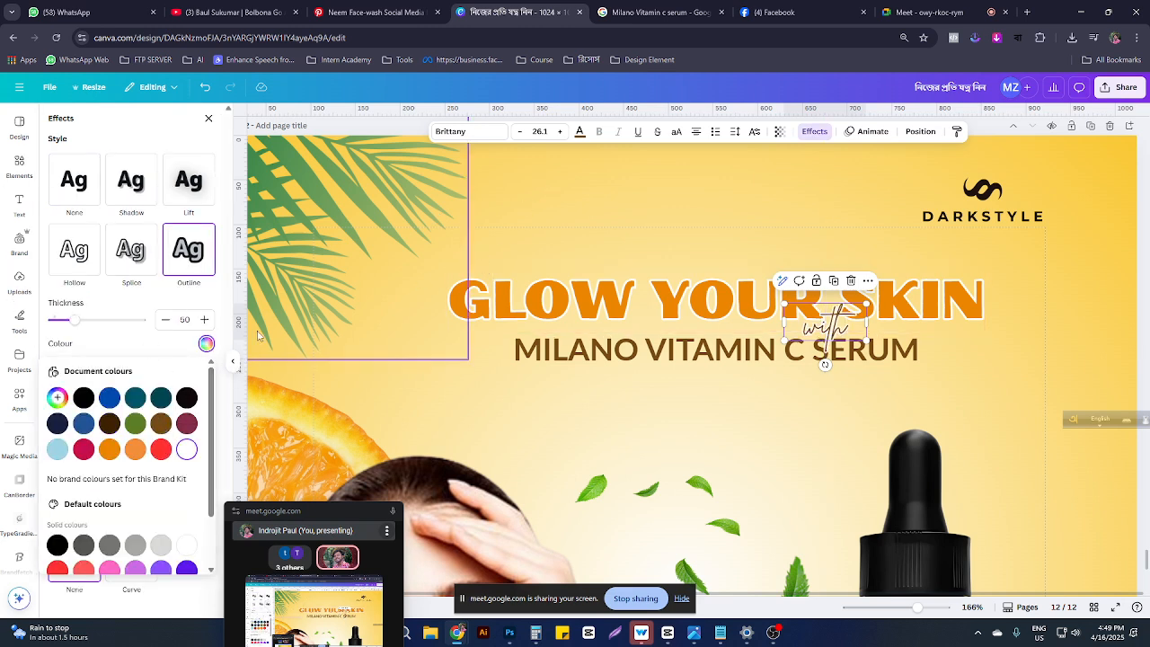
pyautogui.moveTo(75, 320); pyautogui.dragTo(60, 321)
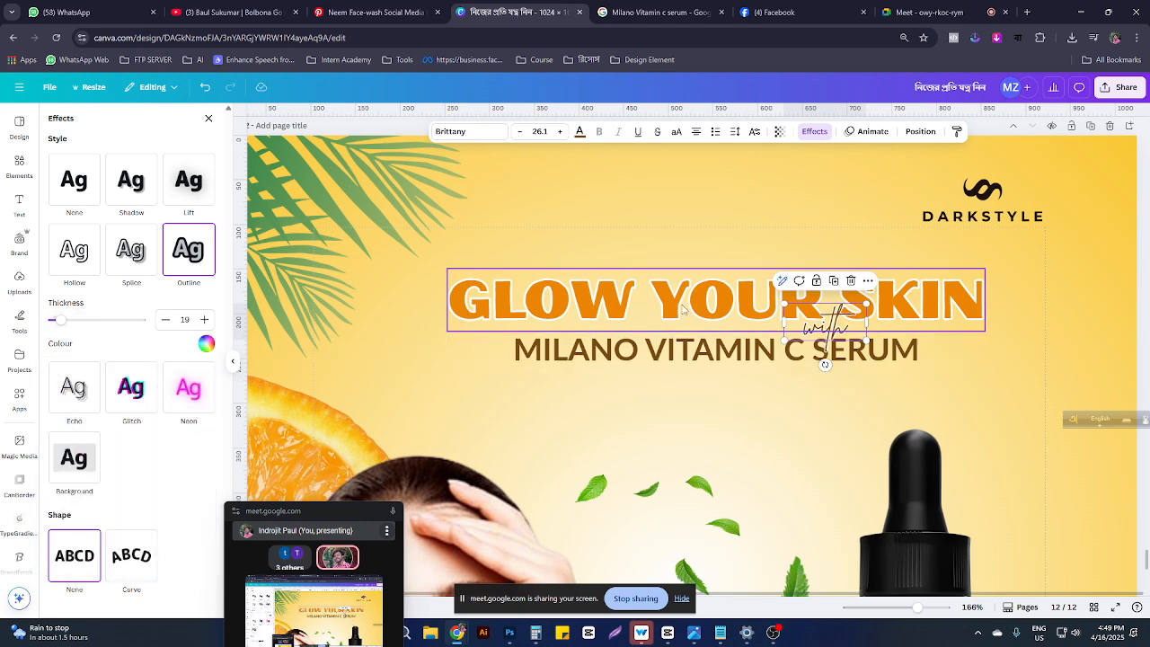
# Step: Deselect to review the layout, then reselect the 'with' word
pyautogui.click(650, 192)
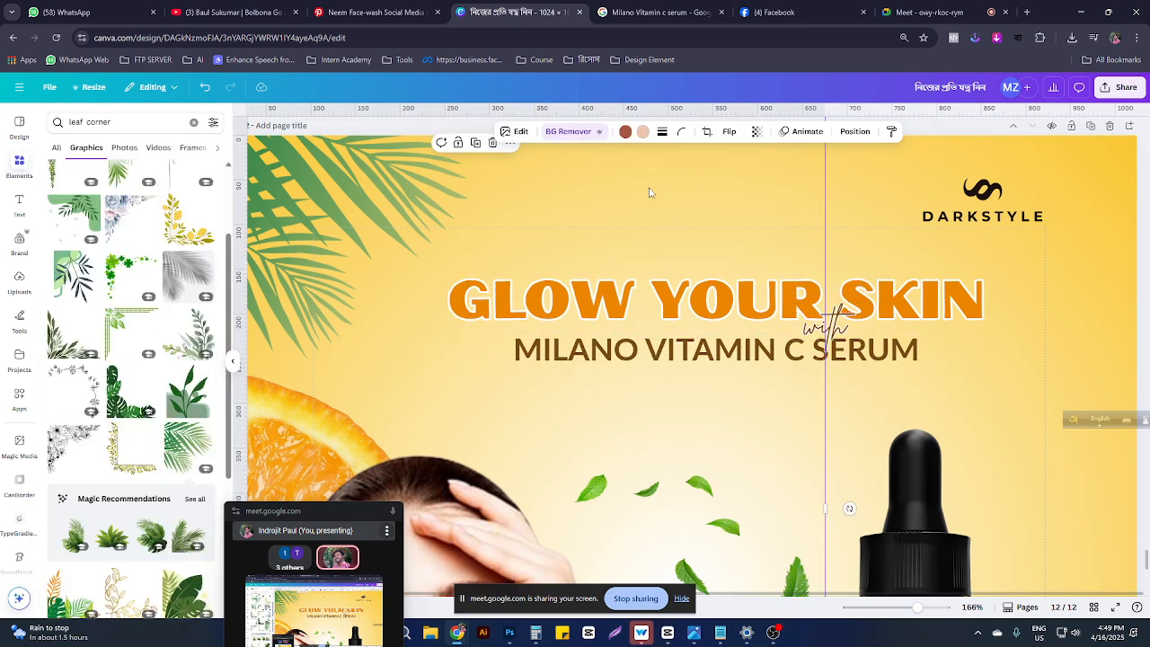
pyautogui.click(1045, 328)
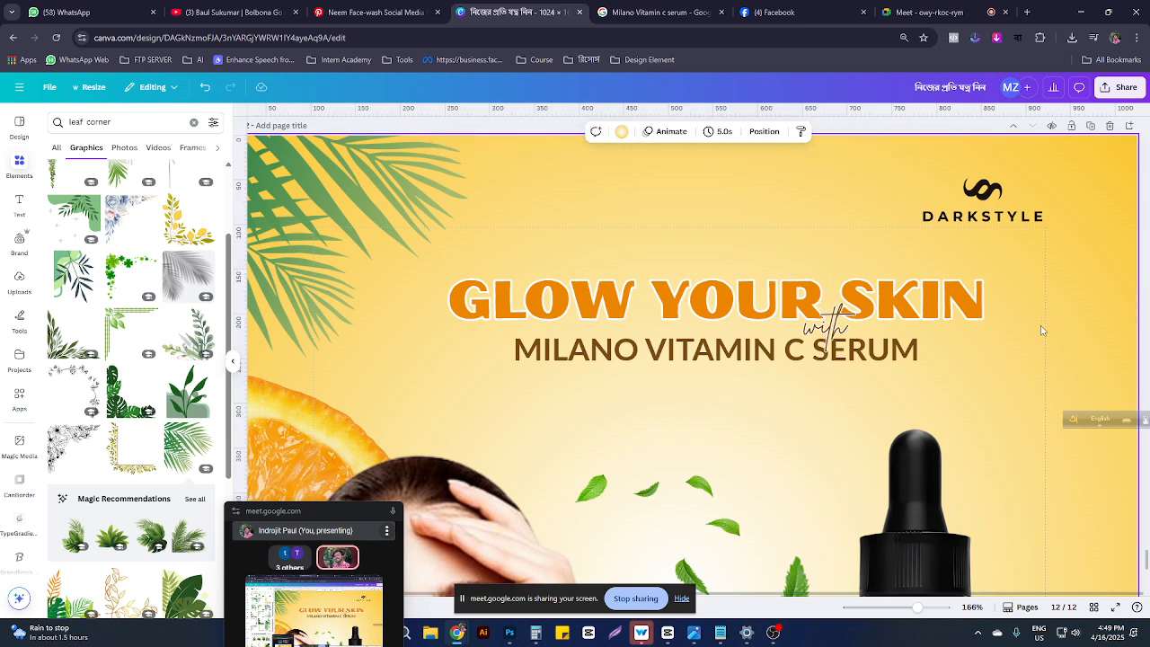
pyautogui.click(894, 352)
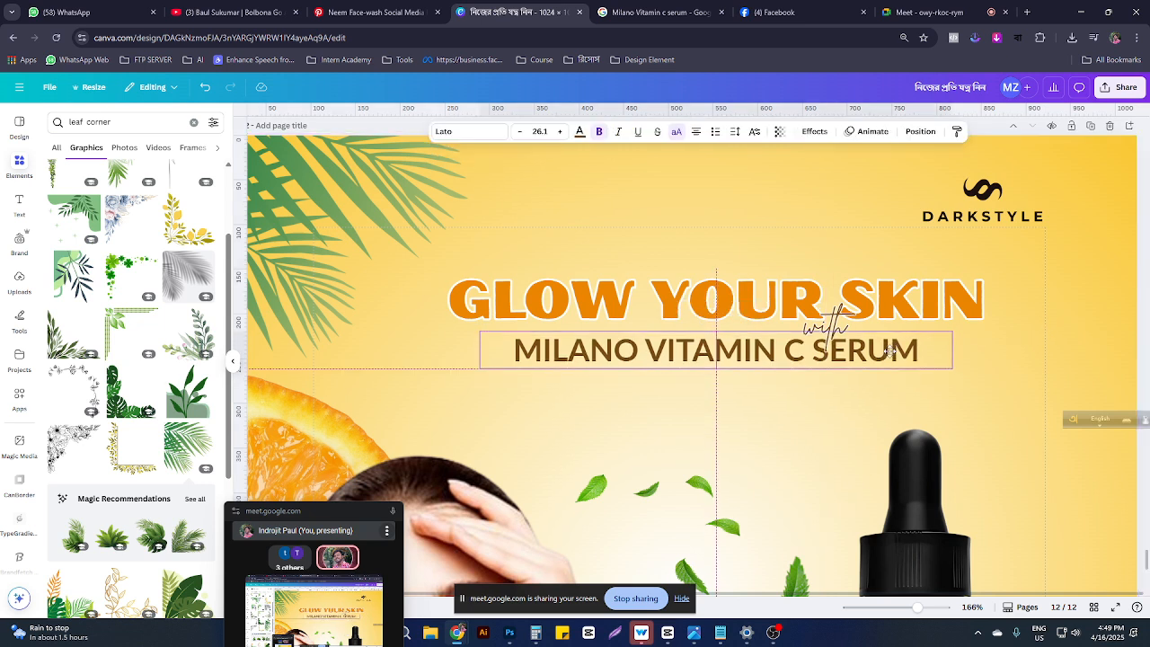
pyautogui.click(963, 432)
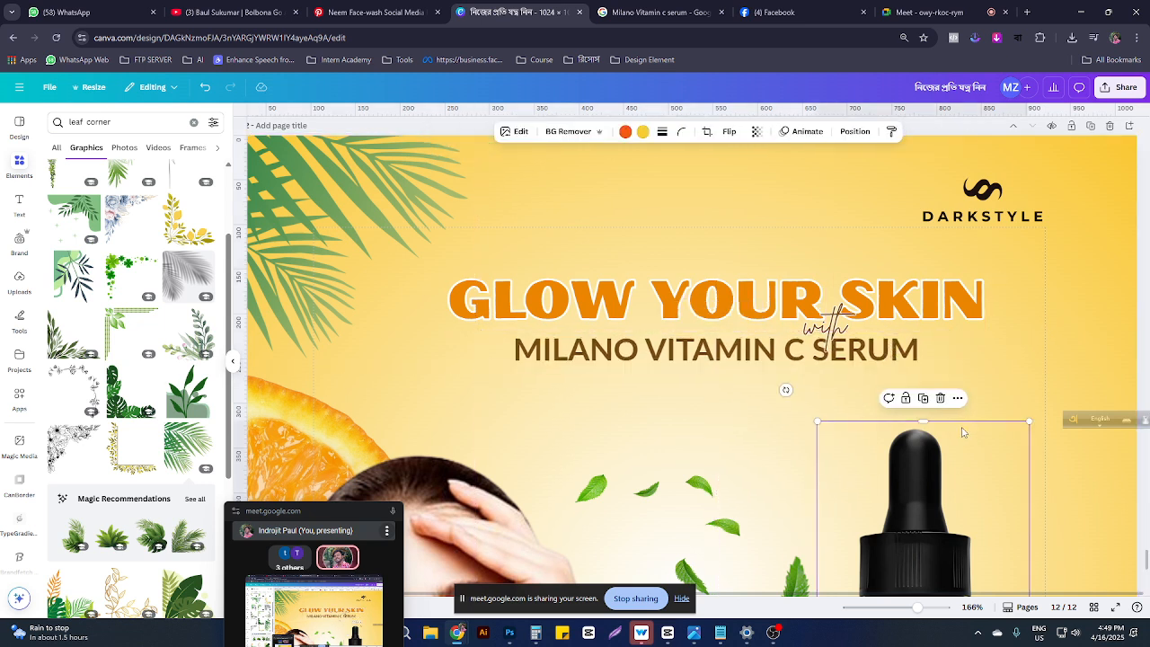
pyautogui.click(825, 331)
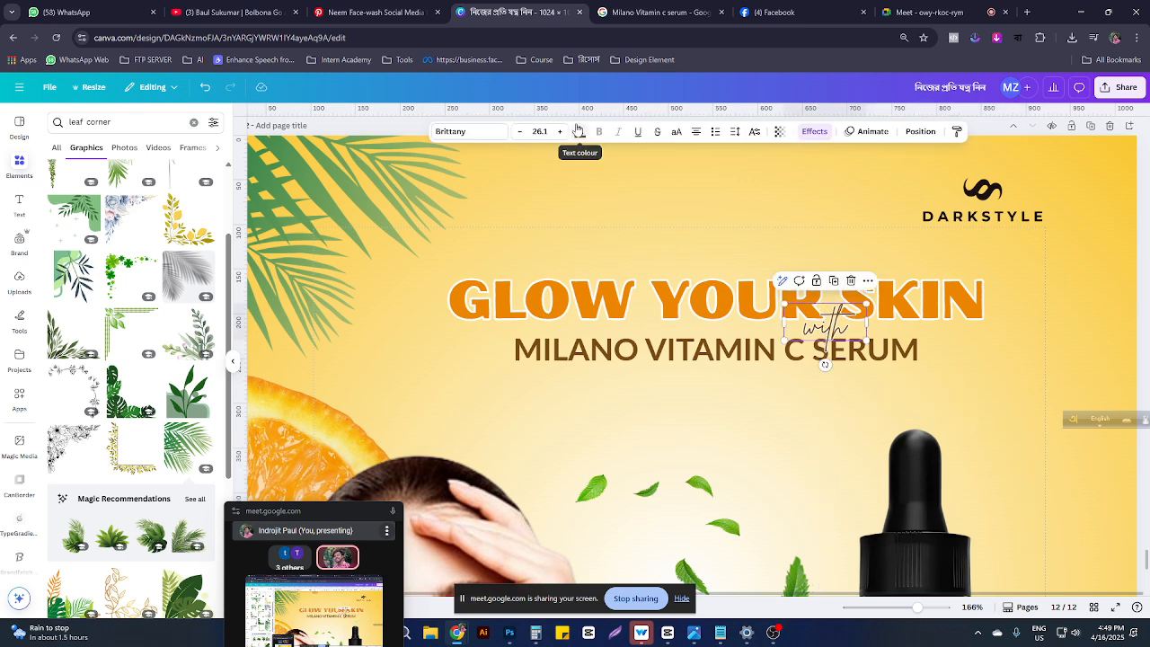
# Step: Colour the 'with' word brown #754b14 and preview it
pyautogui.click(579, 131)
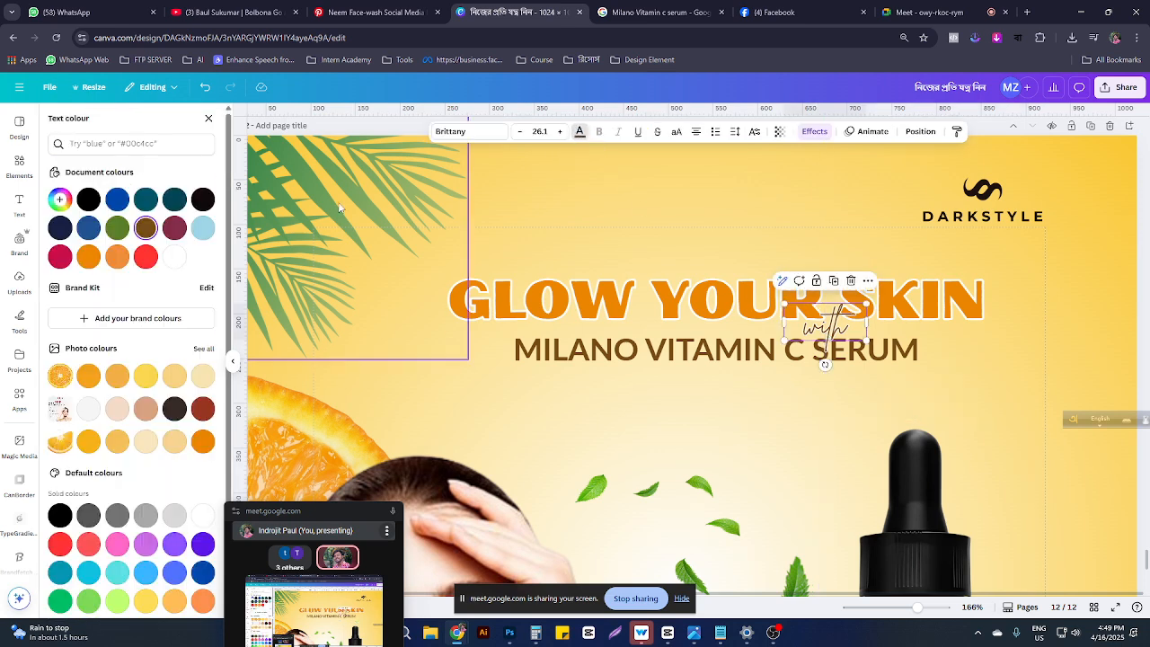
pyautogui.click(145, 228)
pyautogui.click(1026, 366)
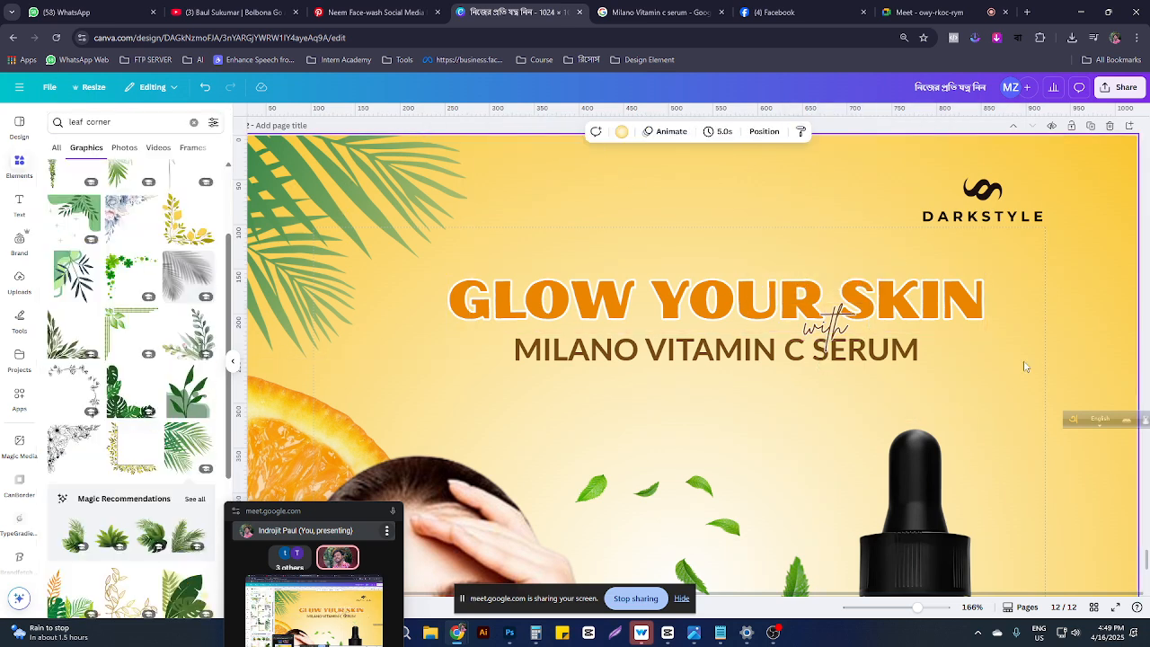
# Step: Try orange #f18d38 on 'with', then switch back to brown and review the design
pyautogui.click(826, 342)
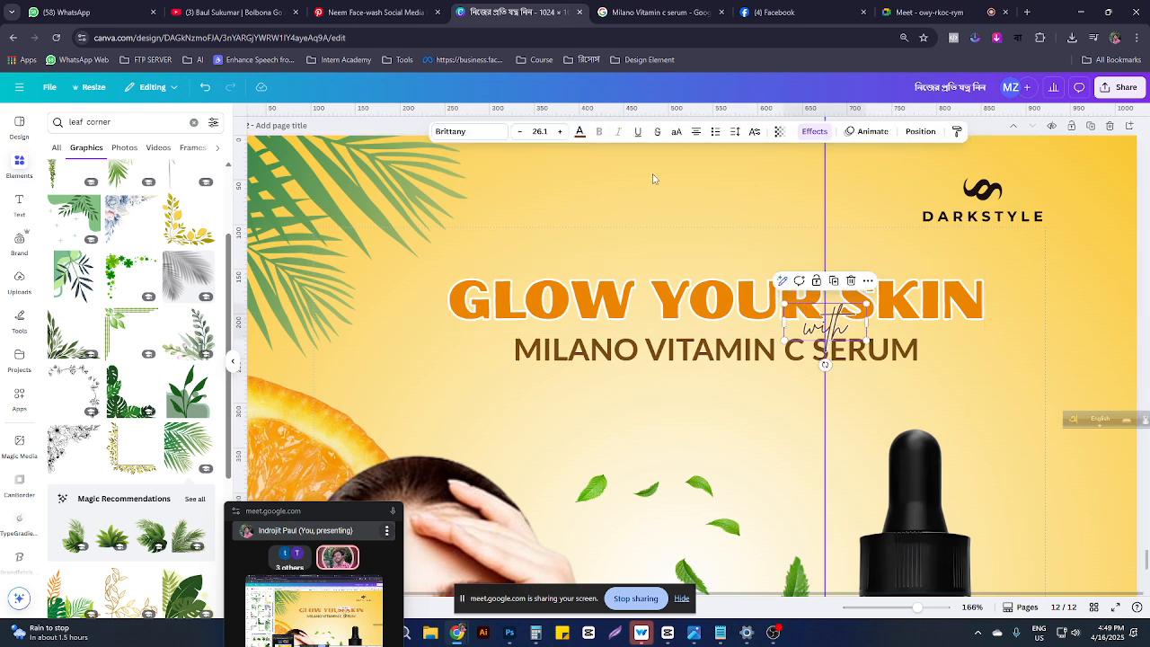
pyautogui.click(578, 132)
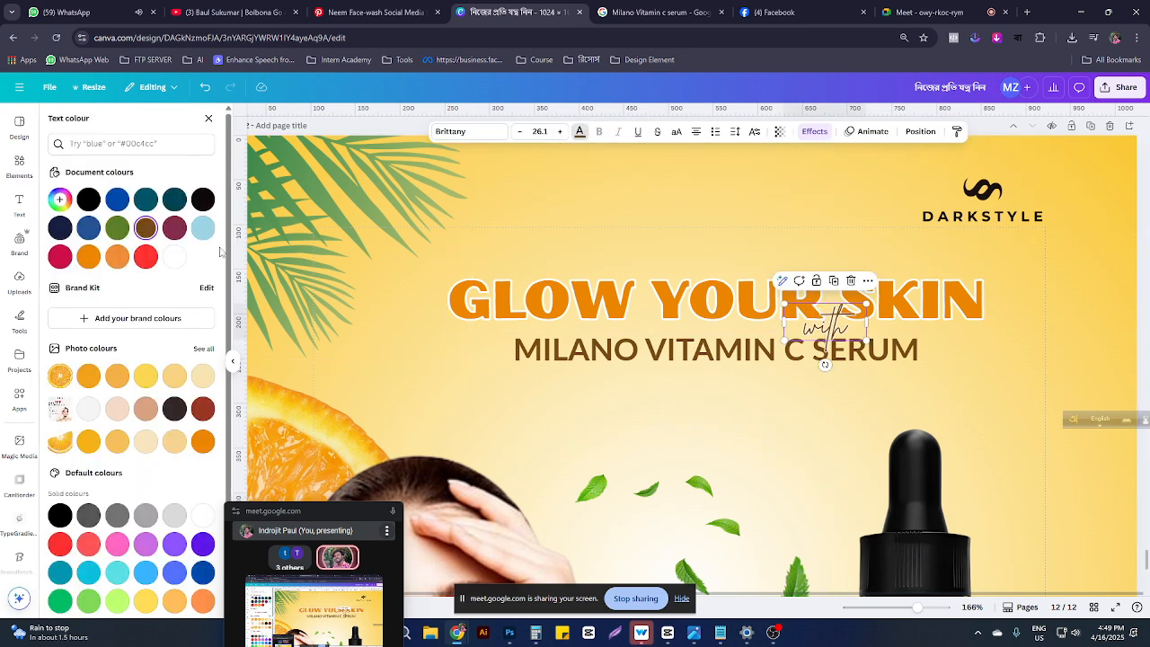
pyautogui.click(117, 257)
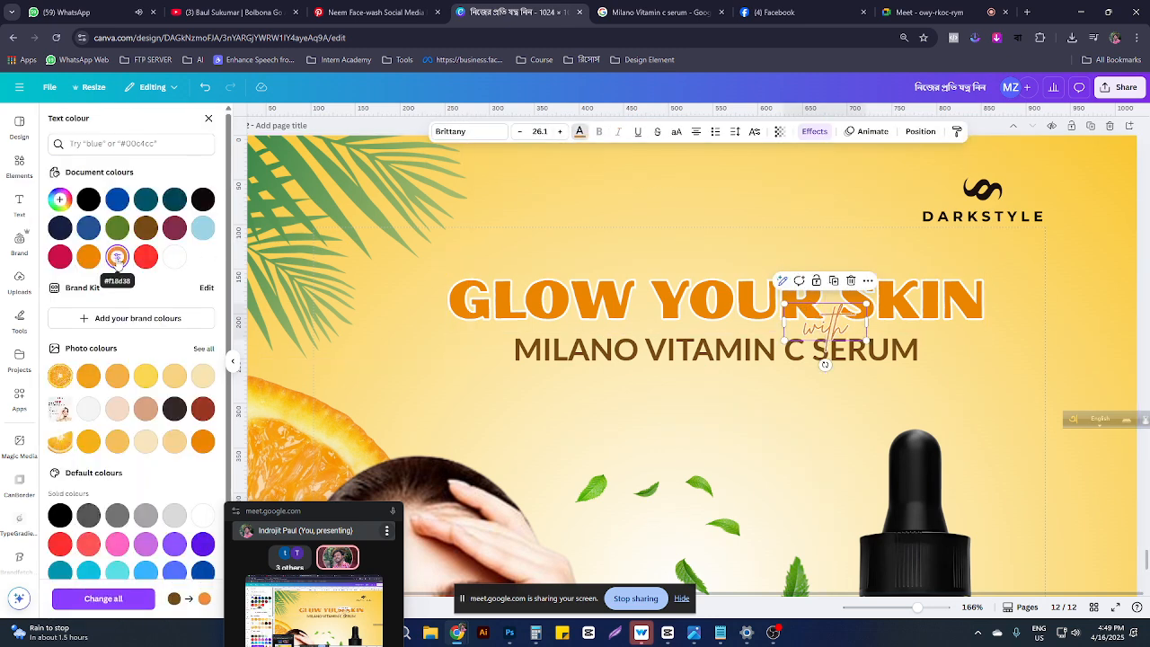
pyautogui.click(143, 230)
pyautogui.click(779, 258)
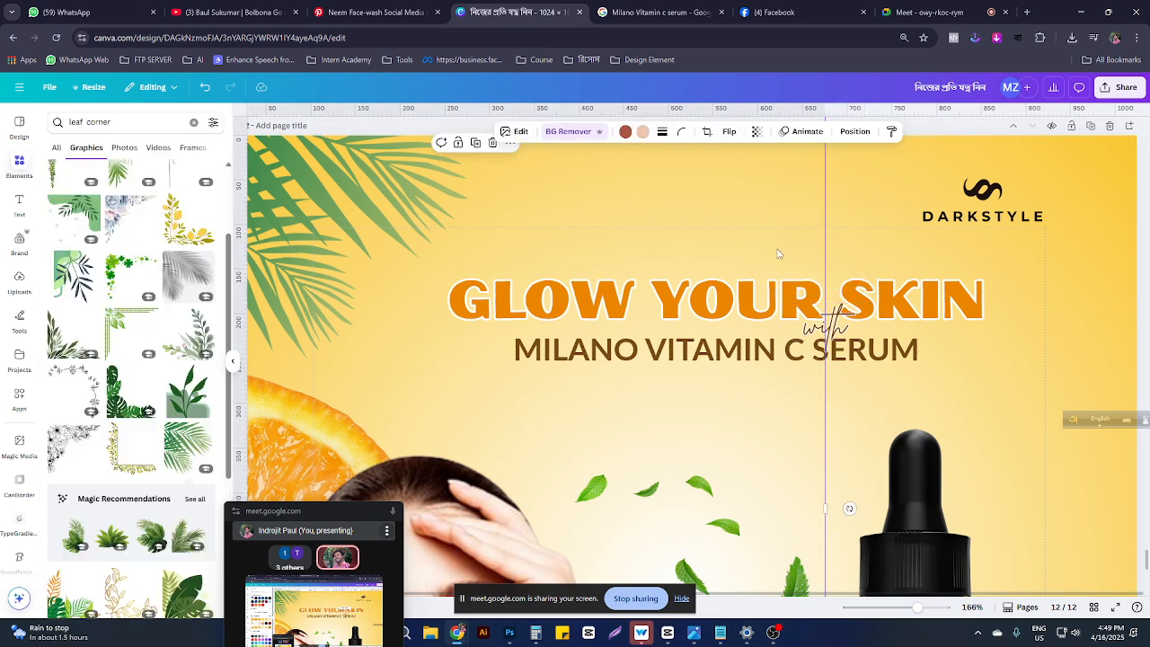
pyautogui.click(910, 467)
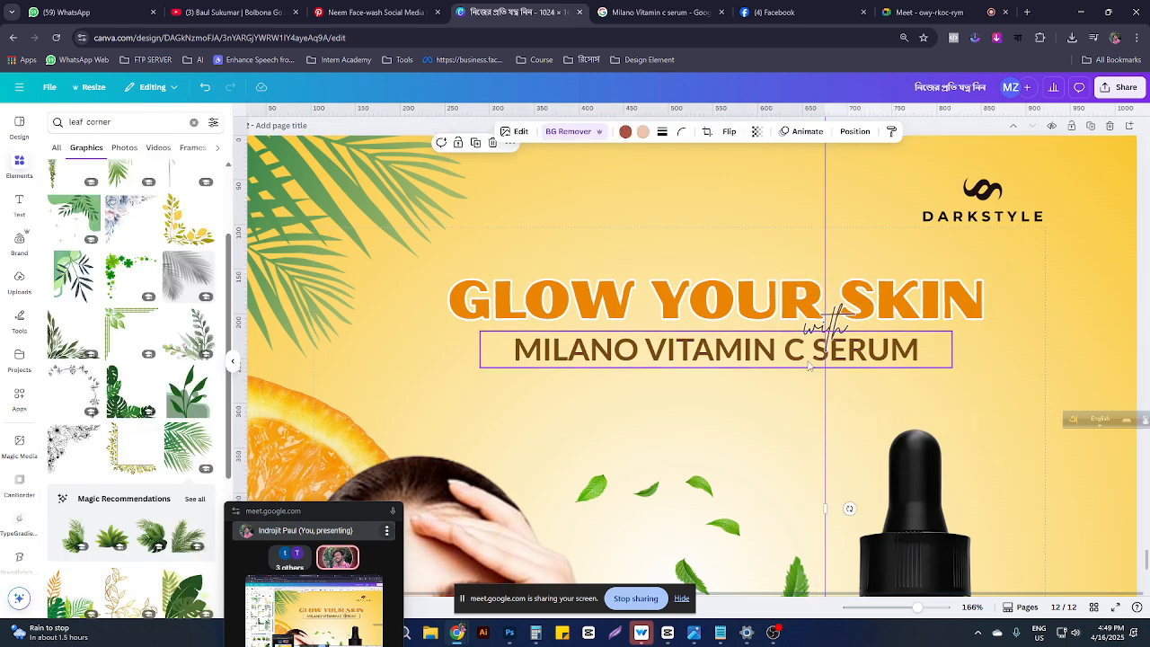
pyautogui.scroll(-2, 874, 350)
pyautogui.scroll(-3, 871, 338)
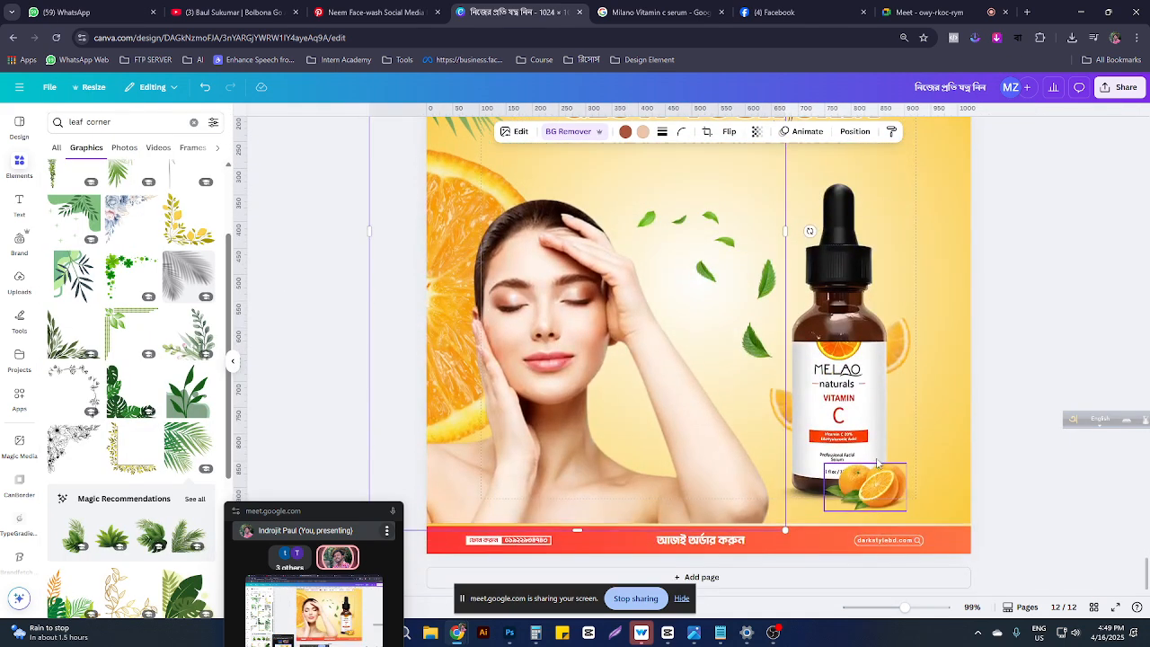